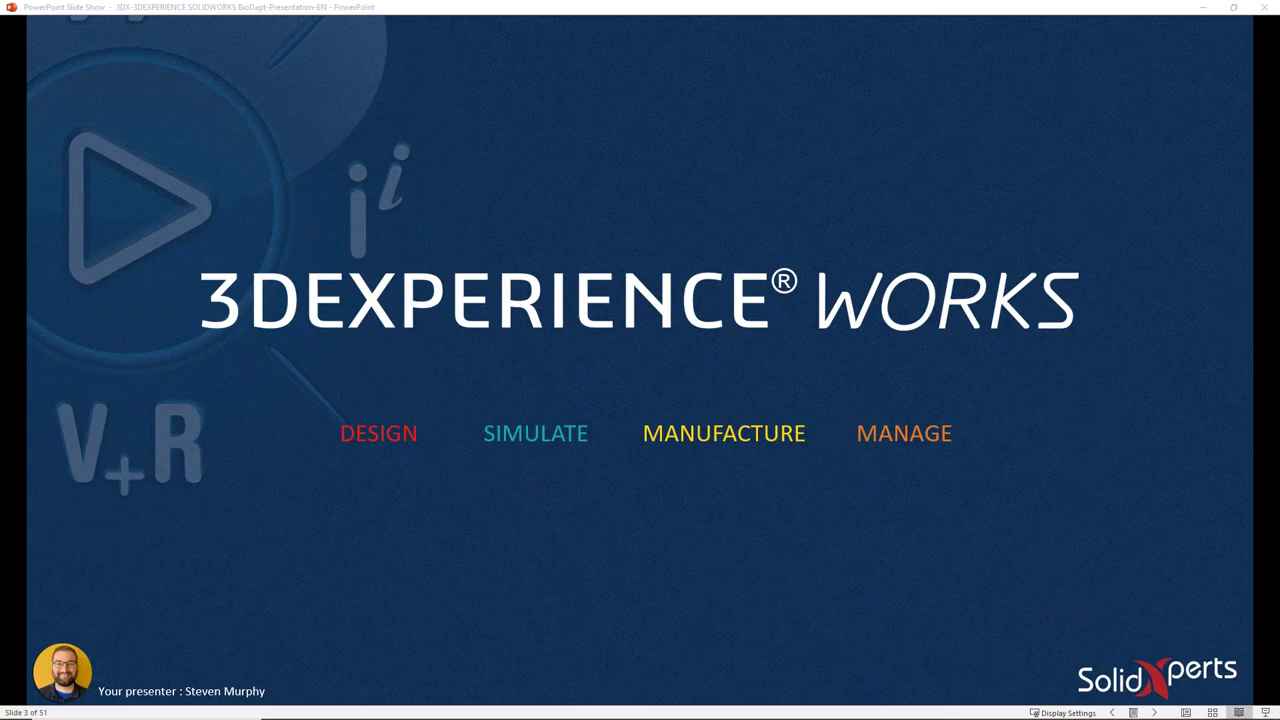
left_click(642, 257)
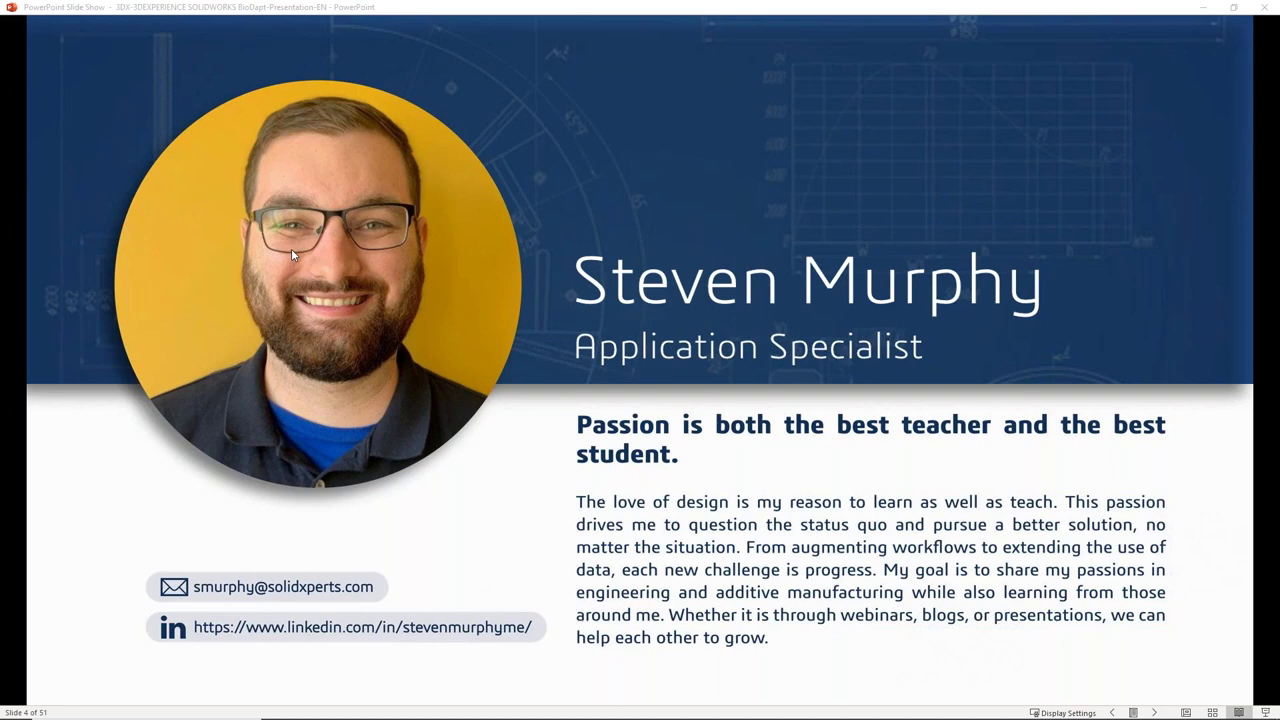
left_click(199, 466)
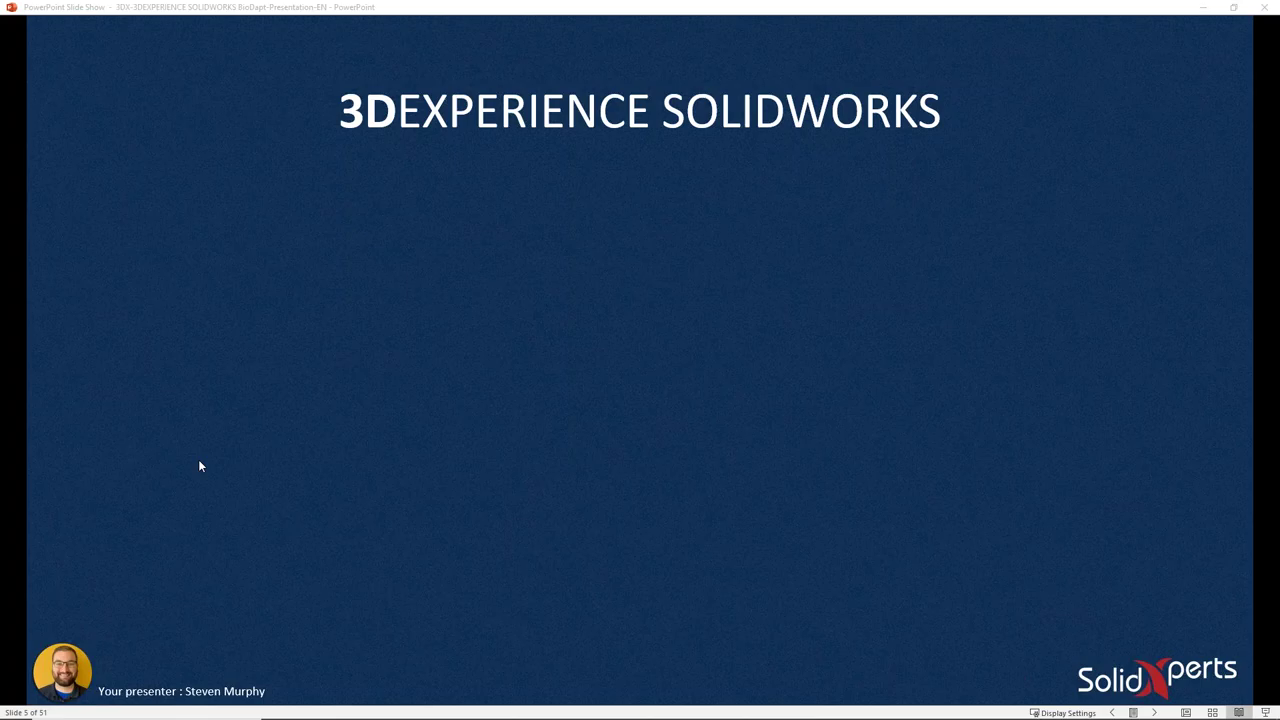
left_click(200, 456)
left_click(200, 456)
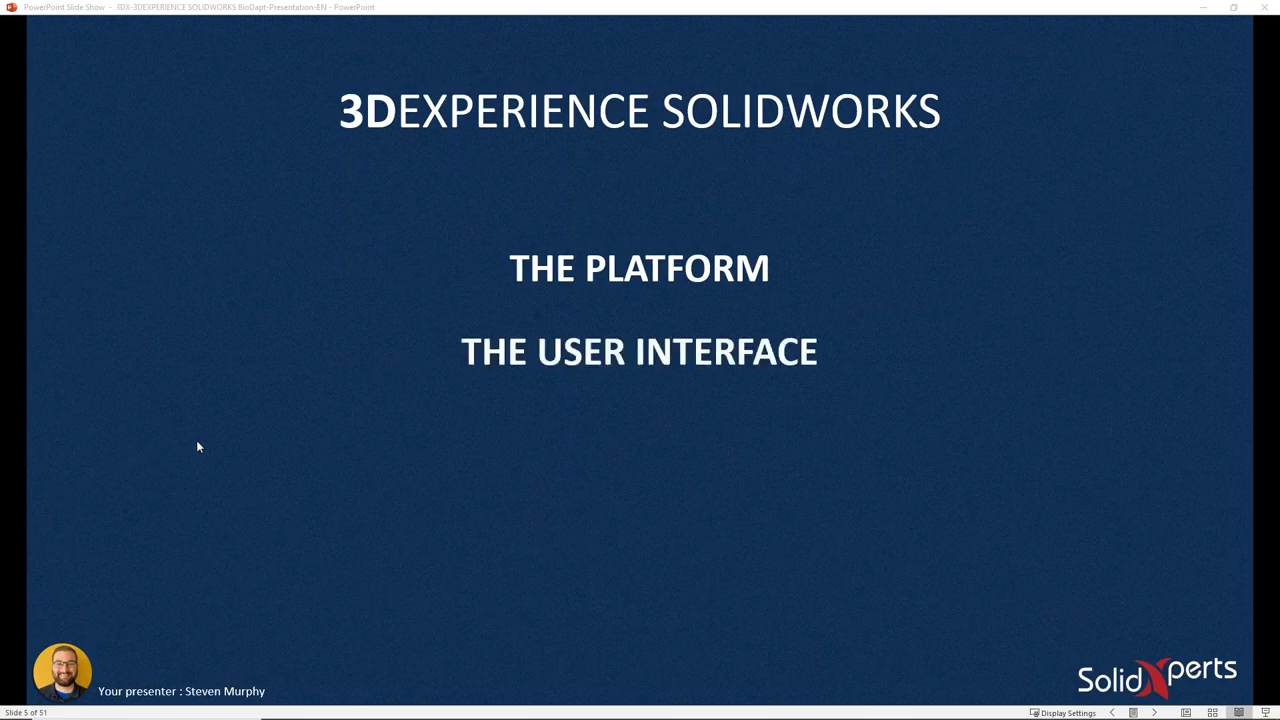
left_click(198, 446)
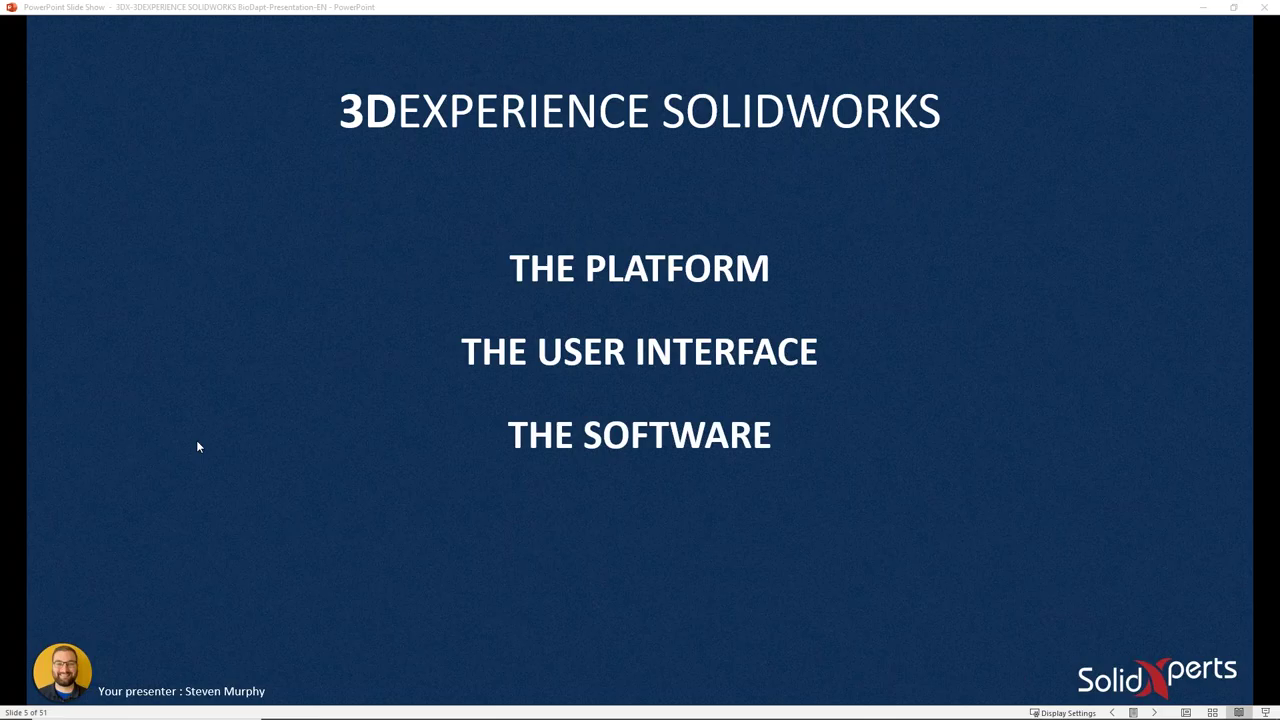
left_click(198, 446)
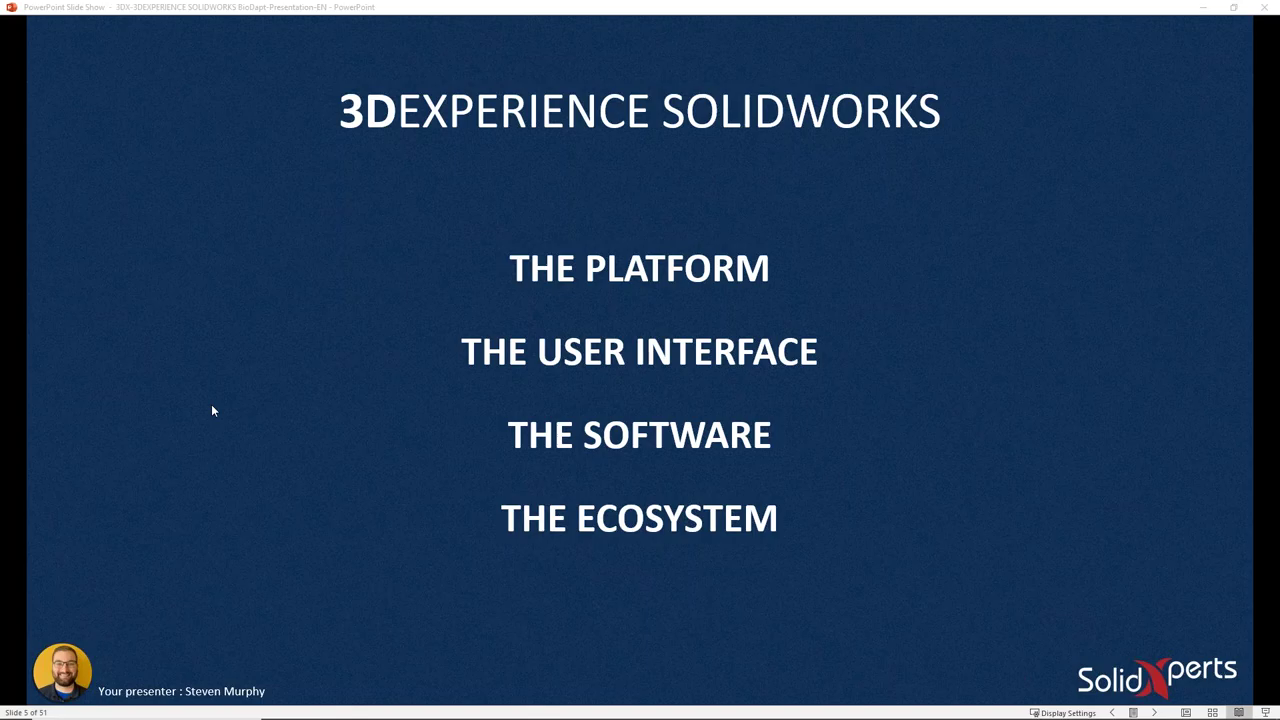
left_click(79, 350)
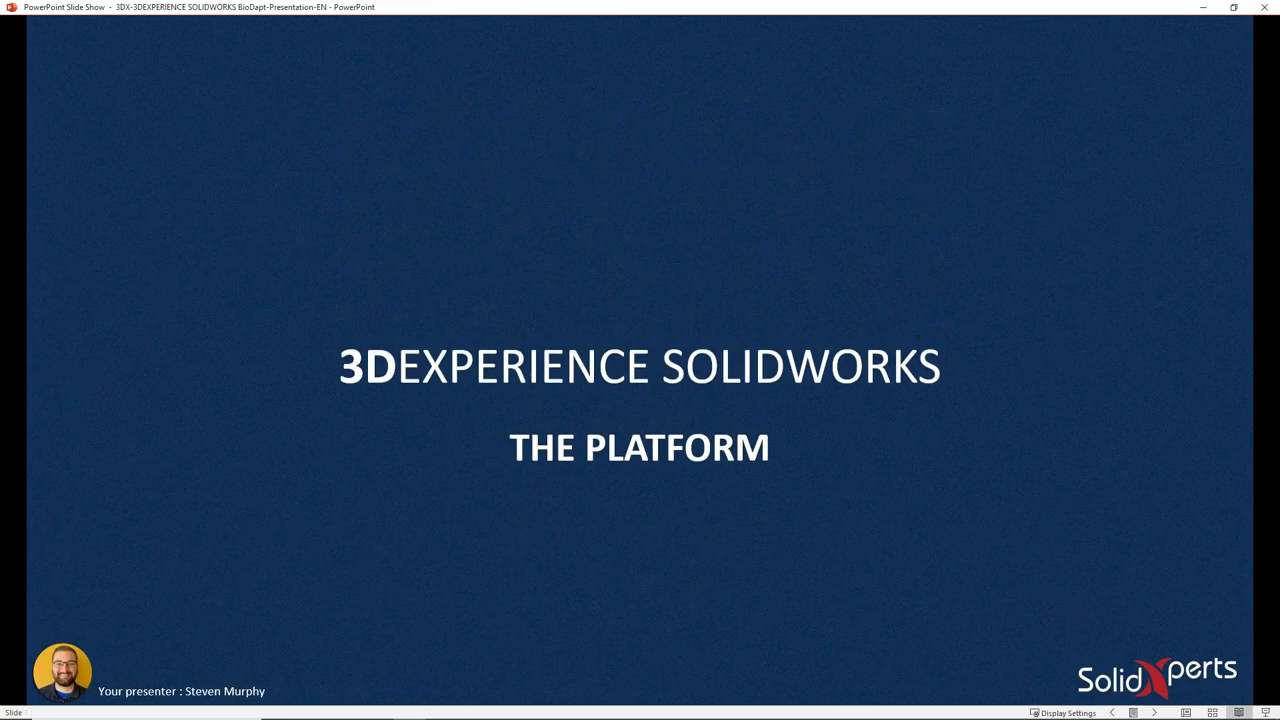
key("Right")
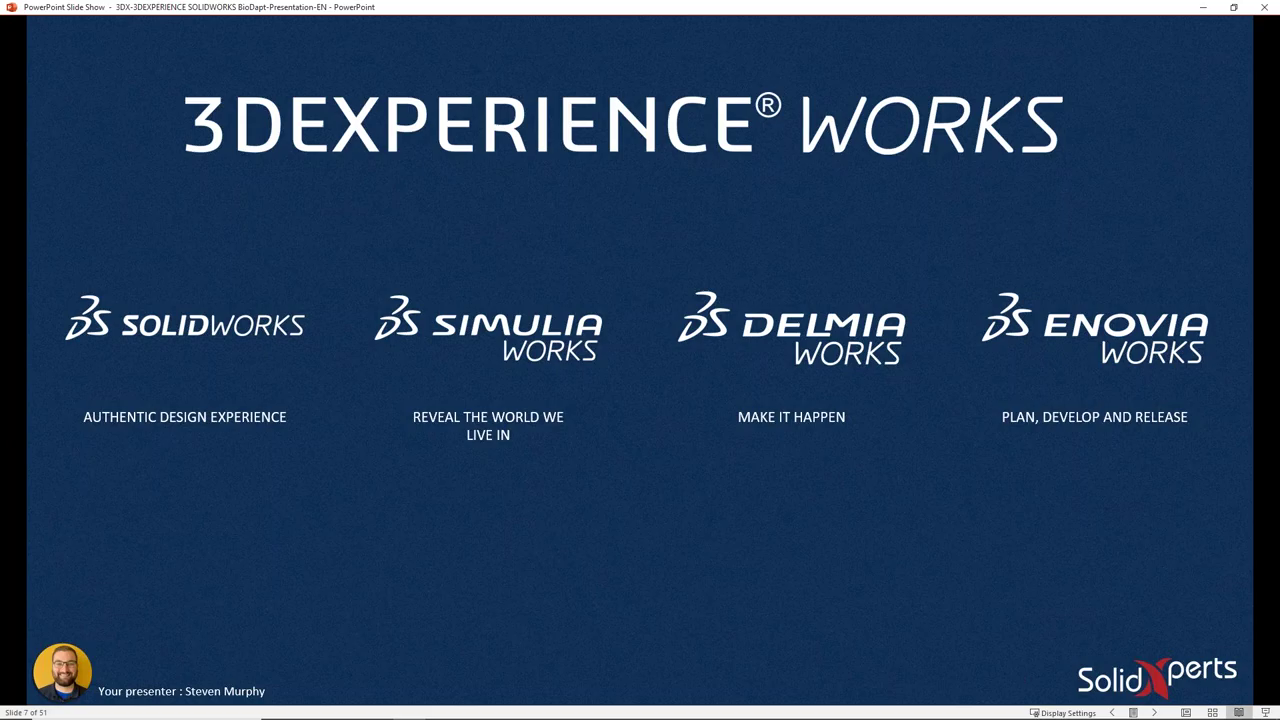
key("Right")
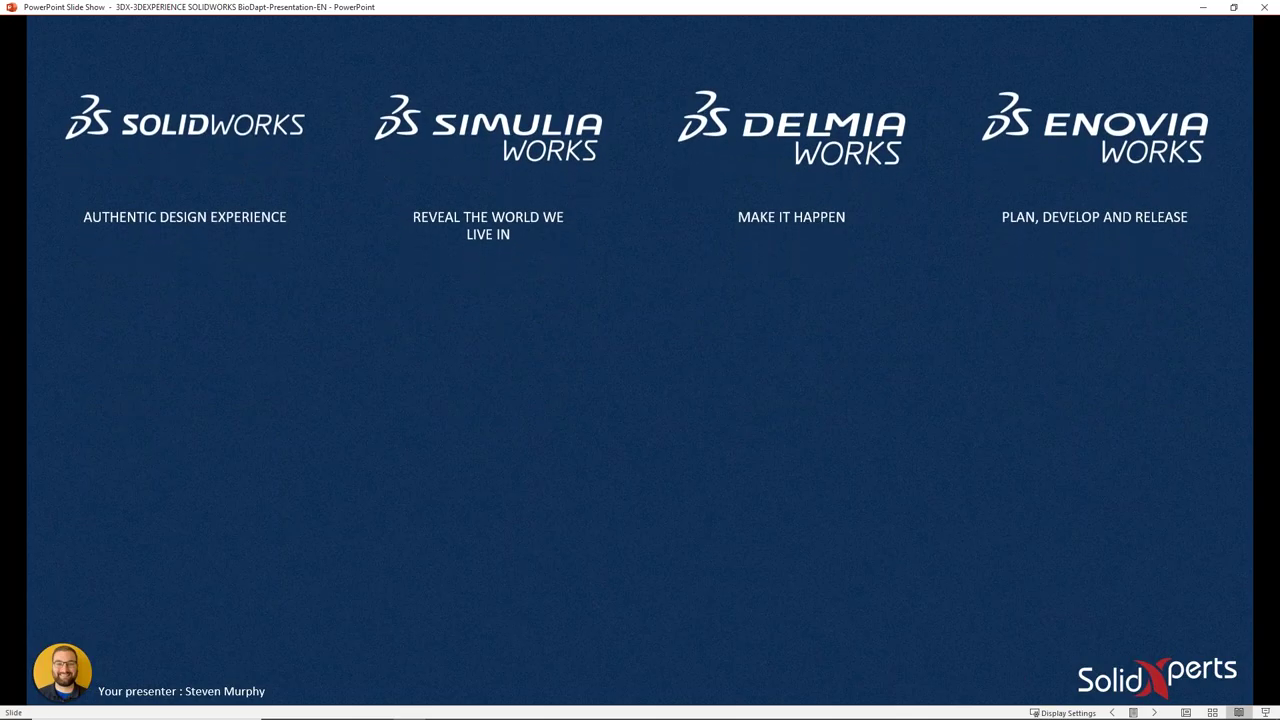
key("Right")
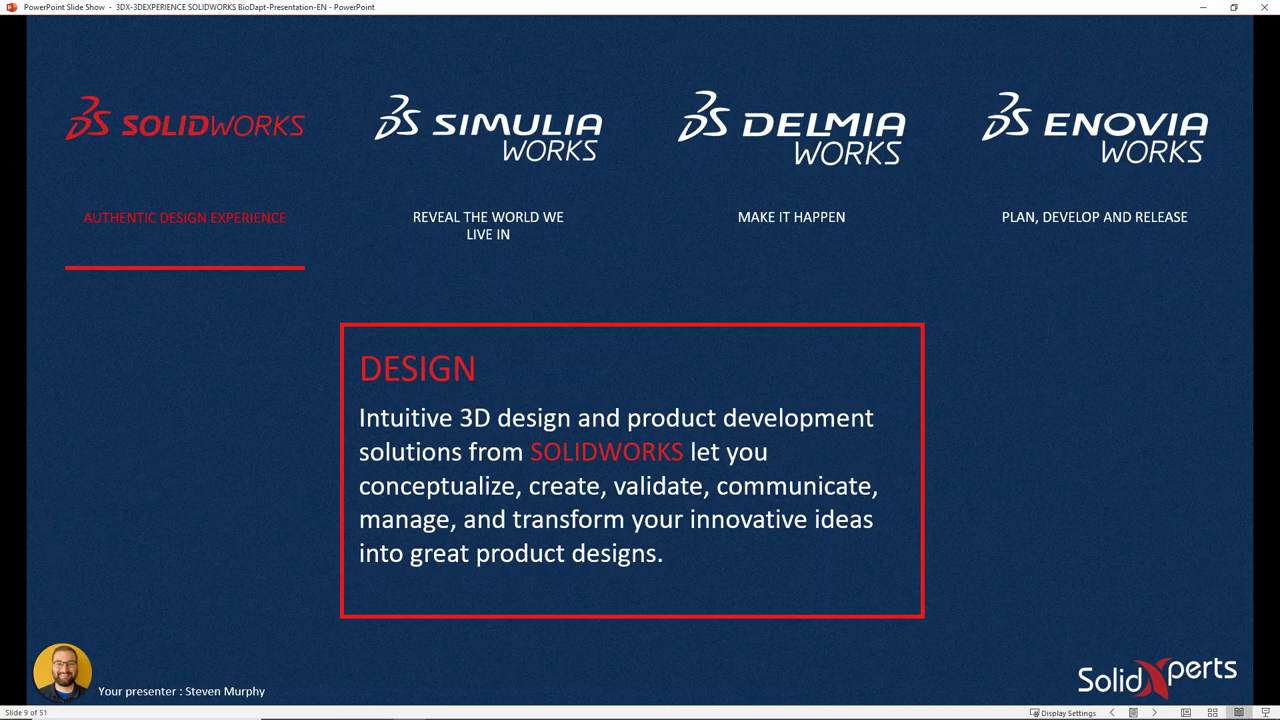
key("Right")
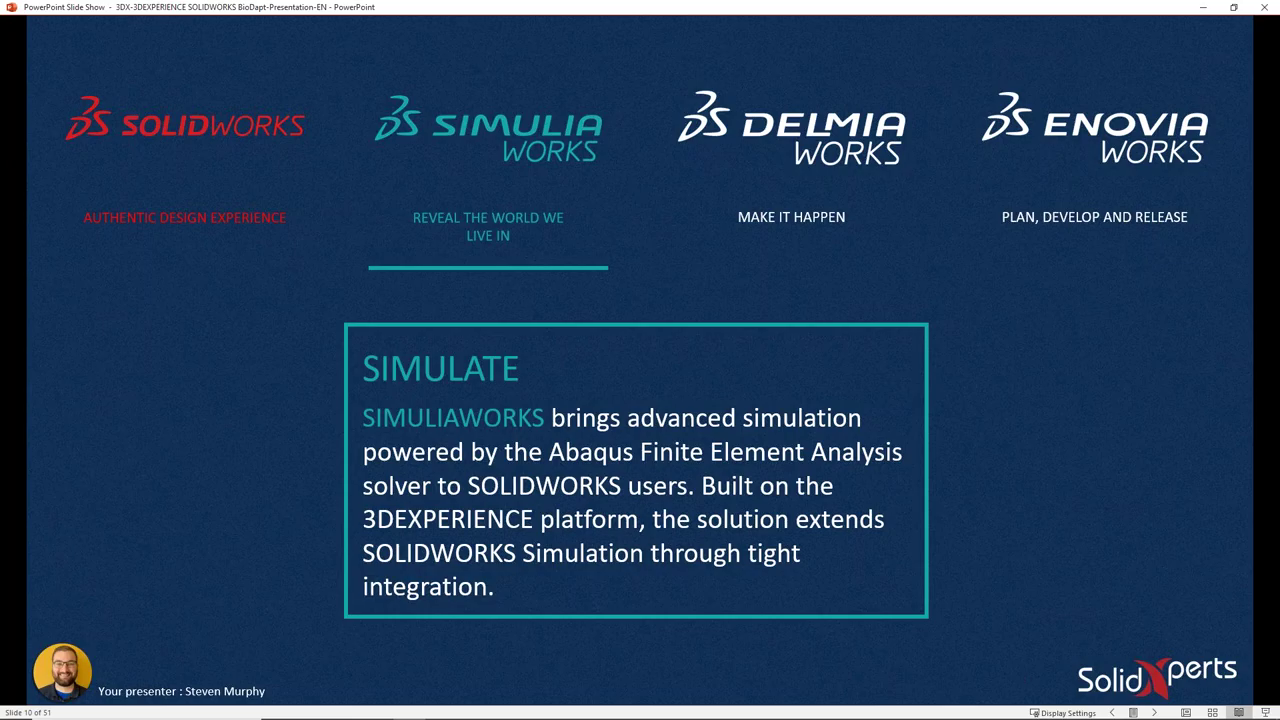
key("Right")
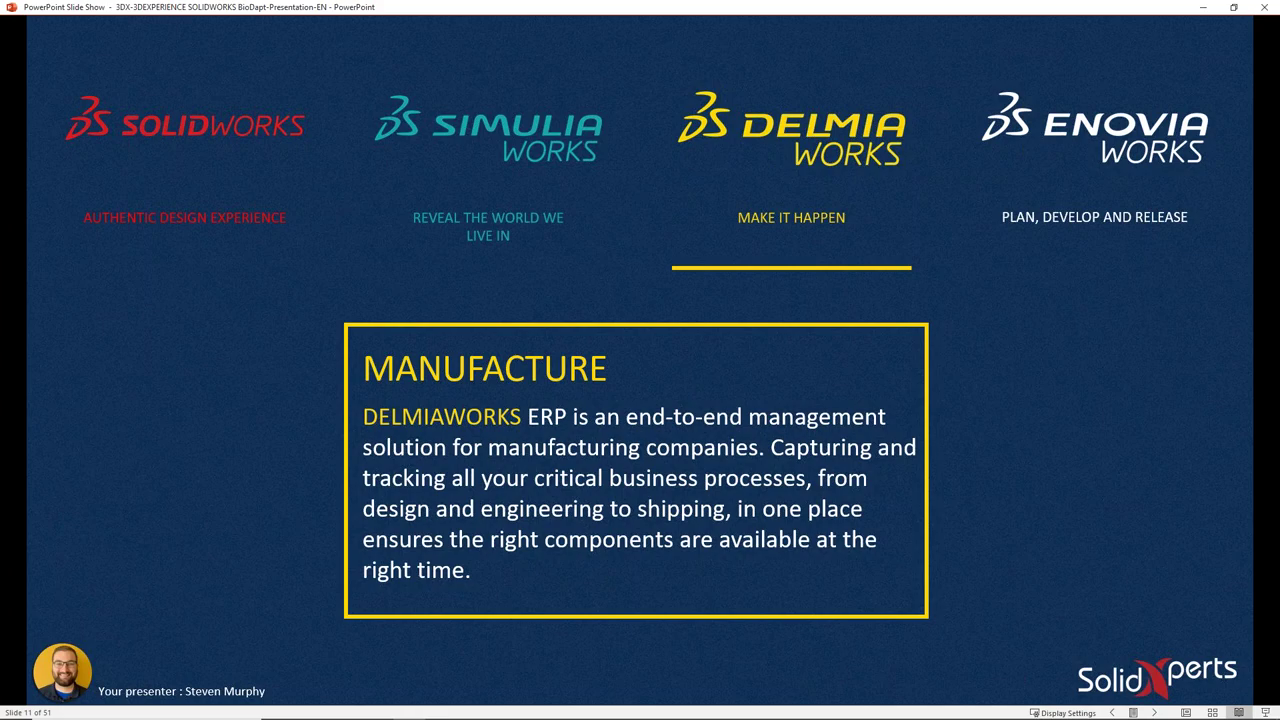
key("Right")
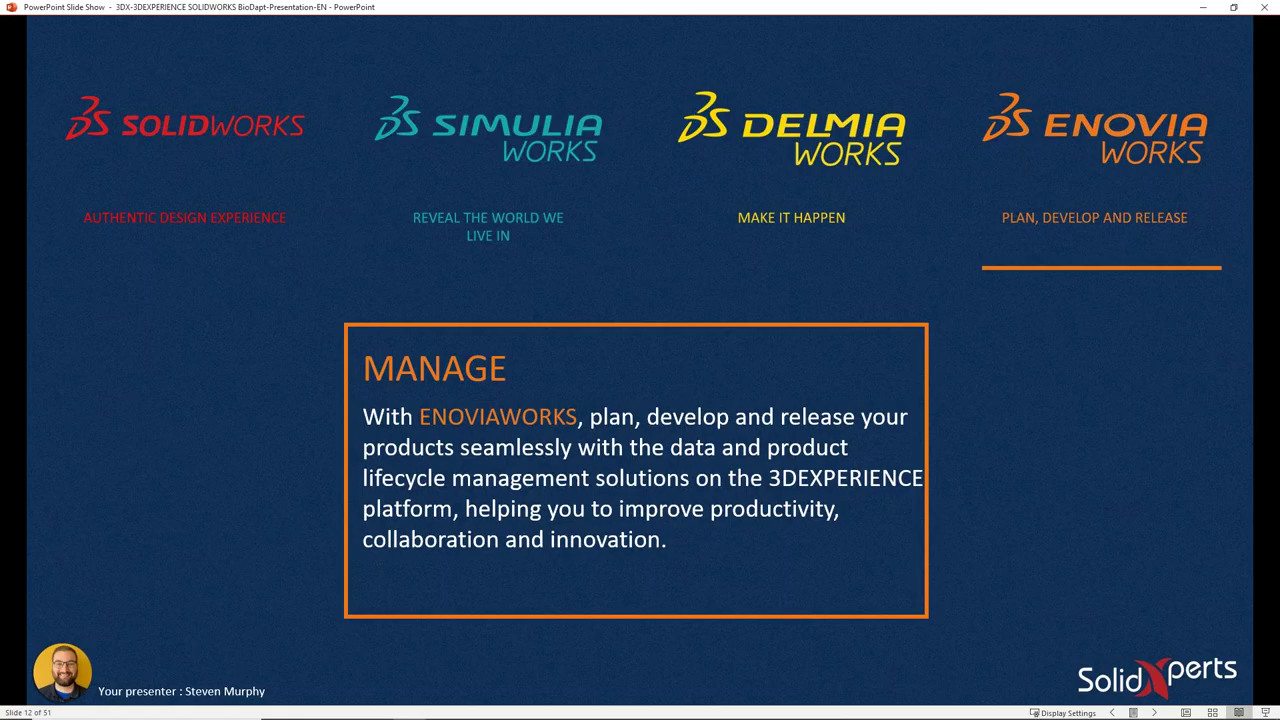
key("Right")
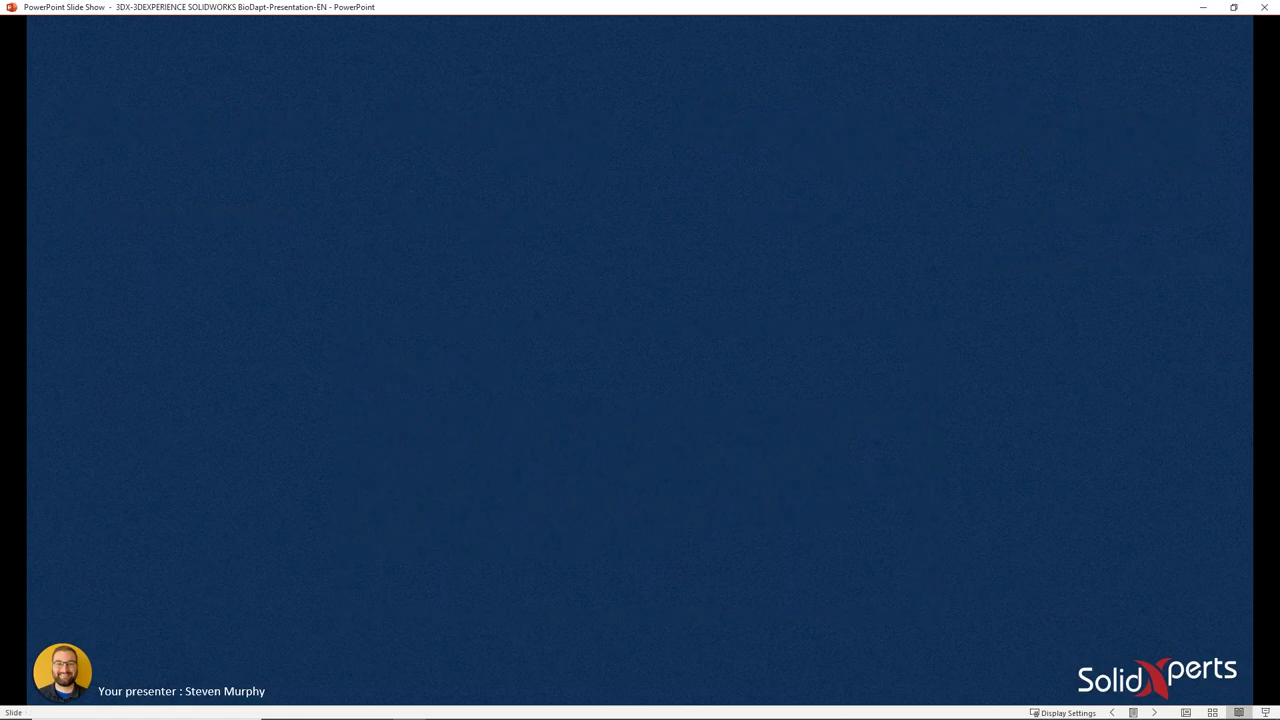
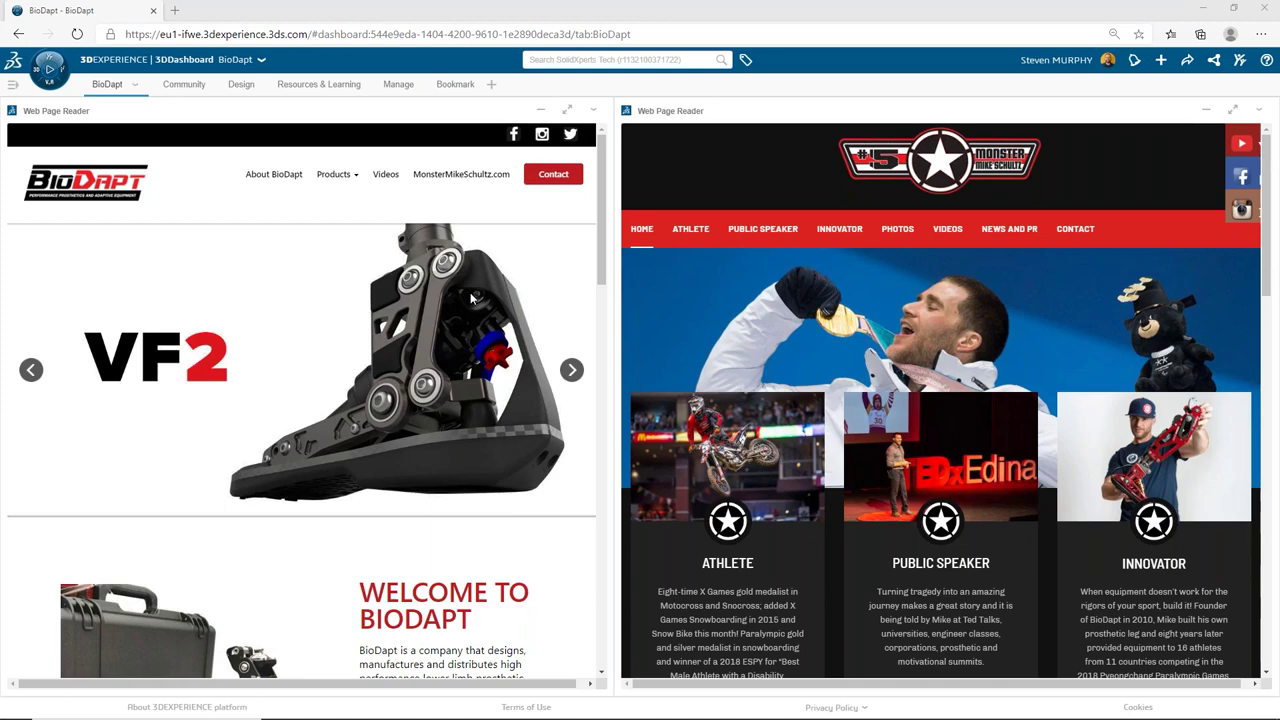
Step: Look through the BioDapt company website and the founder's website, down to its sponsors section, in the dashboard's two web page readers
scroll(471, 298, "down", 3)
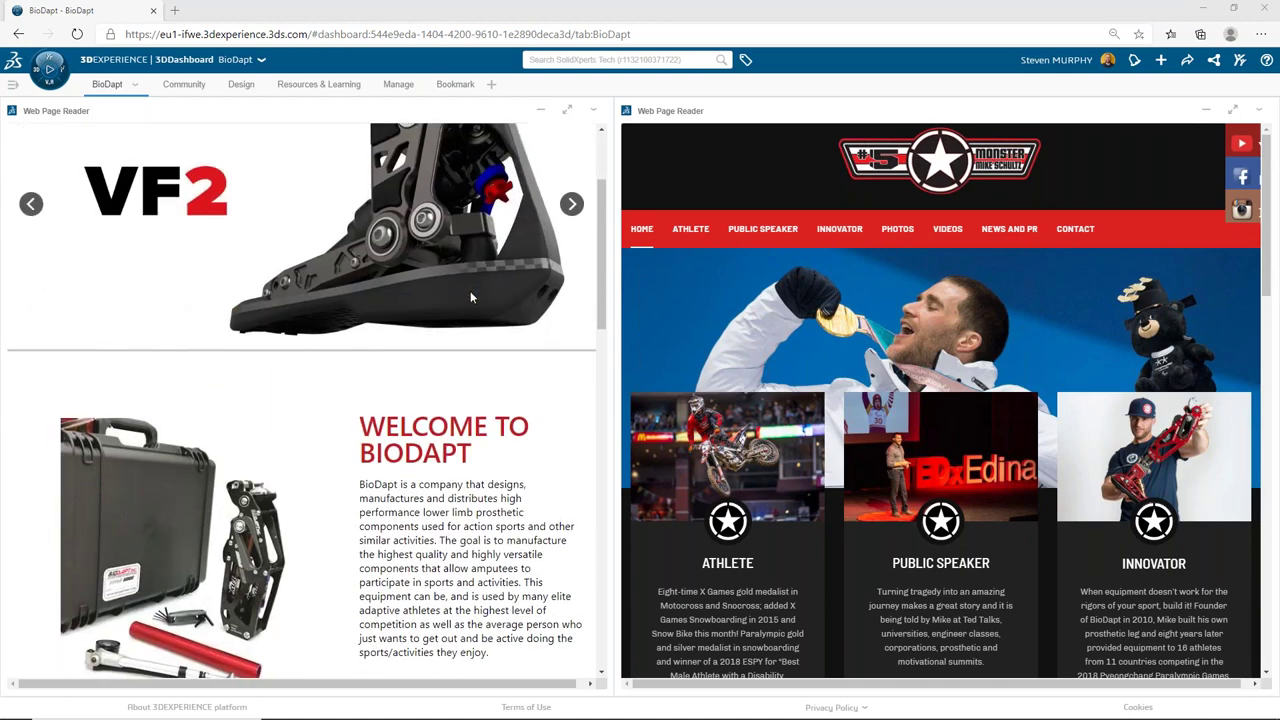
scroll(471, 297, "down", 2)
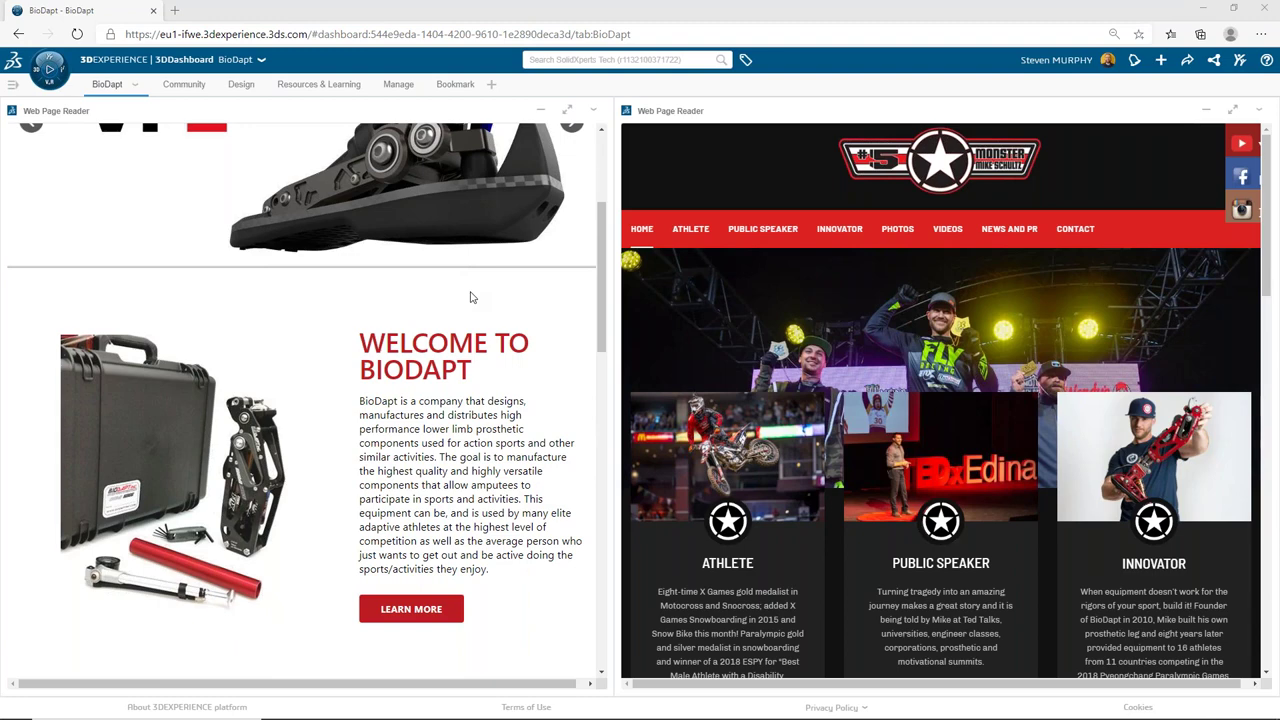
scroll(471, 297, "down", 5)
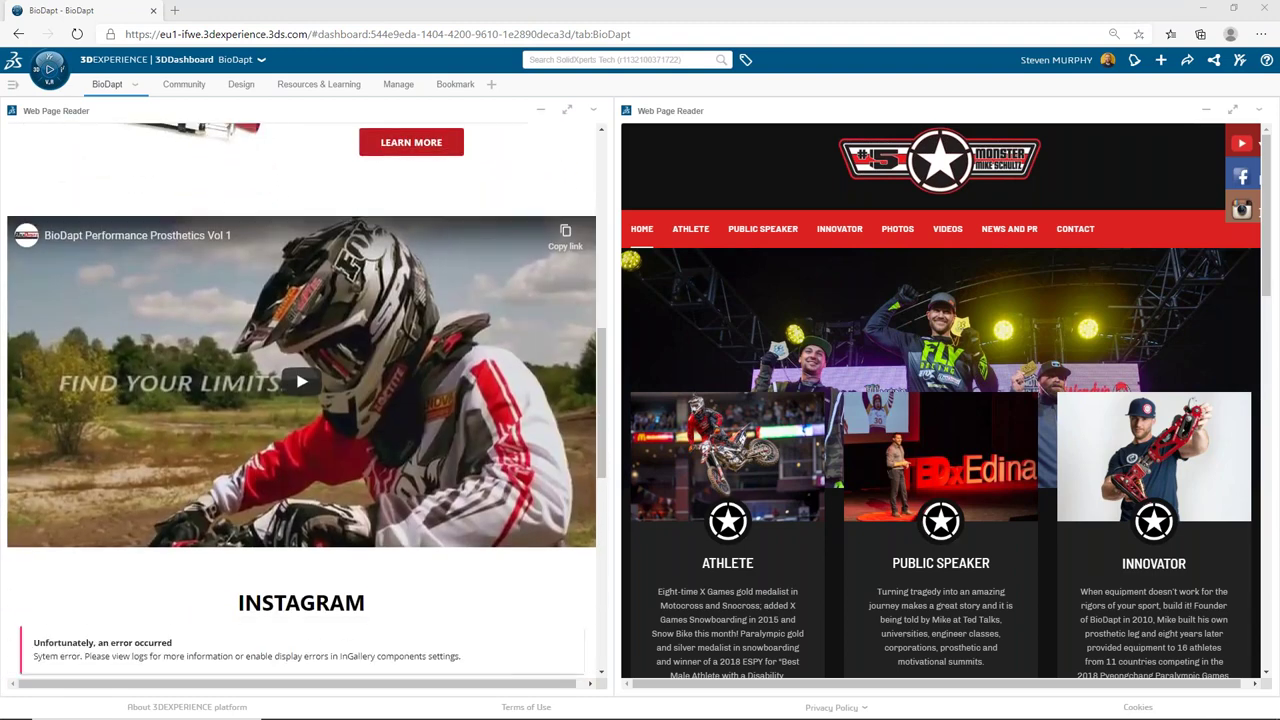
scroll(458, 296, "down", 1)
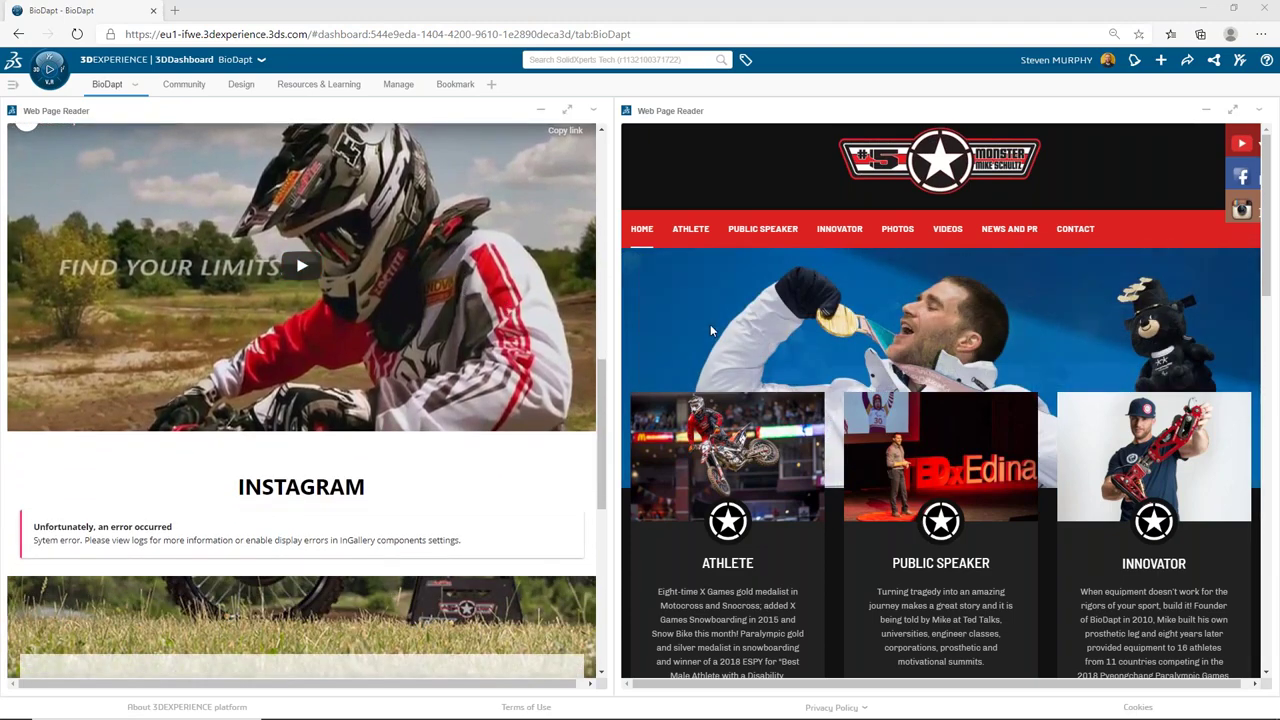
scroll(506, 364, "down", 1)
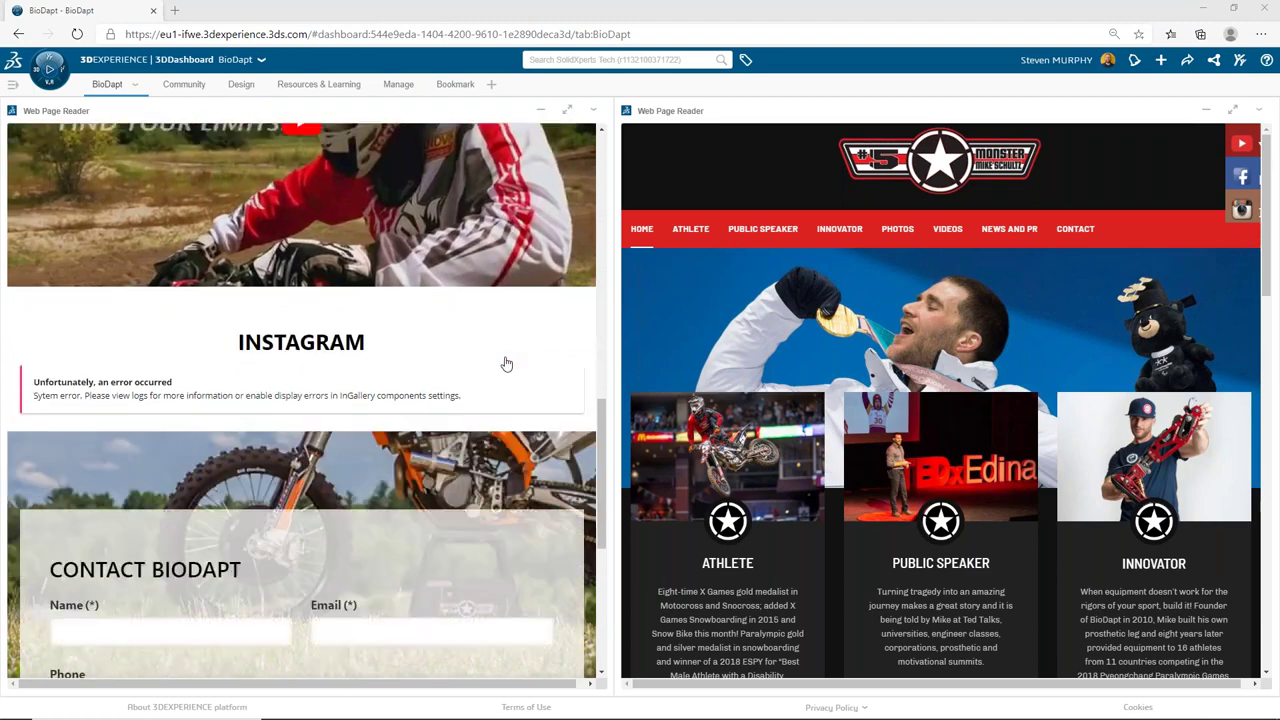
scroll(506, 360, "down", 2)
scroll(506, 357, "up", 2)
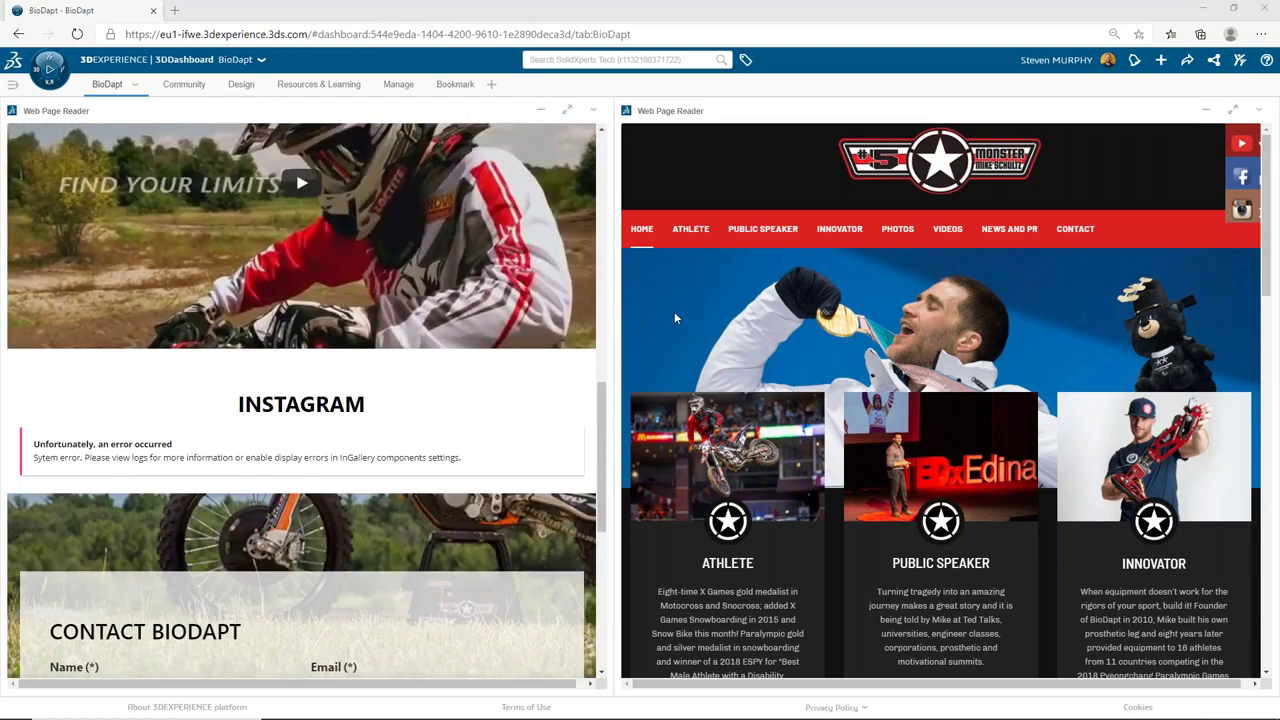
scroll(674, 318, "down", 5)
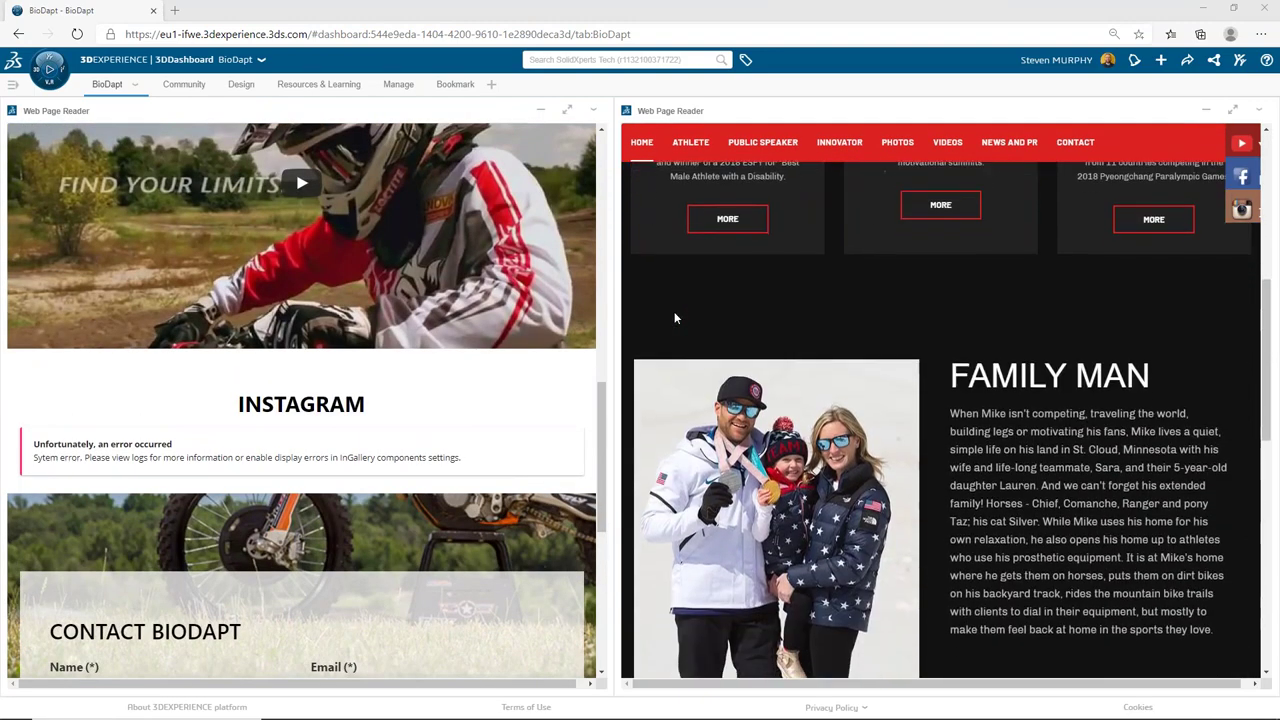
scroll(674, 318, "down", 1)
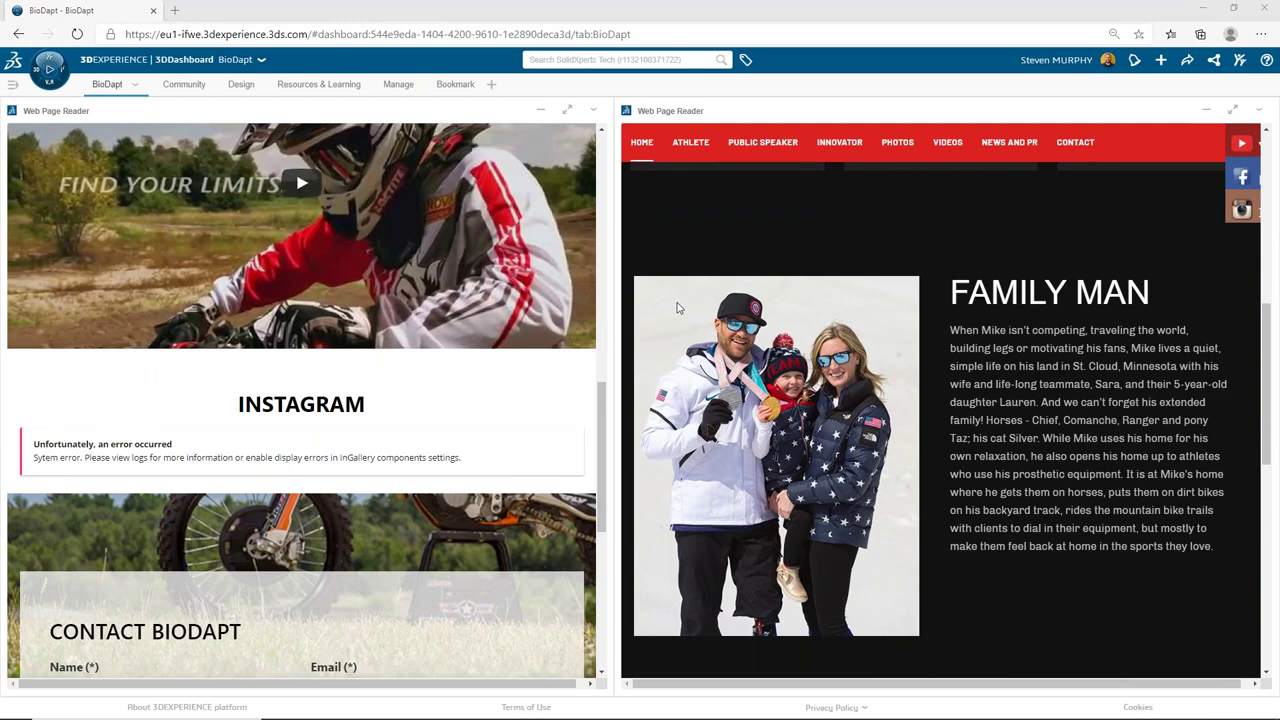
scroll(677, 308, "down", 3)
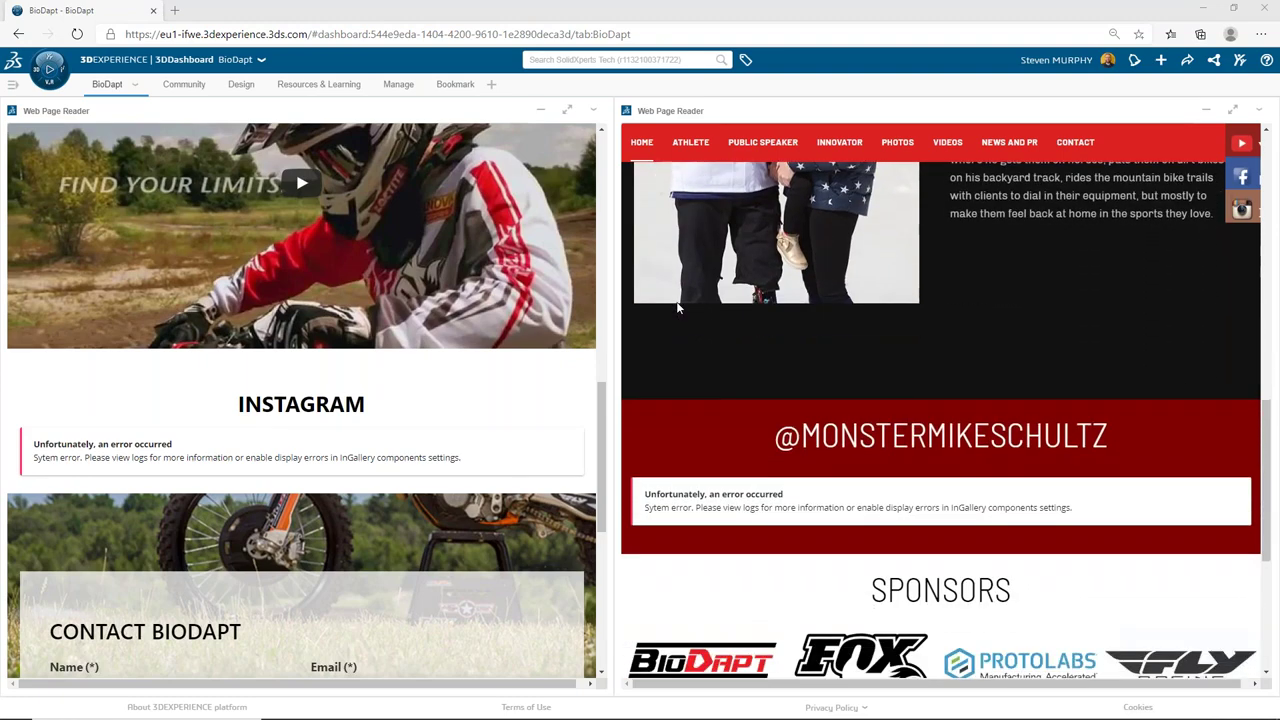
scroll(677, 308, "down", 2)
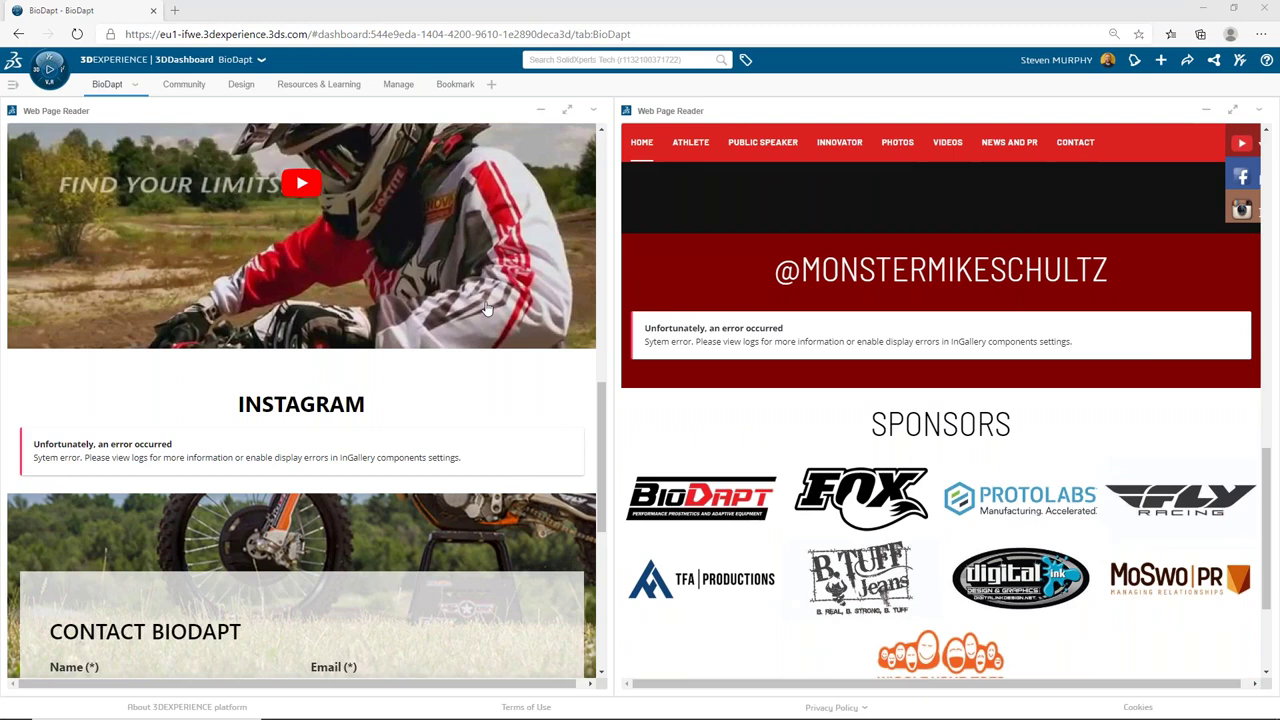
scroll(487, 308, "down", 1)
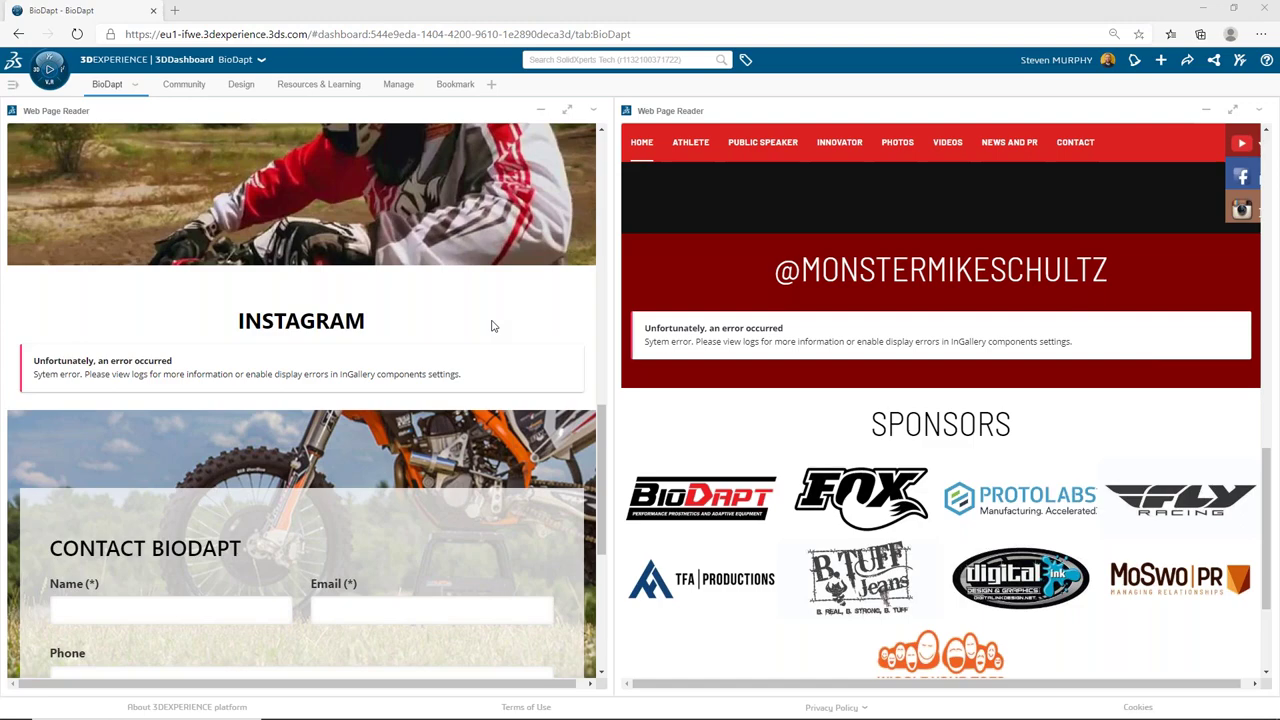
scroll(491, 325, "up", 3)
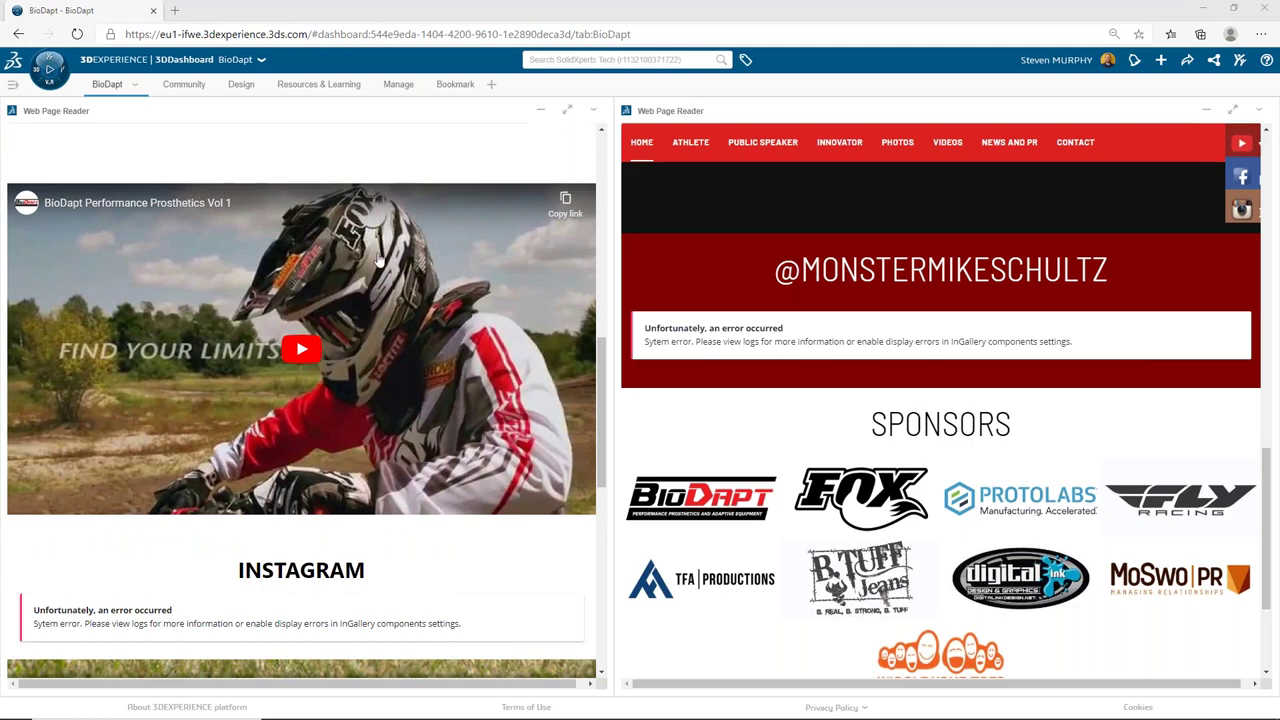
Step: Open the Community page of the BioDapt dashboard and review the posts in the BioDapt Project community down to the oldest
left_click(191, 88)
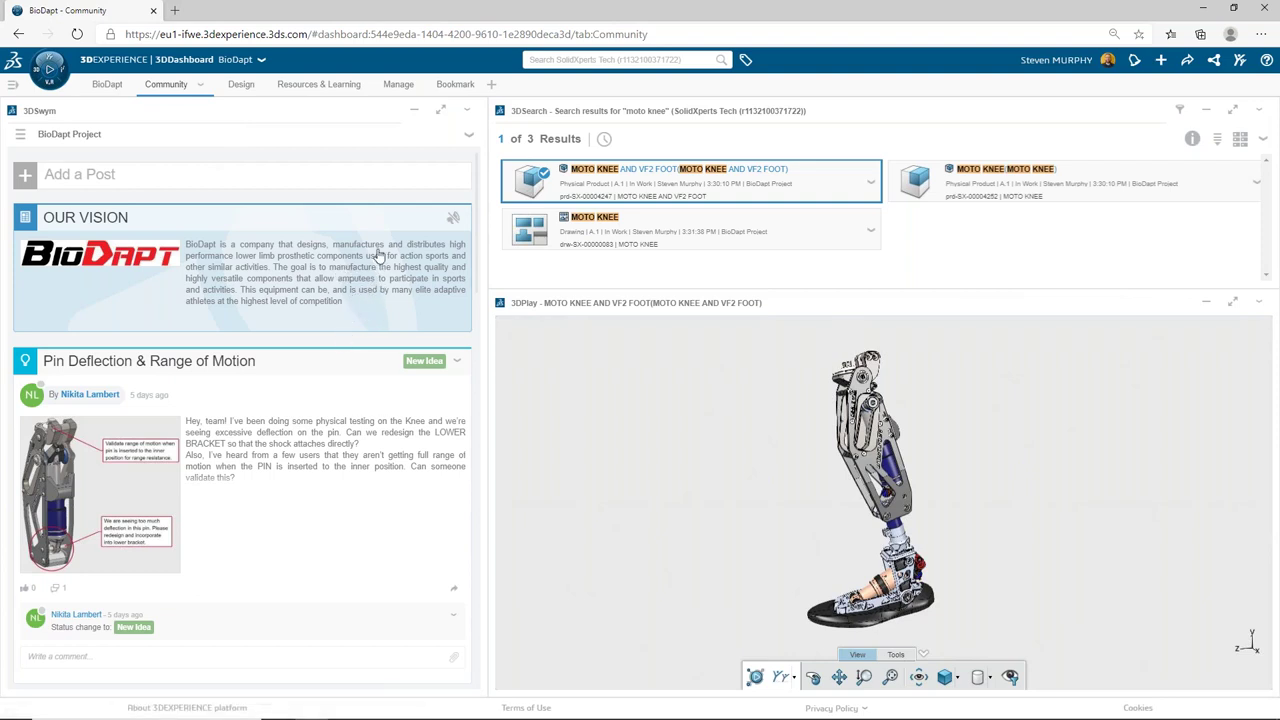
left_click_drag(479, 260, 479, 333)
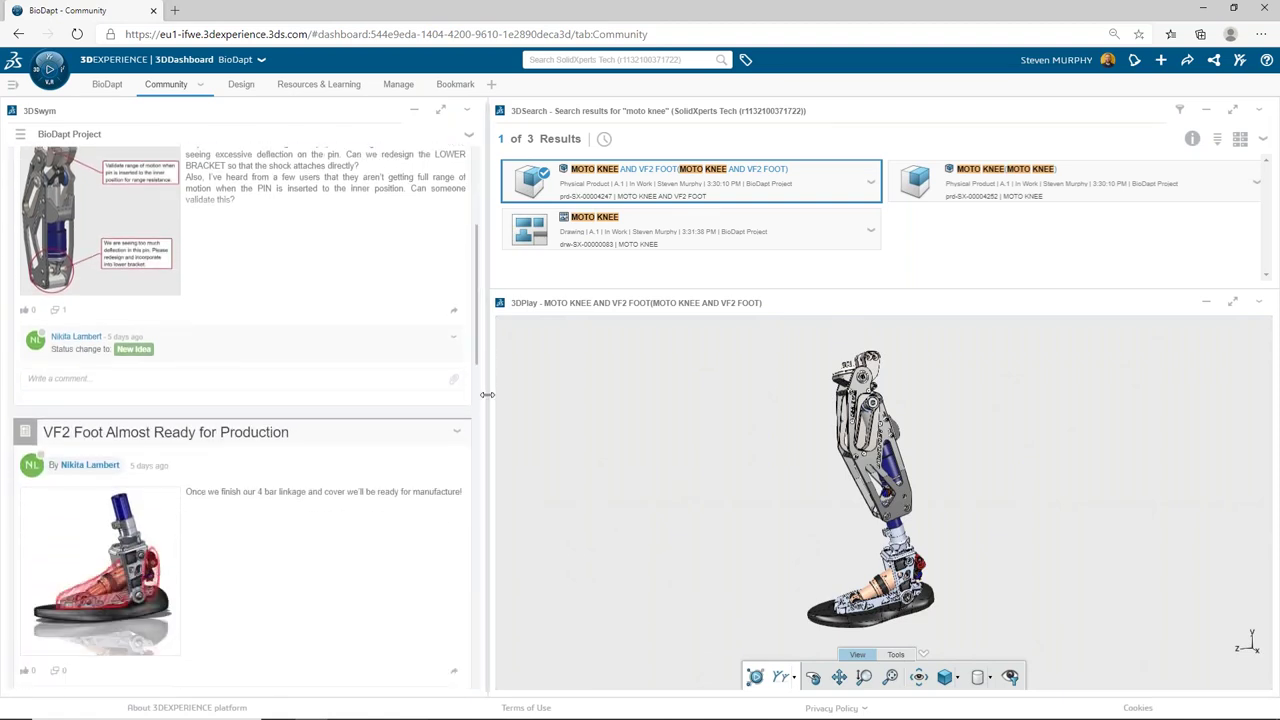
scroll(478, 470, "down", 10)
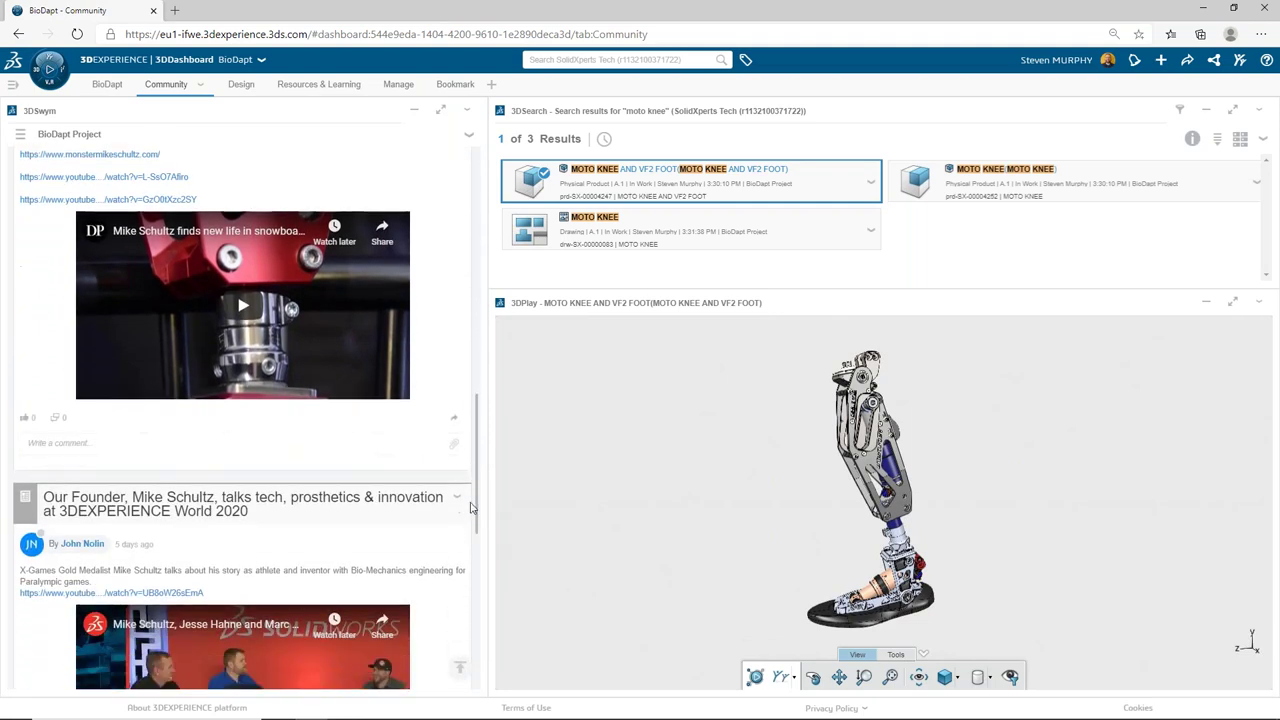
left_click_drag(473, 508, 473, 656)
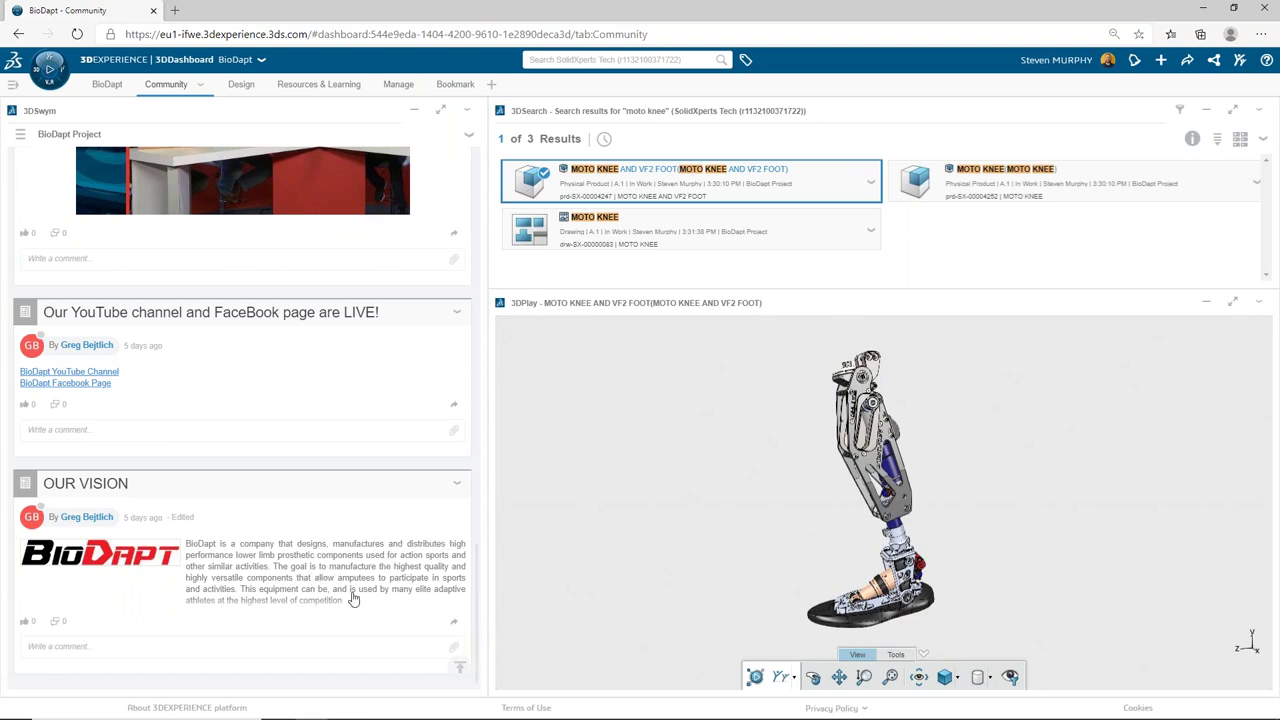
scroll(160, 548, "up", 3)
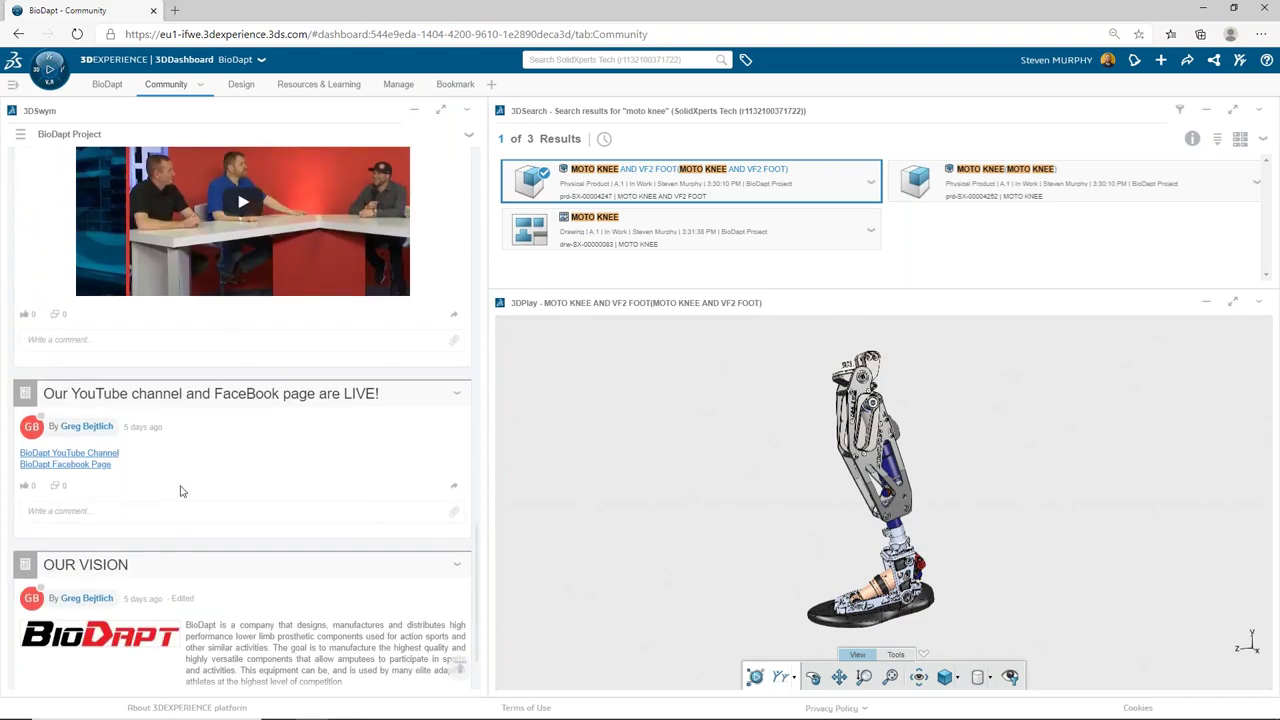
scroll(209, 501, "up", 3)
scroll(143, 450, "up", 1)
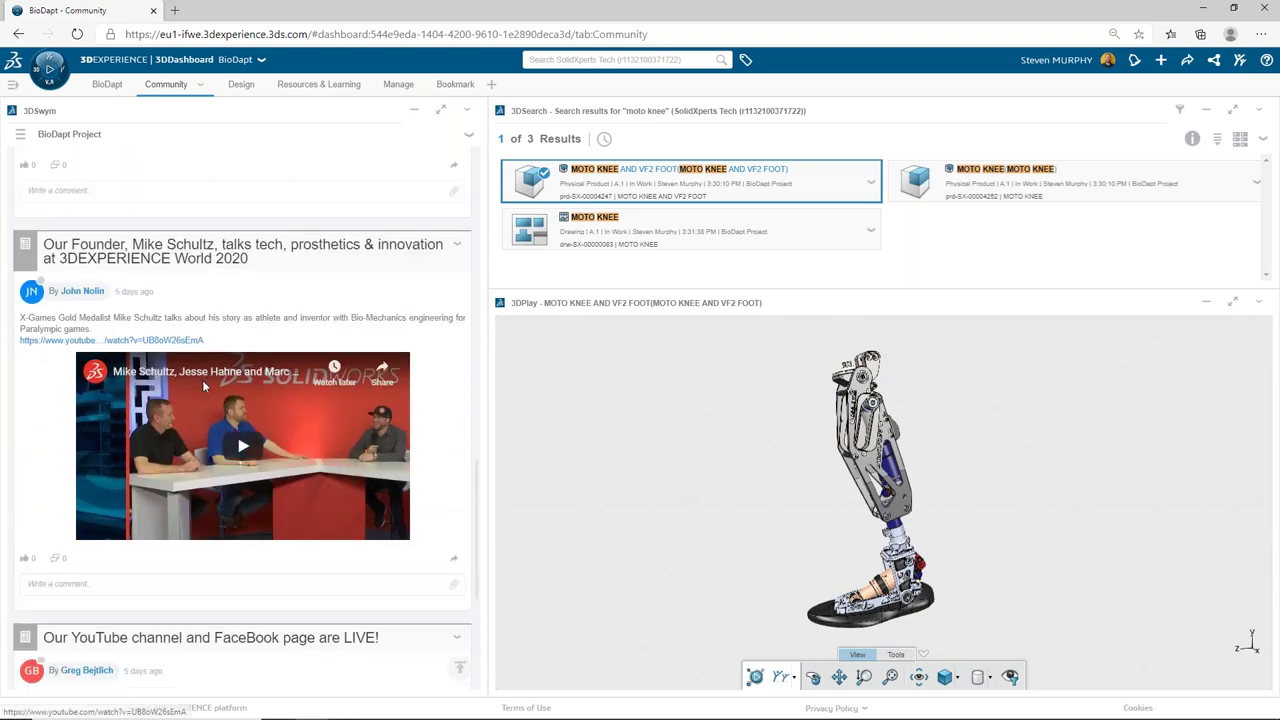
scroll(393, 310, "up", 1)
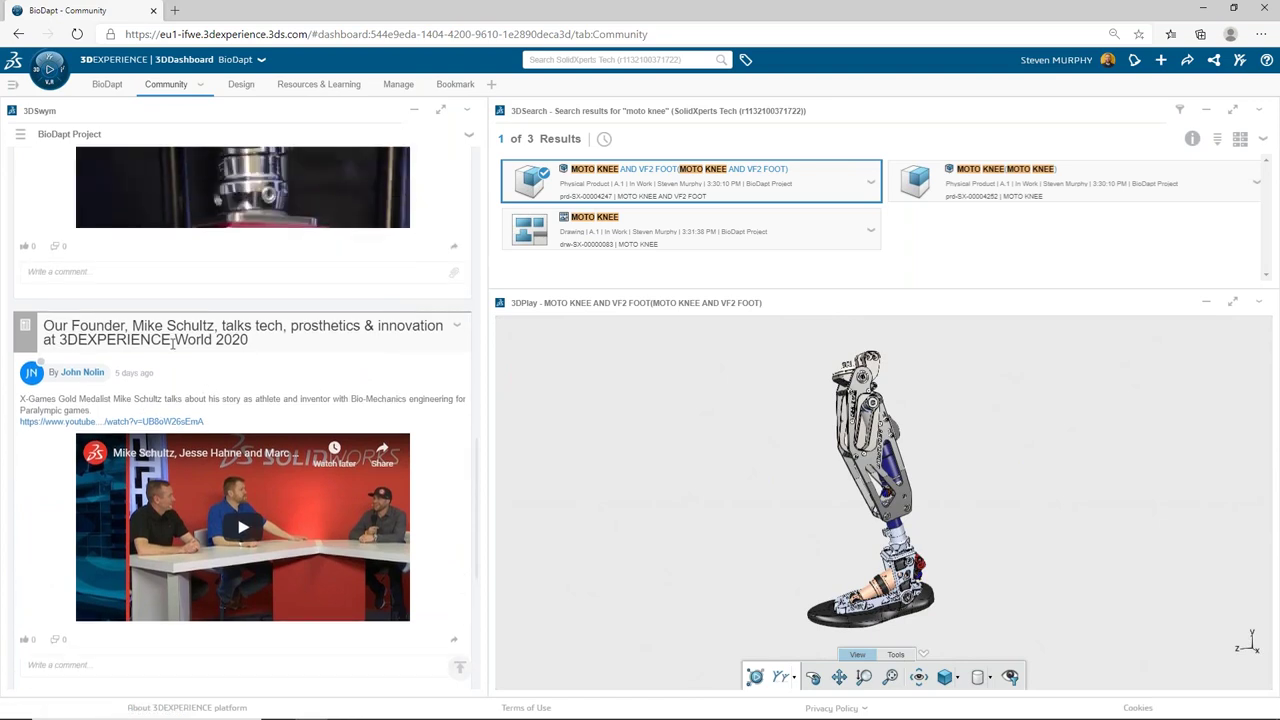
scroll(345, 385, "up", 4)
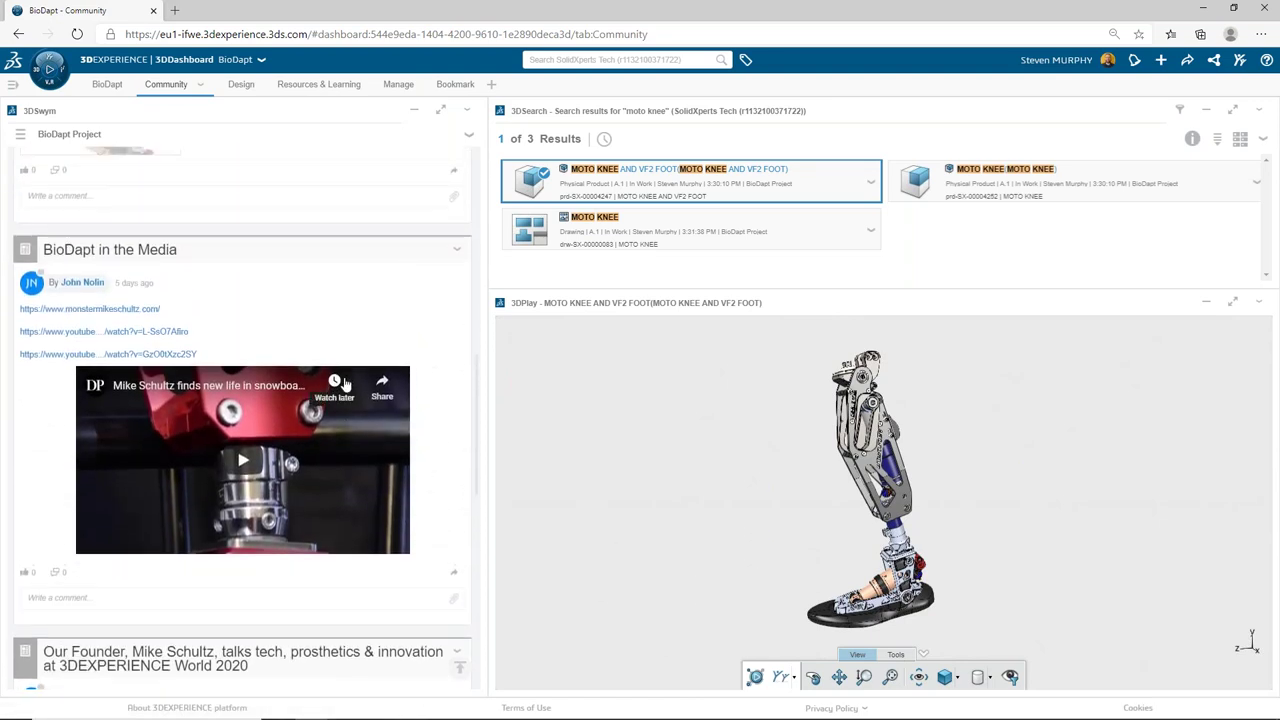
scroll(265, 272, "up", 2)
scroll(262, 275, "up", 1)
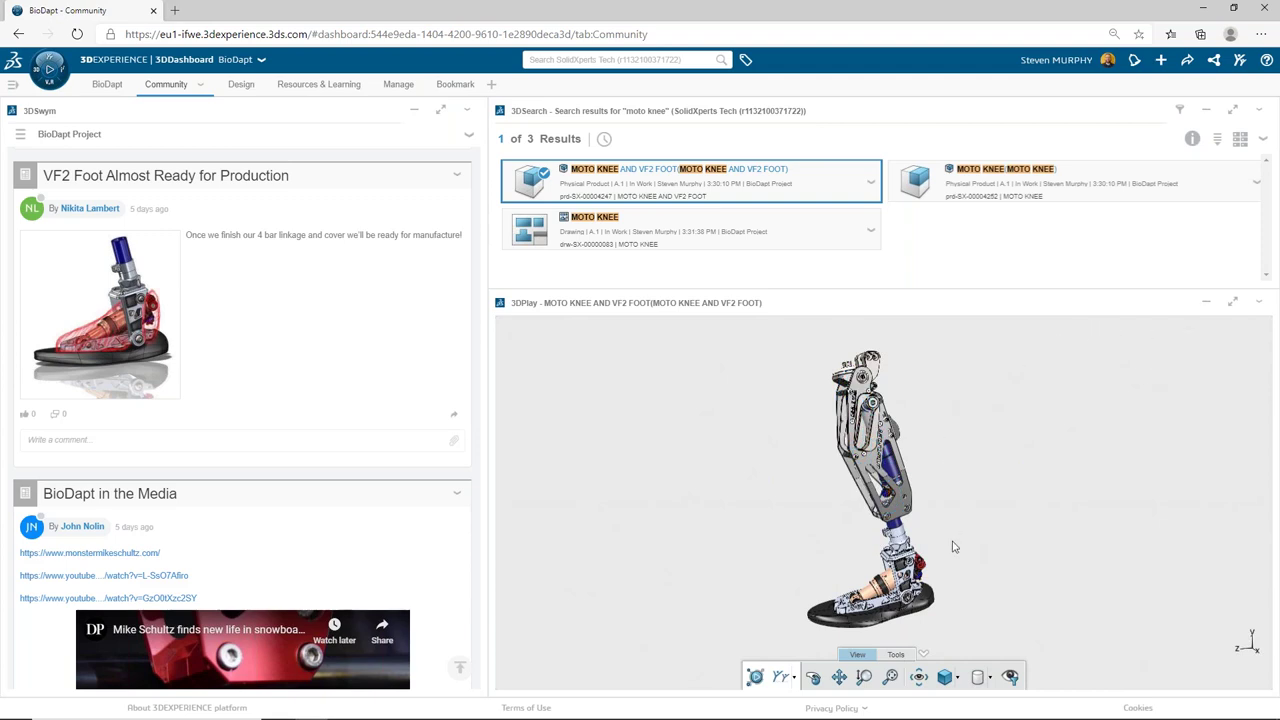
Step: Explode the MOTO KNEE AND VF2 FOOT assembly in the 3D viewer and collapse it again
left_click_drag(954, 547, 945, 578)
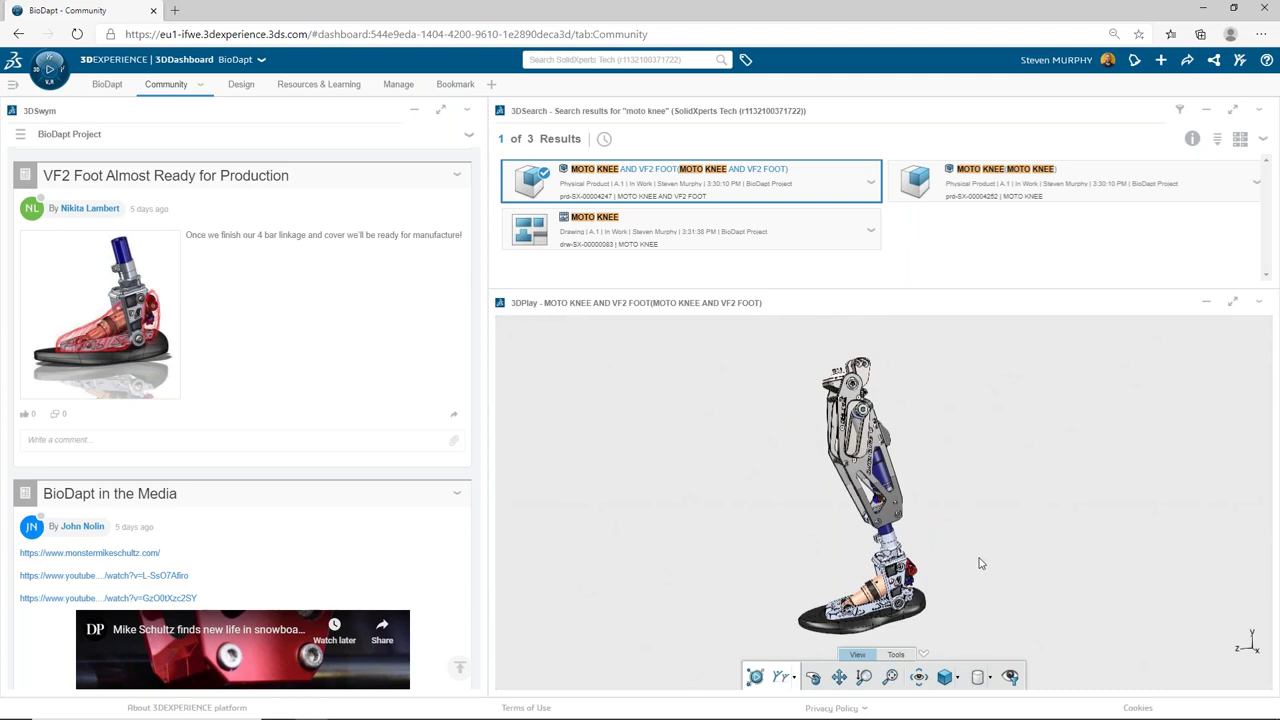
mouse_move(980, 564)
left_mouse_down()
mouse_move(1069, 540)
mouse_move(1034, 520)
mouse_move(868, 549)
mouse_move(958, 543)
mouse_move(900, 585)
mouse_move(897, 610)
mouse_move(957, 553)
left_mouse_up()
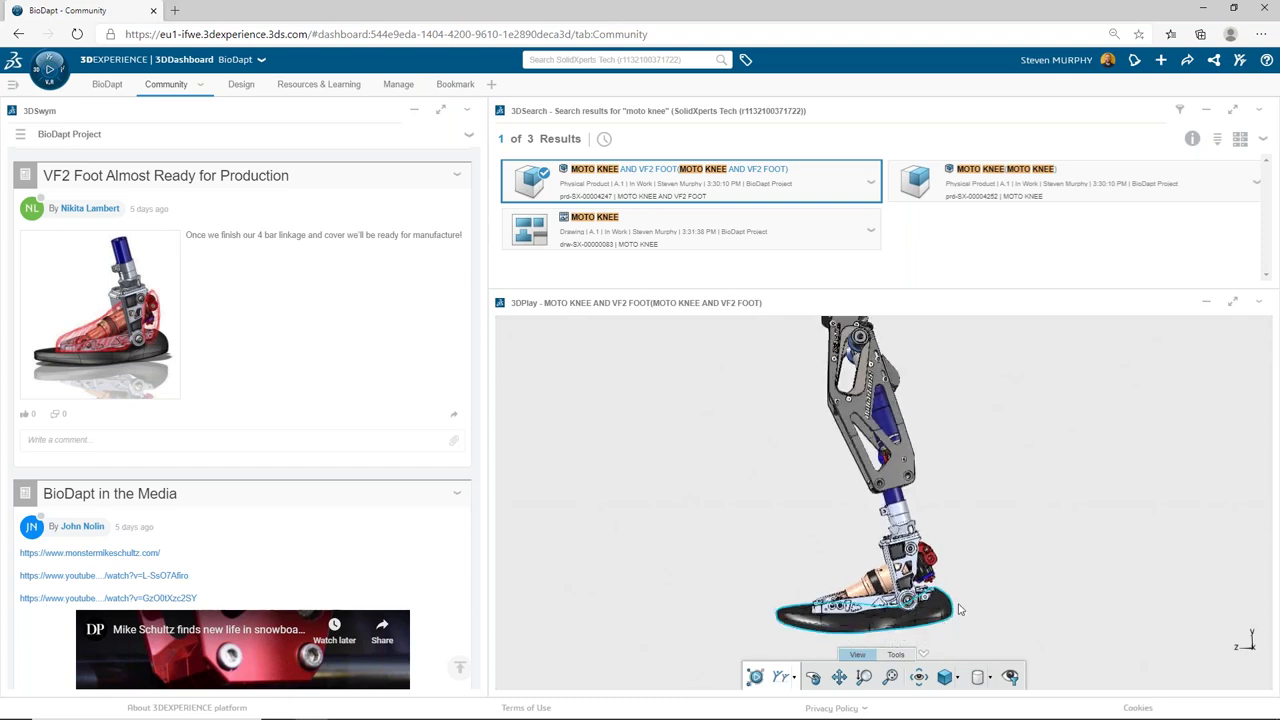
left_click(895, 655)
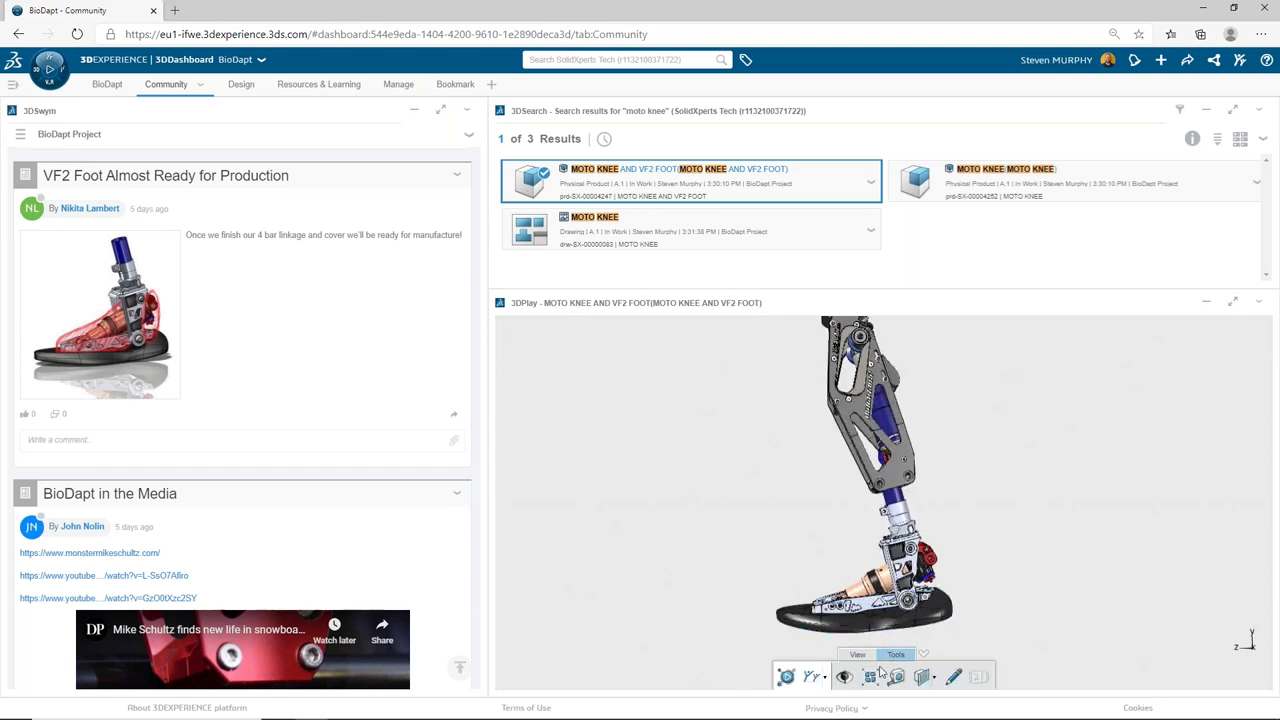
left_click(870, 678)
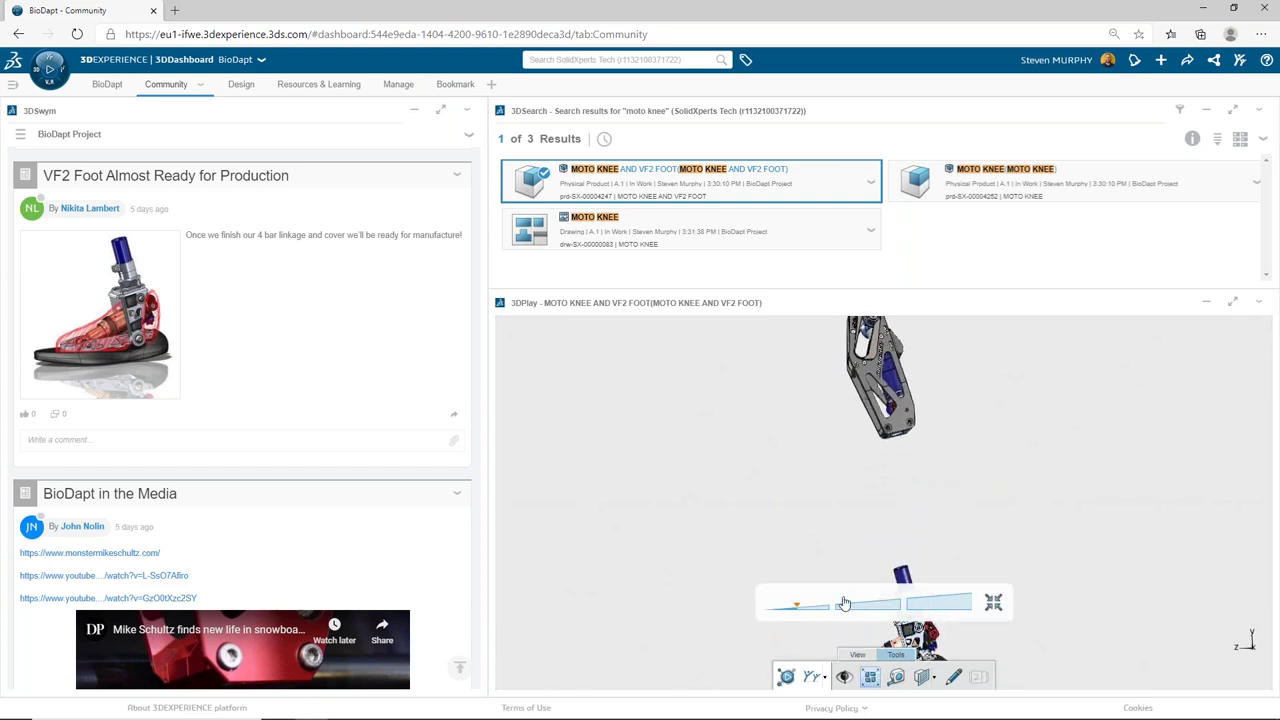
left_click(993, 604)
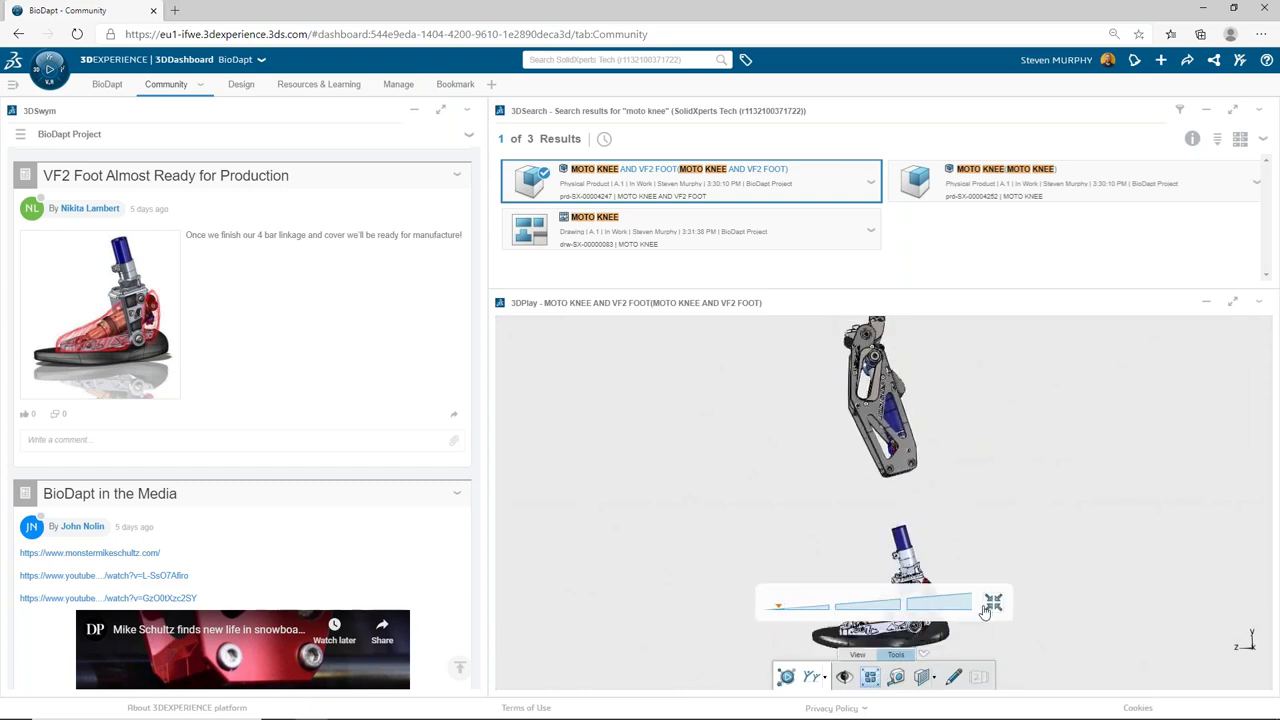
left_click(872, 678)
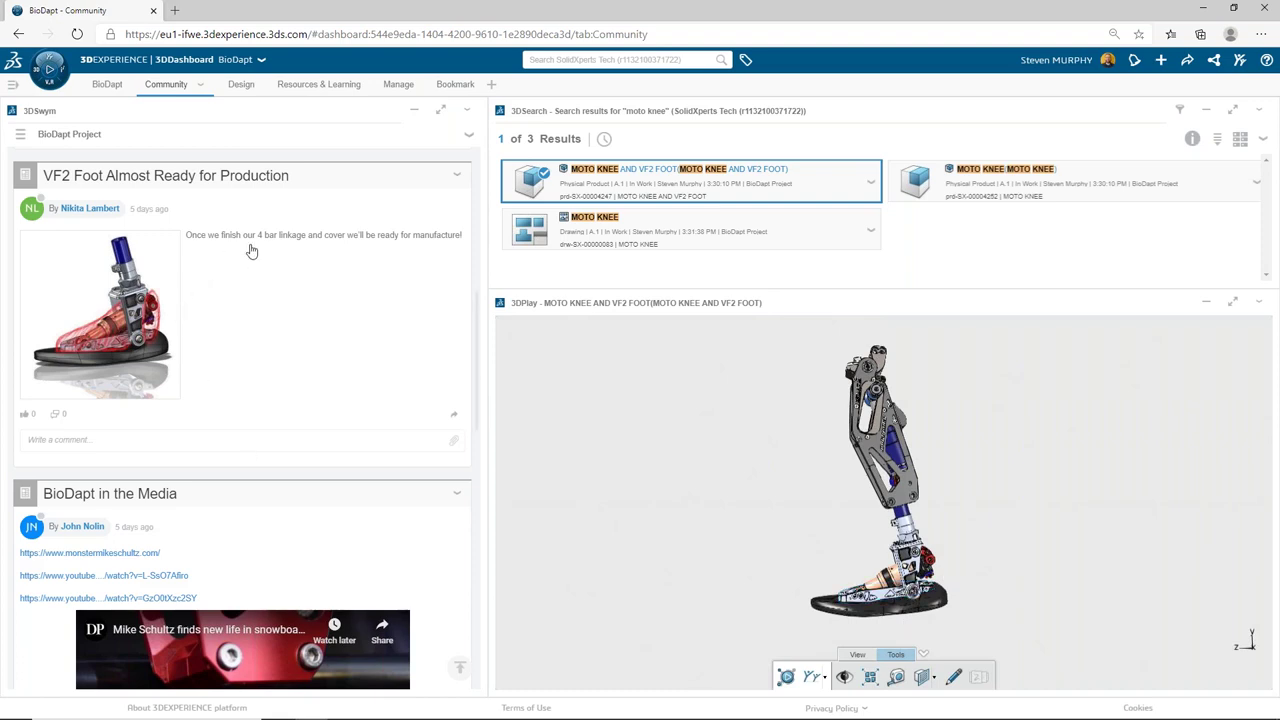
Step: Examine the VF2 foot and its rear linkage in the 3D viewer alongside the VF2 Foot Almost Ready for Production post
left_click(922, 594)
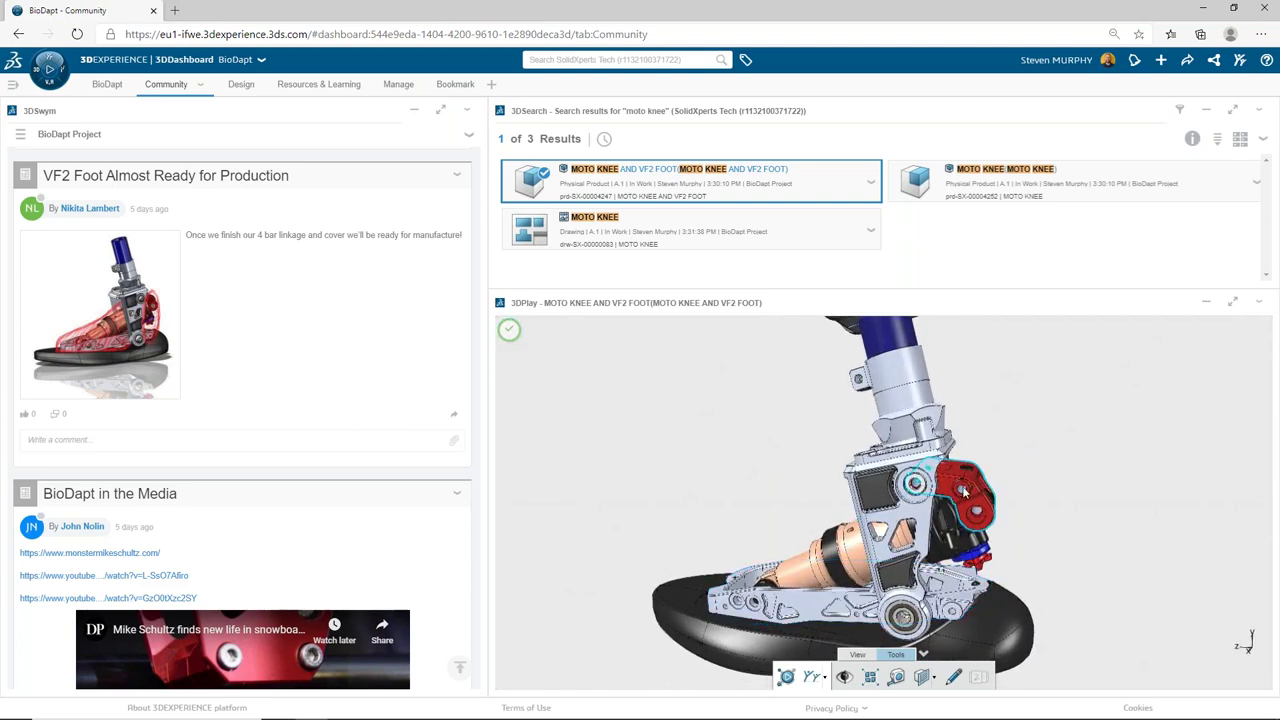
left_click_drag(1052, 582, 800, 548)
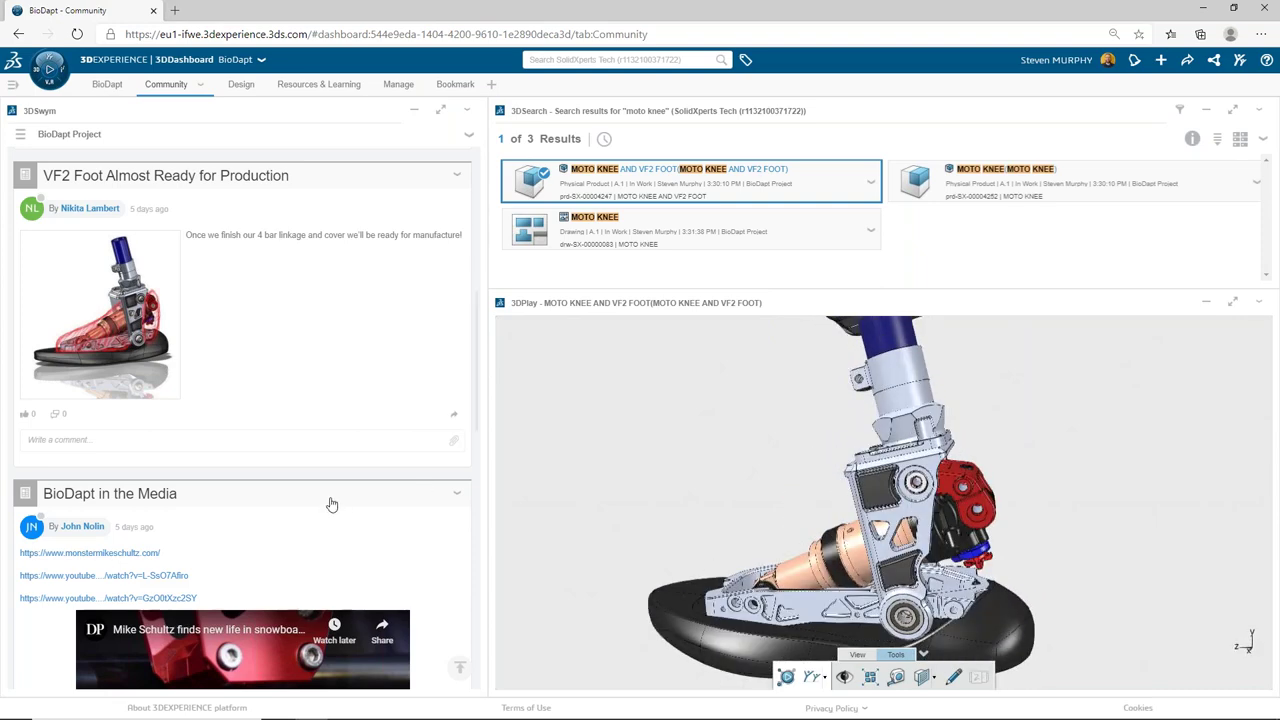
scroll(329, 503, "up", 1)
left_click_drag(747, 499, 835, 495)
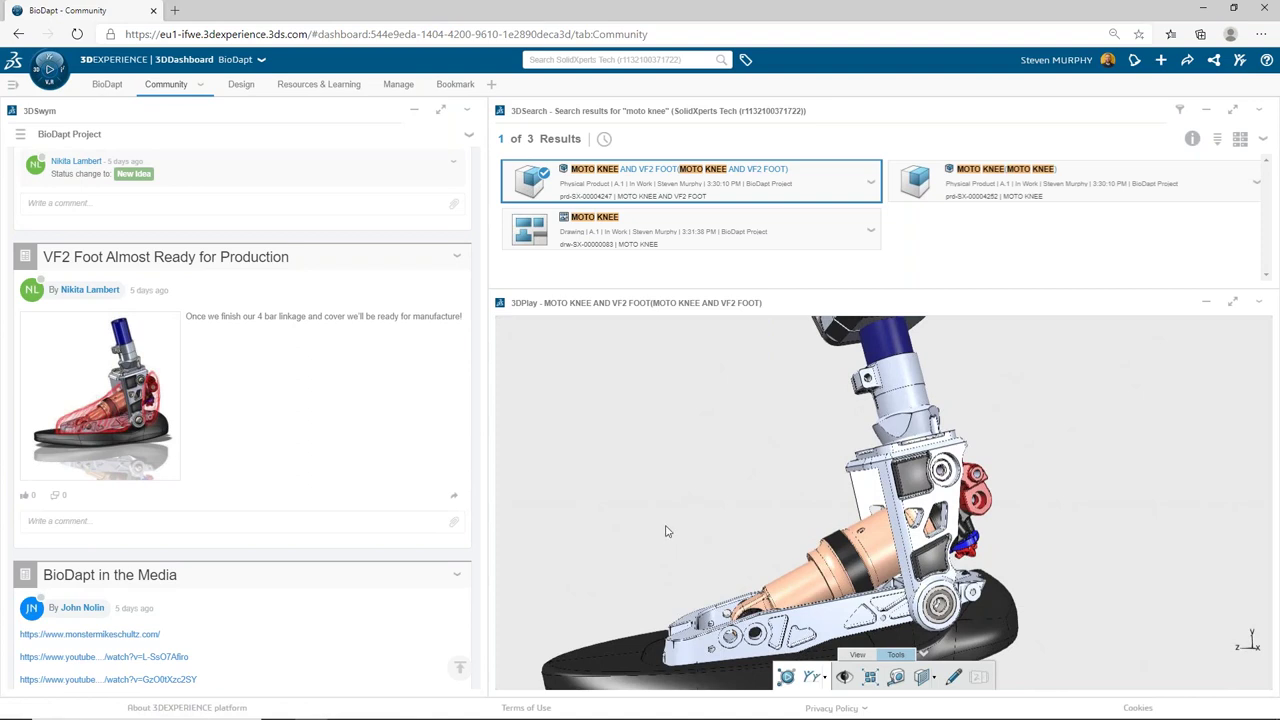
Step: Review the Pin Deflection & Range of Motion post and view its annotated knee image enlarged
scroll(315, 442, "up", 3)
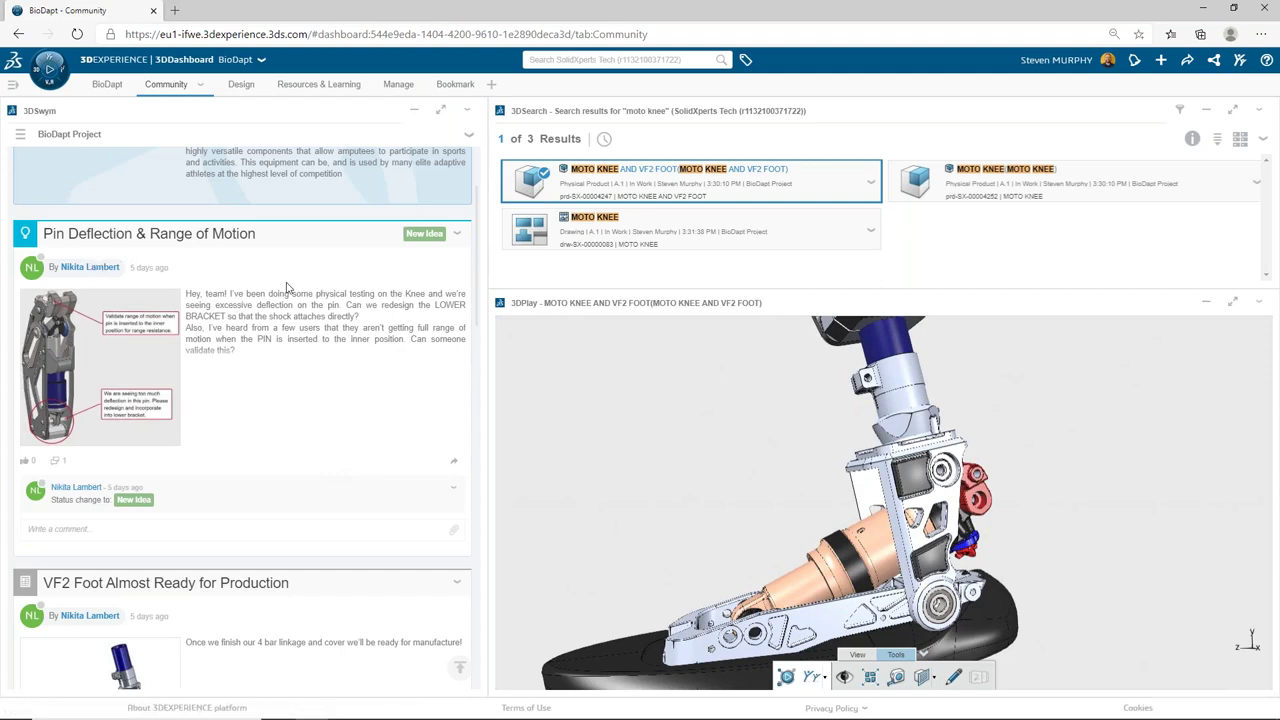
left_click(145, 342)
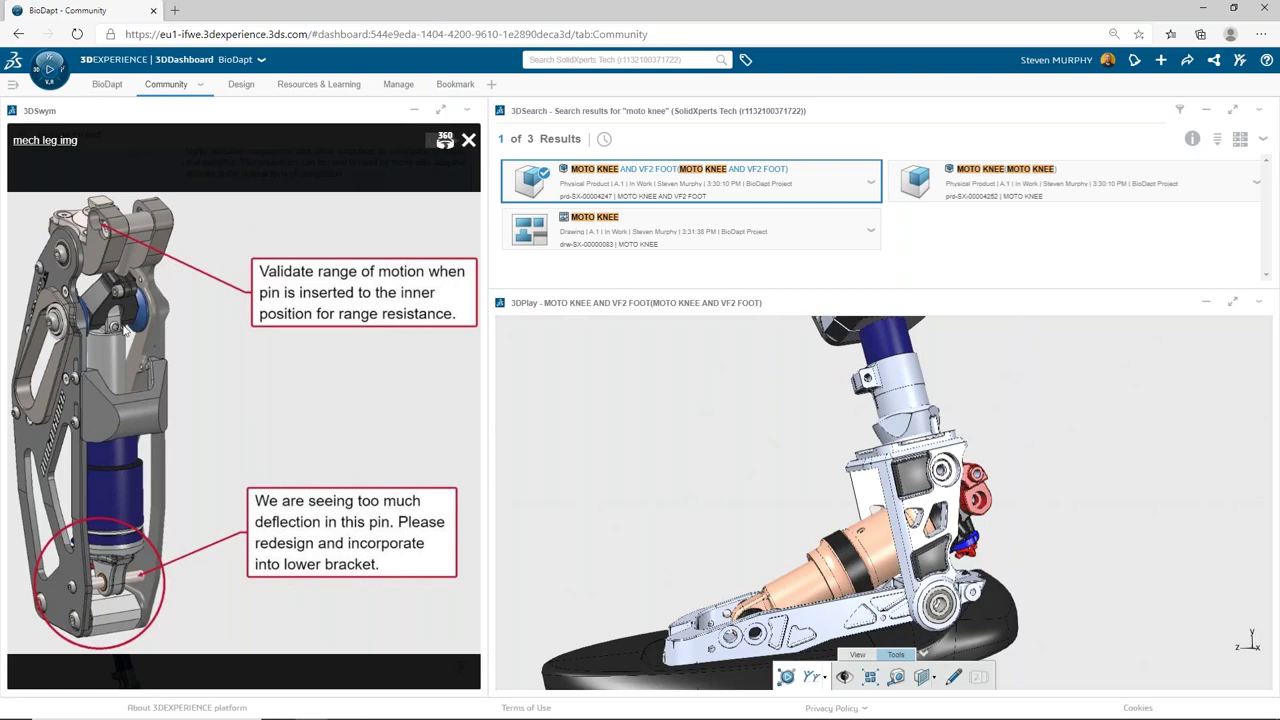
left_click(469, 141)
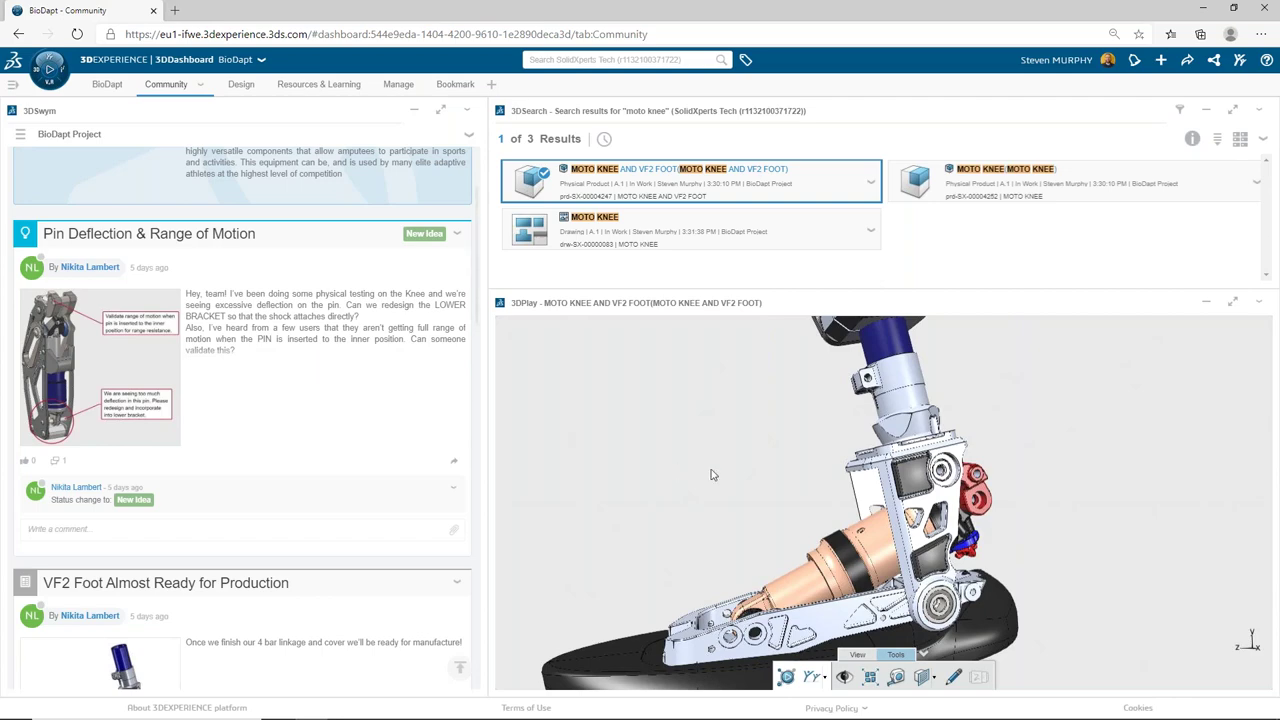
mouse_move(751, 483)
left_mouse_down()
mouse_move(738, 499)
mouse_move(768, 486)
left_mouse_up()
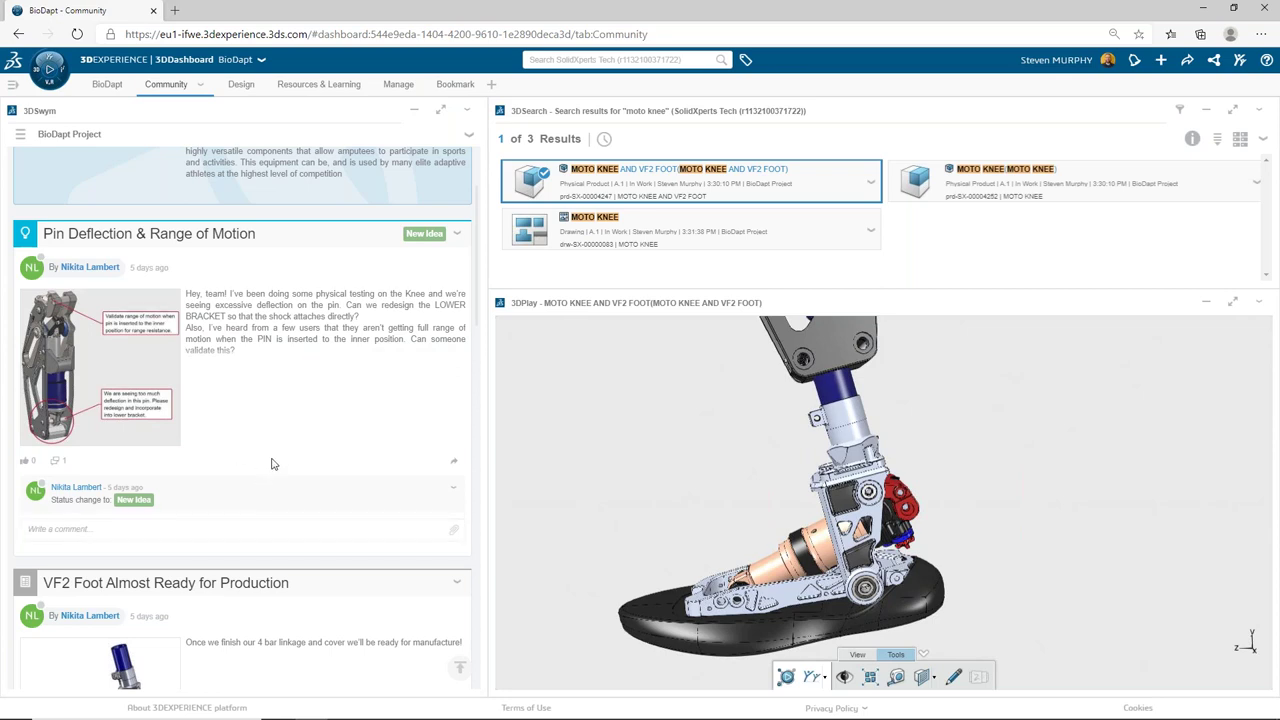
Step: Post the comment "Working on this now!" on the Pin Deflection & Range of Motion idea
scroll(295, 421, "down", 1)
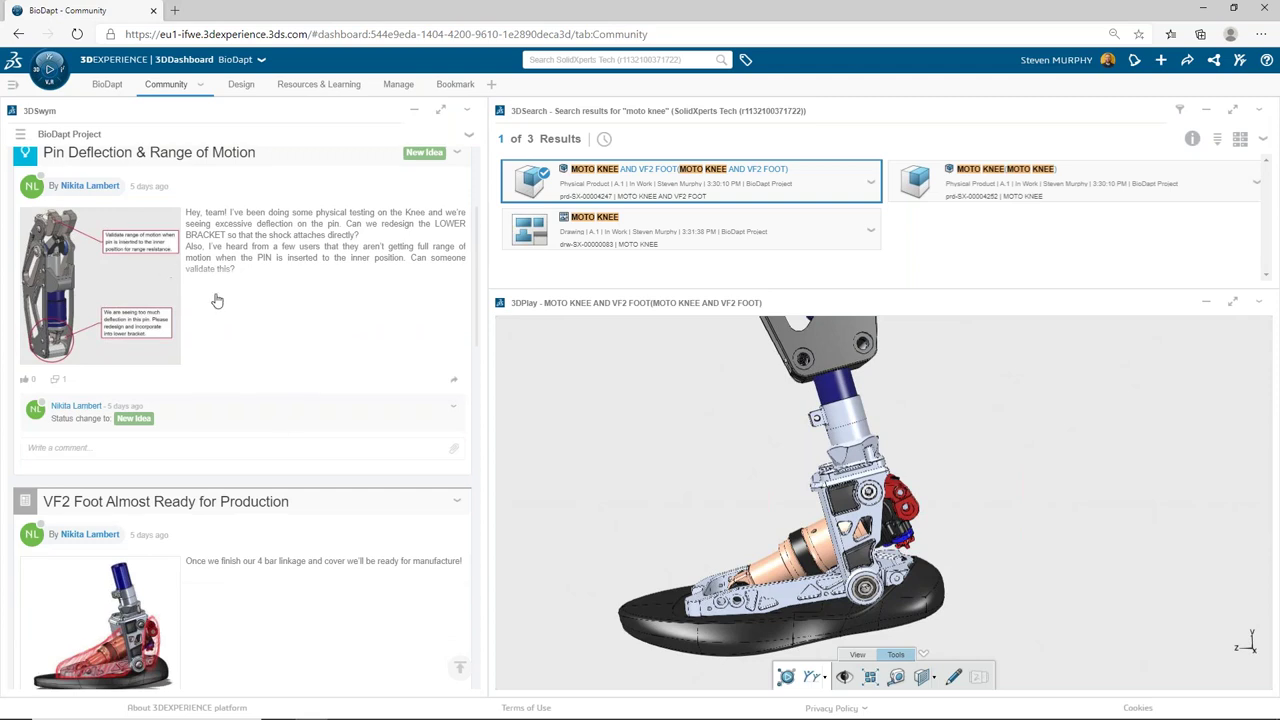
scroll(232, 473, "down", 2)
scroll(232, 473, "up", 2)
left_click(113, 449)
type("Working on this now!")
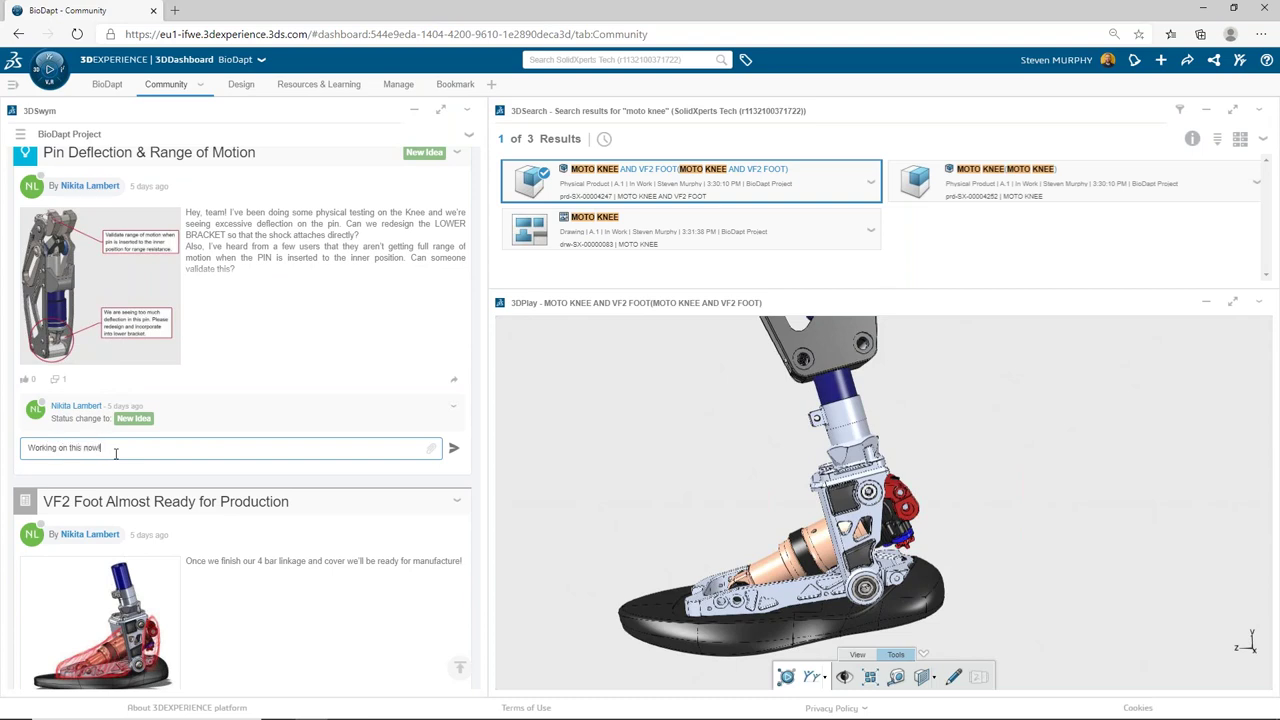
key("Return")
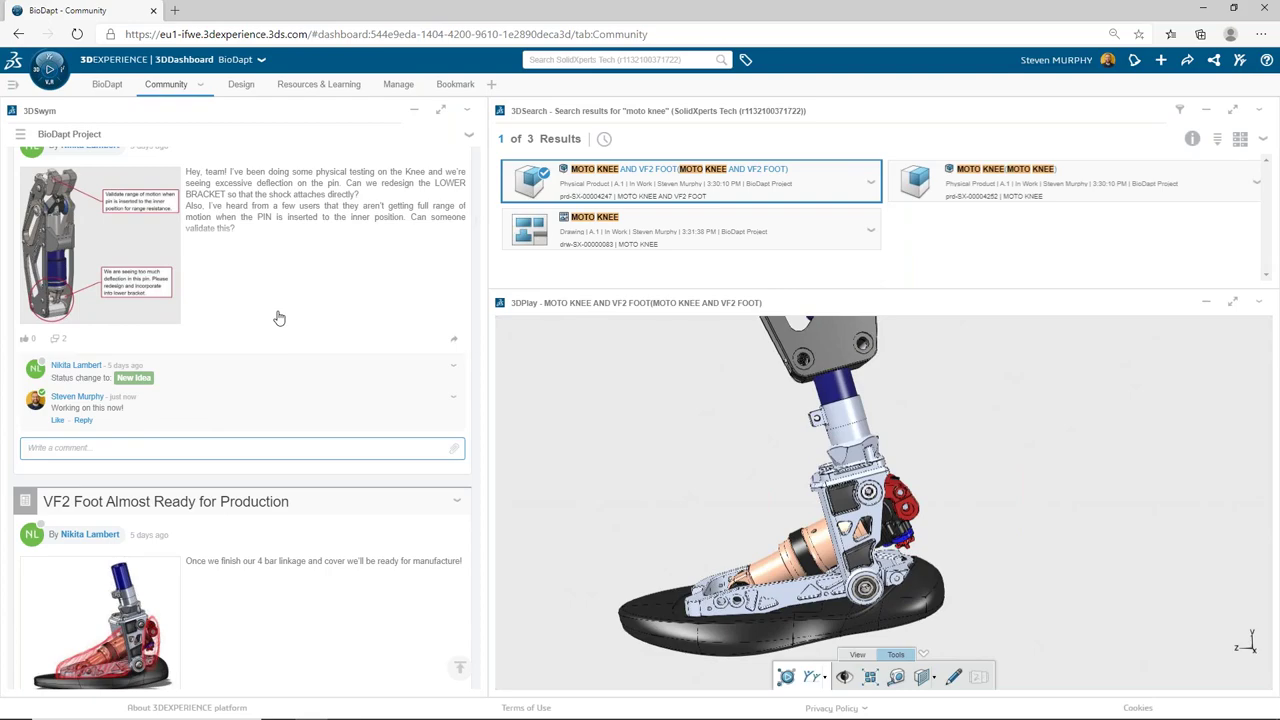
Step: Switch to the PowerPoint slide show and advance to the slide showing the lower bracket redesign
key("alt+Tab")
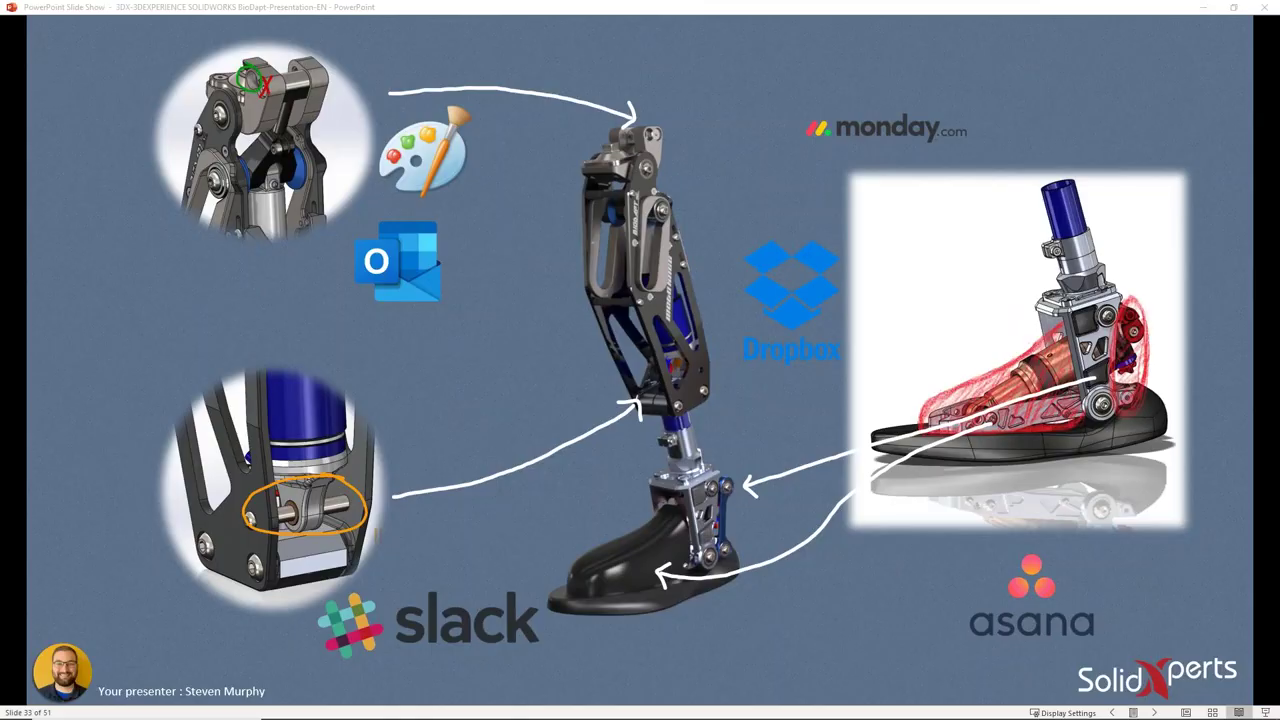
key("Right")
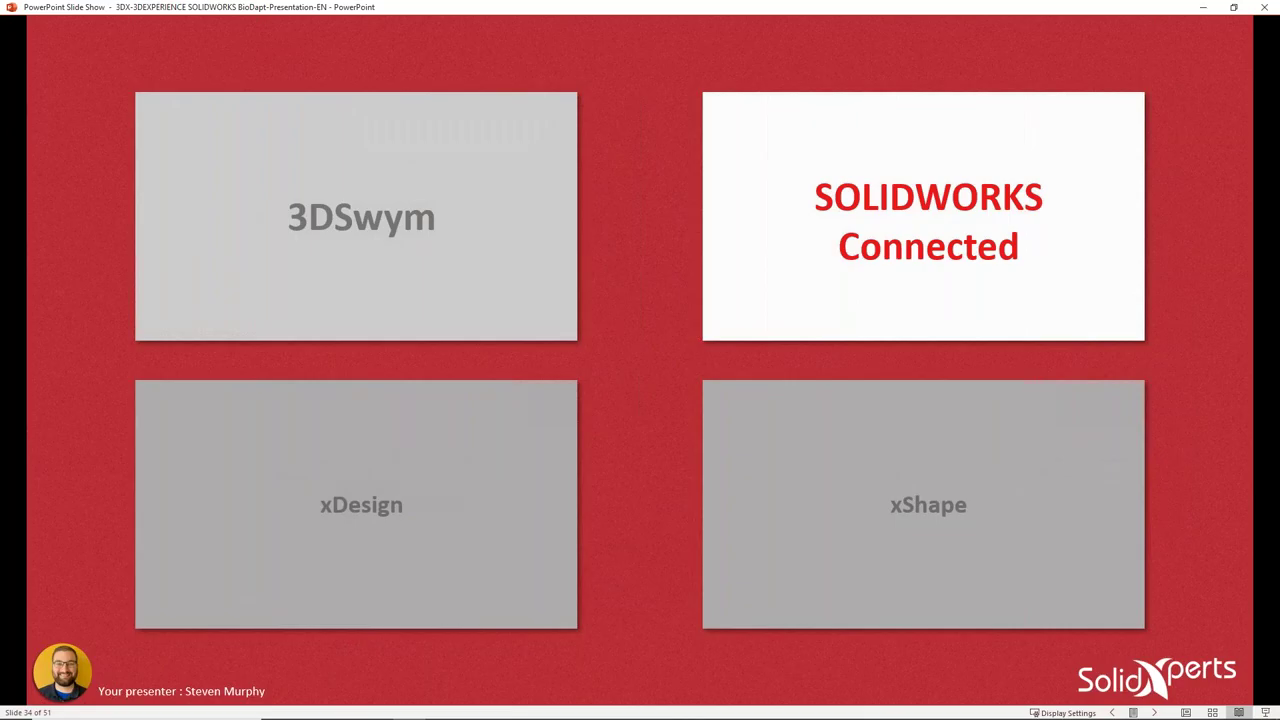
key("Right")
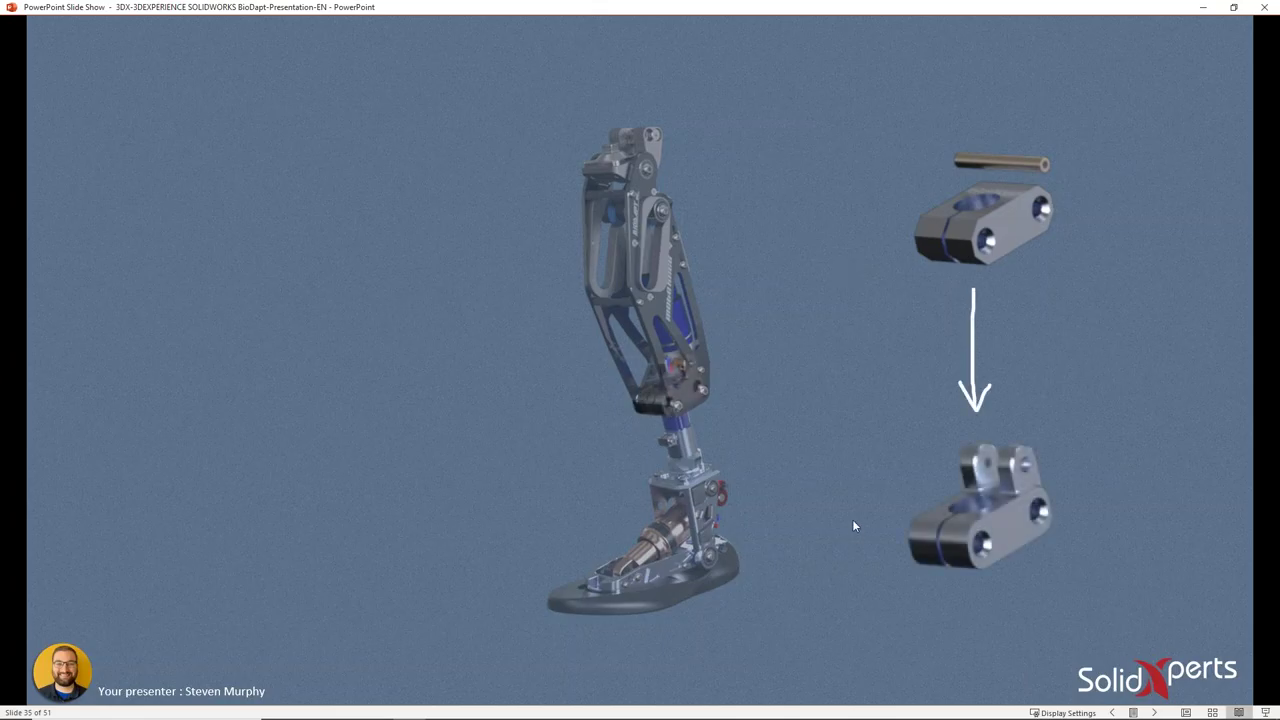
Step: Return to the dashboard in the browser, load MOTO KNEE AND VF2 FOOT into SOLIDWORKS Connected and minimize the browser window
key("alt+Tab")
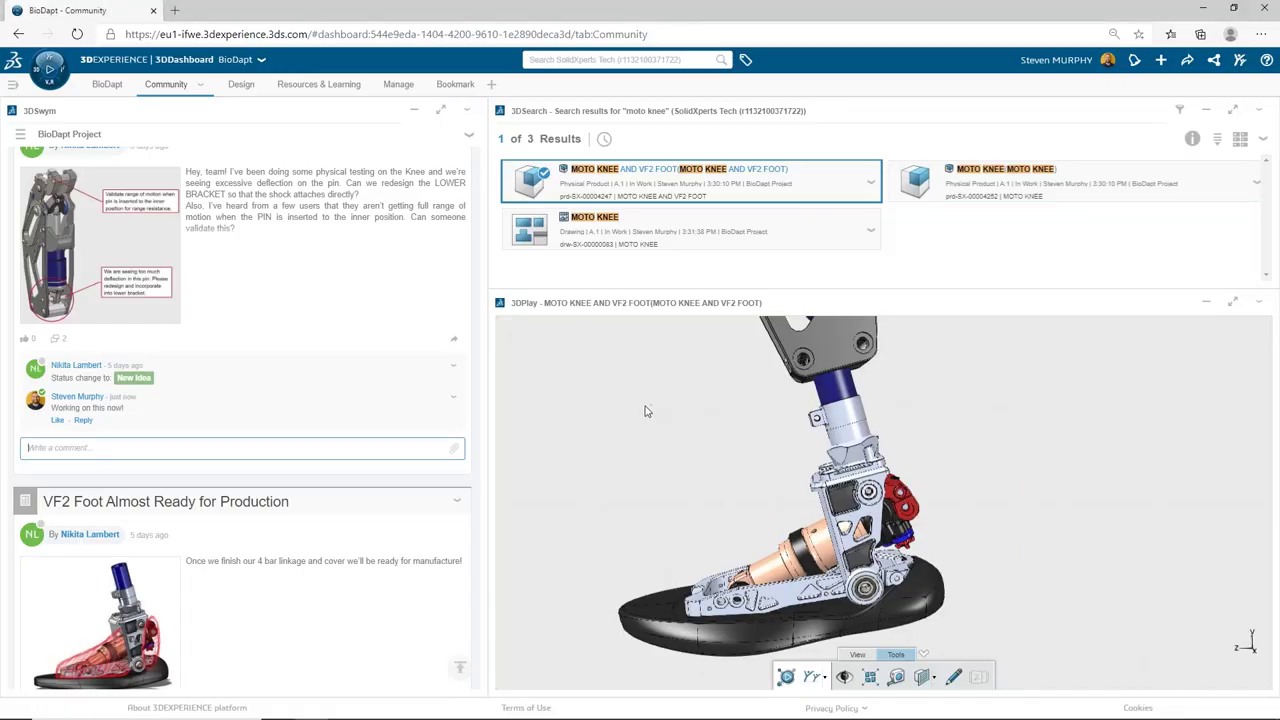
key("alt+Tab")
key("alt+Tab")
key("alt+Tab")
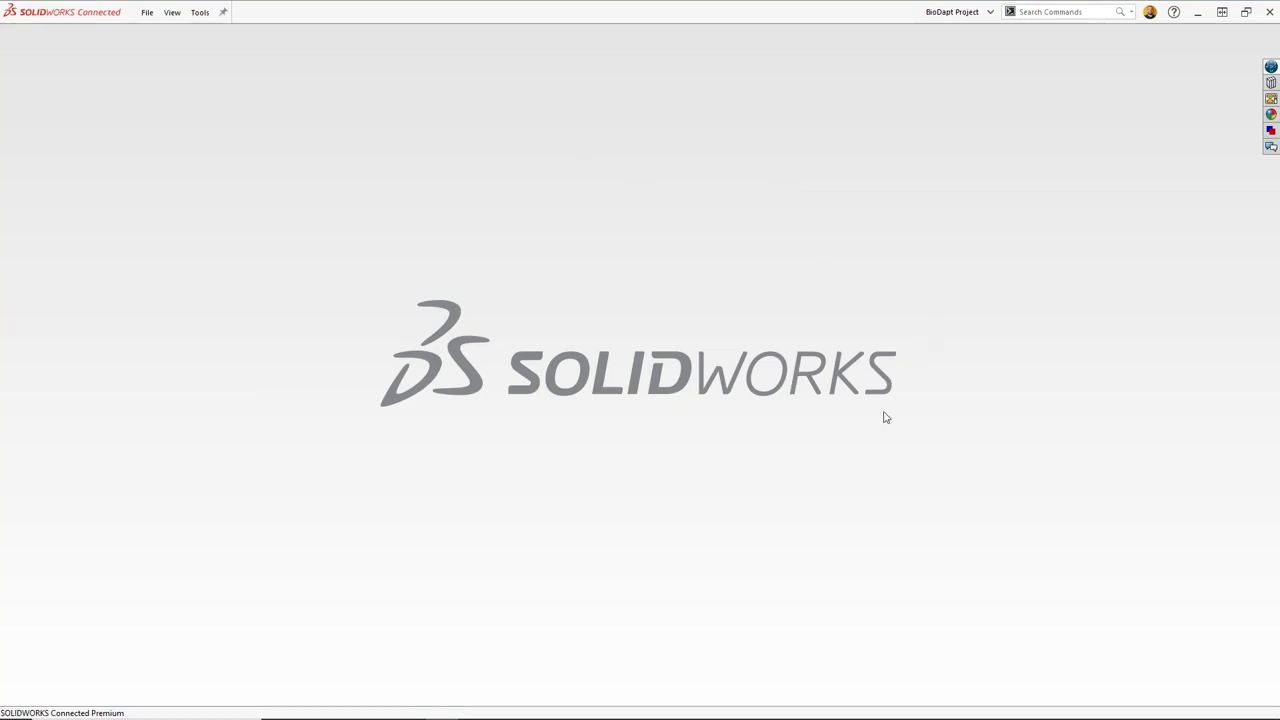
key("alt+Tab")
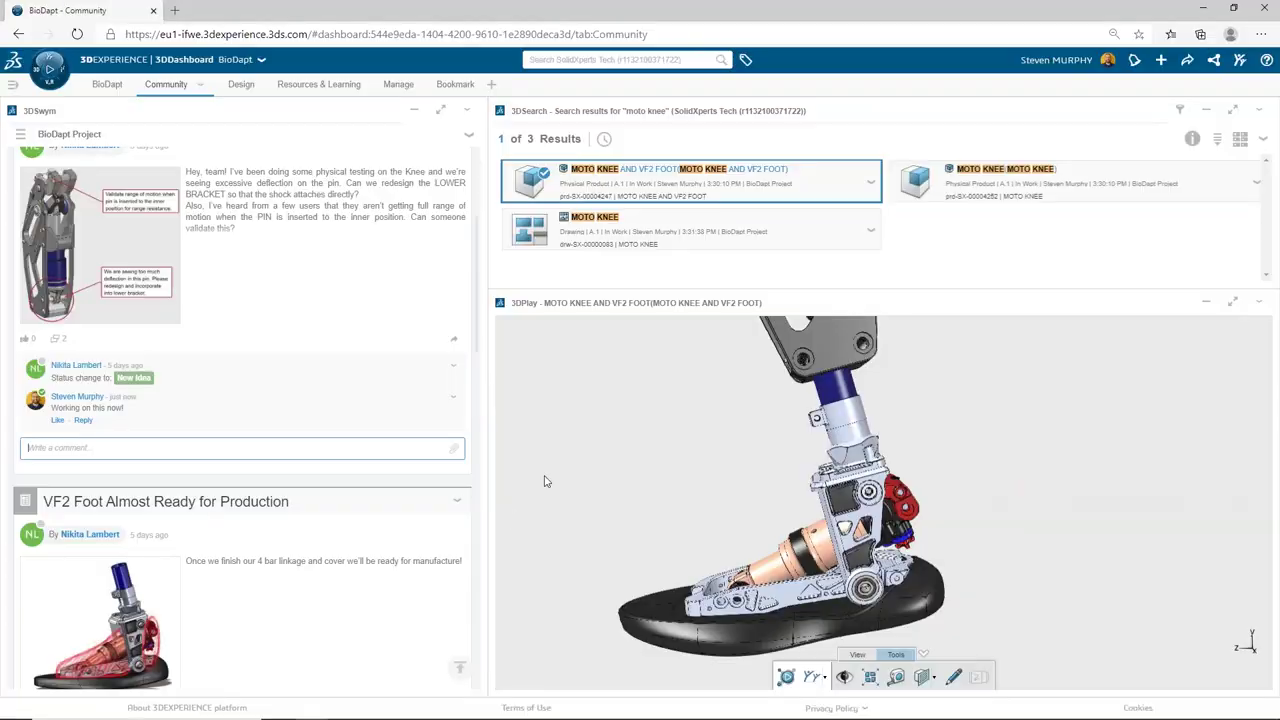
left_click_drag(807, 10, 588, 87)
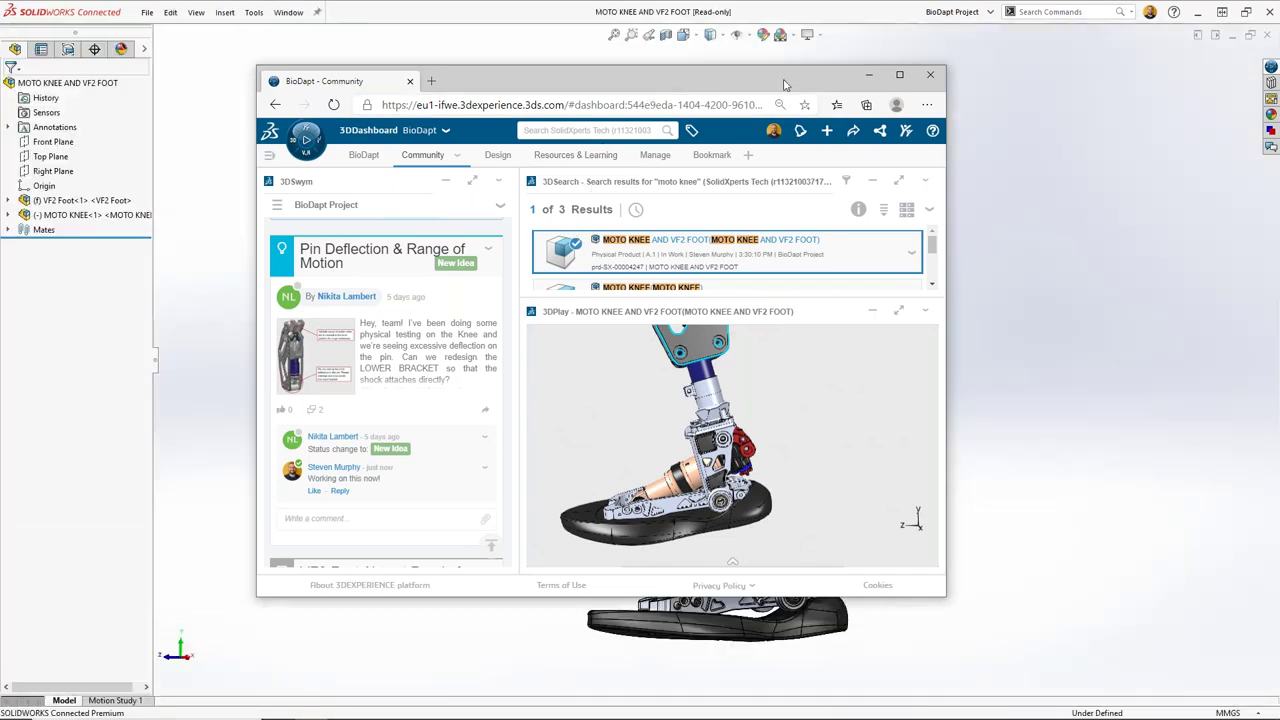
left_click_drag(784, 84, 762, 121)
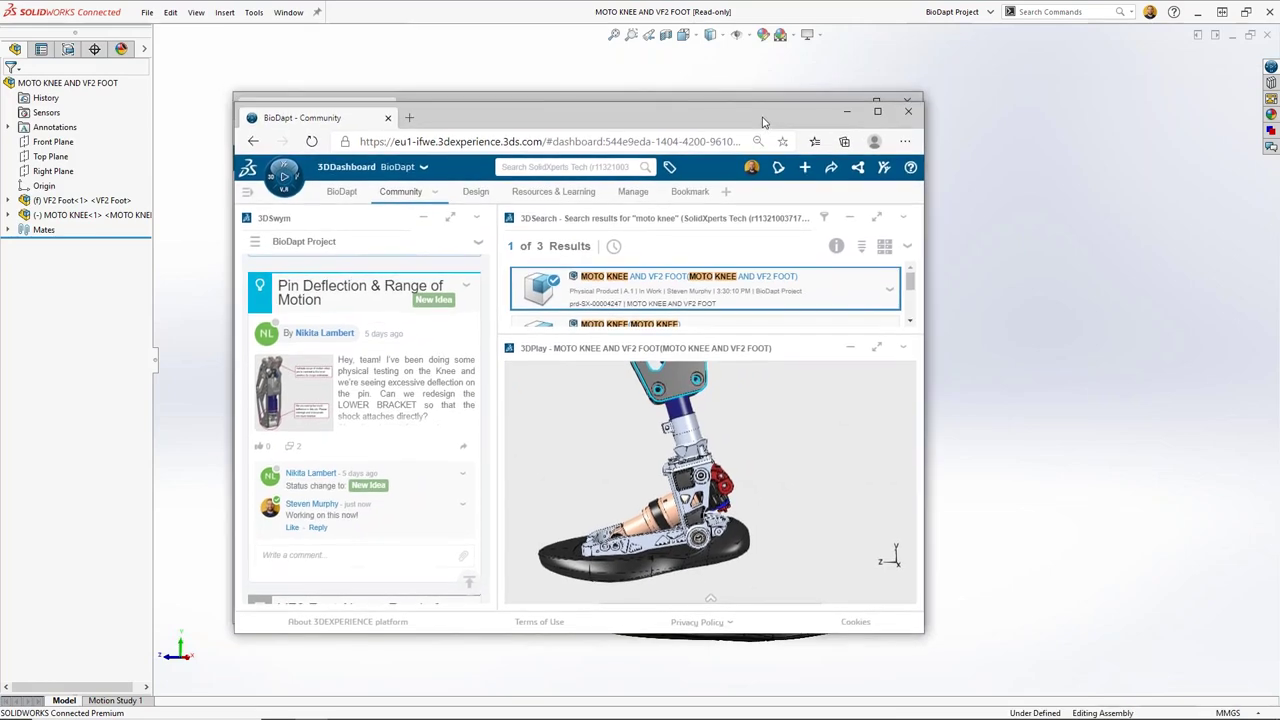
left_click(847, 111)
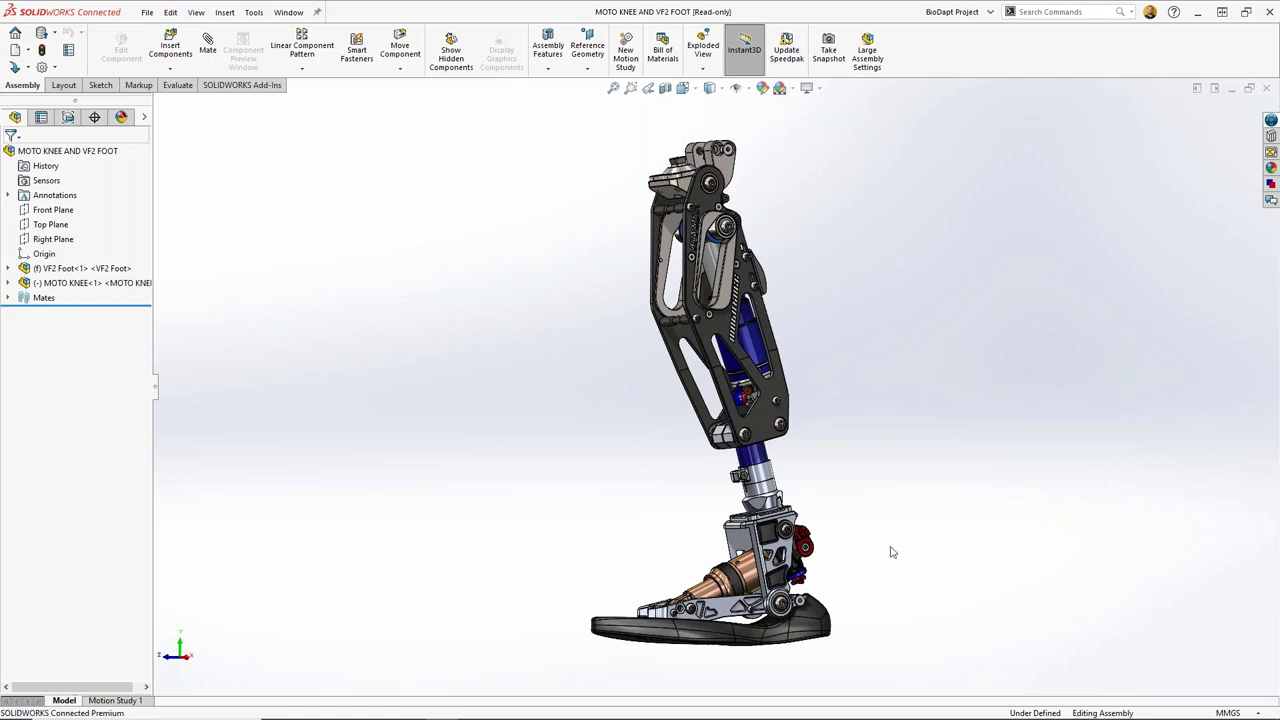
Step: Review the assembly's component structure and maturity states in the 3DEXPERIENCE MySession list, and close the list
middle_click_drag(895, 559, 1027, 403)
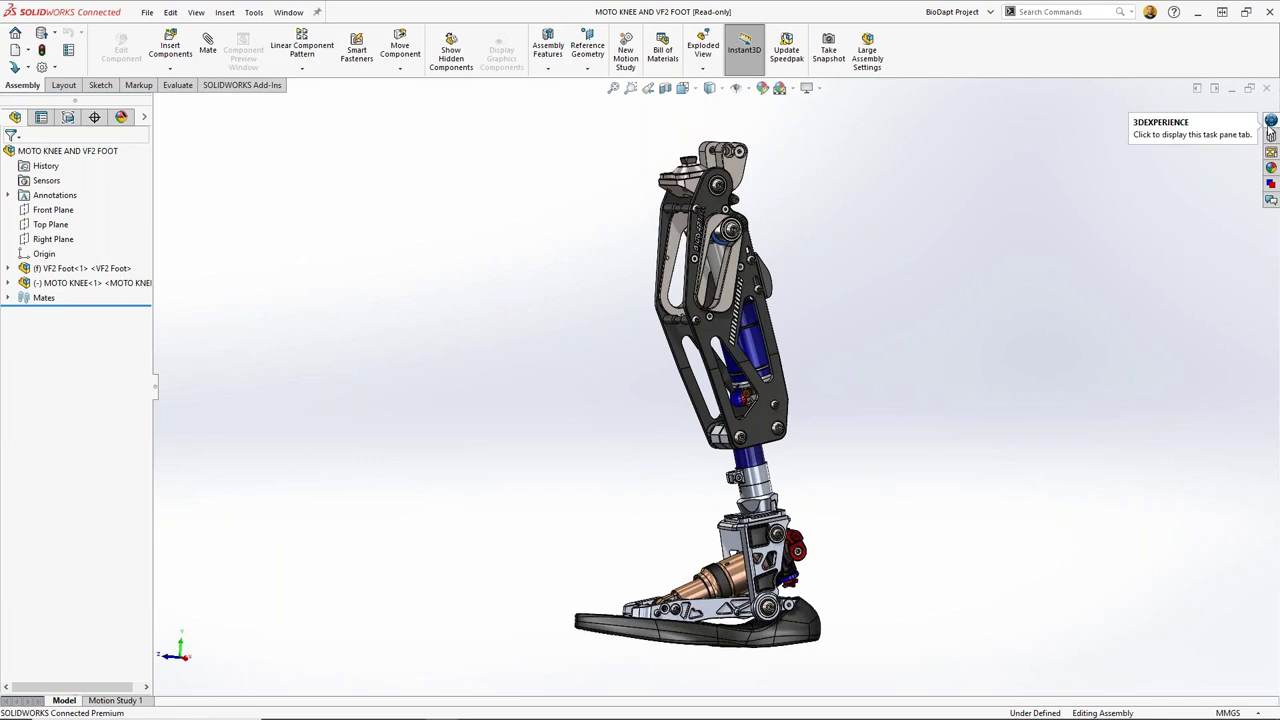
left_click(1270, 125)
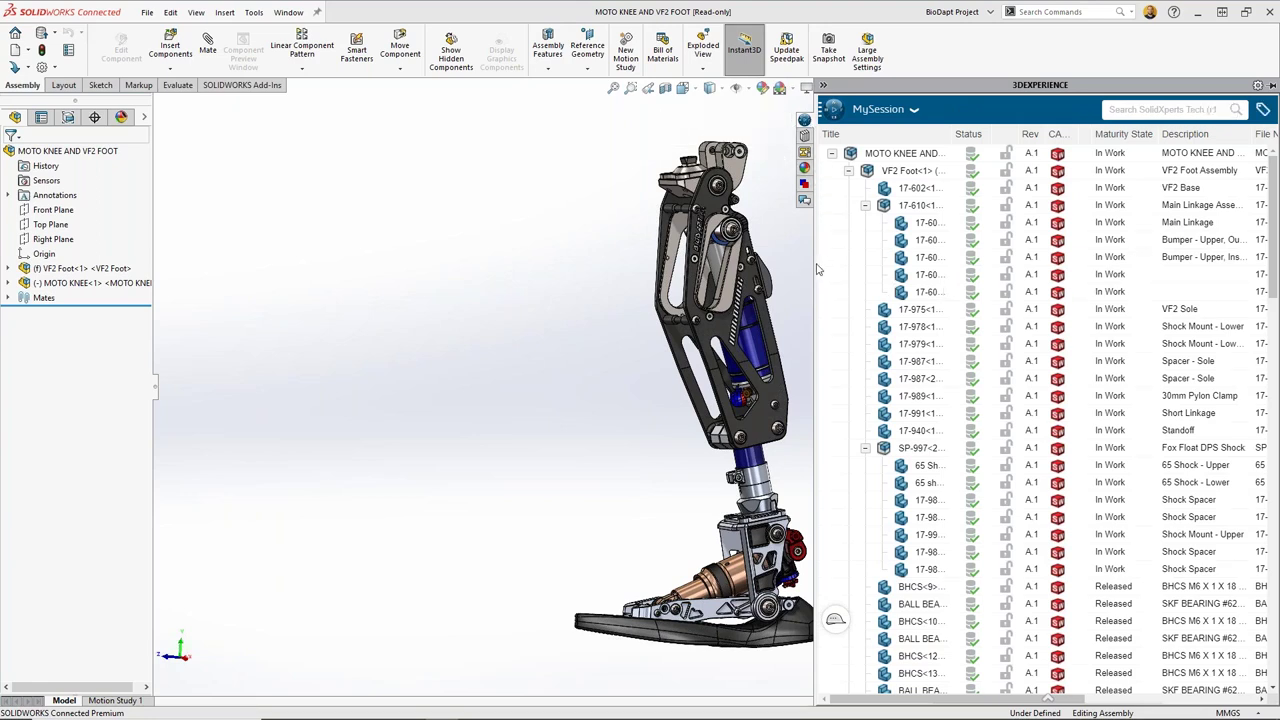
left_click_drag(815, 263, 843, 263)
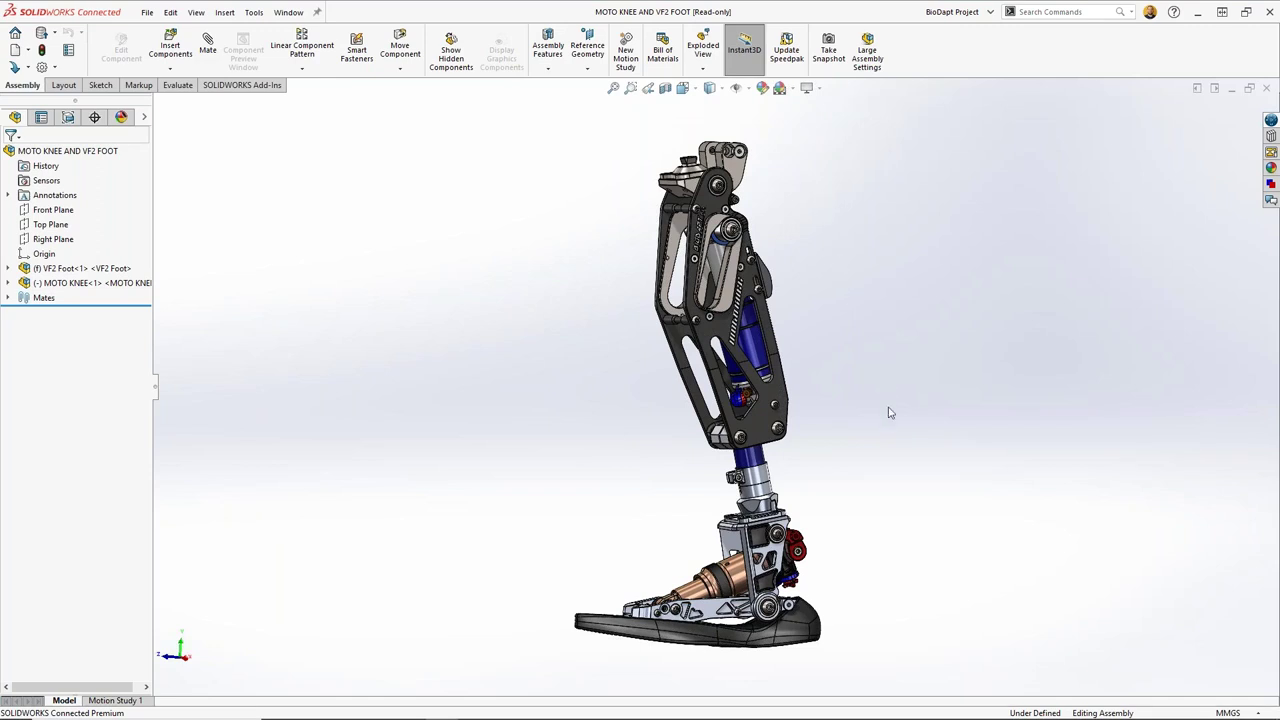
Step: Open the MOTO KNEE subassembly in its own window from the side plate beside the lower shock pin, and inspect its rear
middle_click_drag(884, 446, 860, 440)
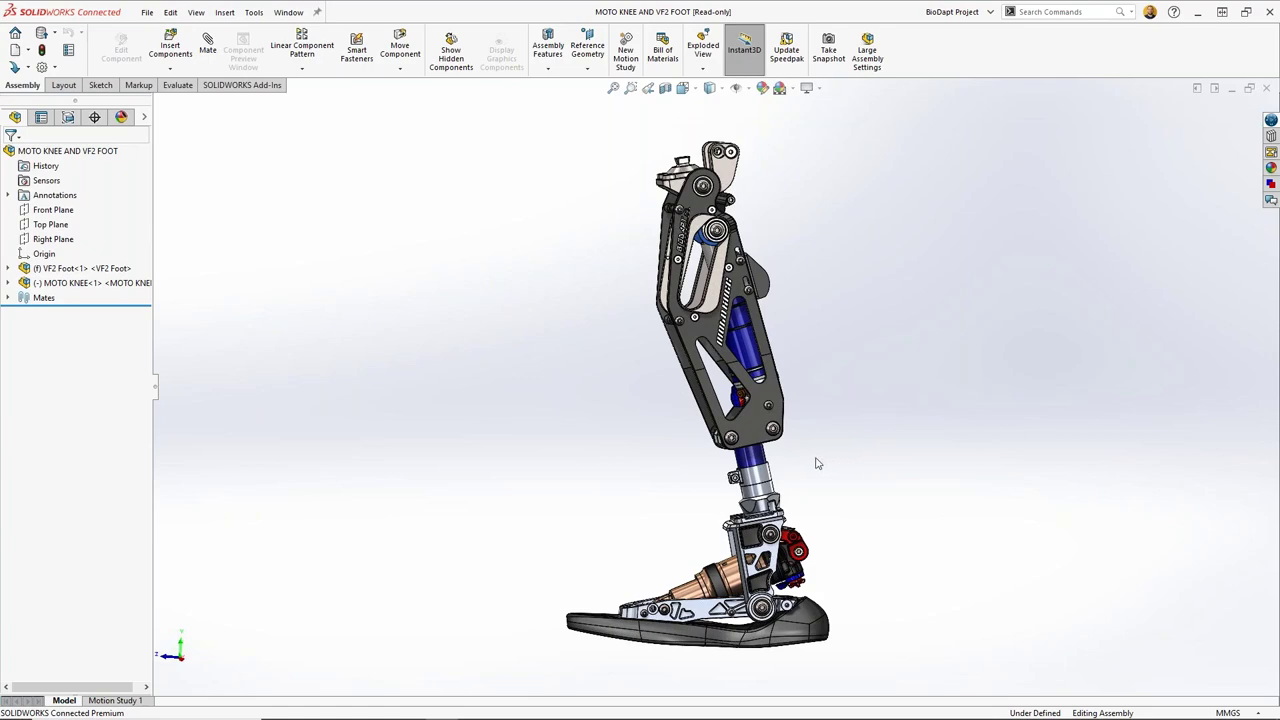
middle_click_drag(857, 478, 760, 440)
scroll(731, 427, "down", 6)
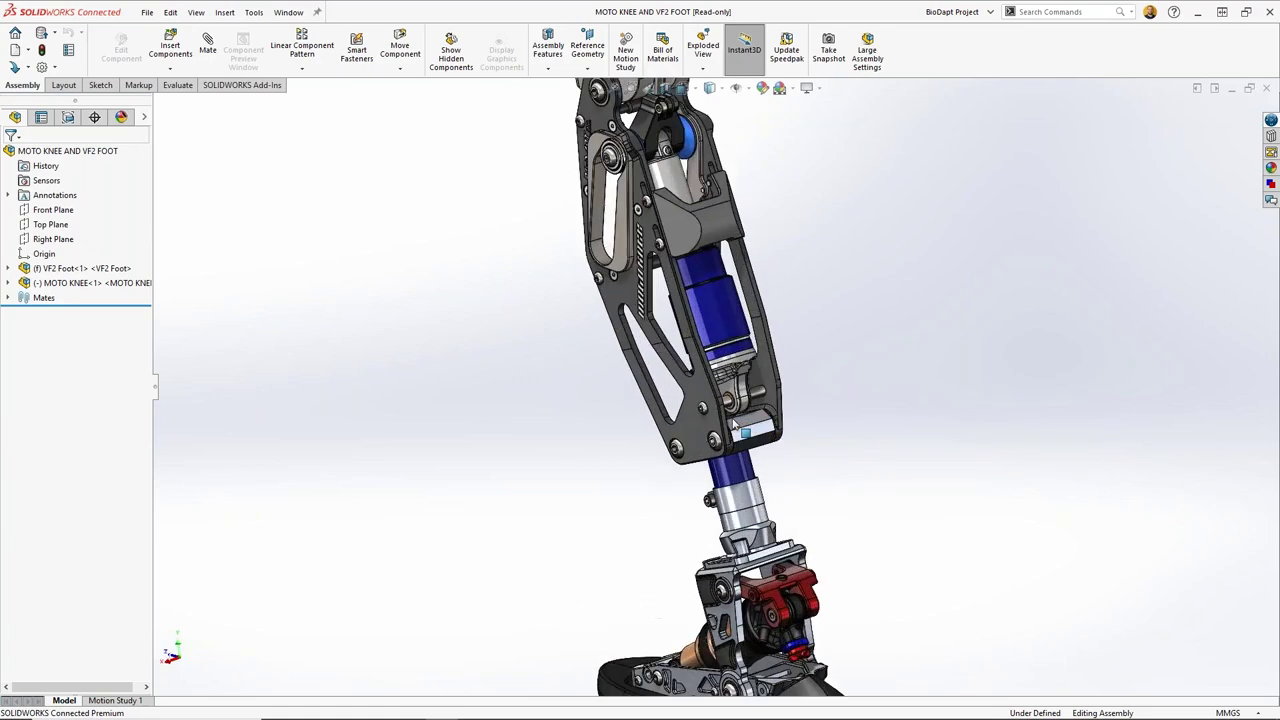
scroll(731, 426, "down", 4)
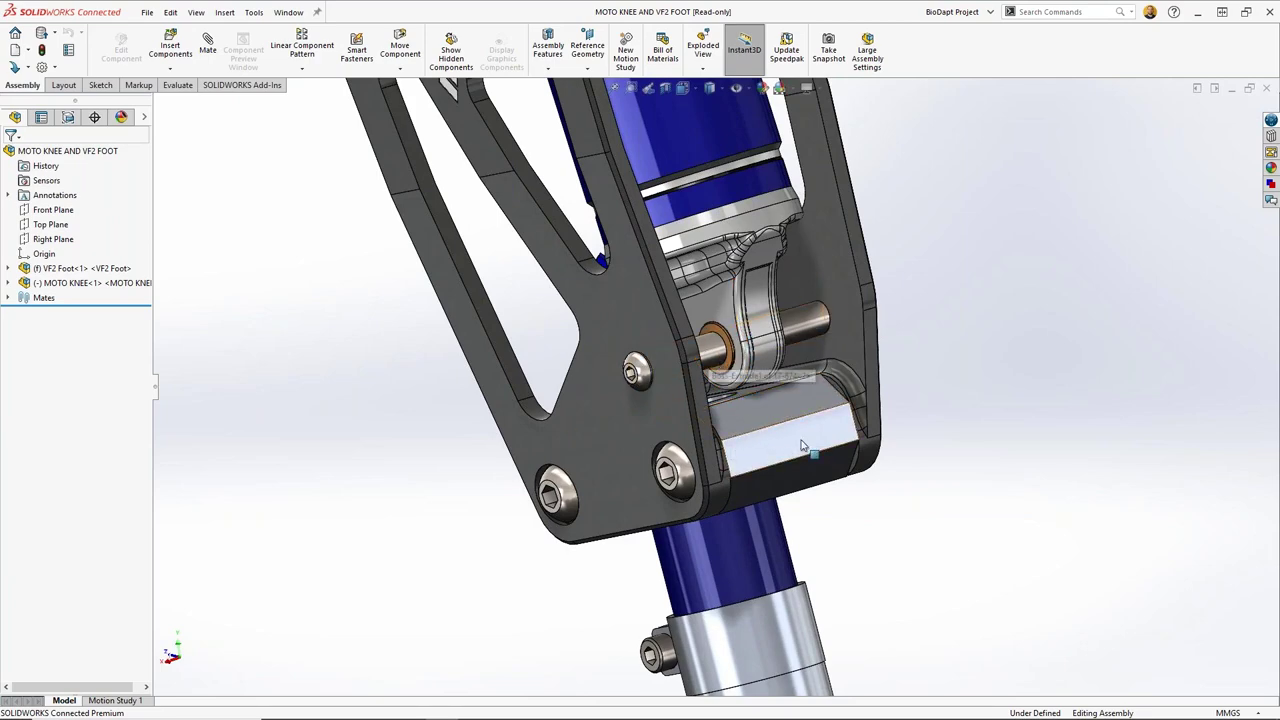
middle_click_drag(710, 355, 615, 395)
left_click(617, 394)
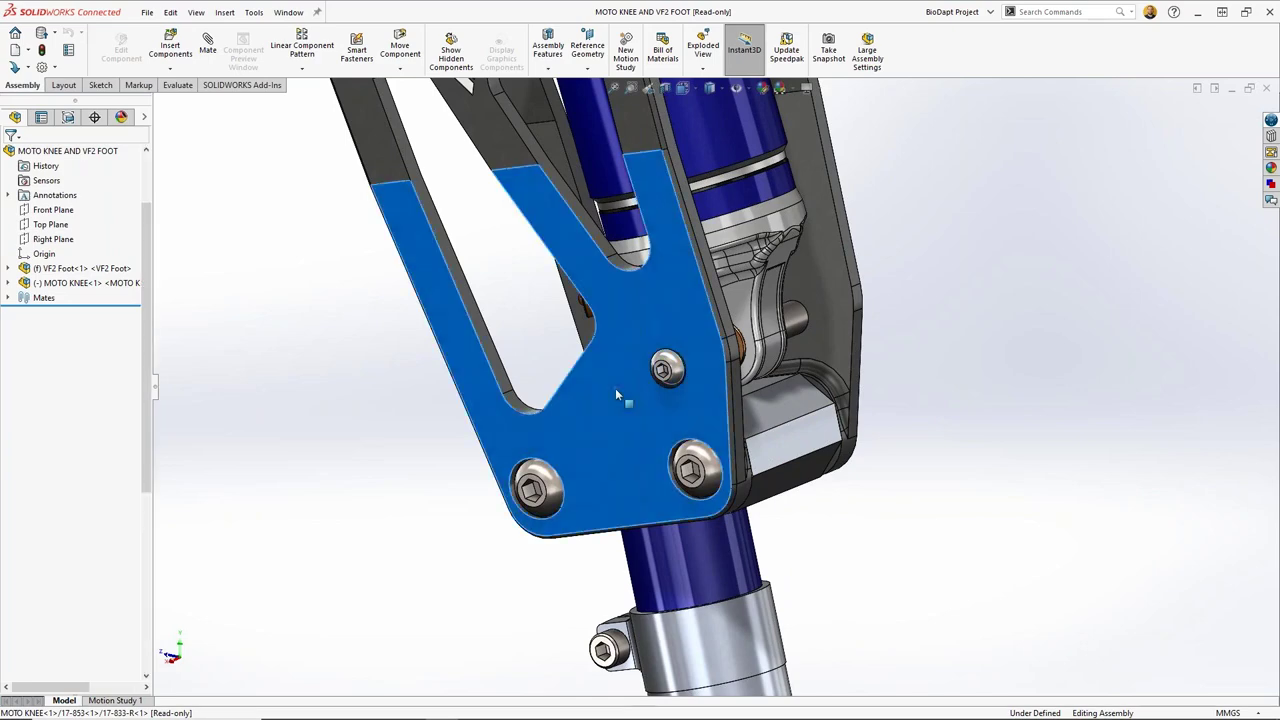
right_click(617, 394)
left_click(642, 405)
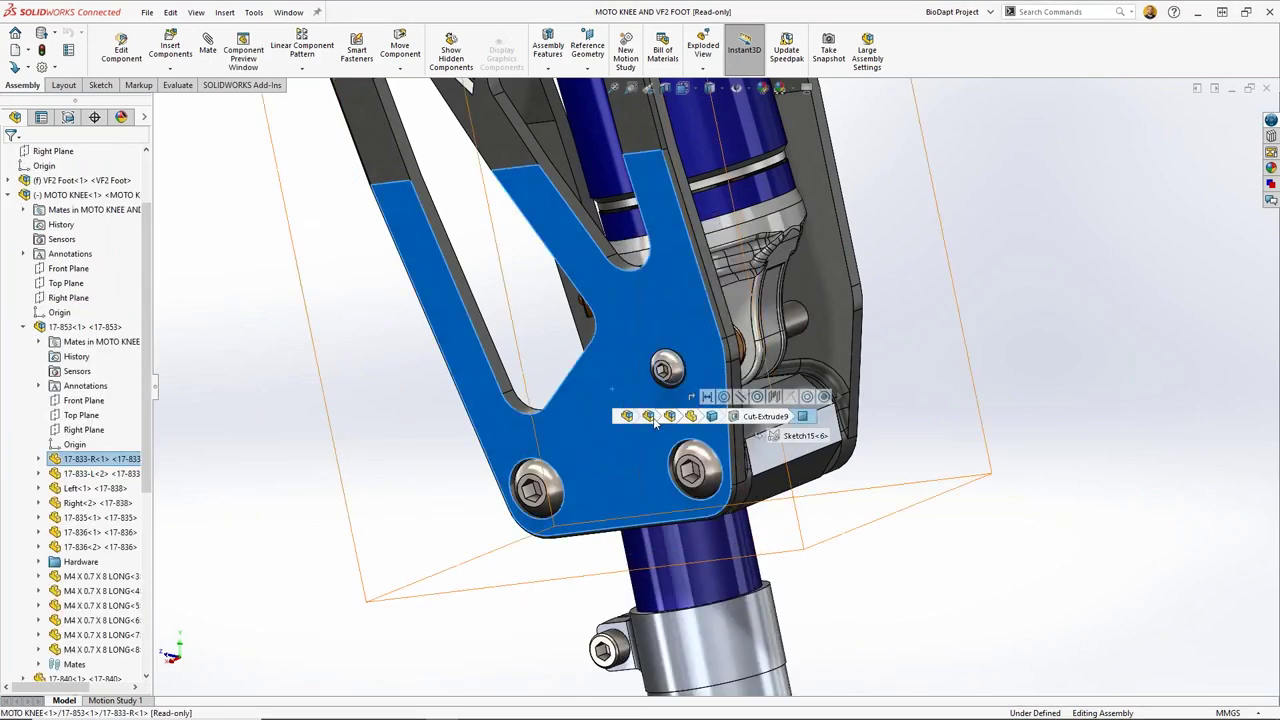
left_click(650, 415)
left_click(667, 334)
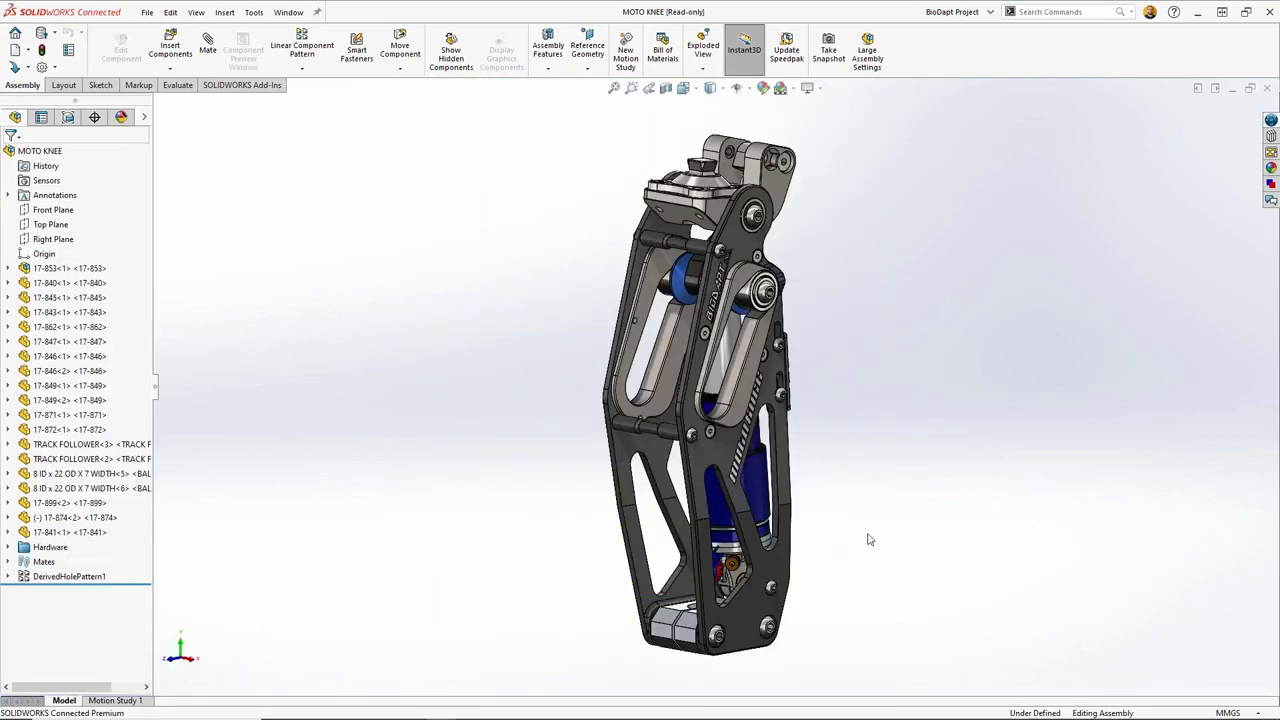
middle_click_drag(898, 553, 946, 546)
middle_click_drag(733, 574, 680, 577)
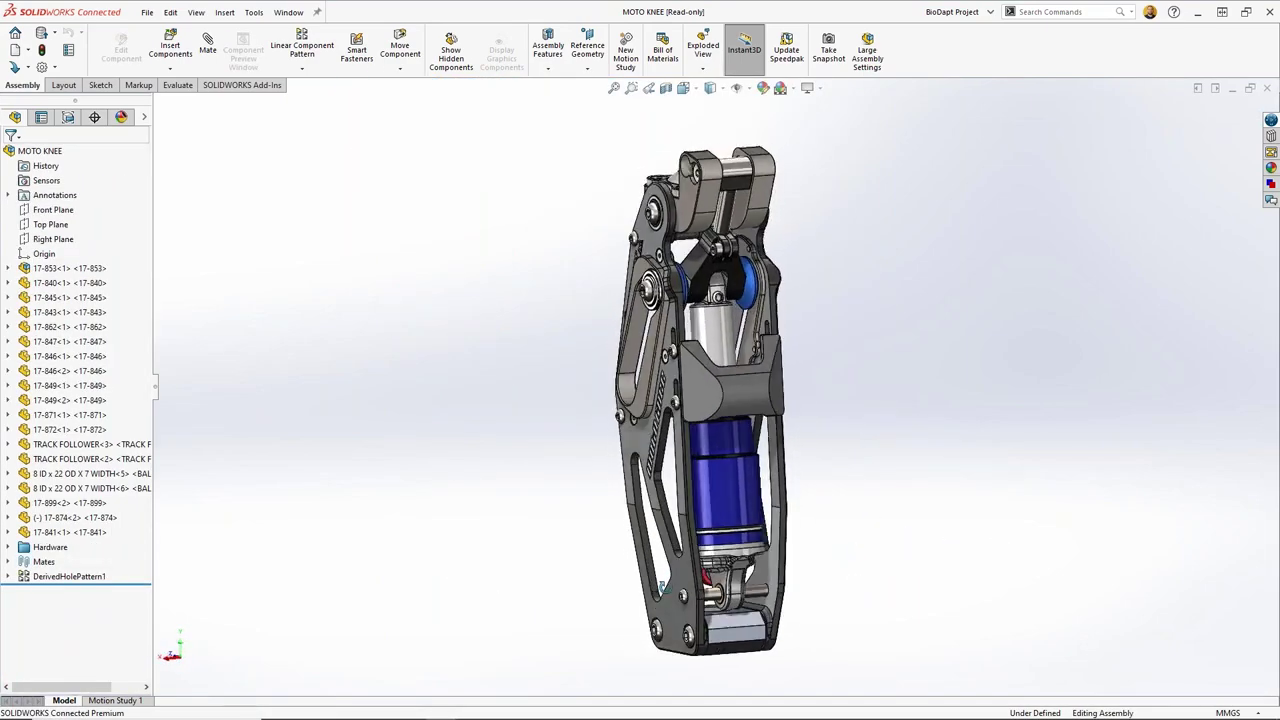
Step: Hide the lower bracket block, the lower shock pin and the two screws holding the pin's ends
scroll(675, 577, "down", 5)
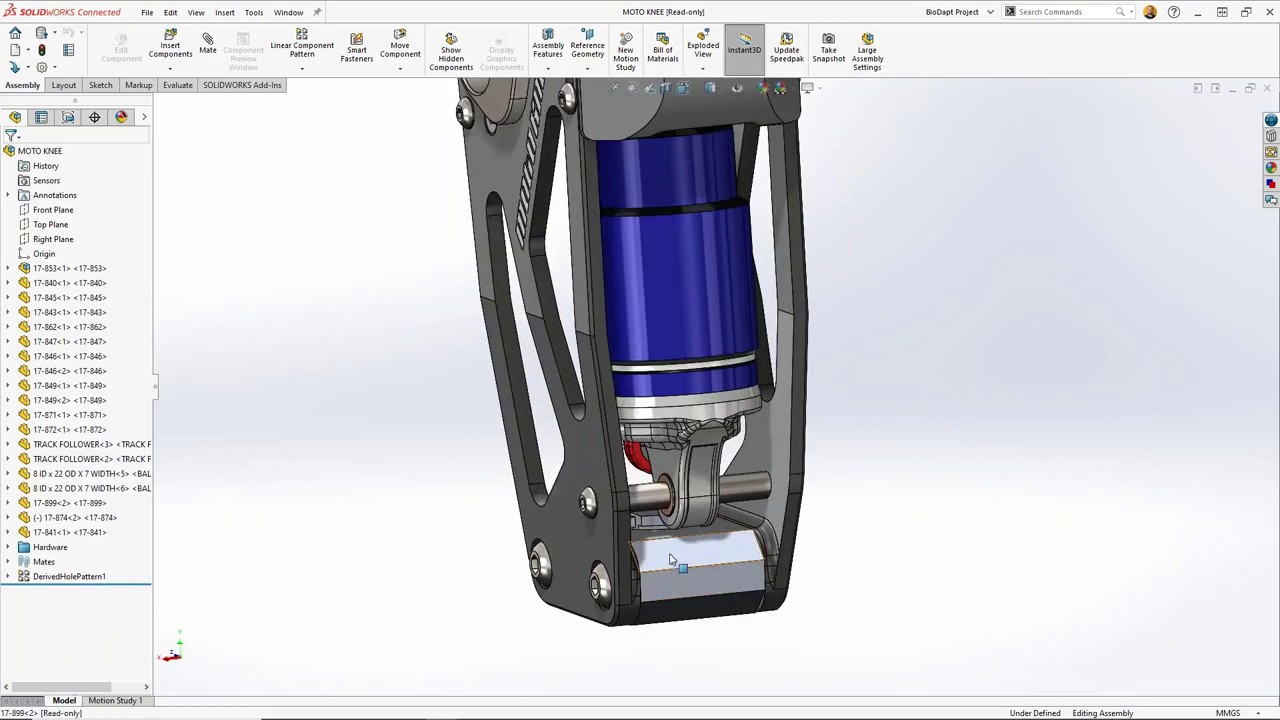
left_click(677, 555)
left_click(652, 510, "ctrl")
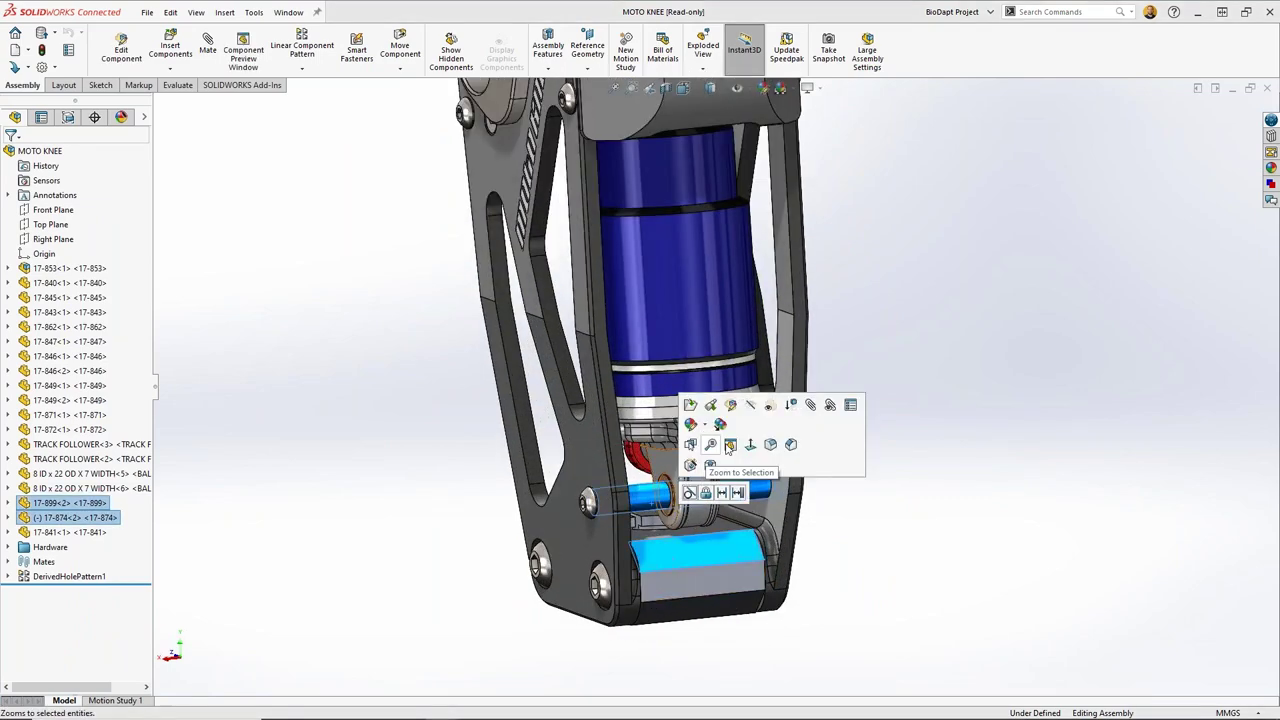
left_click(783, 424)
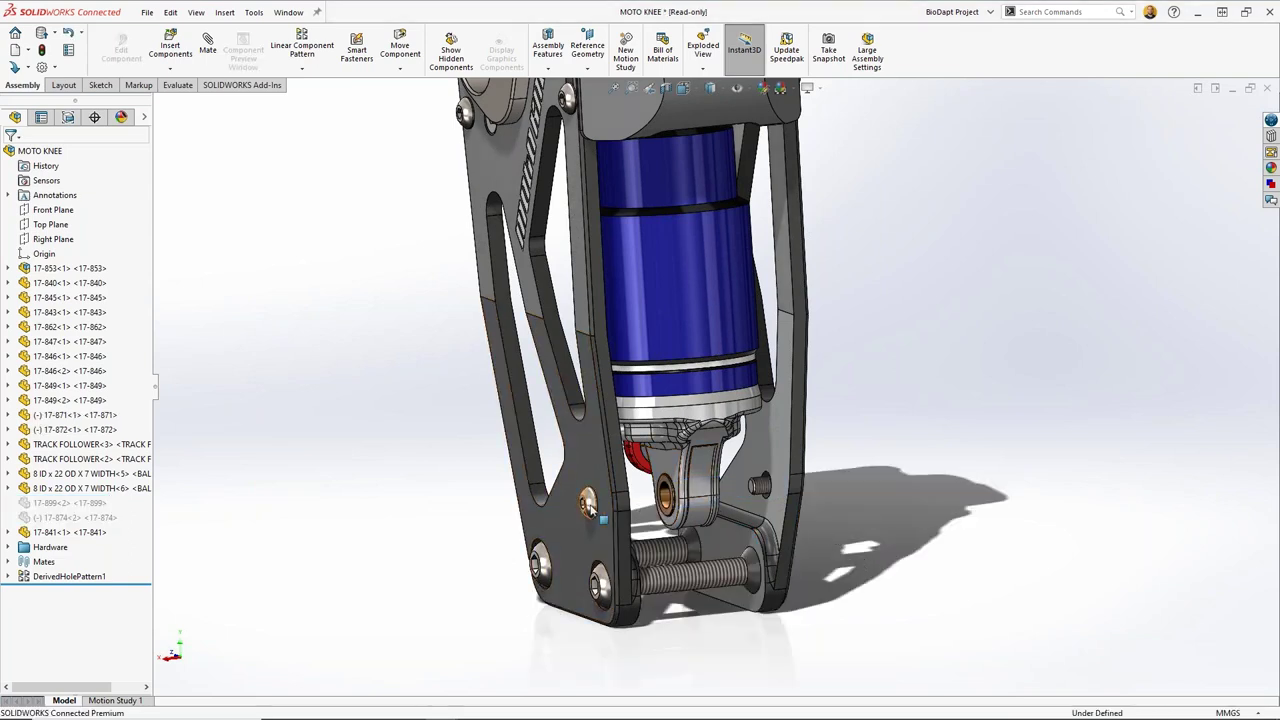
left_click(590, 503)
left_click(763, 487, "ctrl")
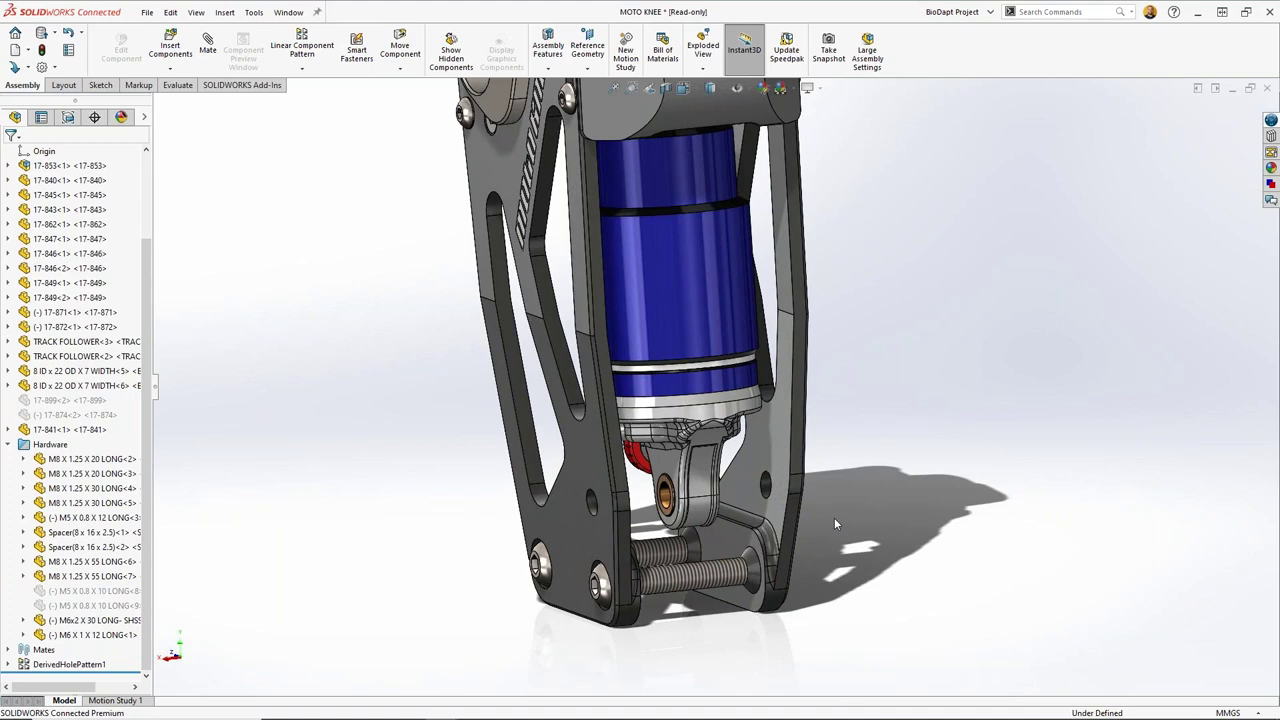
Step: Create a new part from the Biodapt Part template and start a sketch on the Front Plane
key("ctrl+n")
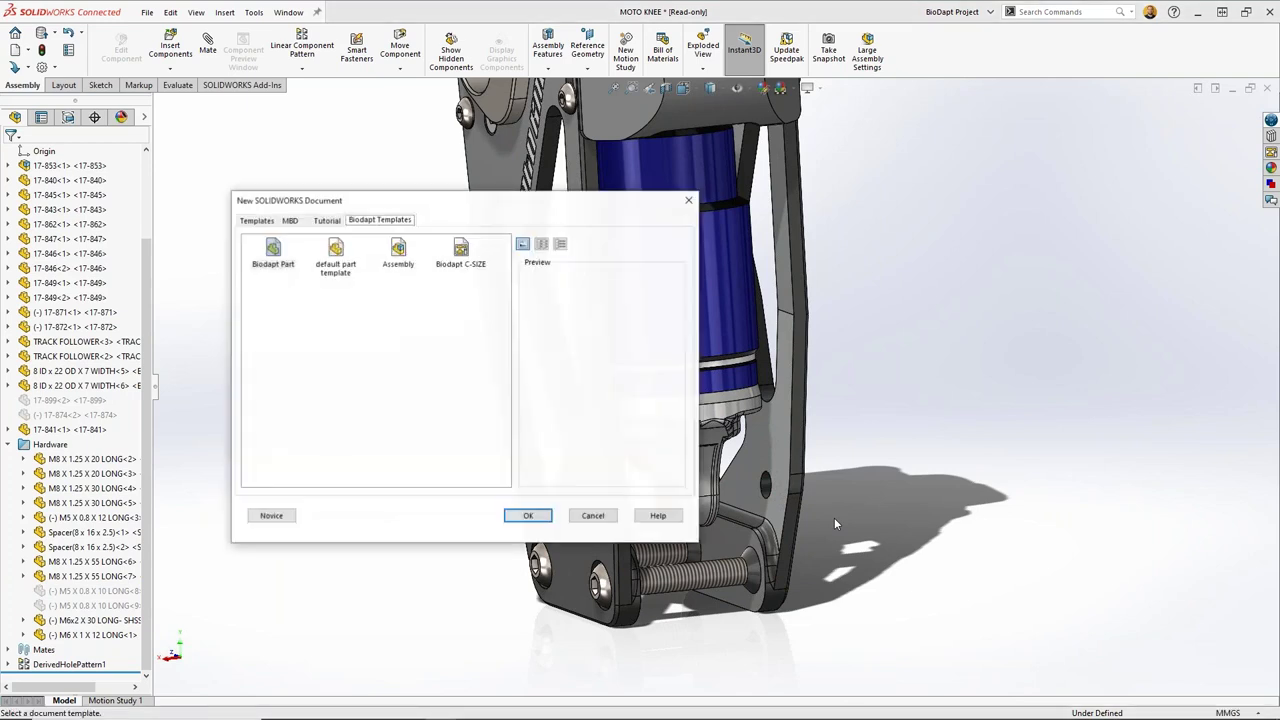
left_click(527, 517)
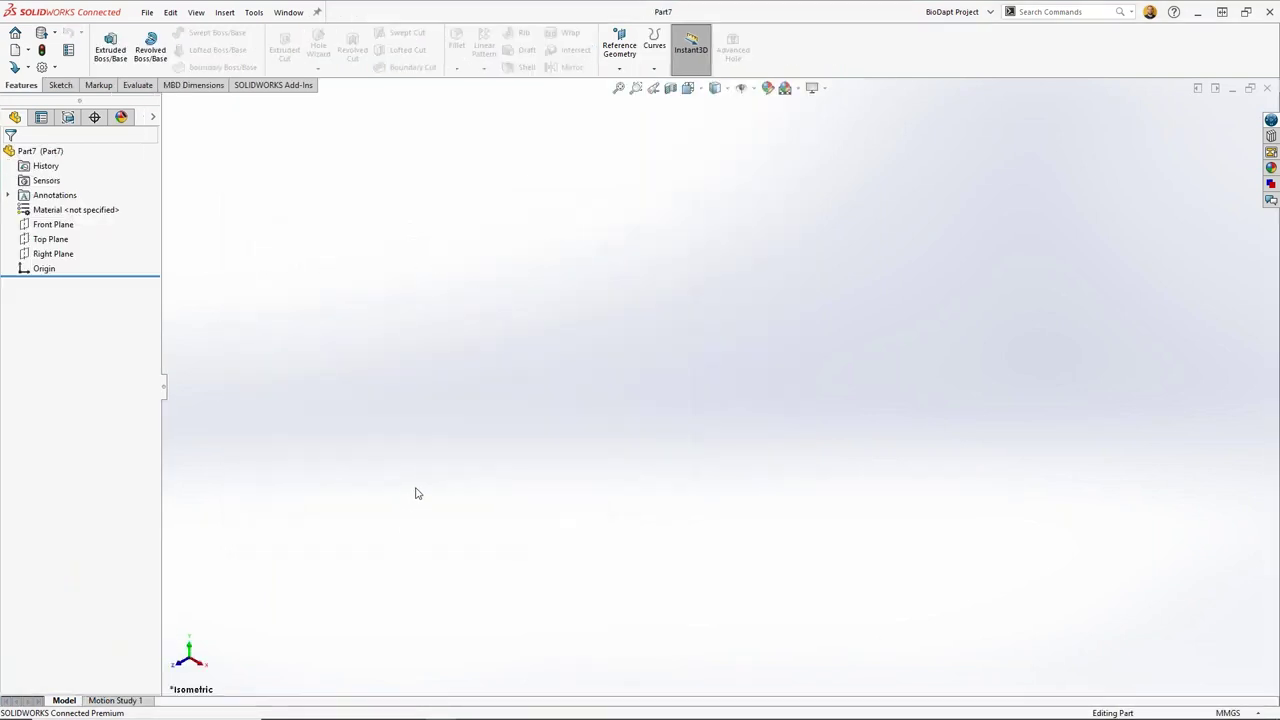
left_click(55, 225)
left_click(86, 196)
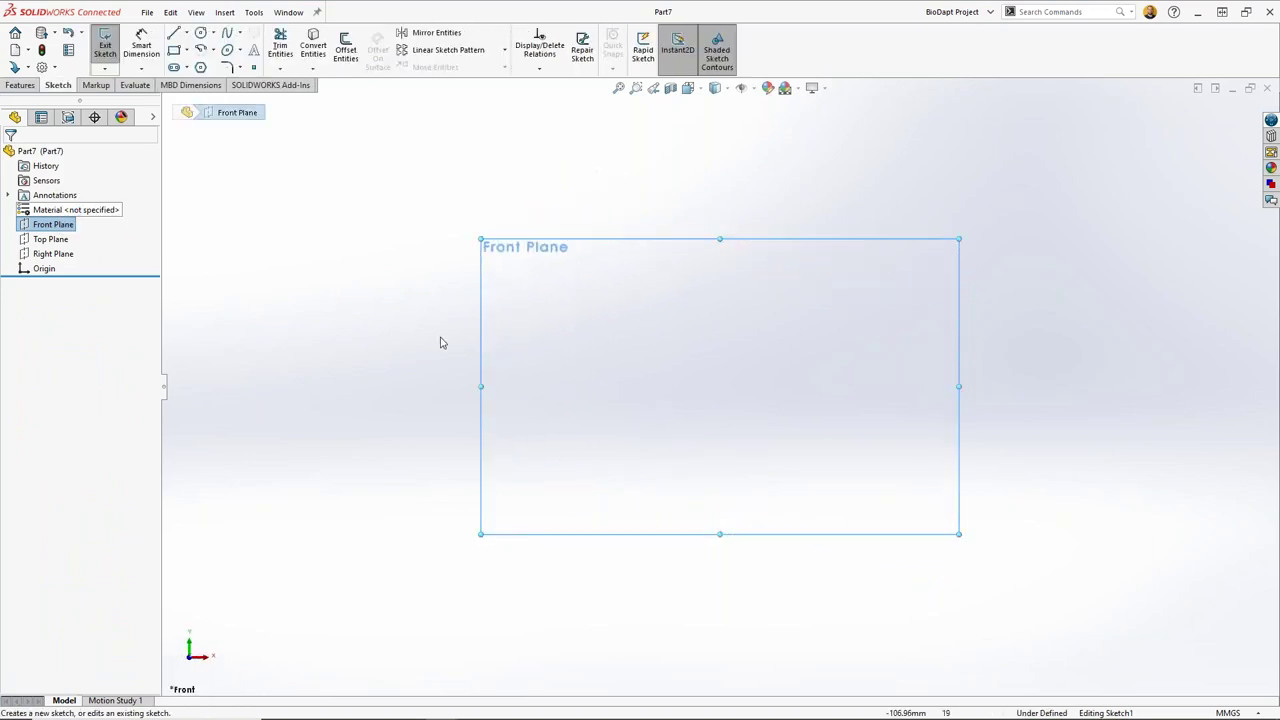
Step: Sketch a center rectangle about 142 mm wide and 60 mm high, centred on the origin
right_click_drag(434, 320, 429, 357)
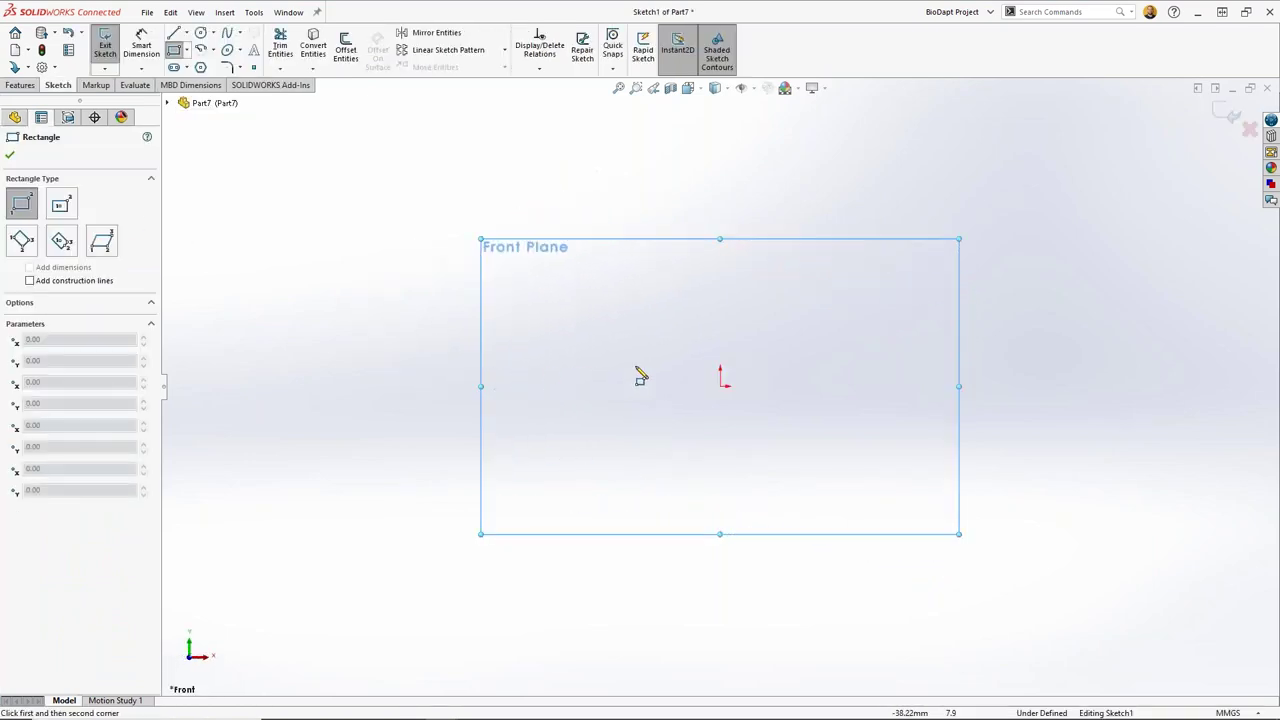
right_click_drag(723, 391, 737, 394)
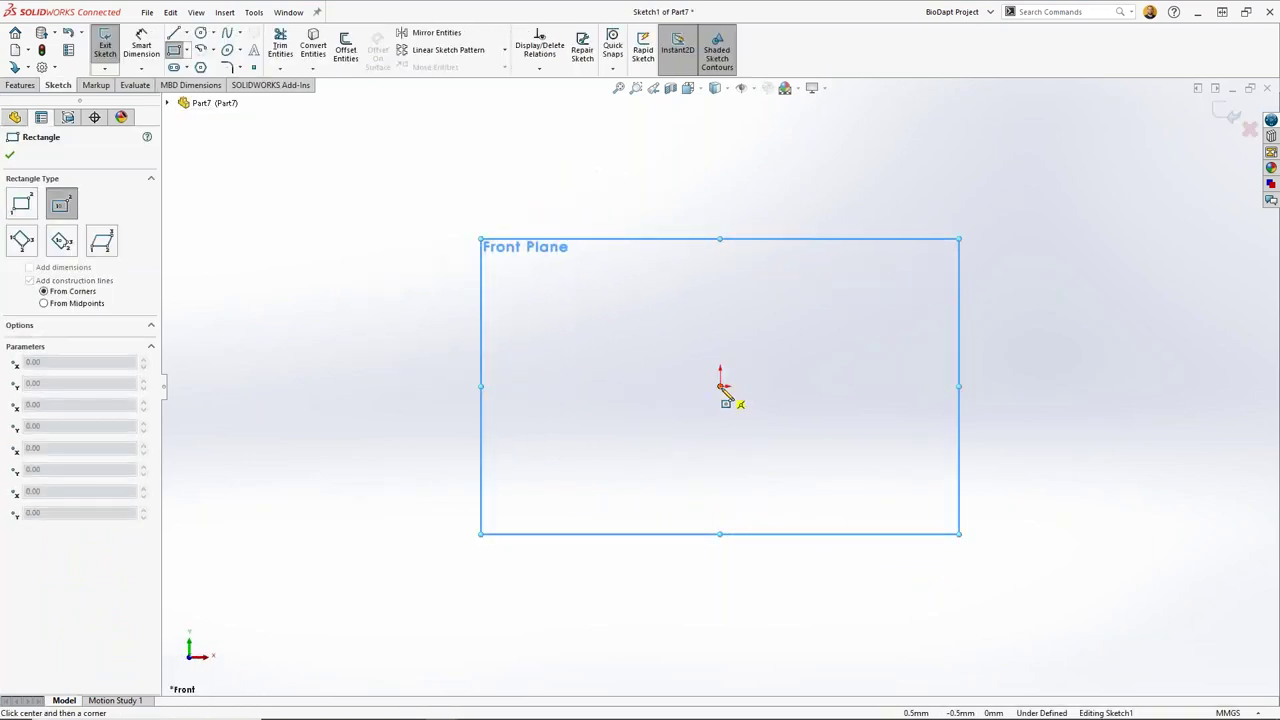
left_click(720, 386)
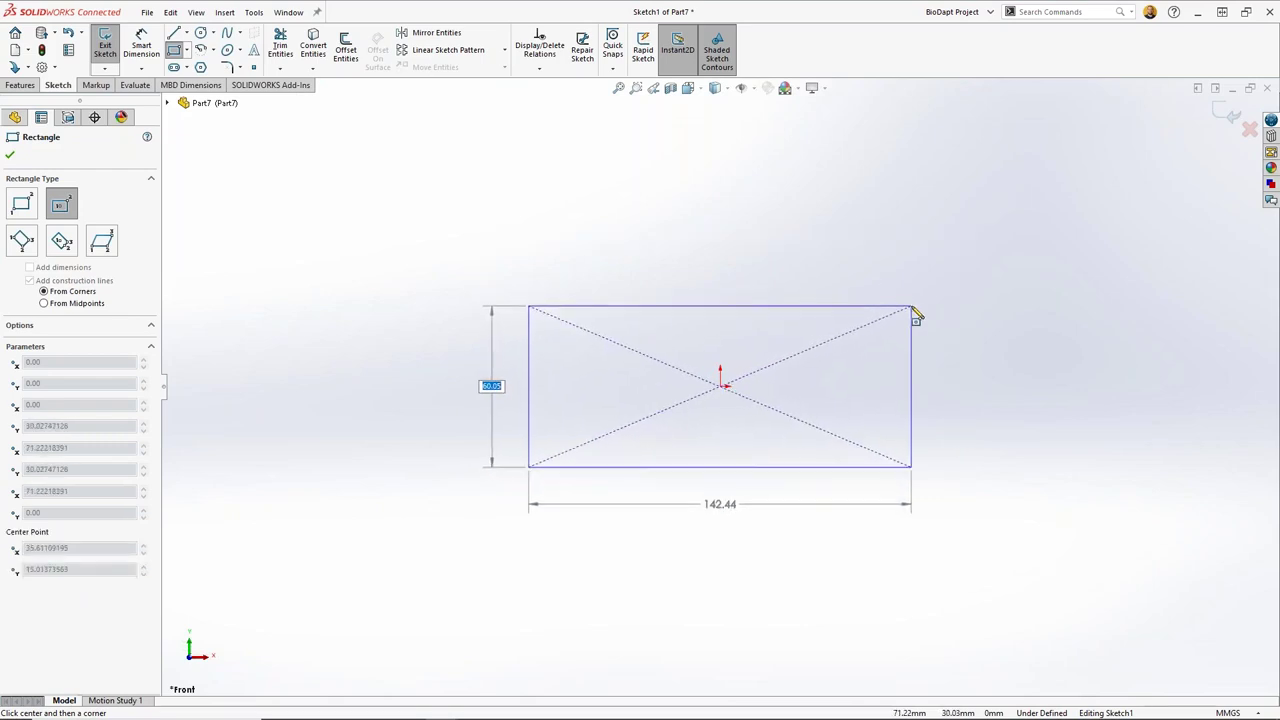
left_click(911, 307)
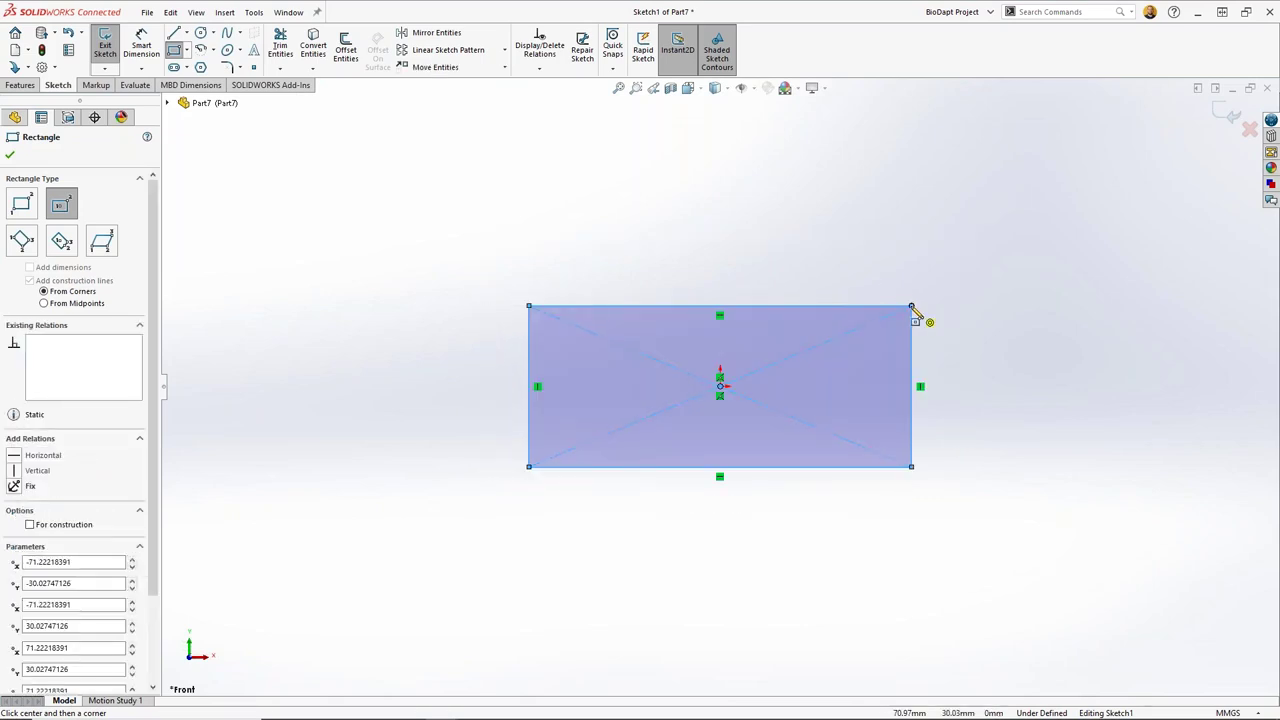
Step: Dimension the rectangle 25 mm high and 65 mm wide, and exit the sketch
right_click_drag(847, 252, 845, 195)
left_click(912, 358)
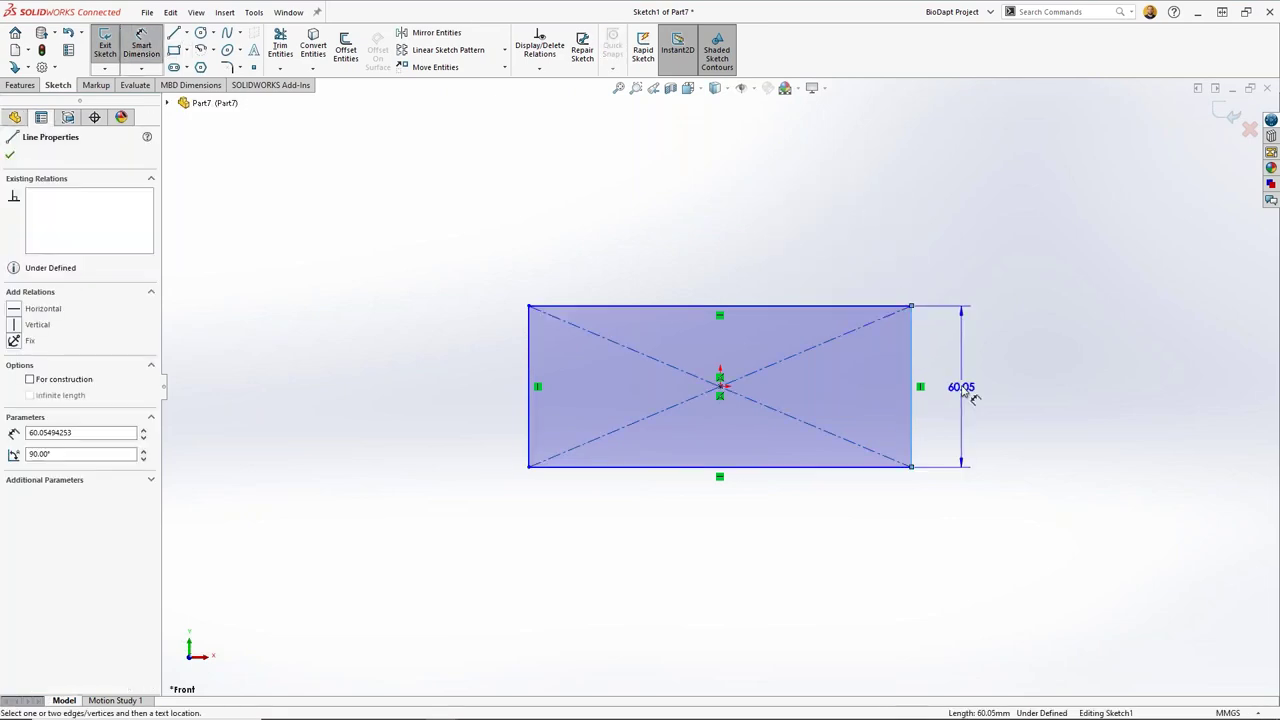
left_click(965, 390)
type("25")
key("Return")
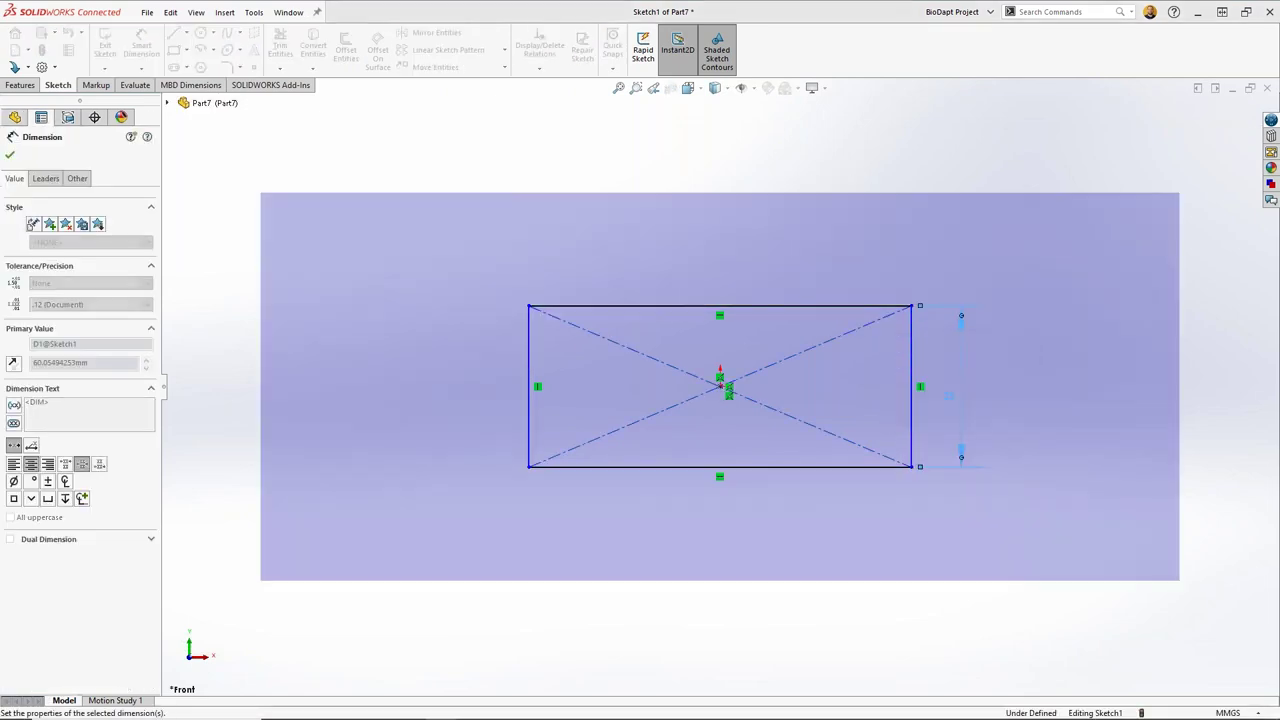
left_click(745, 306)
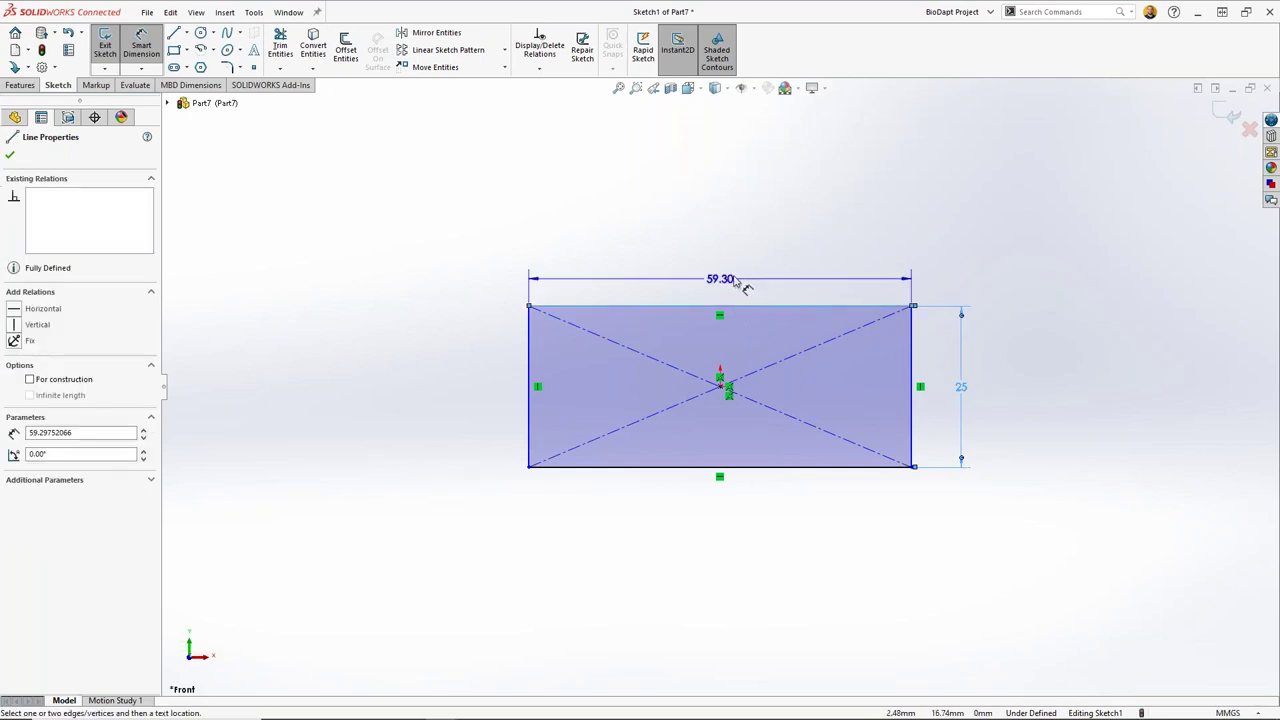
left_click(735, 283)
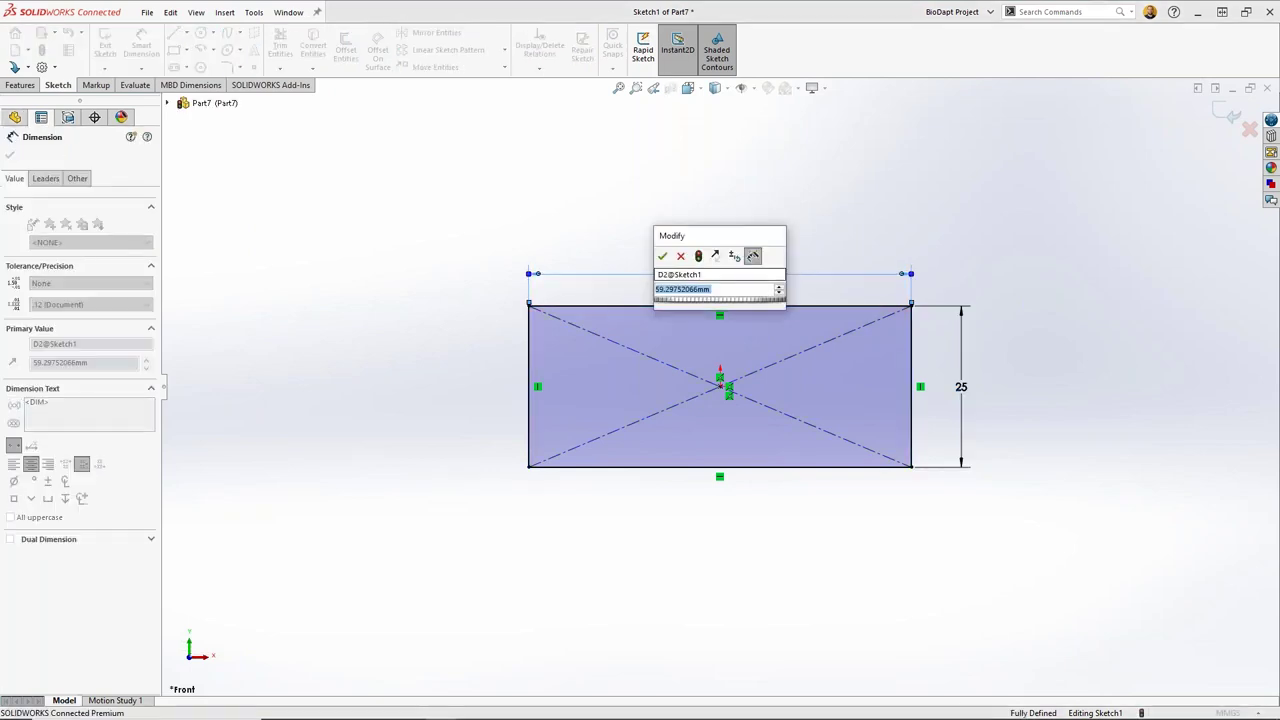
type("65")
key("Return")
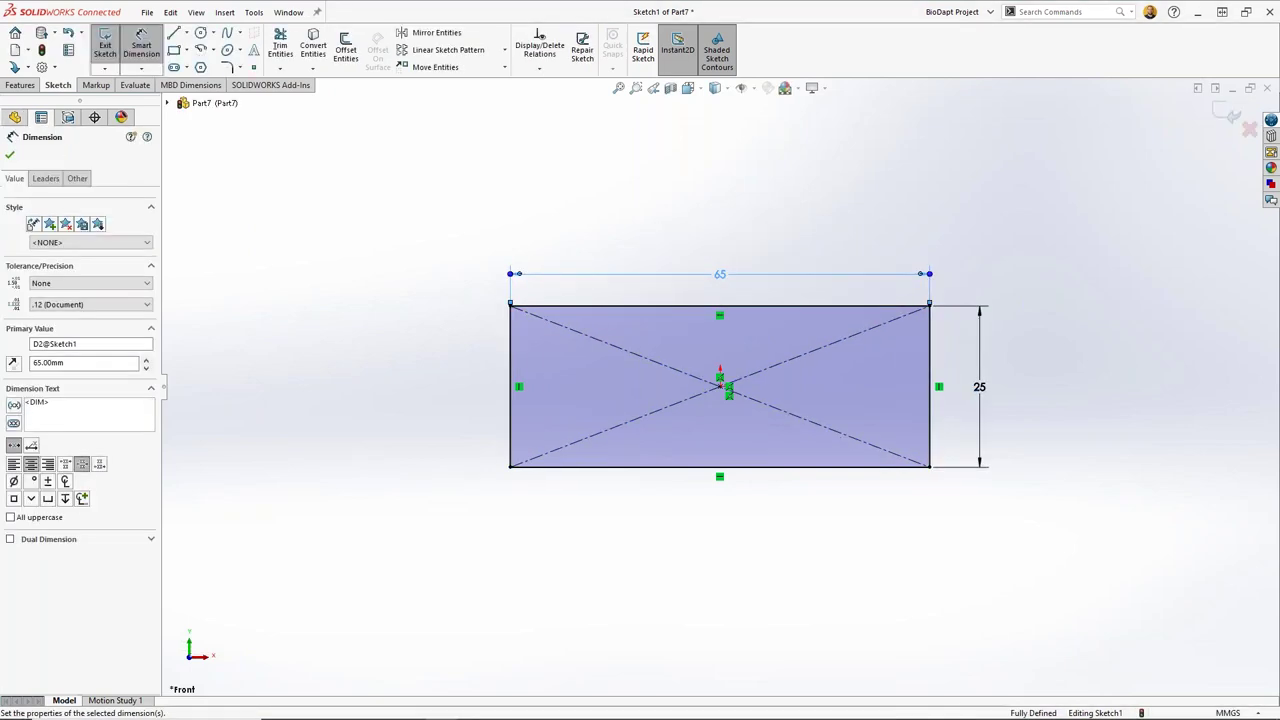
left_click(797, 235)
left_click(1233, 114)
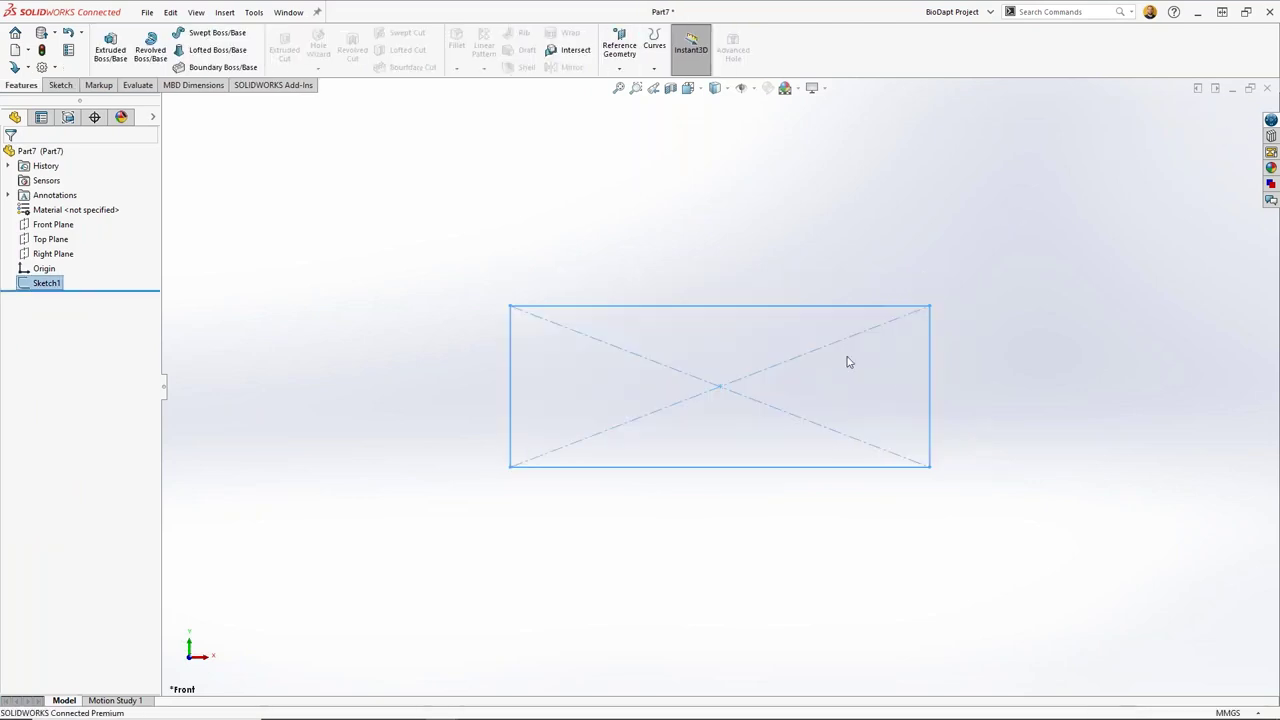
Step: Extrude the rectangle 40 mm with the Mid Plane end condition
mouse_move(847, 362)
middle_mouse_down()
mouse_move(906, 400)
mouse_move(893, 448)
middle_mouse_up()
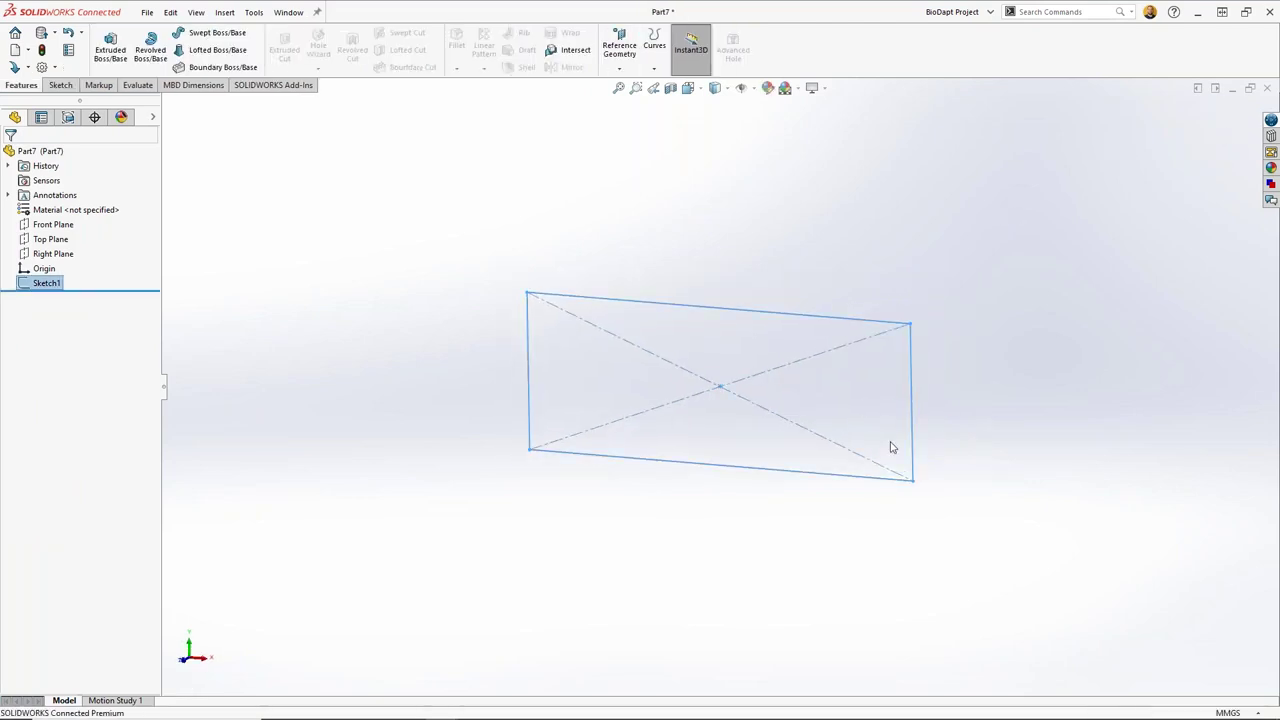
left_click(795, 320)
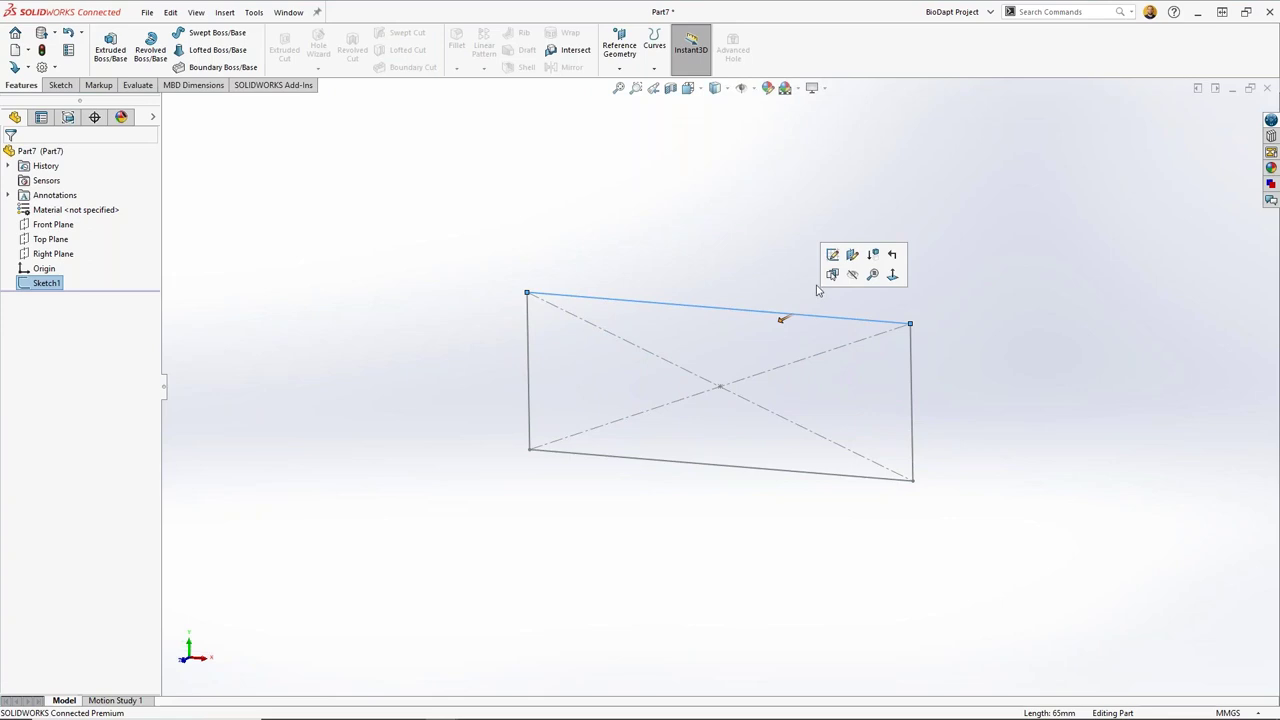
left_click(110, 48)
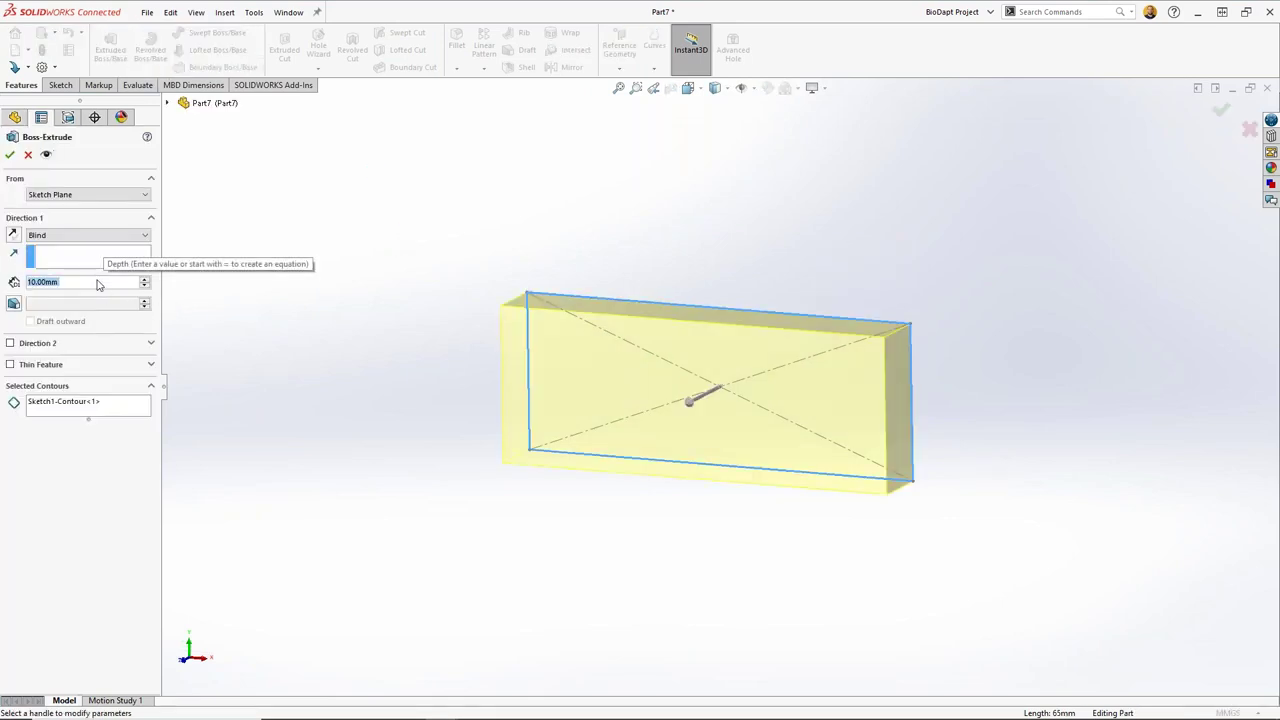
type("40")
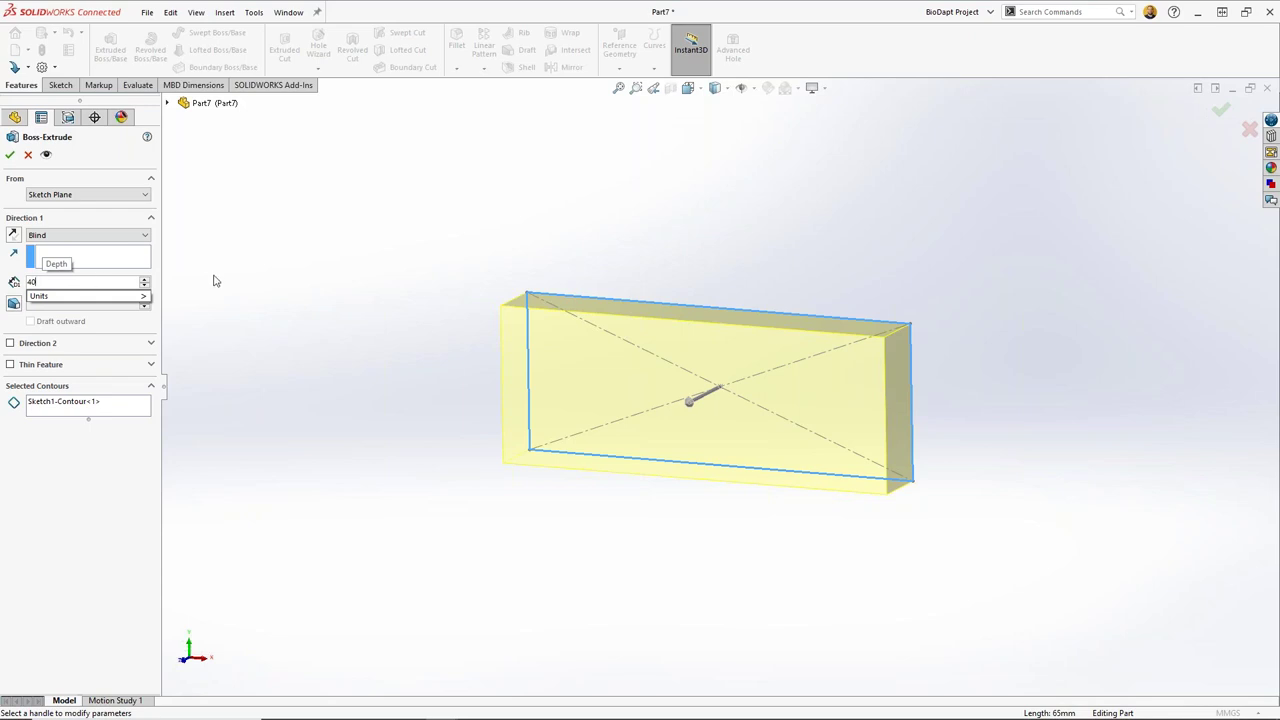
key("Return")
right_click(385, 285)
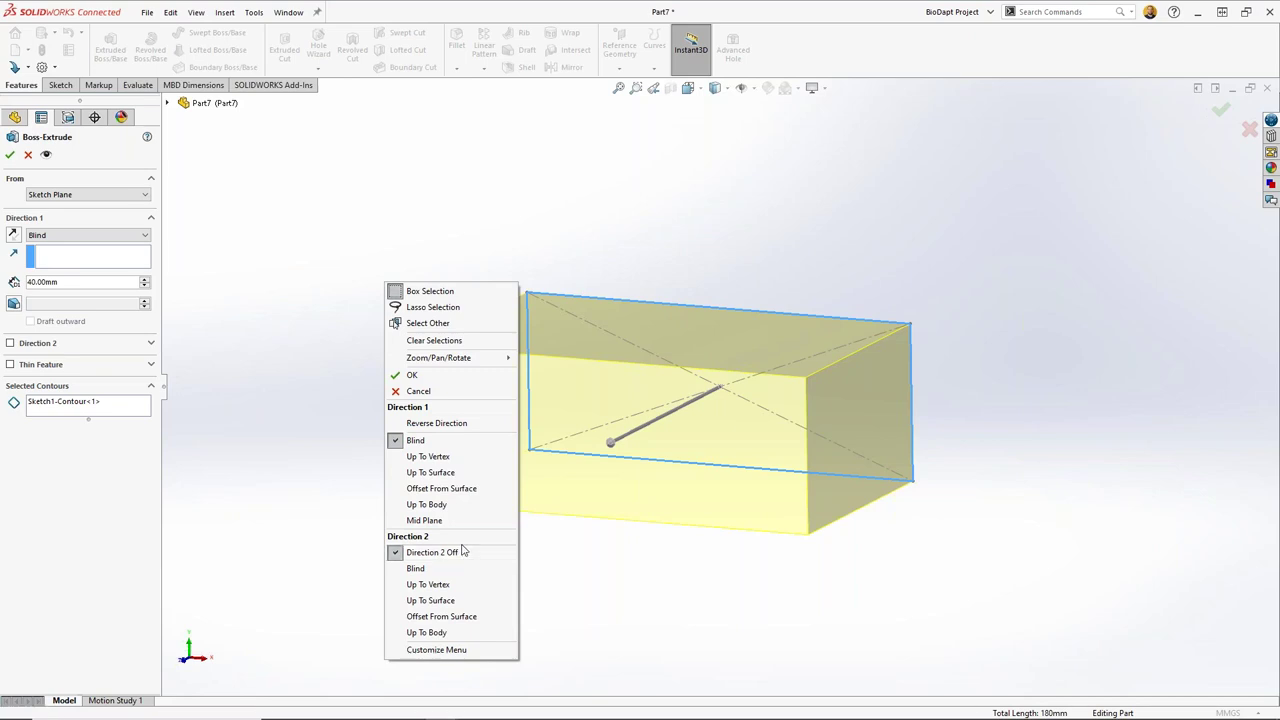
left_click(445, 520)
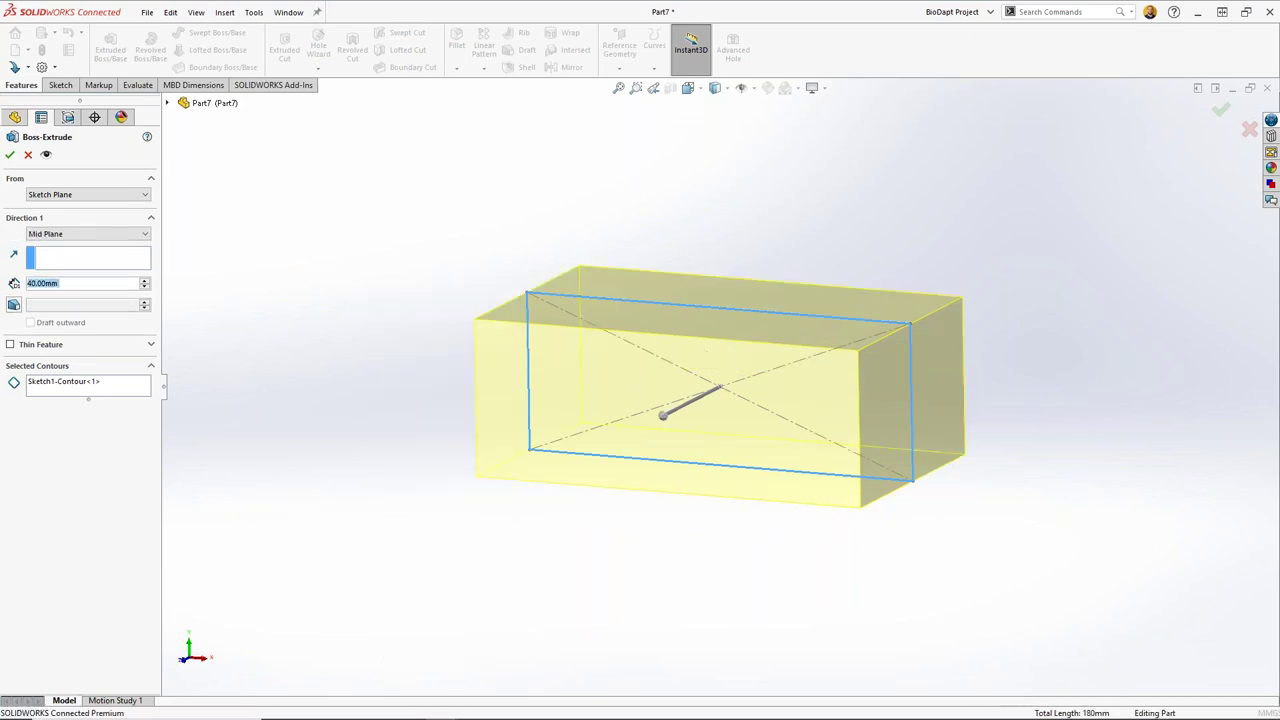
key("Return")
middle_click_drag(683, 414, 506, 479)
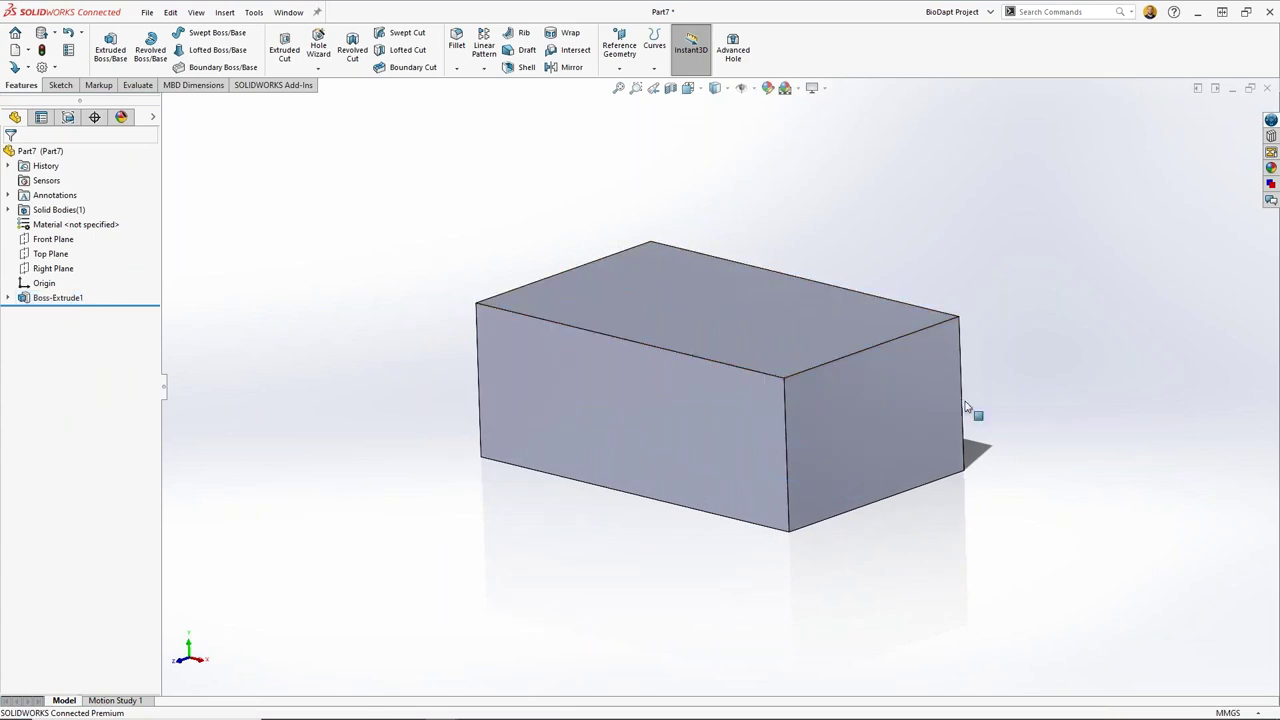
Step: Fillet the block's four 40 mm depth edges with a symmetric 10 mm radius
left_click(835, 359)
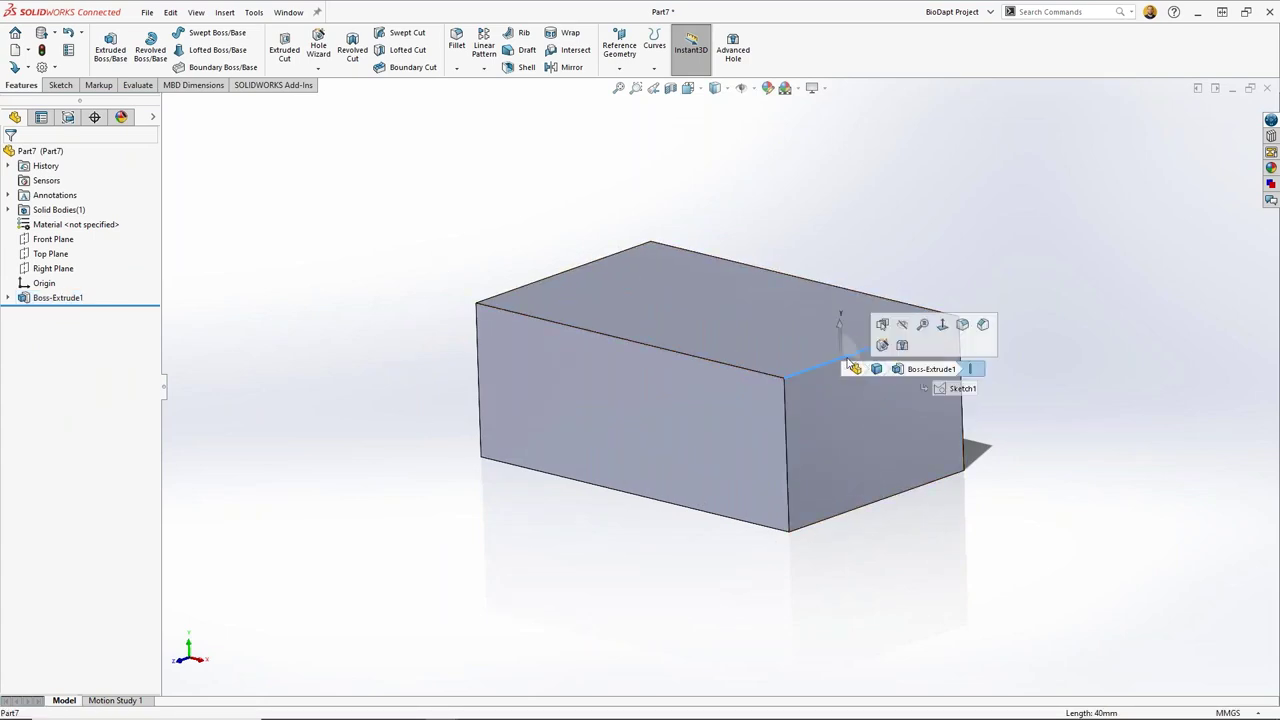
left_click(962, 326)
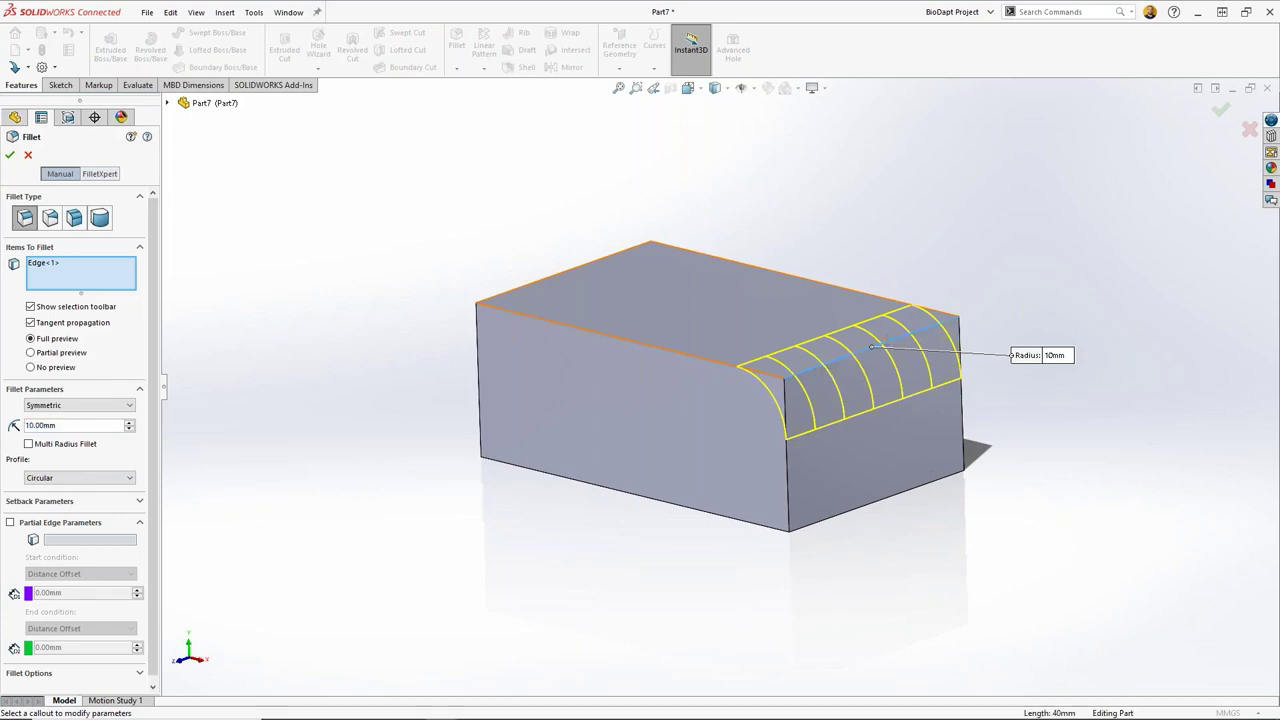
left_click(542, 286)
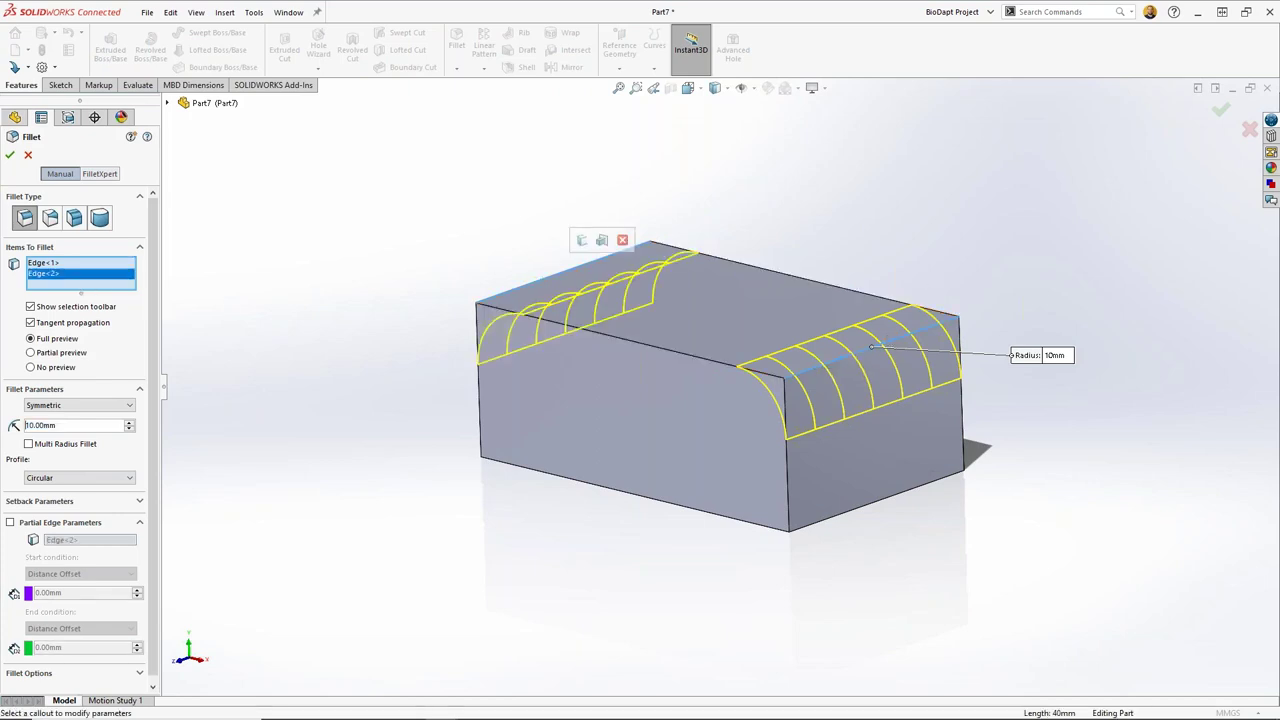
left_click(582, 243)
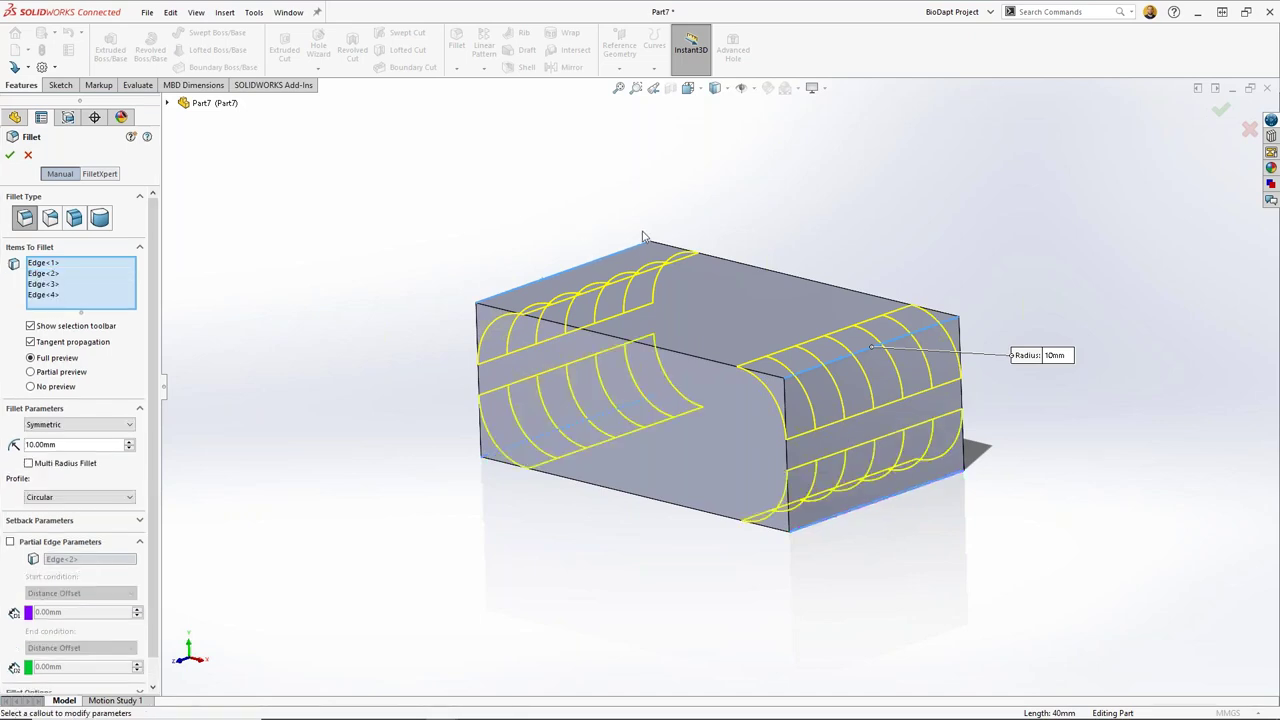
left_click(11, 156)
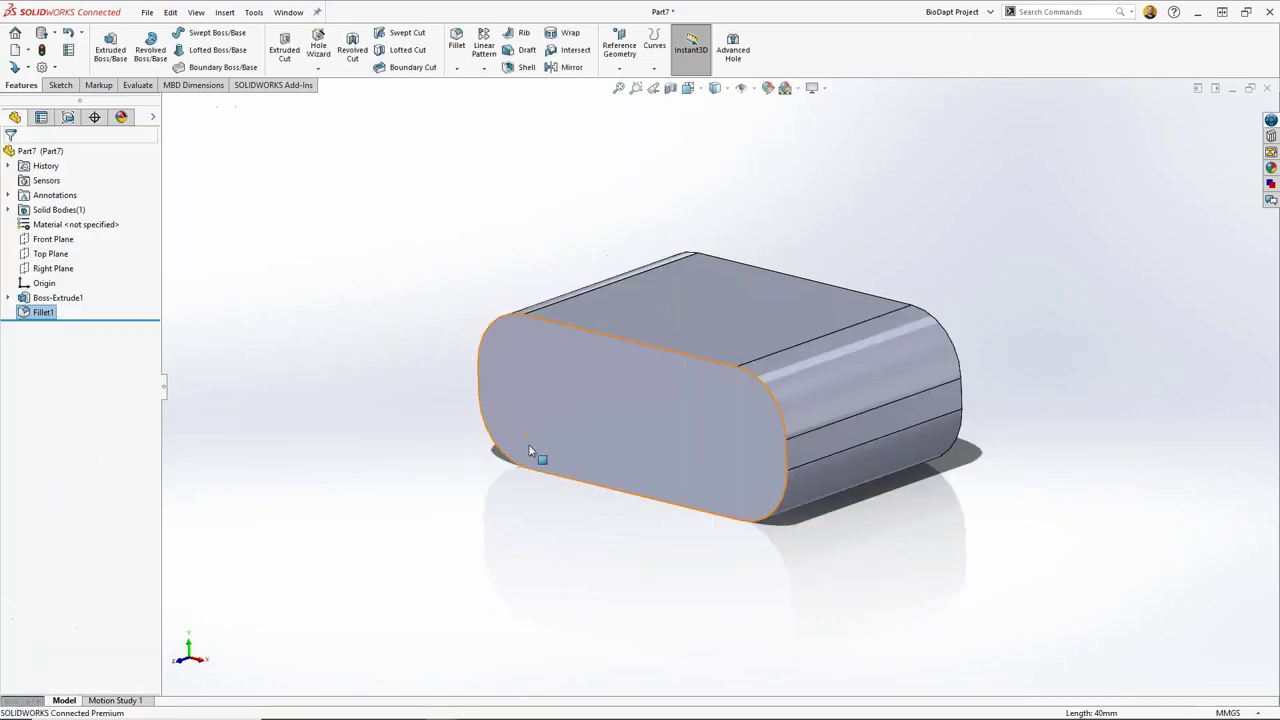
Step: Start a Hole Wizard hole on the block's front face using the M8 Clearance Hole favorite and review its settings
left_click(531, 531)
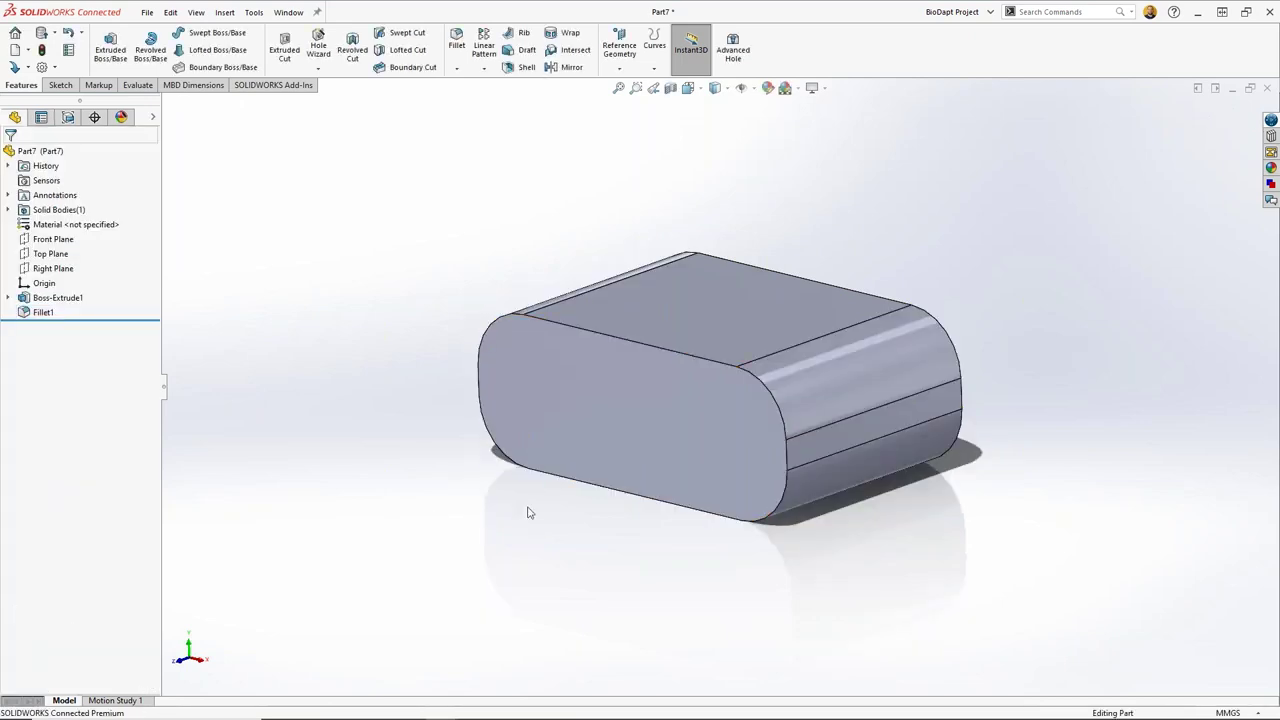
left_click(556, 393)
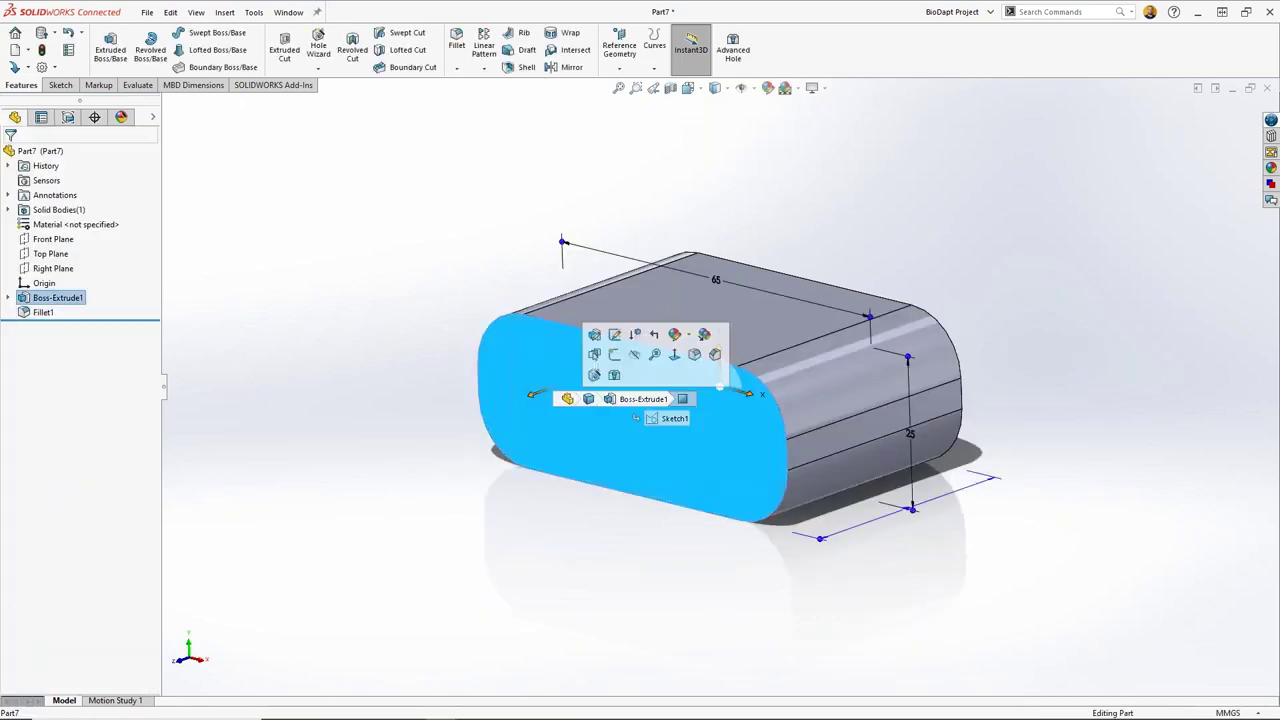
left_click(594, 376)
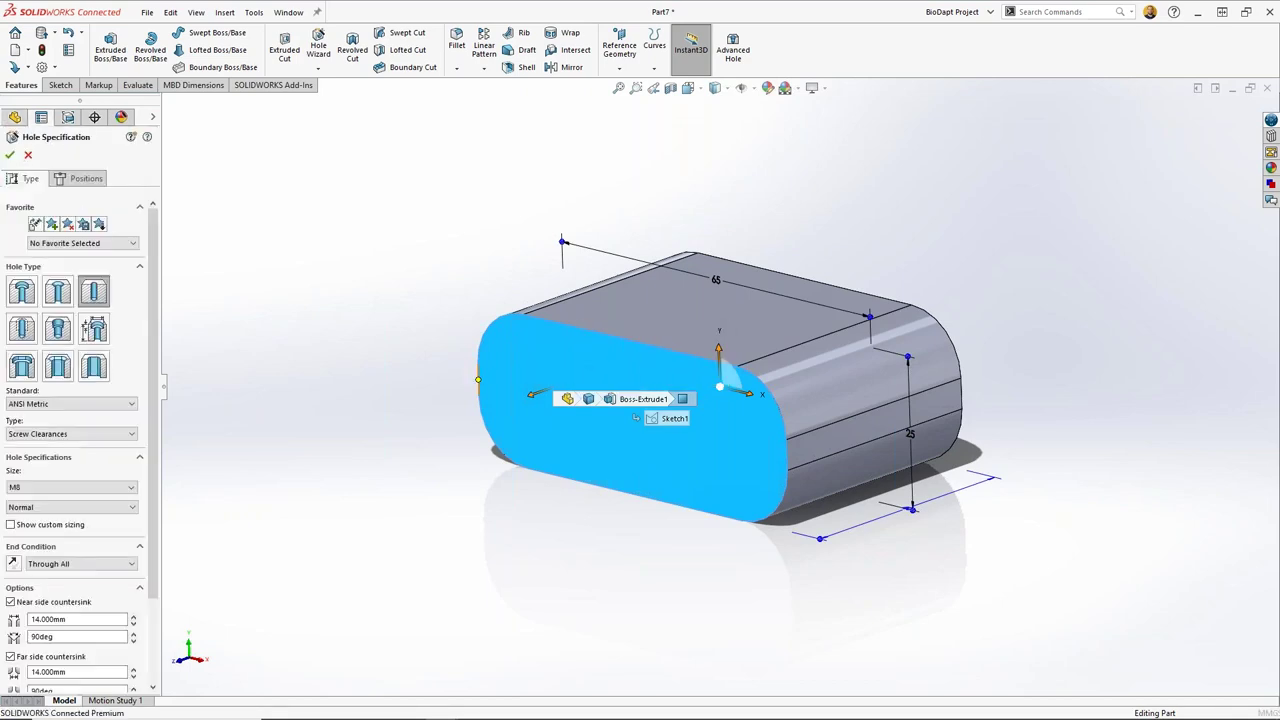
left_click(105, 243)
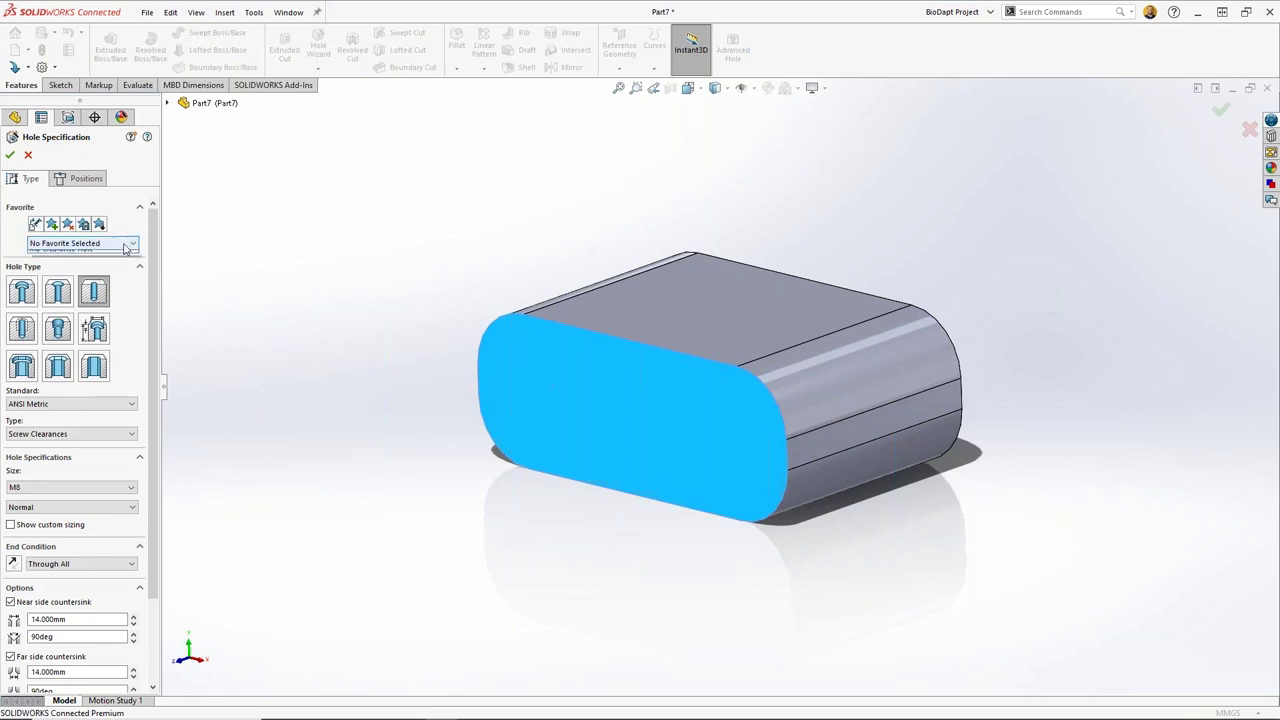
left_click(66, 263)
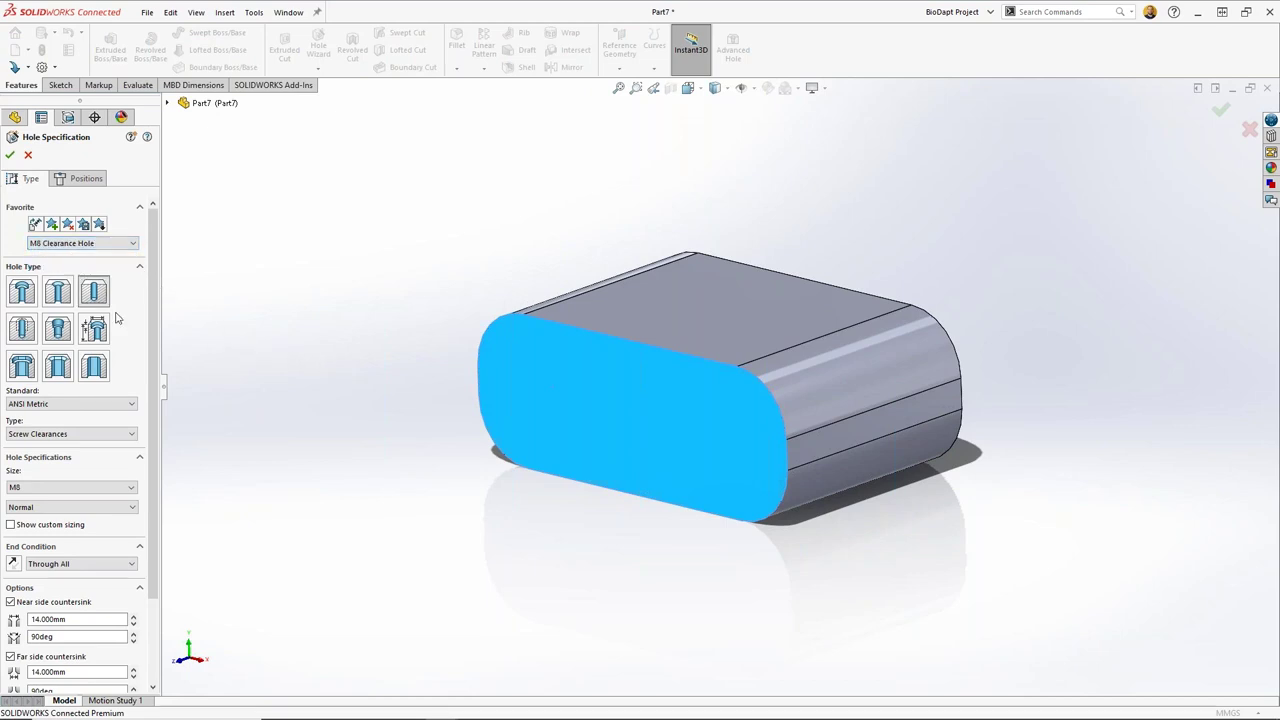
left_click_drag(156, 372, 137, 444)
scroll(130, 448, "up", 2)
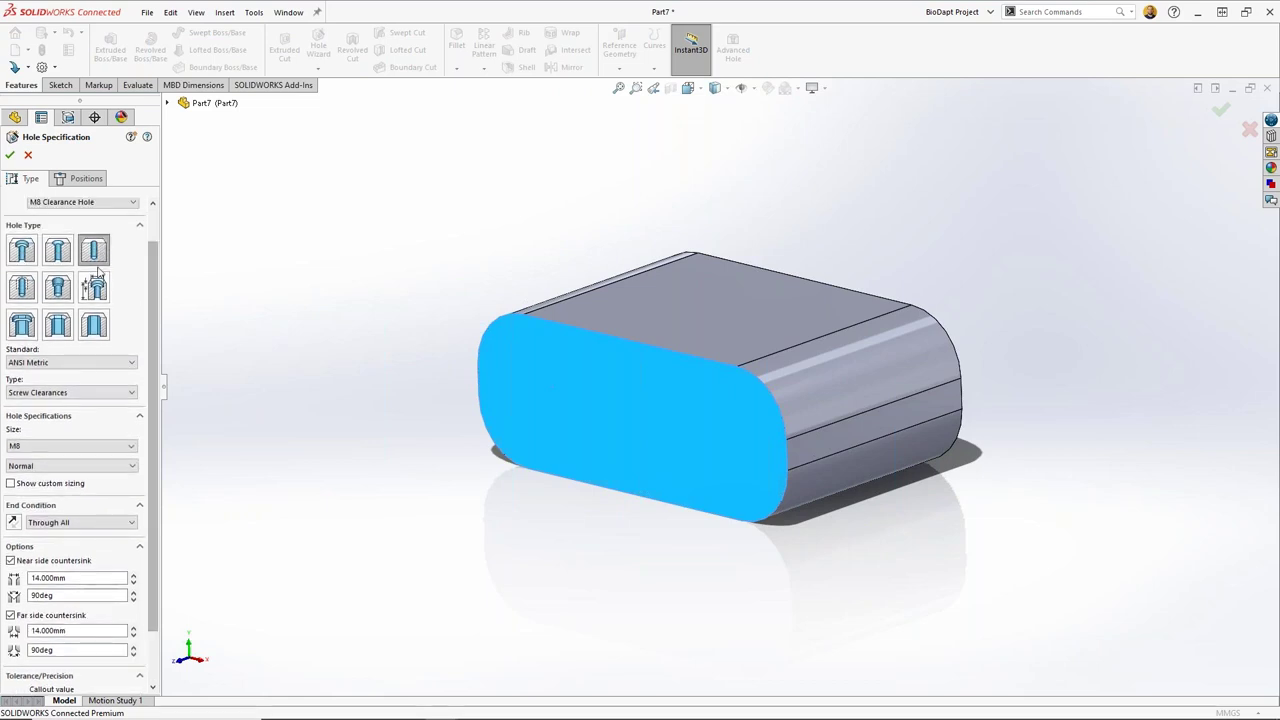
scroll(147, 453, "down", 2)
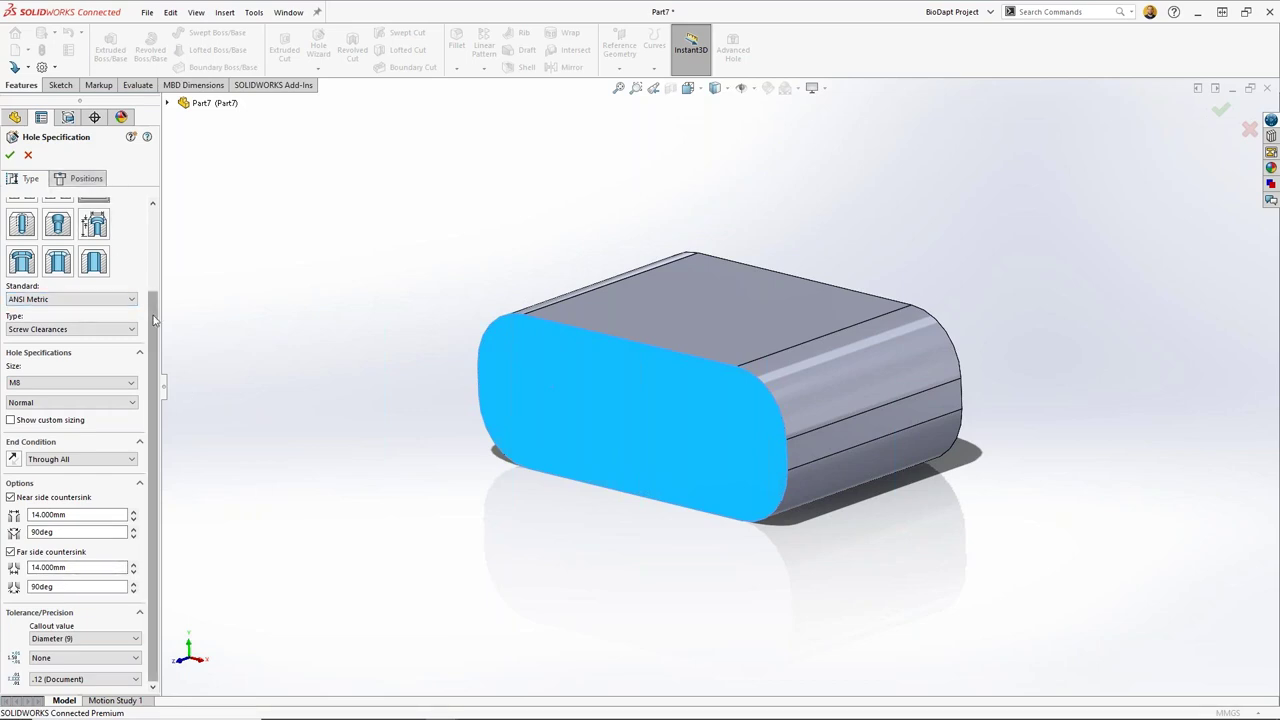
scroll(149, 315, "up", 3)
Step: Place two hole centres near the opposite ends of the front face and make them horizontal to each other
left_click(86, 178)
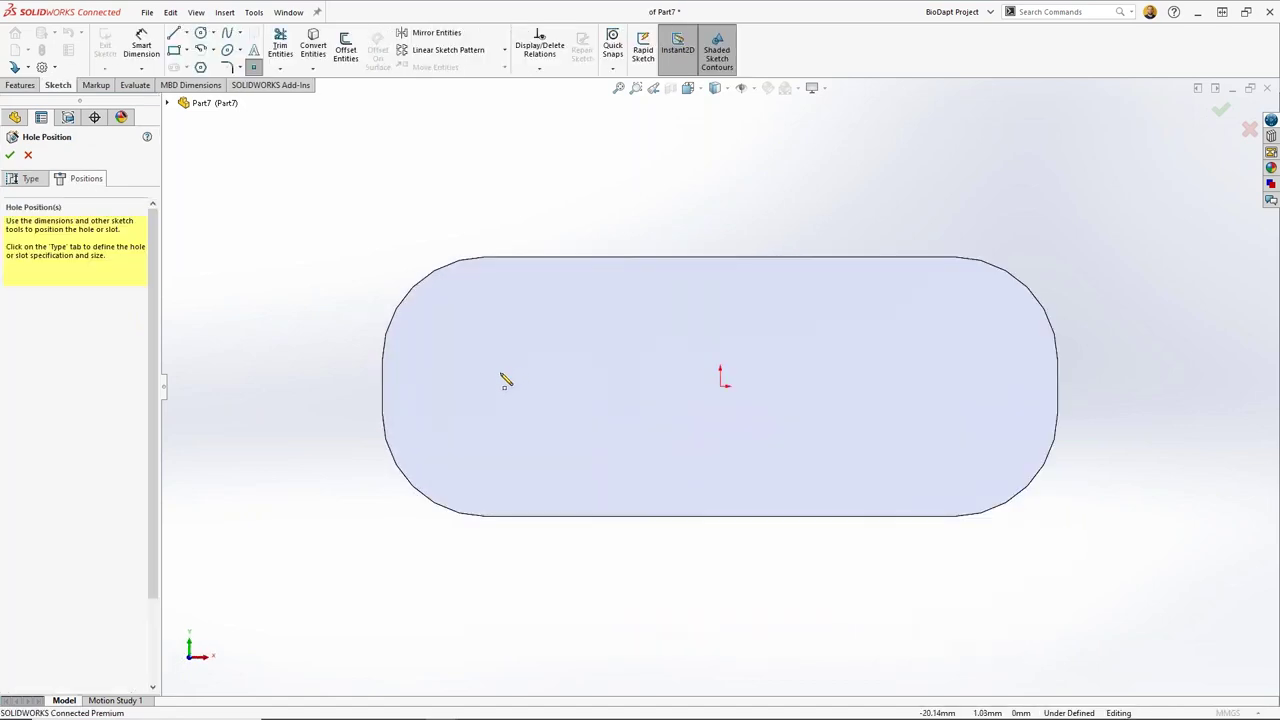
left_click(486, 378)
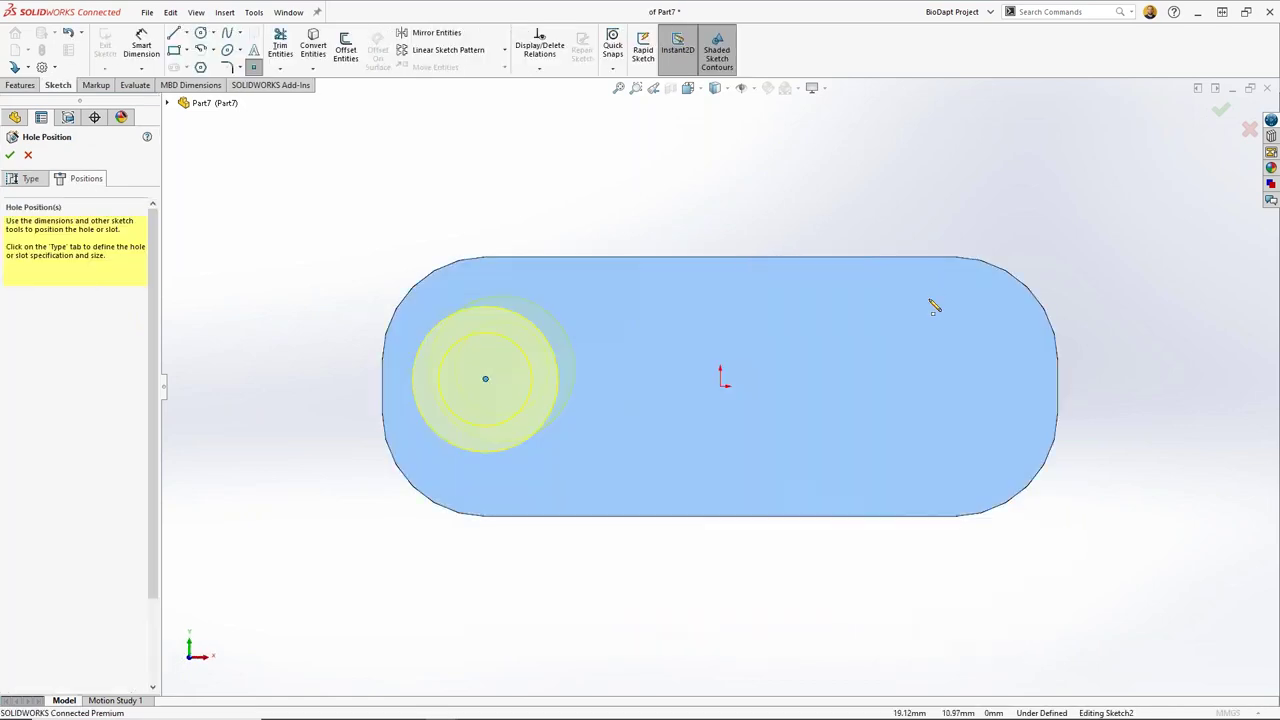
left_click(917, 378)
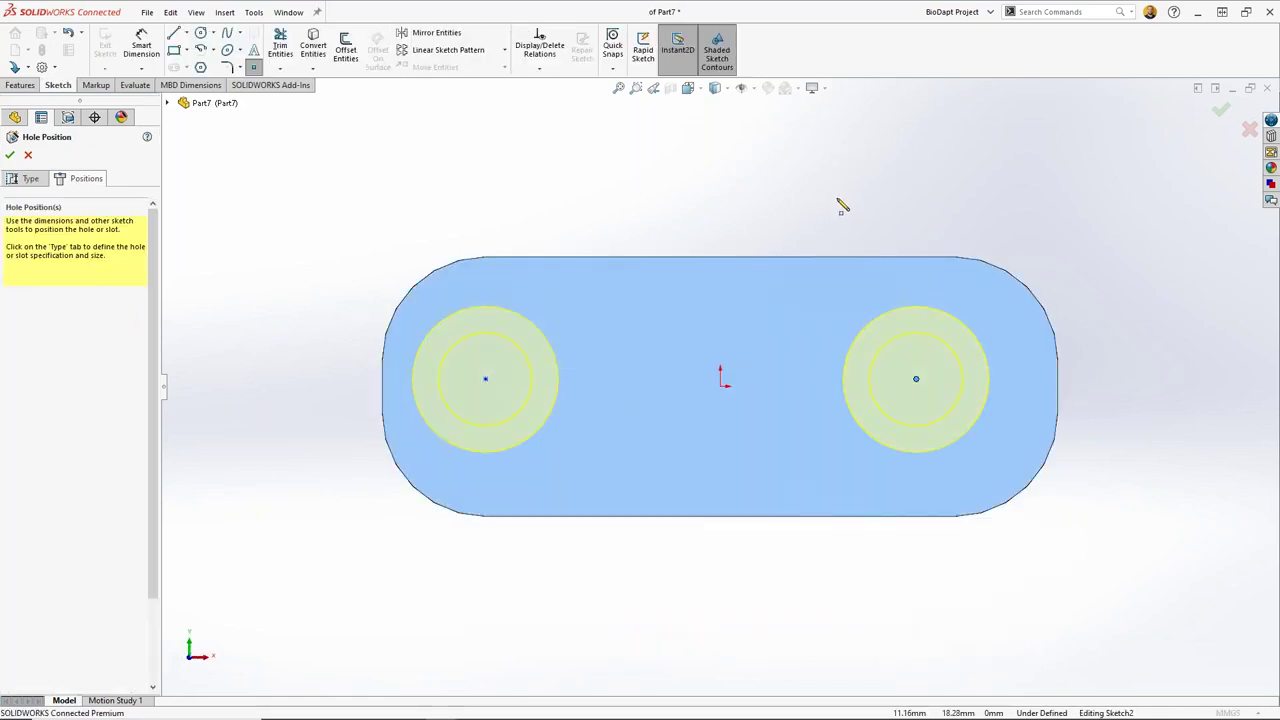
left_click_drag(1104, 240, 381, 456)
left_click(468, 395)
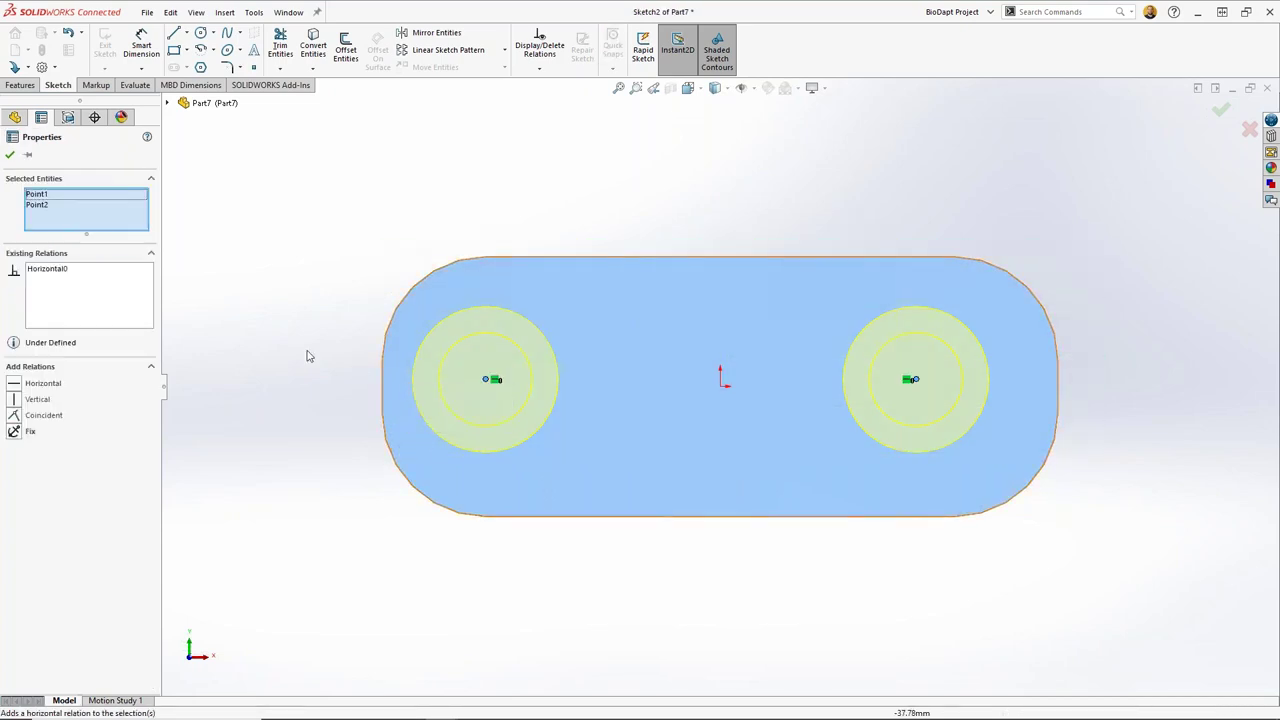
left_click(308, 356)
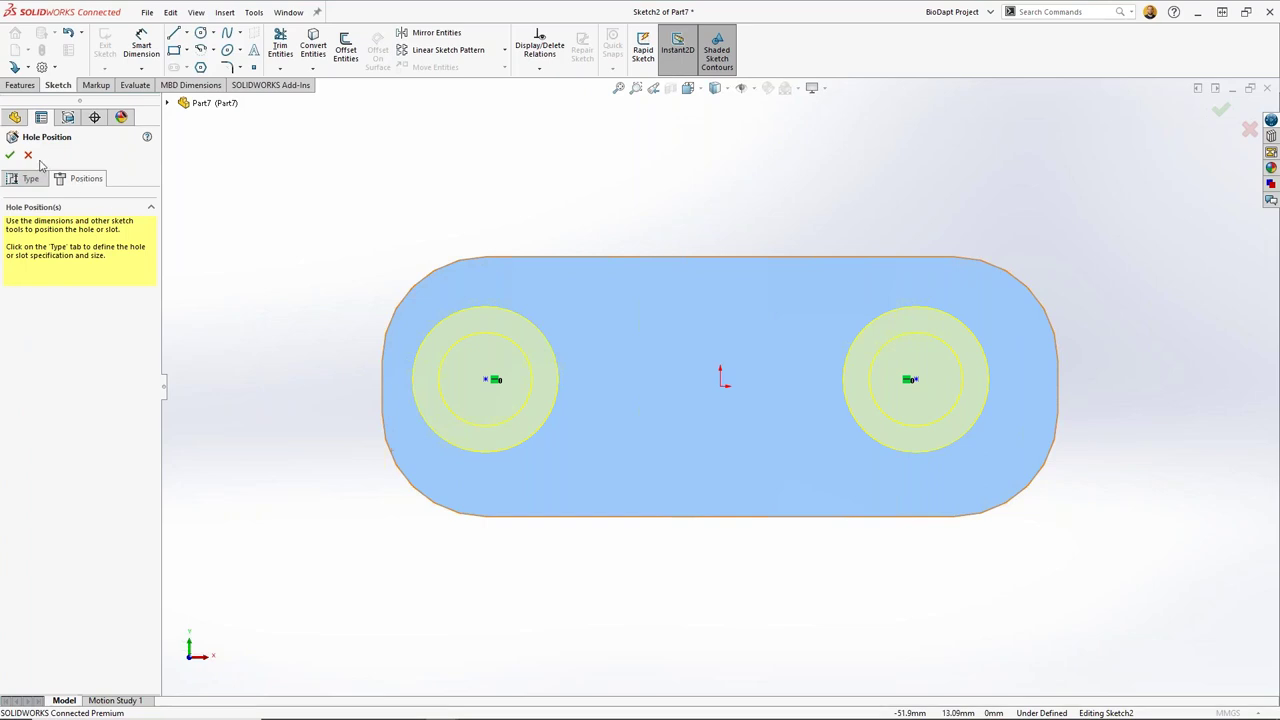
Step: Dimension the left hole centre 12 mm from the block's bottom edge and 10 mm from its left edge
right_click_drag(408, 554, 410, 494)
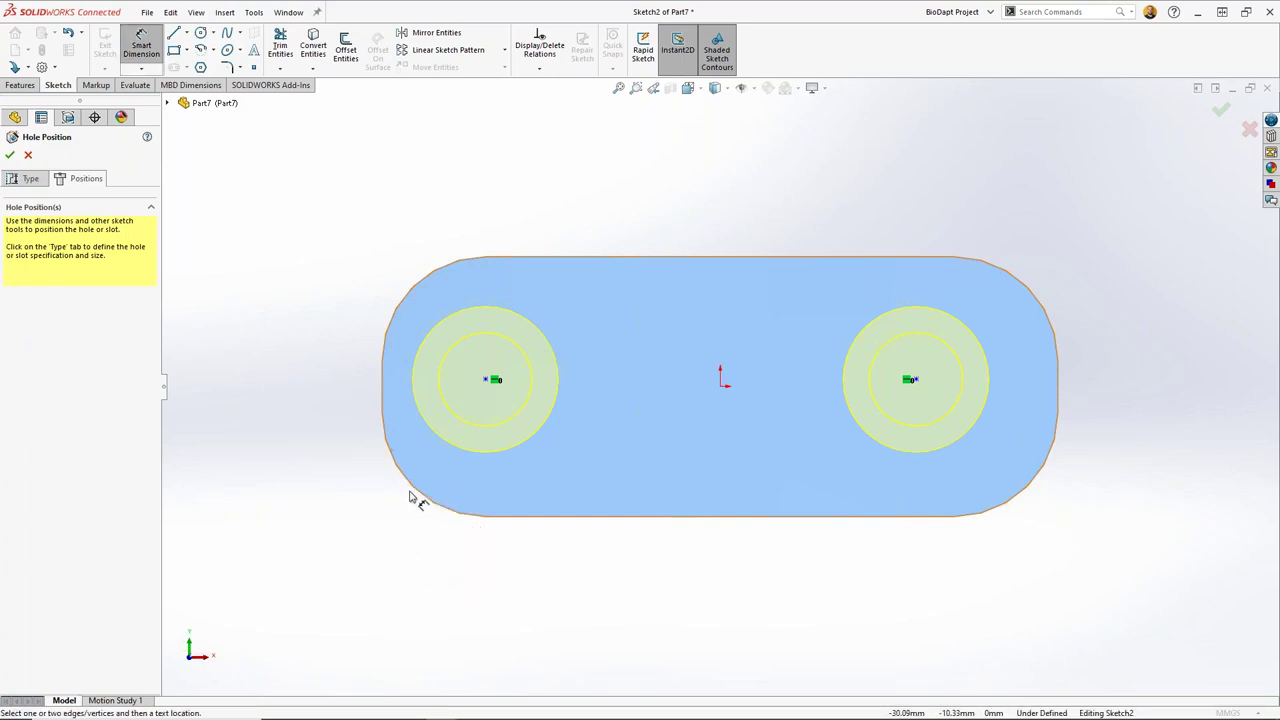
left_click(485, 380)
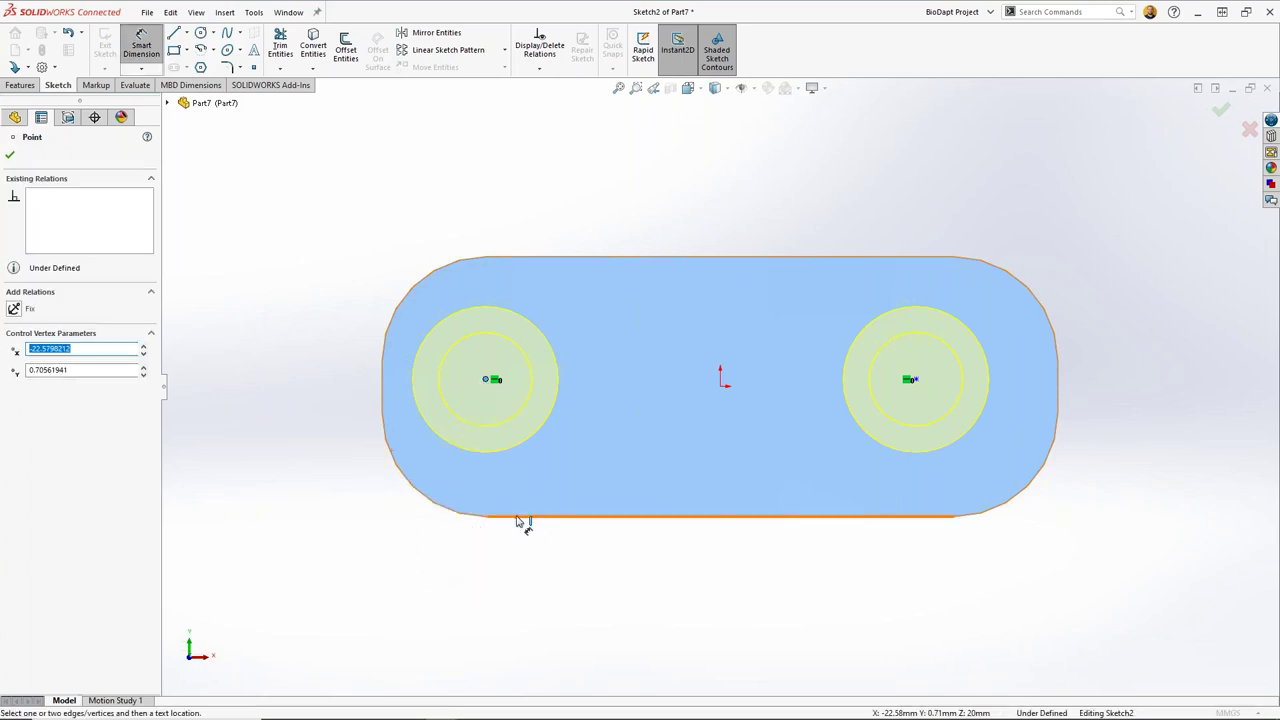
left_click(523, 516)
left_click(284, 449)
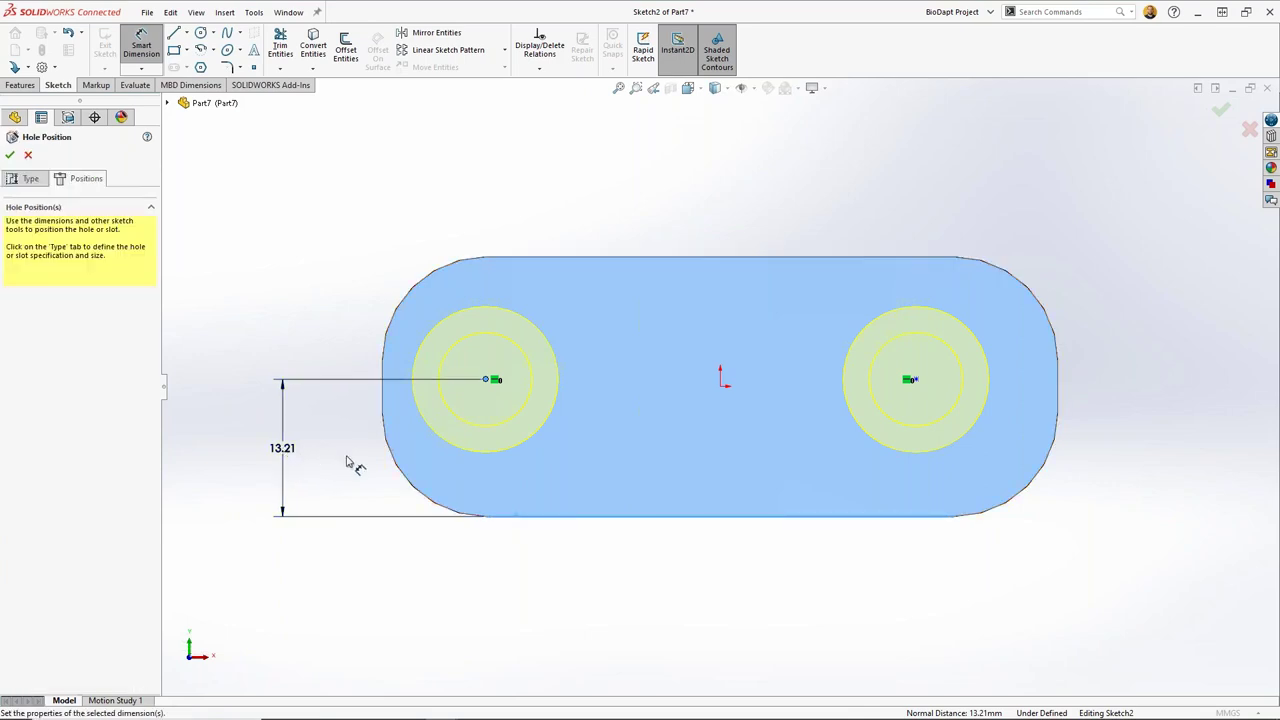
type("12")
key("Return")
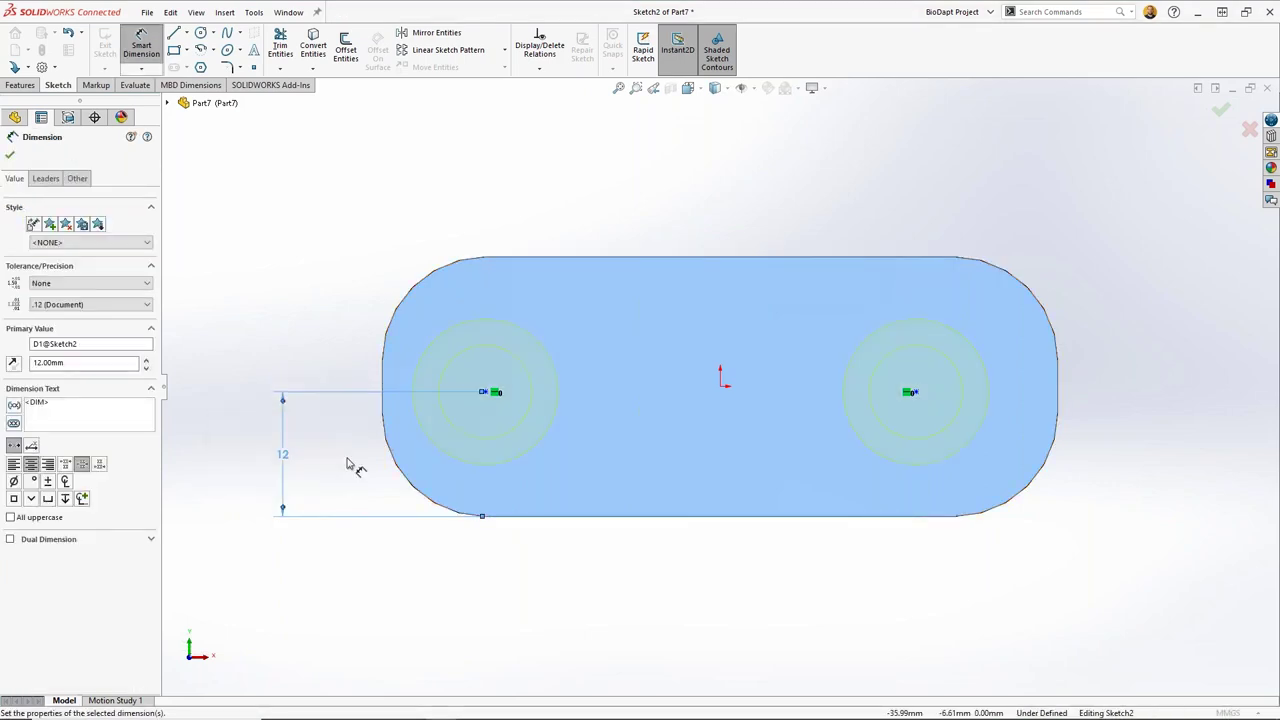
left_click(487, 393)
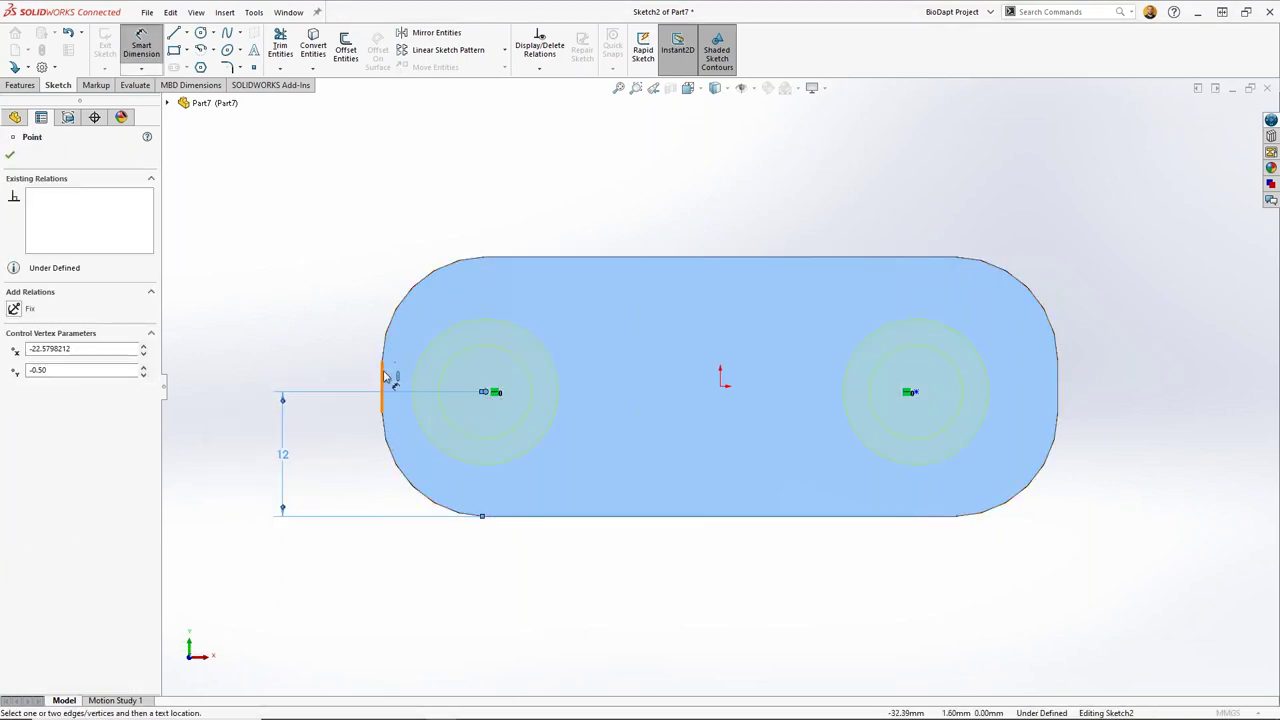
left_click(384, 376)
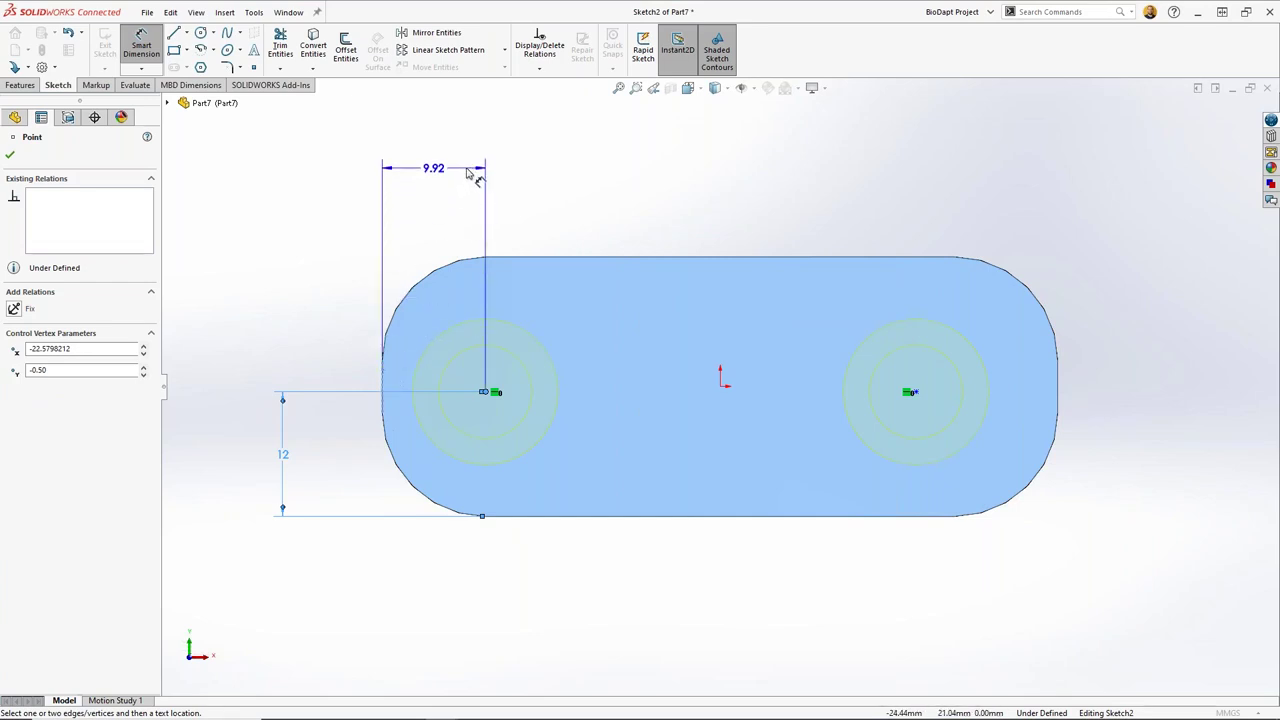
left_click(447, 173)
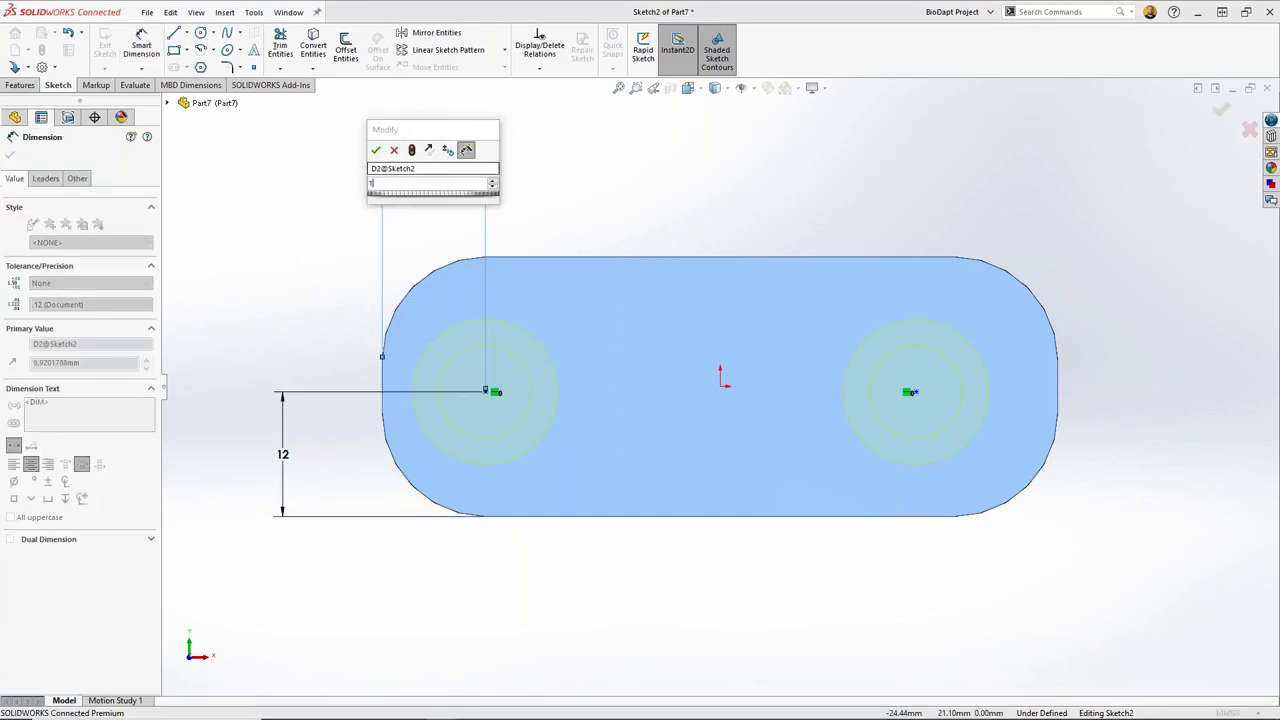
key("Return")
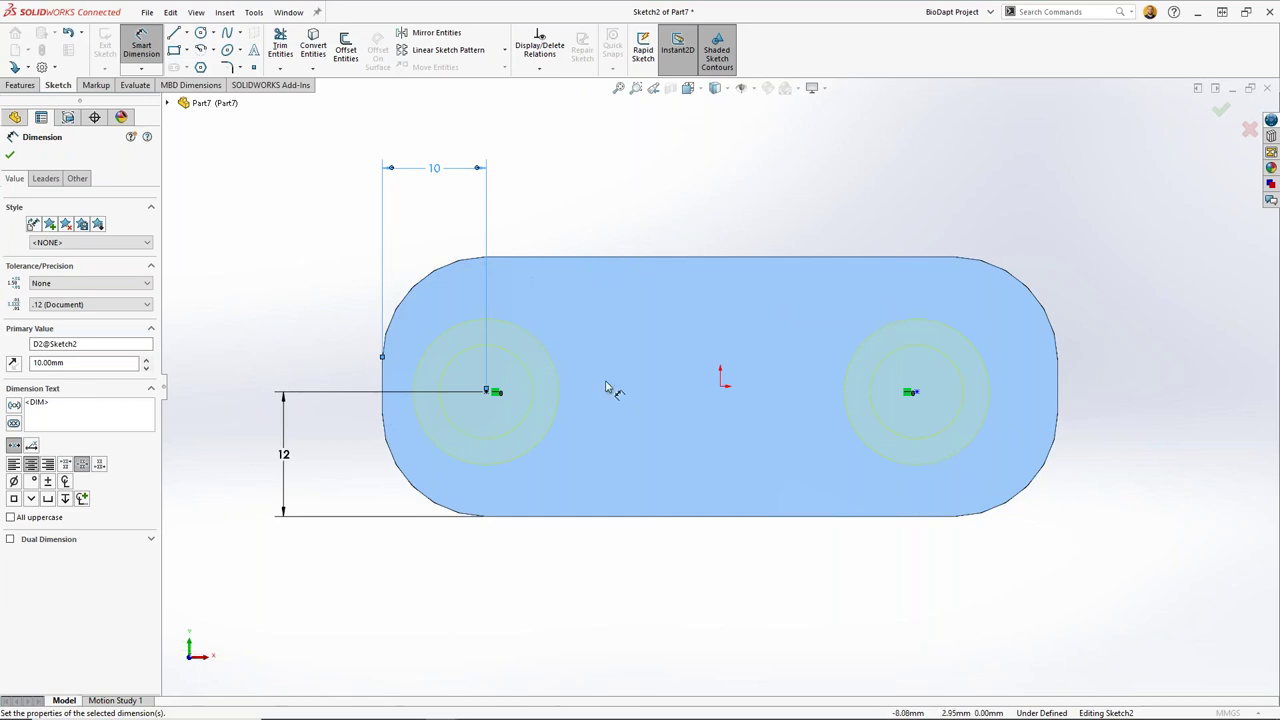
Step: Dimension the two hole centres 45 mm apart and finish the hole feature
left_click(487, 392)
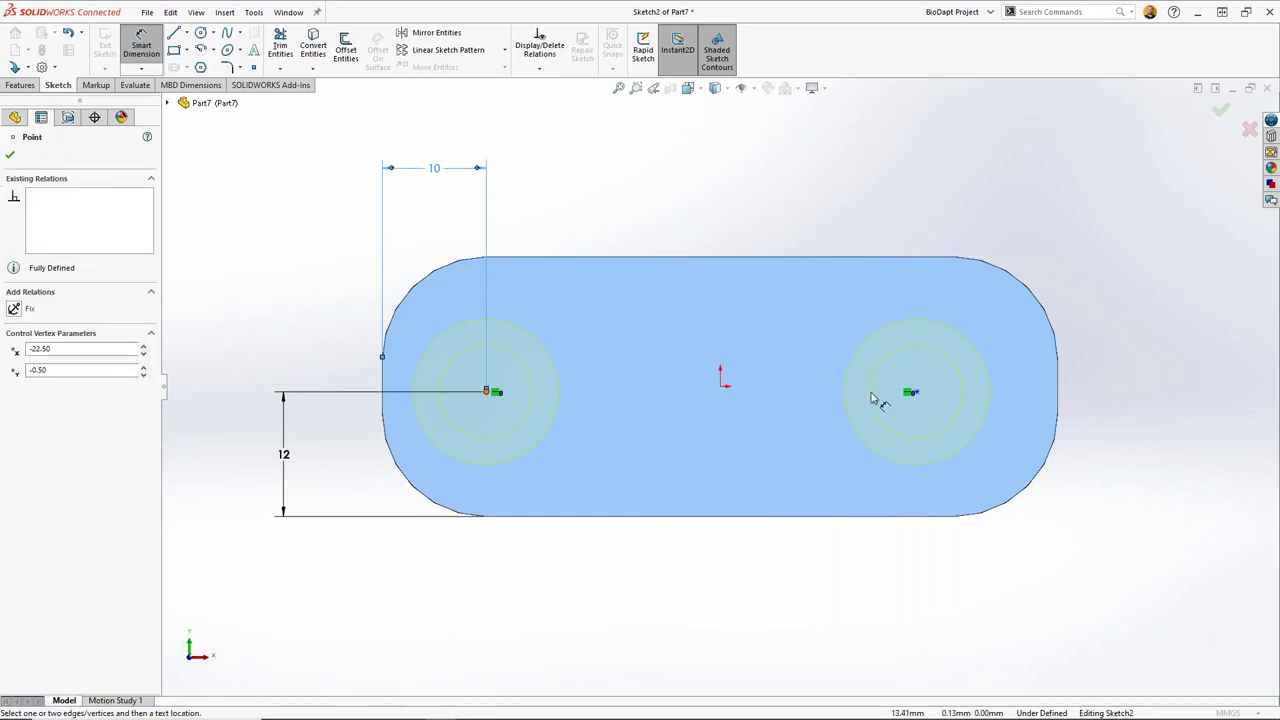
left_click(916, 393)
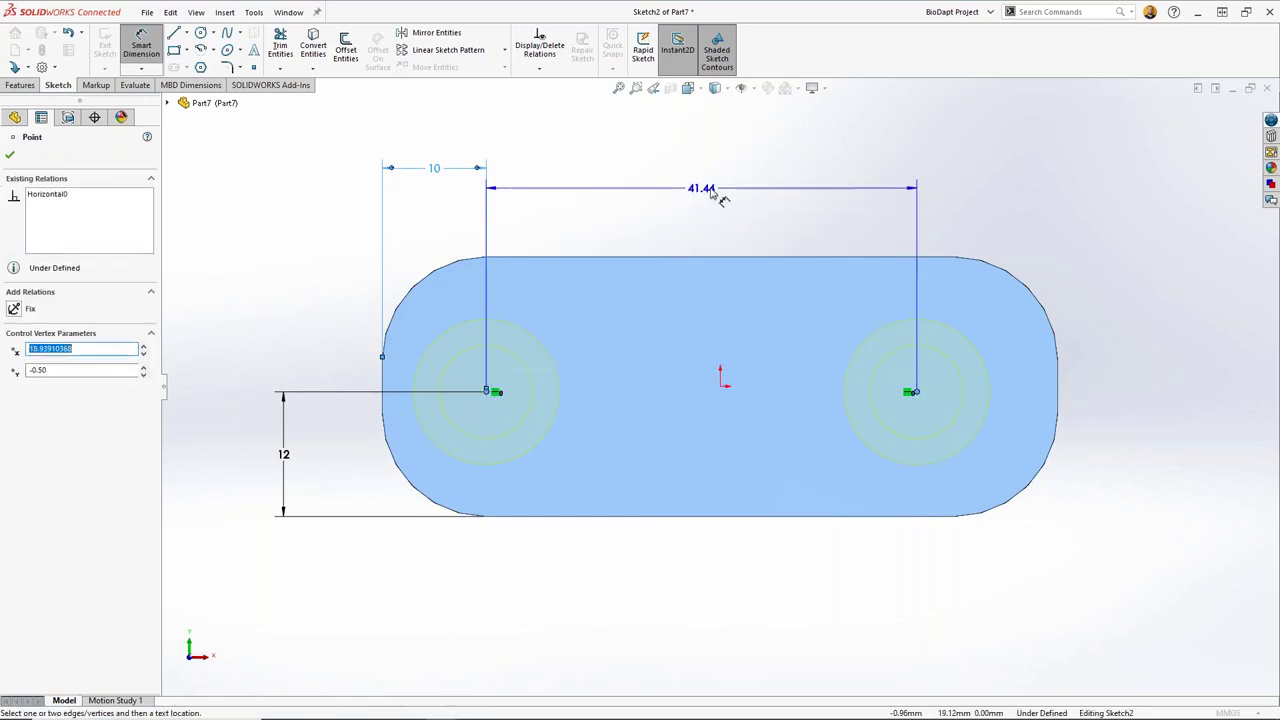
left_click(713, 193)
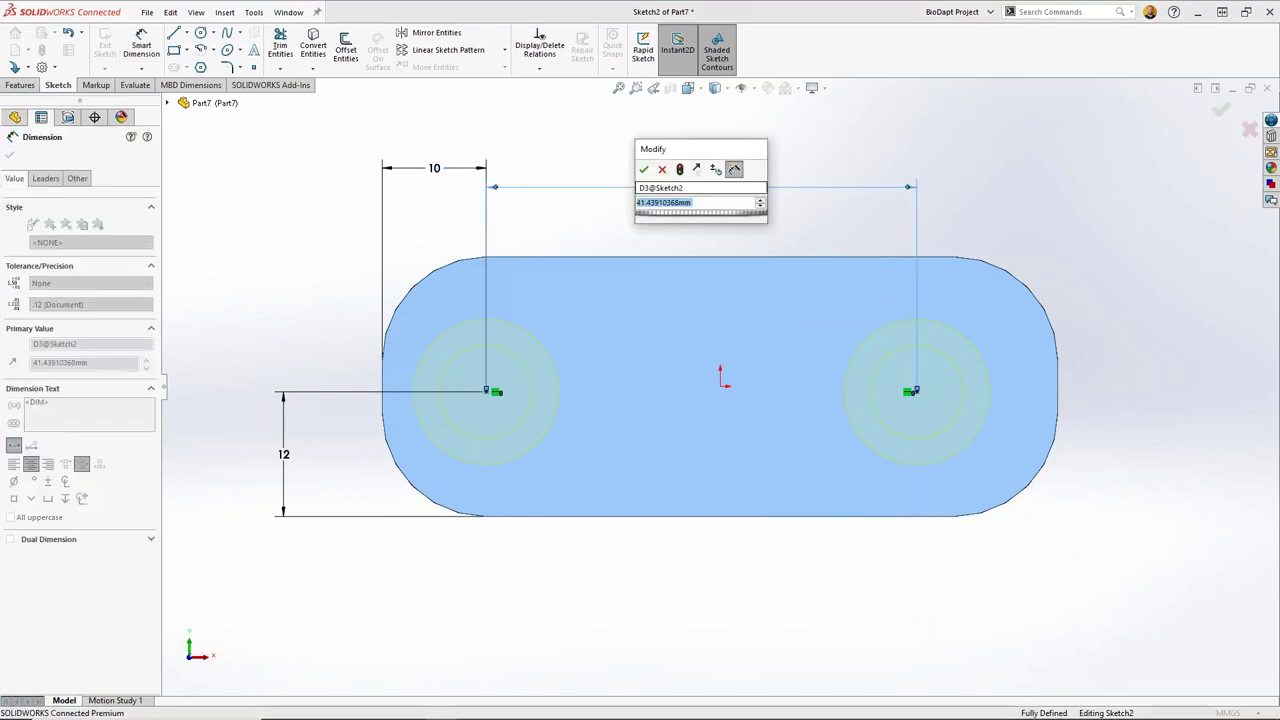
type("45")
key("Return")
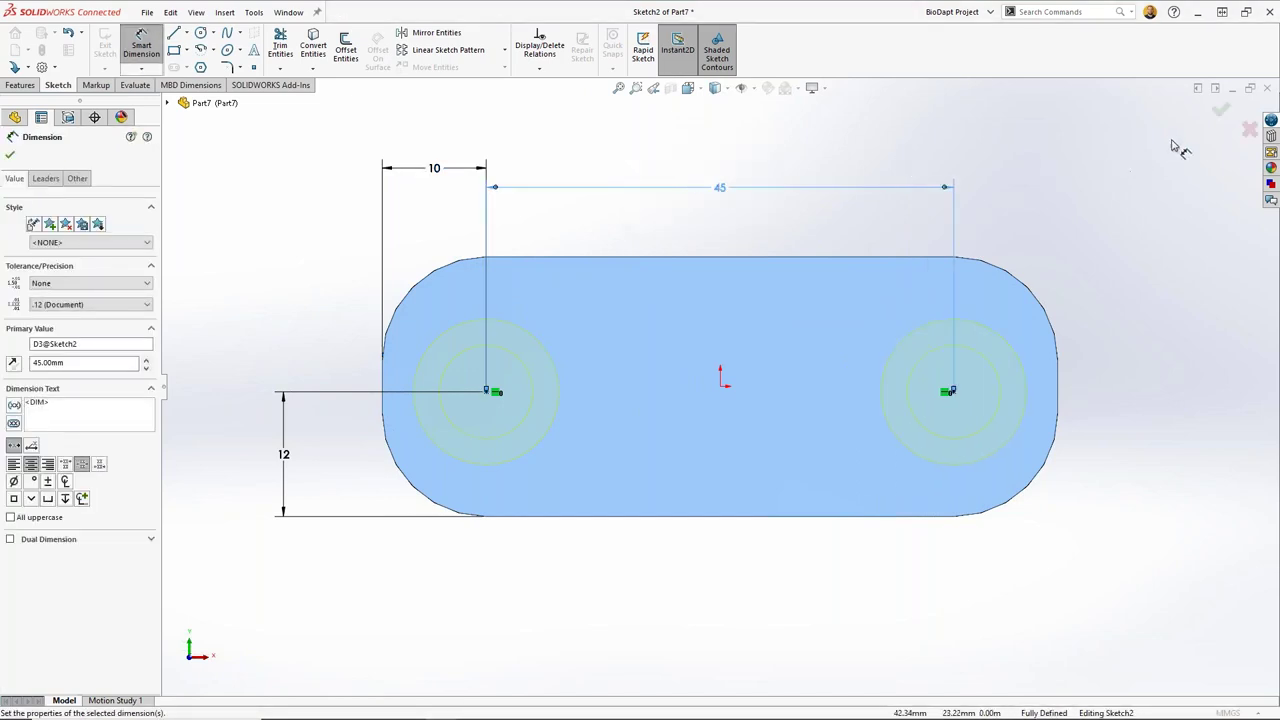
left_click(1222, 110)
left_click(1222, 110)
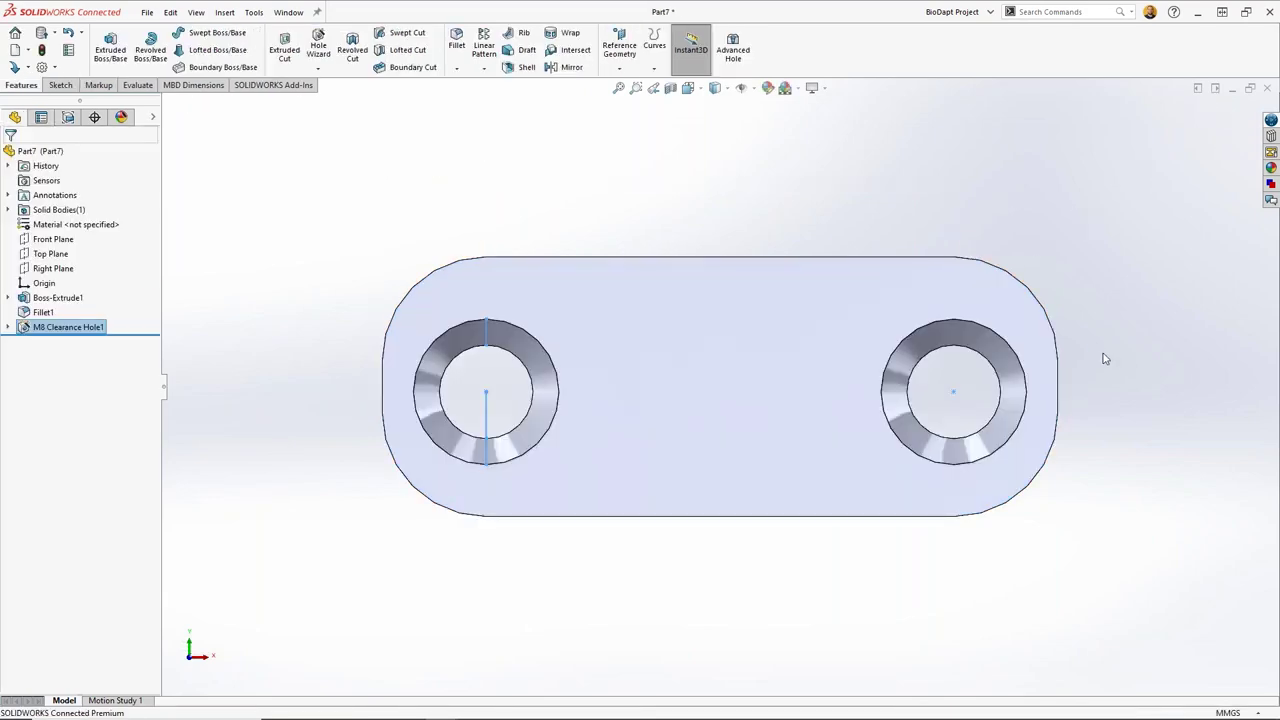
middle_click_drag(1105, 358, 1058, 398)
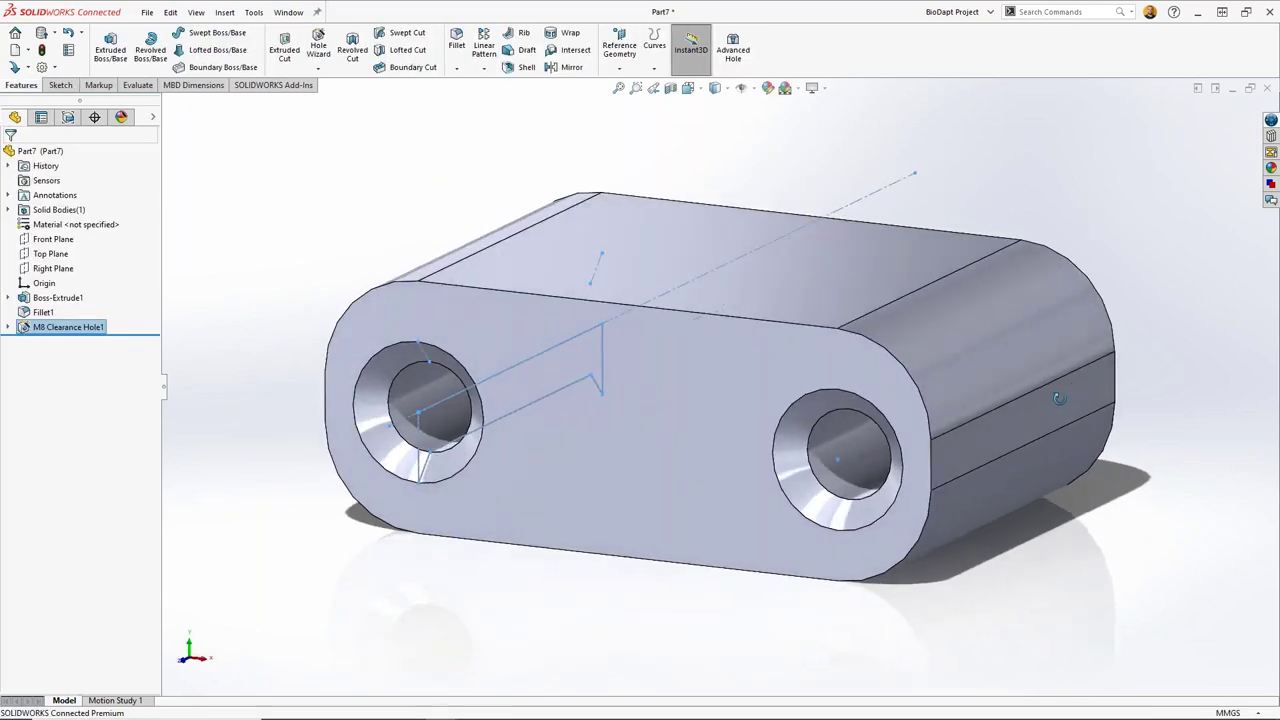
Step: On the Front Plane, sketch an arch from a vertical line about 11 mm long, a tangent arc and a second vertical line attached to the block's right edge
left_click(51, 240)
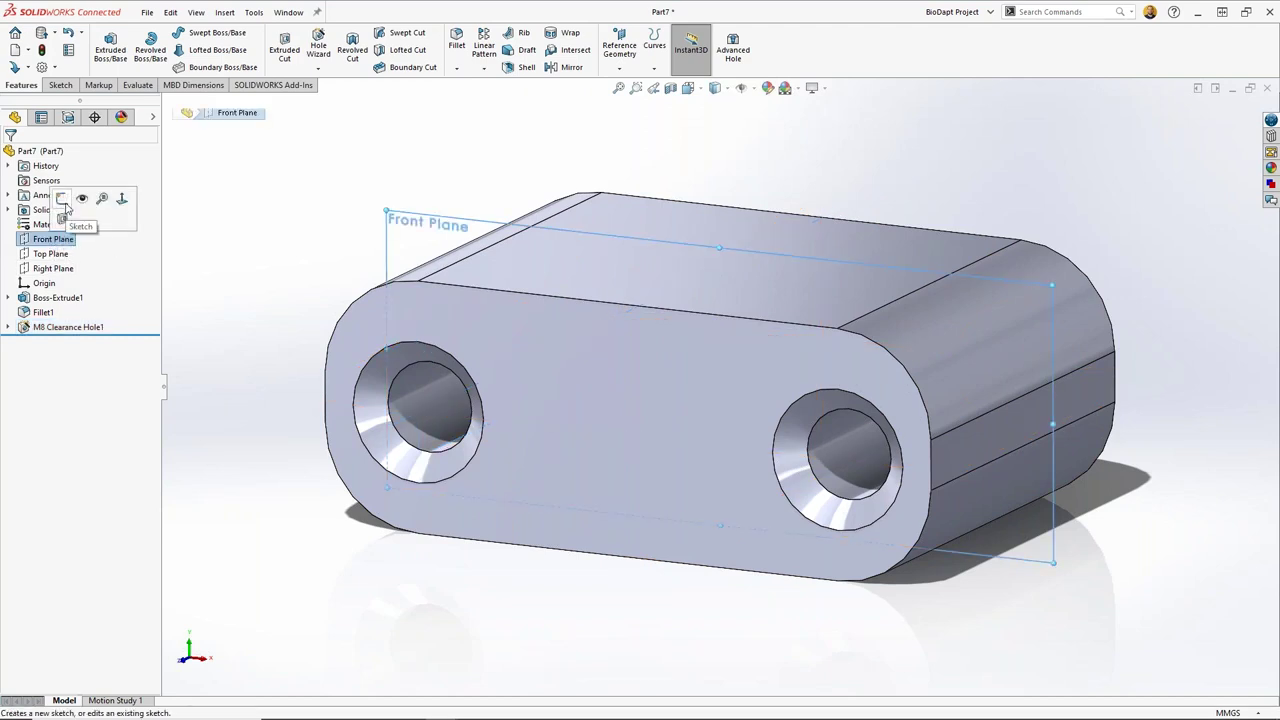
left_click(64, 205)
mouse_move(838, 197)
right_mouse_down()
mouse_move(847, 213)
mouse_move(768, 199)
right_mouse_up()
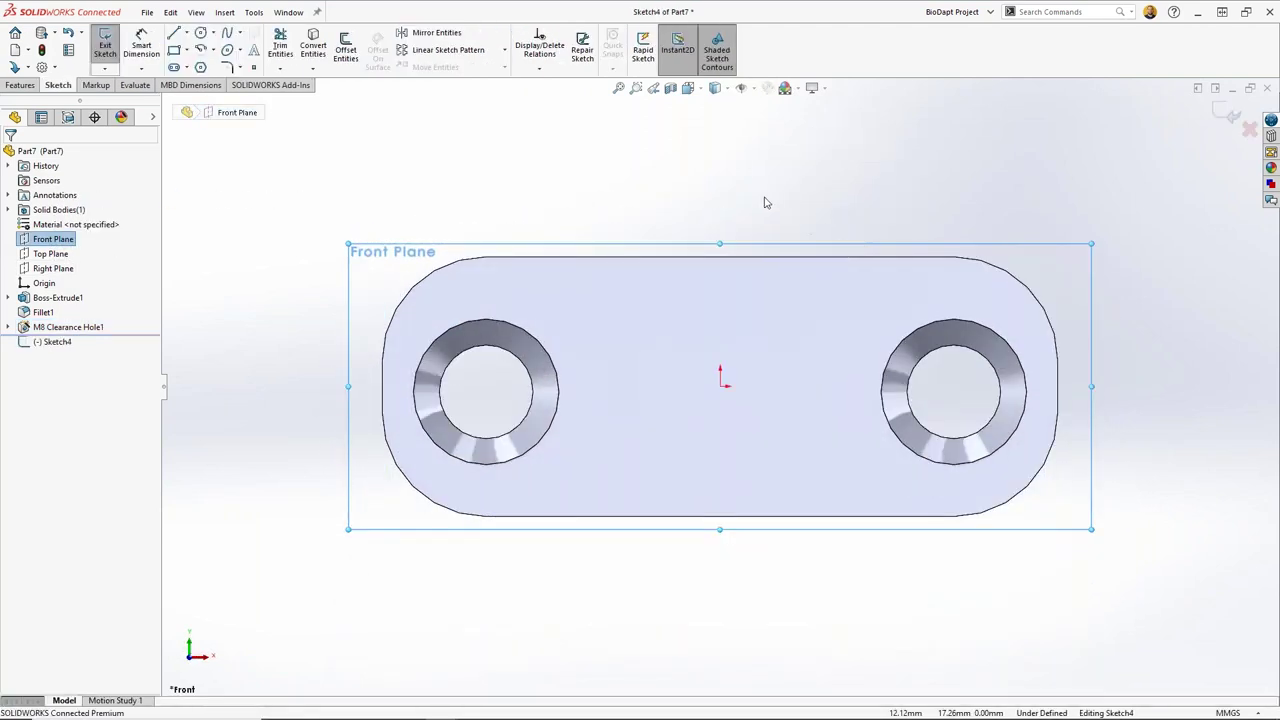
left_click(863, 257)
left_click(863, 200)
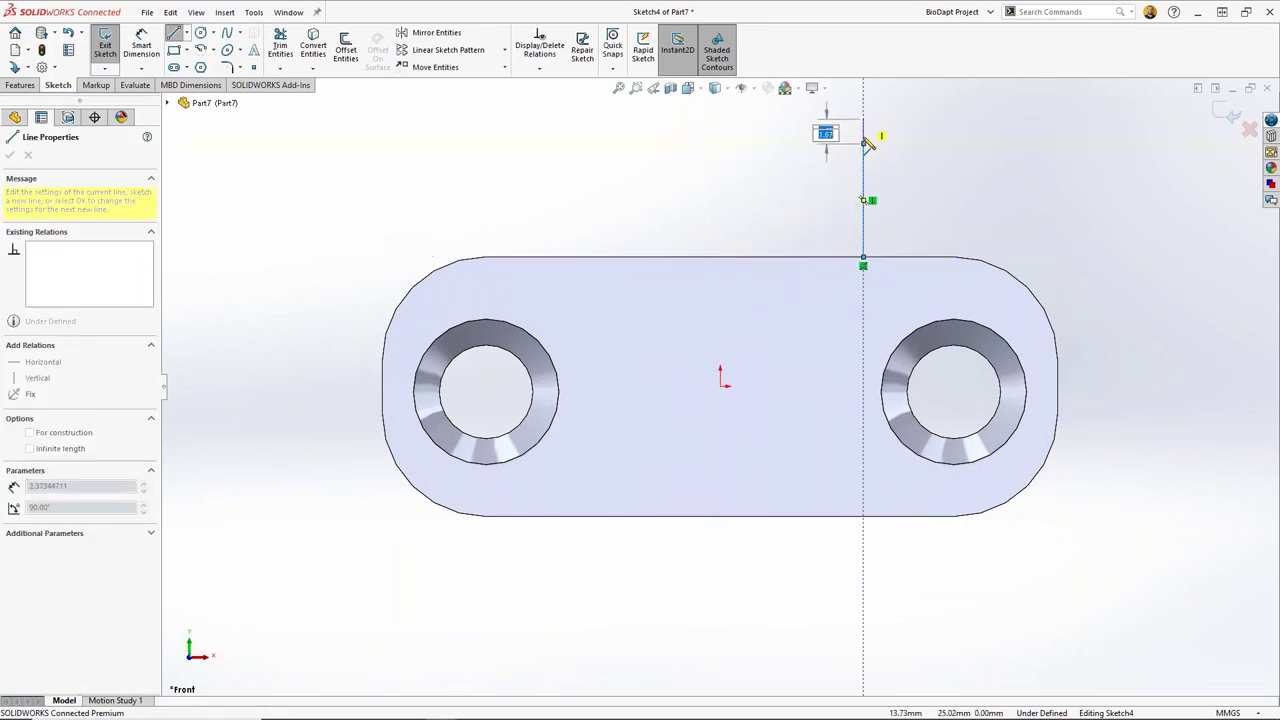
left_click(863, 143)
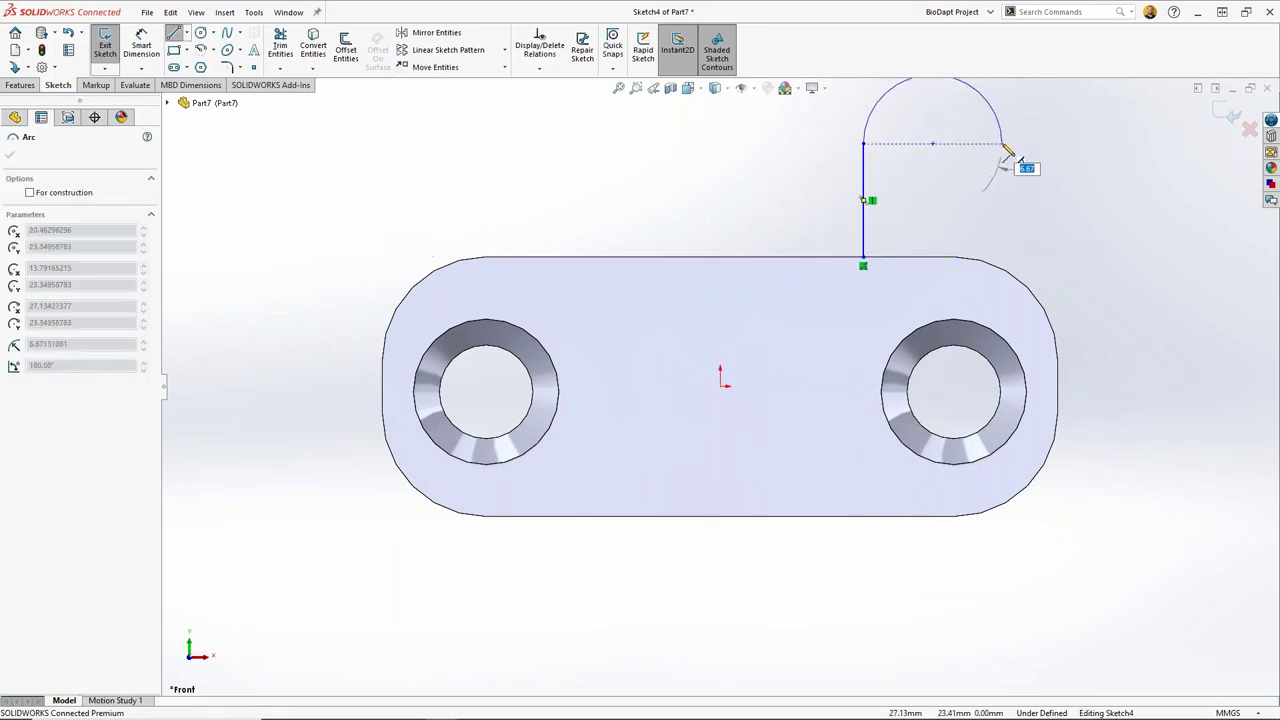
left_click(1002, 143)
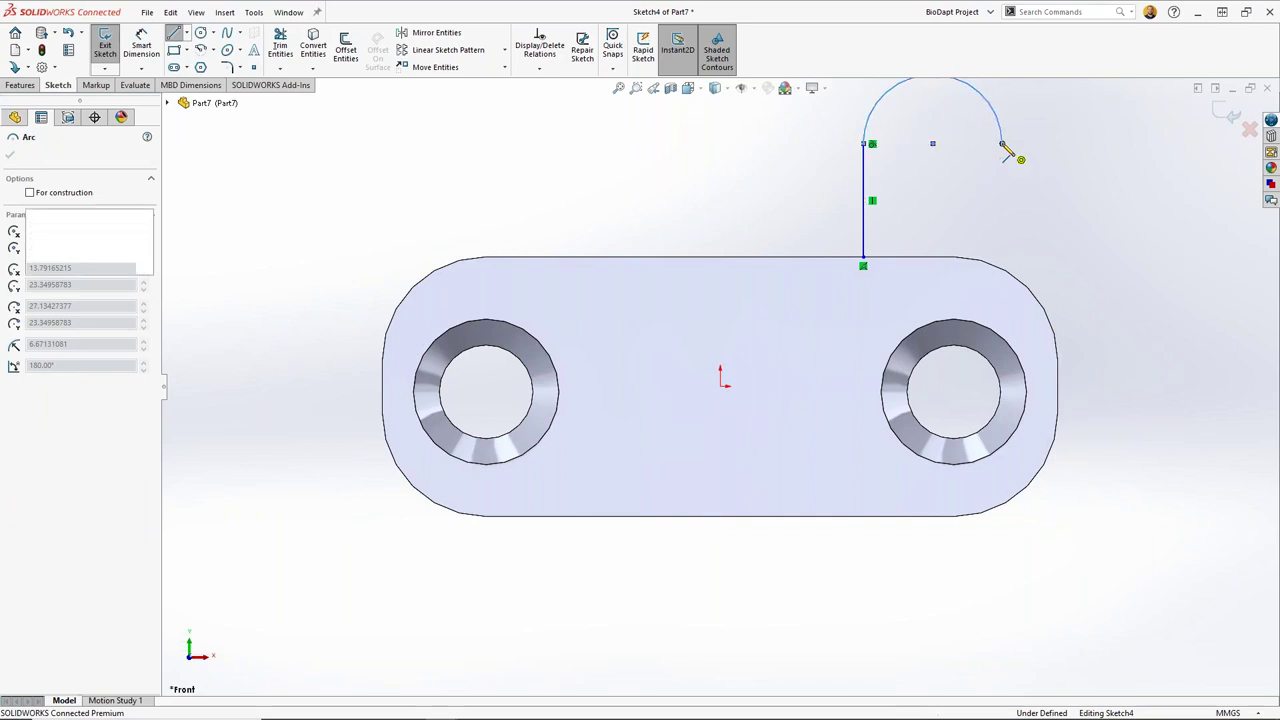
left_click(1002, 226)
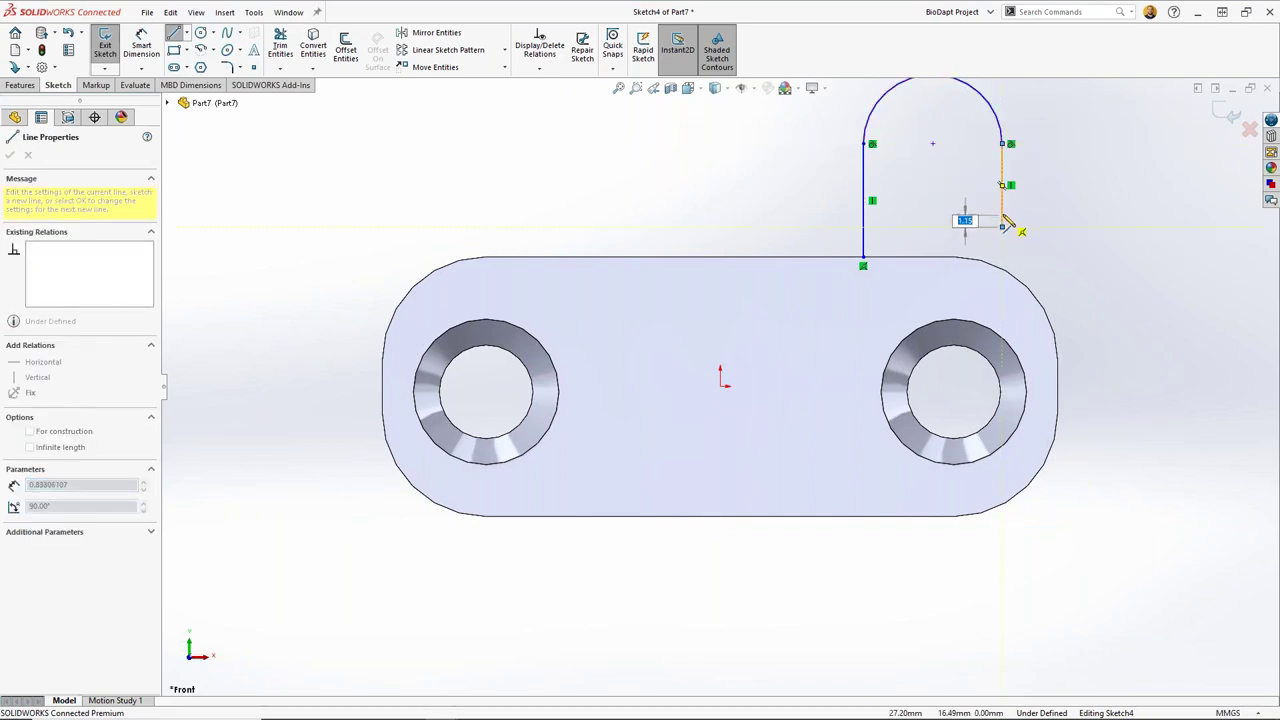
key("Escape")
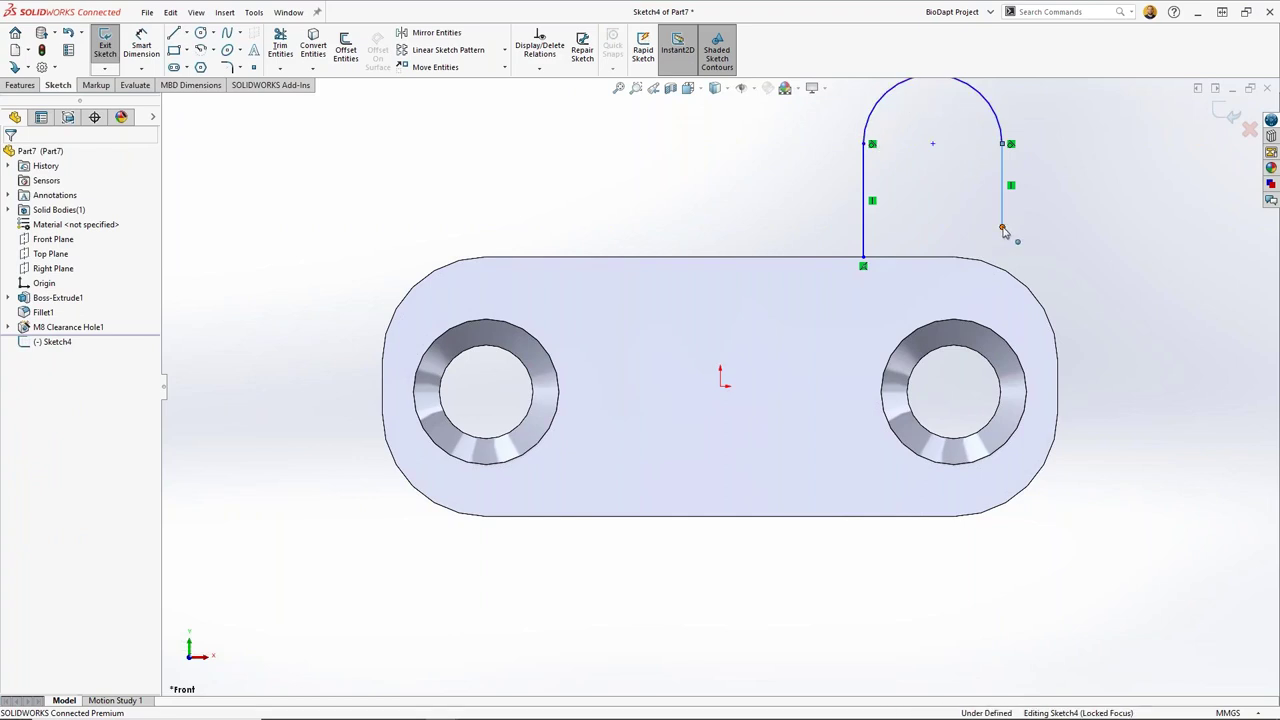
left_click_drag(1003, 229, 1058, 366)
left_click(1122, 373)
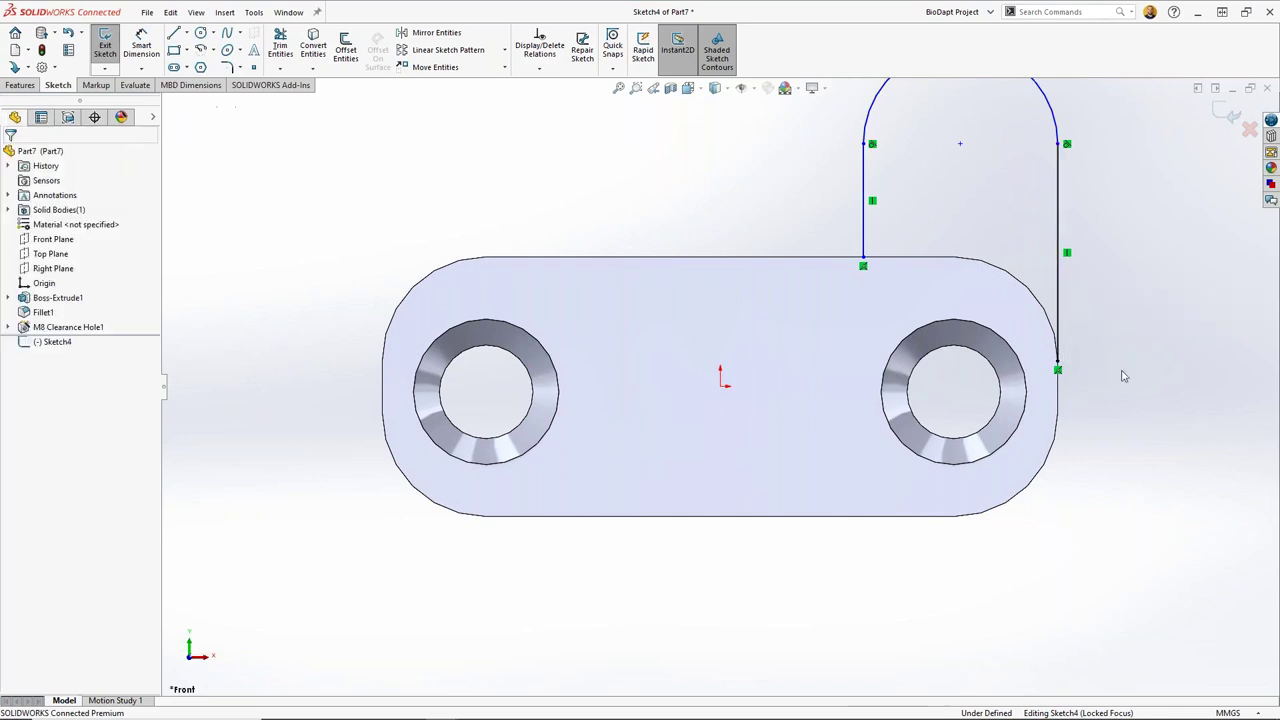
Step: Dimension the arch's arc with a radius of 10 mm
key("d")
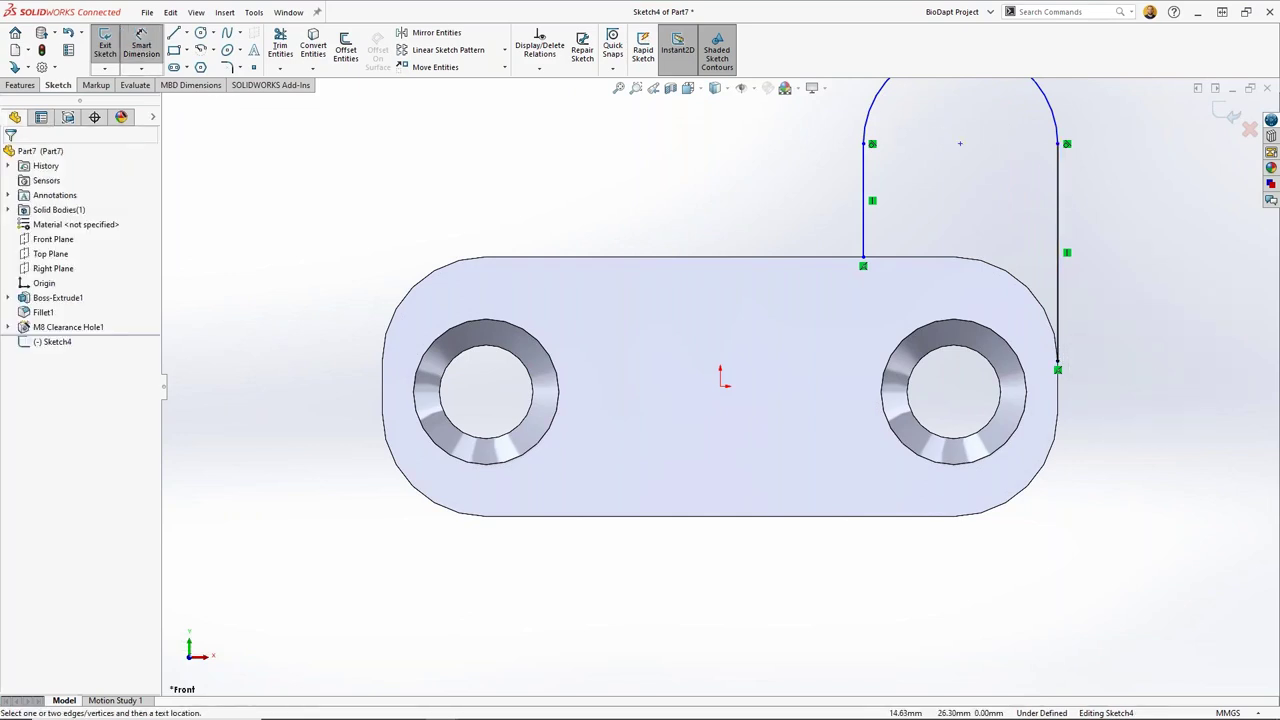
left_click(869, 122)
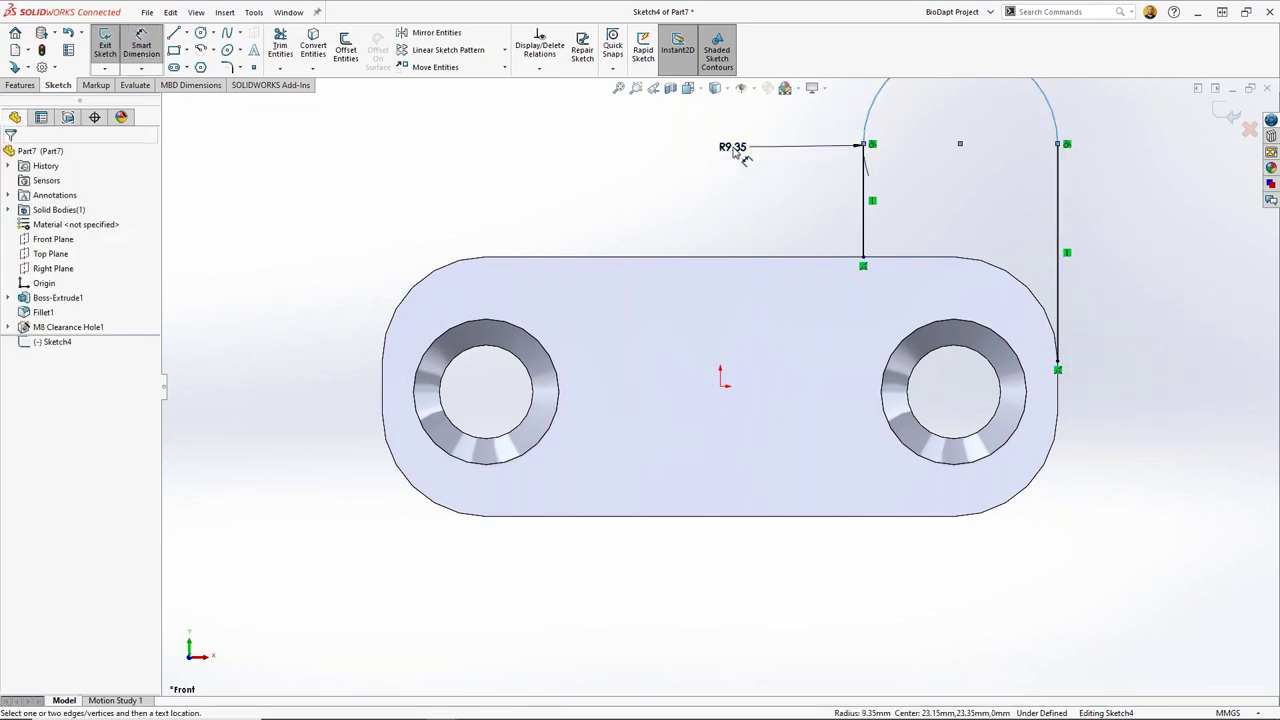
left_click(745, 155)
type("10")
key("Return")
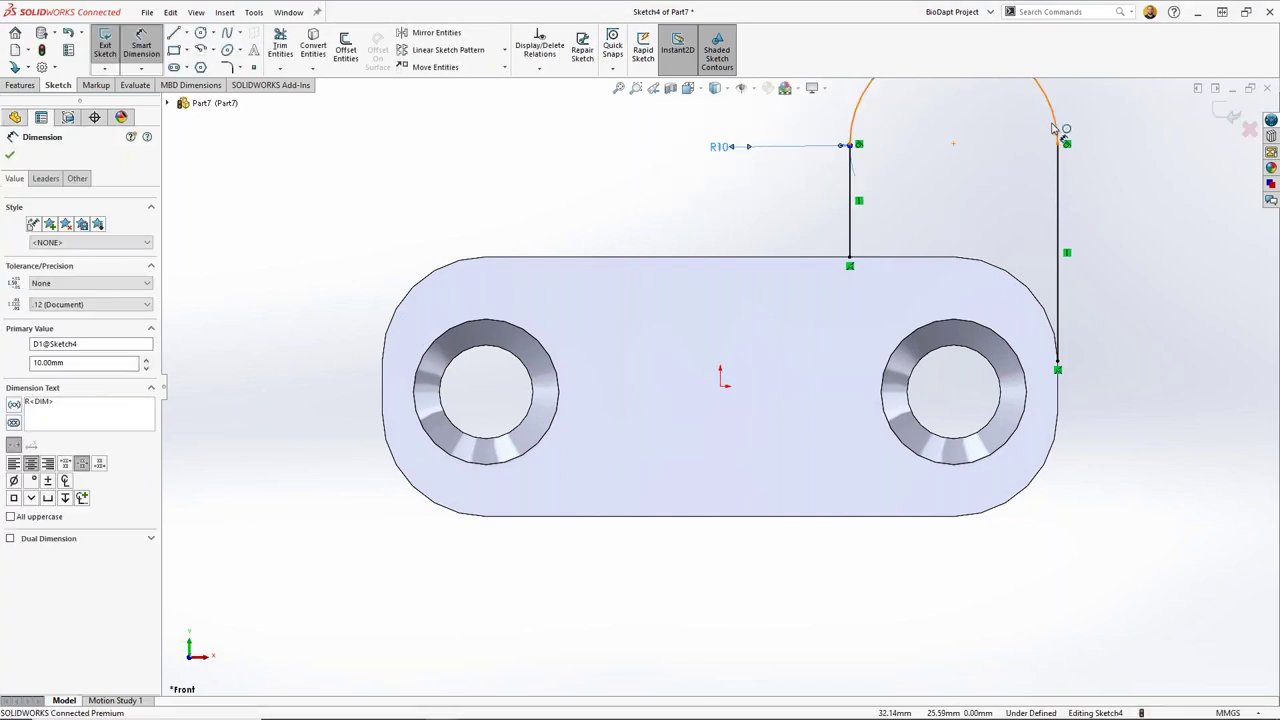
Step: Dimension the arch's centre 25 mm vertically above the centre of the block's right hole
left_click(1054, 124)
left_click(962, 345)
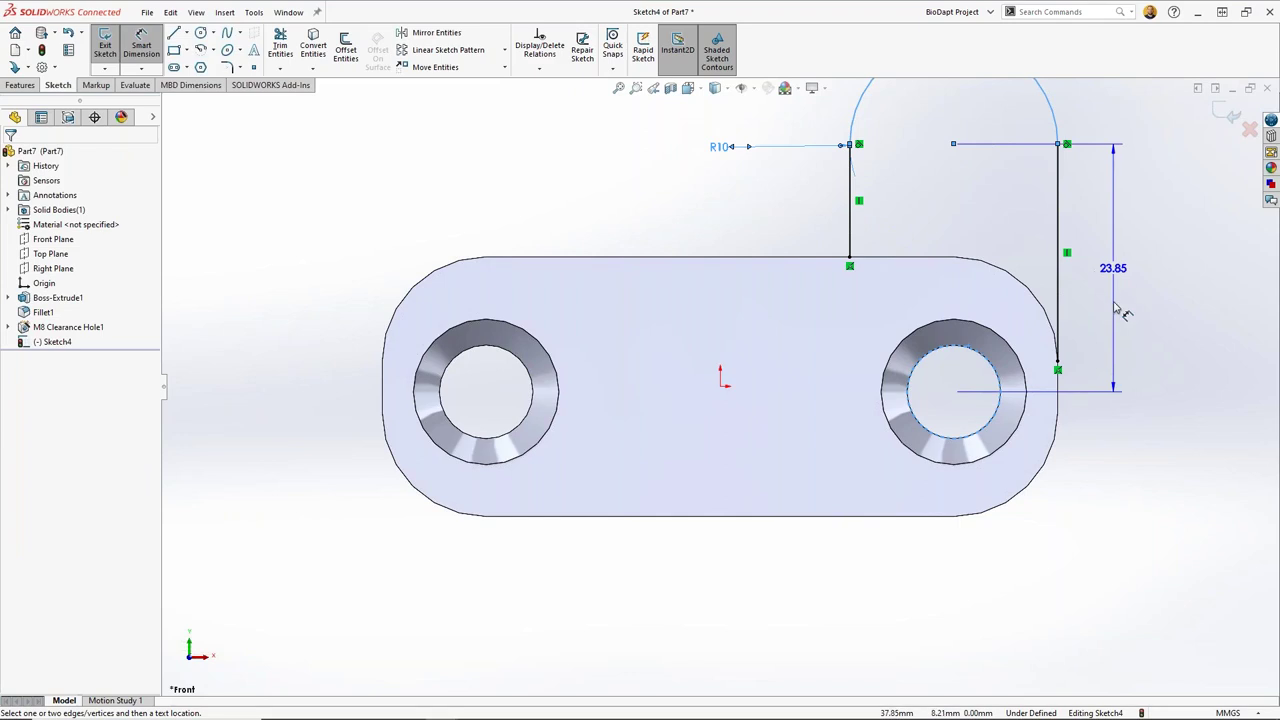
left_click(1120, 313)
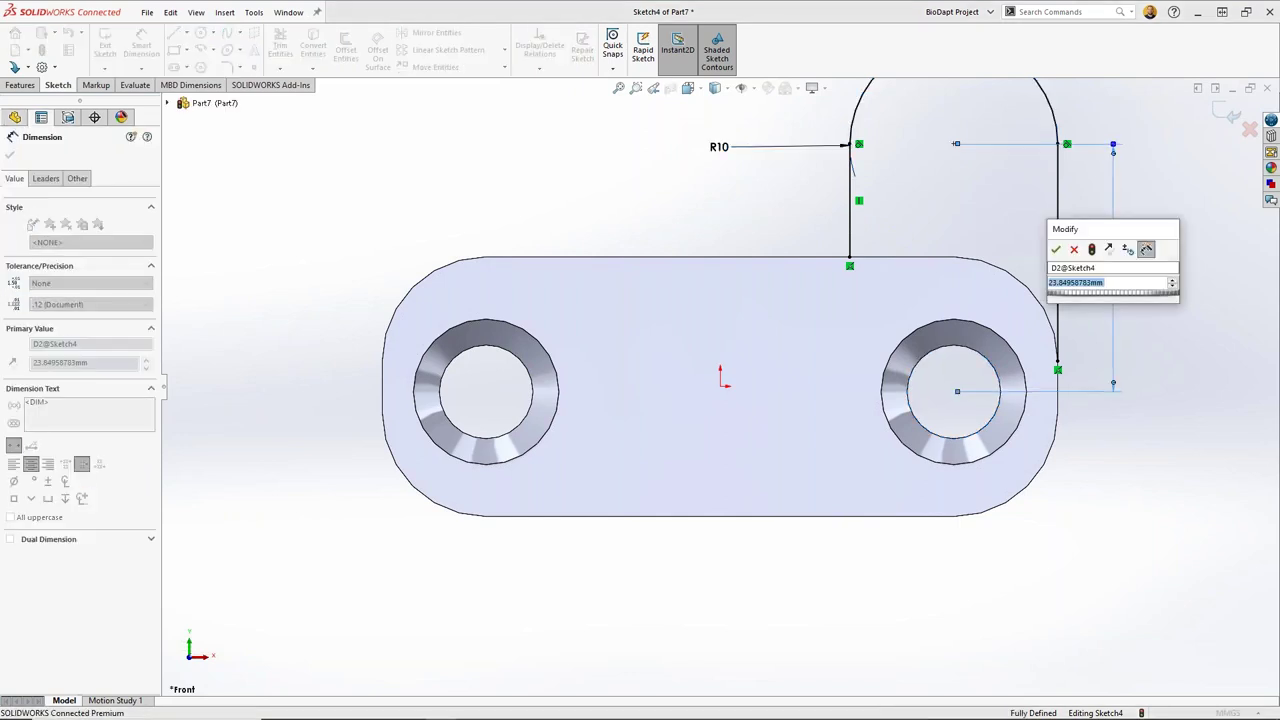
type("25")
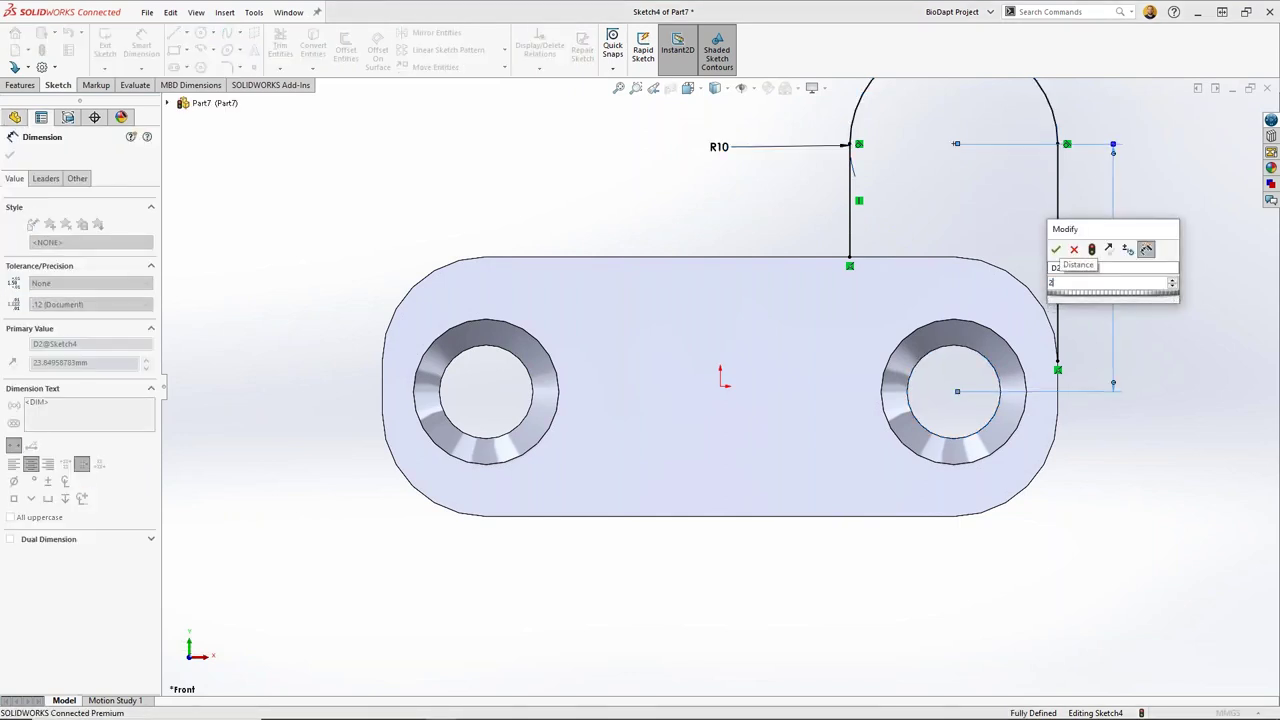
key("Return")
key("Escape")
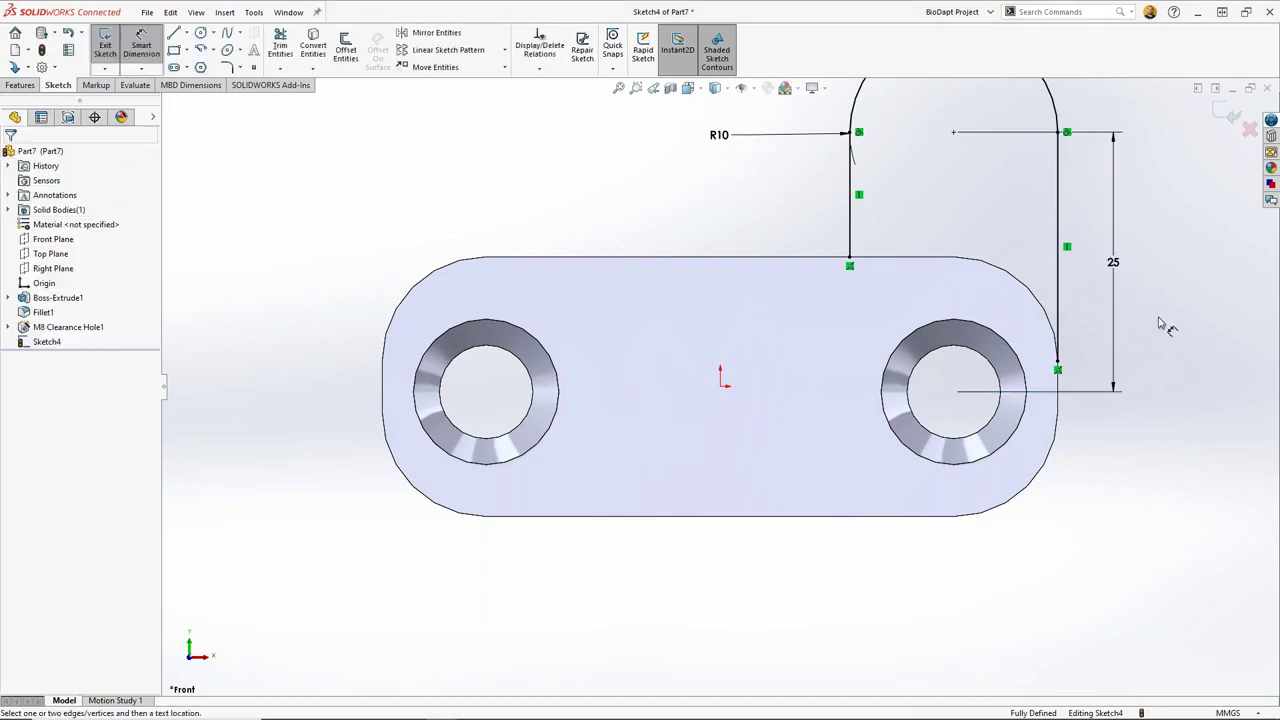
key("Escape")
Step: Convert the block's straight top edge and its upper-right rounded edge into sketch entities
left_click(979, 260)
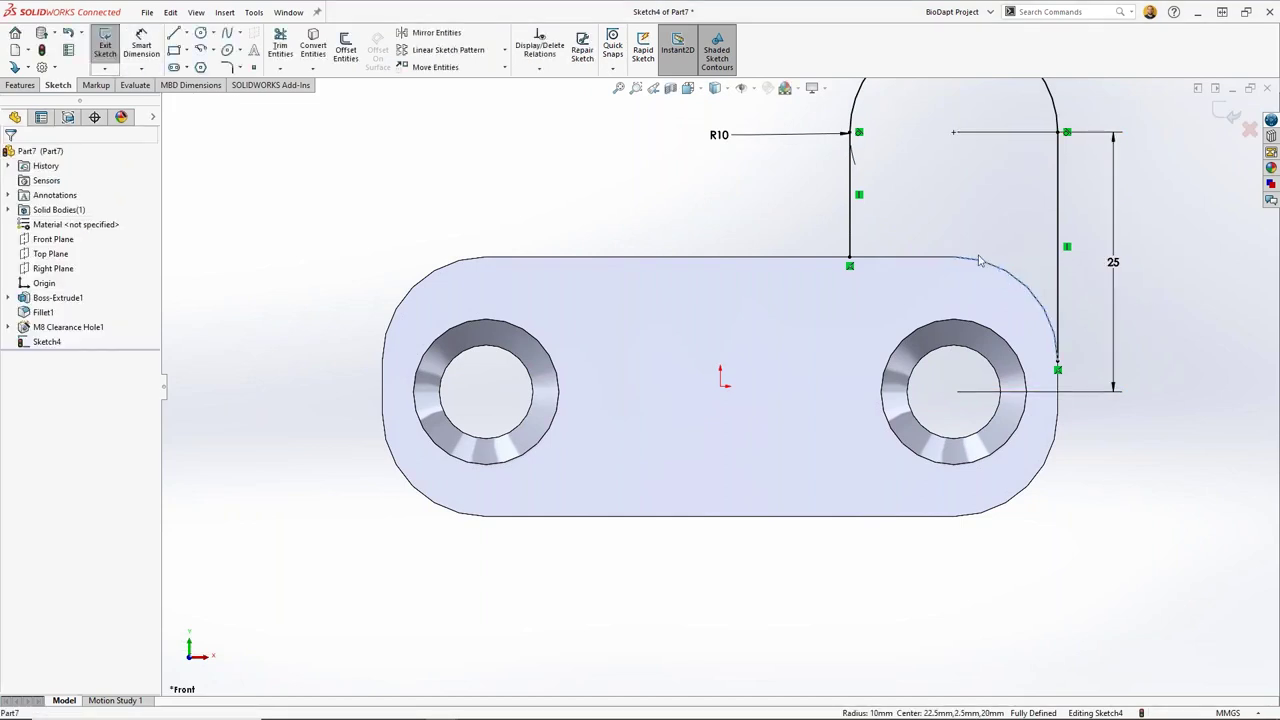
left_click(720, 257, "ctrl")
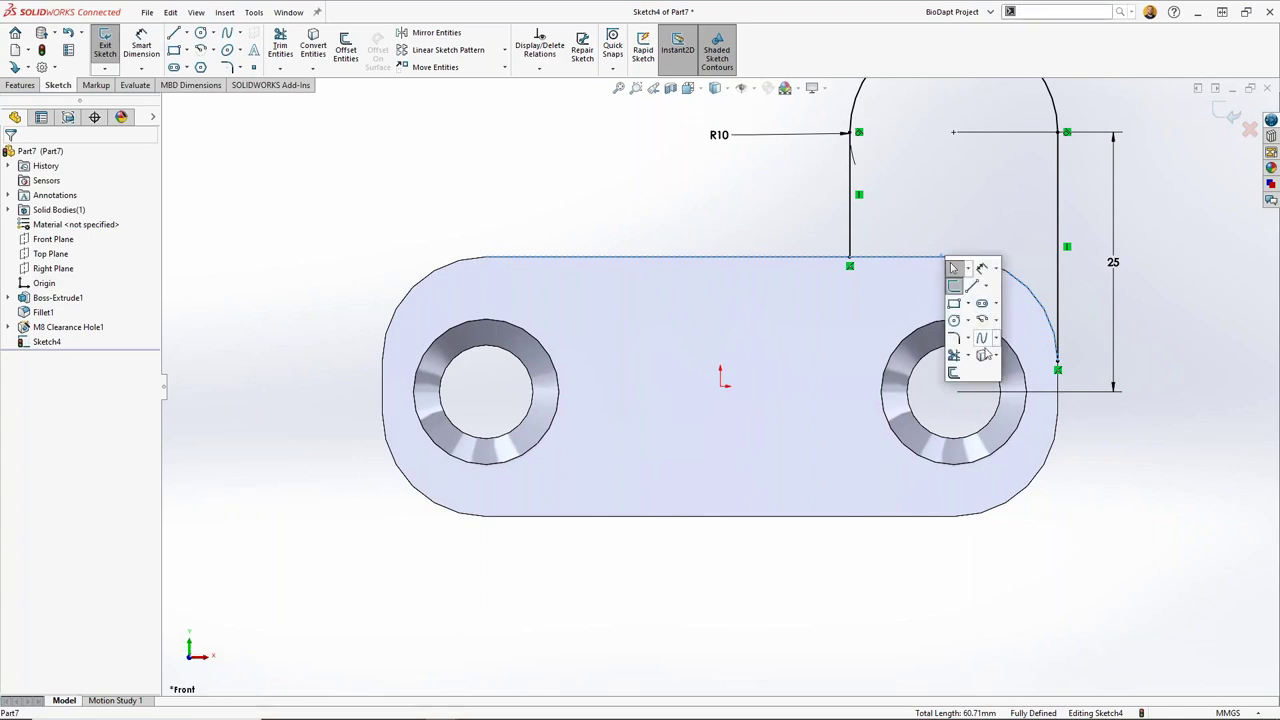
left_click(962, 281)
right_click_drag(944, 210, 891, 233)
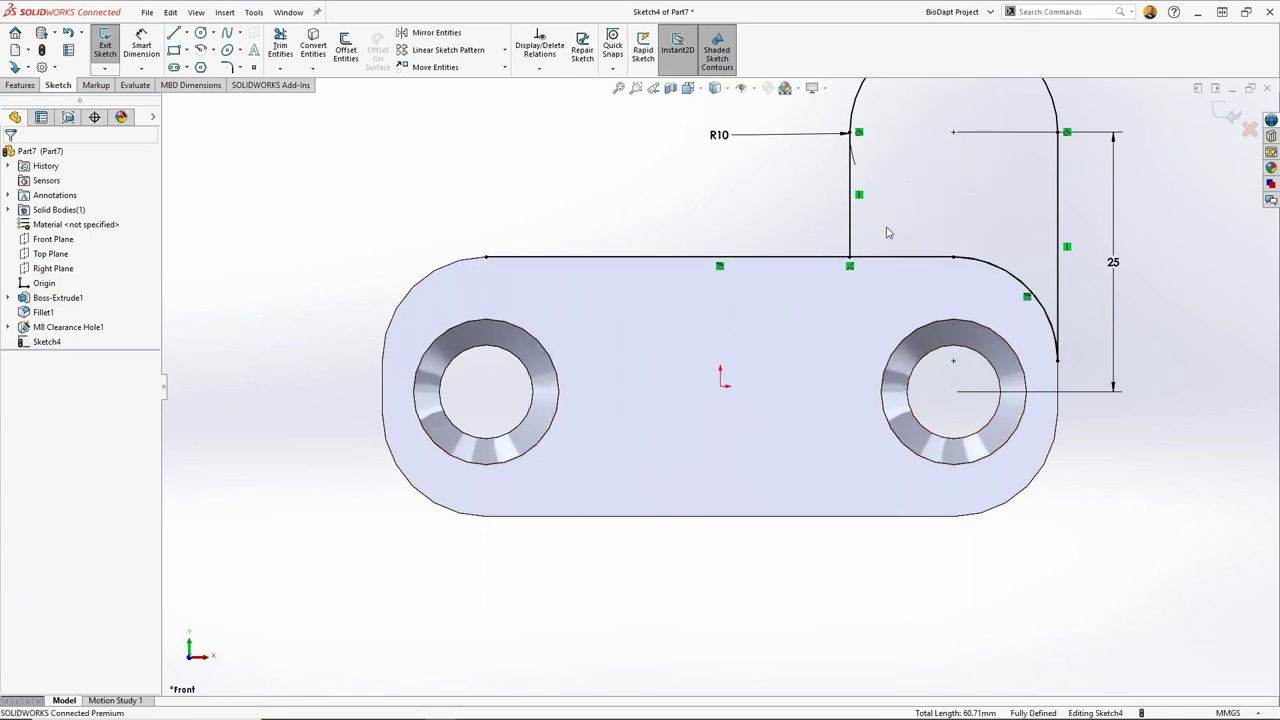
Step: Power trim the converted top line outside the arch to close the profile, and exit the sketch
right_click_drag(712, 240, 706, 229)
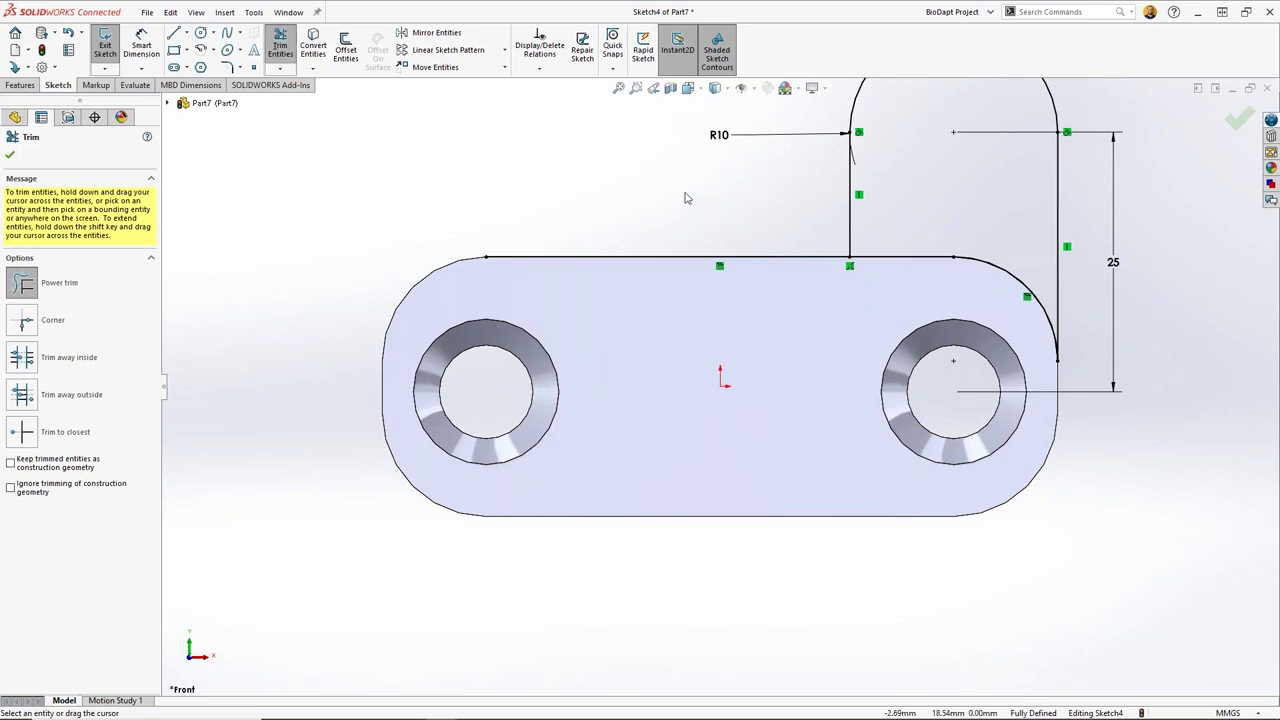
mouse_move(684, 200)
left_mouse_down()
mouse_move(675, 287)
mouse_move(706, 283)
left_mouse_up()
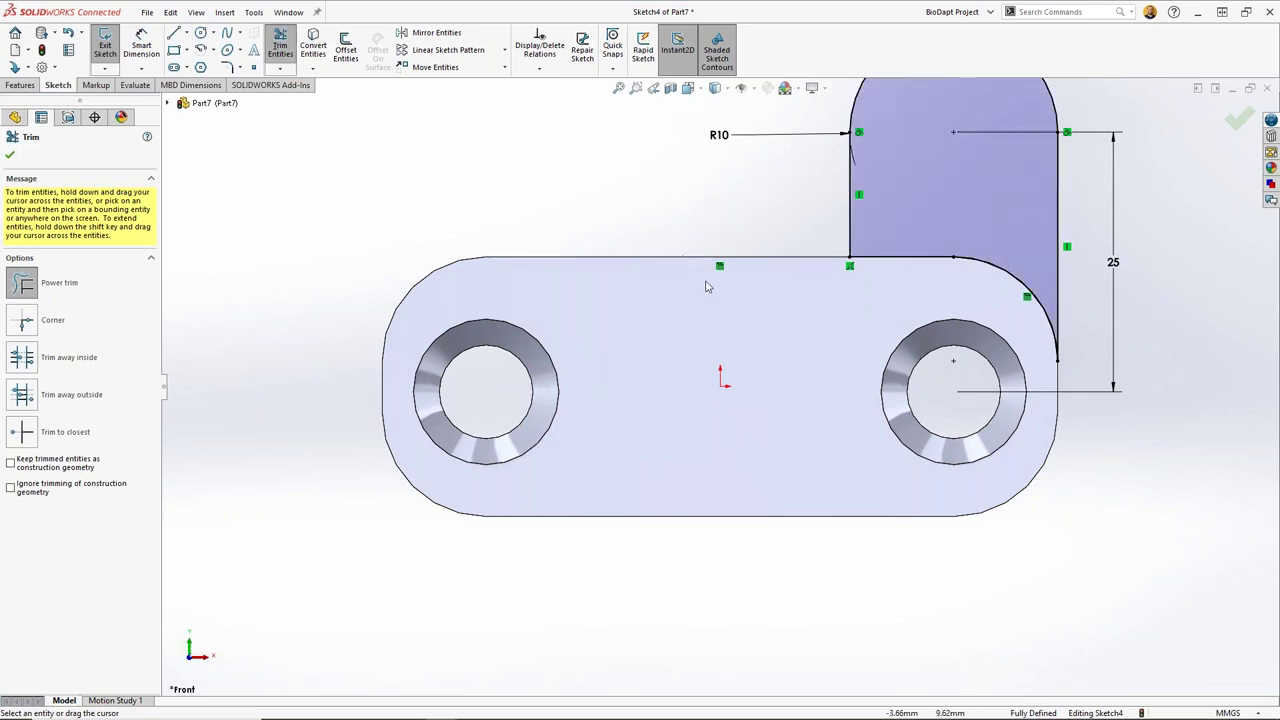
left_click(1239, 121)
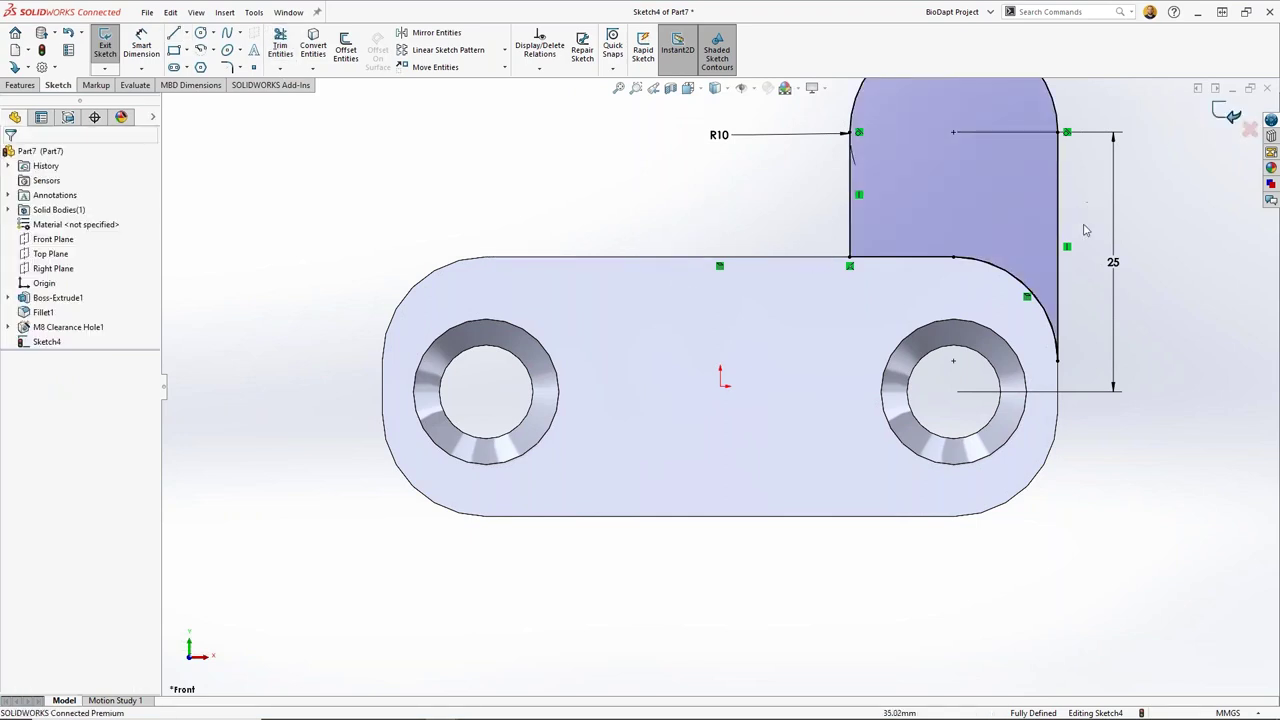
scroll(766, 240, "up", 3)
middle_click_drag(766, 240, 913, 352)
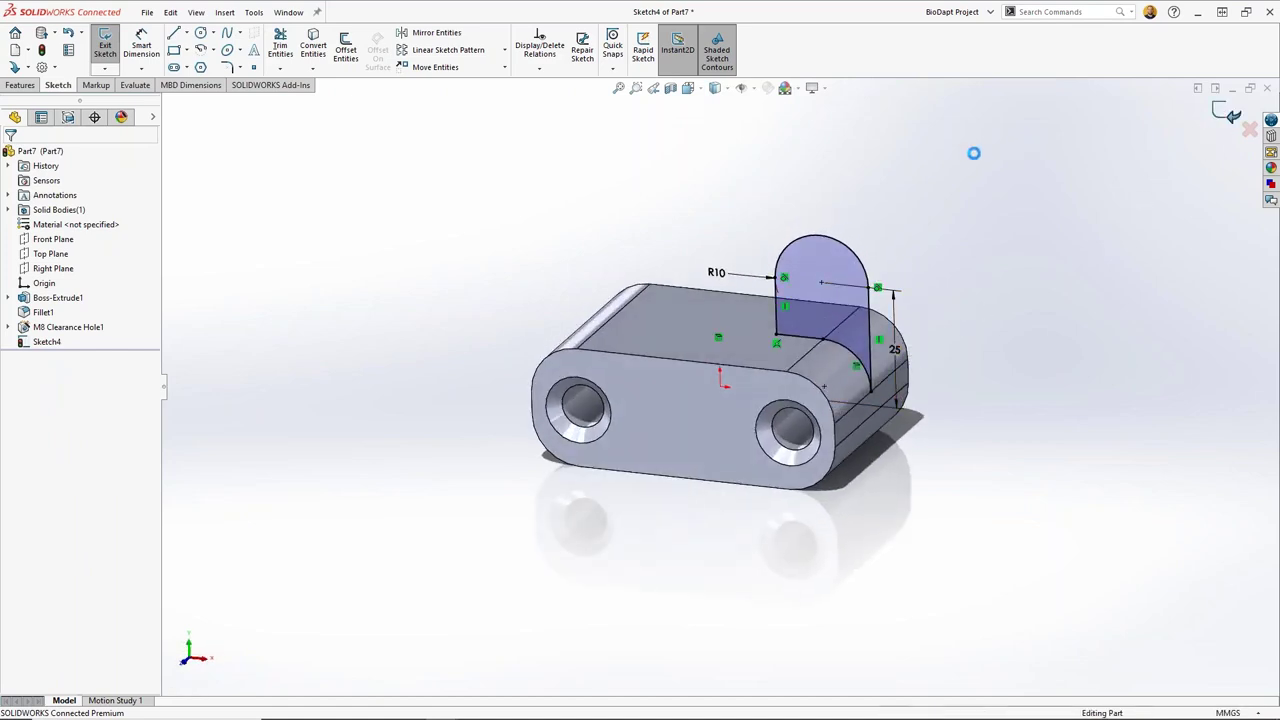
left_click(1227, 113)
Step: Extrude the arch profile 36 mm symmetrically about the Front Plane as a boss on the block
scroll(817, 259, "up", 3)
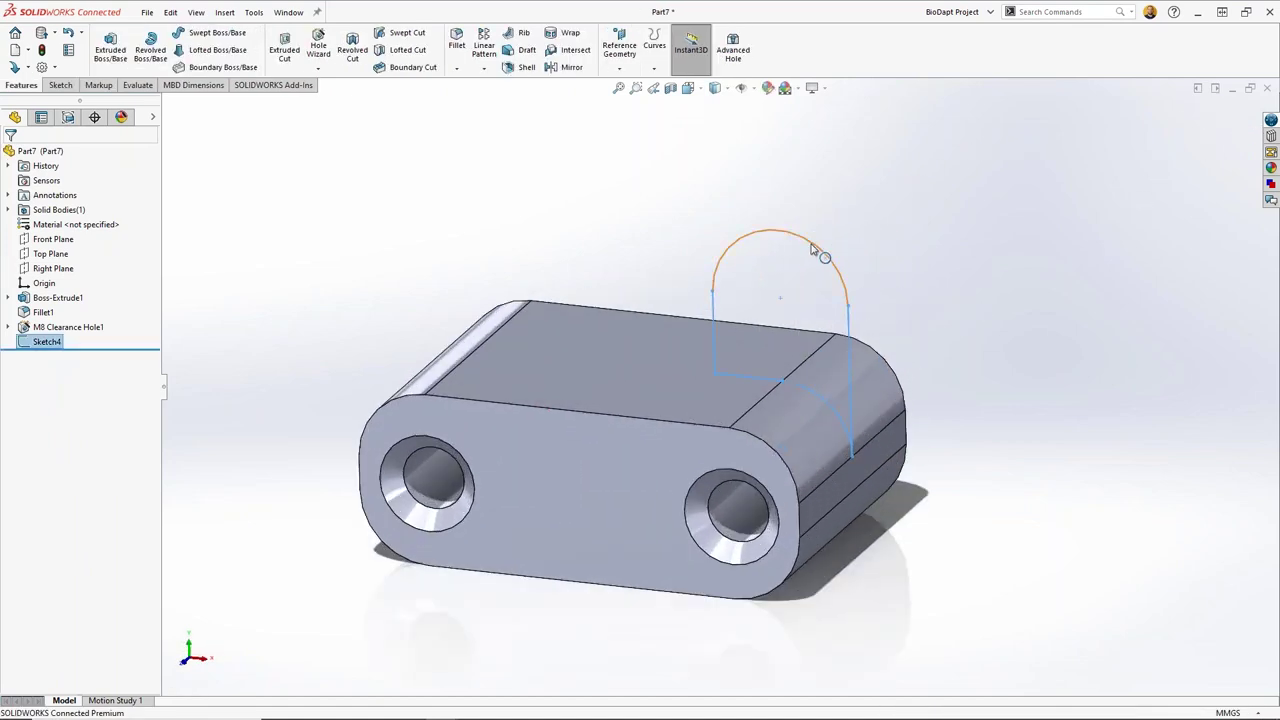
left_click(808, 251)
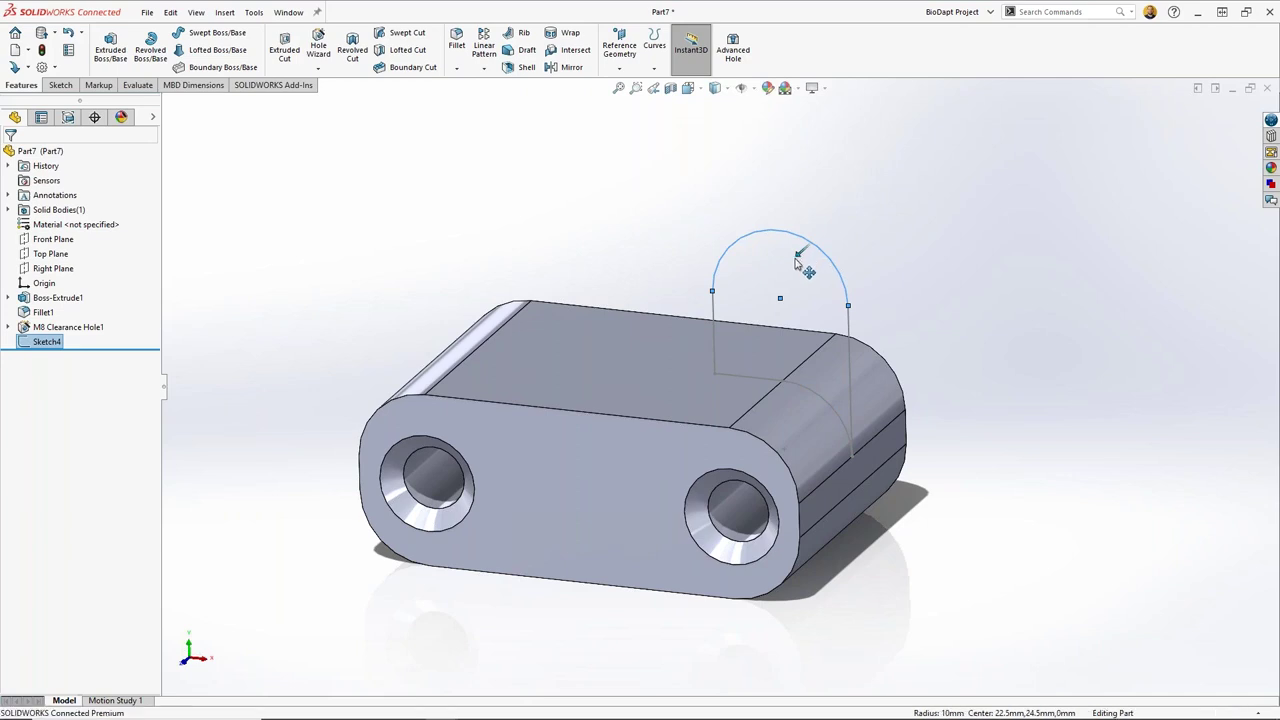
mouse_move(809, 266)
left_mouse_down()
mouse_move(757, 314)
mouse_move(771, 306)
left_mouse_up()
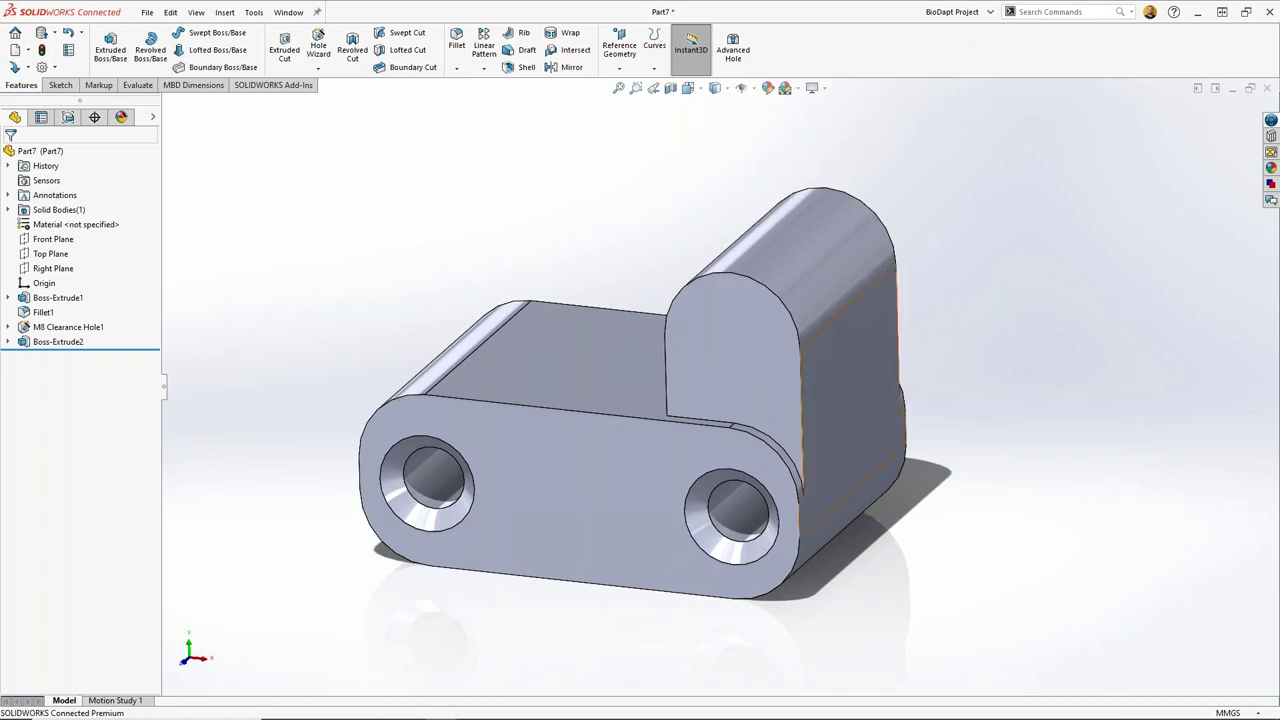
Step: Reuse the arch boss's sketch for a 14 mm mid-plane extruded cut that splits the boss into two lugs
left_click(8, 341)
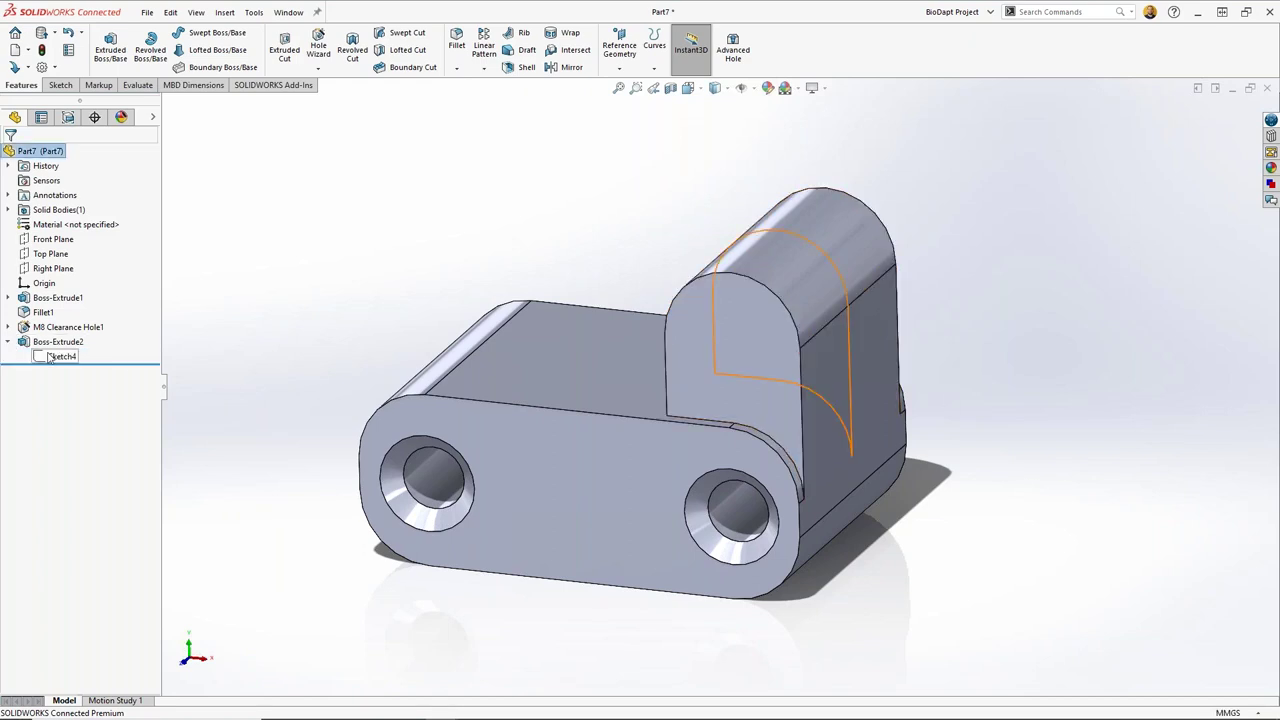
left_click(52, 356)
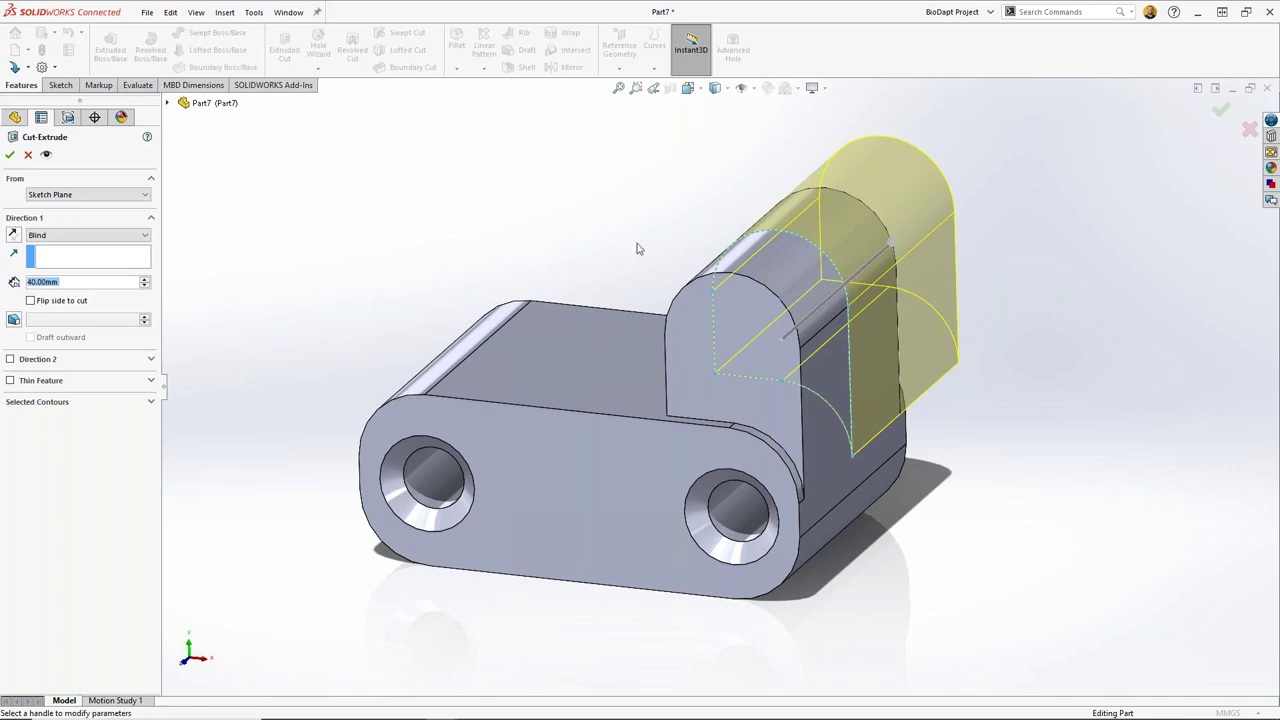
middle_click_drag(637, 248, 576, 222)
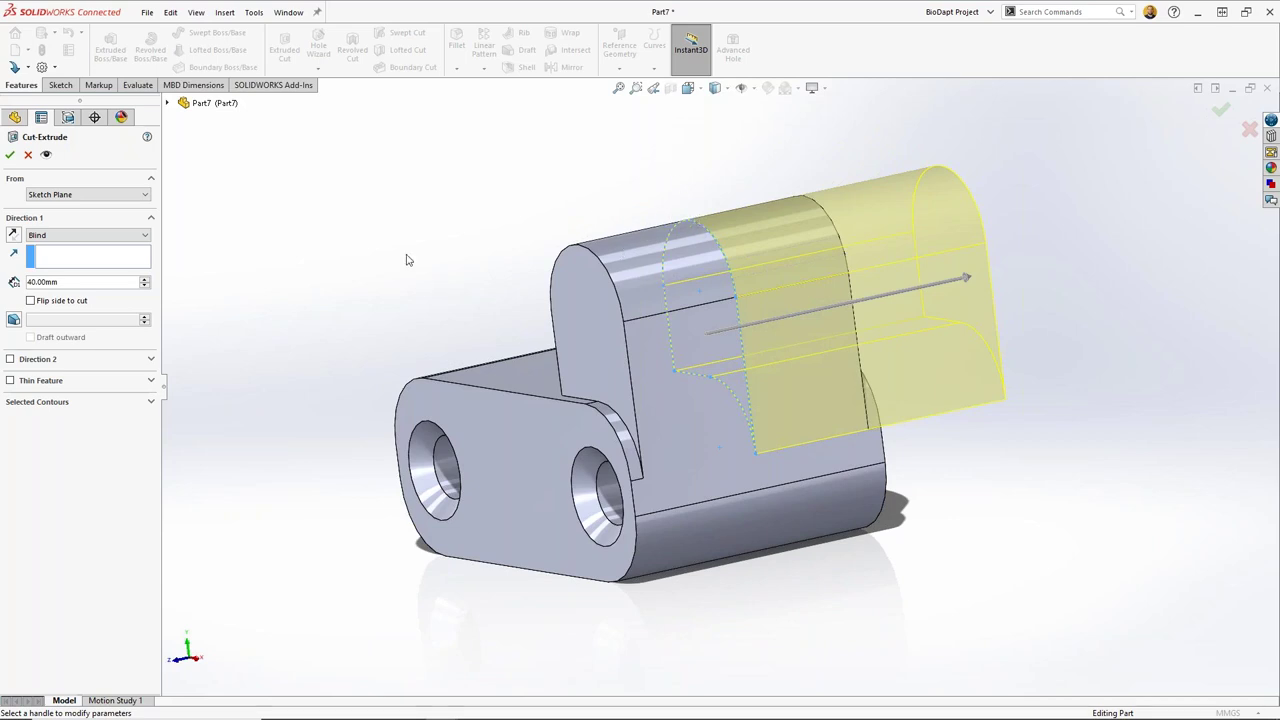
right_click(300, 227)
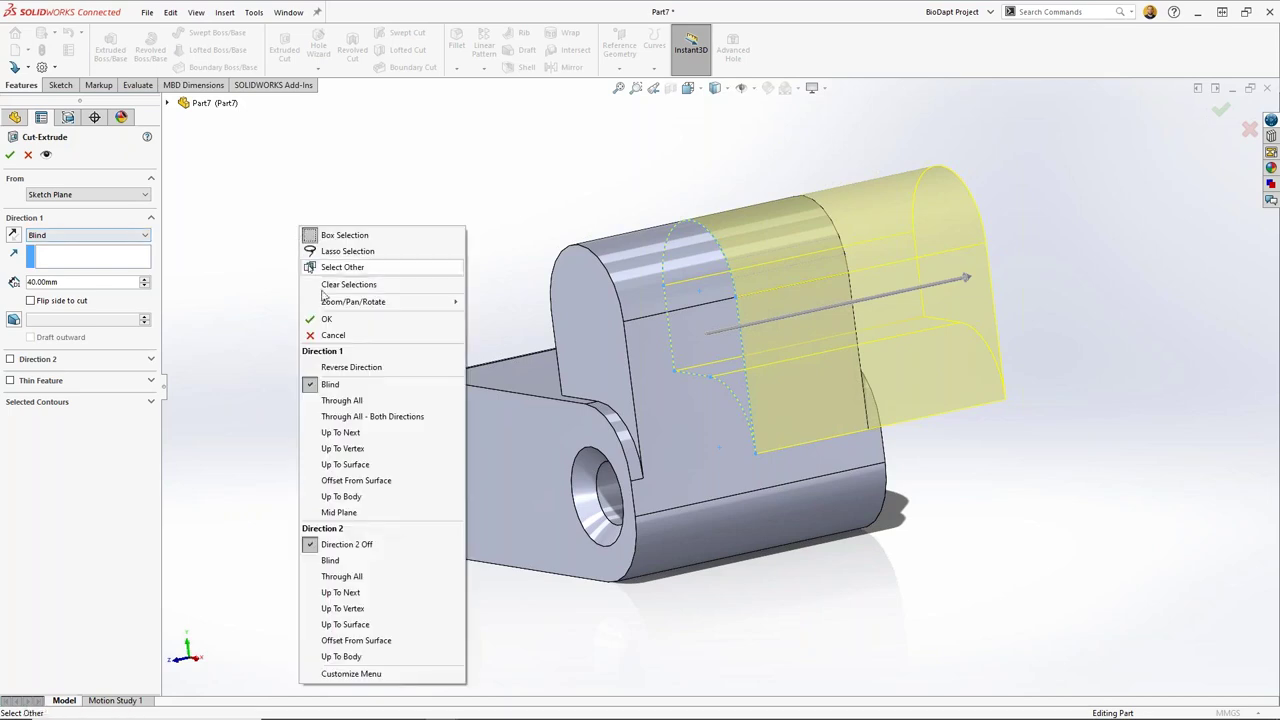
left_click(346, 516)
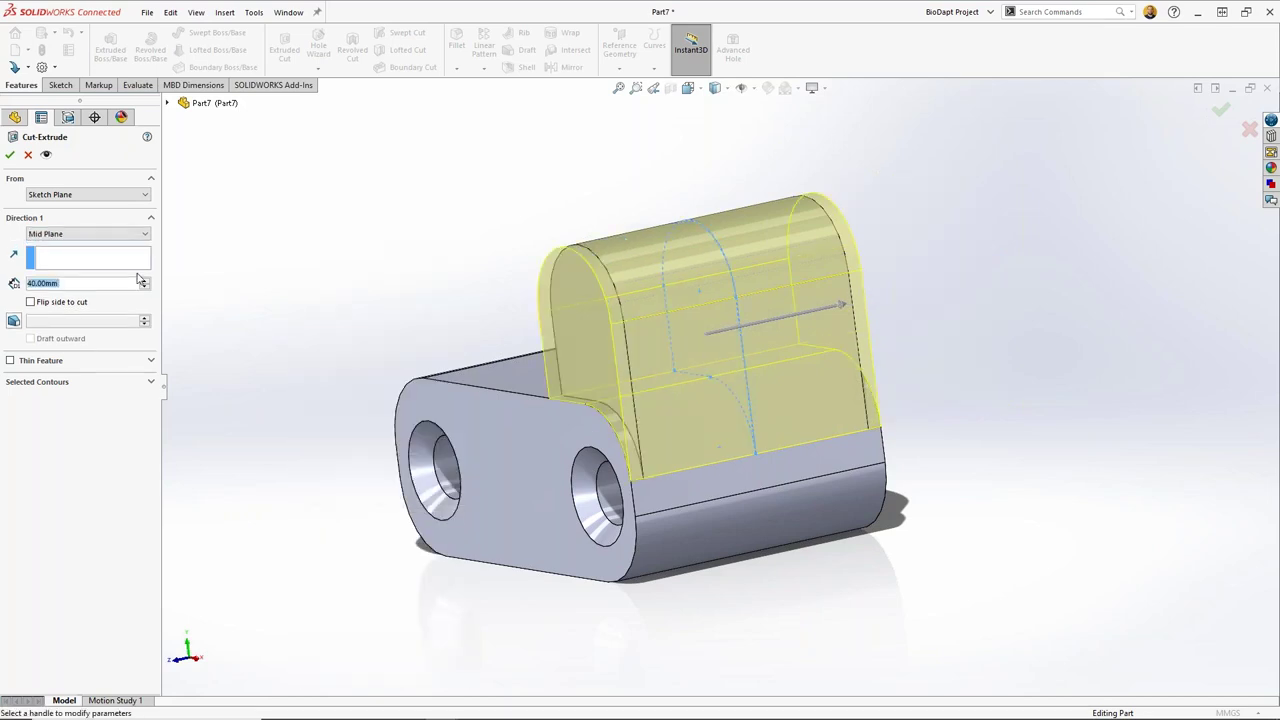
type("14")
key("Return")
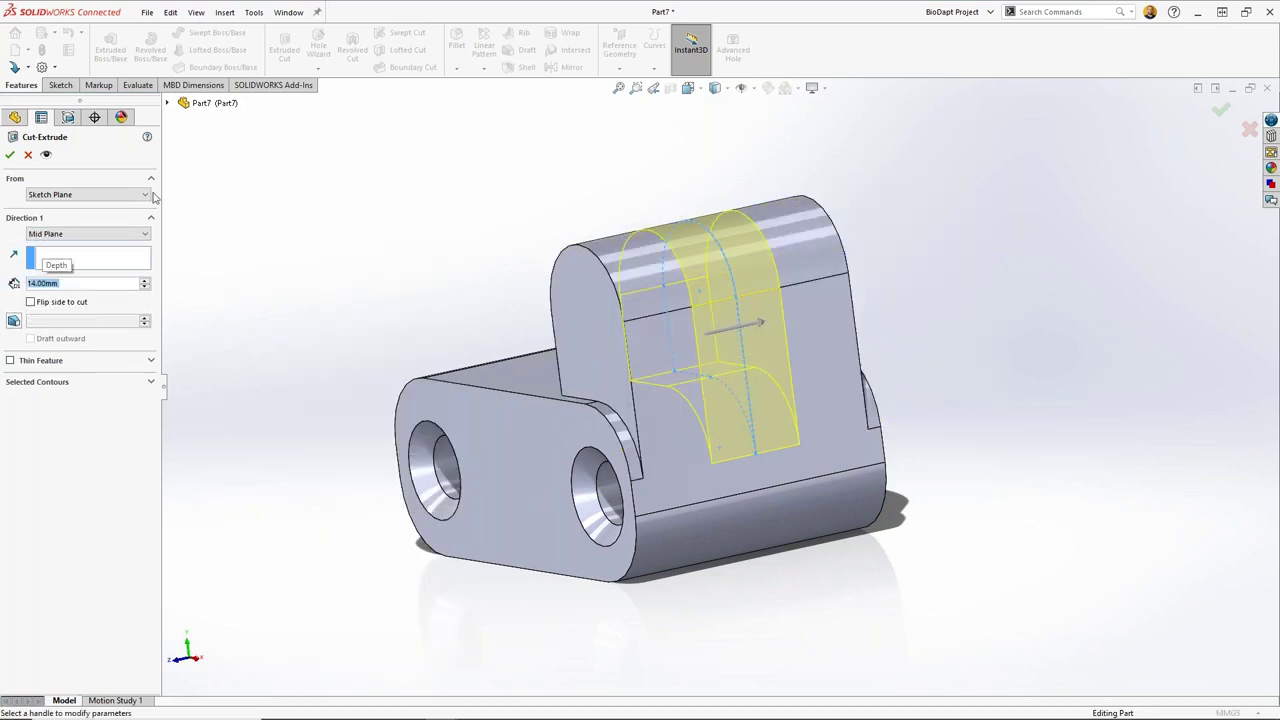
left_click(10, 156)
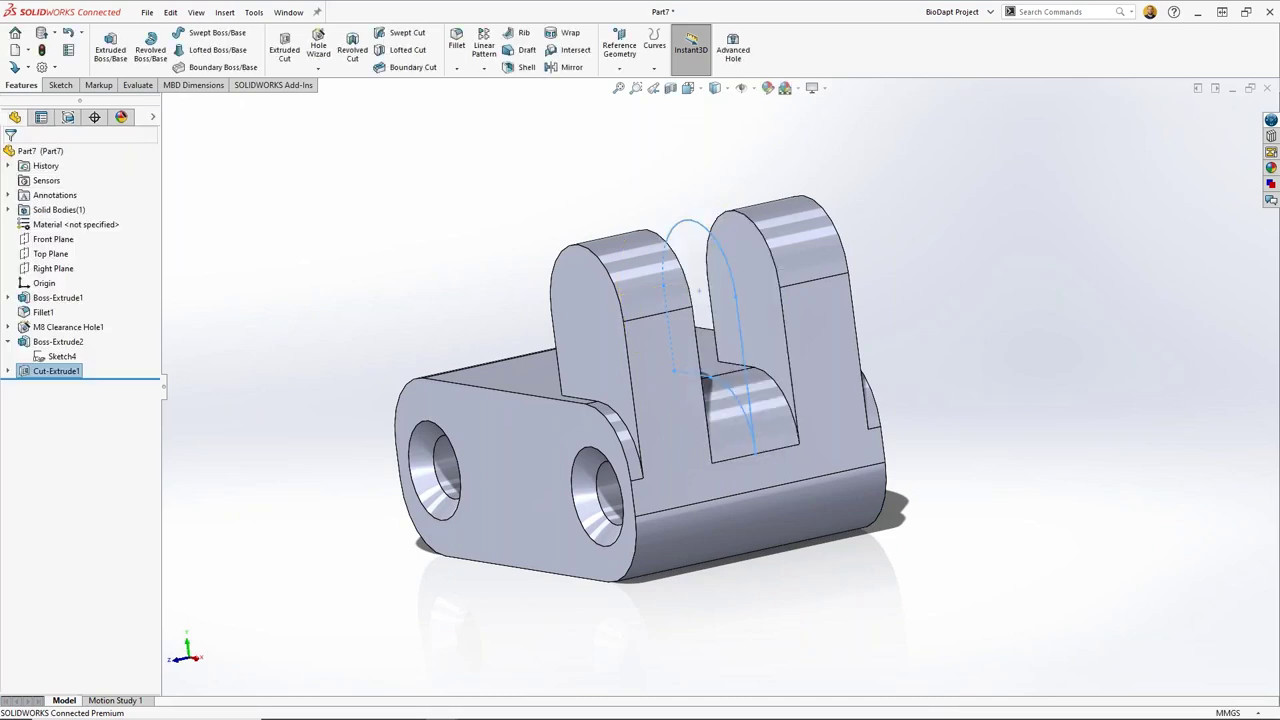
Step: Set up an Advanced Hole between the outer faces of the two lugs using the M6 Shoulder Screw hole favorite
middle_click_drag(859, 393, 888, 365)
left_click(888, 365)
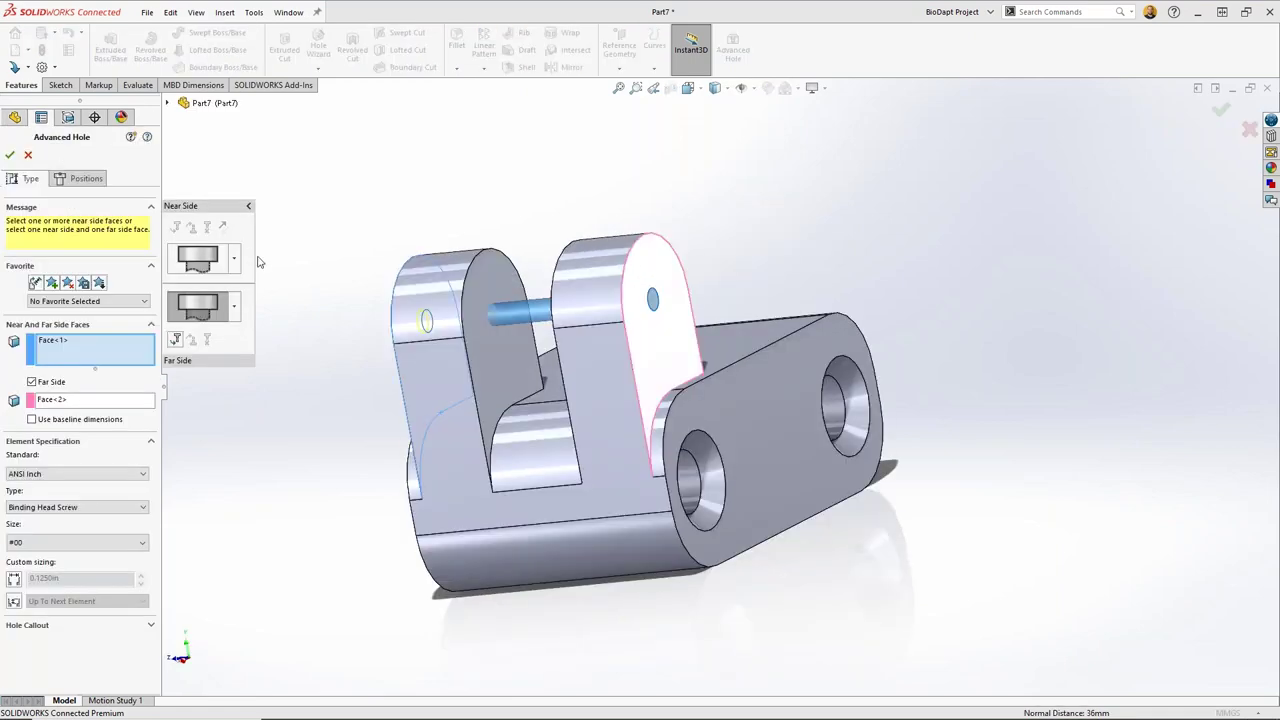
key("ctrl+7")
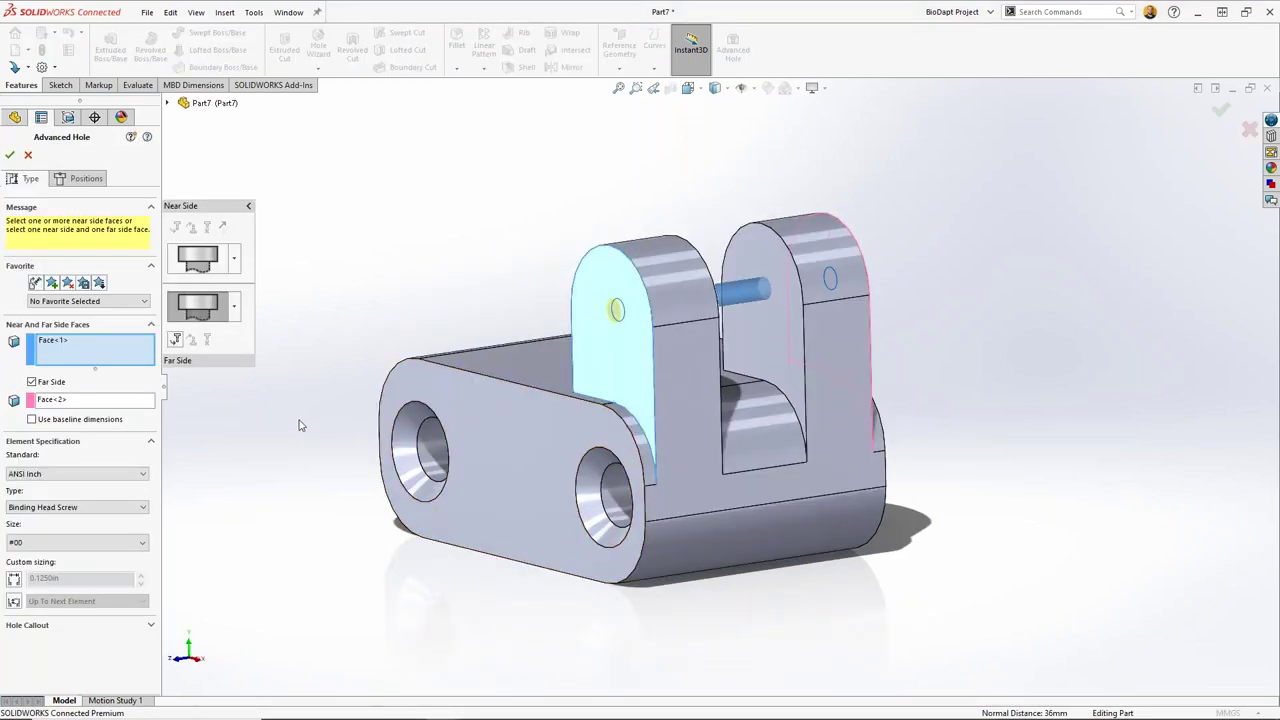
left_click(235, 258)
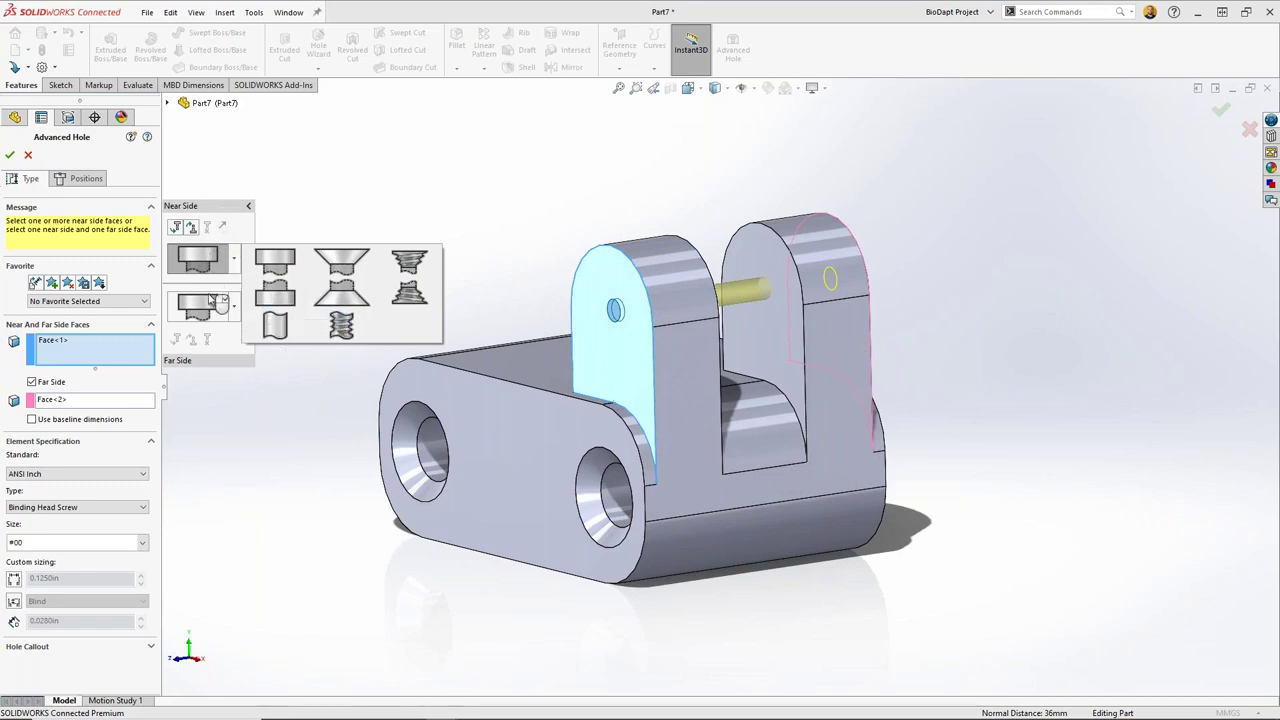
left_click(141, 305)
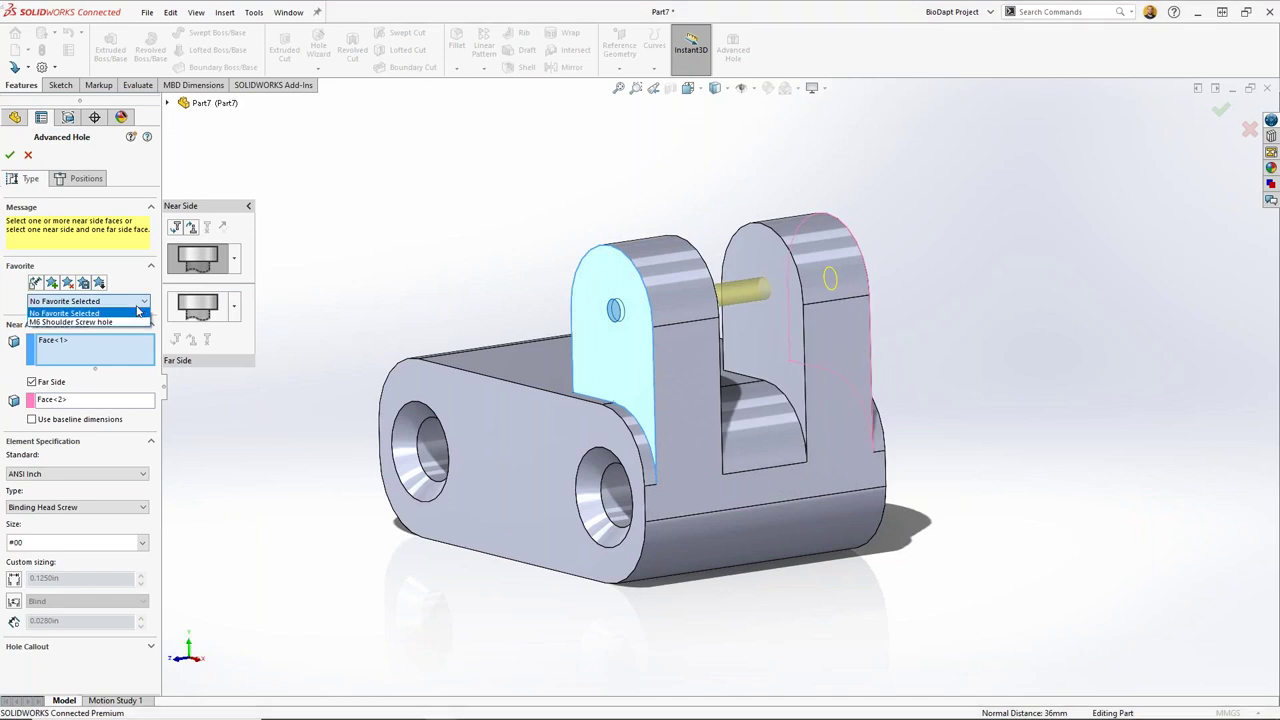
left_click(77, 323)
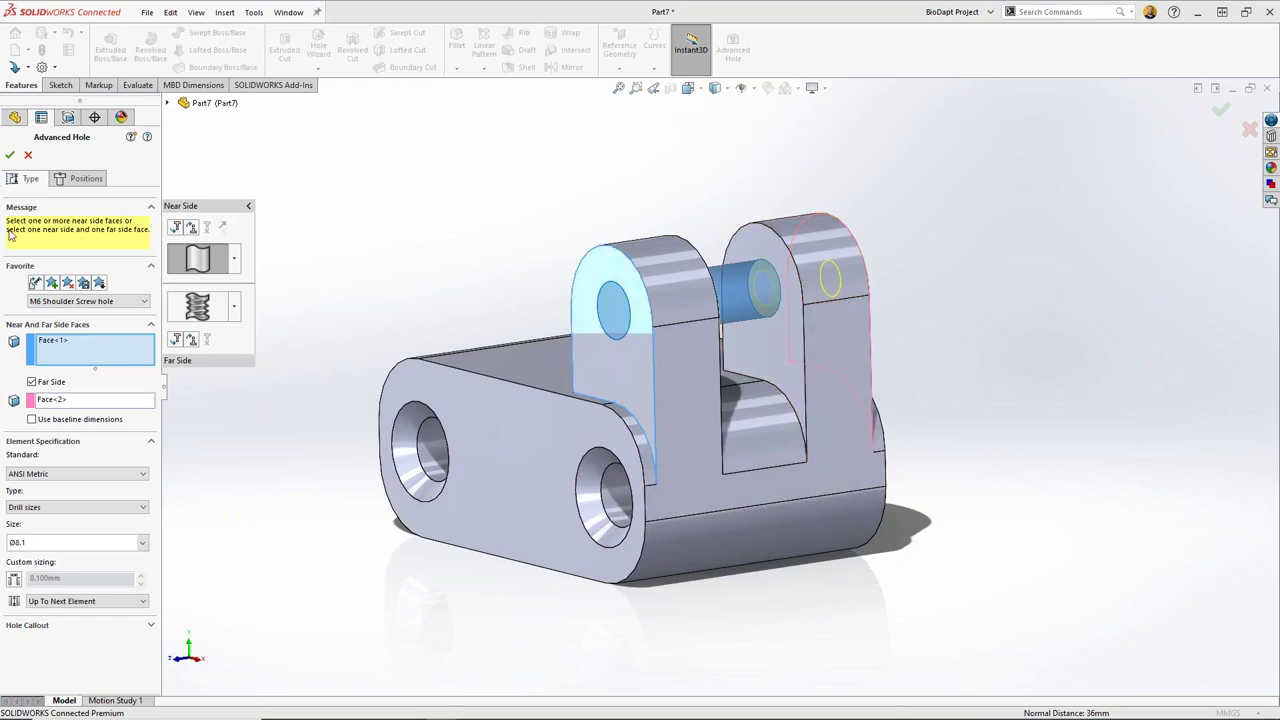
Step: Position the shoulder screw hole at the centre of the lug's rounded end and finish the hole feature
left_click(10, 155)
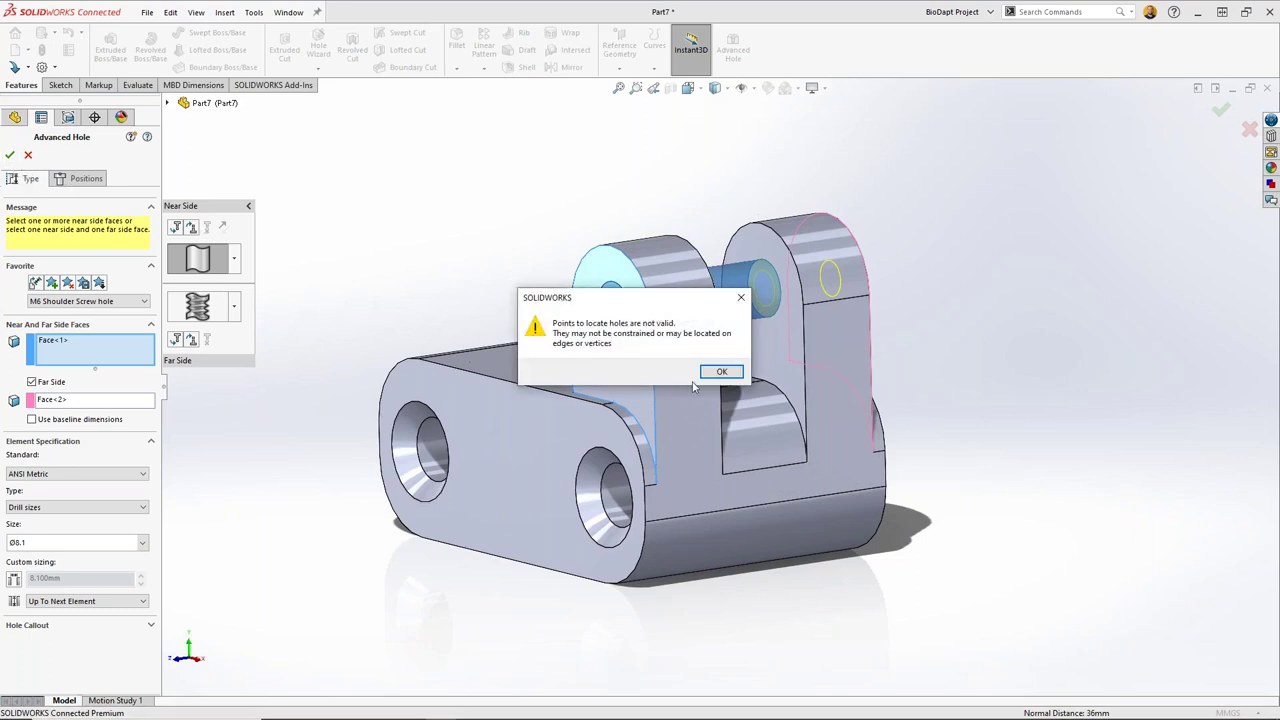
left_click(724, 372)
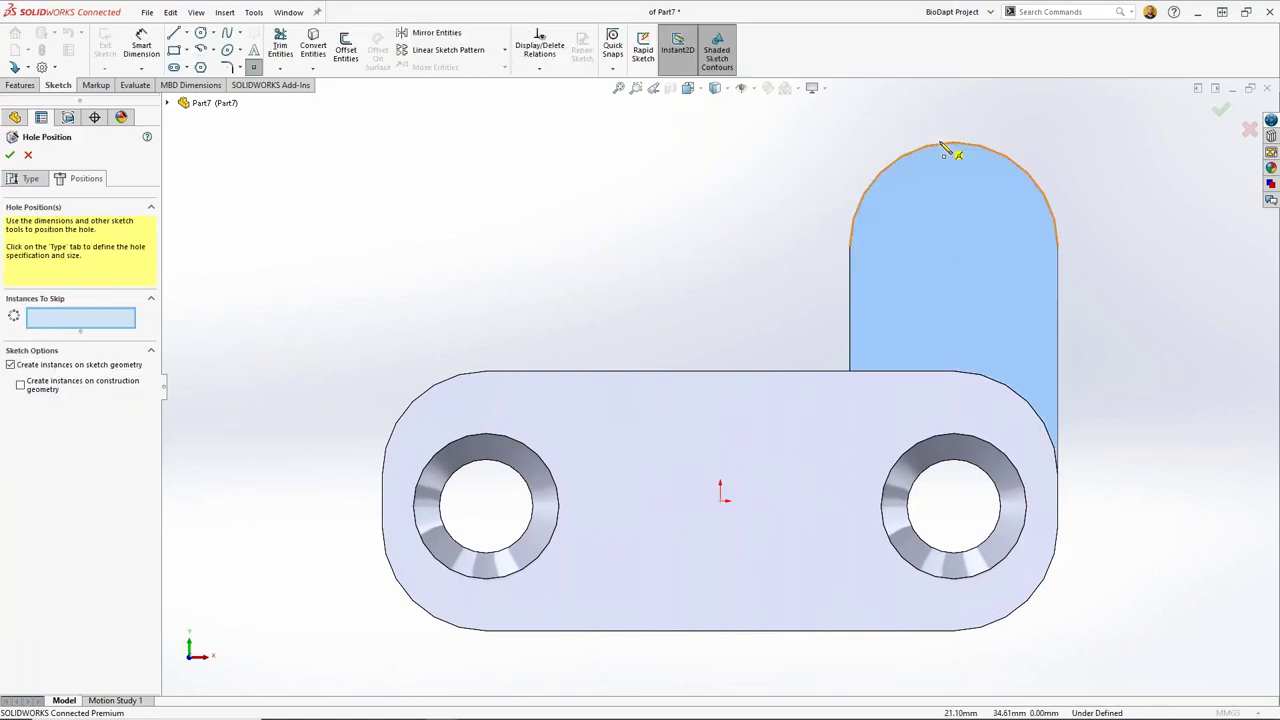
left_click(954, 247)
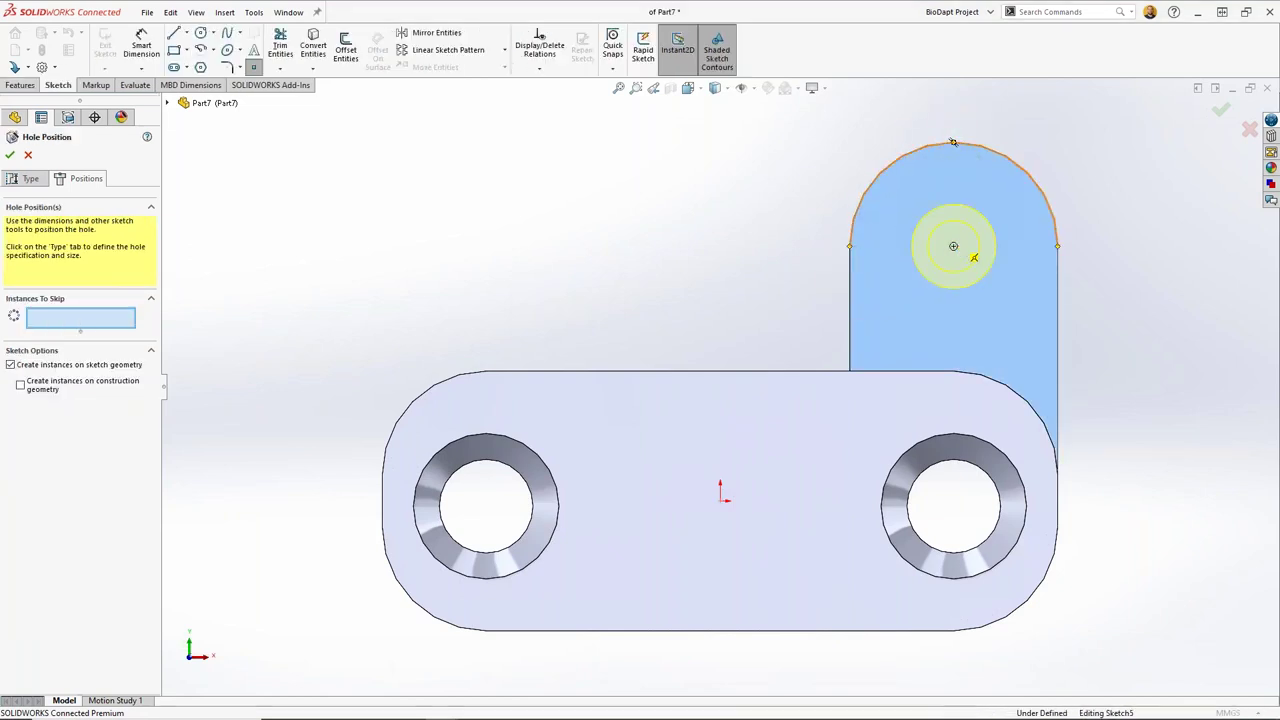
left_click(955, 249)
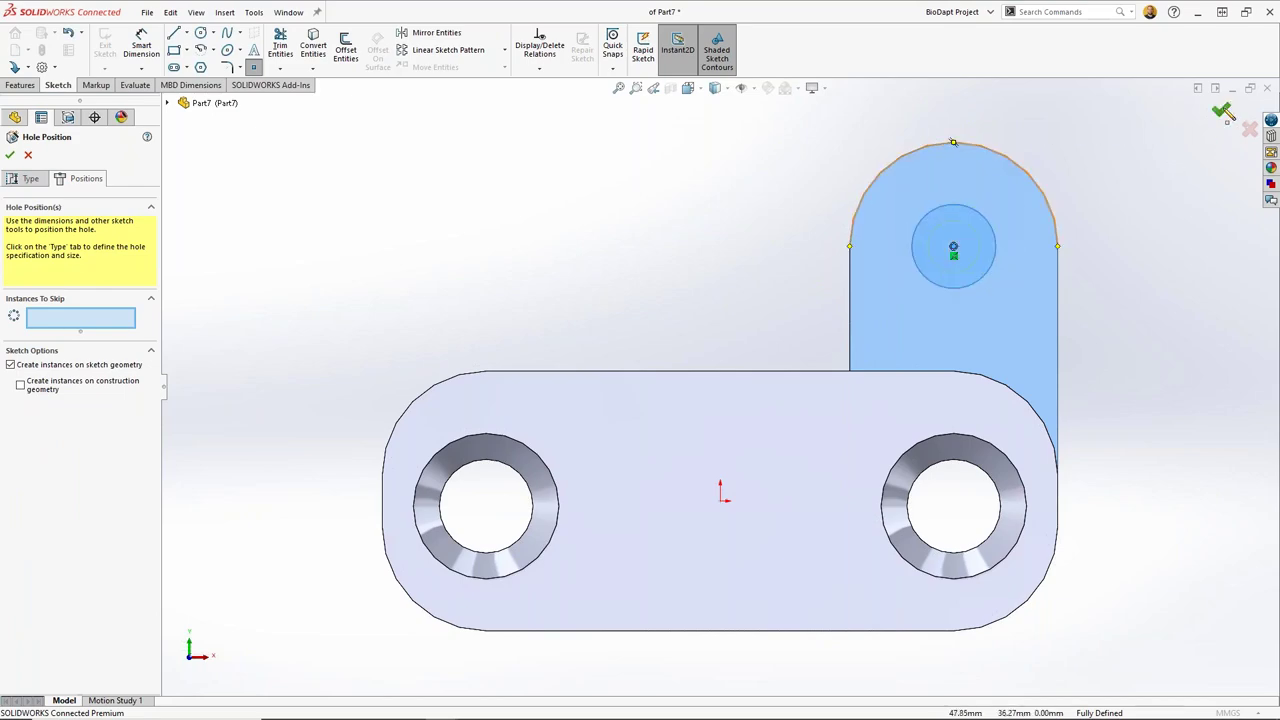
key("Return")
middle_click_drag(934, 314, 1019, 427)
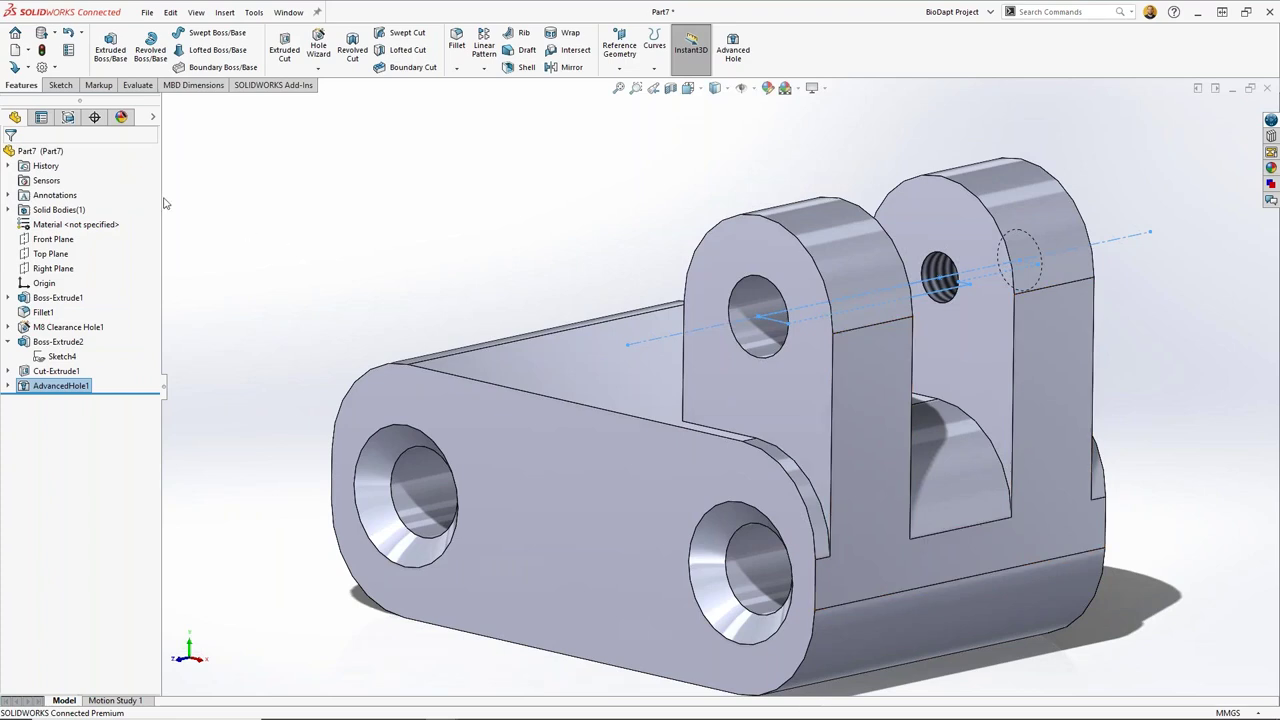
Step: Assign 6061 Alloy as the bracket part's material
right_click(64, 224)
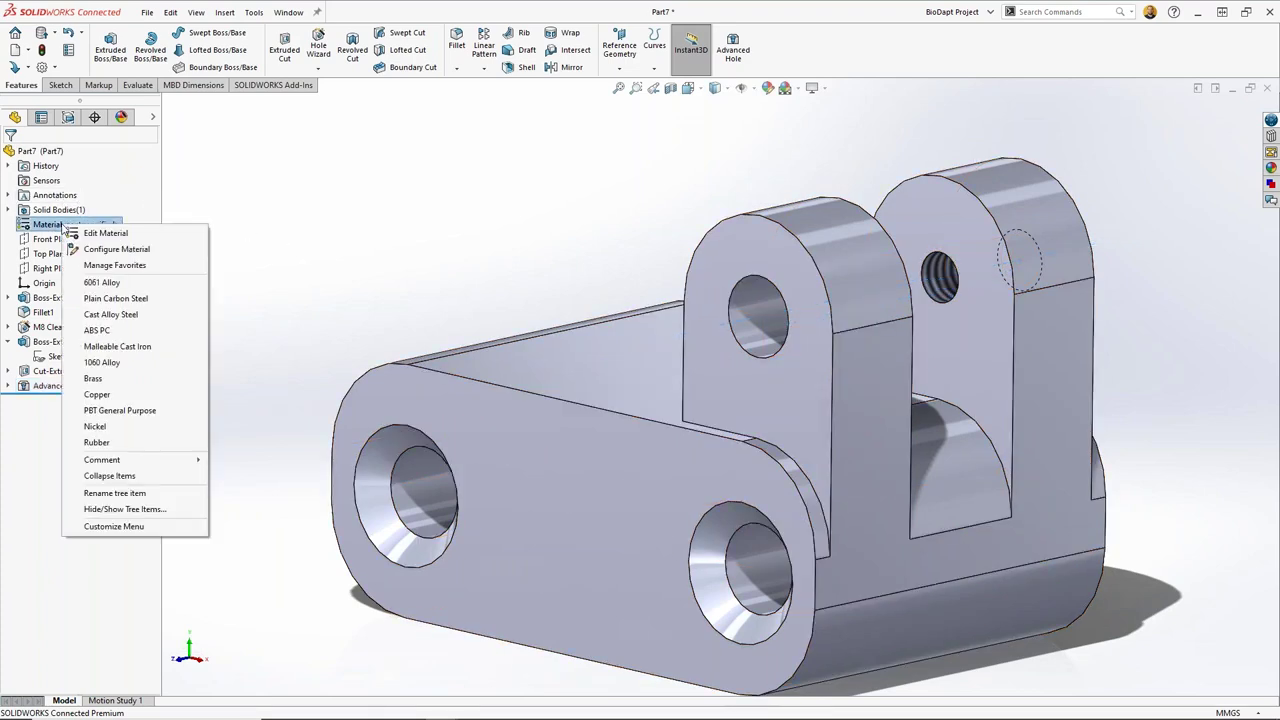
left_click(102, 283)
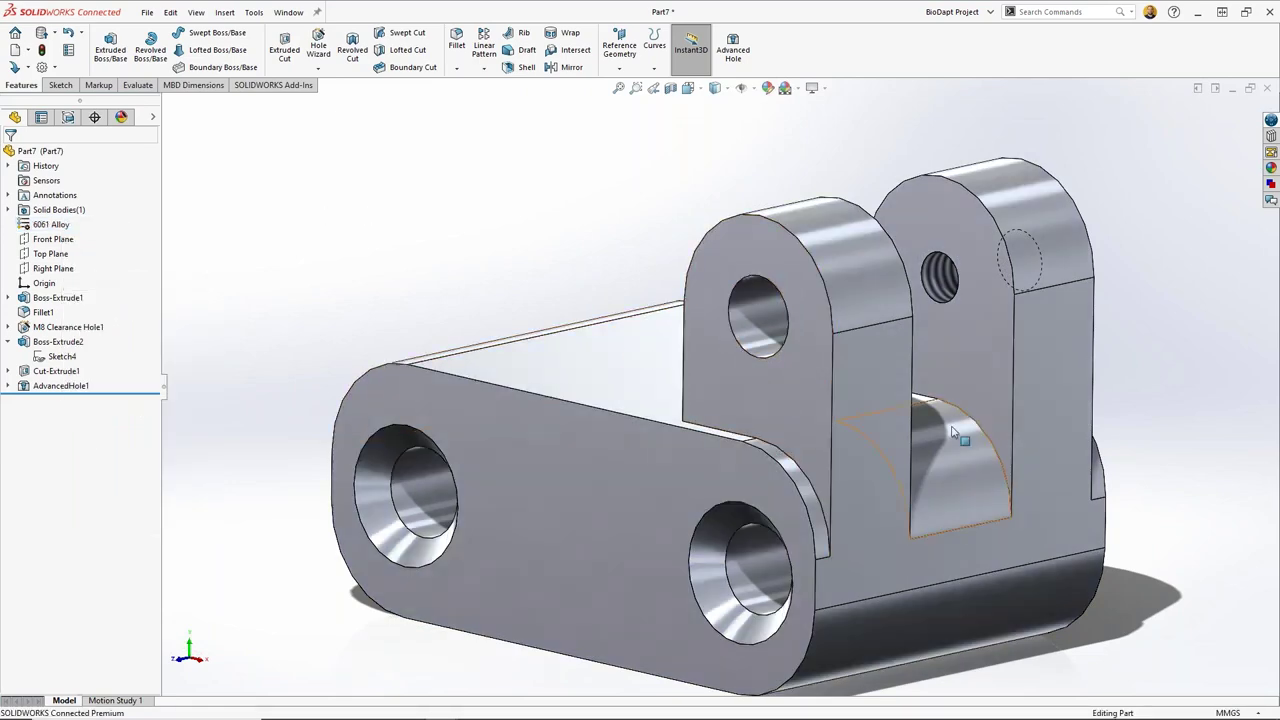
middle_click_drag(955, 432, 874, 437)
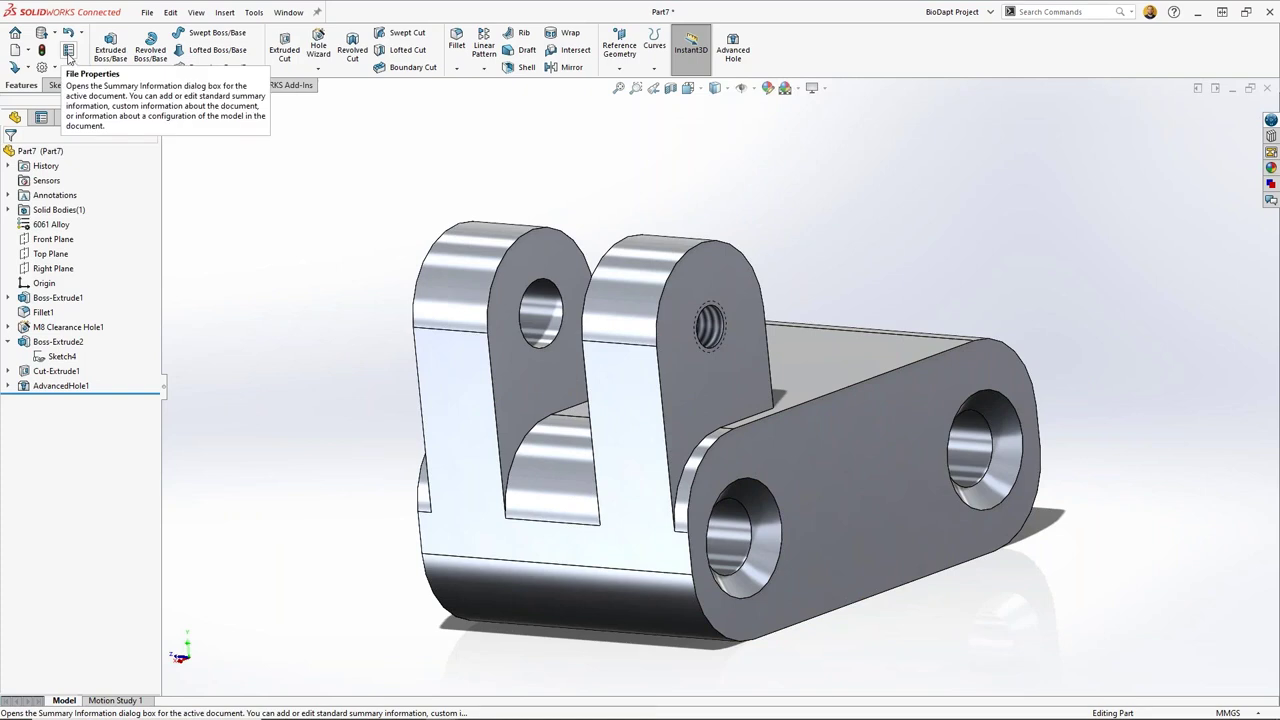
Step: Fill in the part's file properties with description LOWER BRACKET, number 17-900 and the drafter's initials, leaving the drawn date empty
left_click(68, 52)
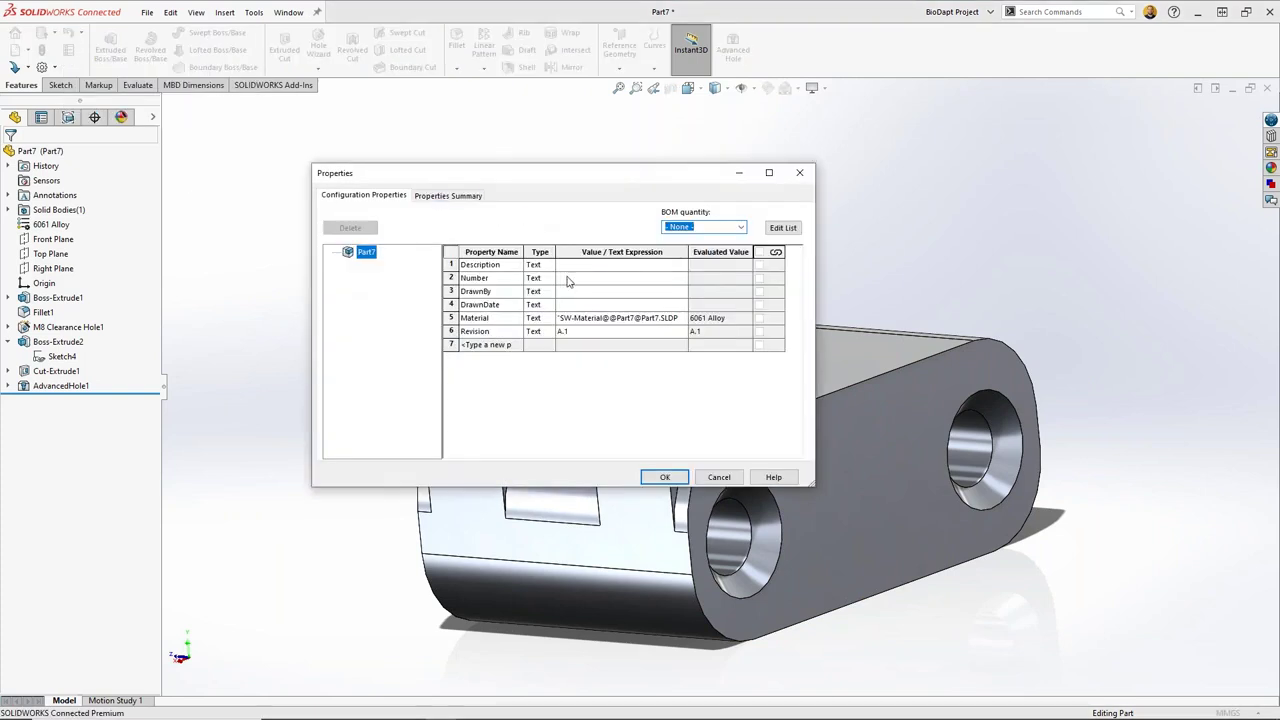
left_click(585, 265)
type("LOWER BRACKET")
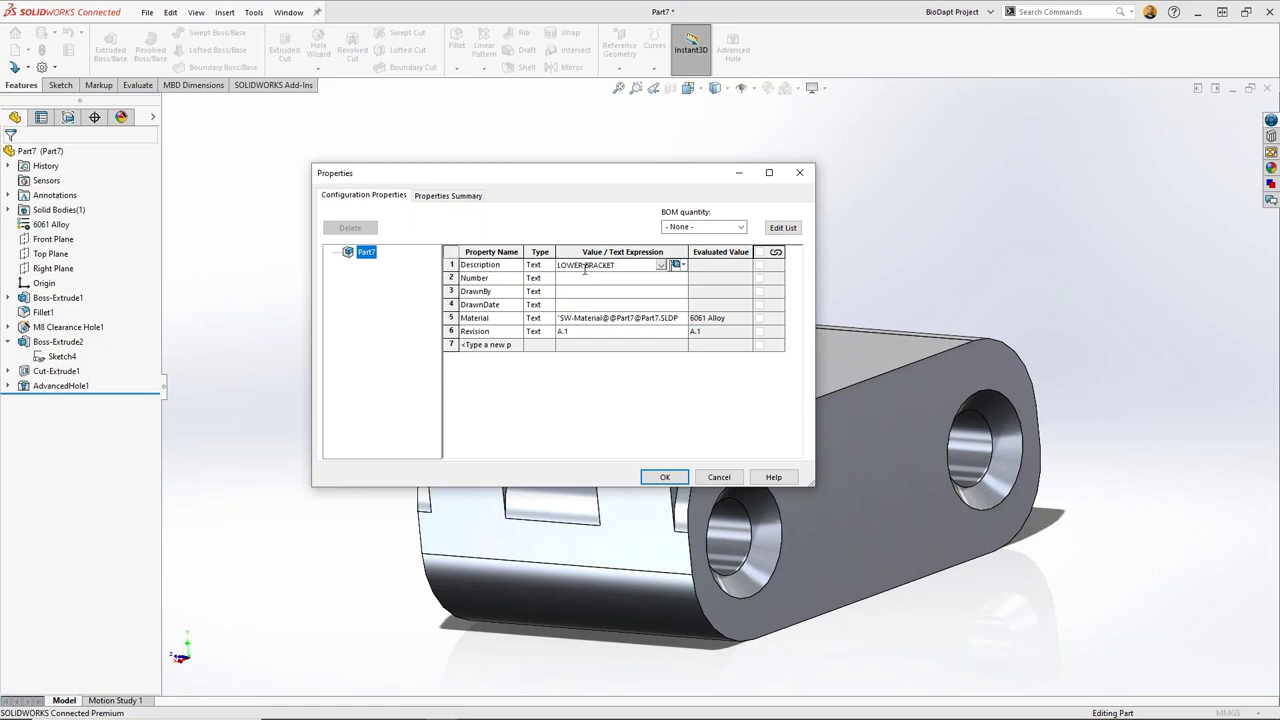
left_click(579, 278)
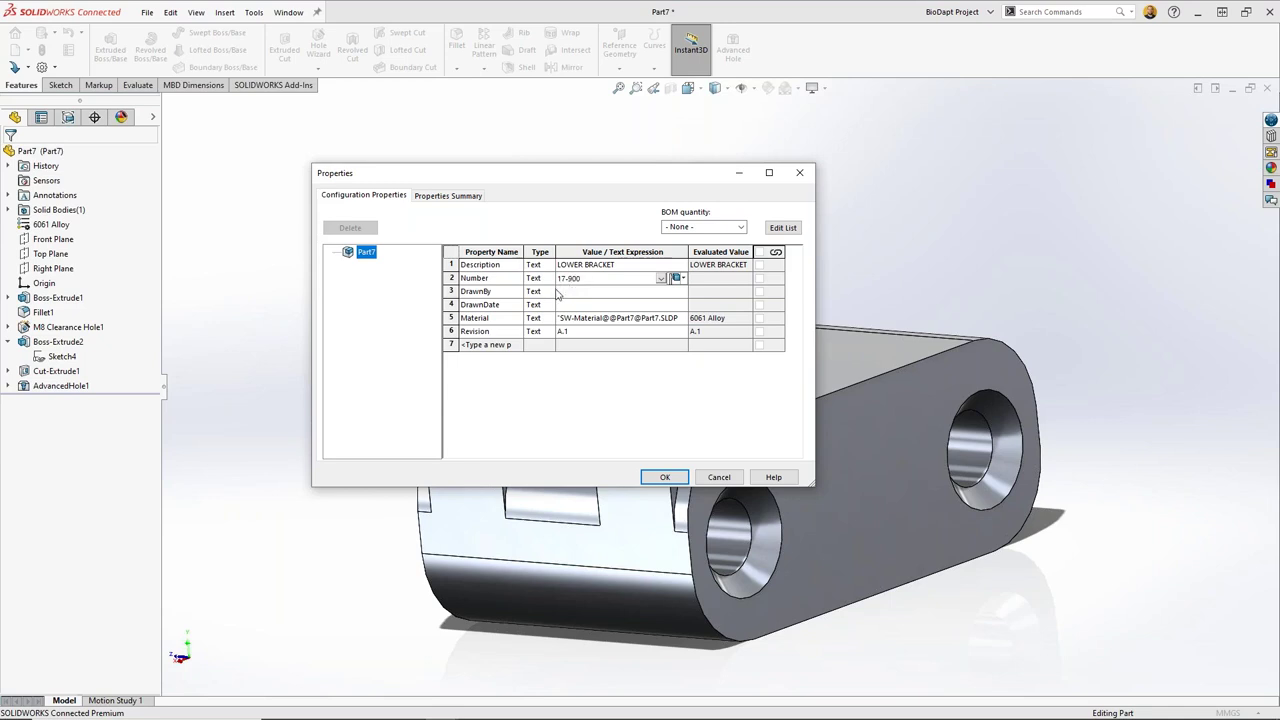
left_click(564, 292)
type("SM")
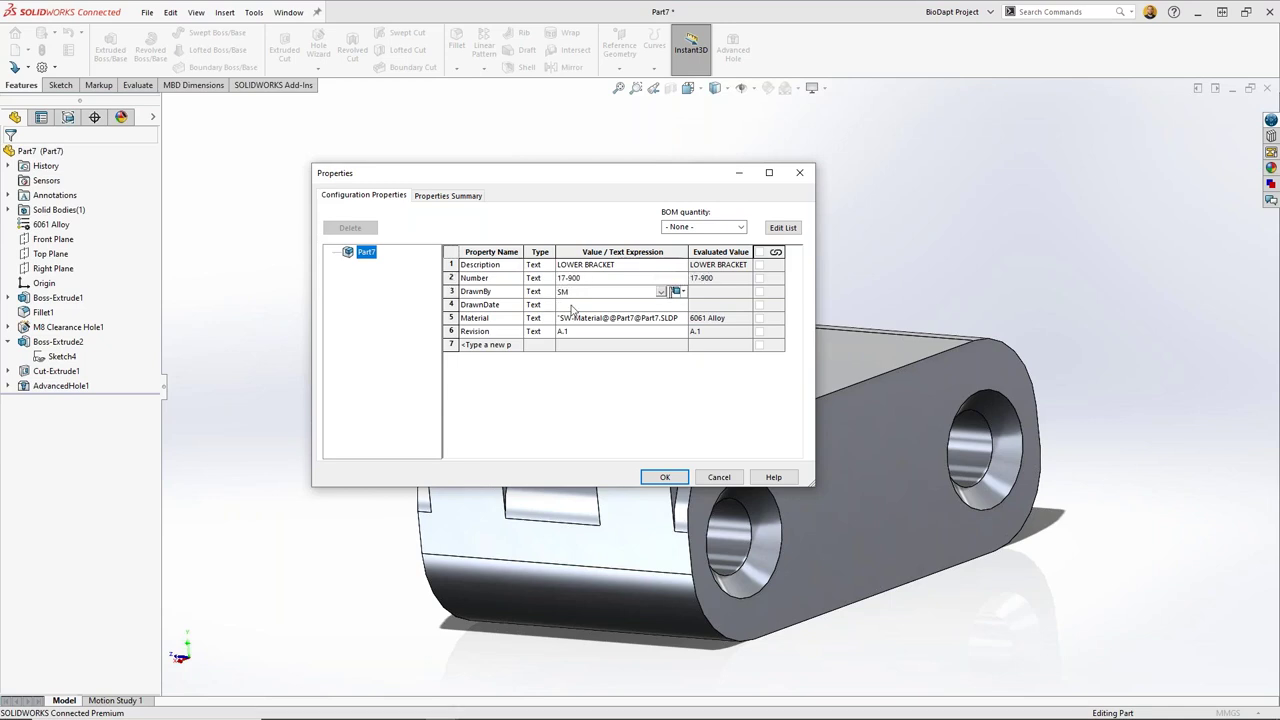
left_click(573, 306)
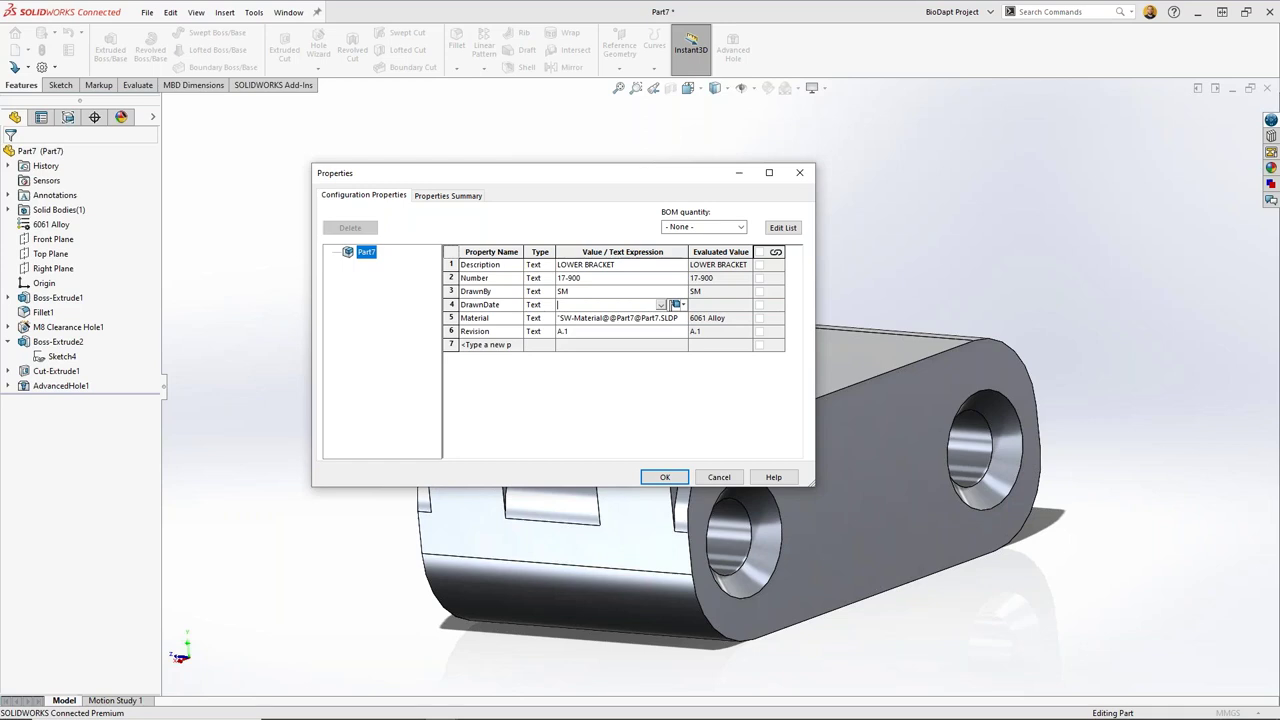
left_click(665, 477)
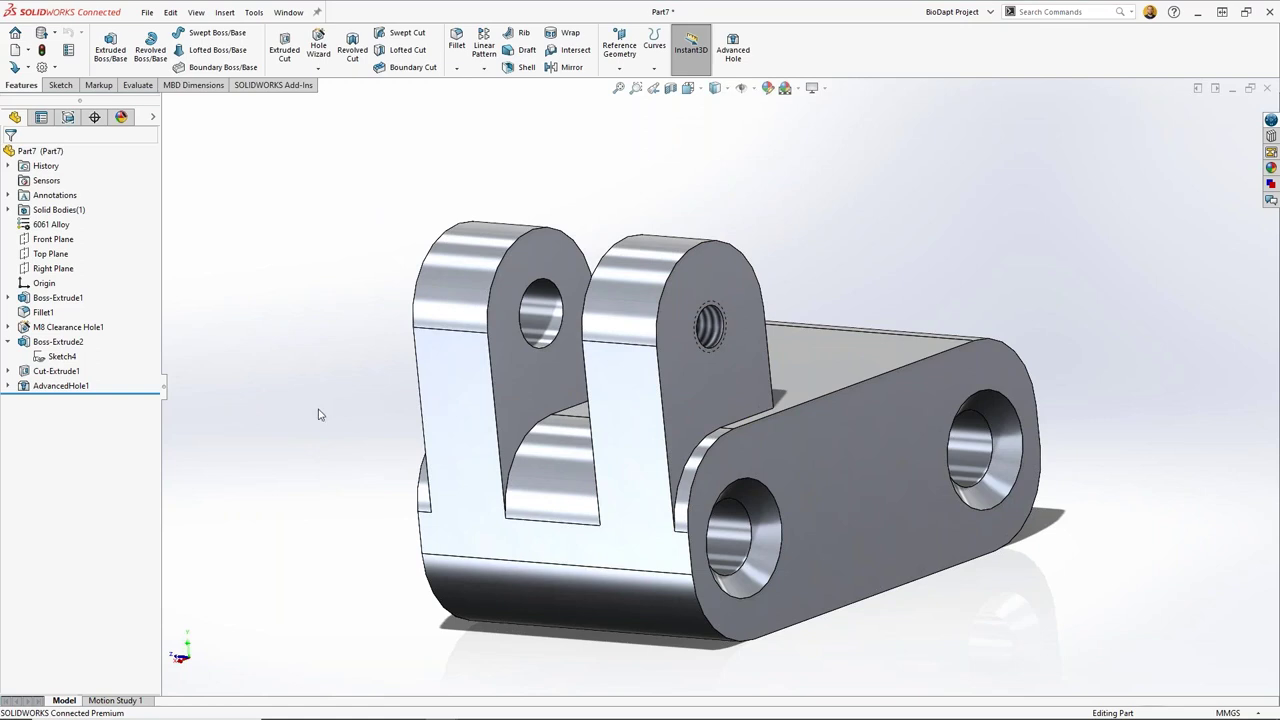
Step: Save the new bracket part to the BioDapt Project collaborative space under the name 17-900
middle_click_drag(322, 413, 395, 381)
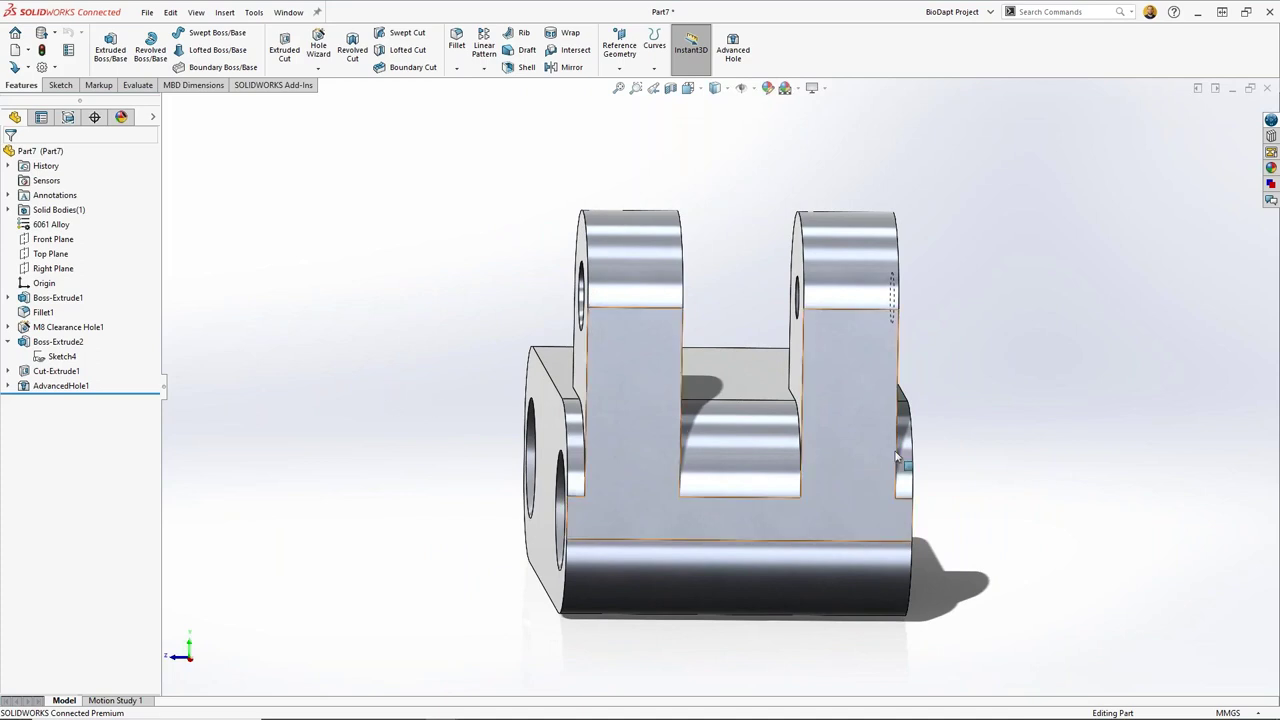
middle_click_drag(931, 472, 875, 473)
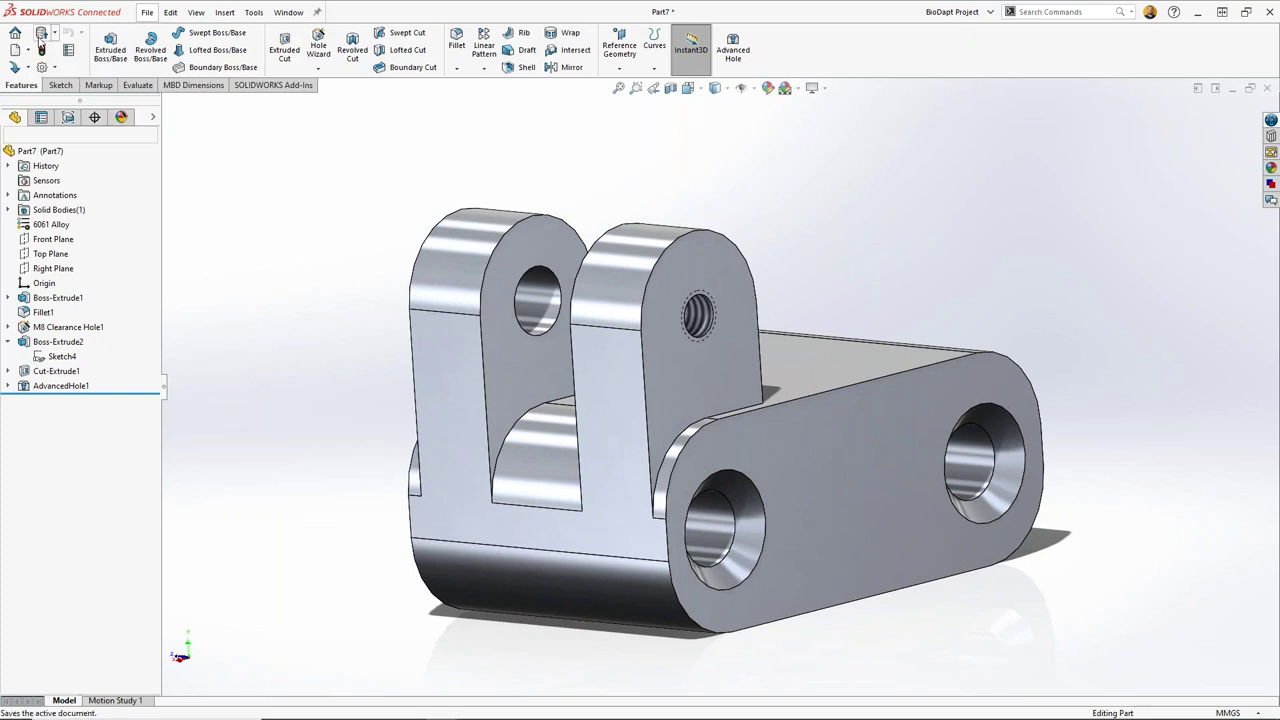
left_click(41, 34)
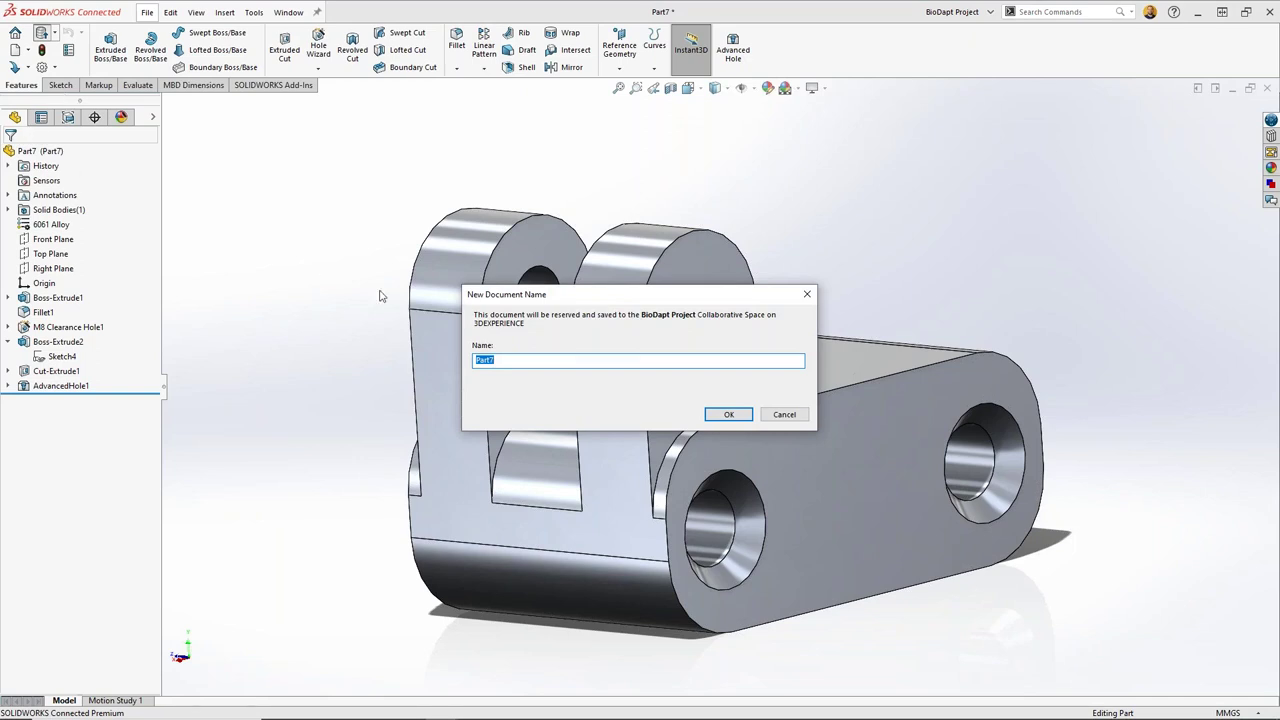
left_click_drag(593, 298, 606, 249)
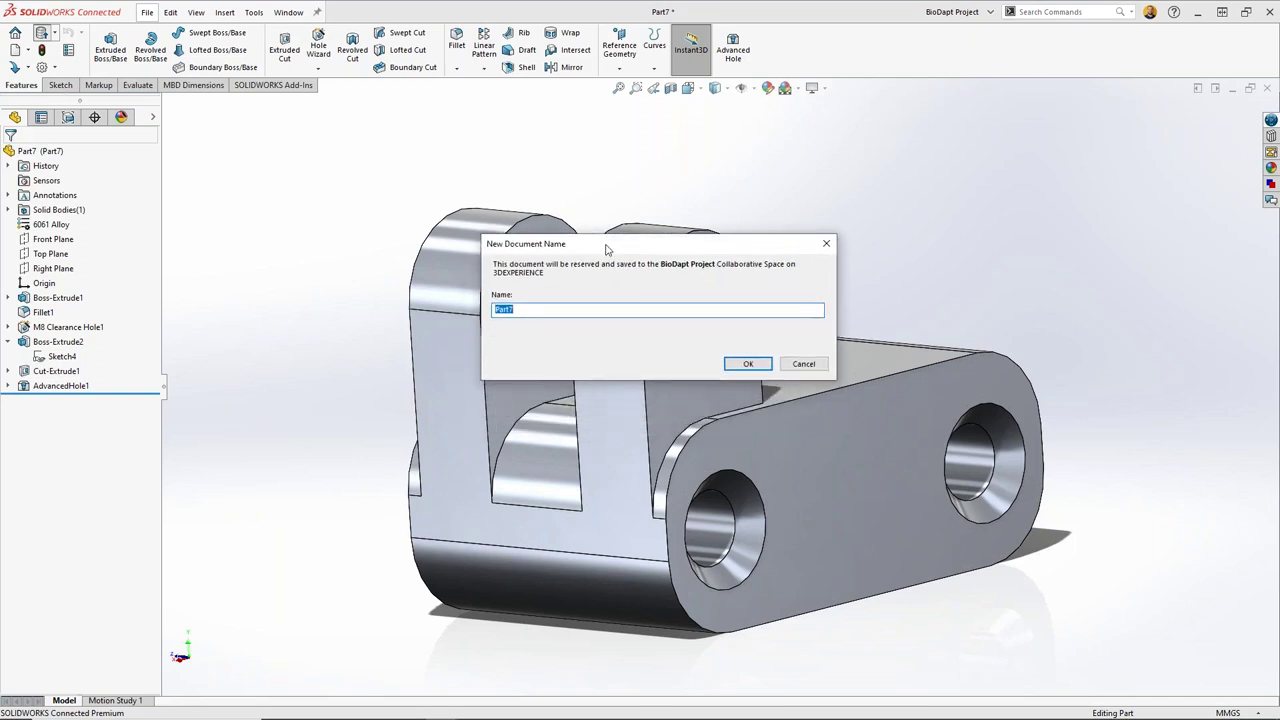
type("17-900")
left_click(748, 364)
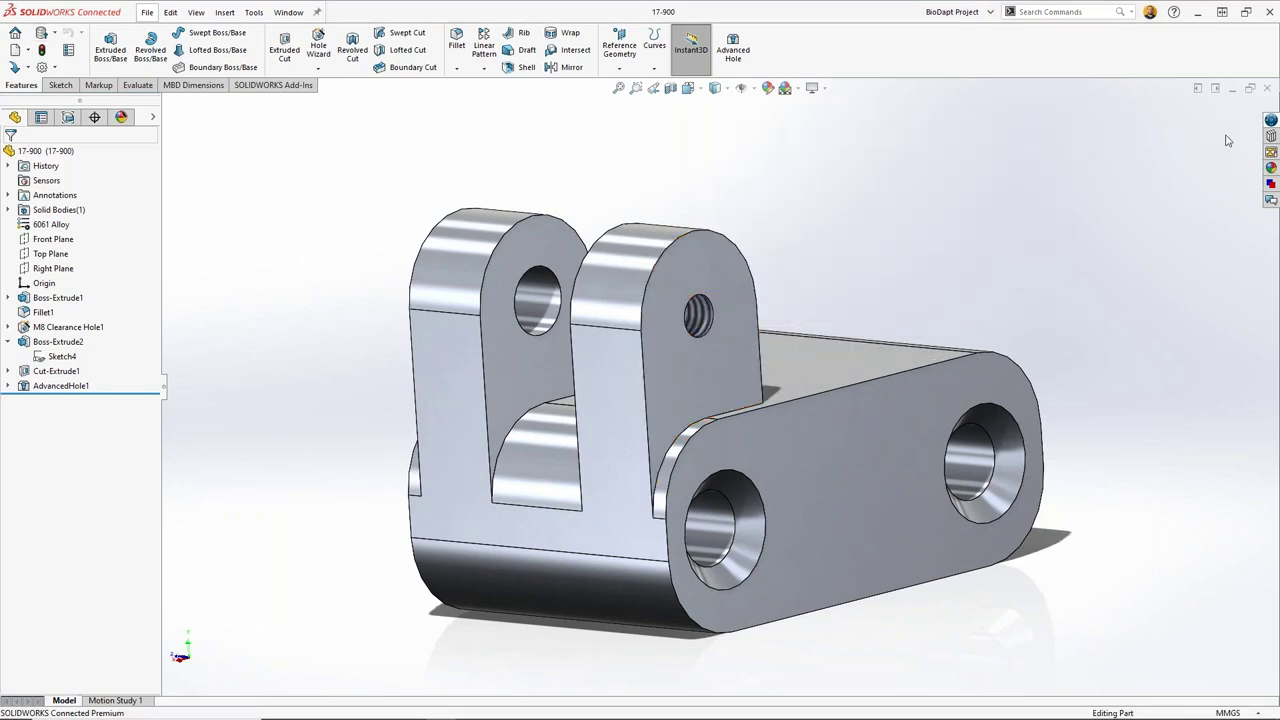
middle_click_drag(490, 520, 1000, 505)
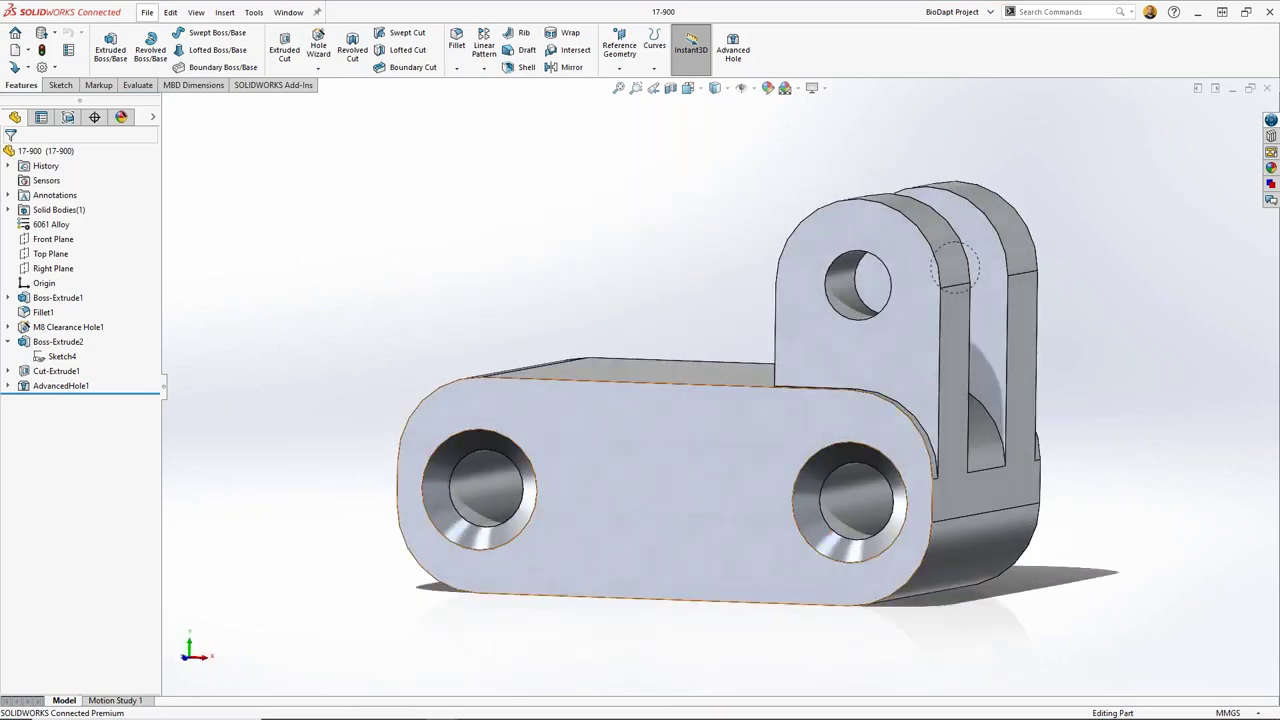
middle_click_drag(883, 182, 1073, 400)
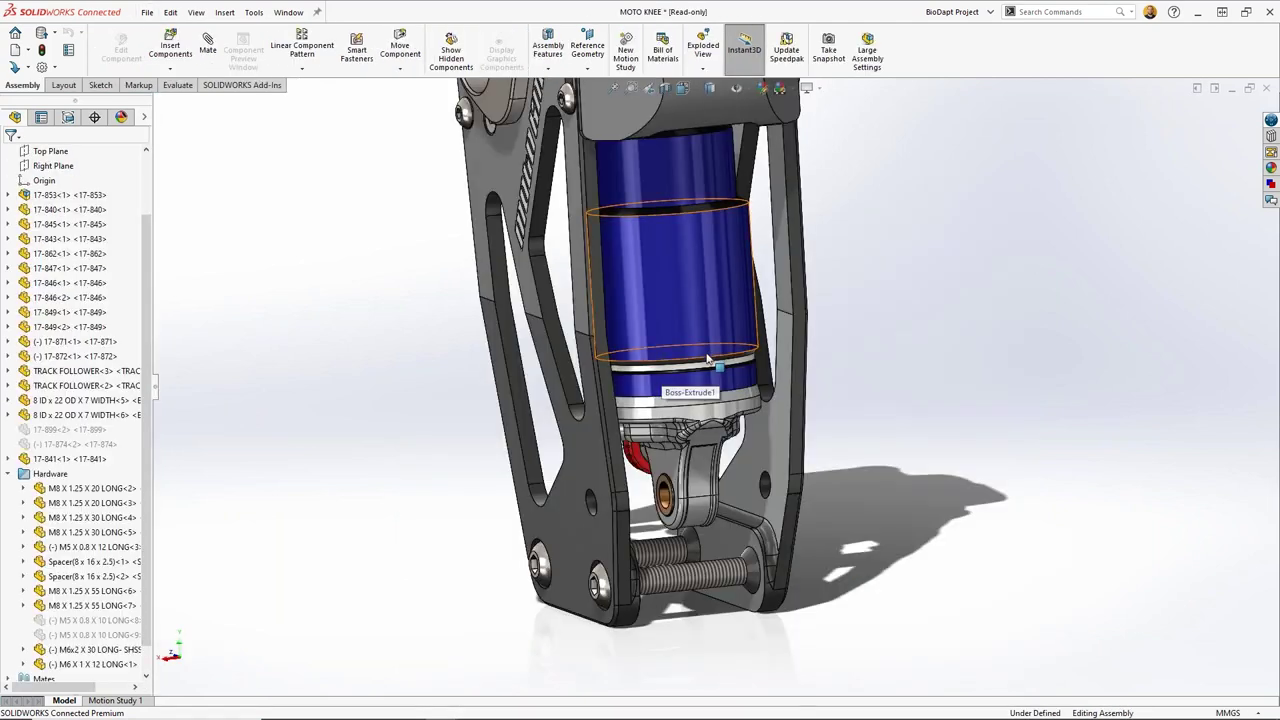
Step: From the MOTO KNEE assembly, search 3DEXPERIENCE for "lower bracket" and open the existing 17-899 part
left_click(66, 430)
right_click(66, 430)
left_click(472, 349)
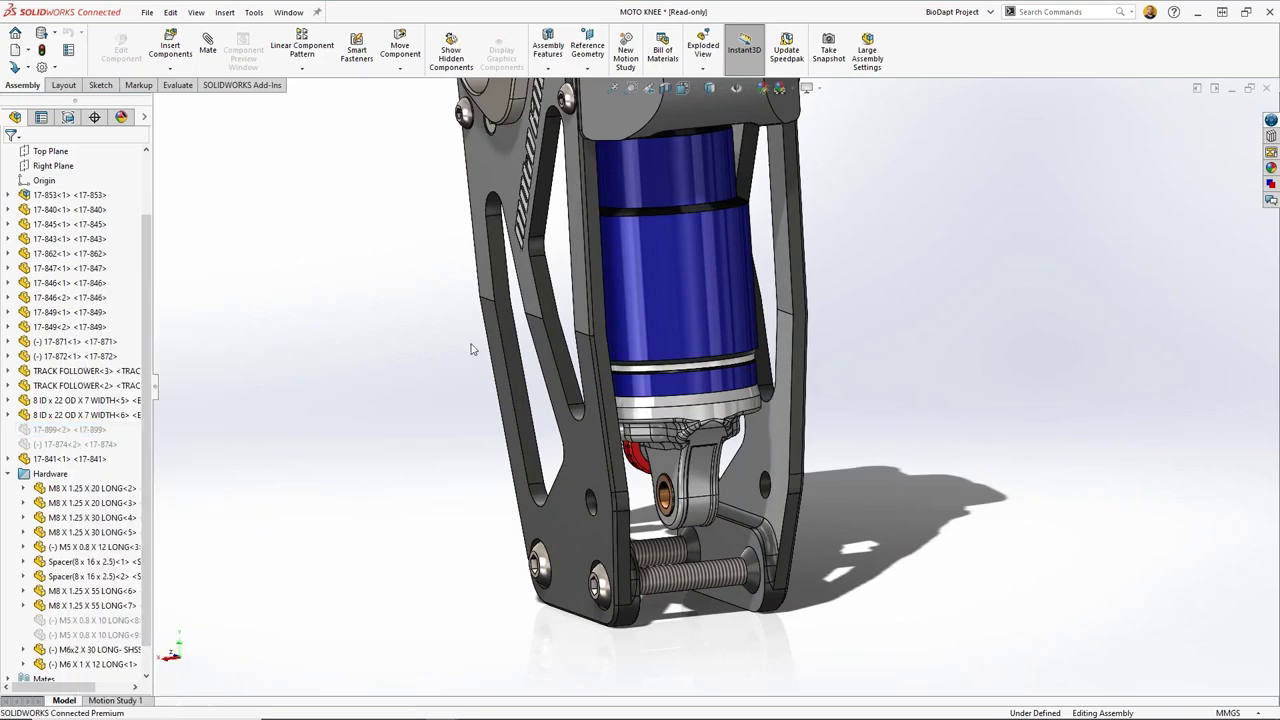
mouse_move(898, 490)
middle_mouse_down()
mouse_move(971, 457)
mouse_move(873, 487)
middle_mouse_up()
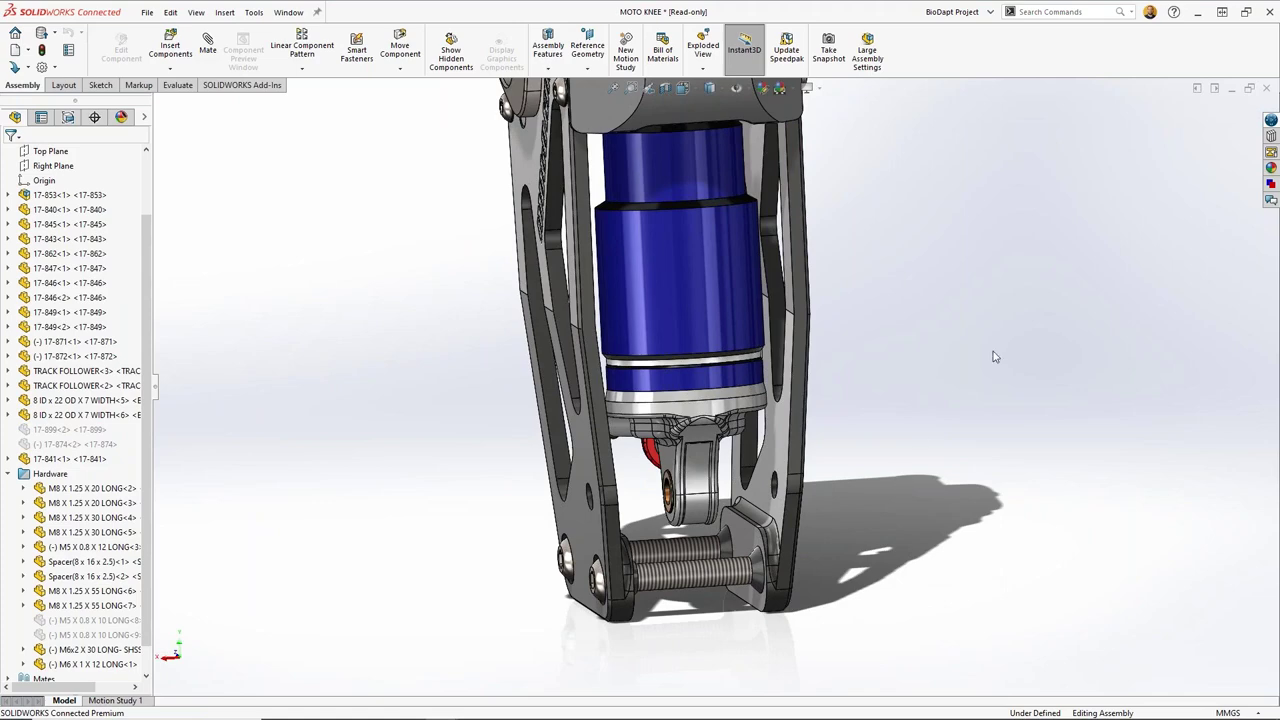
left_click(1271, 120)
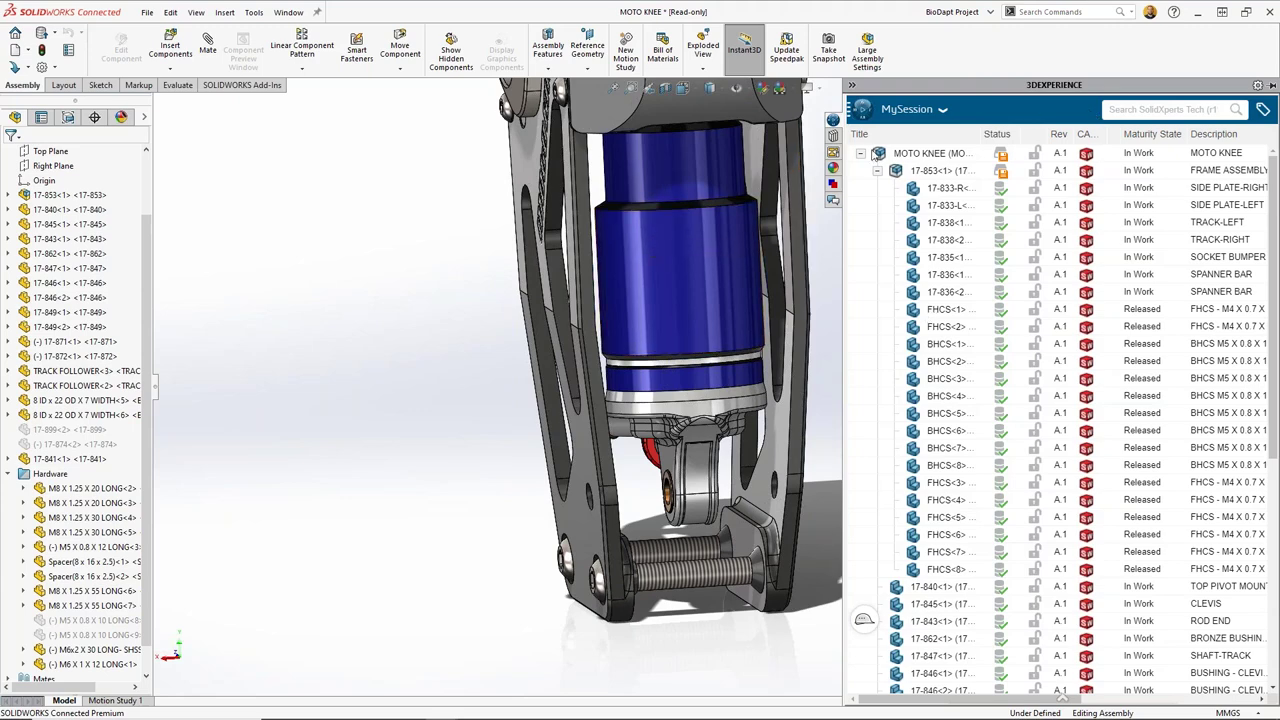
left_click(860, 153)
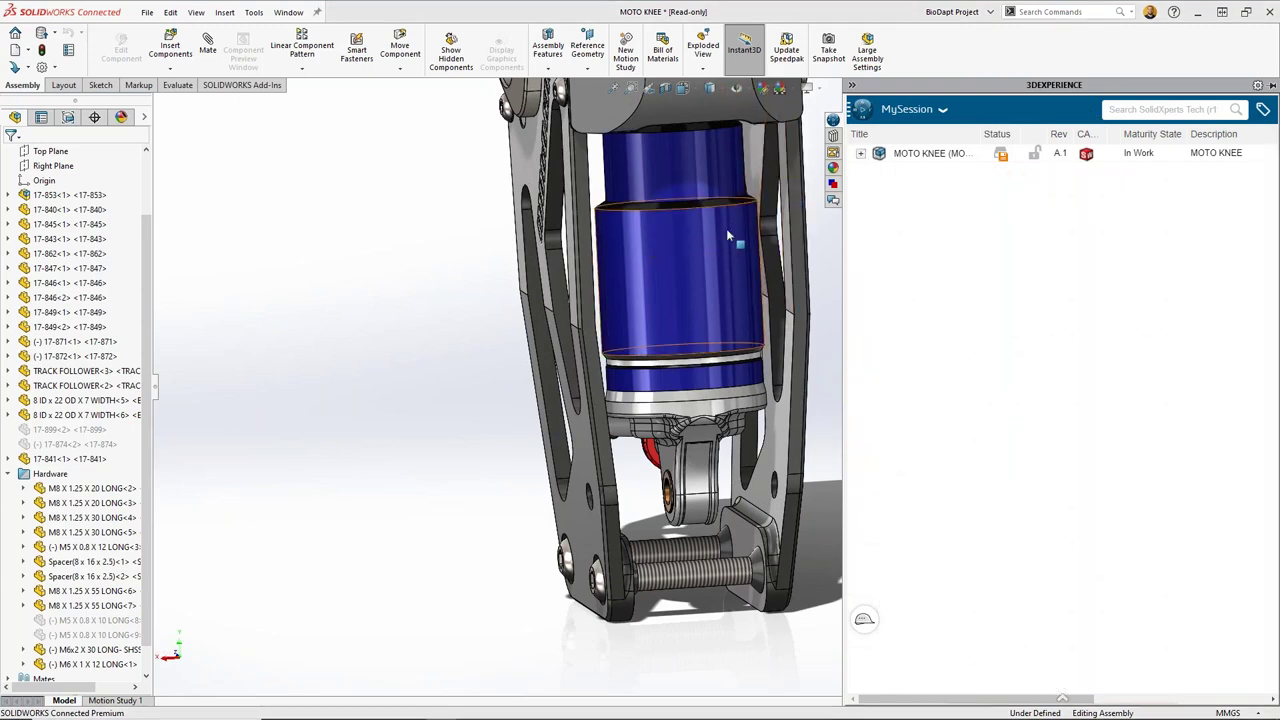
left_click(1160, 109)
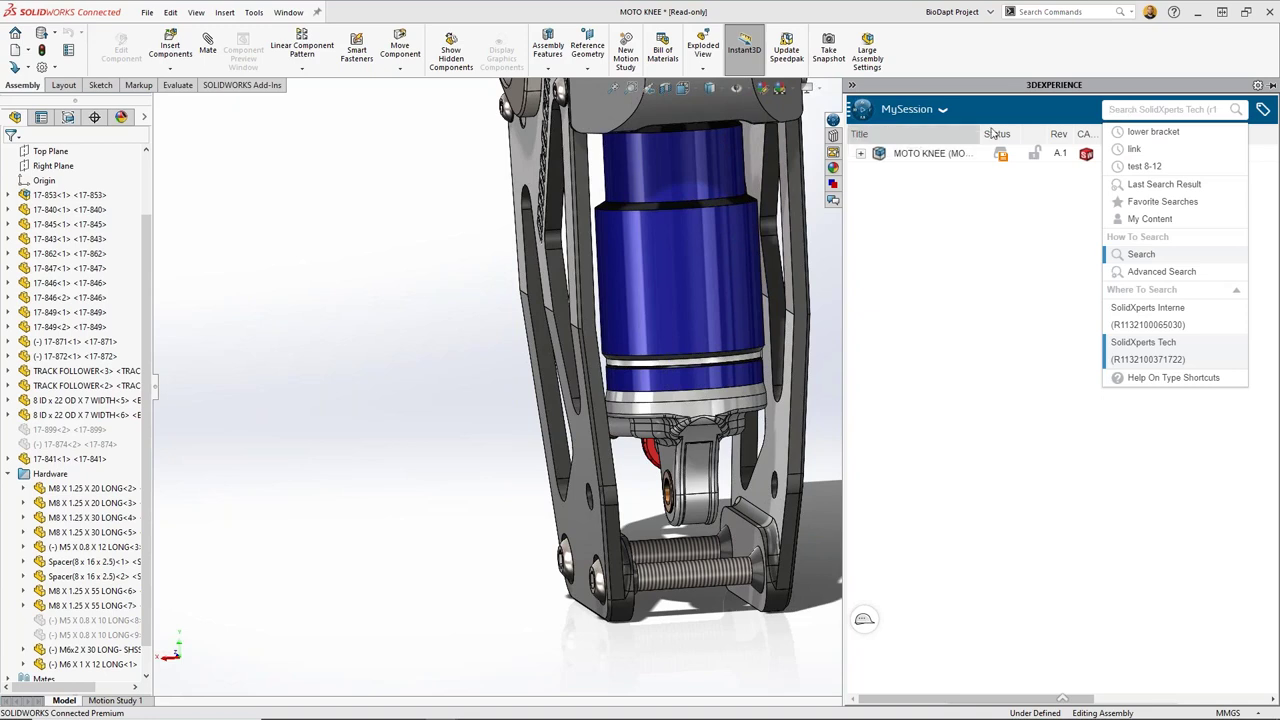
left_click(1160, 131)
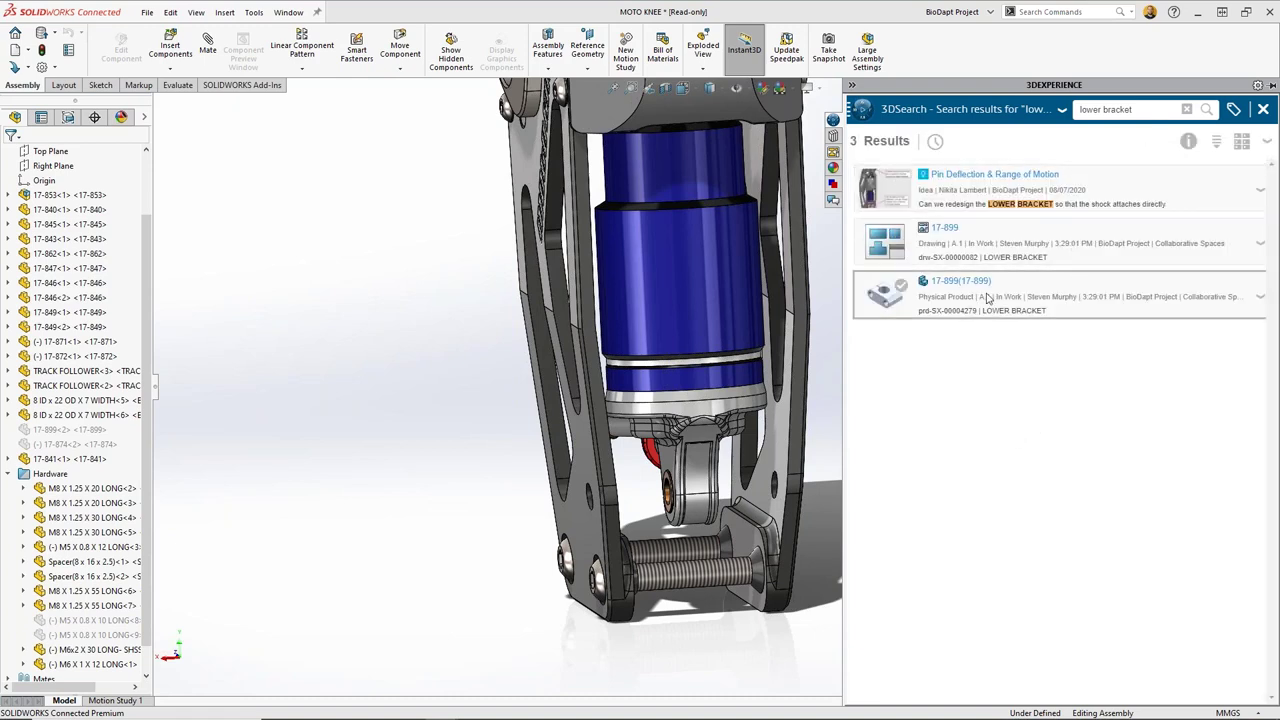
left_click_drag(985, 298, 760, 326)
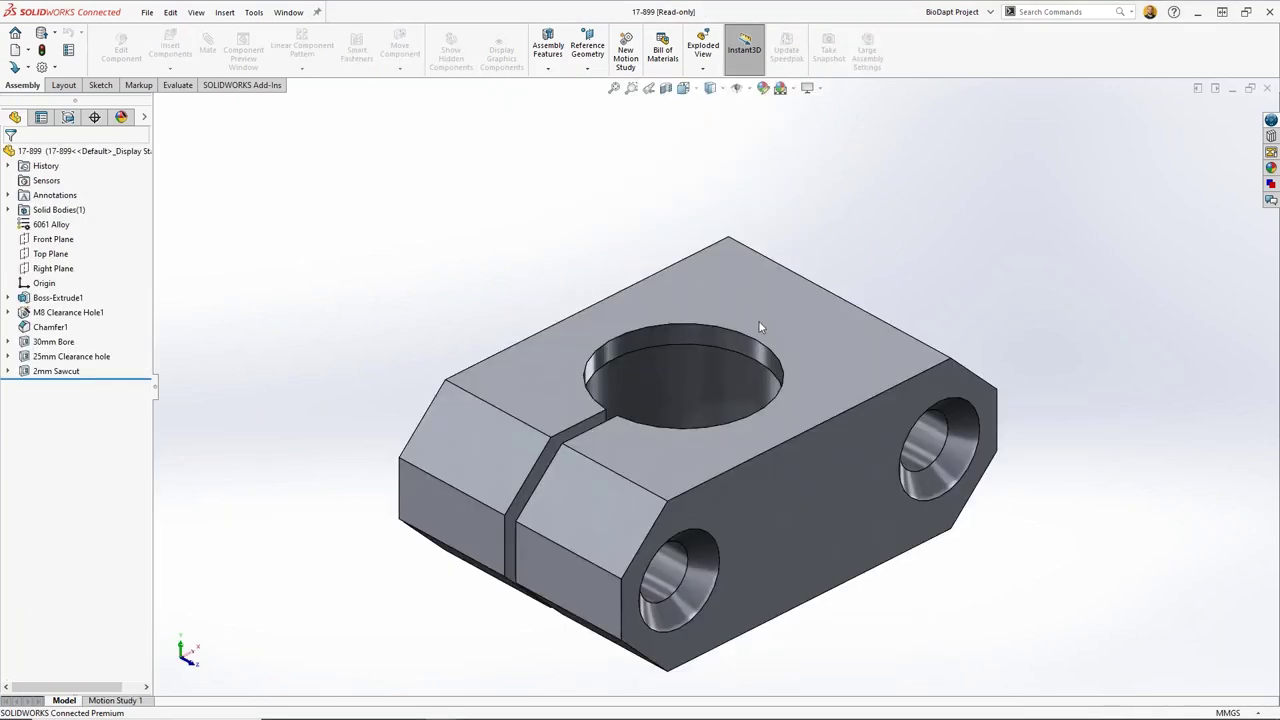
Step: Arrange the 17-899 and 17-900 parts side by side, declining the assembly rebuild and minimizing the MOTO KNEE AND VF2 FOOT assembly
left_click(1199, 89)
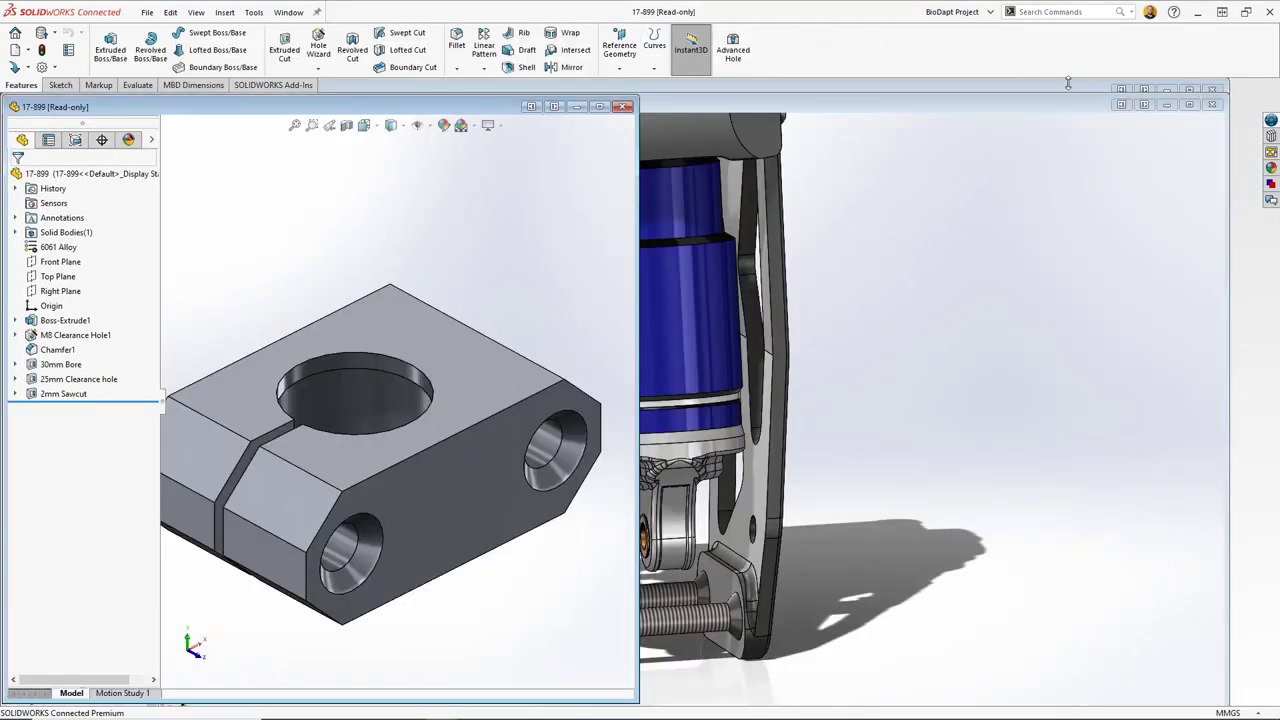
double_click(1068, 84)
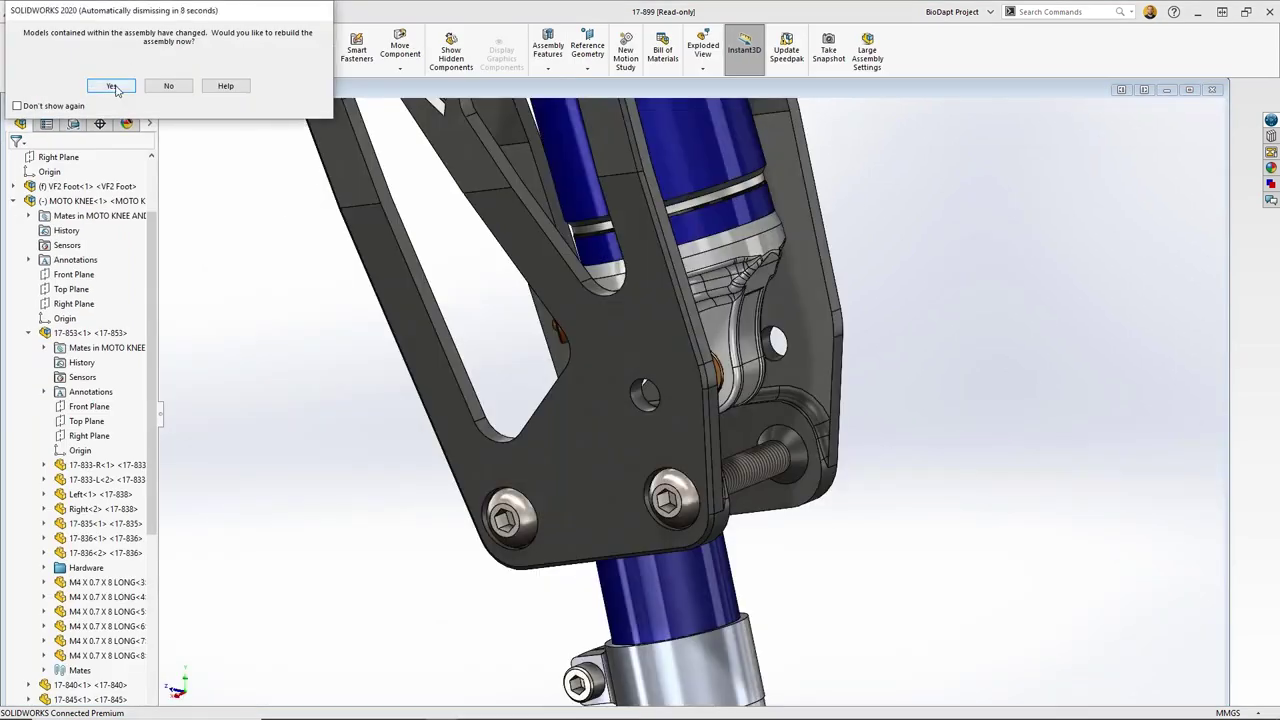
left_click(168, 86)
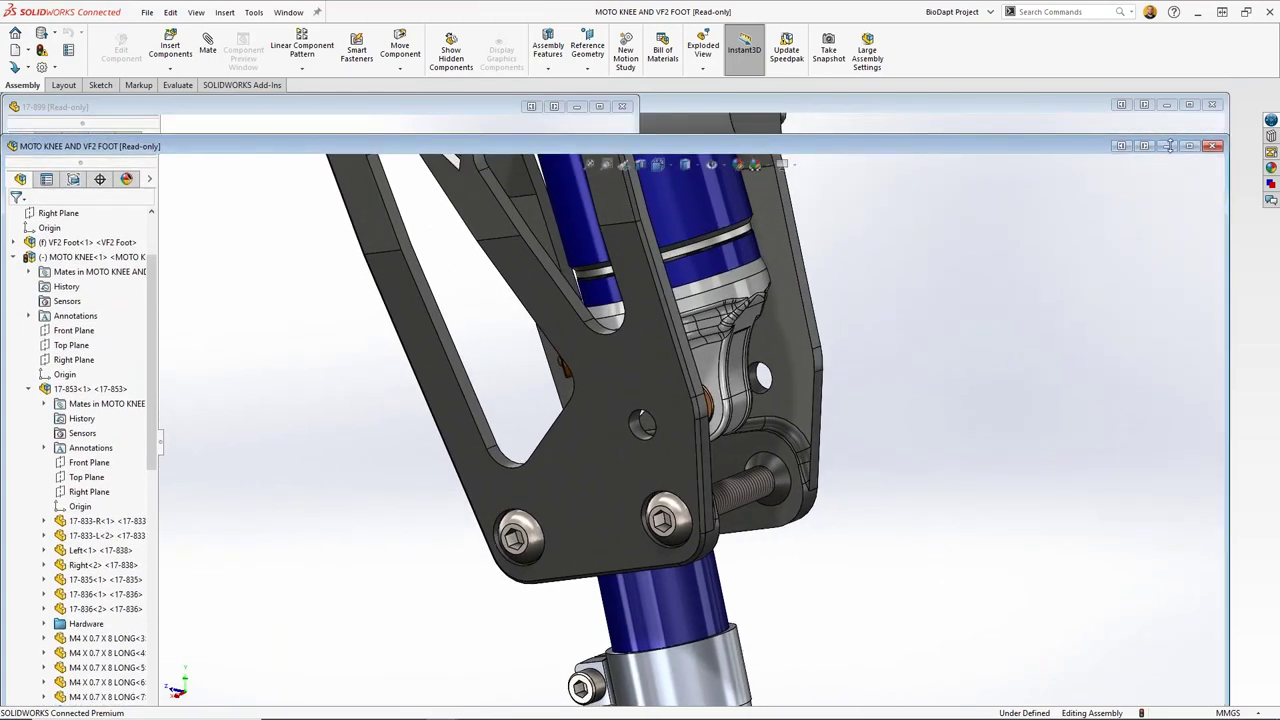
left_click(1166, 146)
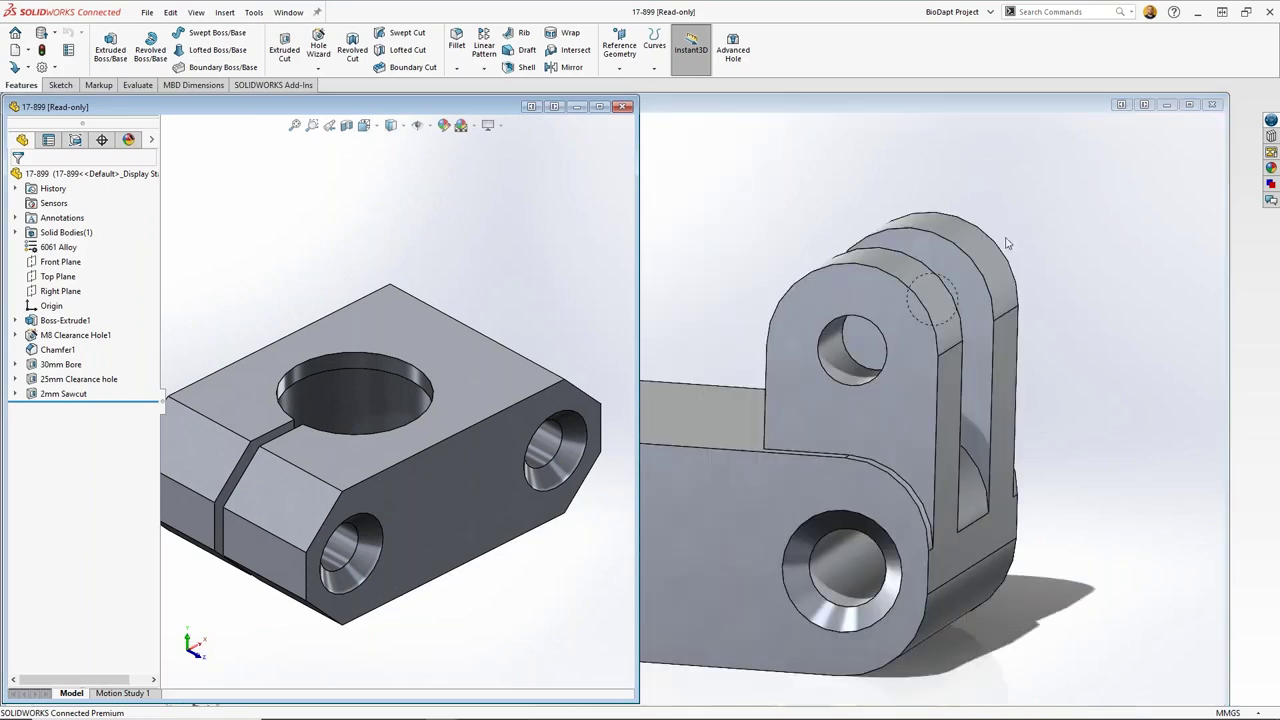
left_click(1122, 105)
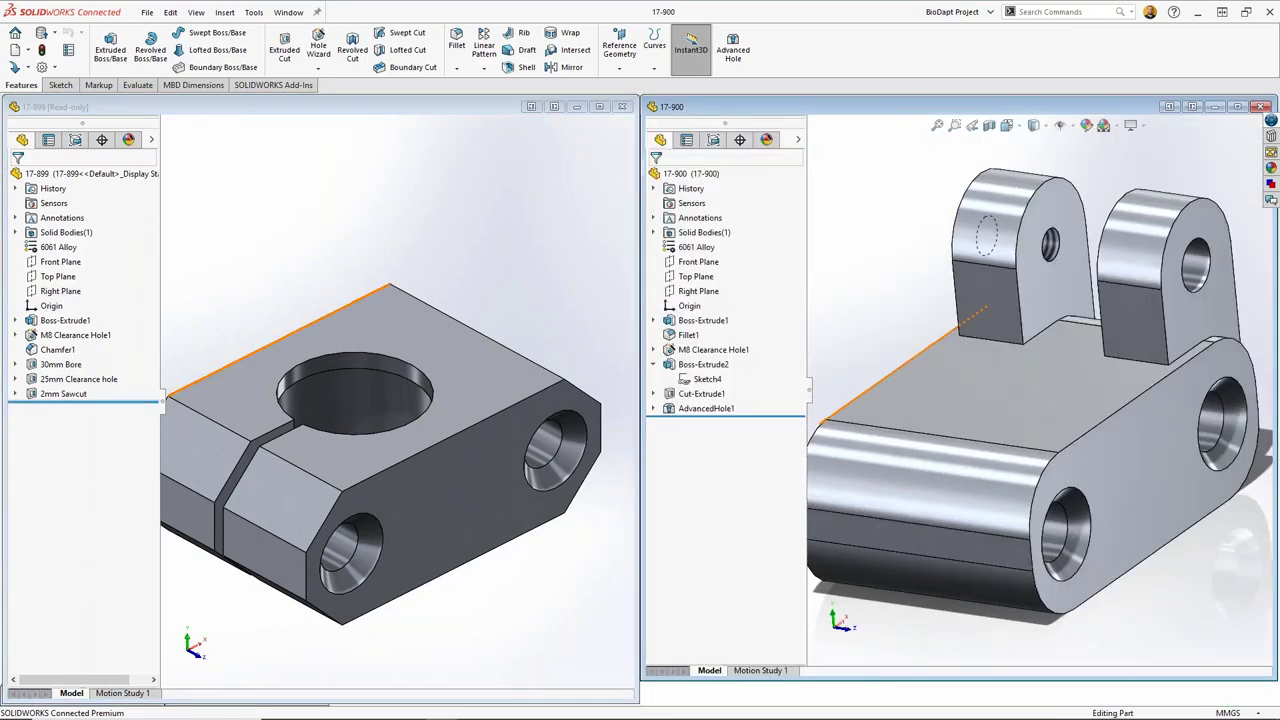
Step: Copy the 30mm Bore, 25mm Clearance hole and 2mm Sawcut features from 17-899 onto the underside of 17-900, leaving external relations dangling
left_click(68, 368)
left_click(78, 379, "ctrl")
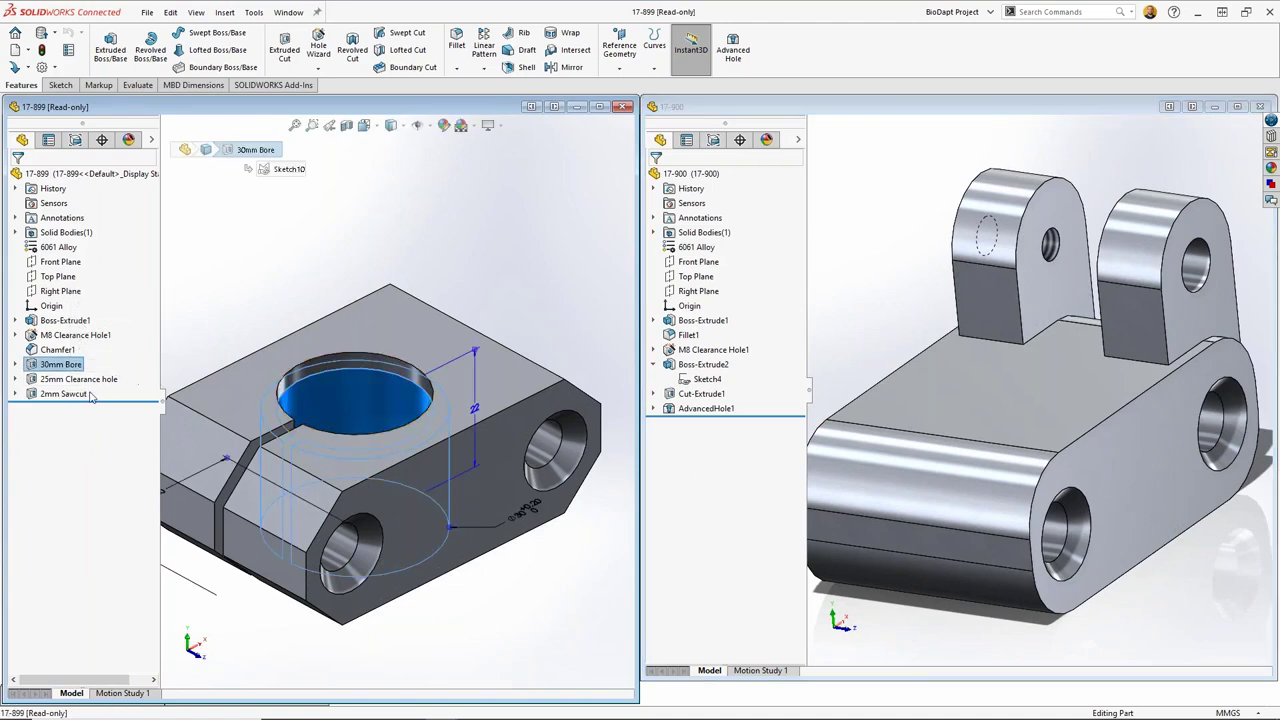
left_click(63, 393, "ctrl")
middle_click_drag(950, 560, 900, 480)
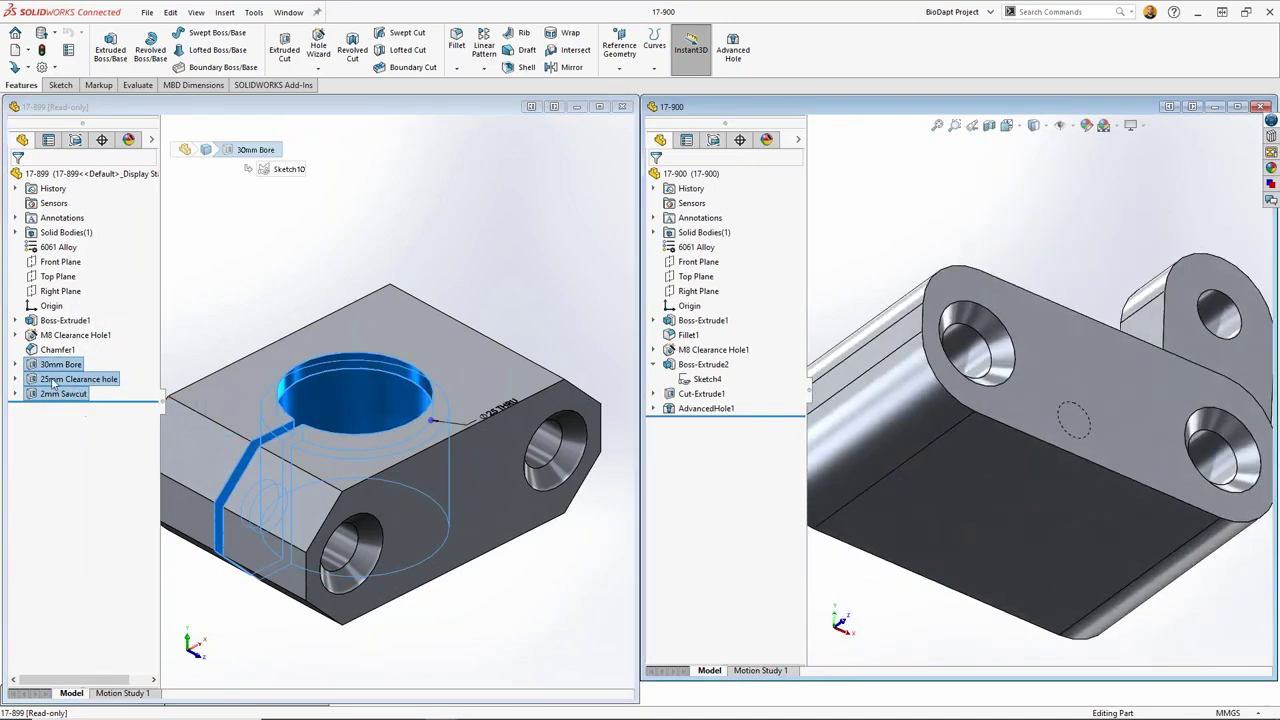
left_click_drag(55, 381, 998, 510)
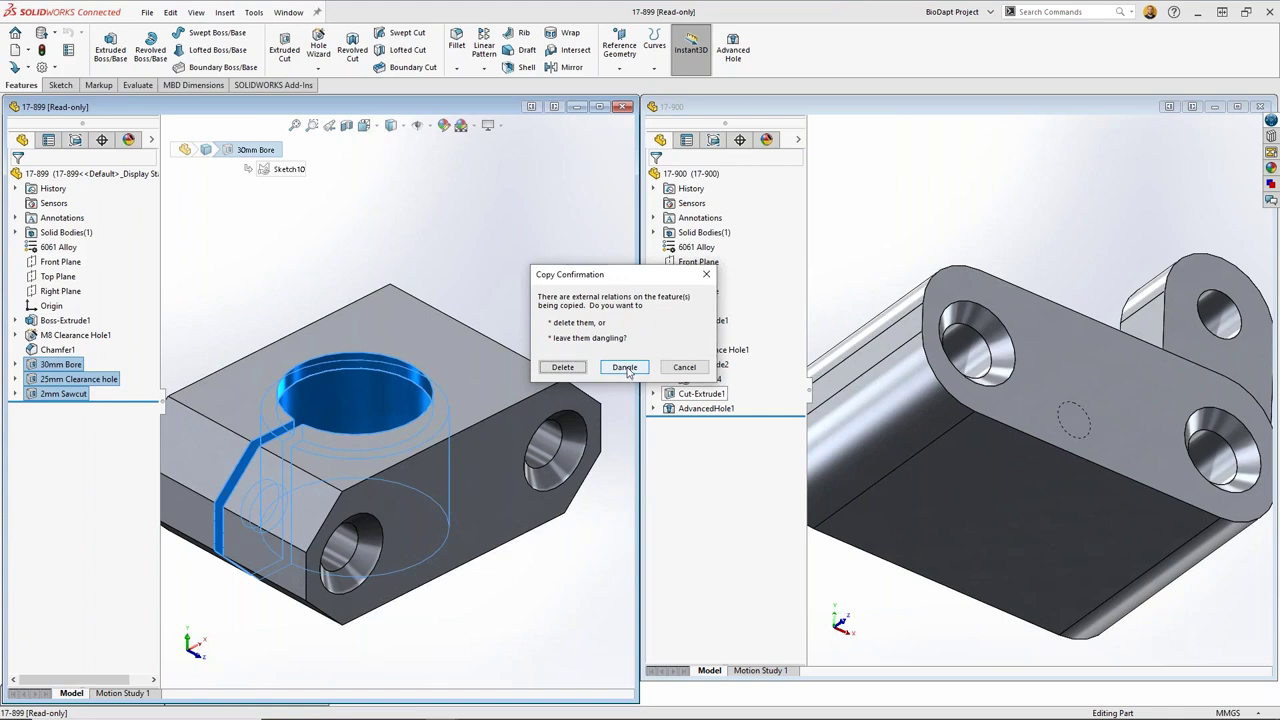
left_click(624, 367)
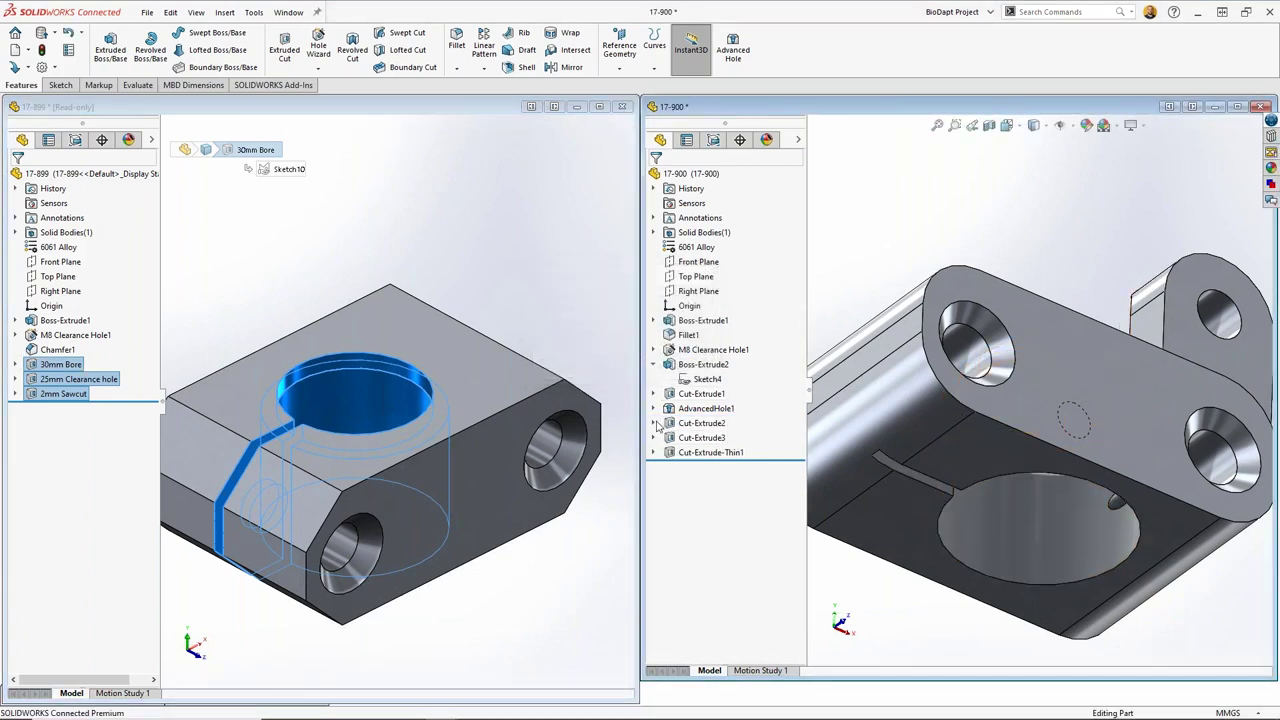
Step: Edit the 30 mm bore's sketch in 17-900, deleting its line-end relation and attaching that endpoint to the midpoint of the bracket's end edge
left_click(690, 438)
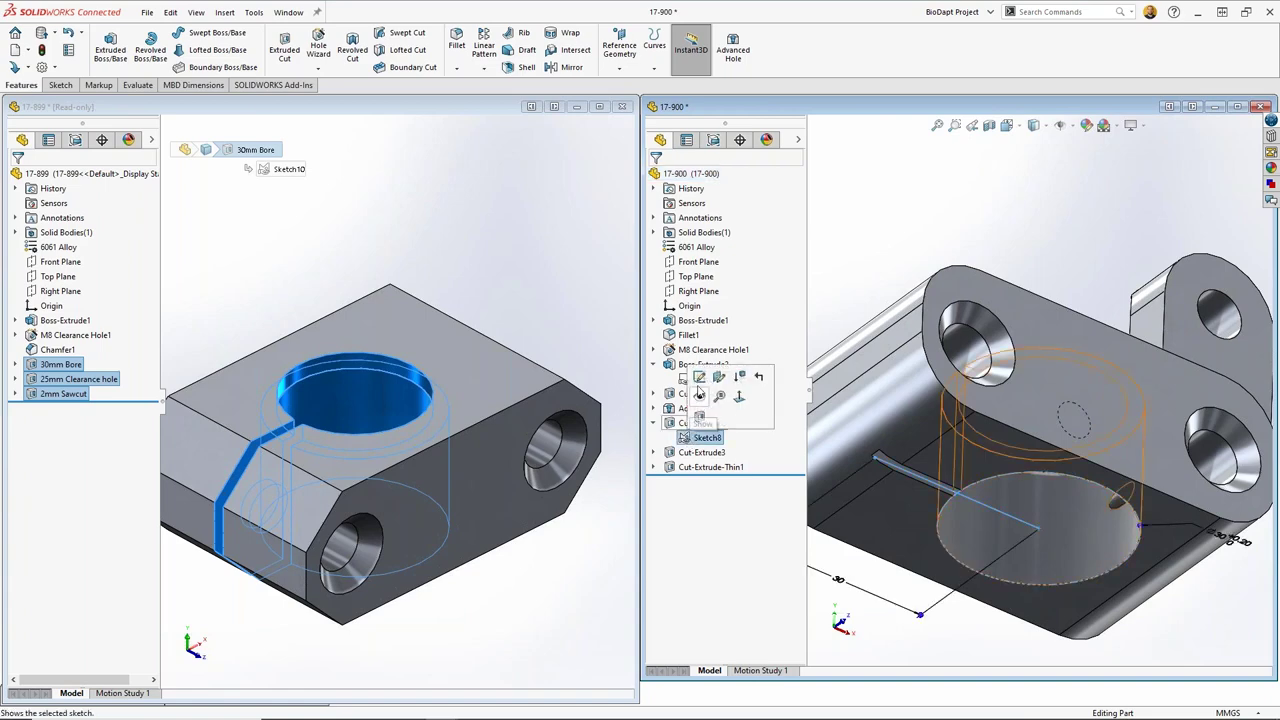
left_click(772, 388)
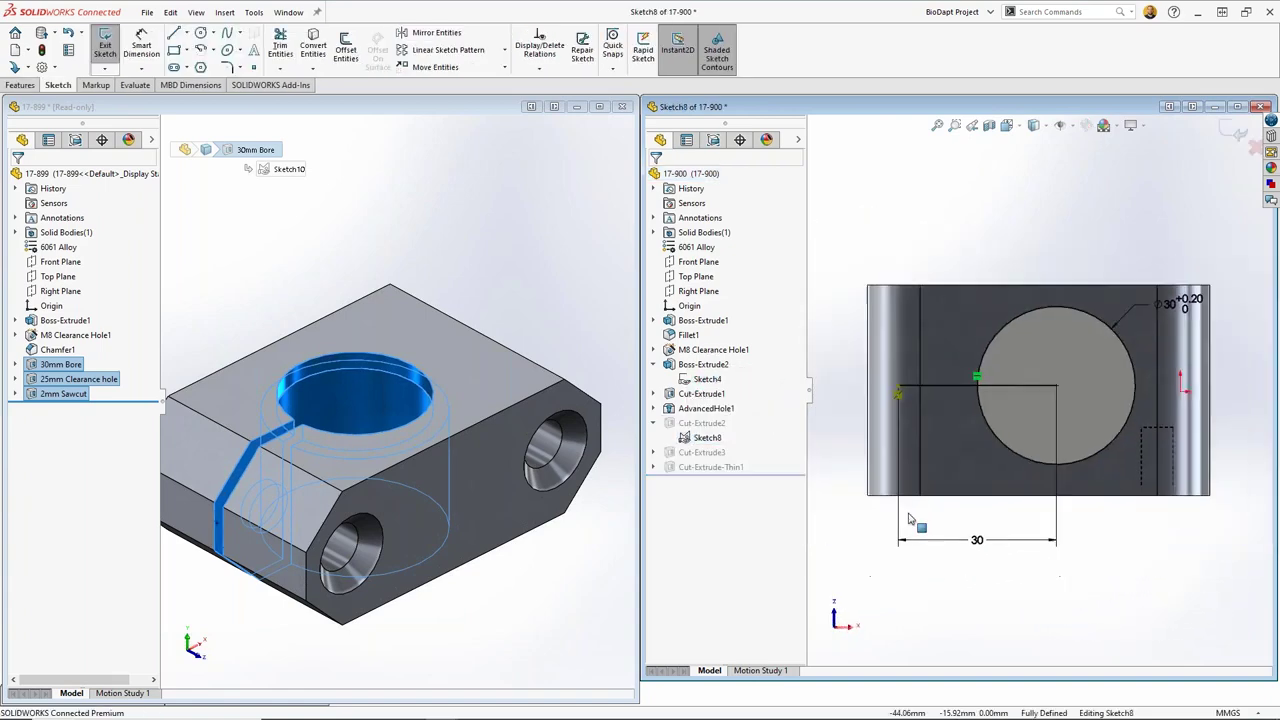
left_click(913, 399)
key("Delete")
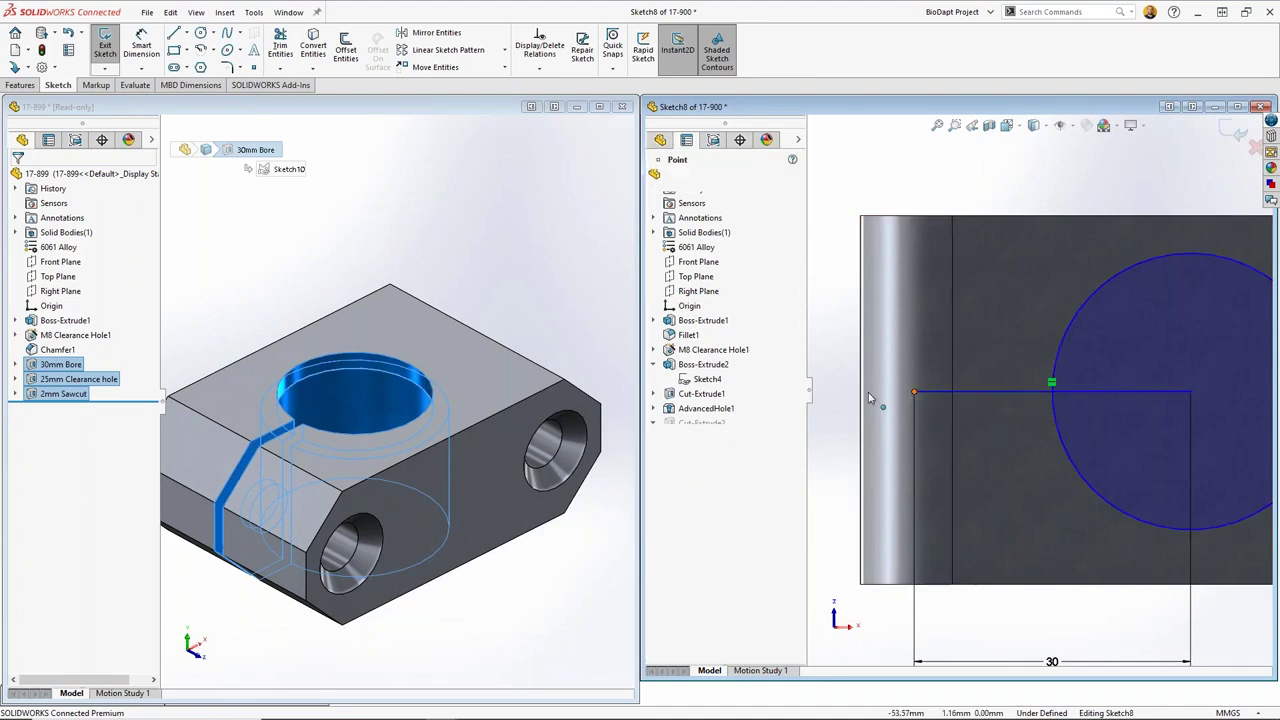
left_click_drag(913, 393, 860, 401)
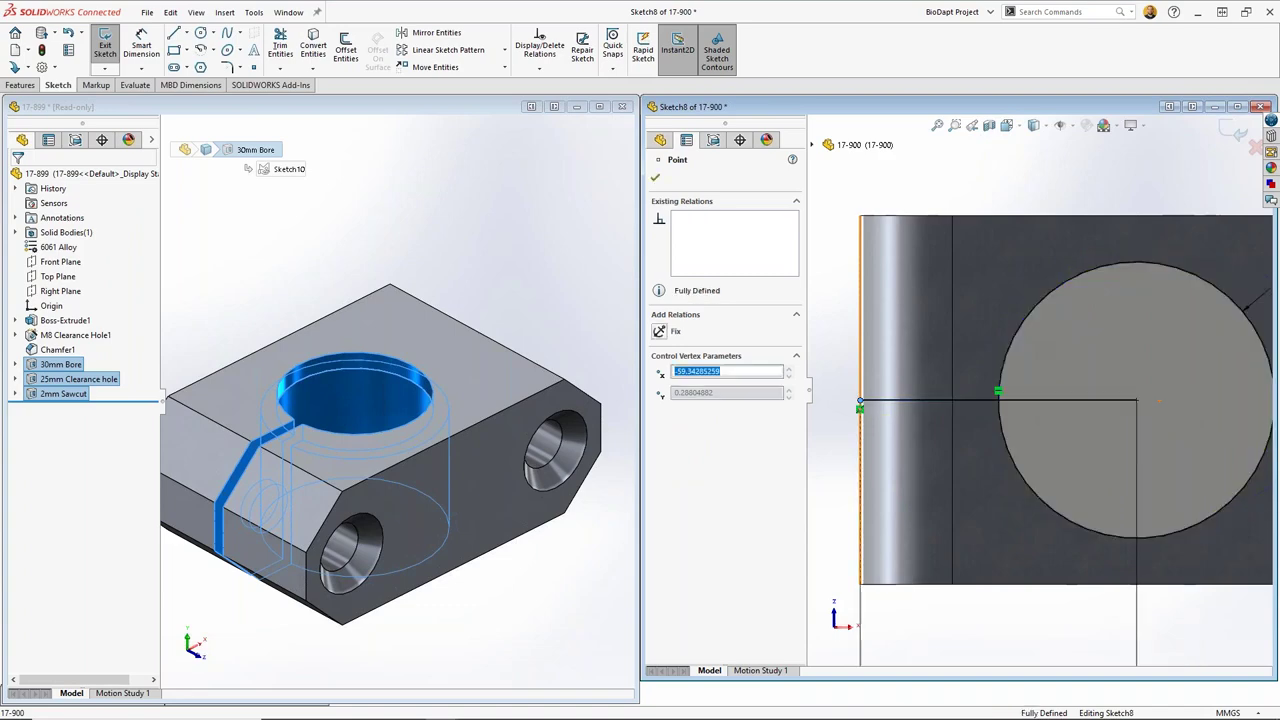
left_click(655, 177)
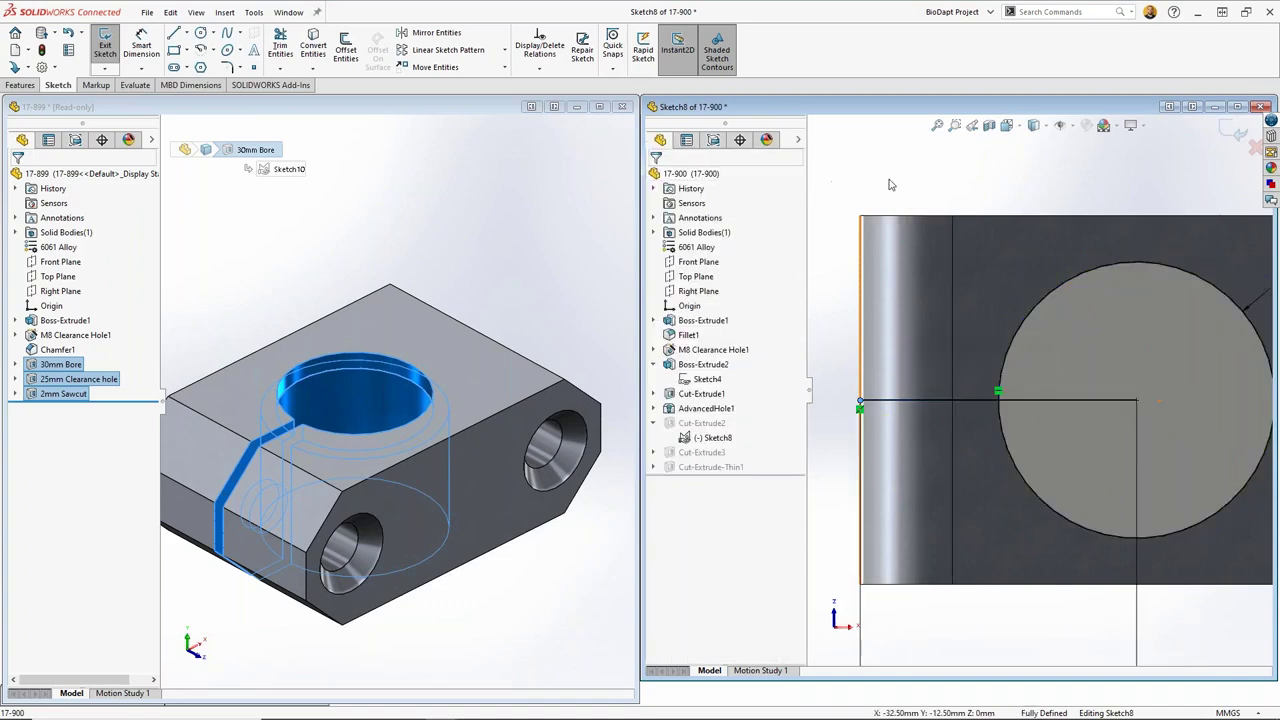
scroll(1015, 552, "down", 3)
mouse_move(1015, 552)
middle_mouse_down()
mouse_move(1190, 457)
mouse_move(1215, 290)
middle_mouse_up()
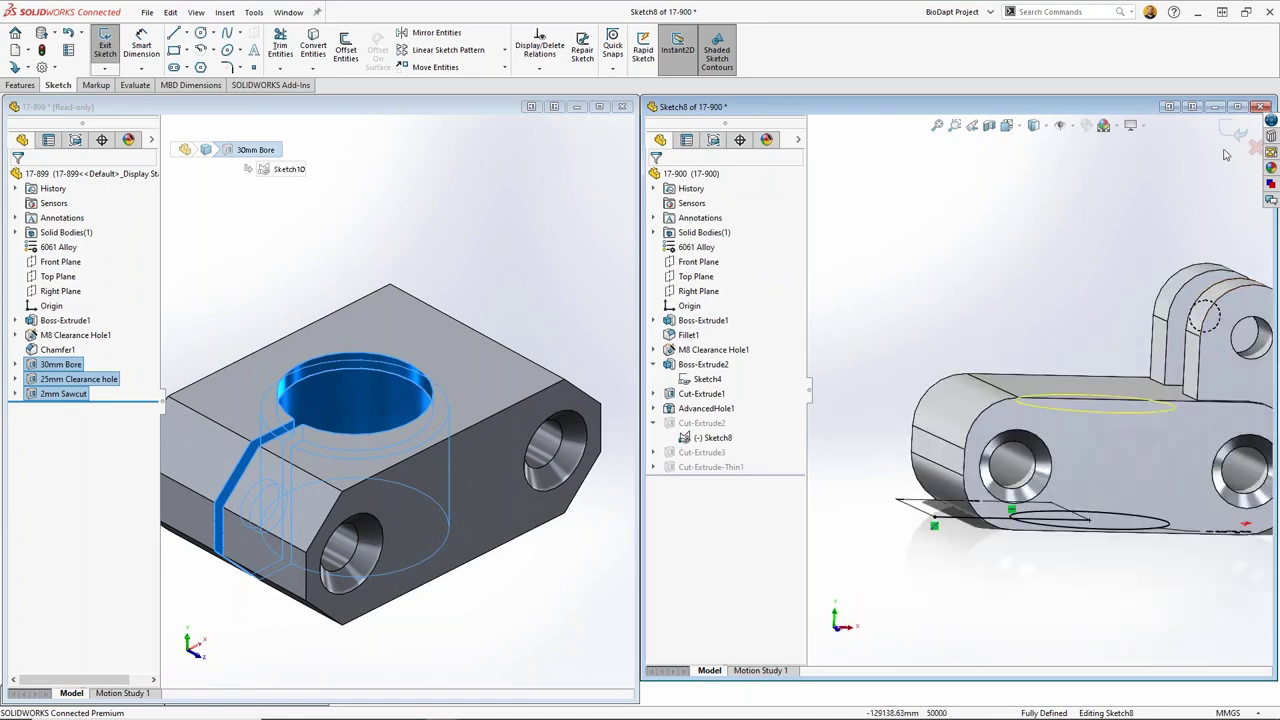
left_click(1238, 132)
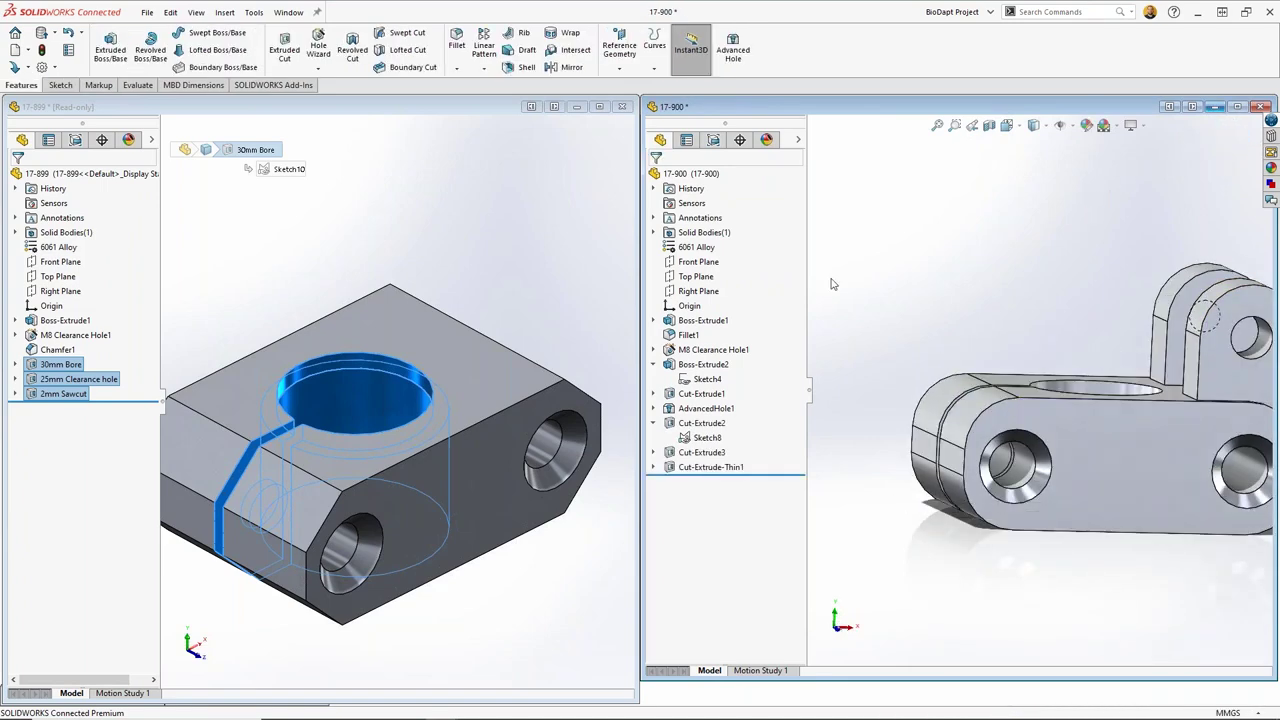
Step: Minimize the 17-899 part and maximize 17-900 to review the finished bracket from both sides
left_click(502, 266)
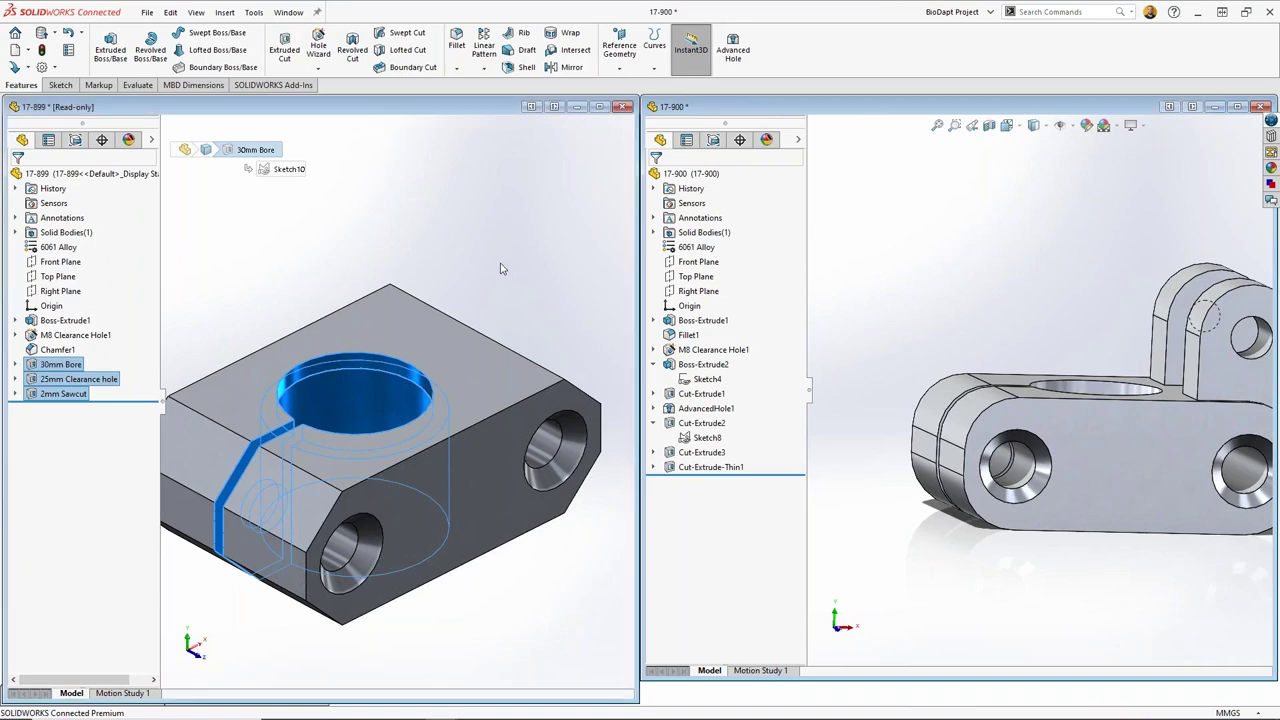
left_click(576, 106)
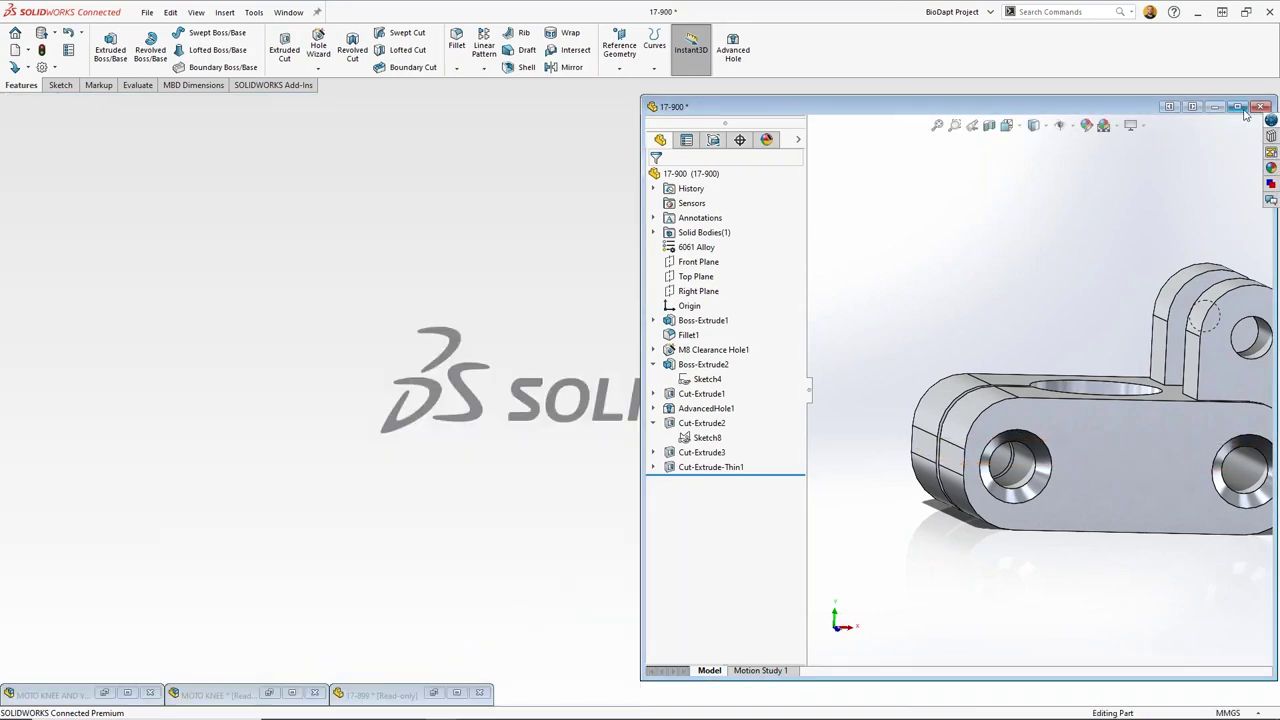
left_click(1238, 107)
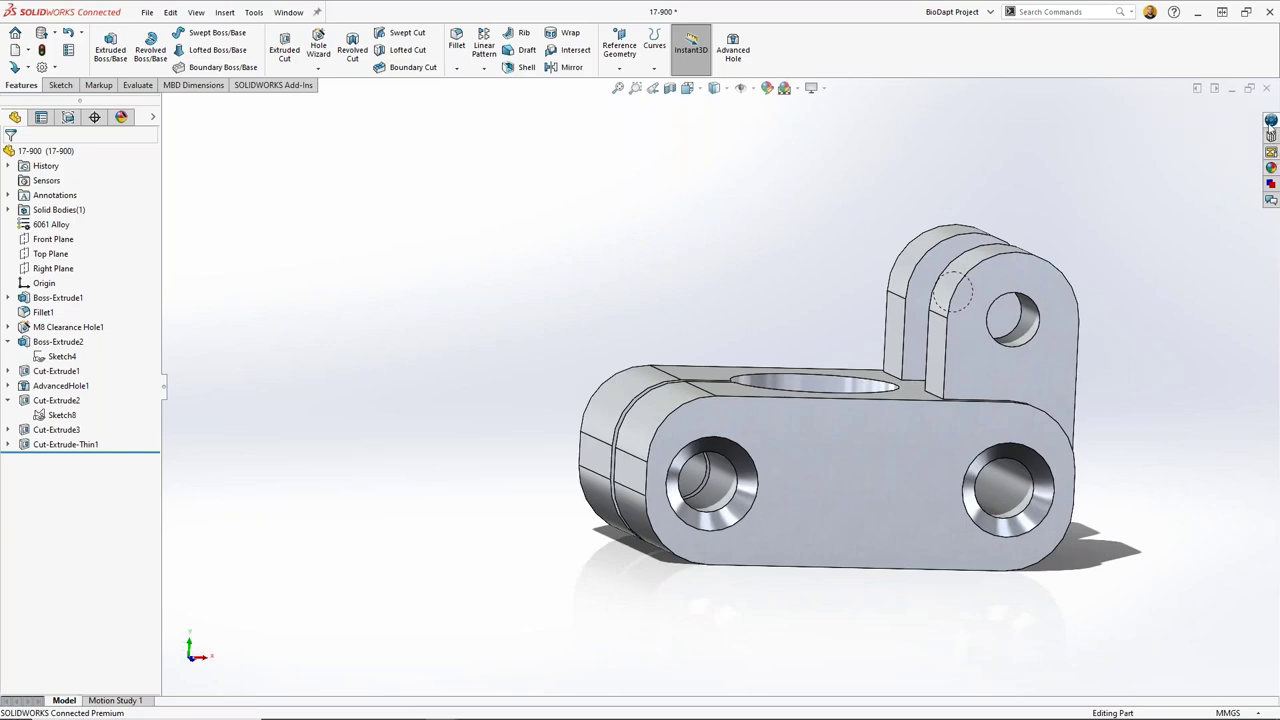
middle_click_drag(1218, 391, 1133, 415)
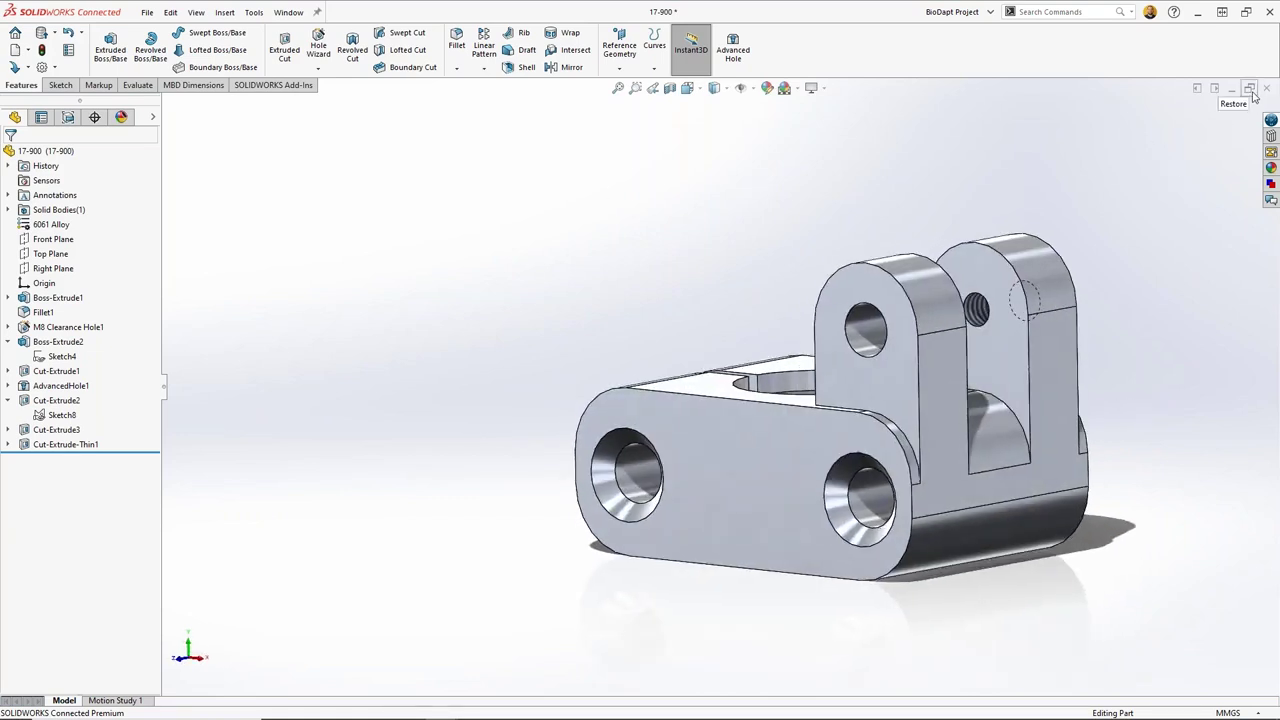
Step: Restore the 17-900 window and tile the MOTO KNEE AND VF2 FOOT assembly alongside it
left_click(1249, 88)
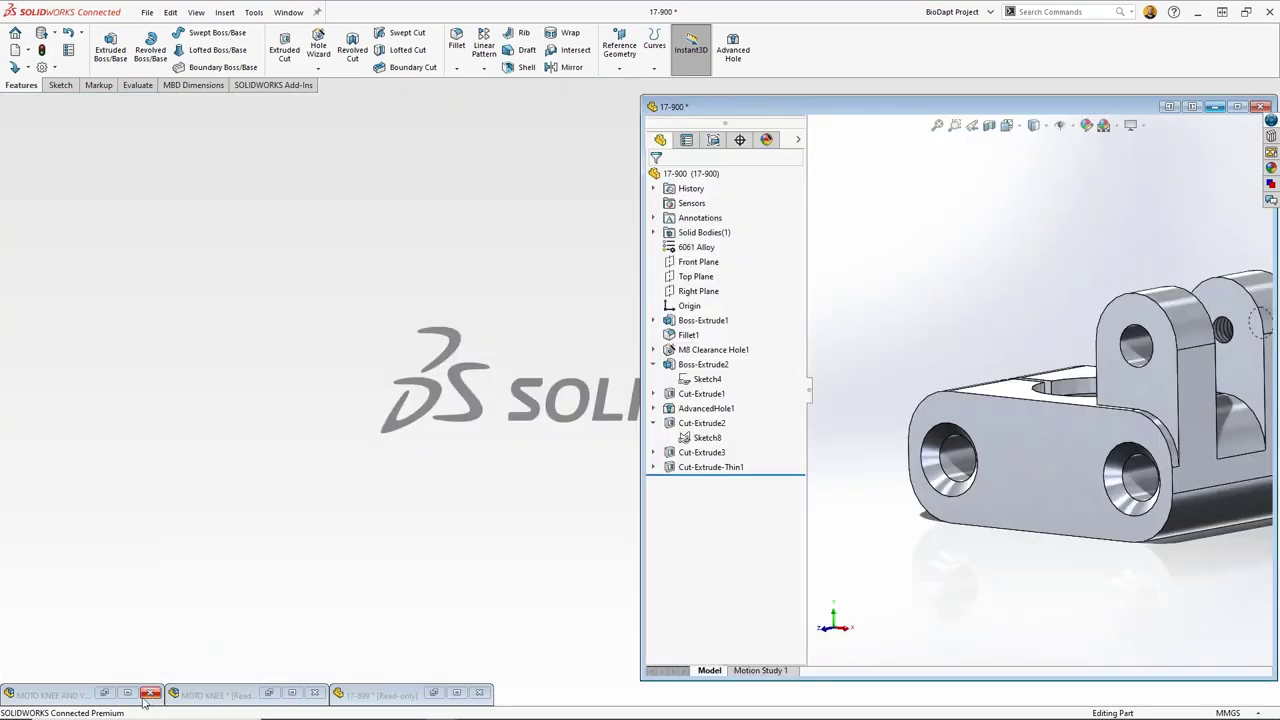
left_click(107, 695)
left_click(105, 694)
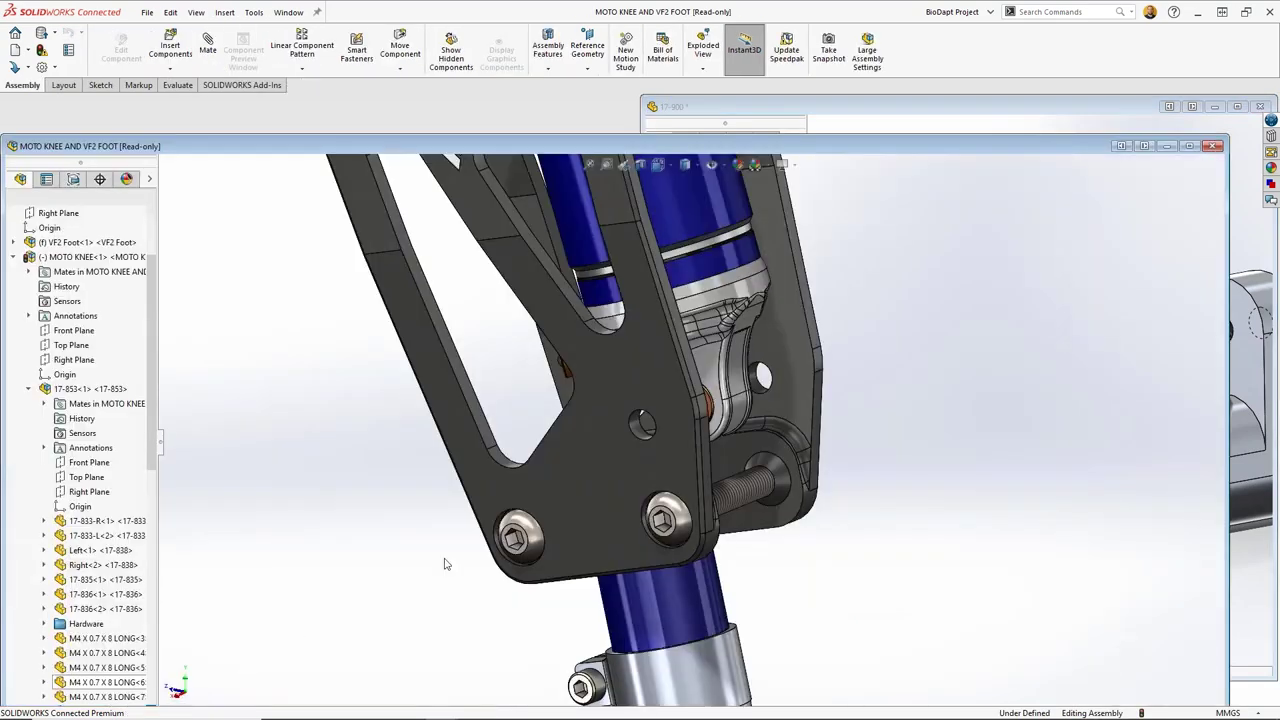
left_click(1122, 147)
left_click(989, 327)
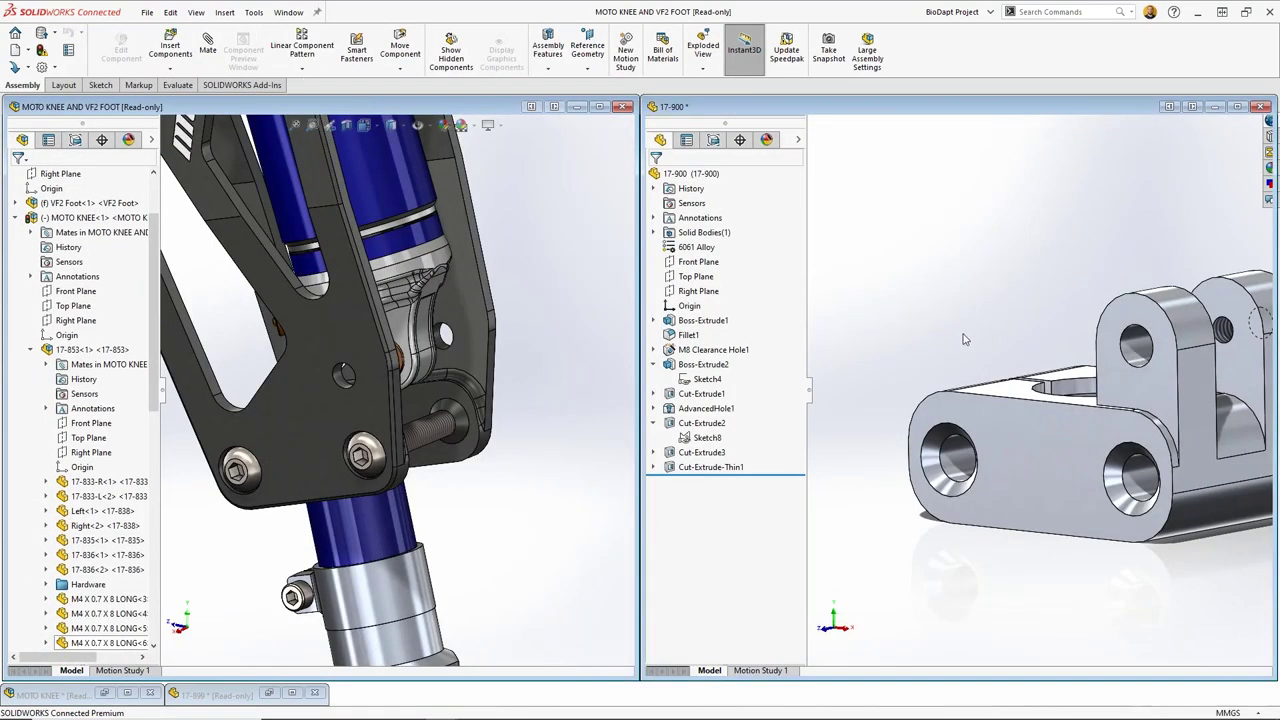
Step: Insert the 17-900 bracket from its open part window into the MOTO KNEE AND VF2 FOOT assembly, placing it beside the lower side plates
middle_click_drag(1171, 530, 1124, 480)
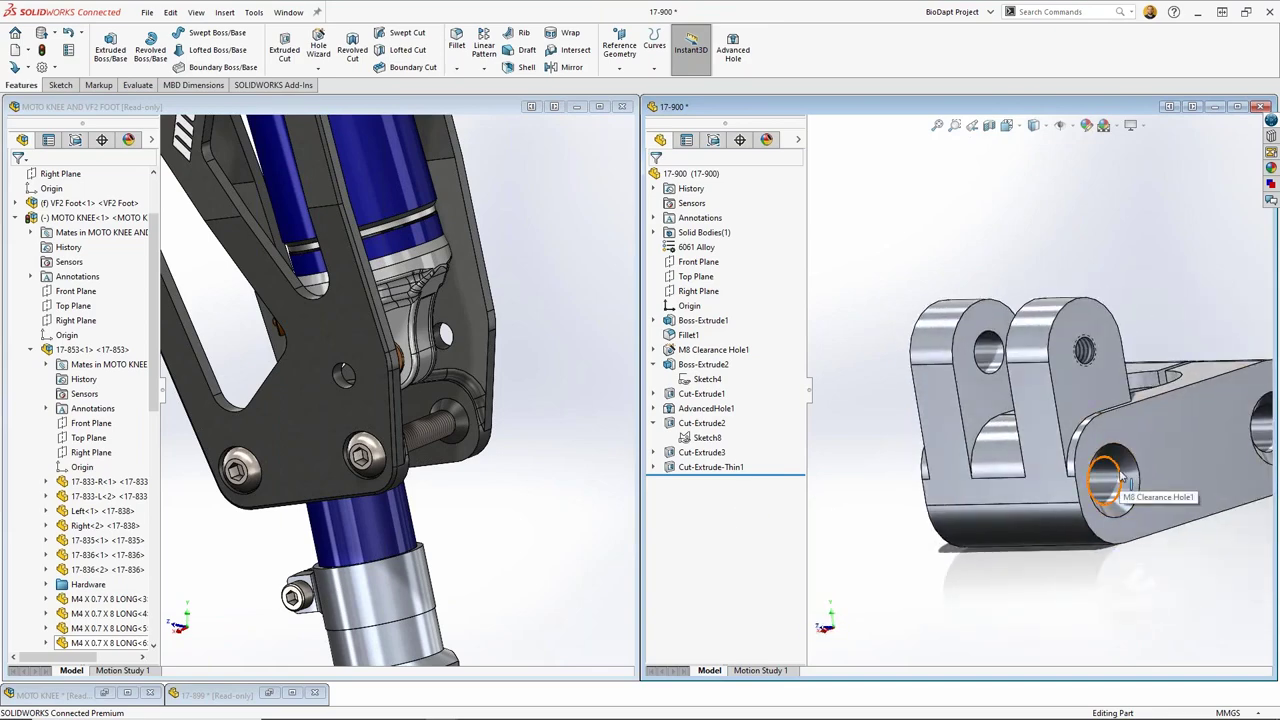
left_click_drag(1120, 476, 893, 414)
left_click_drag(496, 404, 462, 427)
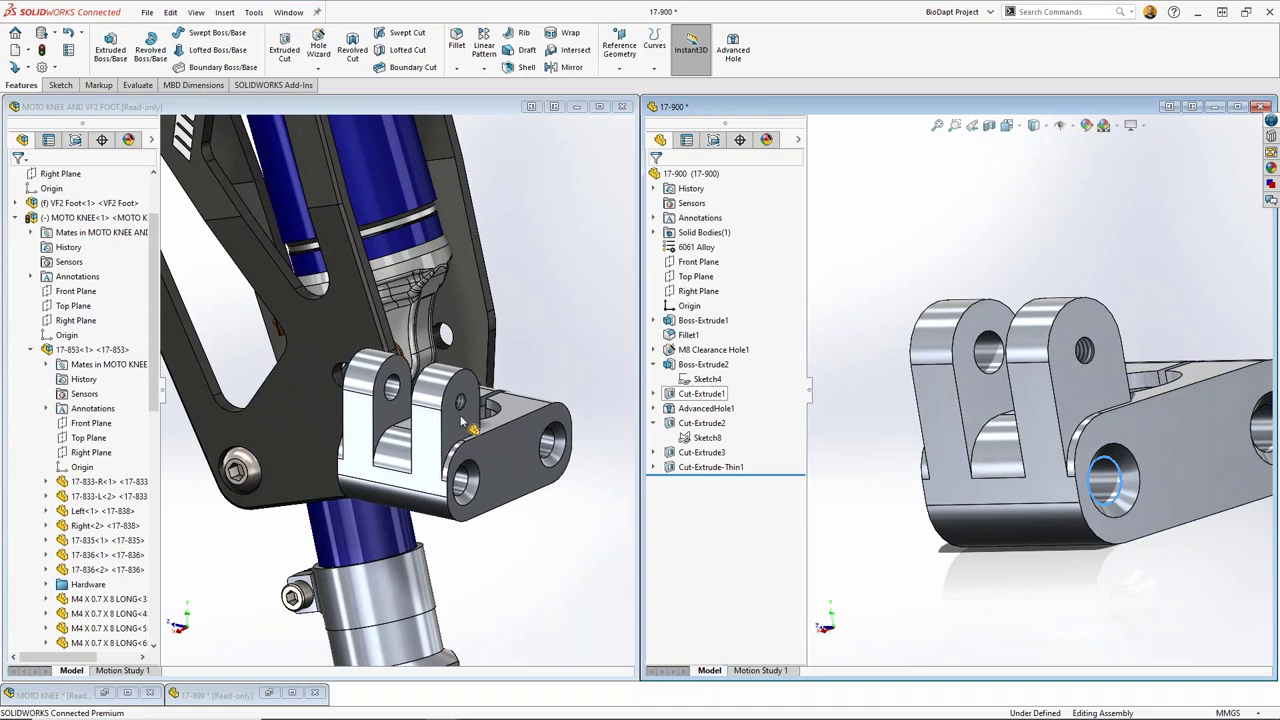
left_click_drag(840, 505, 593, 430)
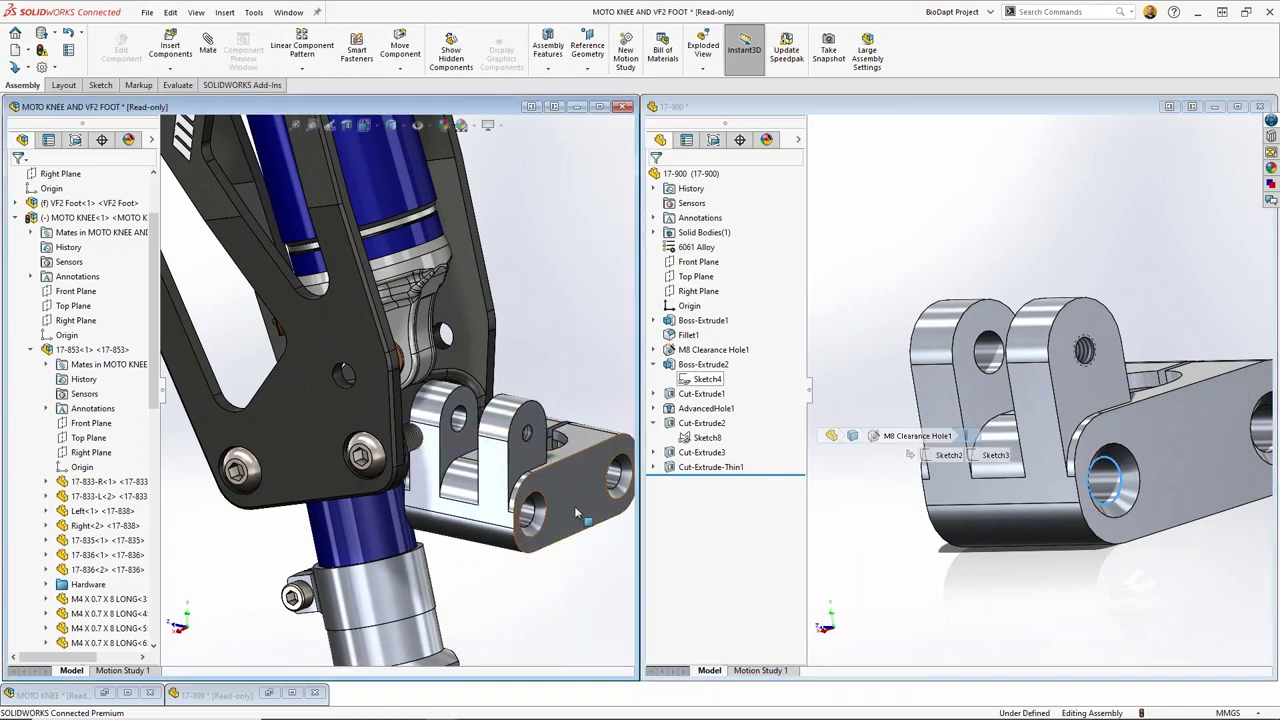
left_click_drag(576, 513, 580, 368)
Step: Add a concentric mate between the M8 clearance hole of 17-900 and the lower hole of side plate 17-833-L
left_click(576, 368)
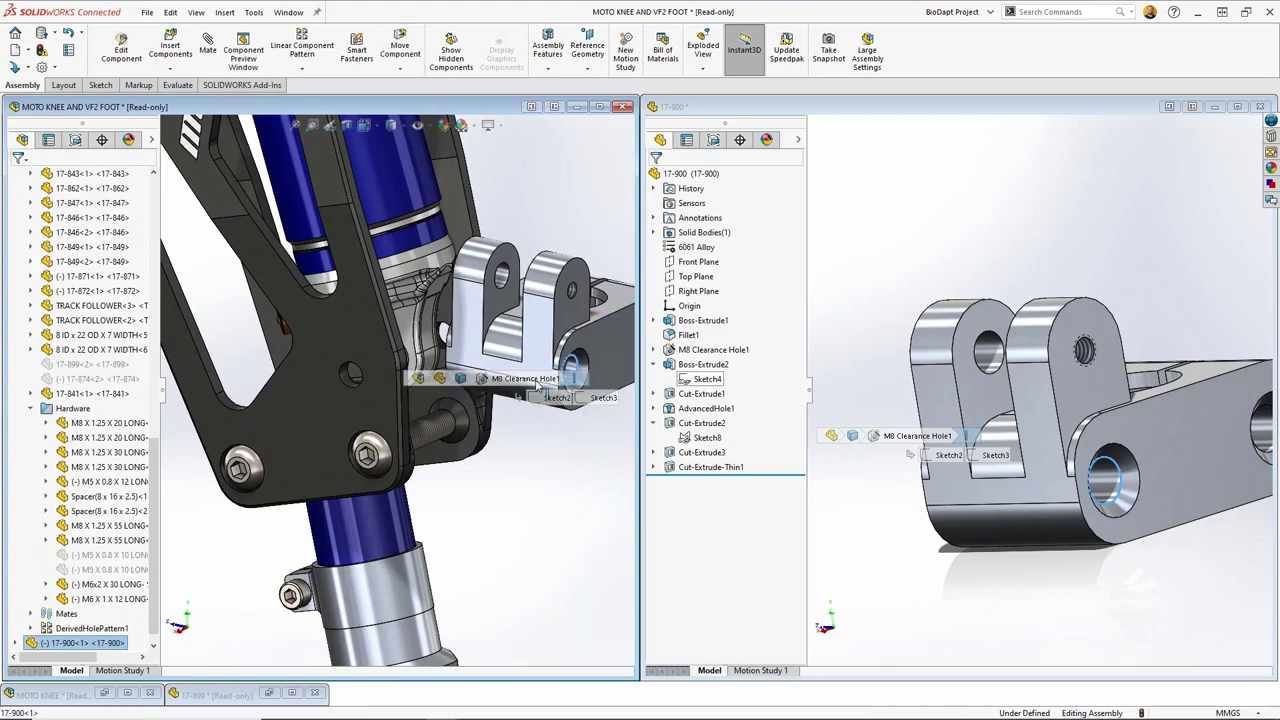
left_click(455, 420)
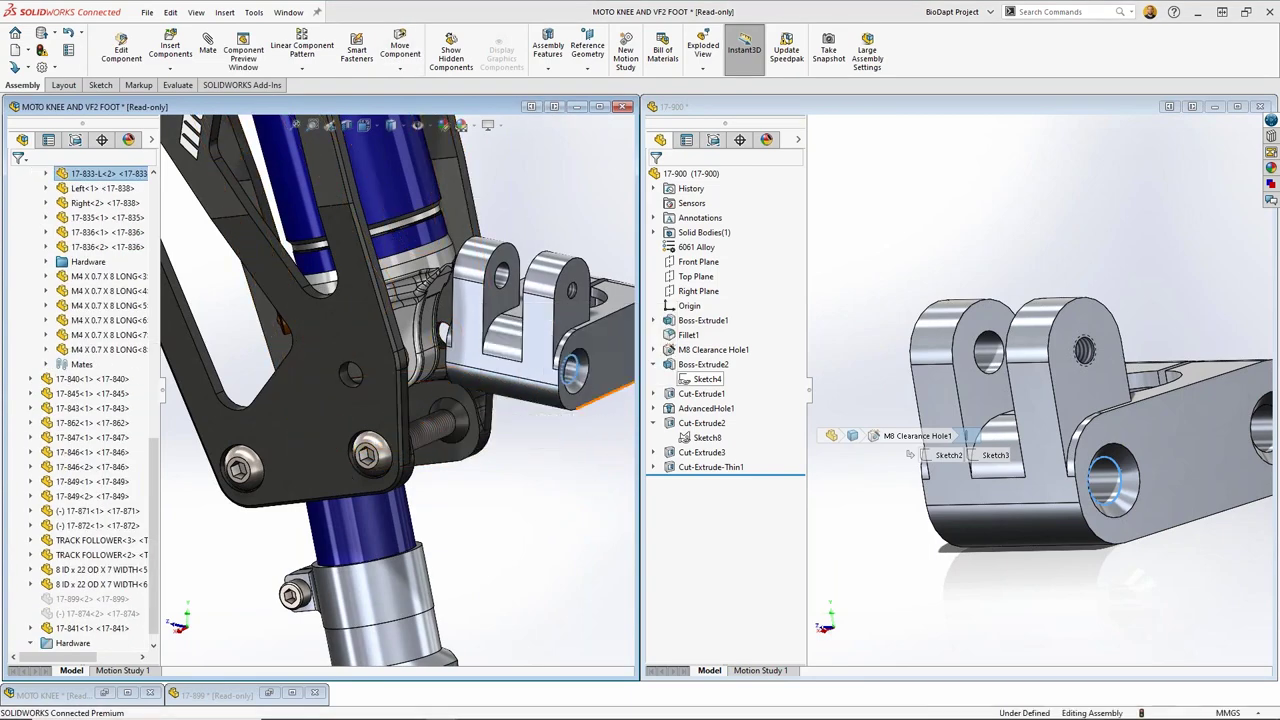
left_click(443, 420, "ctrl")
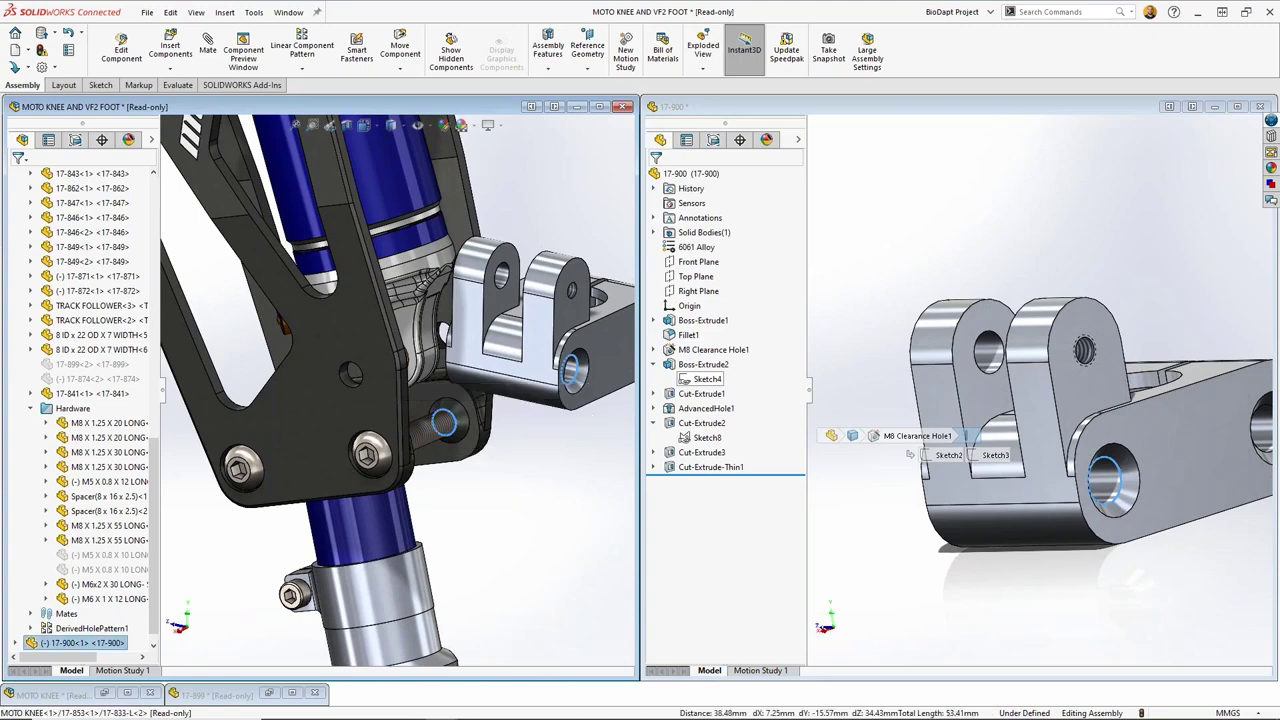
right_click(463, 429)
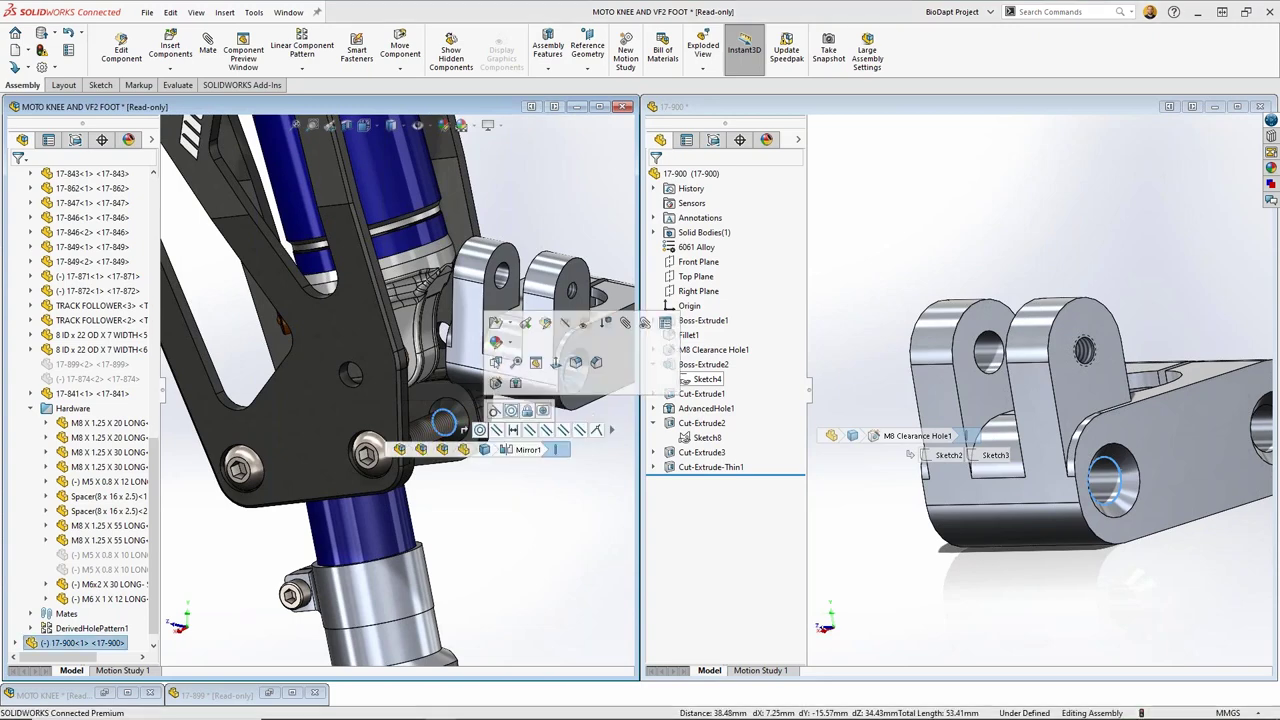
left_click(511, 411)
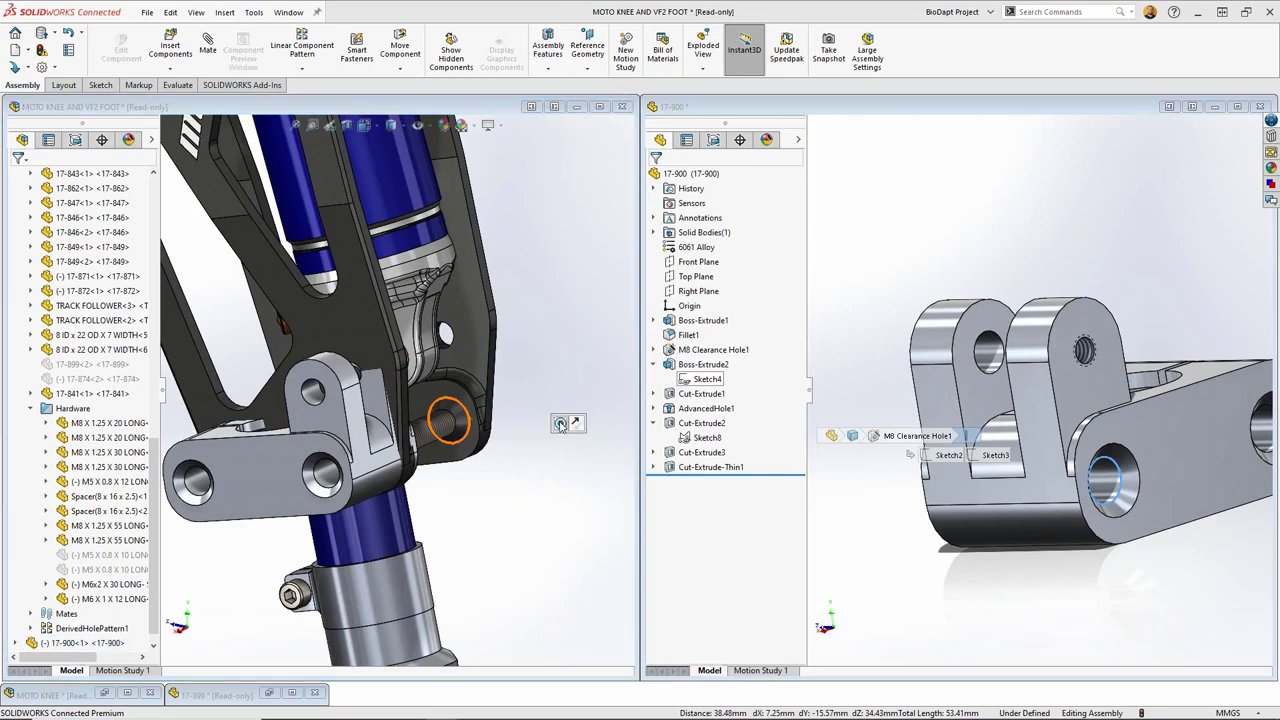
left_click(539, 388)
Step: Mate the side face of 17-900 to the inner face of side plate 17-833-L, seating the bracket between the two plates
middle_click_drag(380, 430, 328, 418)
scroll(328, 418, "up", 5)
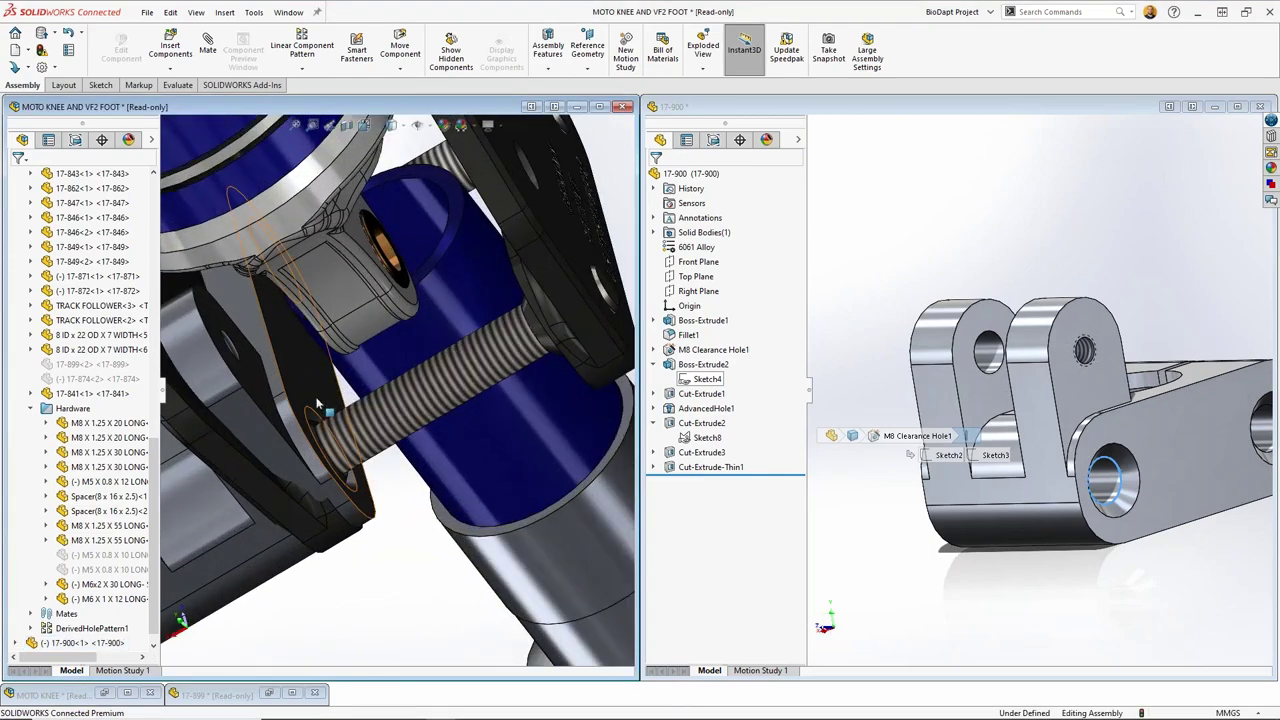
left_click(317, 402)
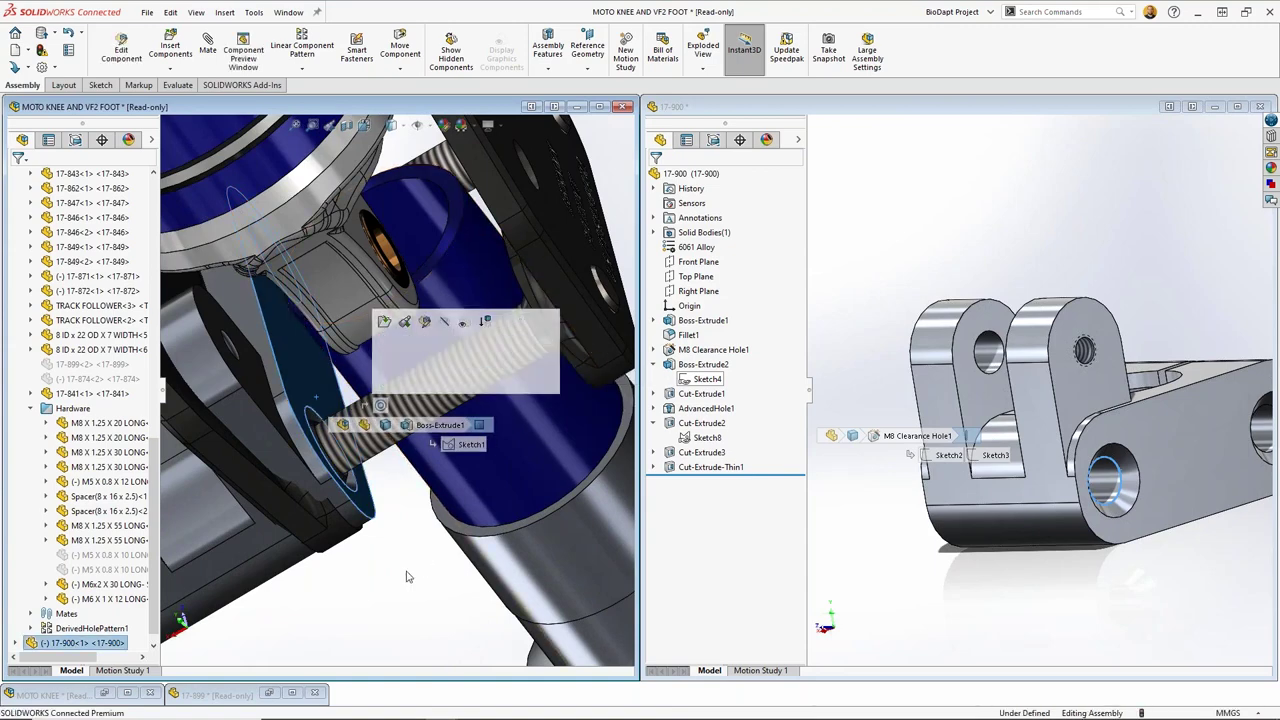
middle_click_drag(417, 509, 560, 245)
left_click(585, 265)
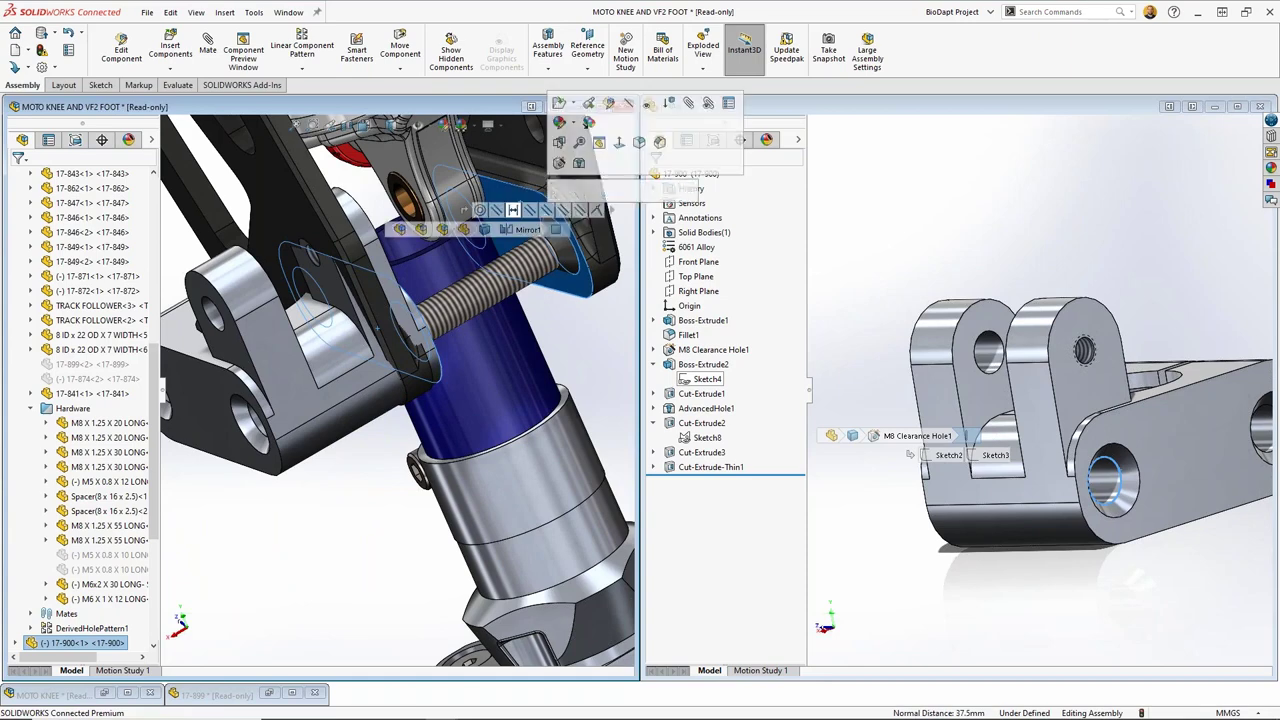
left_click(512, 209)
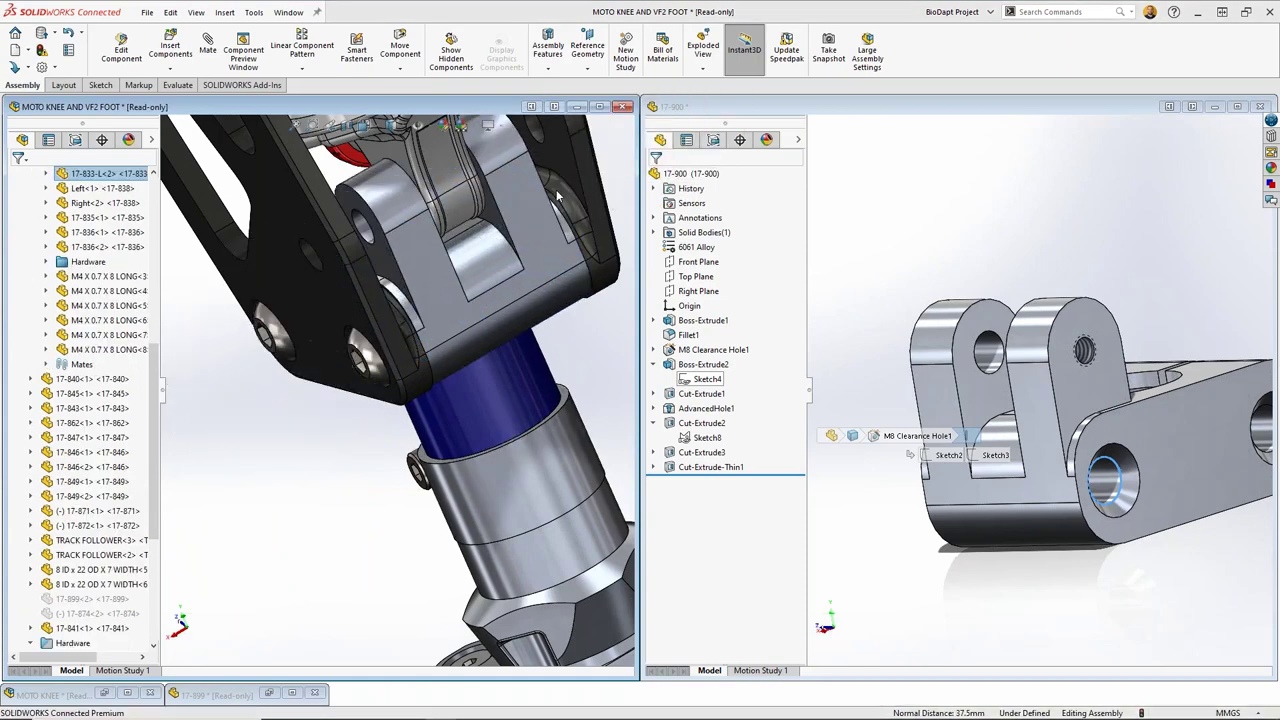
Step: Examine the bracket's fit between the side plates and within the full prosthetic leg assembly
middle_click_drag(557, 196, 490, 545)
left_click(225, 478)
left_click(490, 545)
scroll(502, 512, "up", 5)
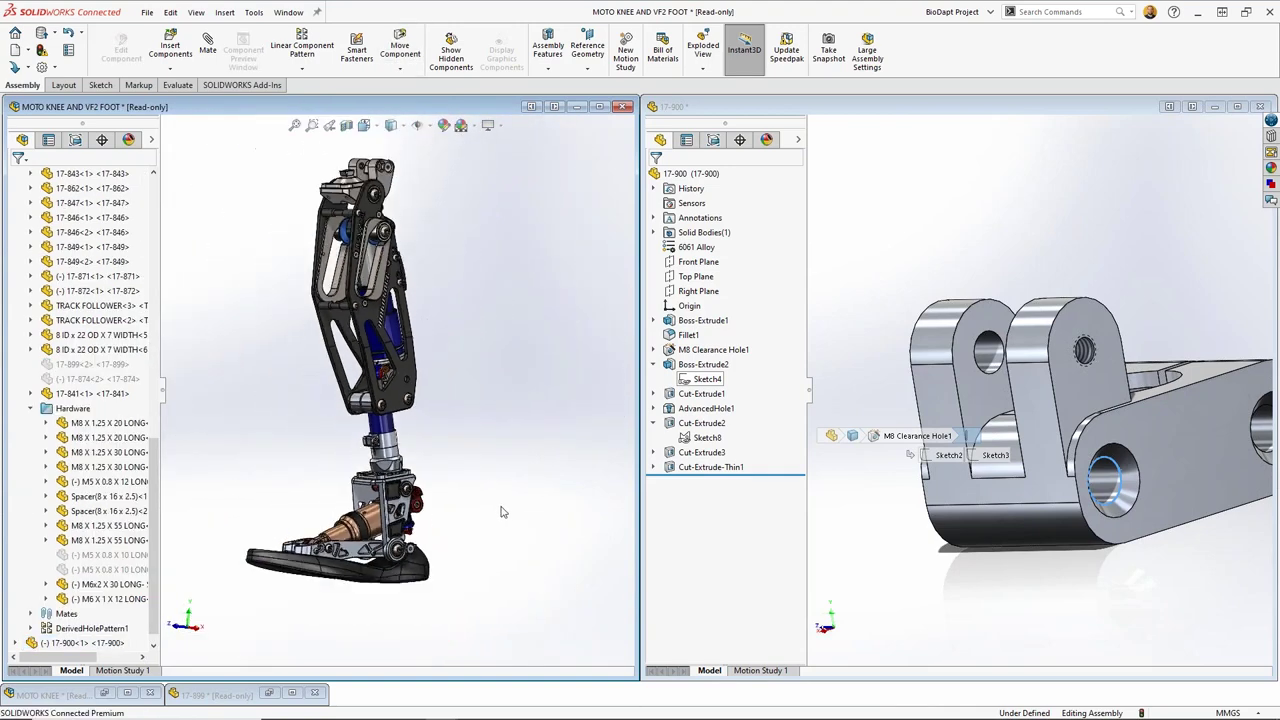
middle_click_drag(447, 436, 342, 450)
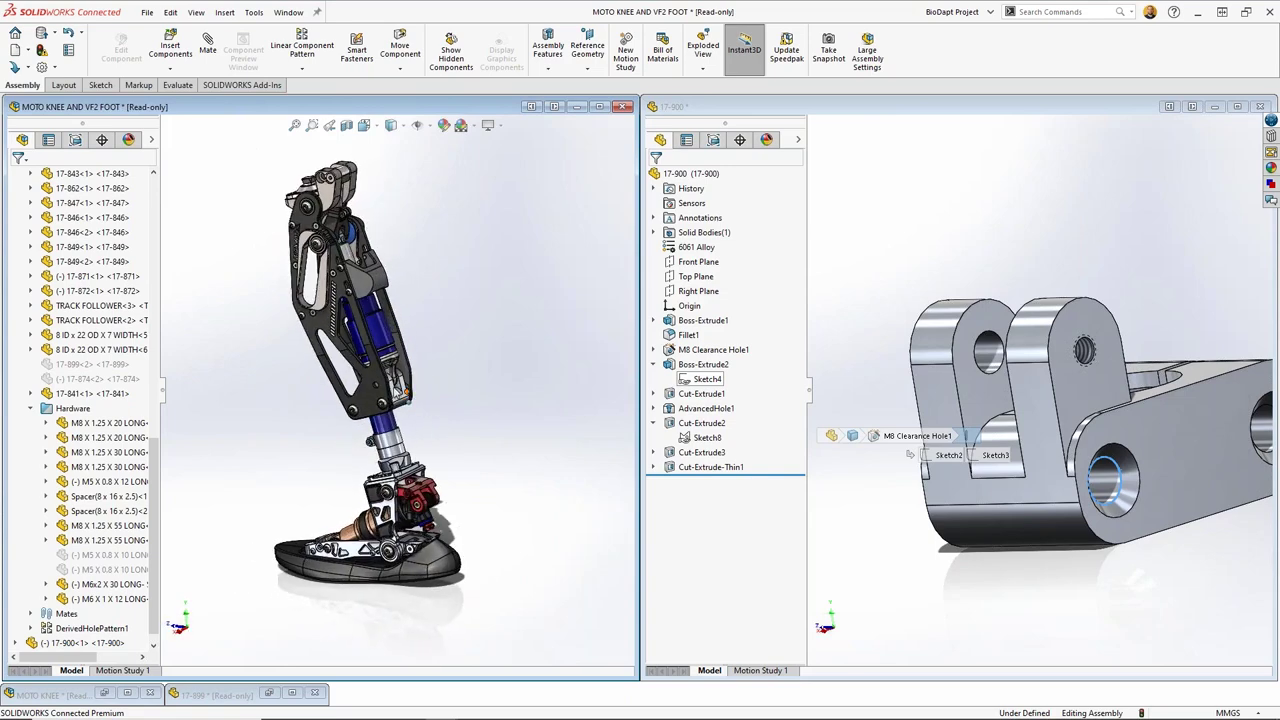
scroll(397, 390, "down", 8)
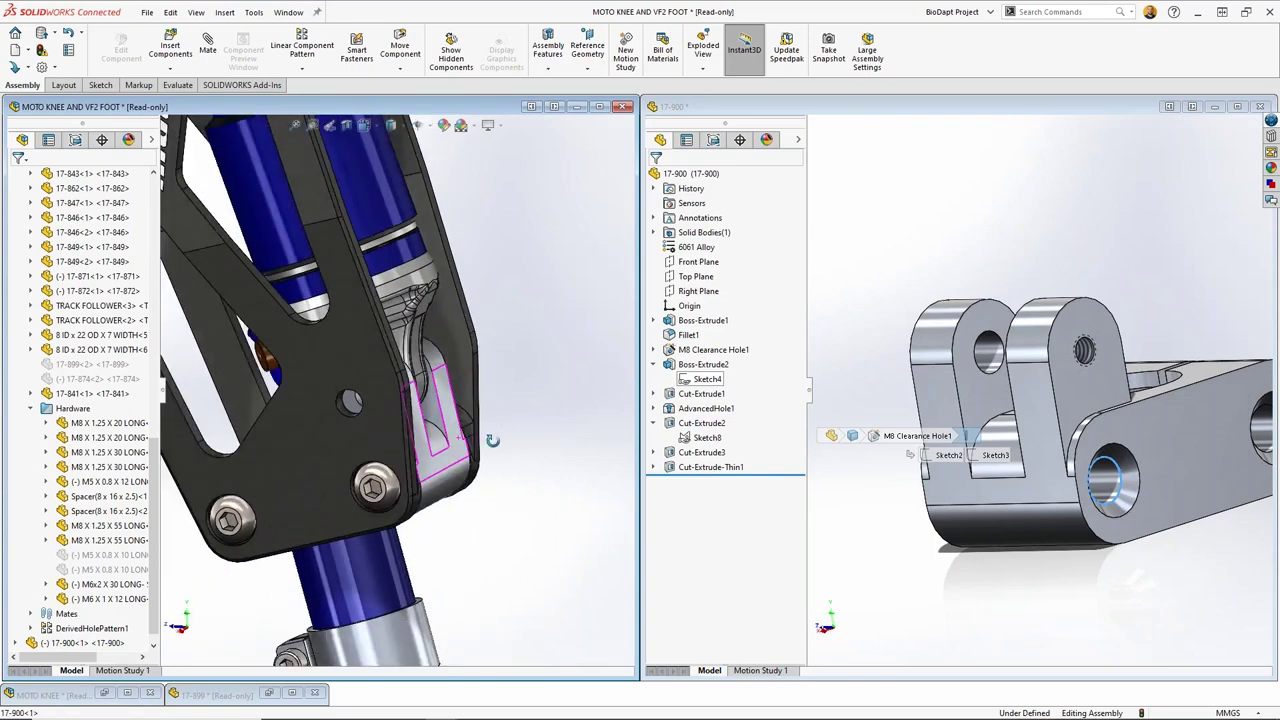
middle_click_drag(492, 440, 402, 472)
Step: Collapse the MOTO KNEE subassembly in the feature tree and inspect the component options of VF2 Foot
left_click(31, 408)
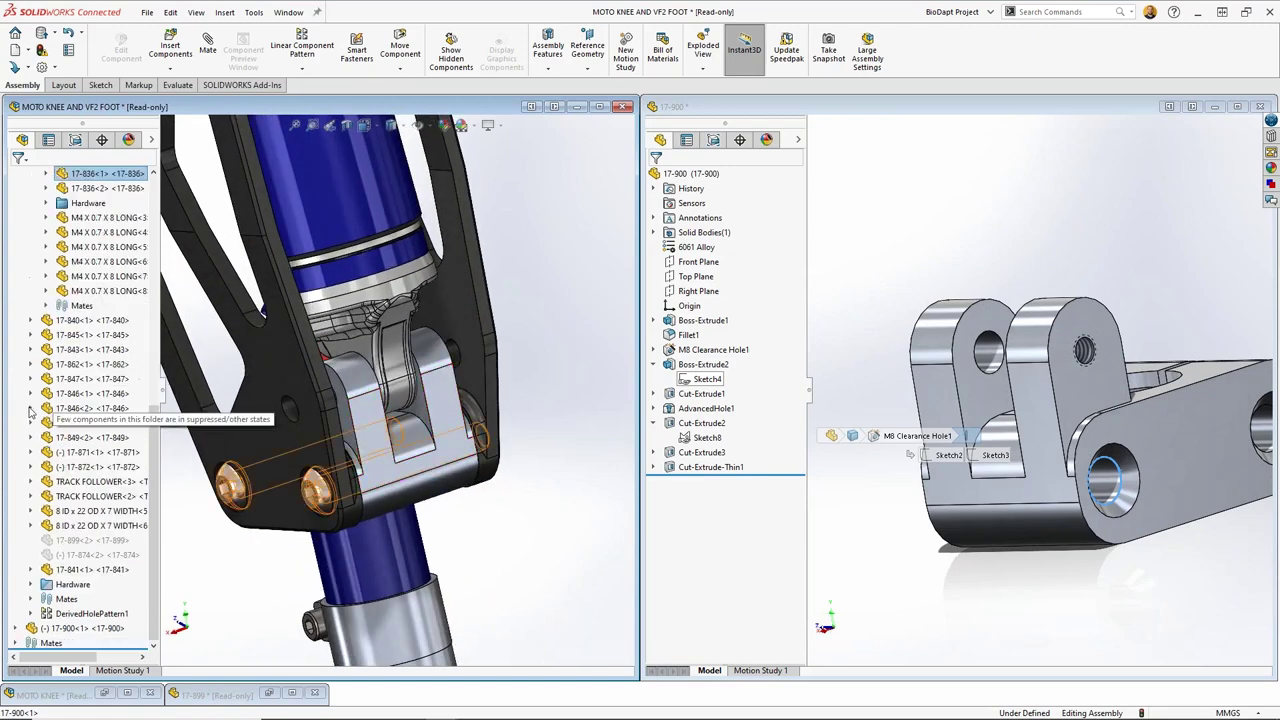
scroll(44, 366, "up", 10)
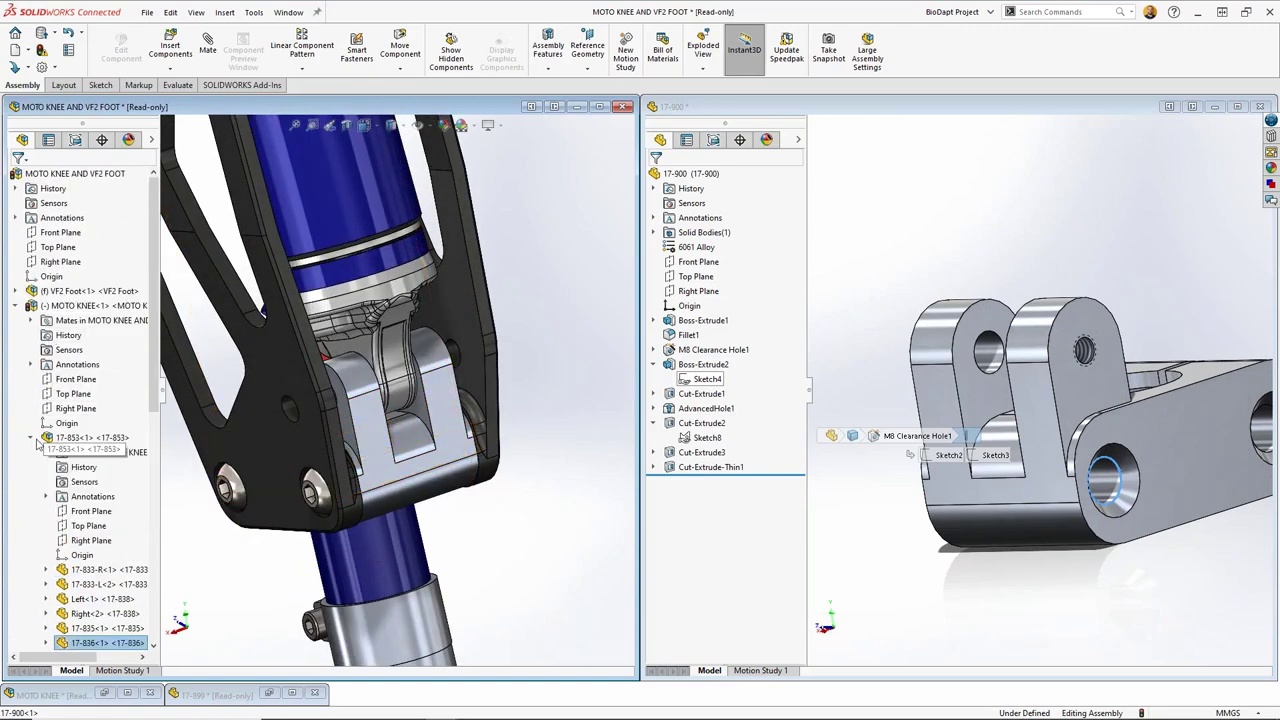
left_click(36, 306)
left_click(15, 305)
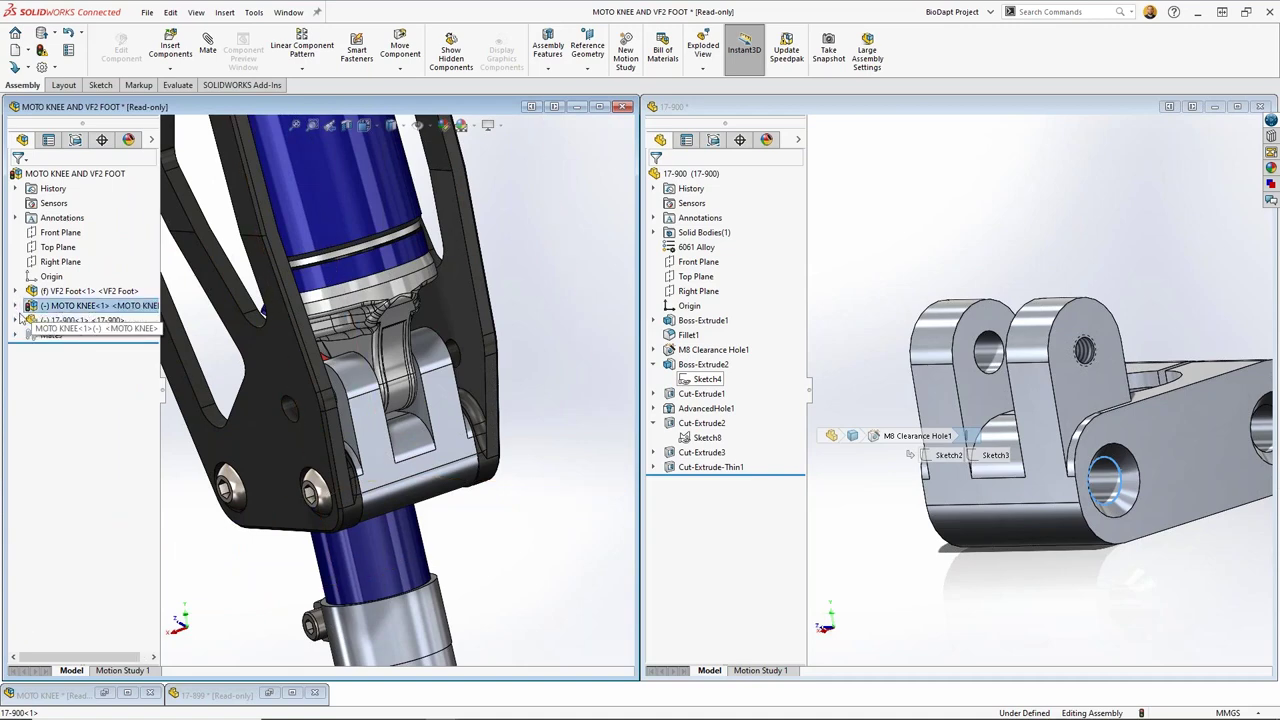
left_click(70, 292)
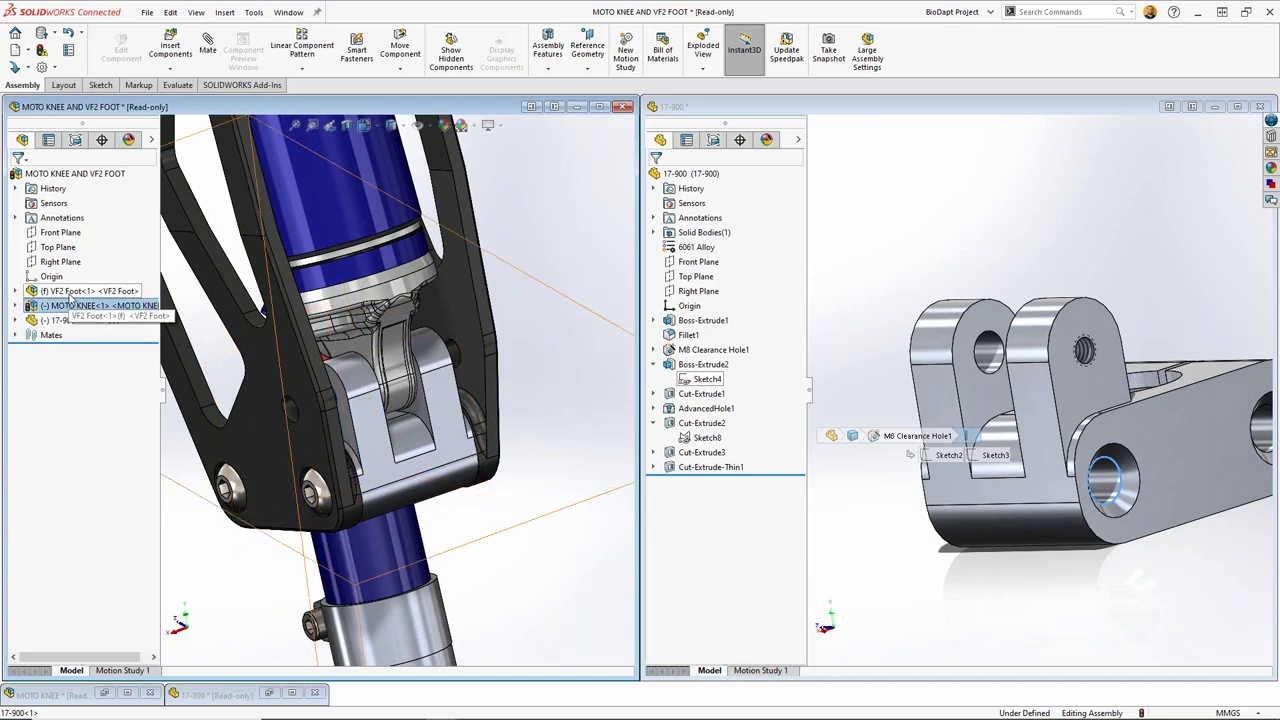
right_click(70, 295)
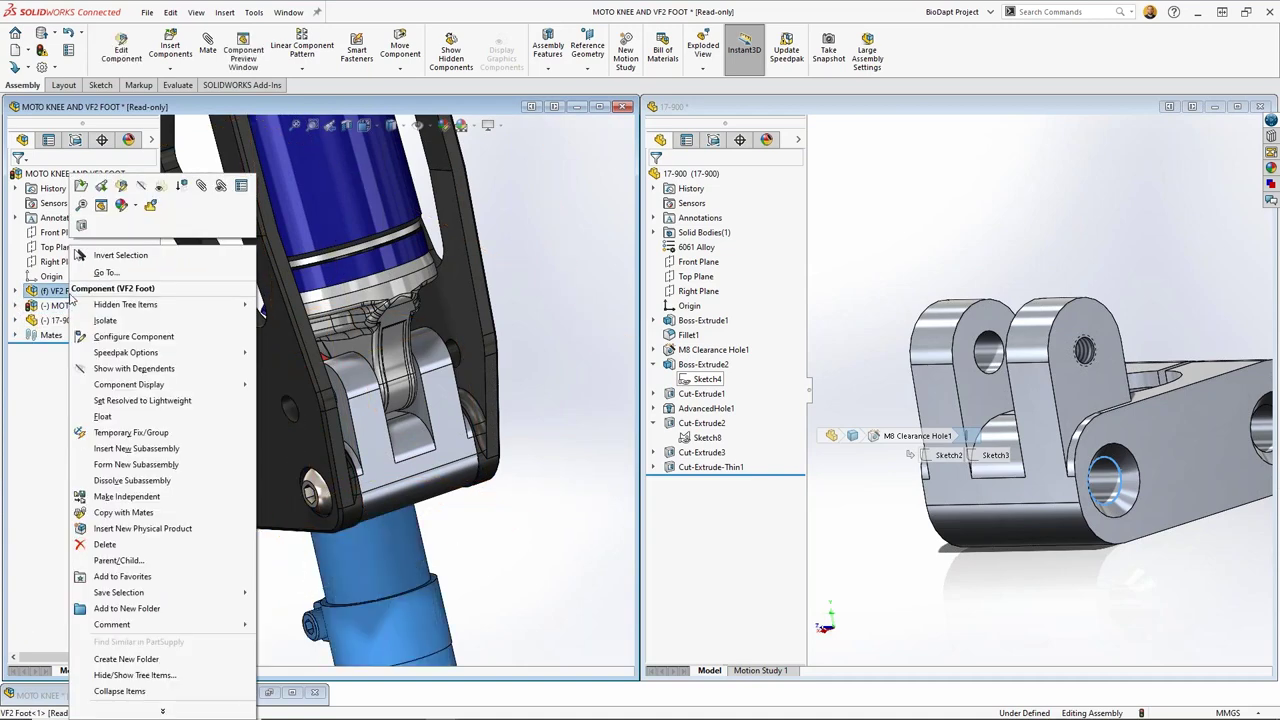
middle_click_drag(533, 311, 515, 422)
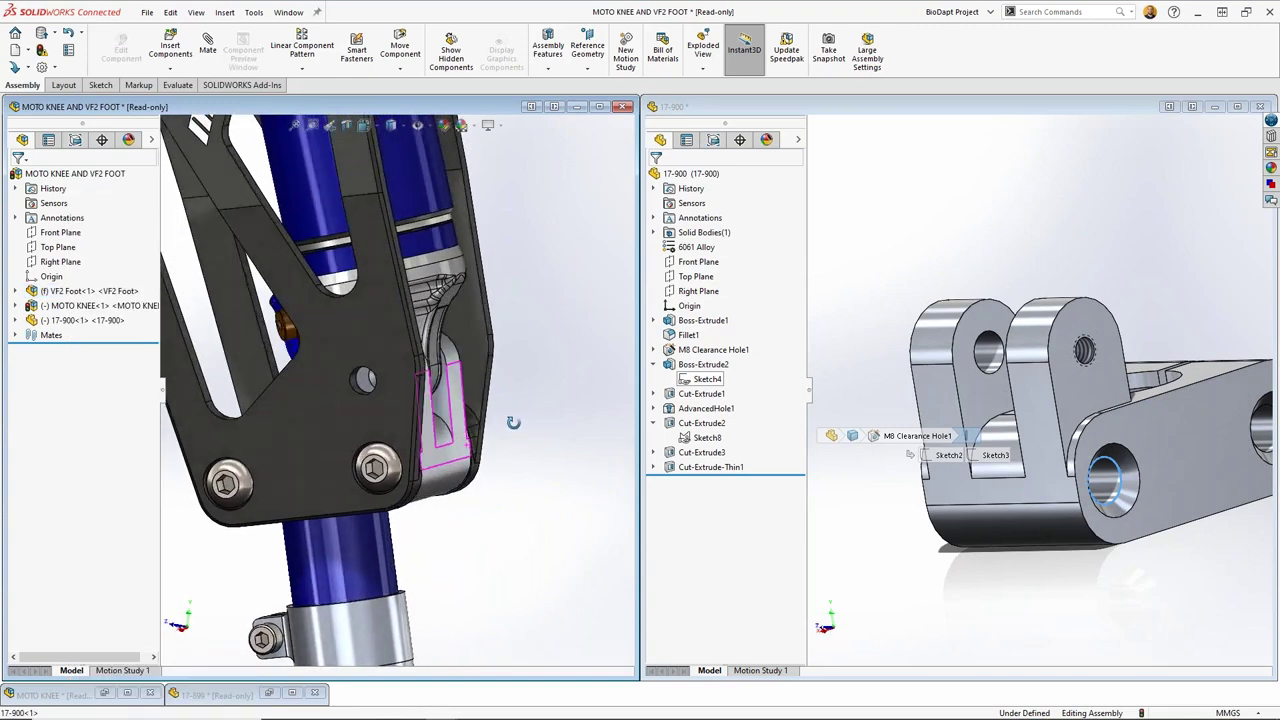
Step: Check the distance between the outer face of one lug and the inner face of the other on bracket 17-900
scroll(370, 400, "up", 3)
scroll(327, 416, "up", 5)
left_click(327, 416)
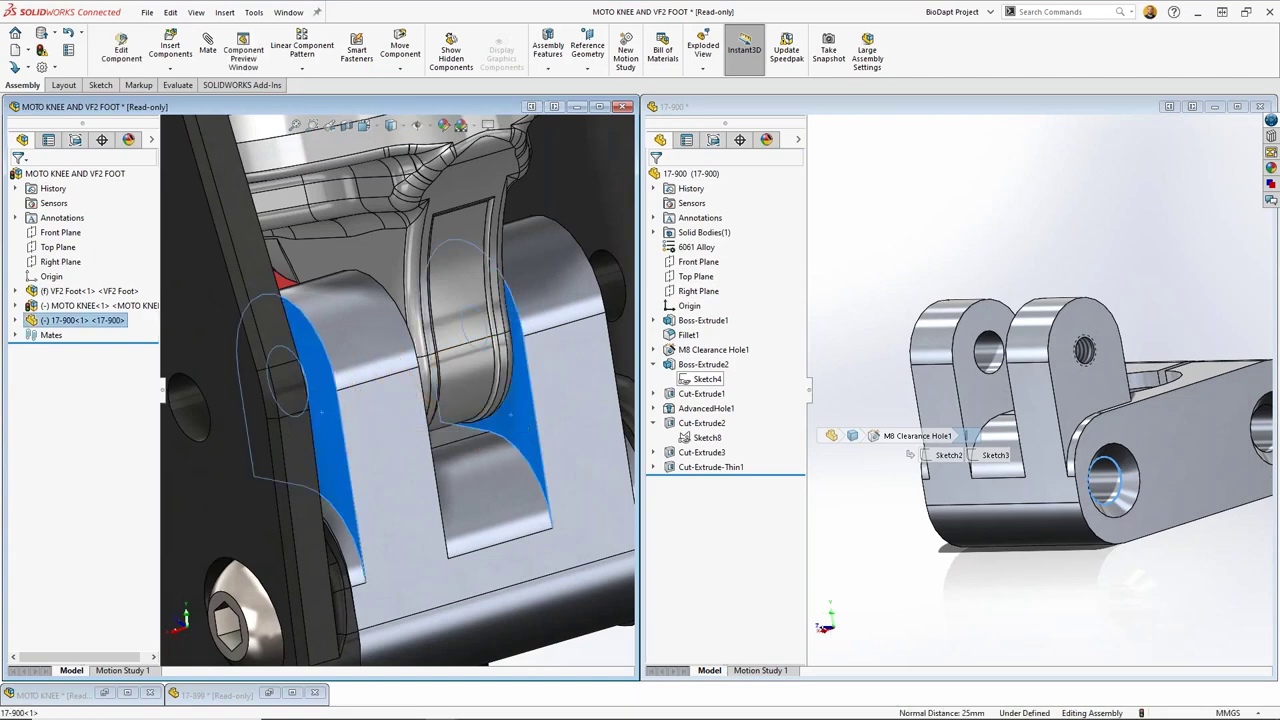
right_click(510, 414)
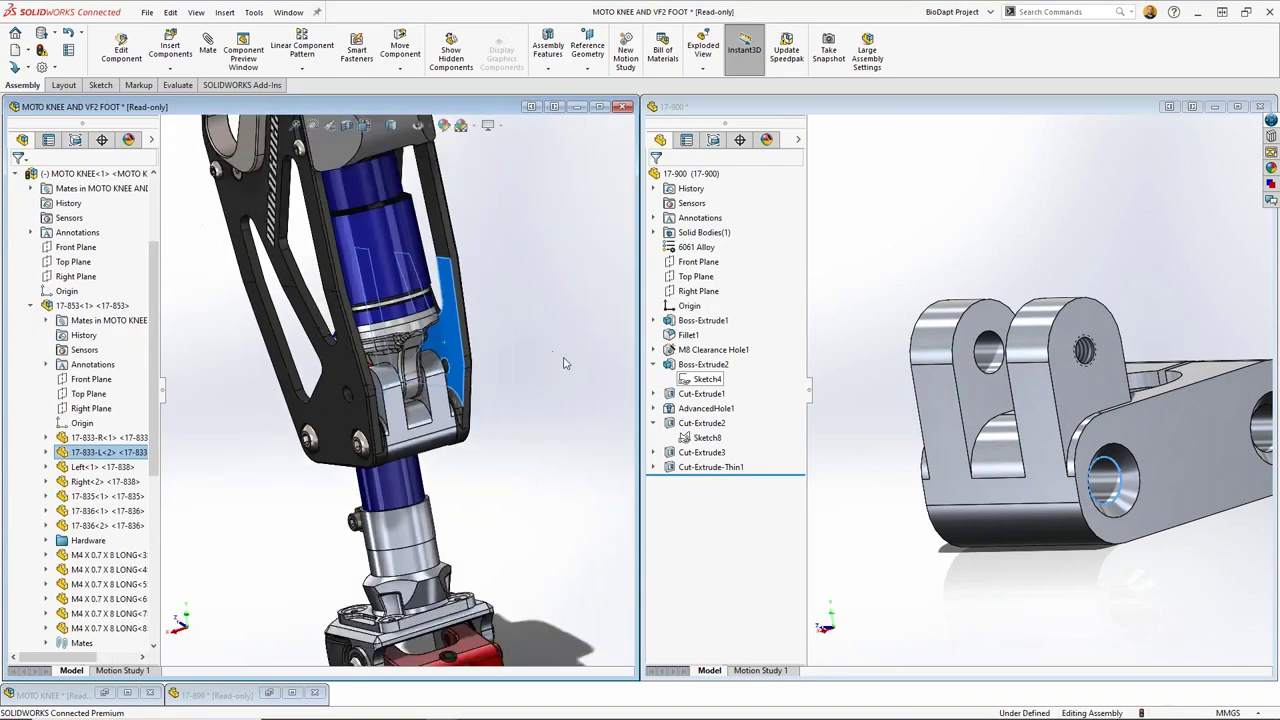
left_click(536, 383)
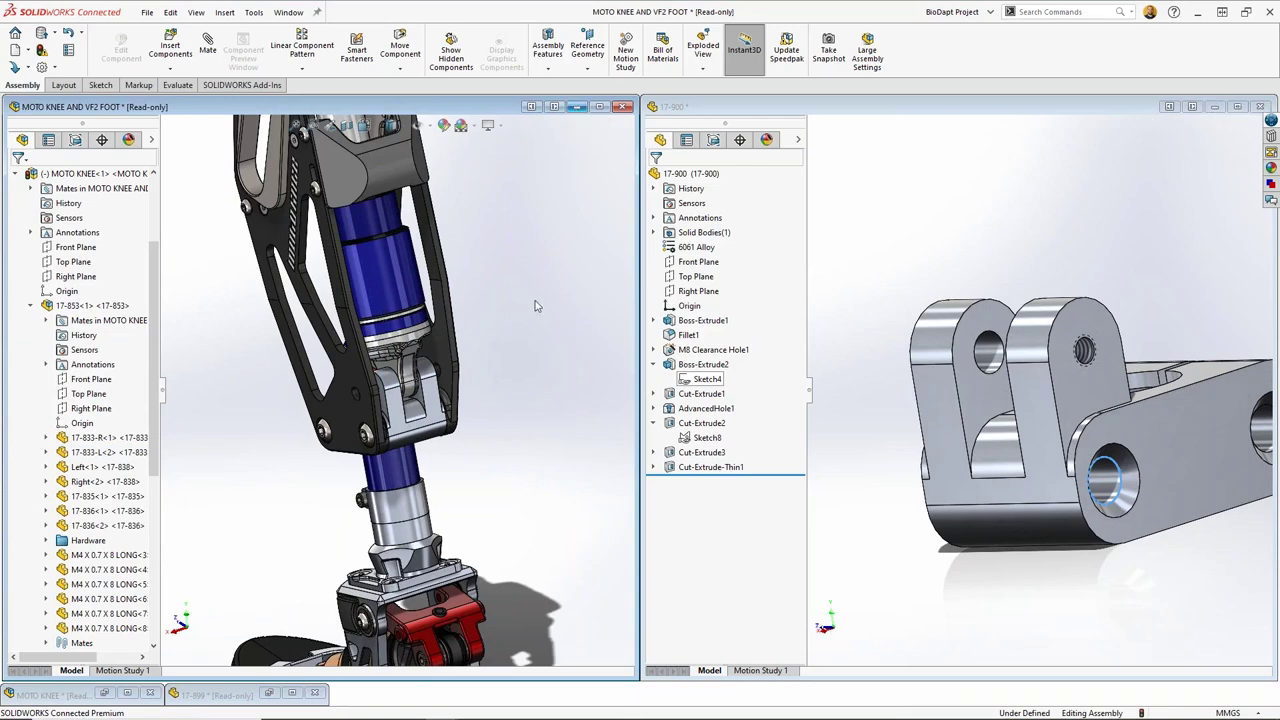
Step: Delete bracket 17-900 from the MOTO KNEE AND VF2 FOOT assembly and close that assembly, discarding its changes
left_click(431, 413)
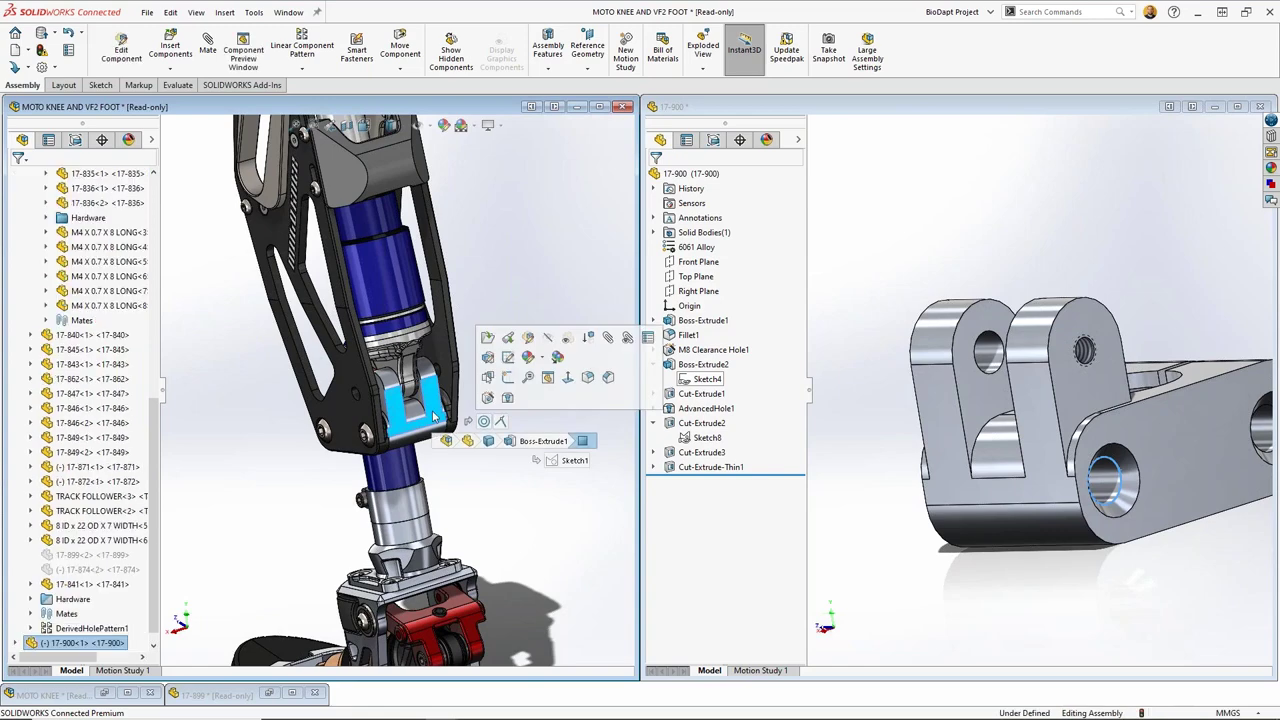
key("Delete")
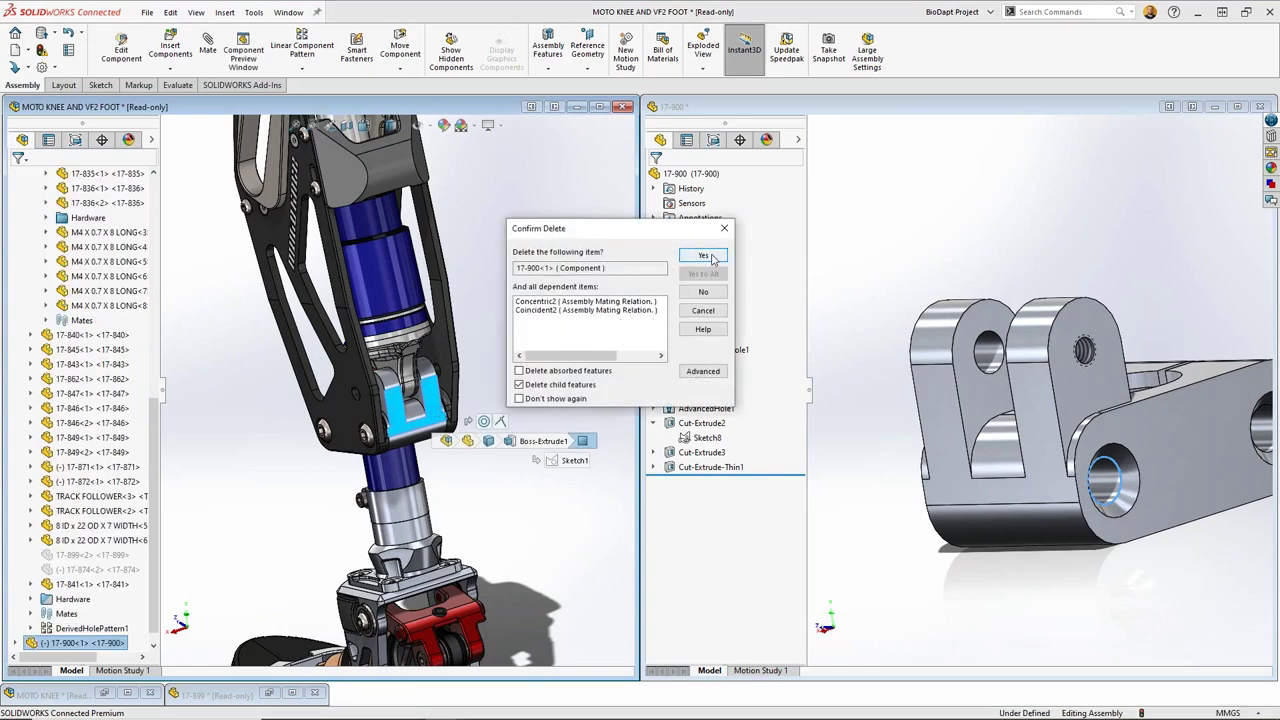
left_click(700, 259)
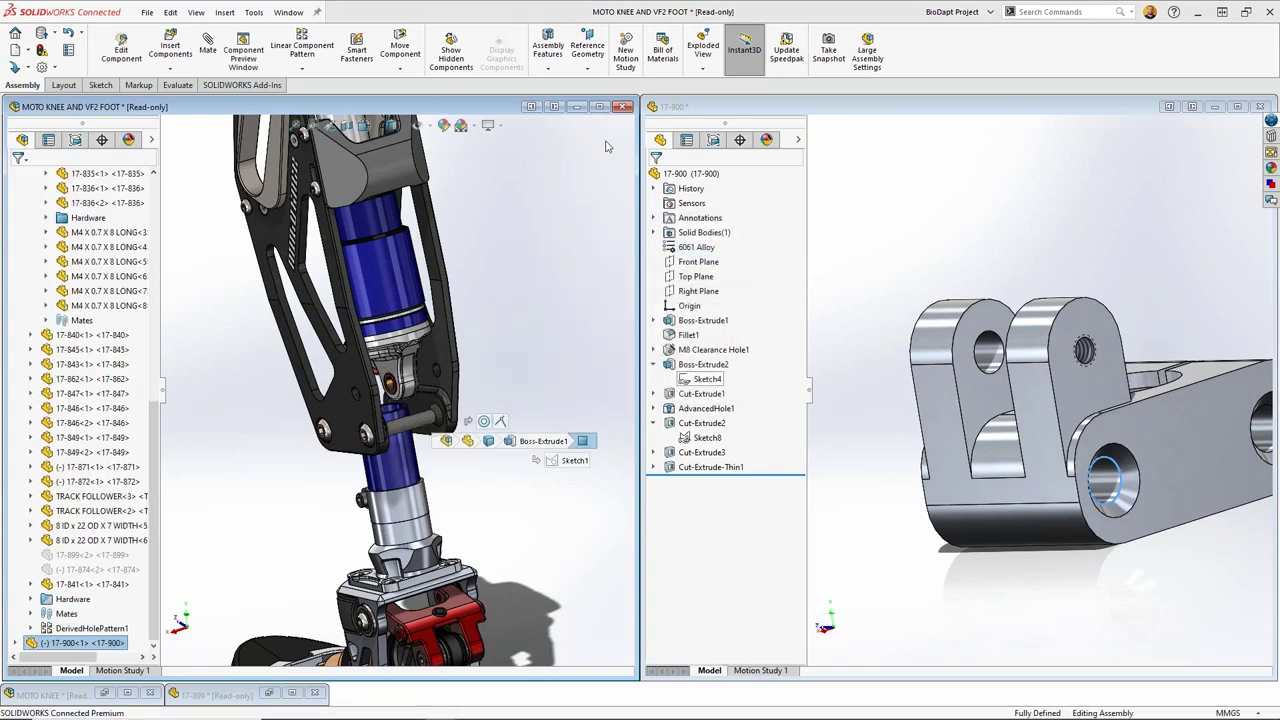
left_click(622, 108)
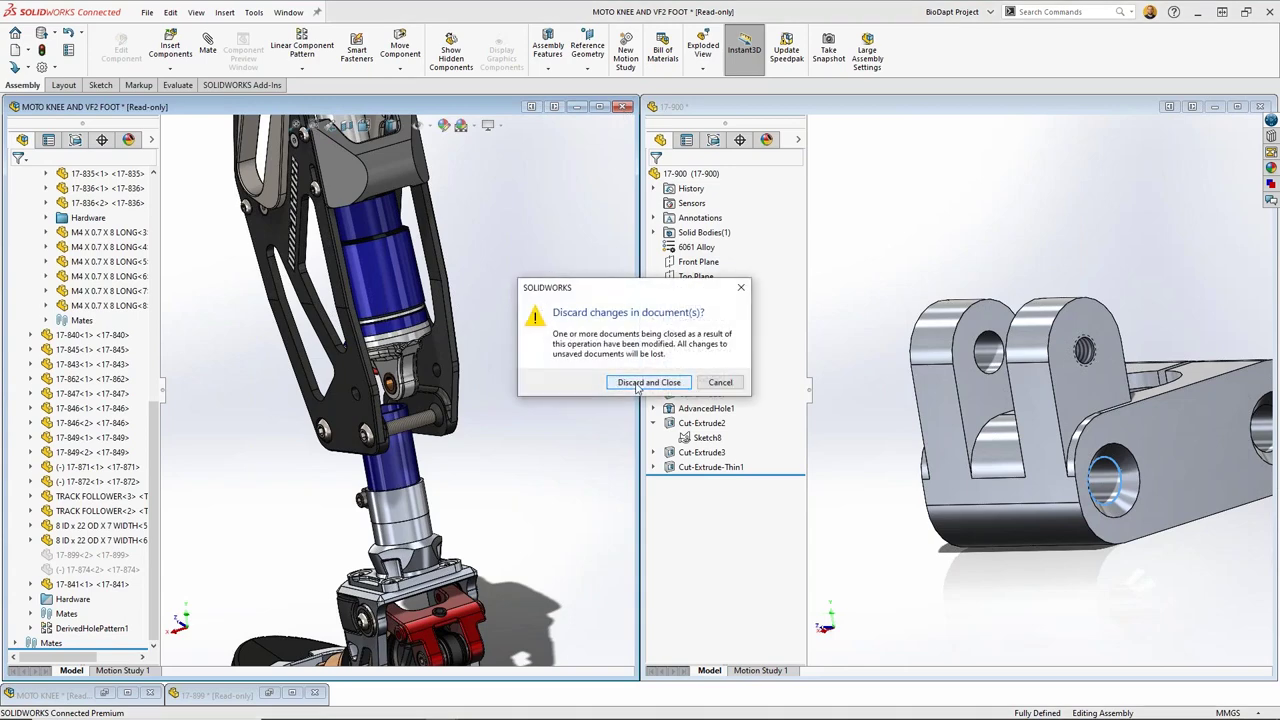
left_click(637, 386)
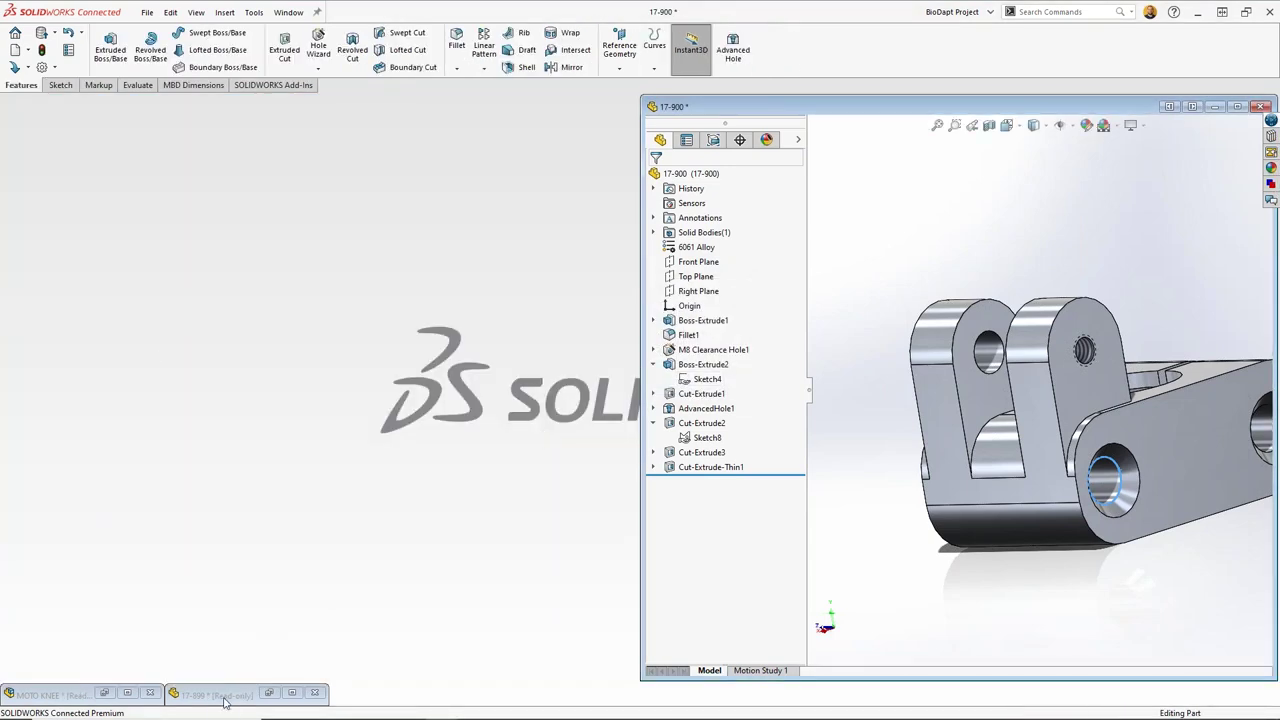
Step: Bring up the minimized MOTO KNEE assembly beside part 17-900 and insert 17-900 in front of its side plates
left_click(127, 692)
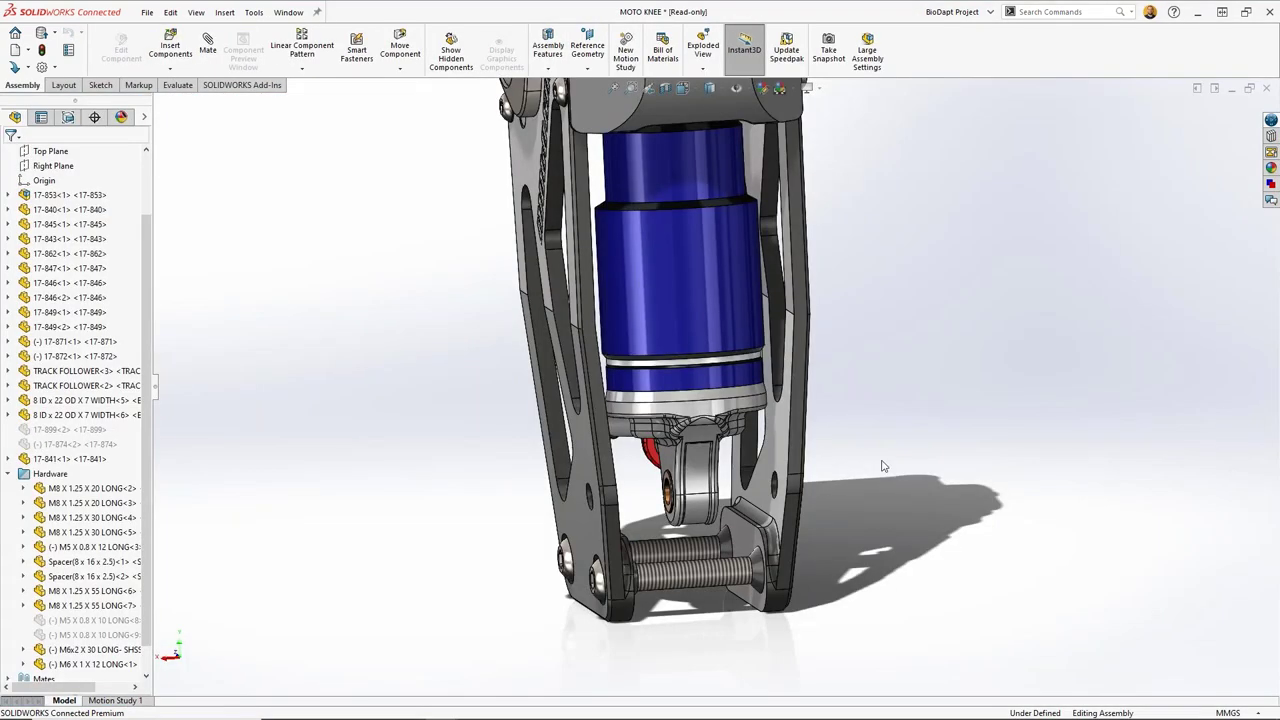
middle_click_drag(1160, 190, 1208, 149)
left_click(1212, 90)
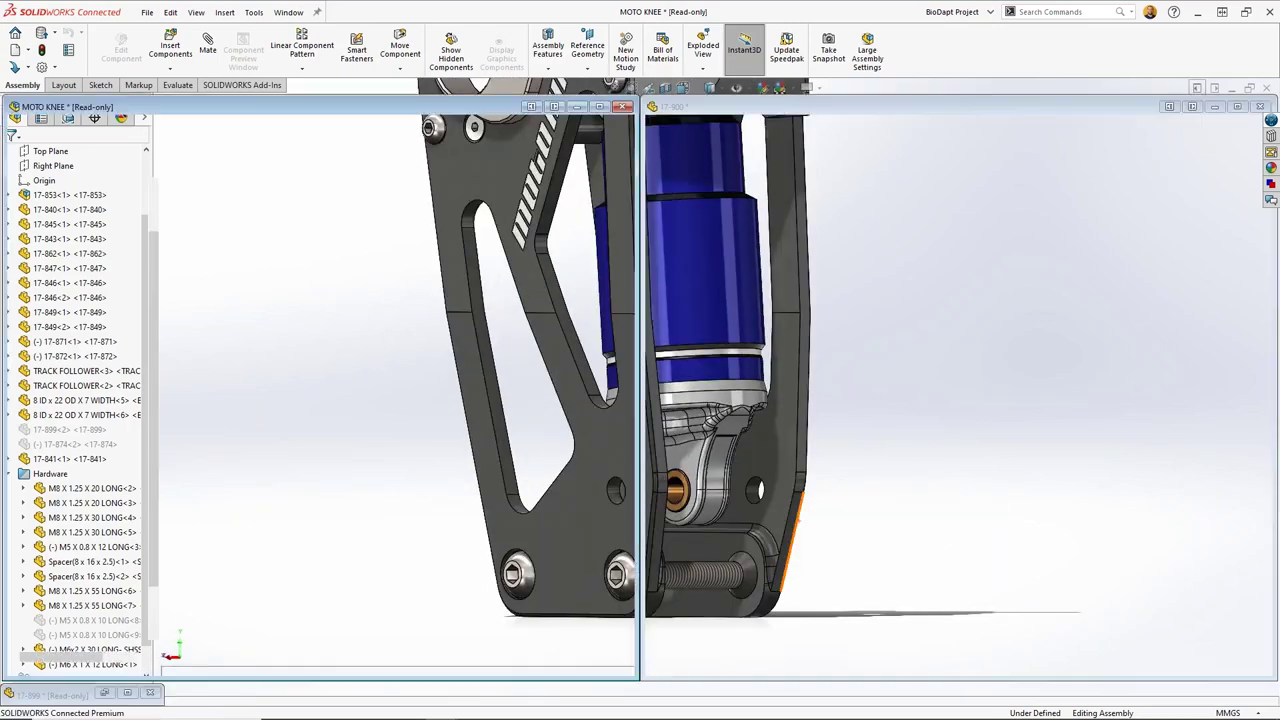
middle_click_drag(474, 552, 579, 577)
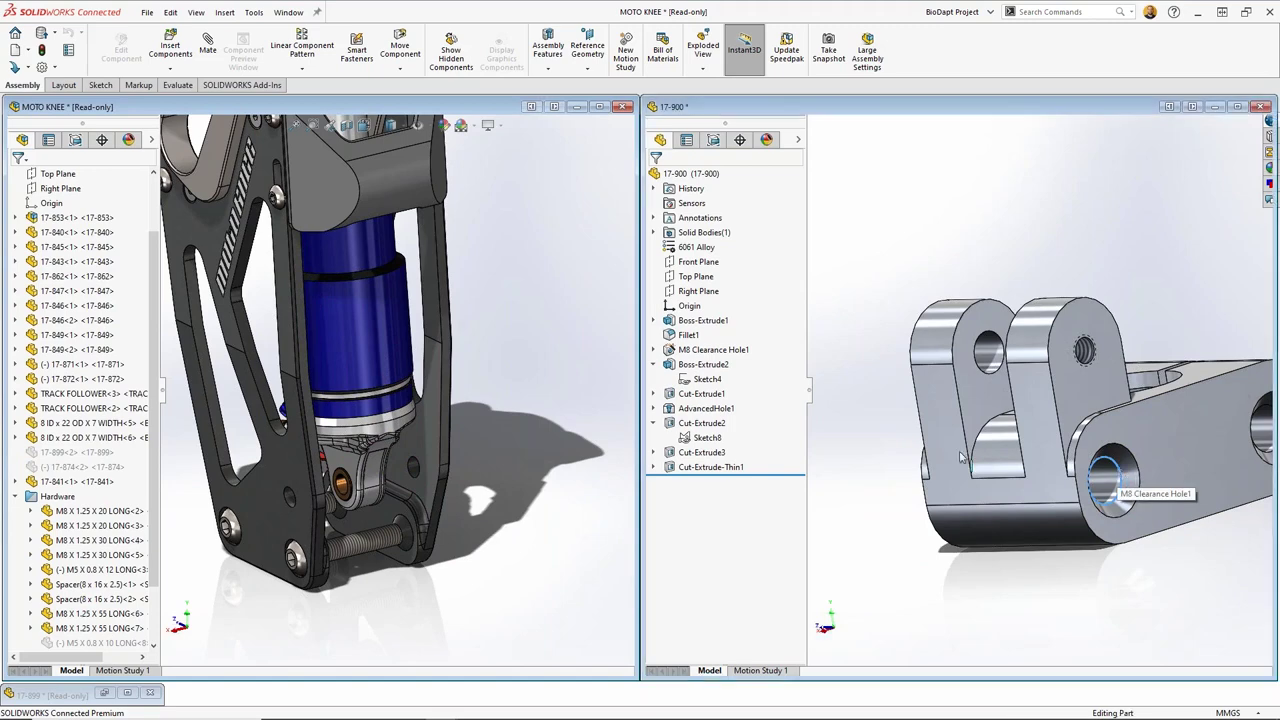
mouse_move(1118, 478)
left_mouse_down()
mouse_move(410, 547)
mouse_move(1118, 478)
left_mouse_up()
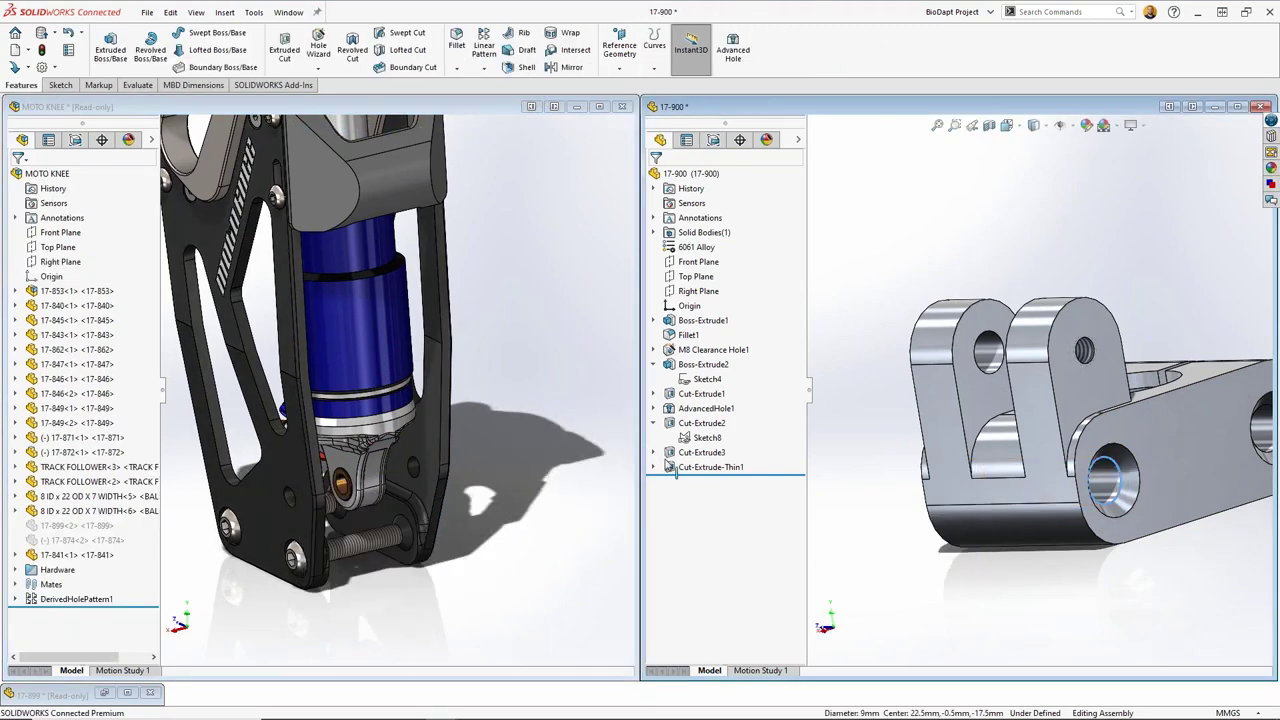
left_click_drag(674, 470, 400, 530)
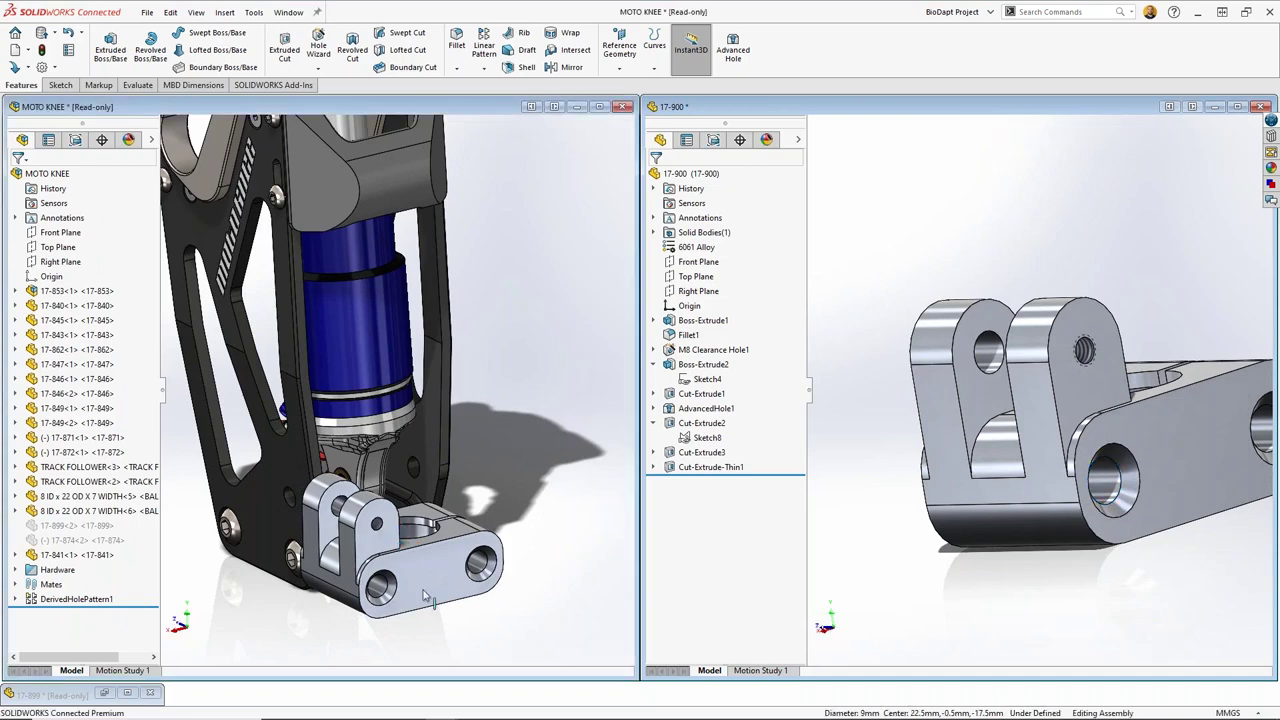
Step: Add a concentric mate between the M8 clearance hole of 17-900 and the front lower bolt of the side plates
scroll(395, 588, "down", 2)
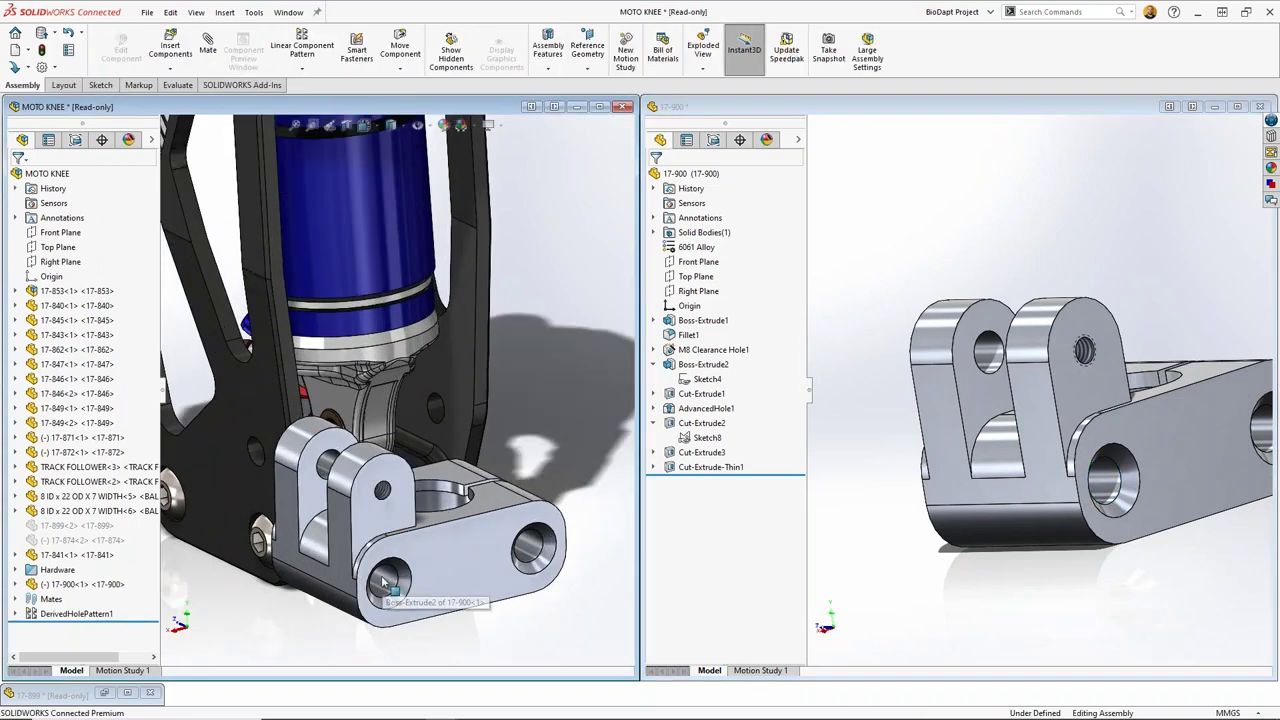
left_click(385, 585)
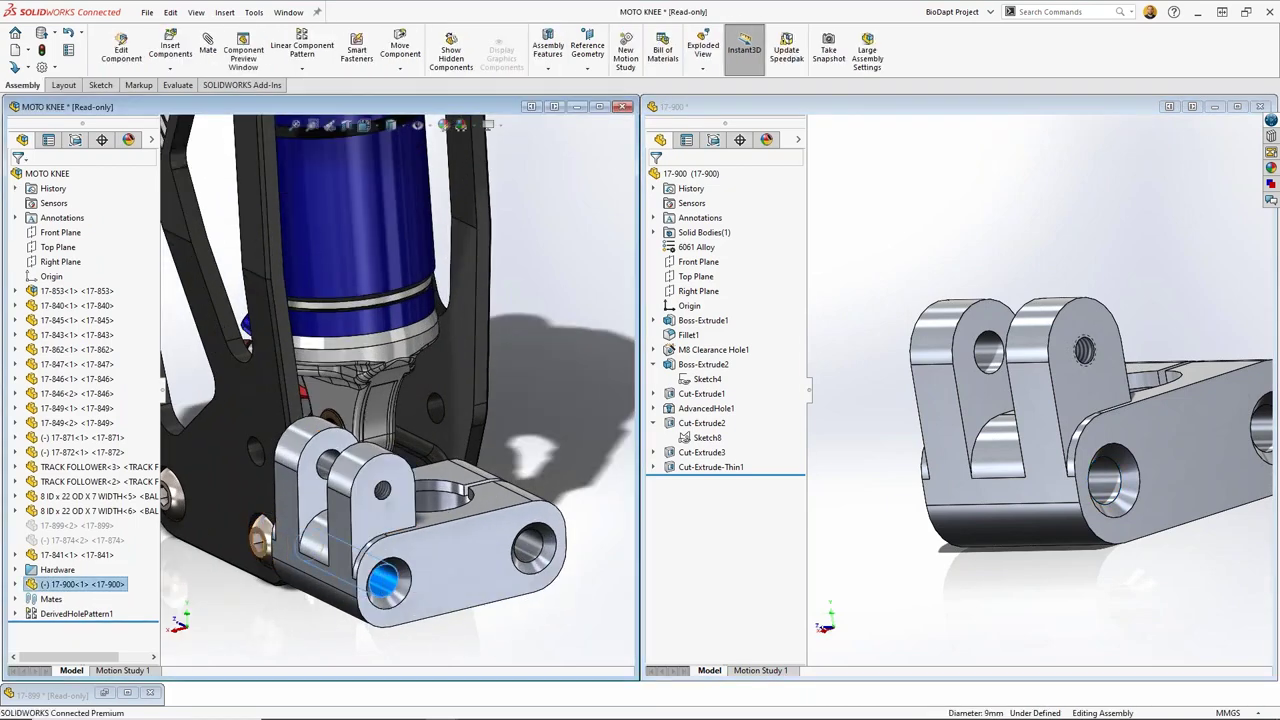
left_click(258, 535, "ctrl")
right_click(265, 545)
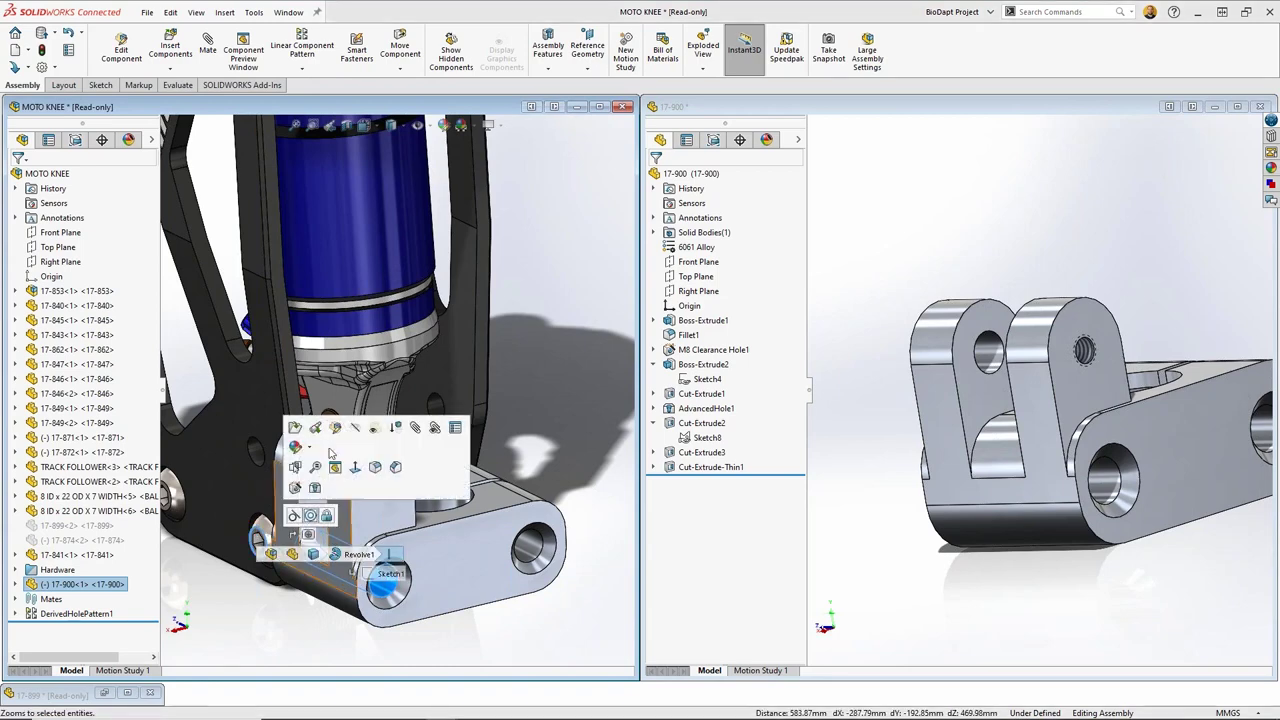
mouse_move(311, 516)
middle_mouse_down()
mouse_move(389, 565)
mouse_move(398, 493)
mouse_move(448, 468)
middle_mouse_up()
Step: Add a coincident mate between the side face of 17-900 and the inner face of side plate 17-833-L
left_click(389, 565)
left_click(398, 500)
left_click(448, 468)
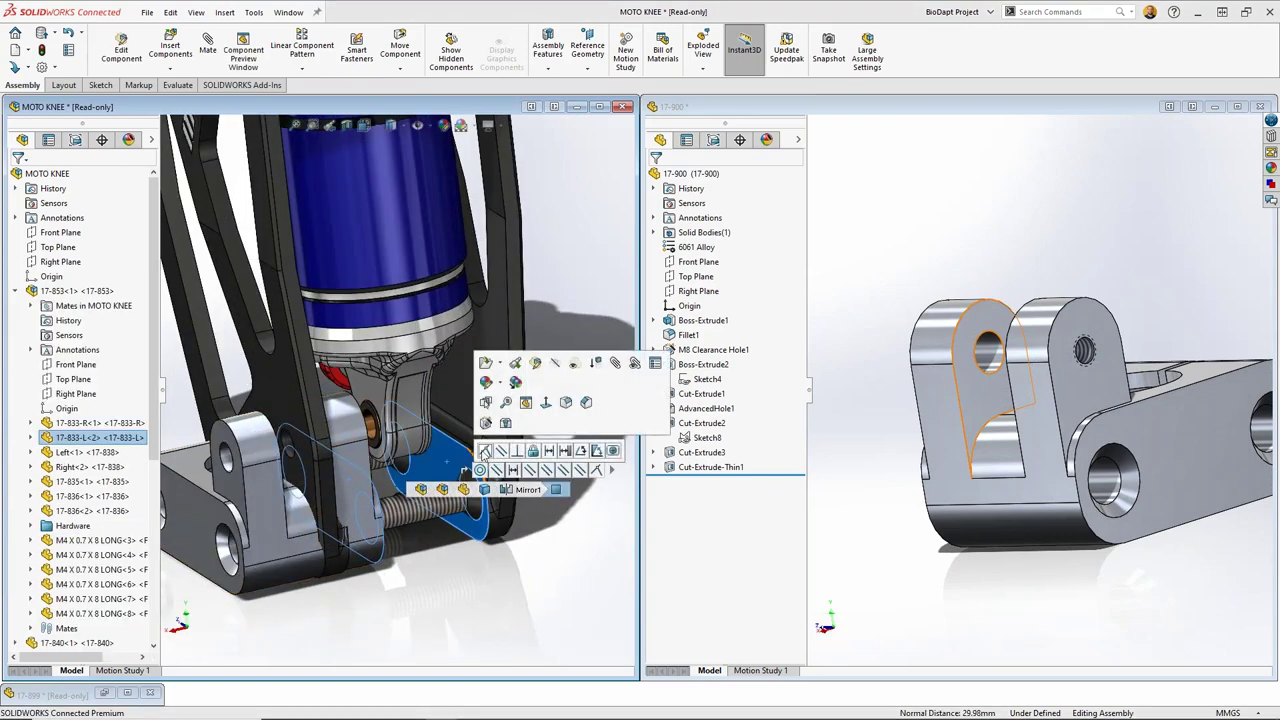
left_click(485, 452)
left_click(465, 472)
left_click(366, 586)
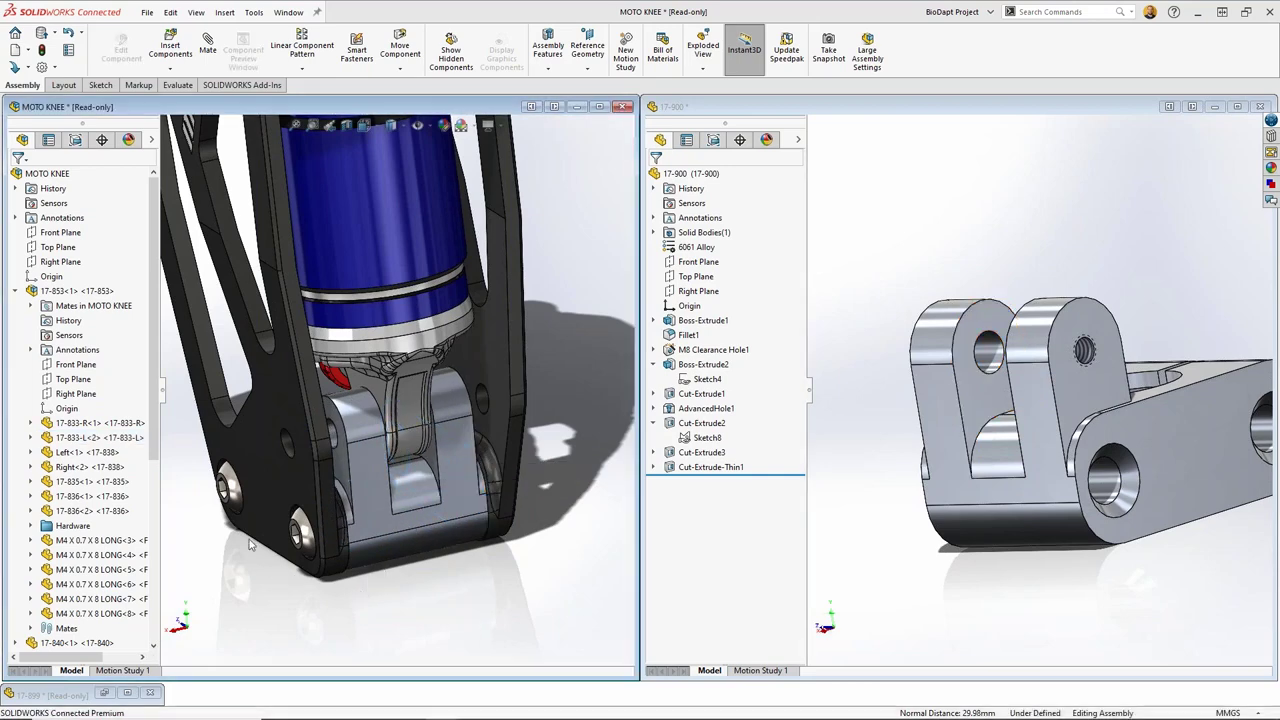
middle_click_drag(366, 586, 408, 478)
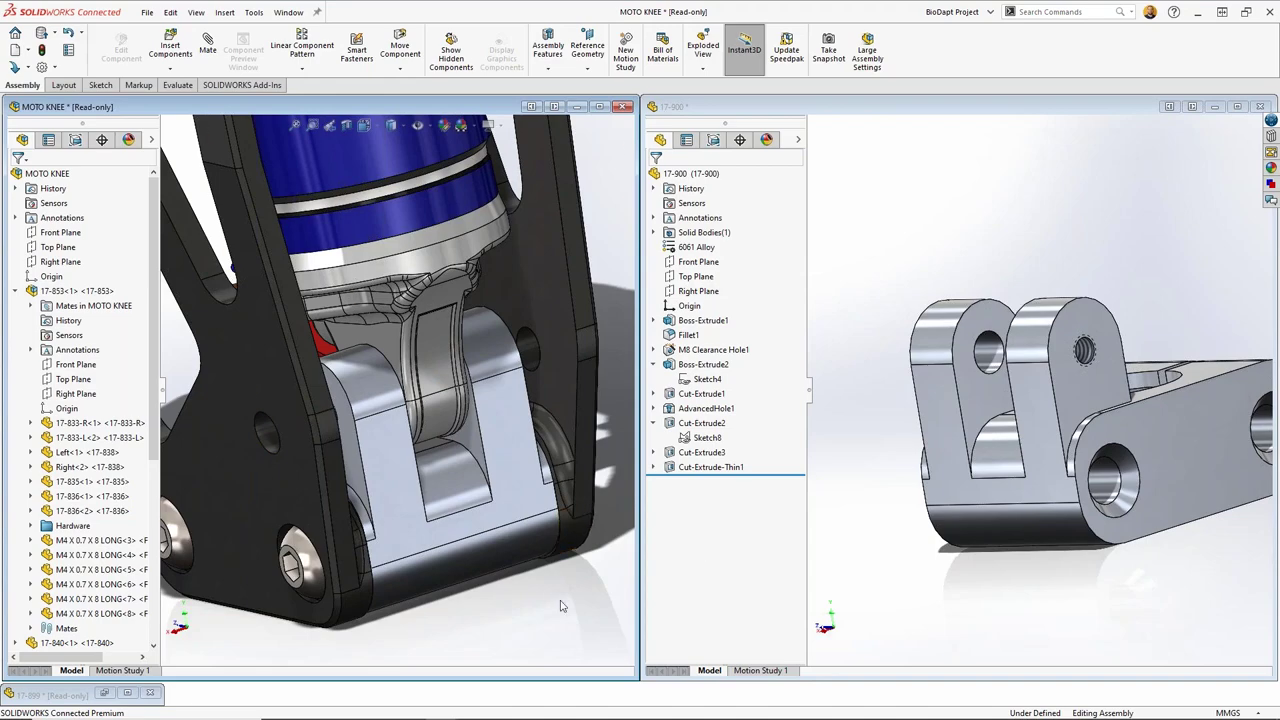
Step: Maximize the MOTO KNEE assembly and search the 3DEXPERIENCE platform for "shoulder"
left_click(599, 107)
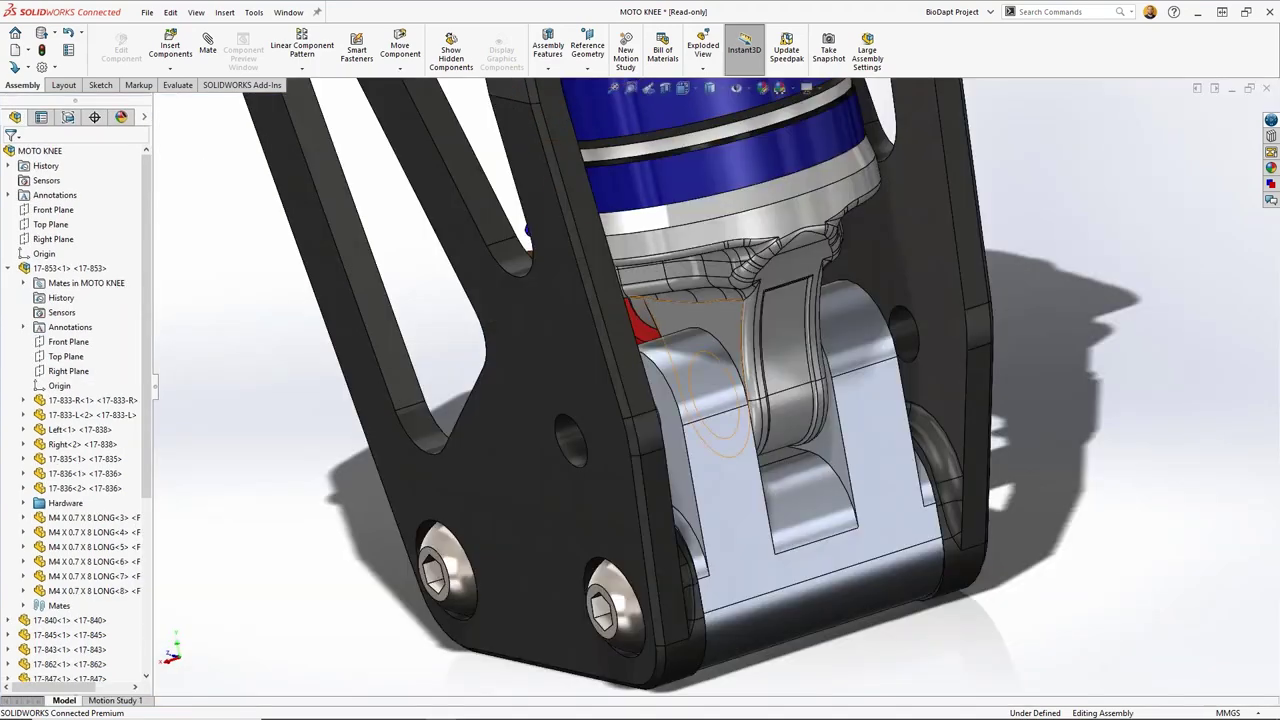
middle_click_drag(843, 522, 930, 460)
left_click(1271, 121)
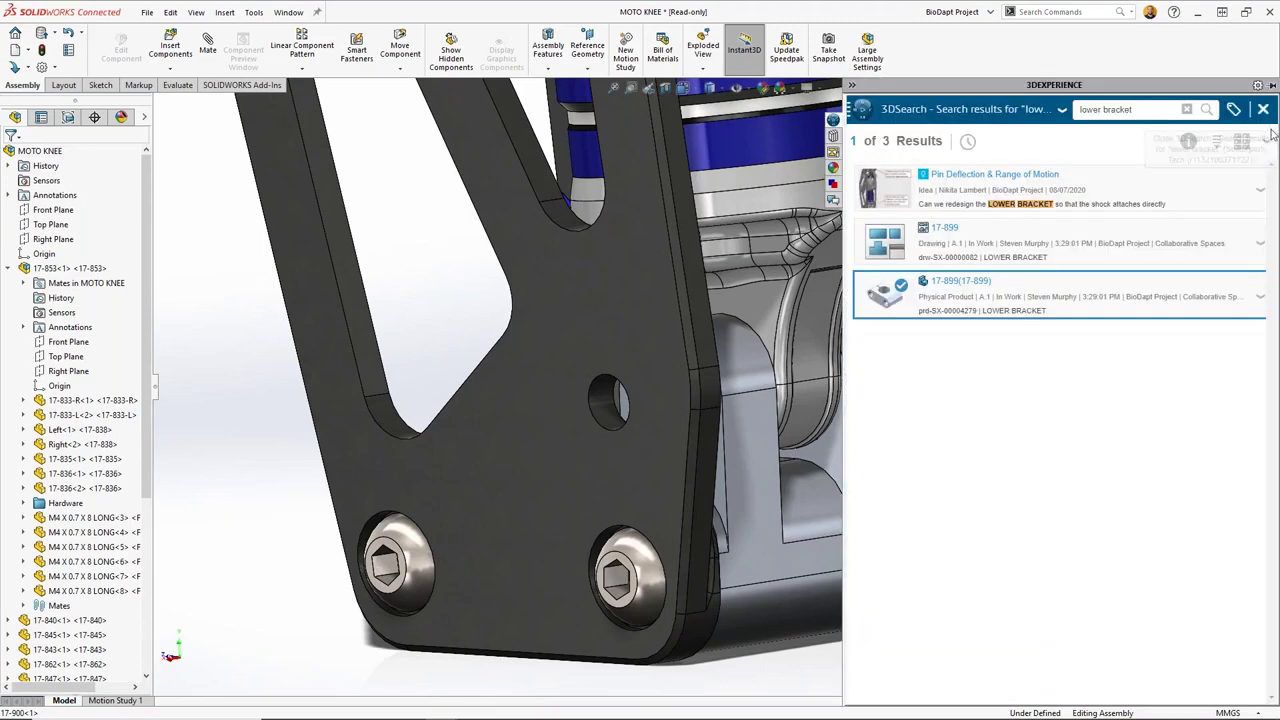
left_click(1186, 109)
left_click(1130, 110)
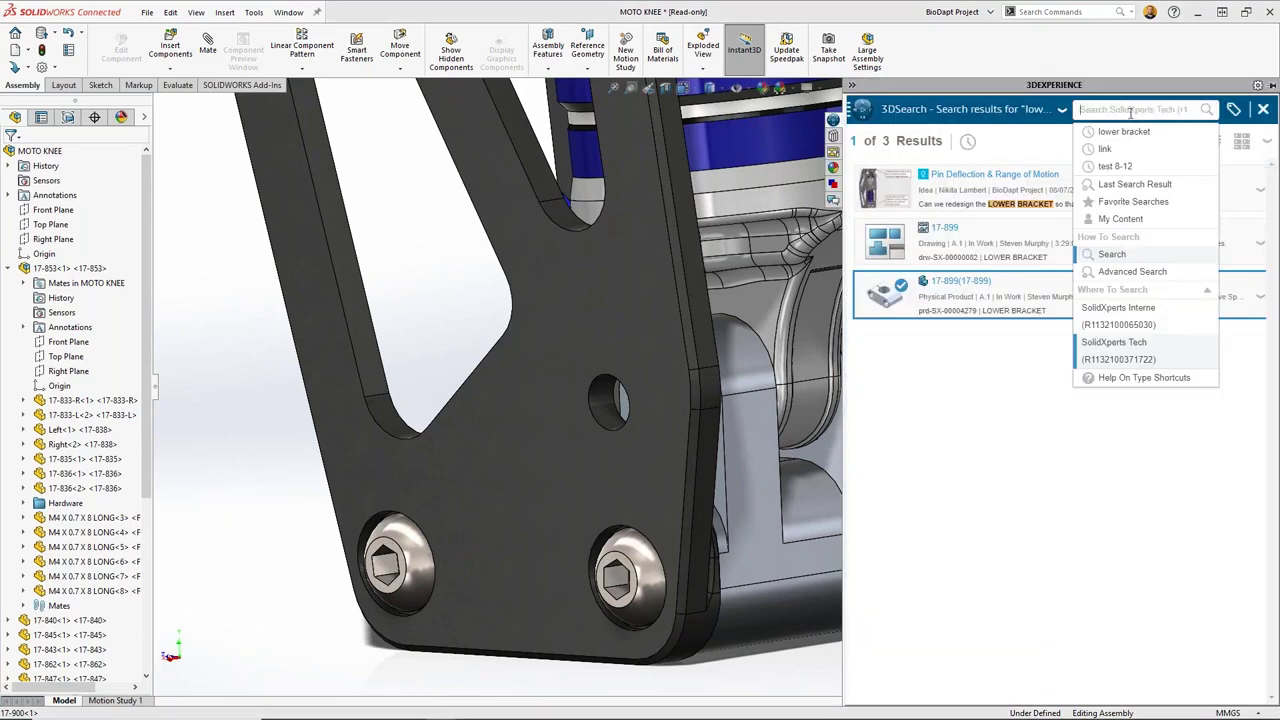
type("sa")
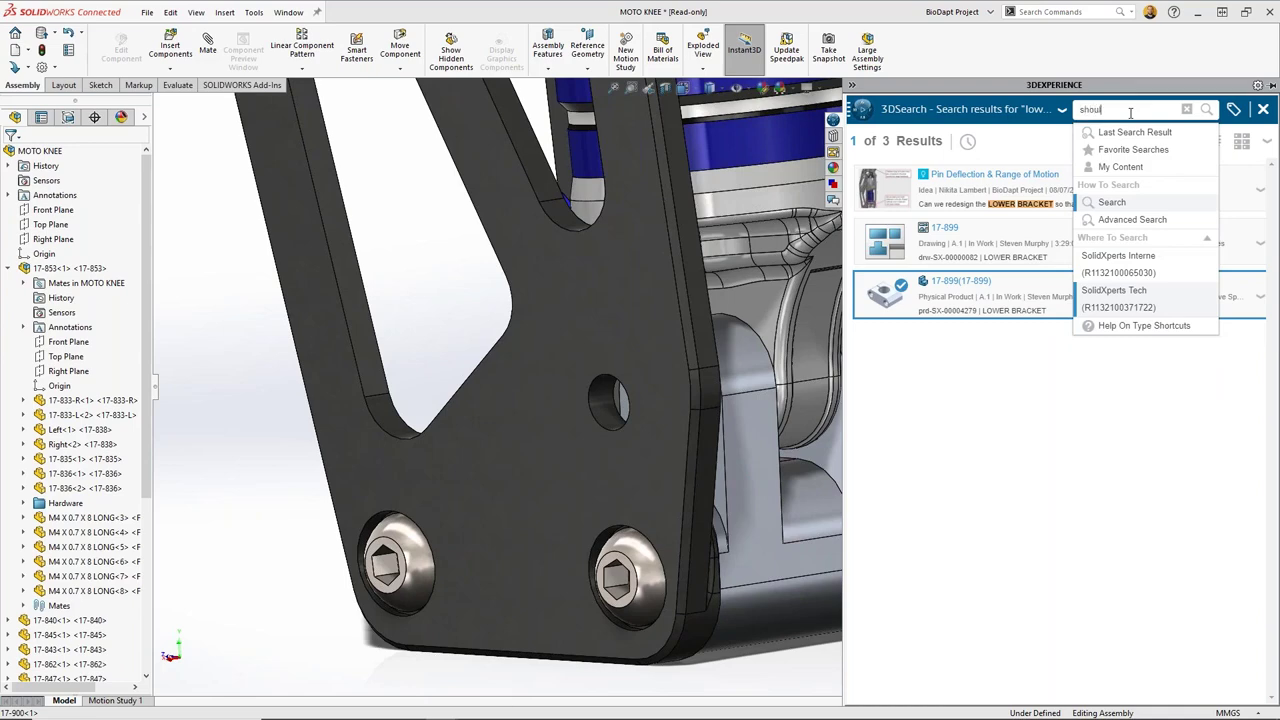
key("Return")
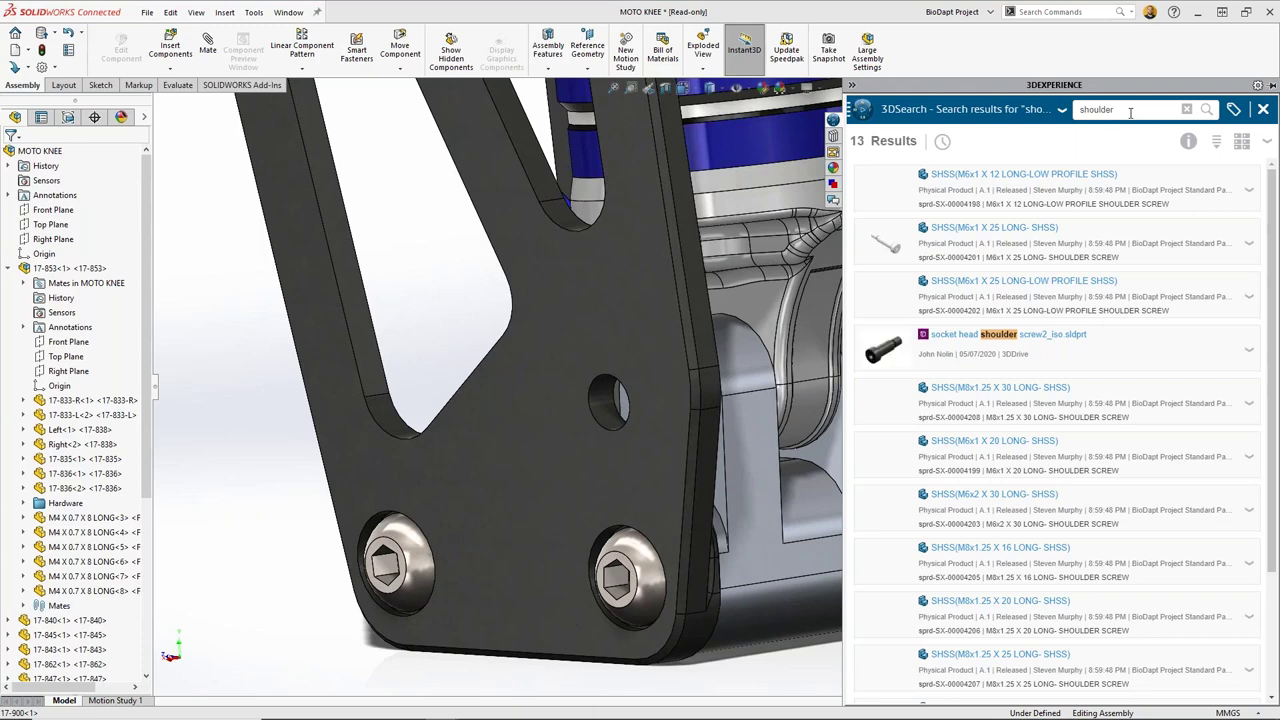
Step: Narrow the search to "shoulder m6 25" and insert the M6x1 X 25 LONG- SHSS screw in front of bracket 17-900
left_click(1125, 112)
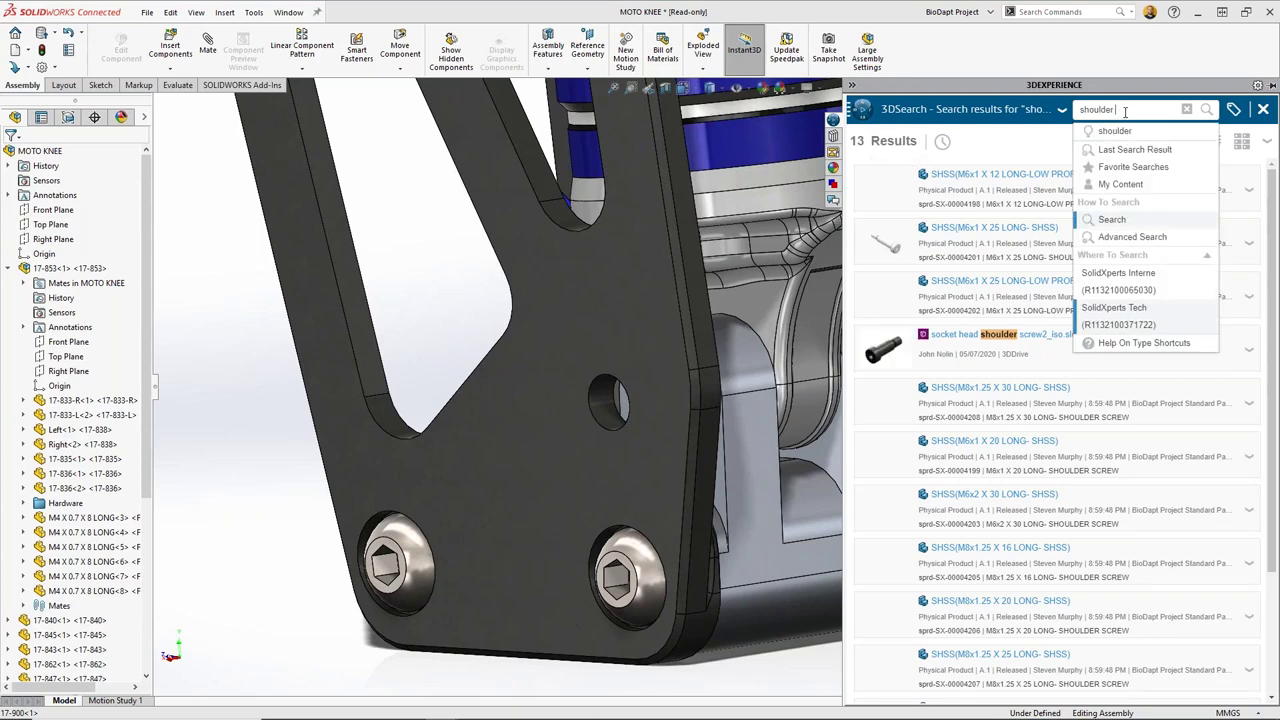
key("Return")
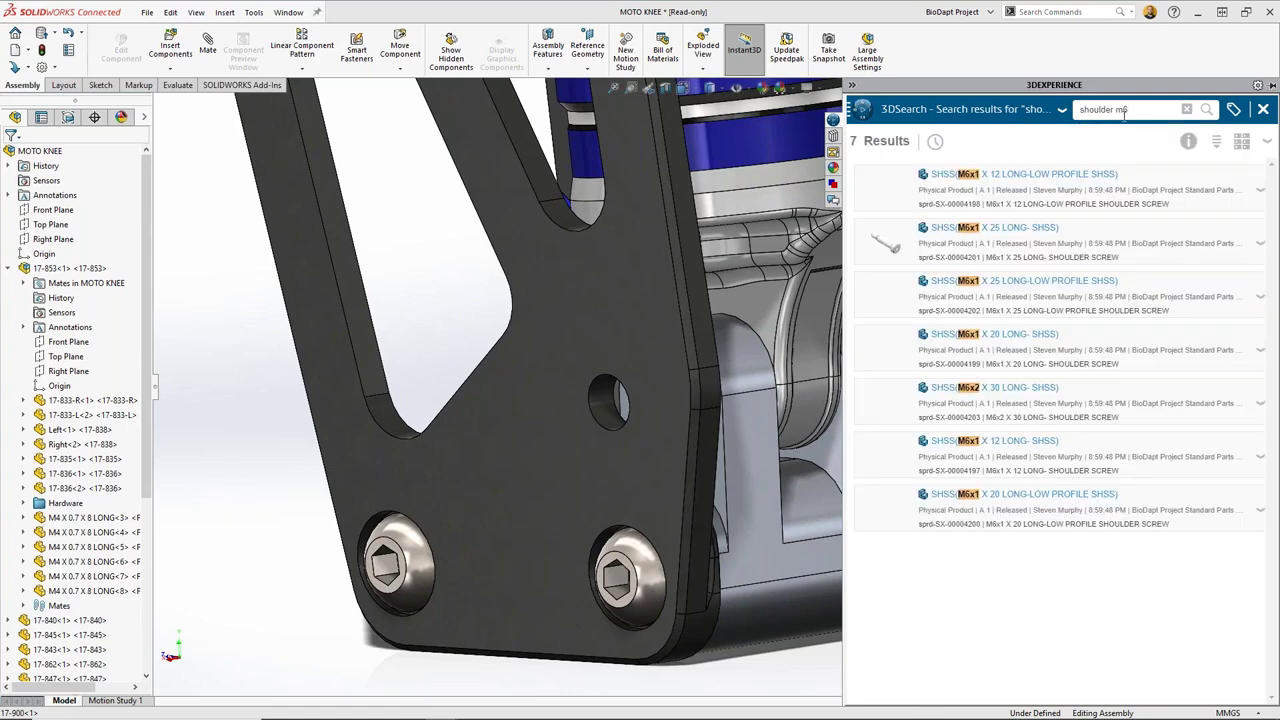
left_click(1138, 109)
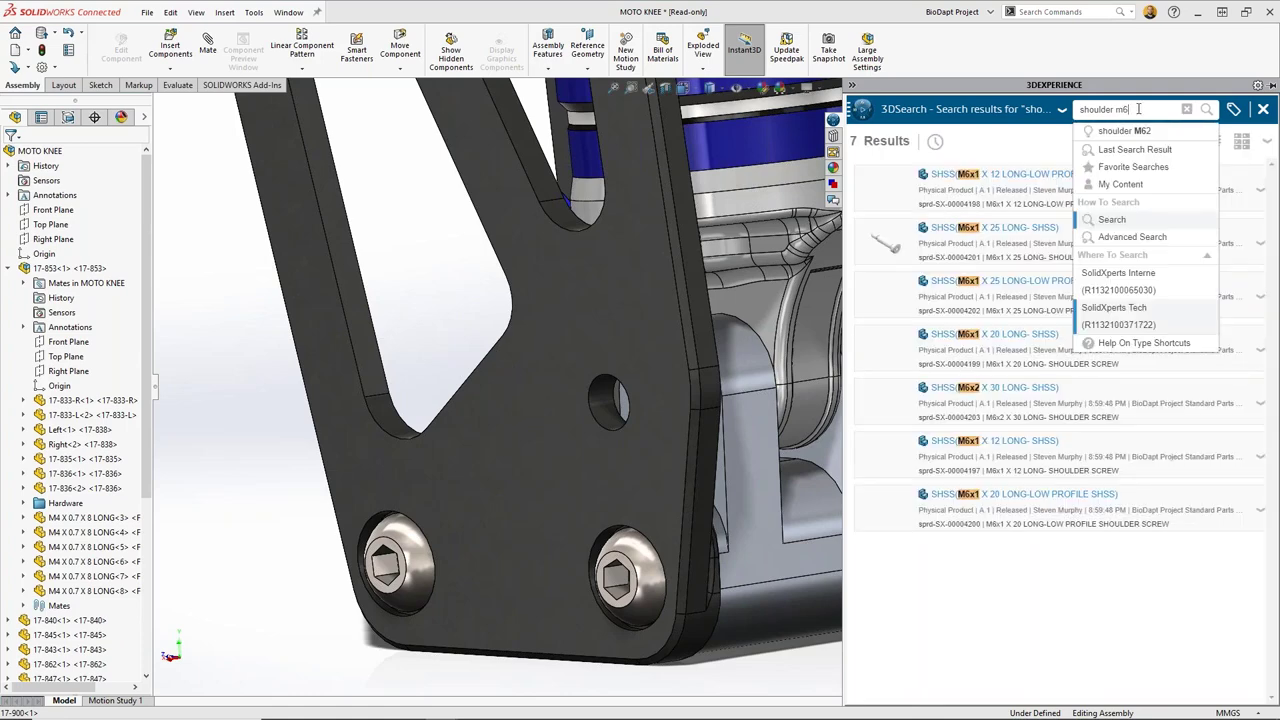
type("2")
key("Return")
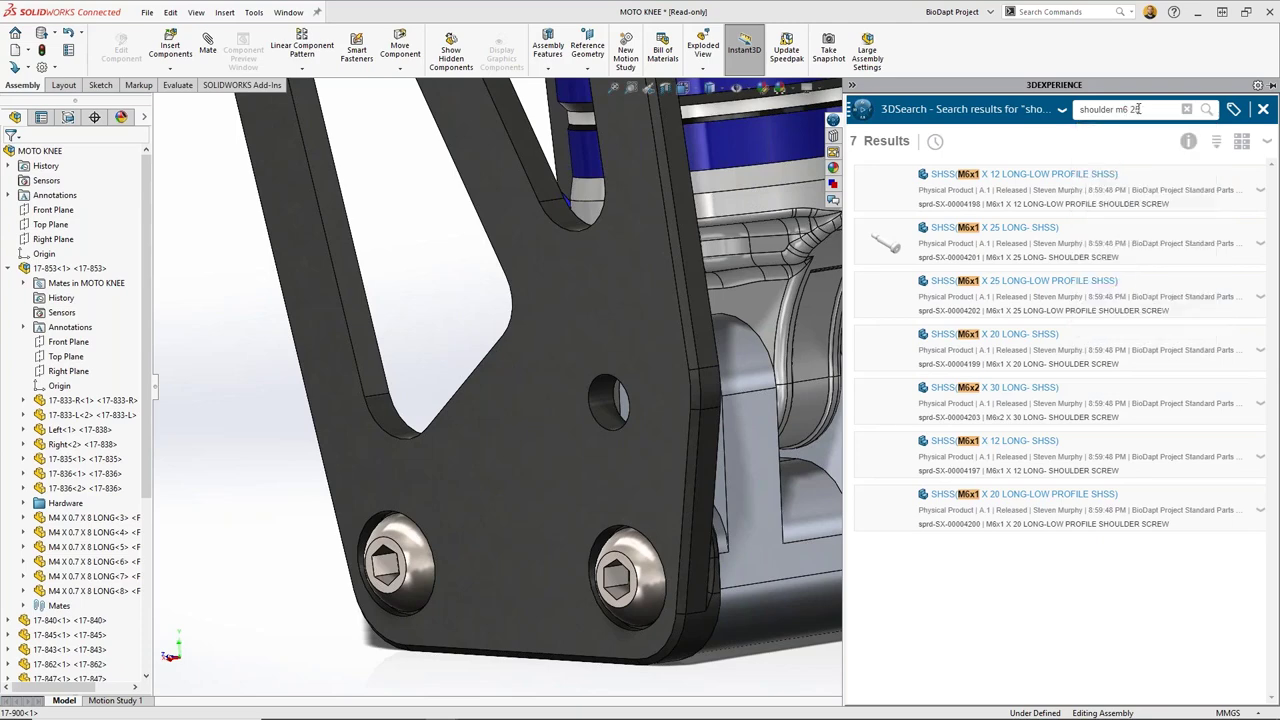
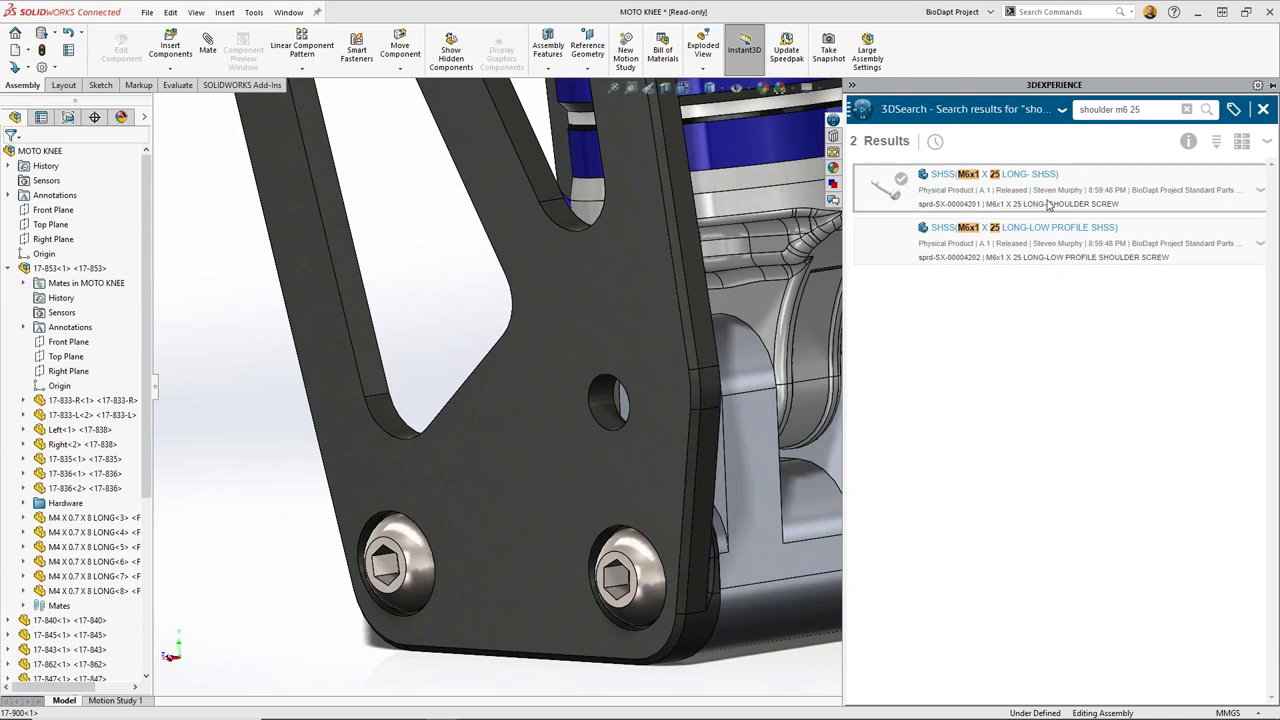
left_click(1086, 195)
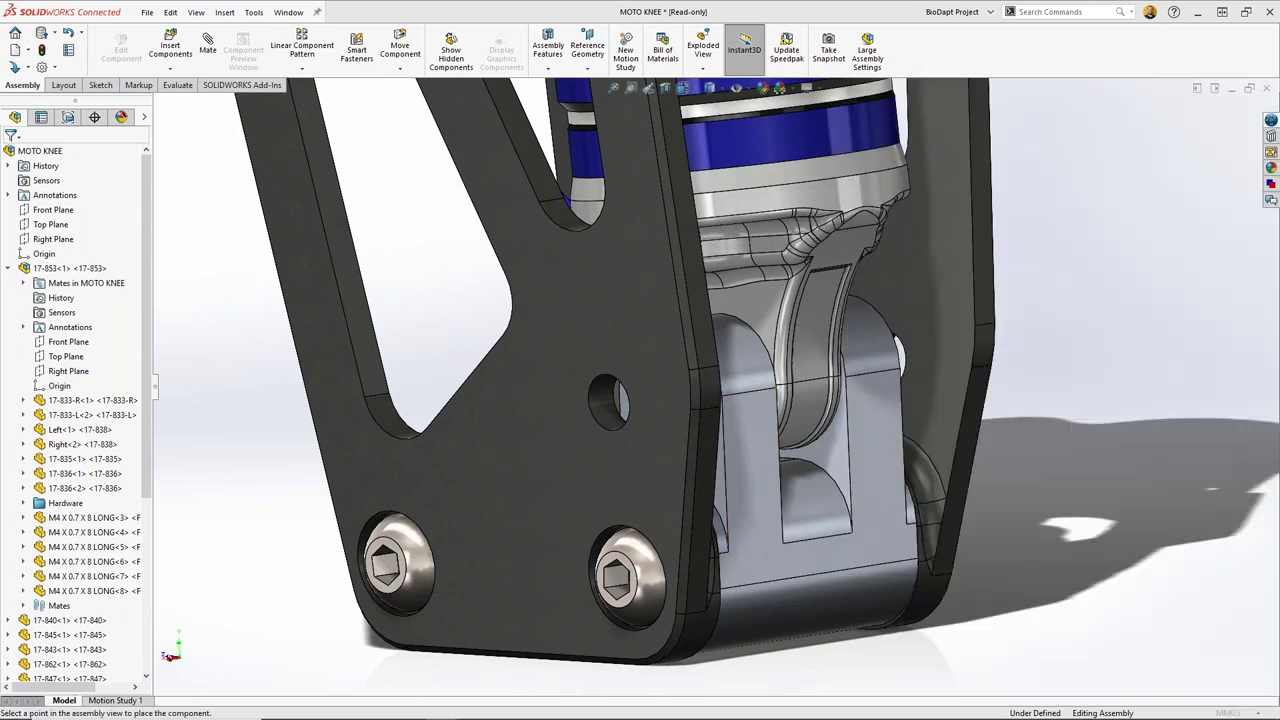
left_click(867, 525)
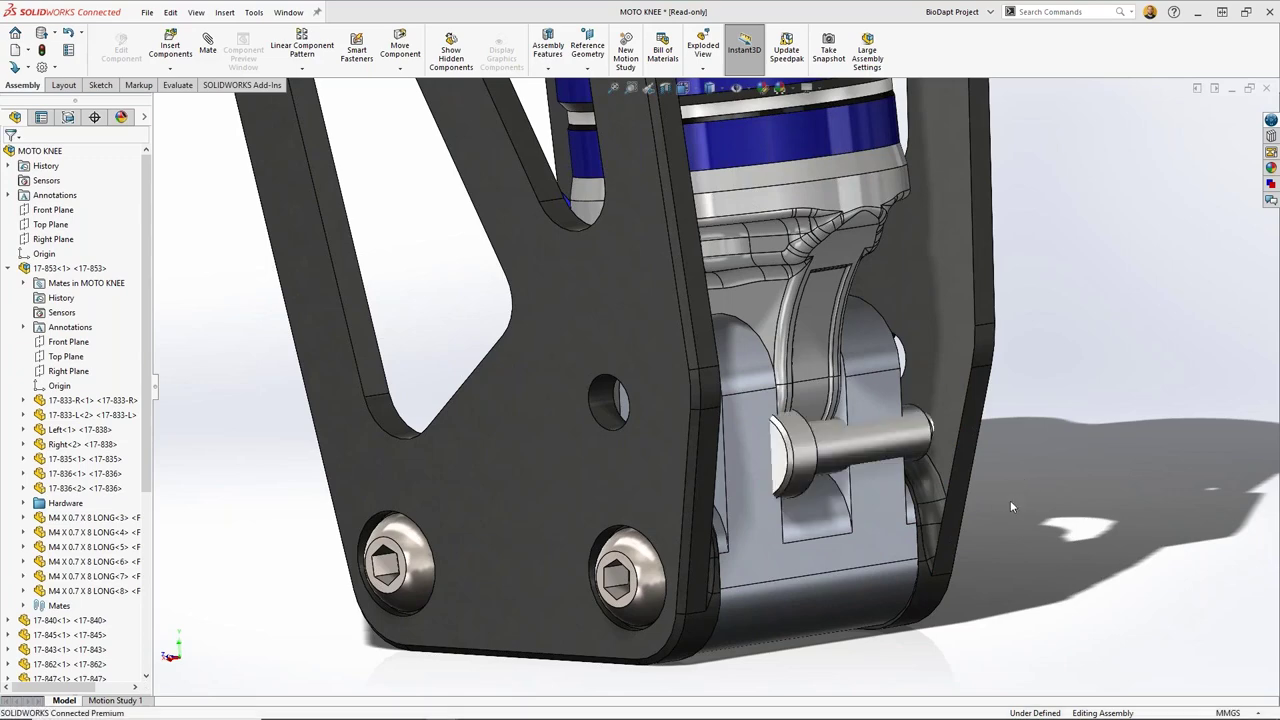
Step: Move the shock's lower end 17-871 up, clear of the two lugs of bracket 17-900
middle_click_drag(1010, 500, 960, 522)
scroll(960, 528, "down", 5)
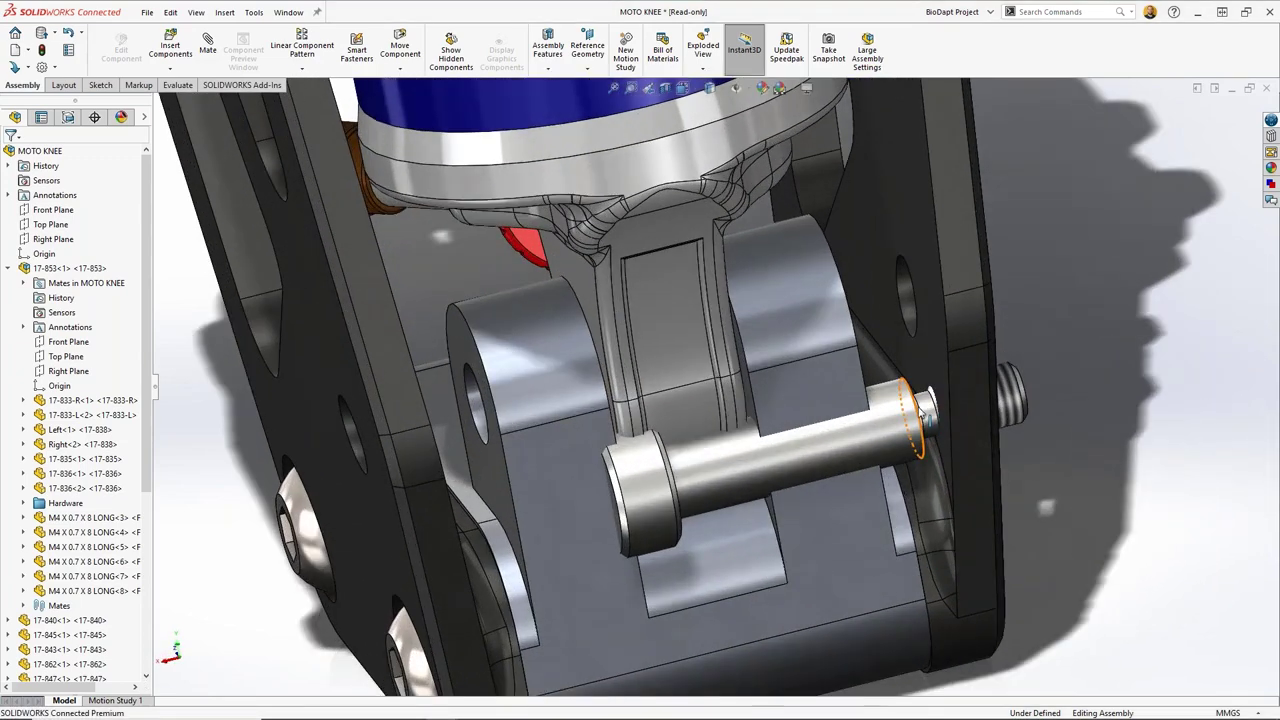
left_click_drag(677, 313, 605, 95)
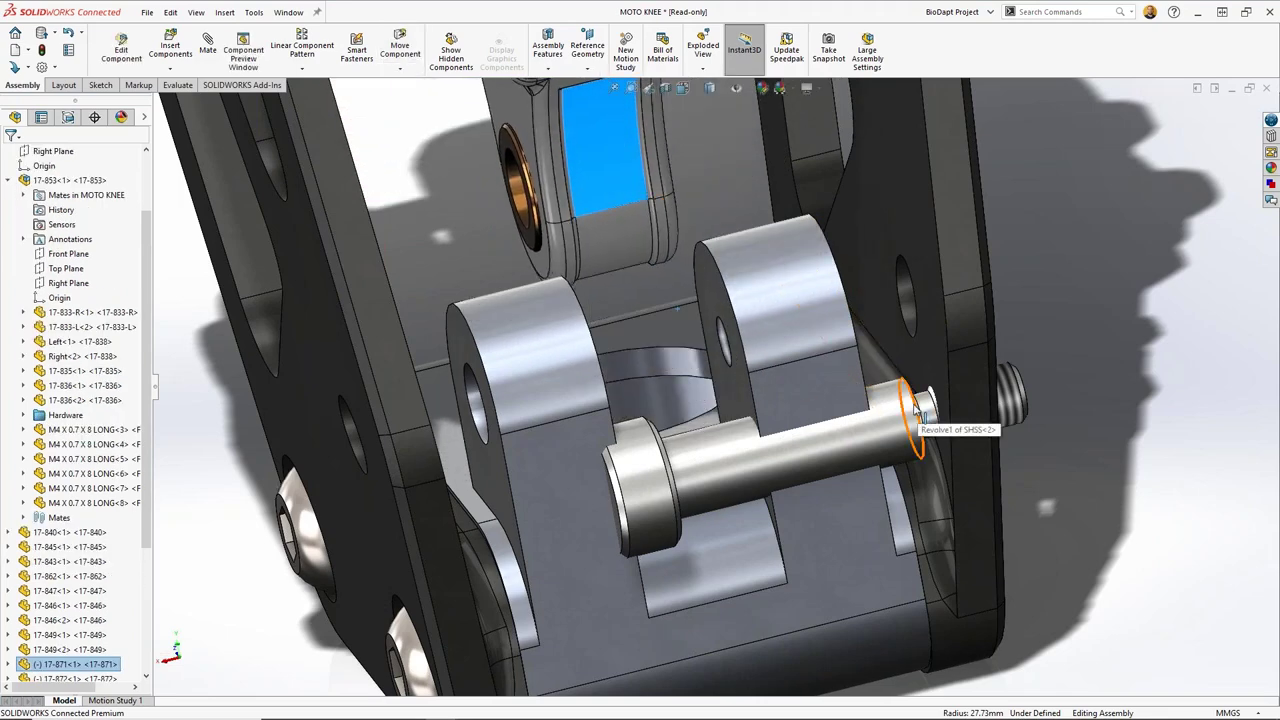
Step: Place a copy of the M6x1 X 25 LONG- SHSS screw in the lug holes of bracket 17-900 and delete the loose original
left_click_drag(918, 410, 690, 517, "ctrl")
middle_click_drag(690, 517, 760, 541)
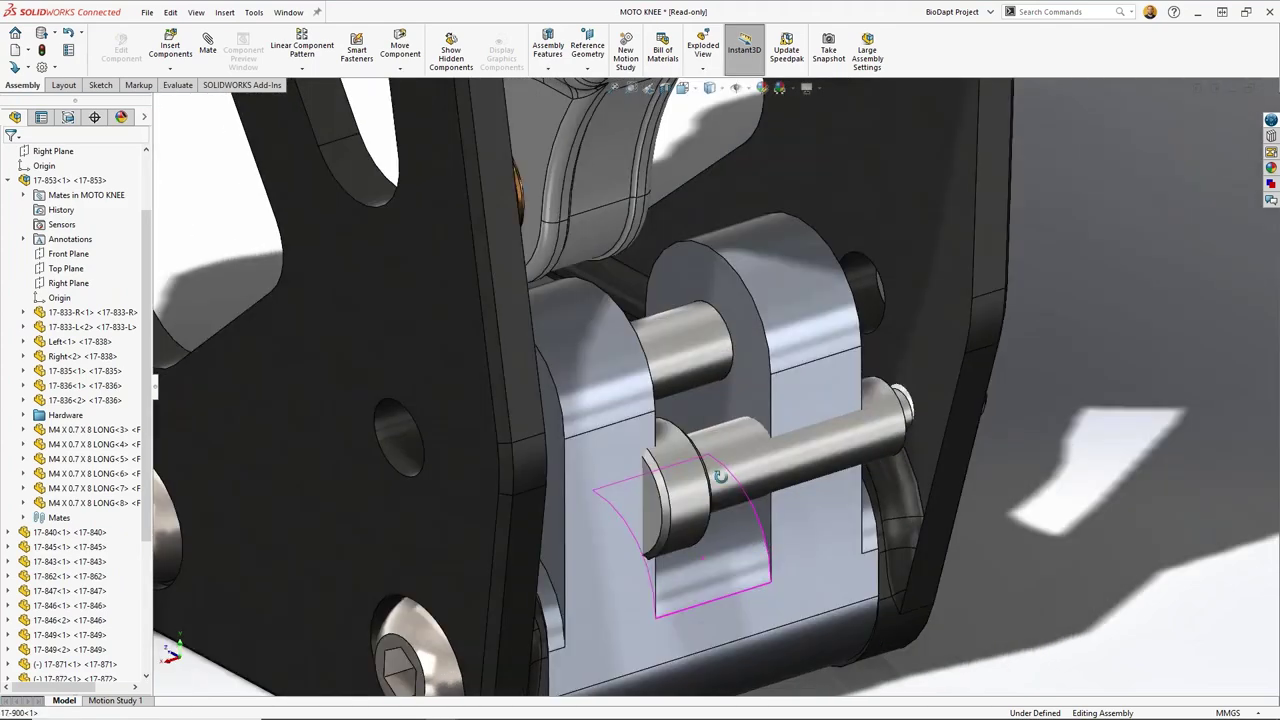
middle_click_drag(720, 476, 790, 480)
left_click(820, 470)
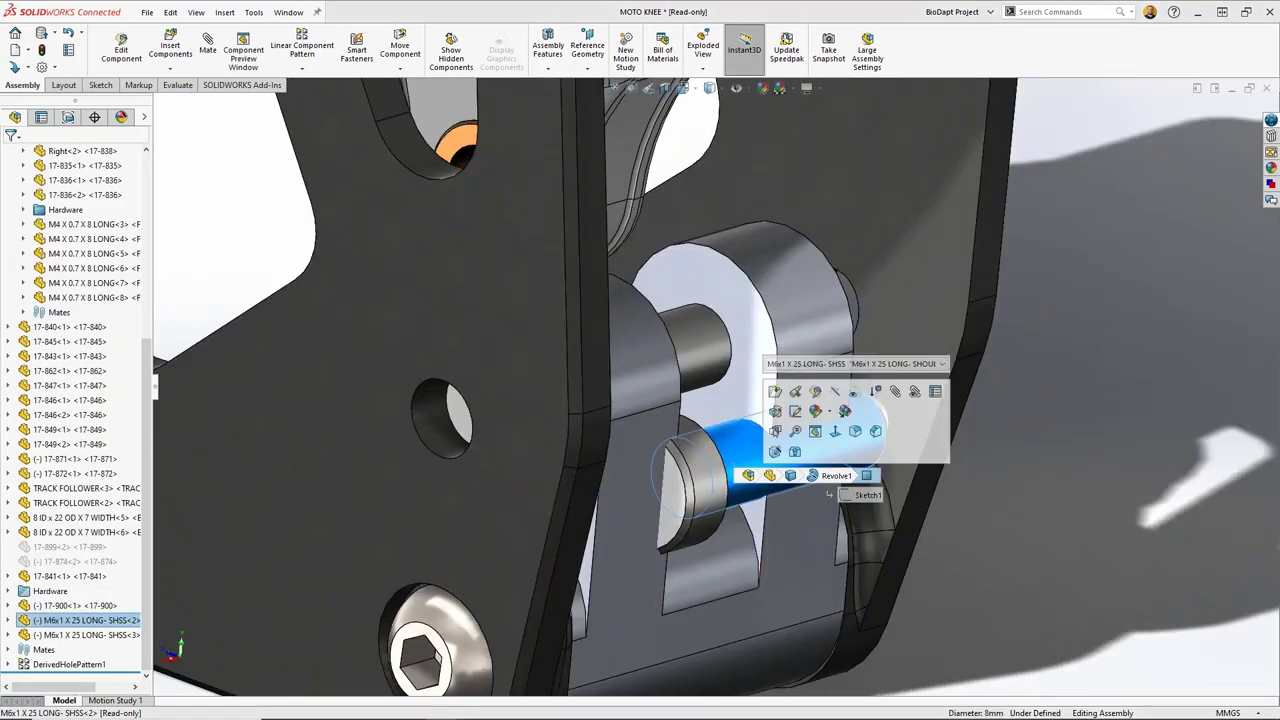
key("Delete")
left_click(702, 258)
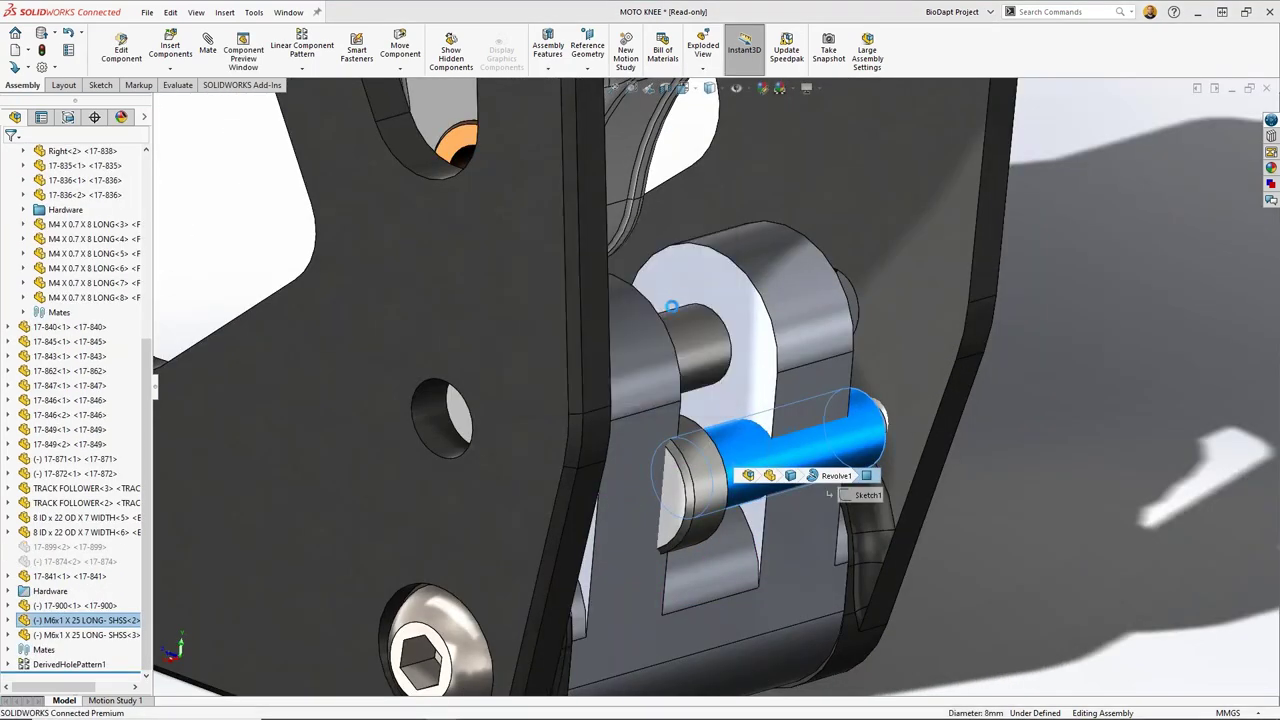
Step: Add a concentric mate between the lower bushing bore of shock part 17-871 and the shoulder of the screw in bracket 17-900
middle_click_drag(680, 449, 574, 207)
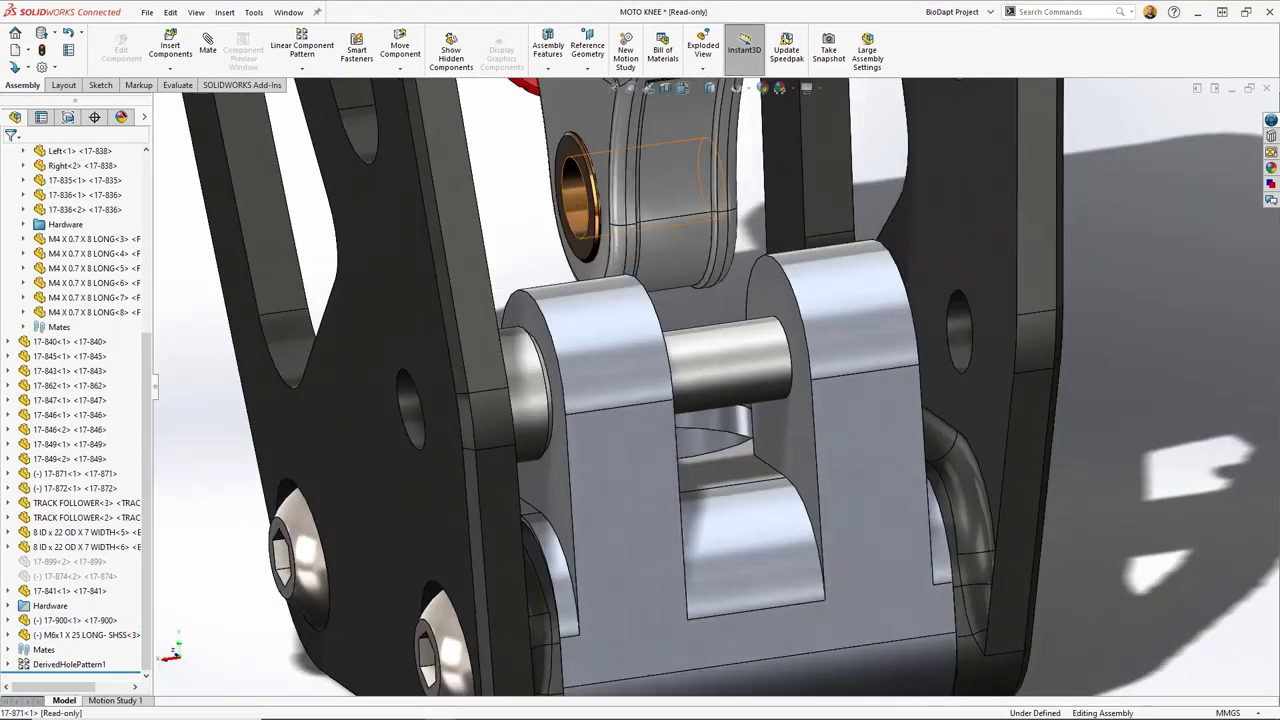
left_click(574, 207)
key("Escape")
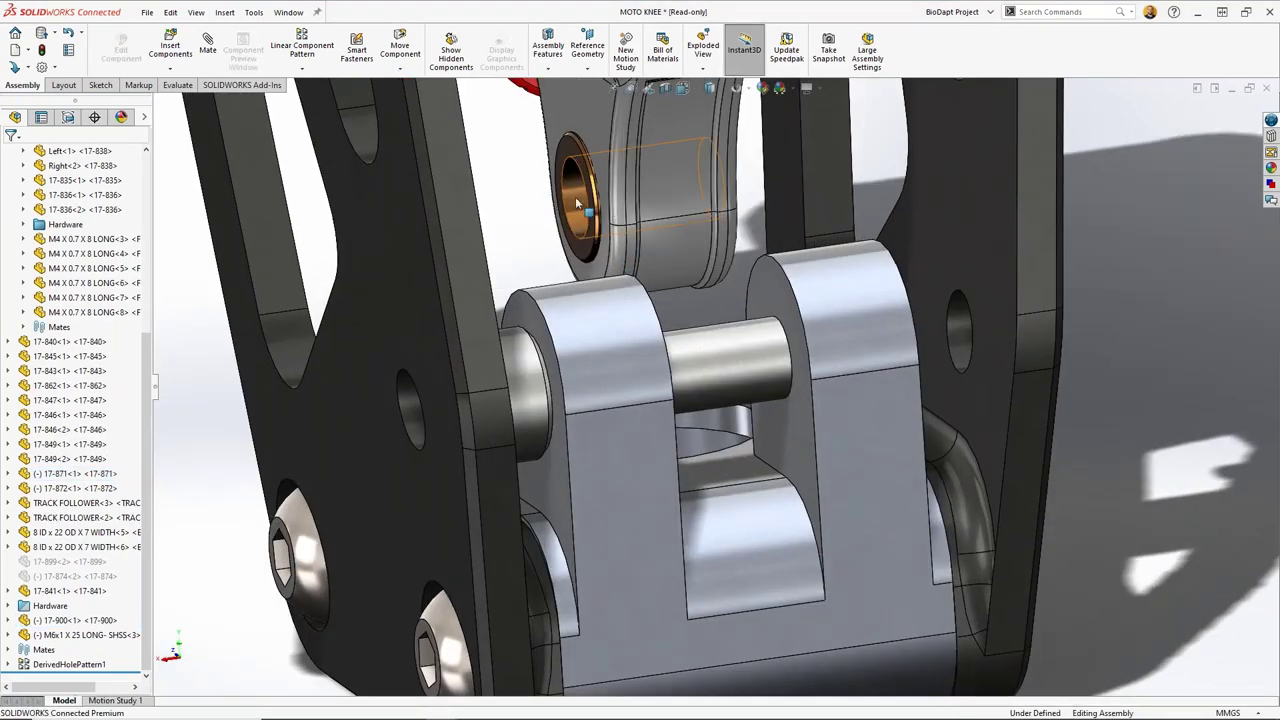
left_click_drag(577, 203, 735, 355, "alt")
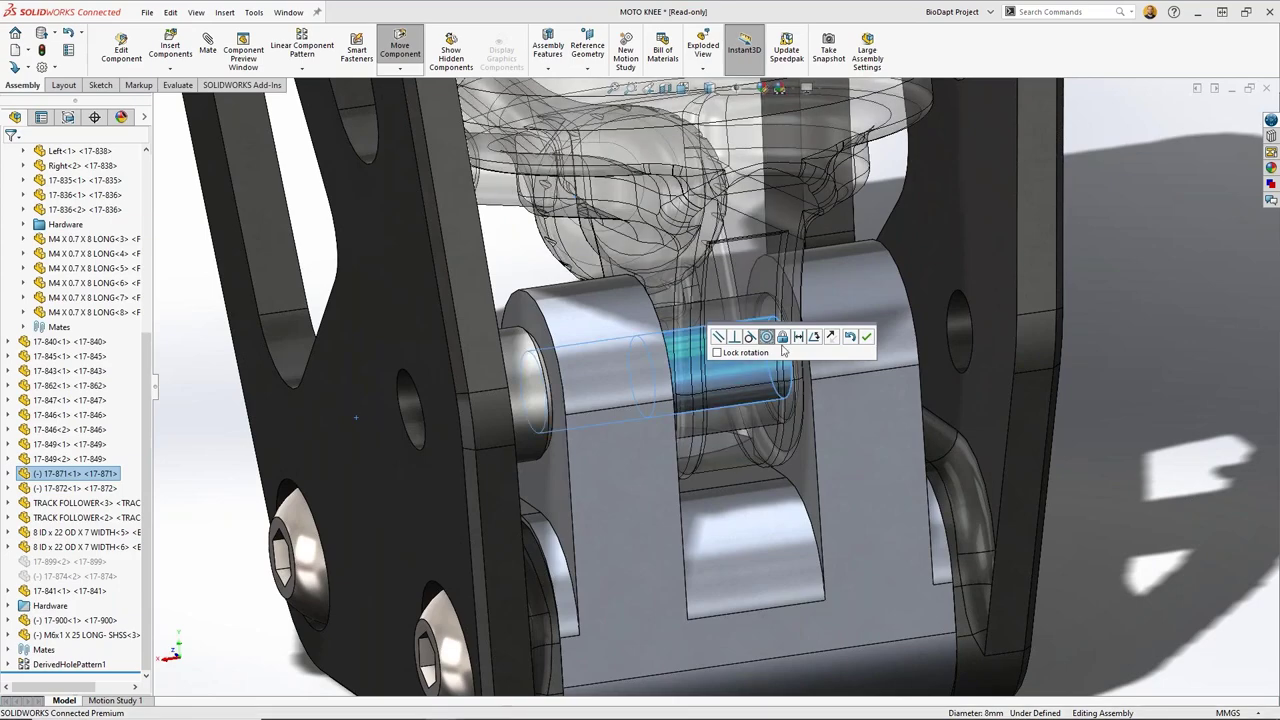
left_click(866, 338)
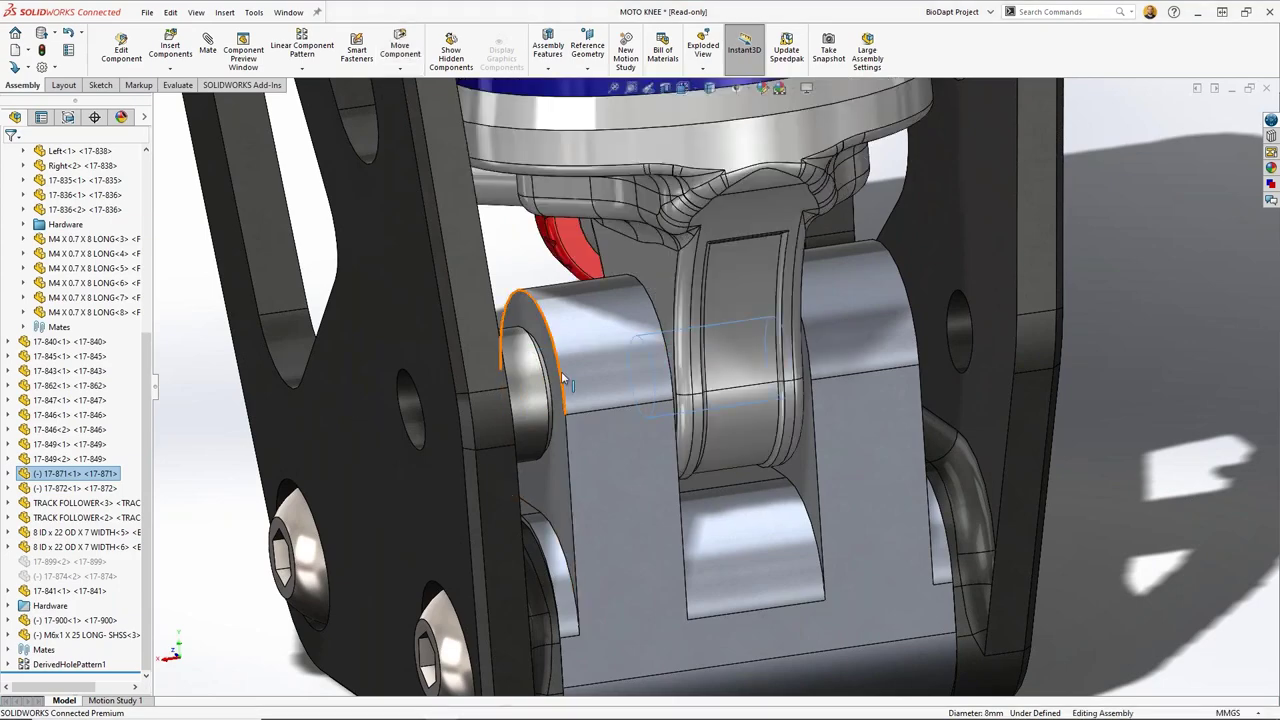
Step: Set the diameter of the screw access hole in side plate 17-833-R to 16 mm and rebuild the assembly
scroll(561, 371, "up", 4)
middle_click_drag(578, 415, 505, 375)
scroll(465, 355, "down", 3)
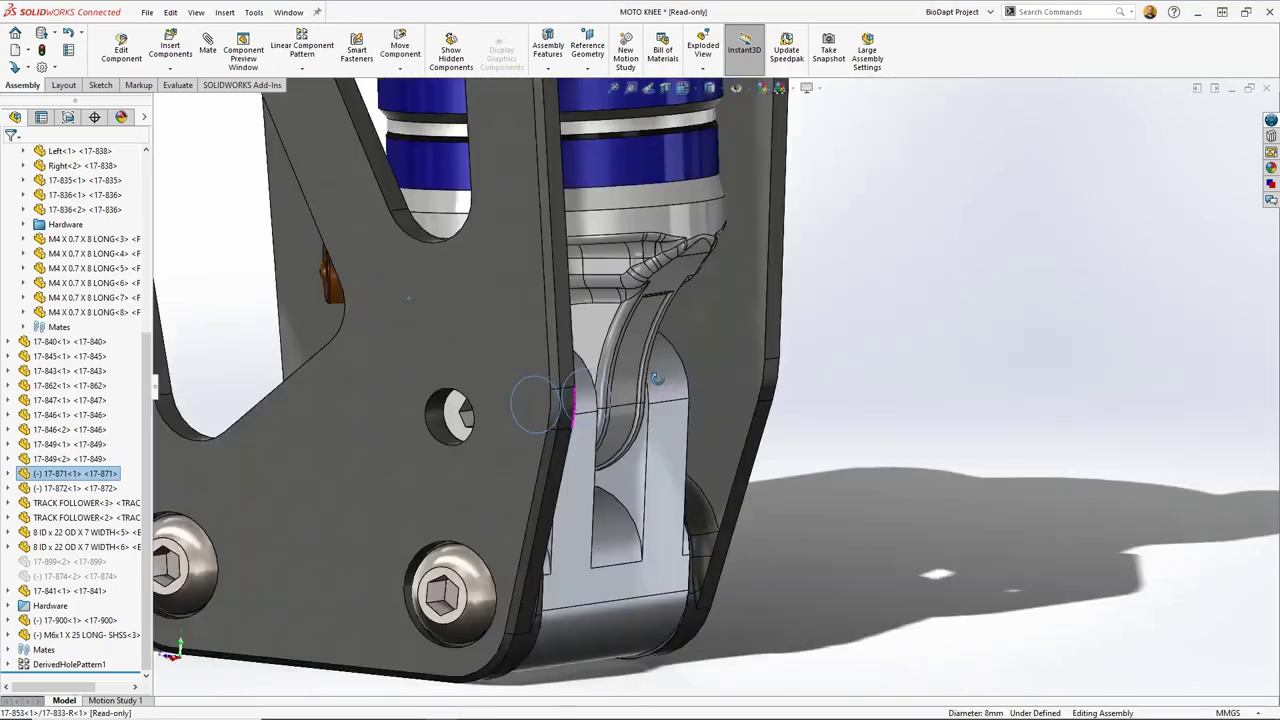
left_click(465, 350)
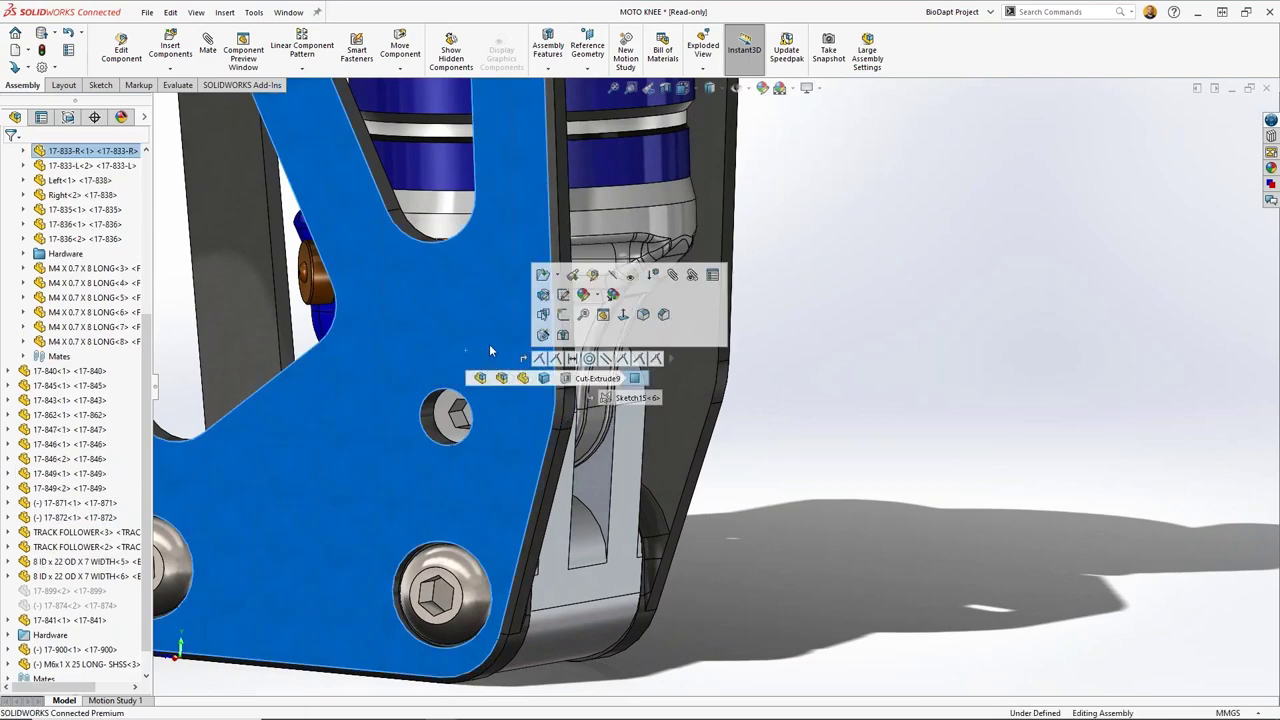
left_click(445, 405)
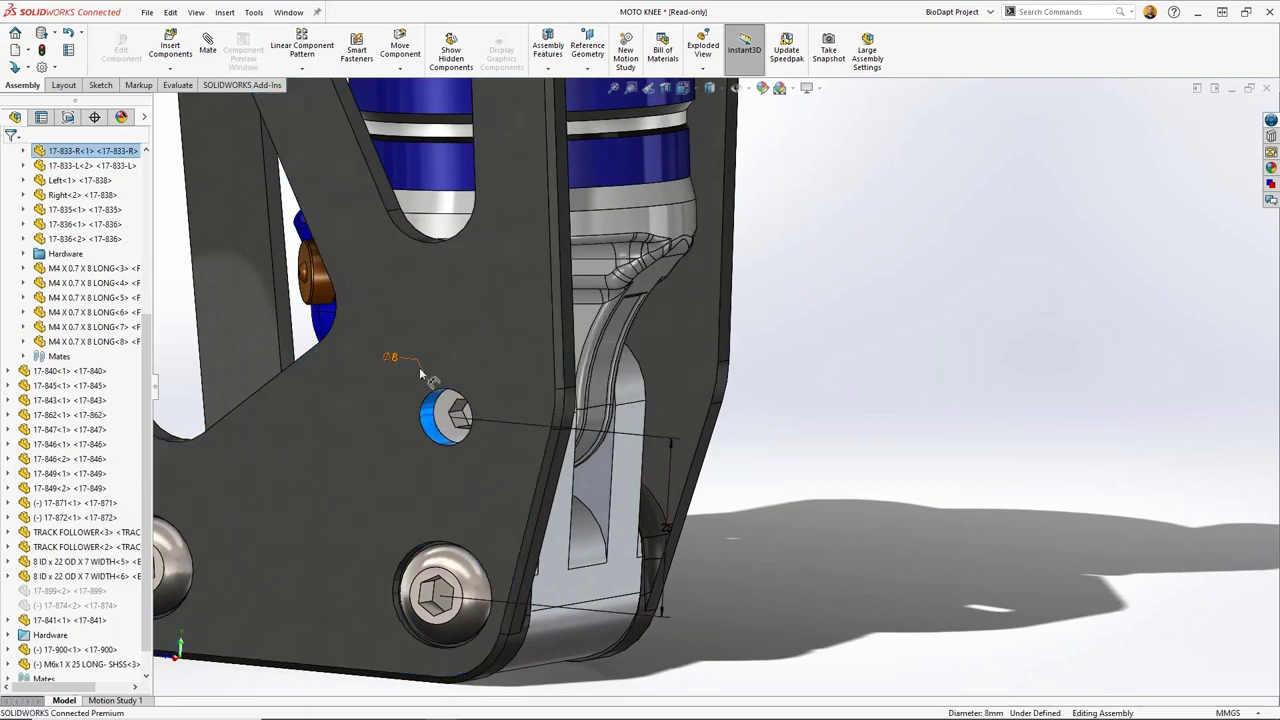
double_click(392, 357)
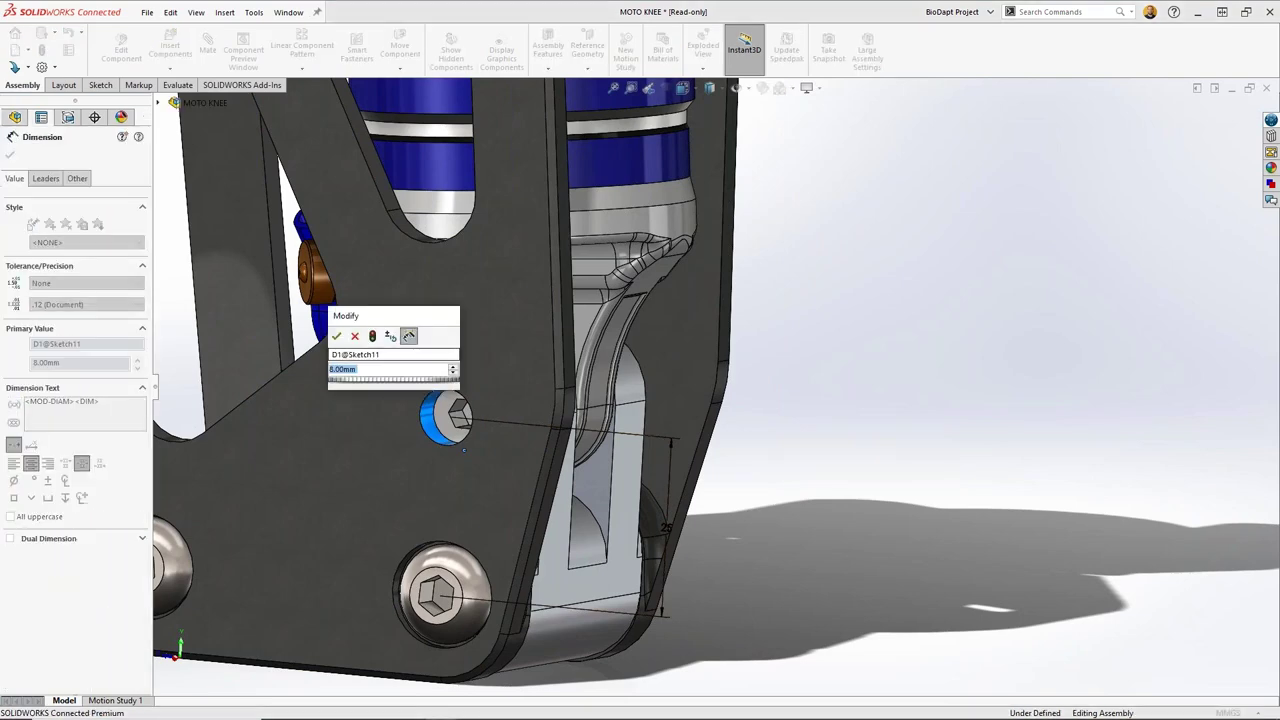
type("16")
key("Return")
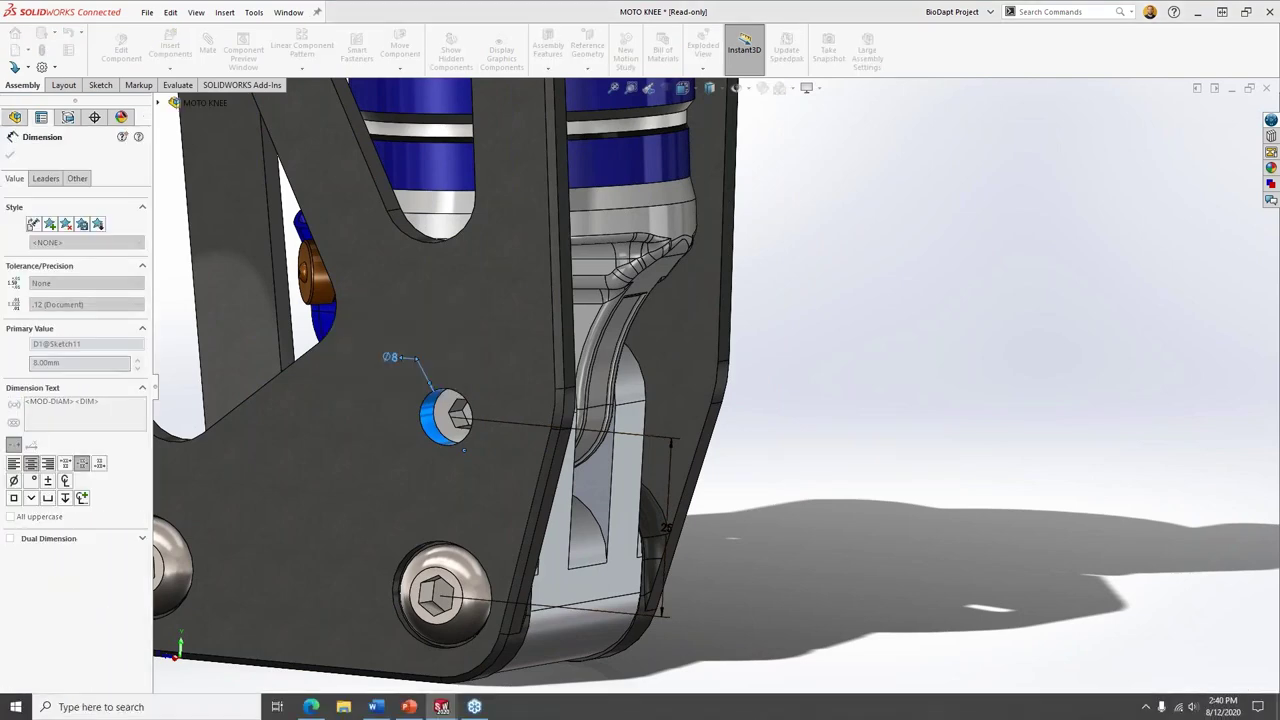
left_click(851, 383)
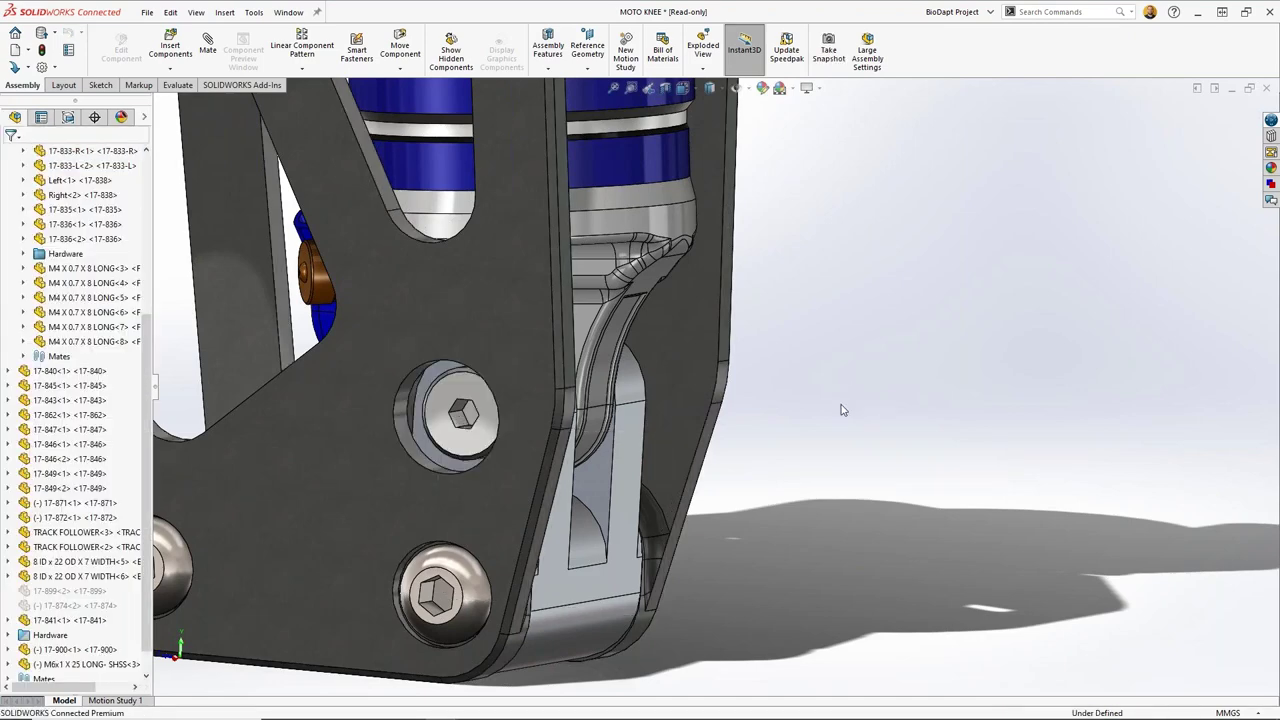
Step: Swing the upper link 17-840 to check how the knee moves with the shock connected
scroll(842, 410, "up", 5)
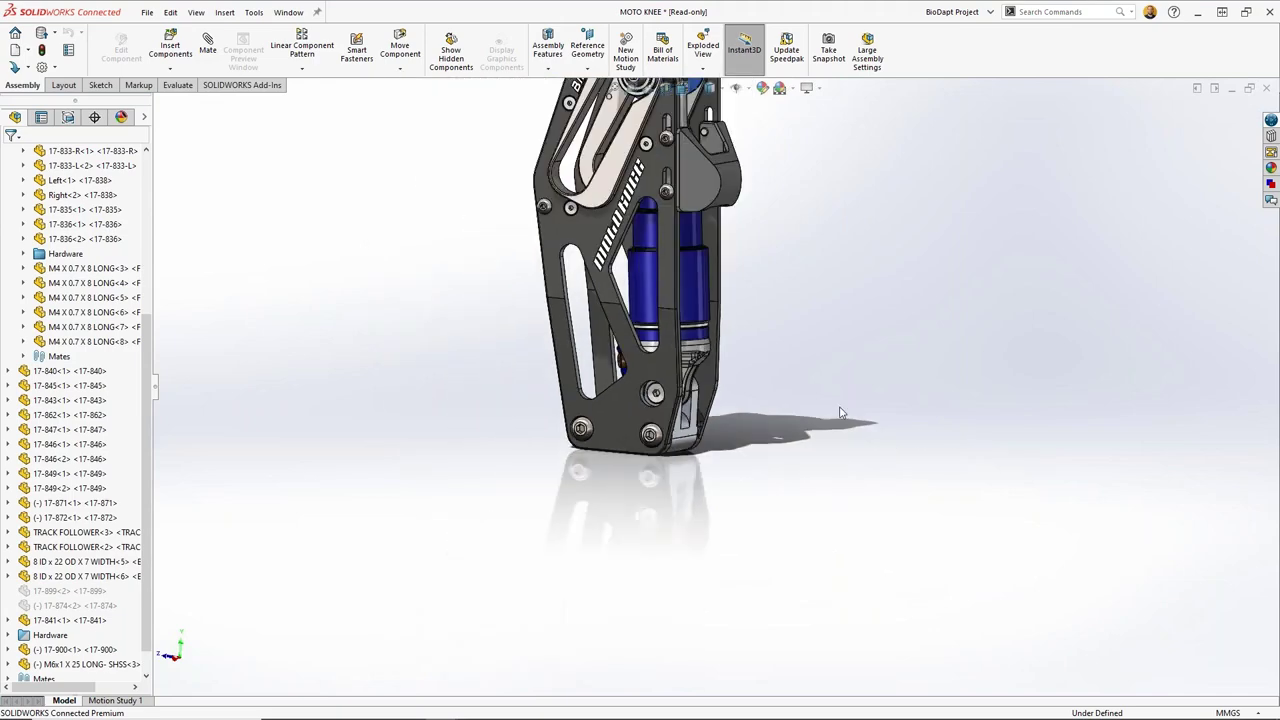
middle_click_drag(811, 364, 723, 172)
scroll(700, 182, "down", 2)
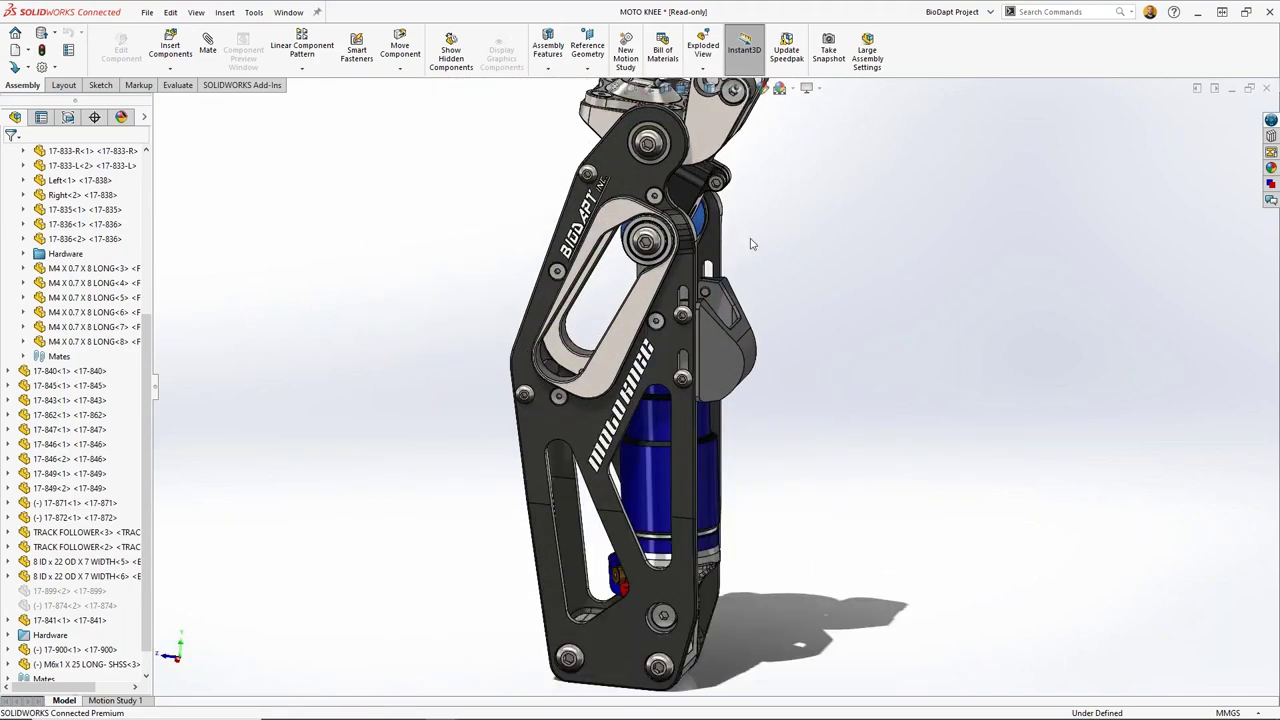
mouse_move(752, 243)
middle_mouse_down()
mouse_move(766, 209)
mouse_move(765, 232)
middle_mouse_up()
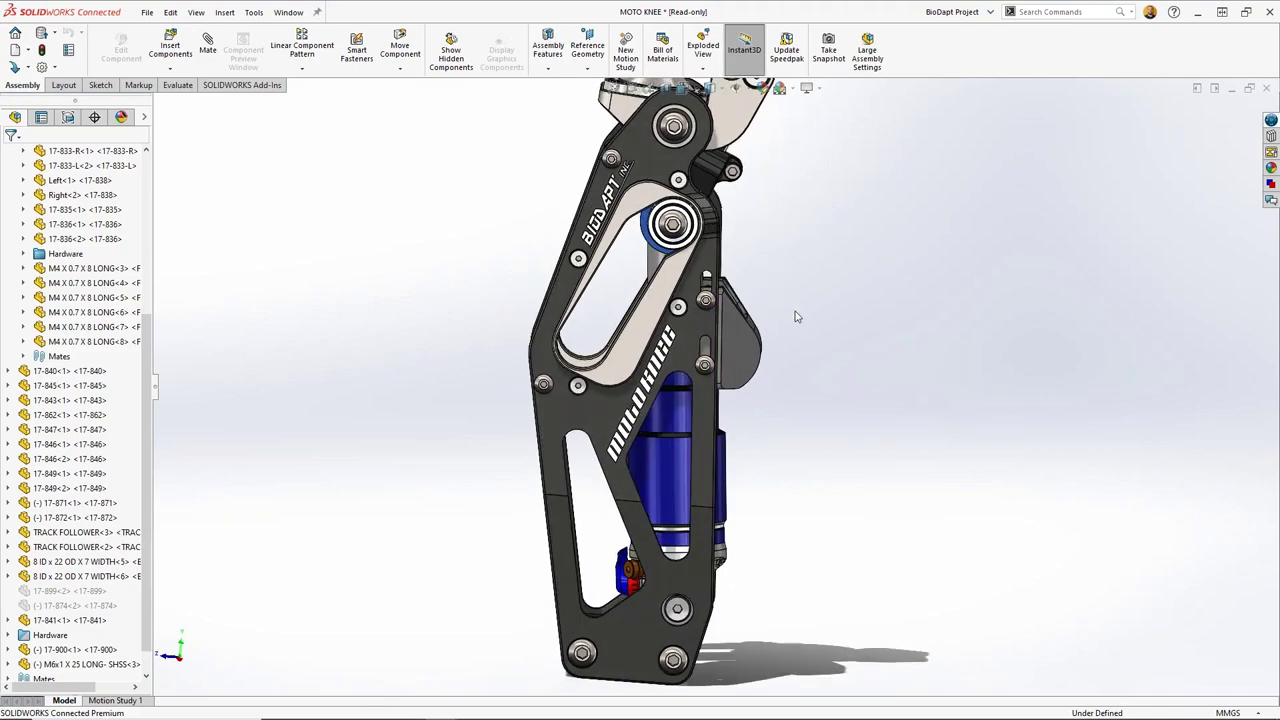
left_click_drag(740, 137, 708, 92)
left_click_drag(712, 176, 688, 110)
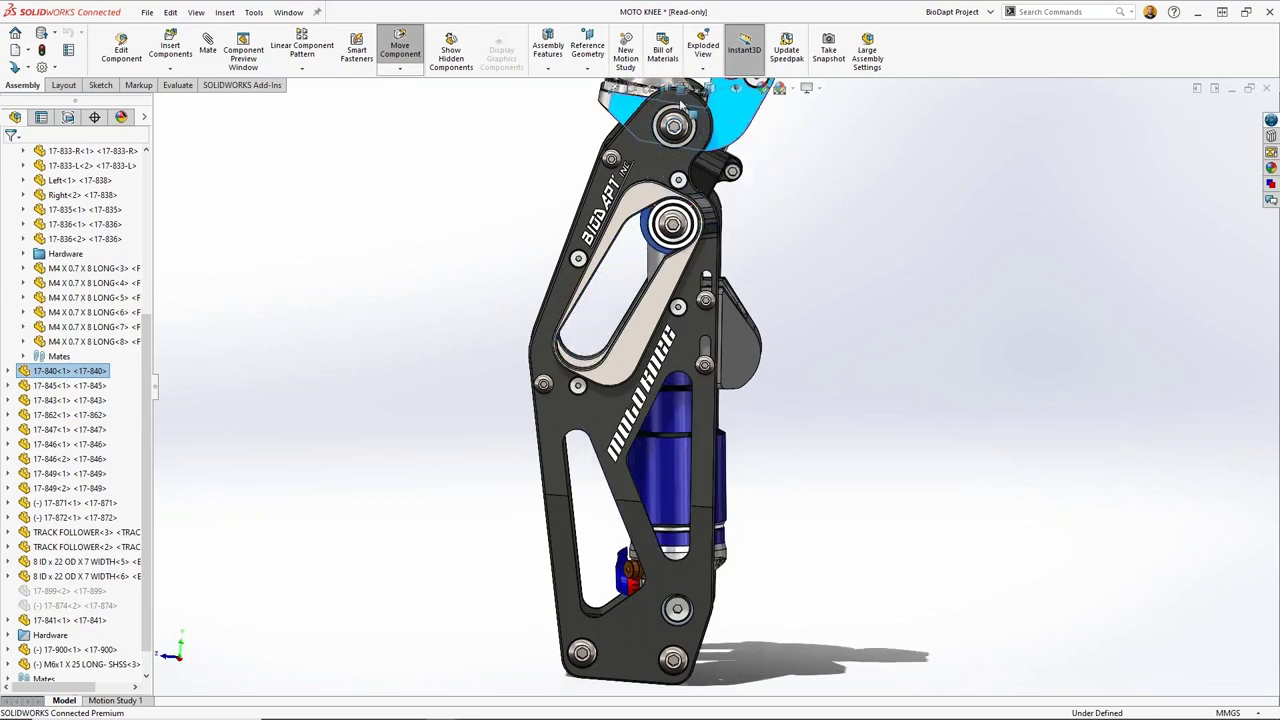
Step: Edit the concentric mate of the M6x2 X 30 LONG- SHSS screw, replacing its 17-840 face with the bore of the adjacent hole
scroll(740, 200, "down", 3)
left_click(746, 221)
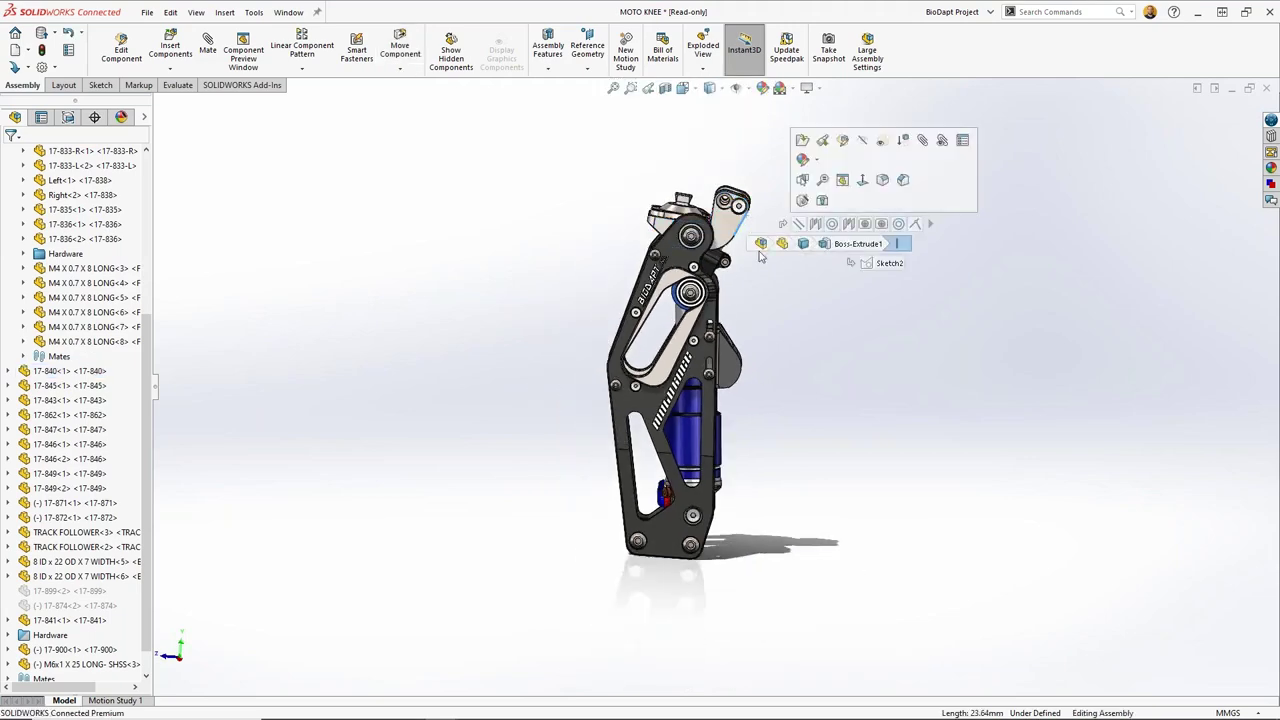
scroll(737, 223, "up", 5)
scroll(710, 265, "up", 5)
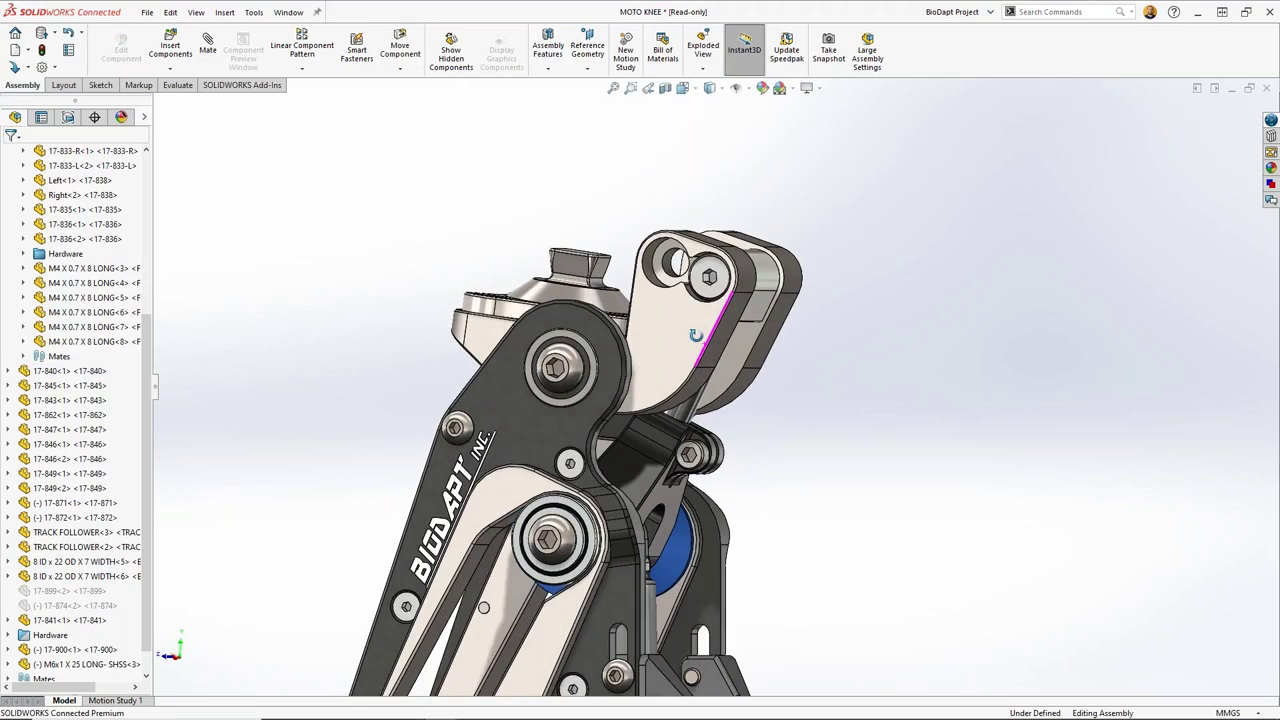
left_click(700, 255)
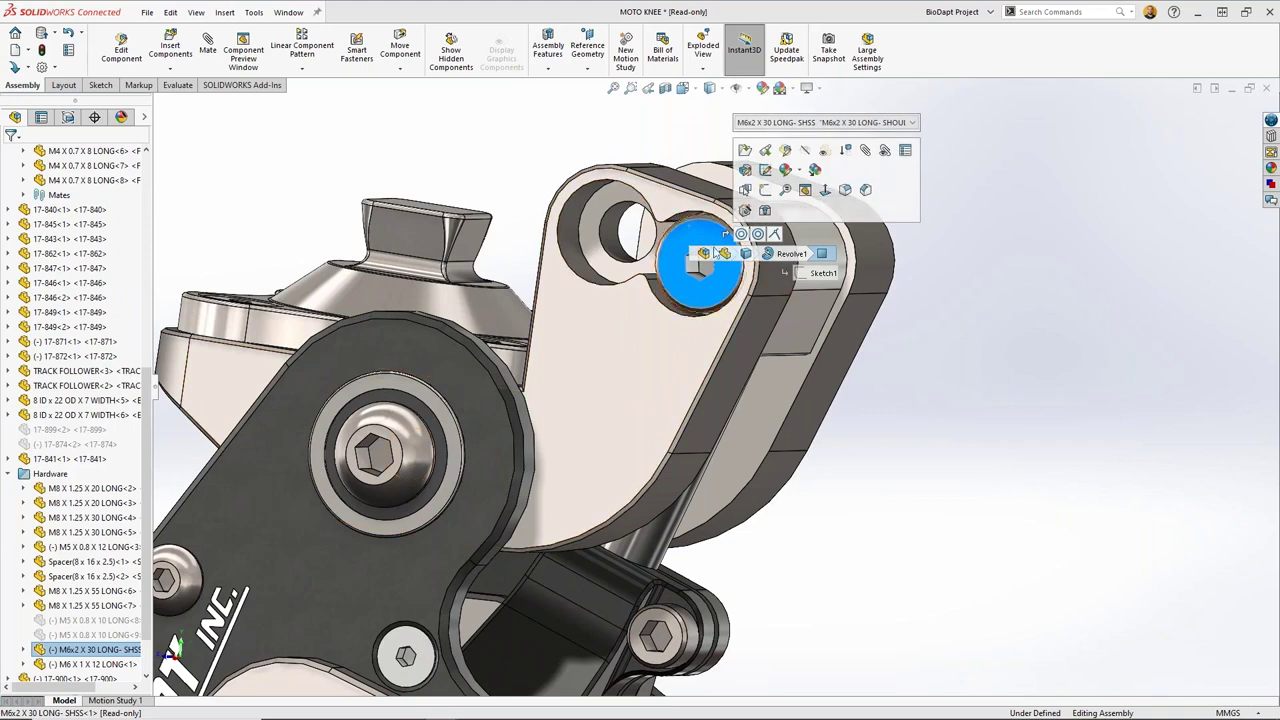
left_click(757, 236)
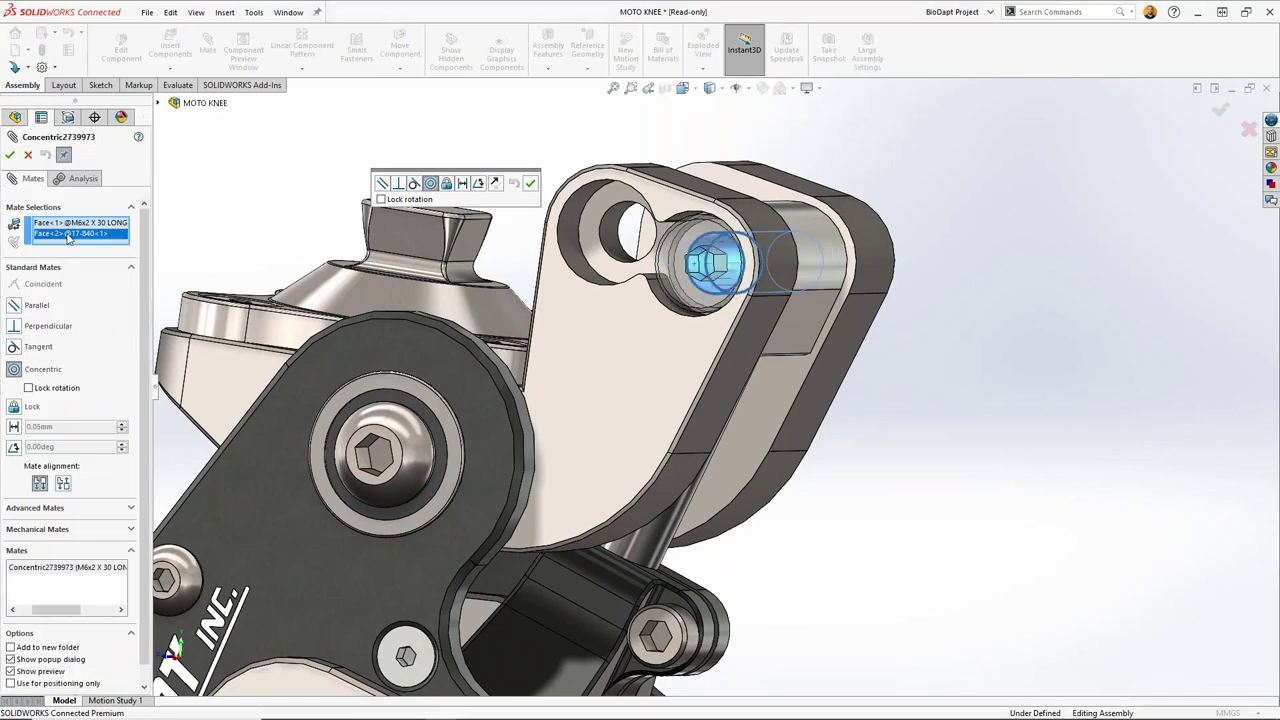
left_click(622, 242)
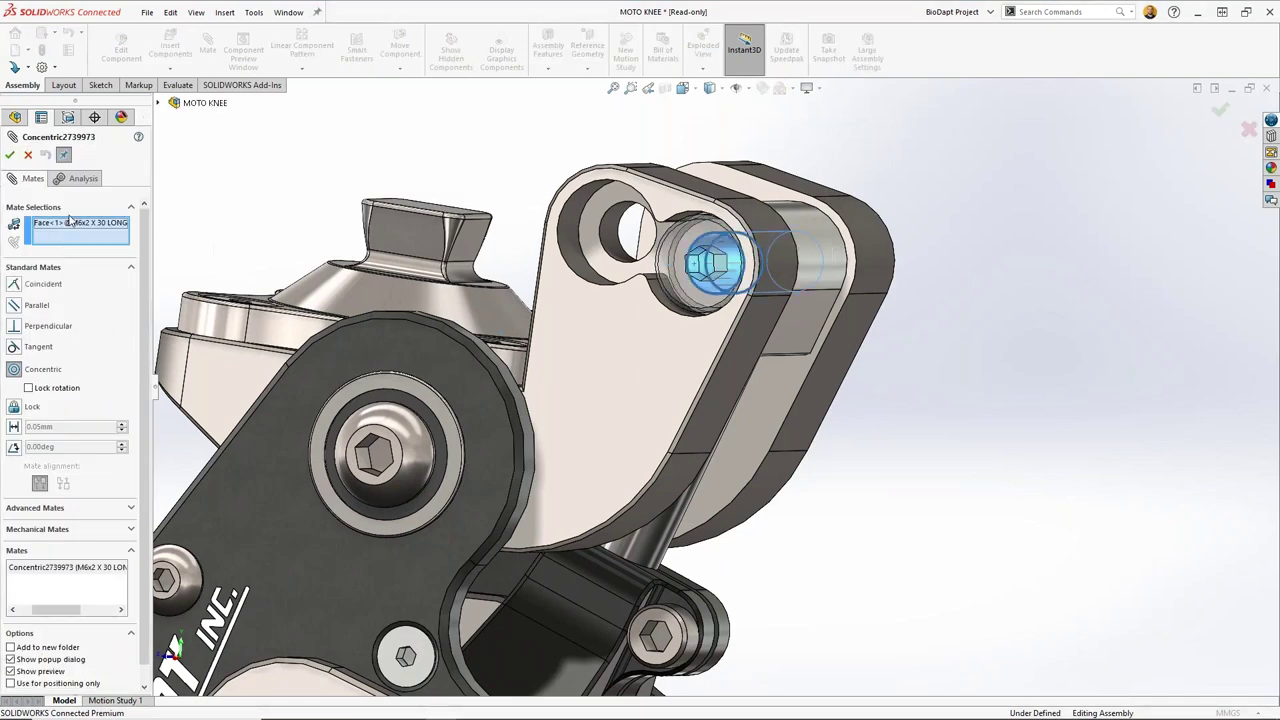
left_click(612, 233)
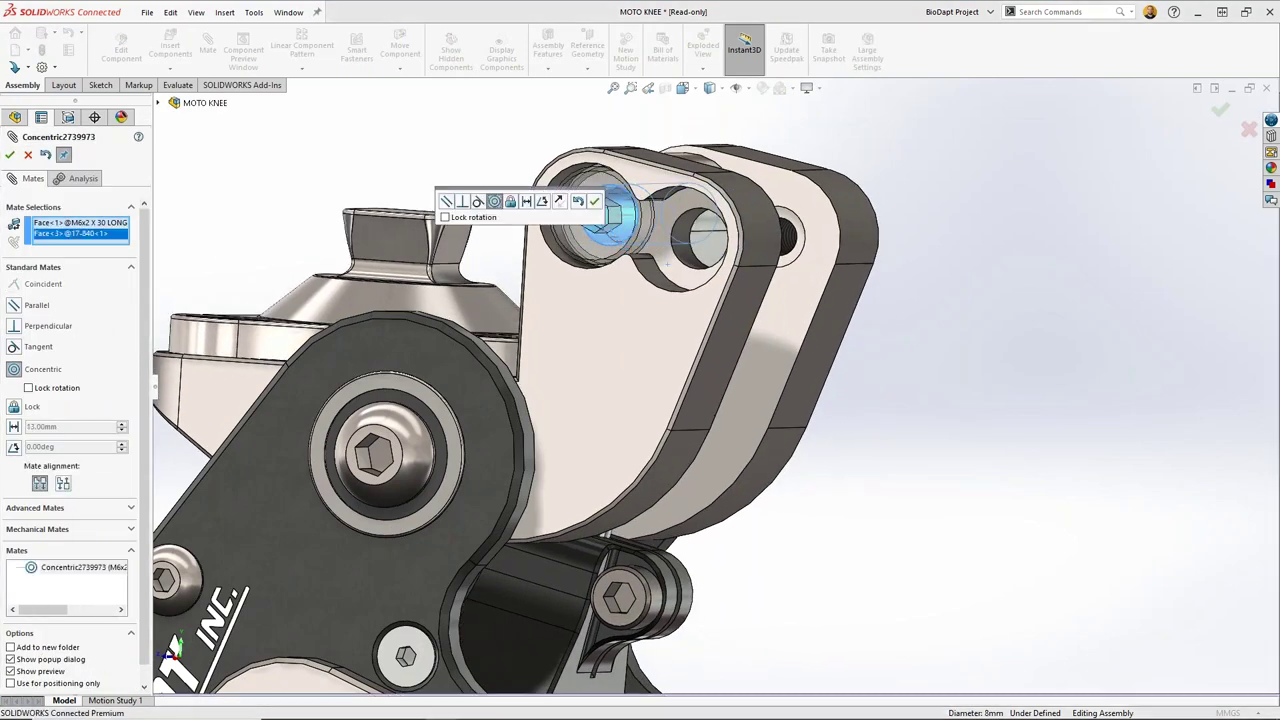
key("Return")
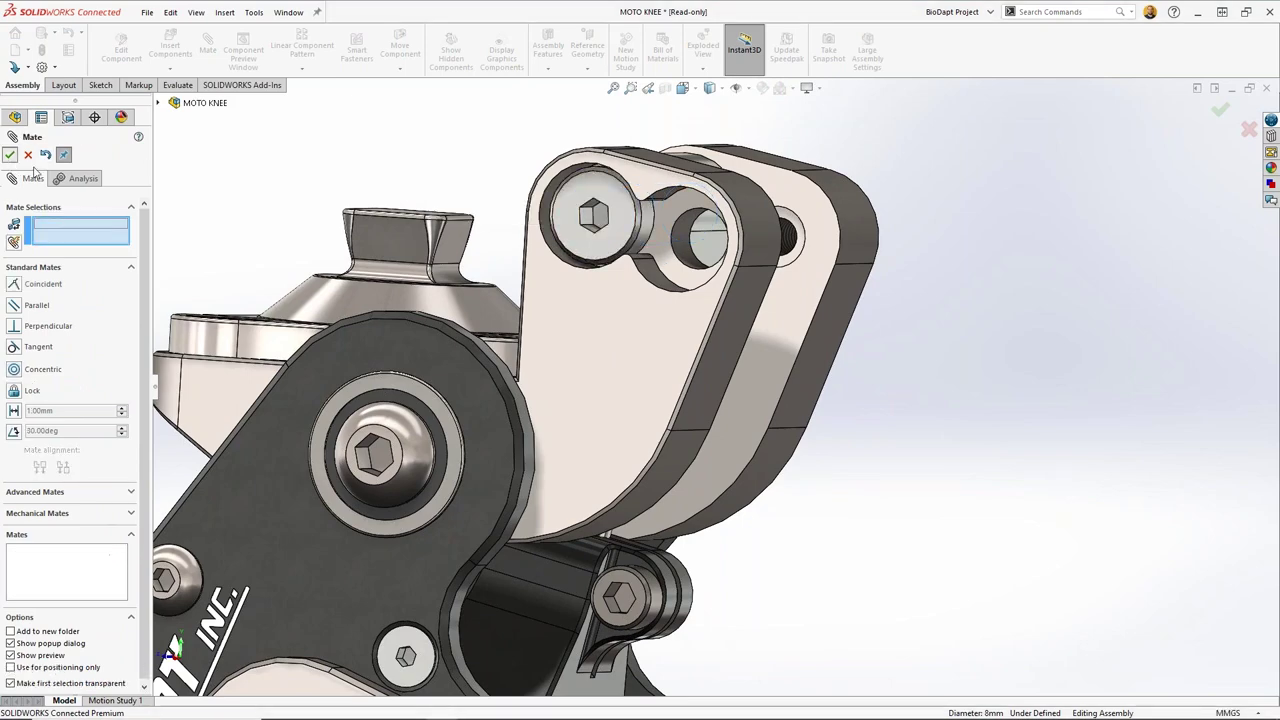
left_click(9, 154)
Step: Move link 17-840 through its travel to check the knee's motion with the shock screw in its new hole
scroll(735, 549, "up", 5)
scroll(735, 549, "up", 3)
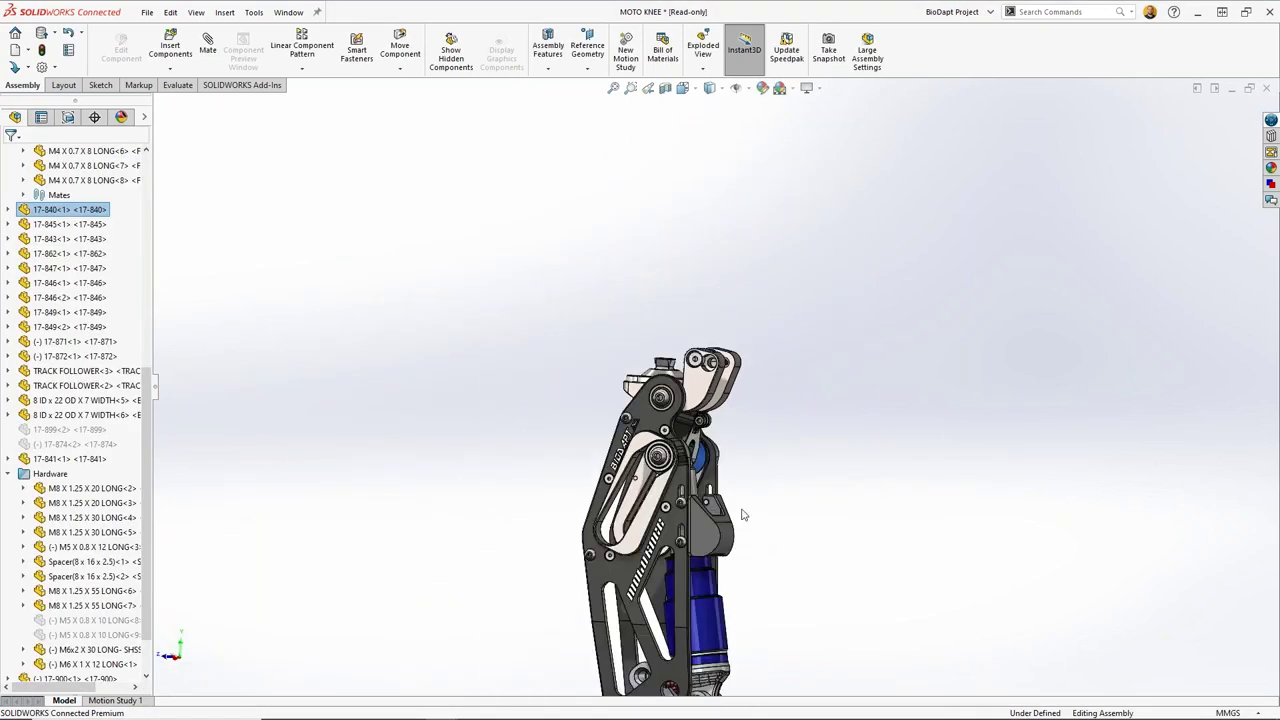
scroll(743, 514, "up", 3)
mouse_move(720, 390)
left_mouse_down()
mouse_move(727, 428)
mouse_move(730, 300)
mouse_move(724, 415)
mouse_move(714, 470)
mouse_move(708, 382)
mouse_move(697, 487)
mouse_move(714, 375)
mouse_move(703, 453)
mouse_move(719, 390)
left_mouse_up()
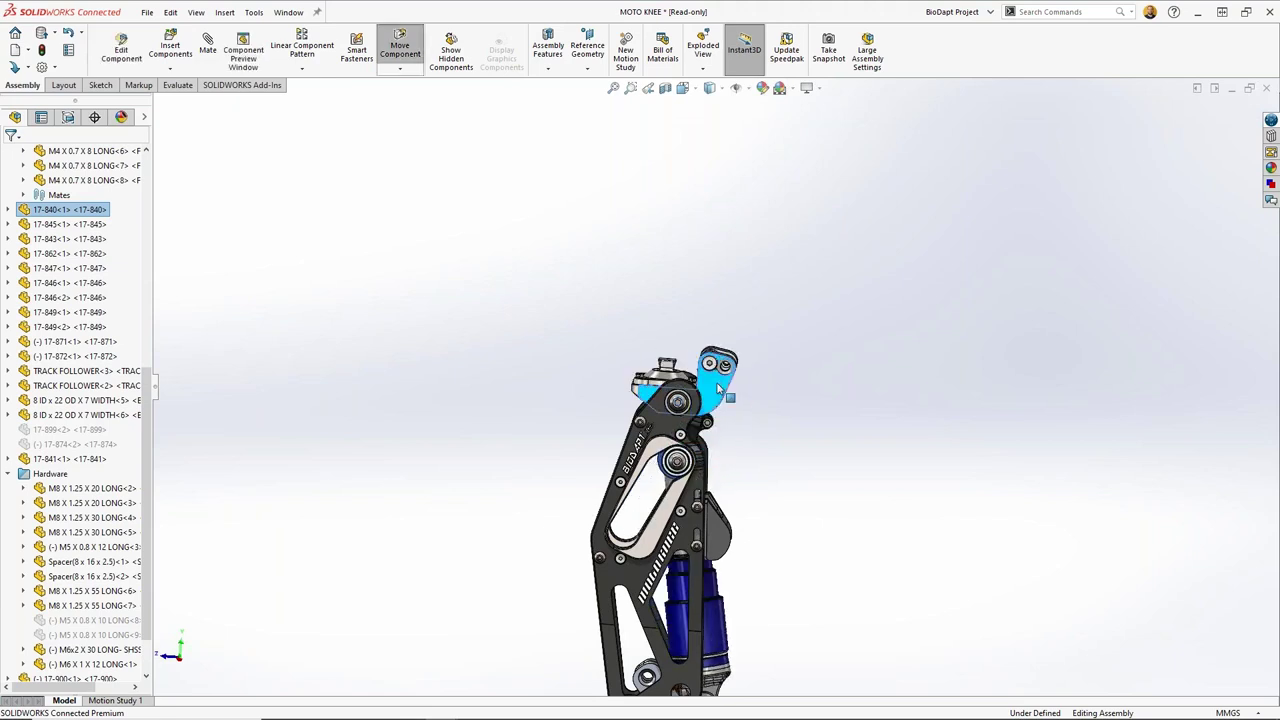
key("Escape")
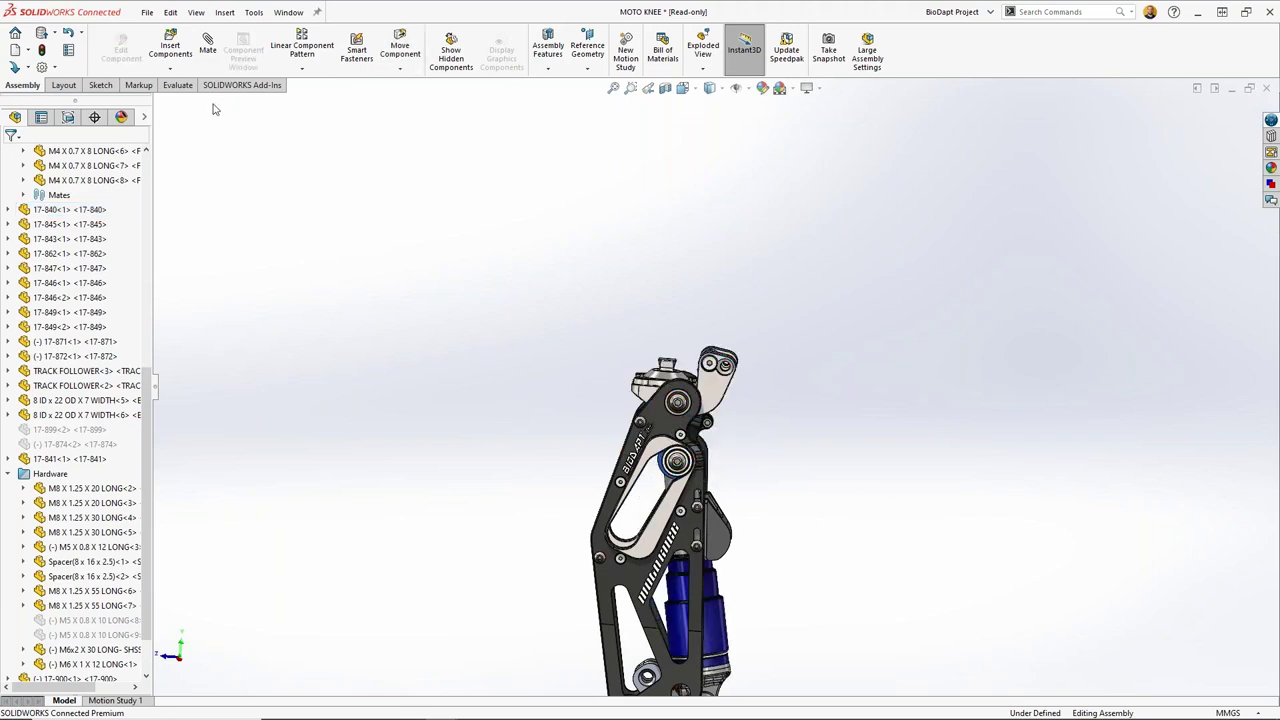
Step: Run interference detection on the whole MOTO KNEE assembly, grouping fastener interferences in a separate folder
left_click(178, 85)
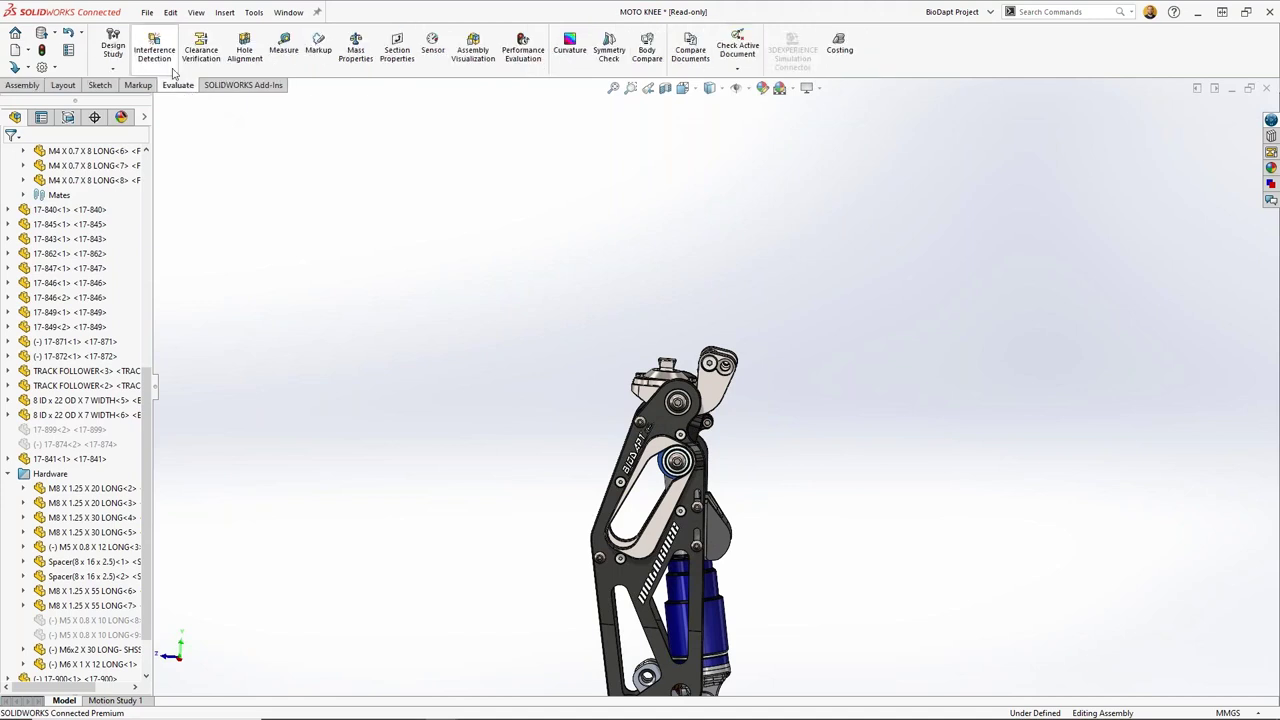
left_click(160, 52)
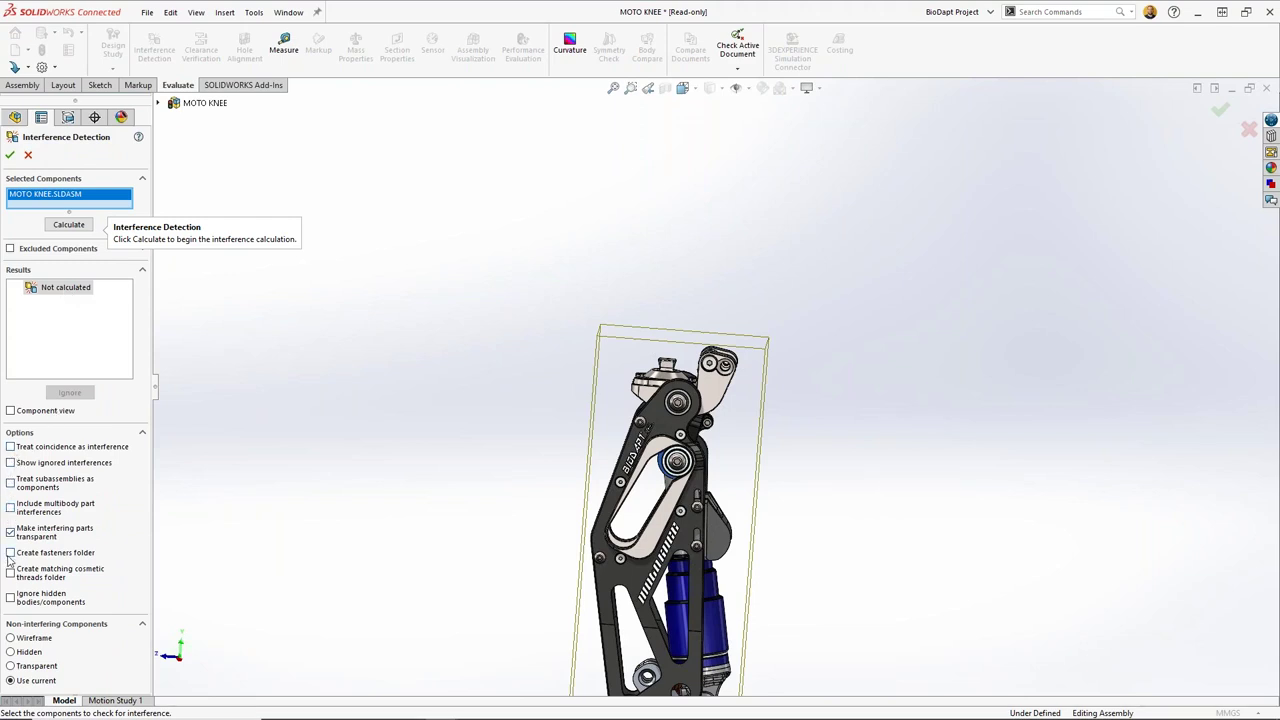
left_click(70, 226)
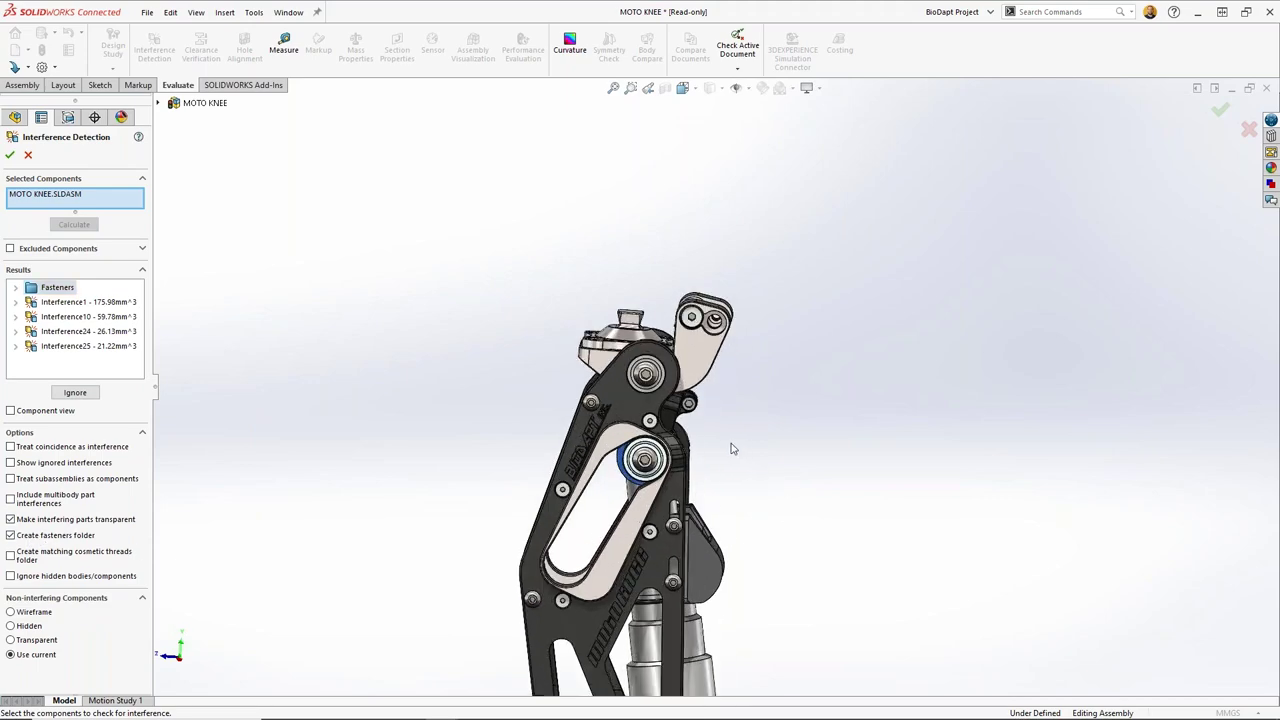
Step: Examine Interference10 and Interference1 around link 17-840, and close the interference check
left_click(59, 317)
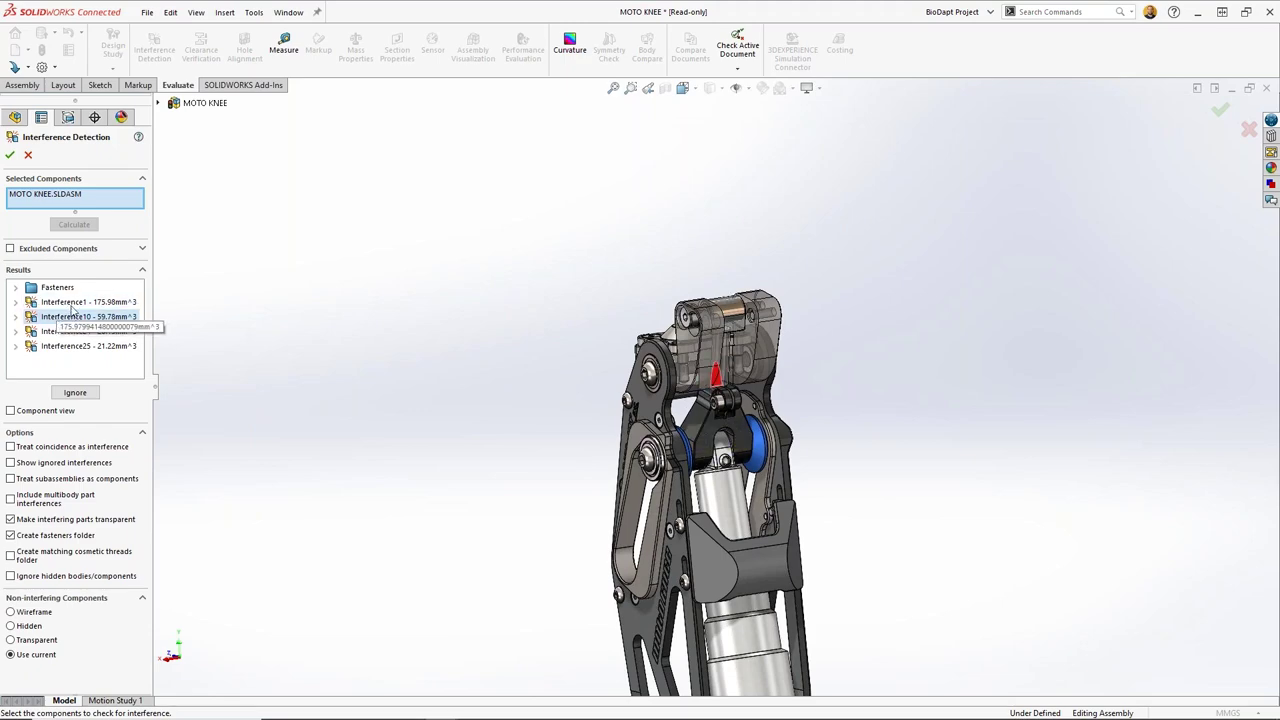
left_click(72, 303)
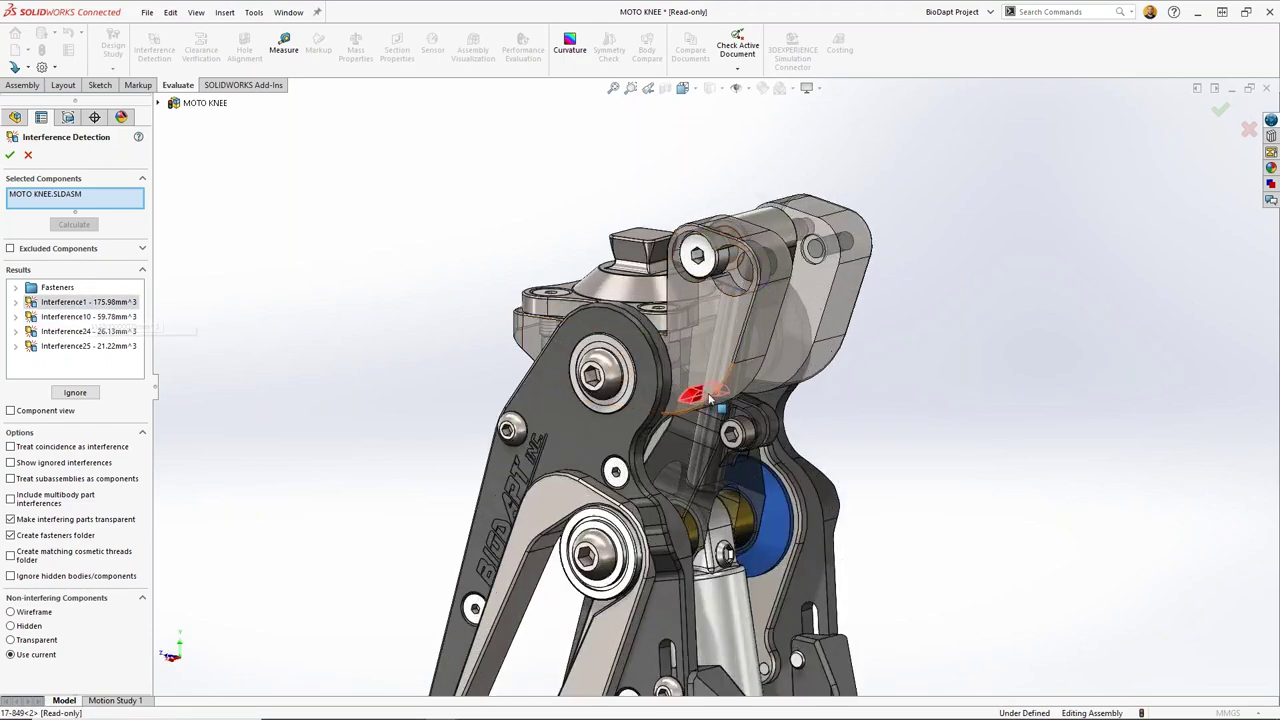
scroll(709, 399, "down", 10)
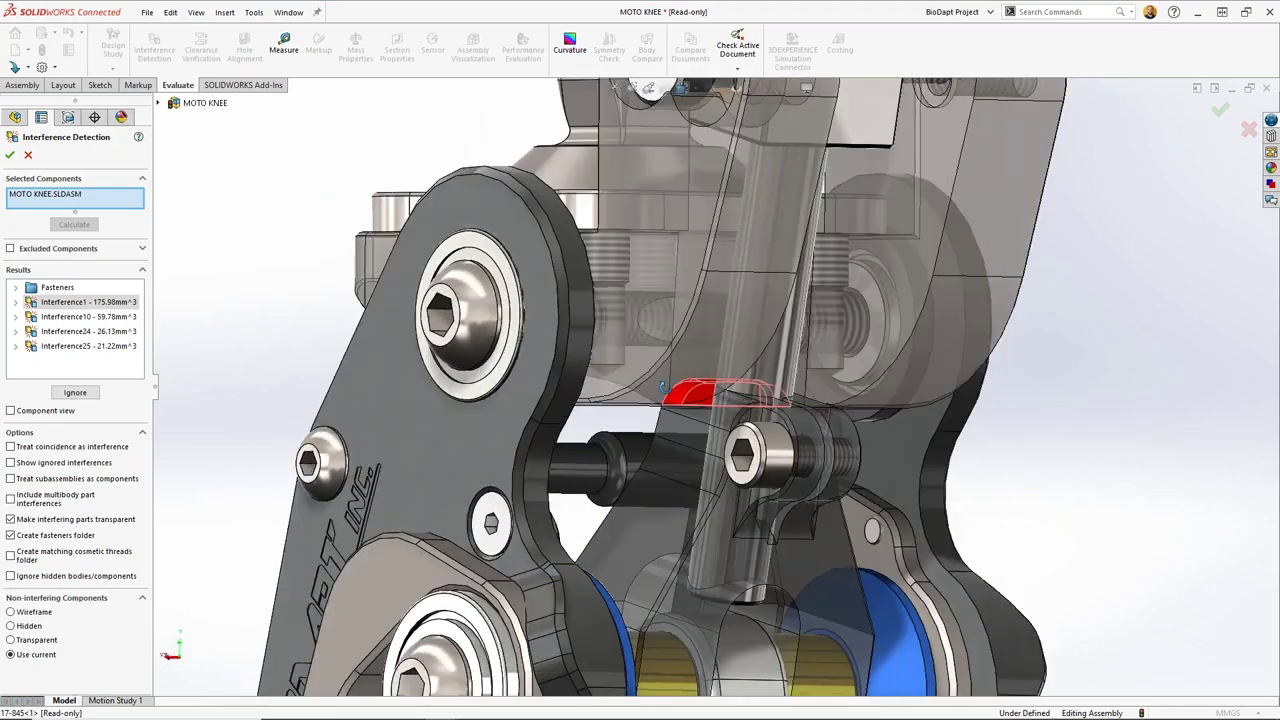
left_click(26, 156)
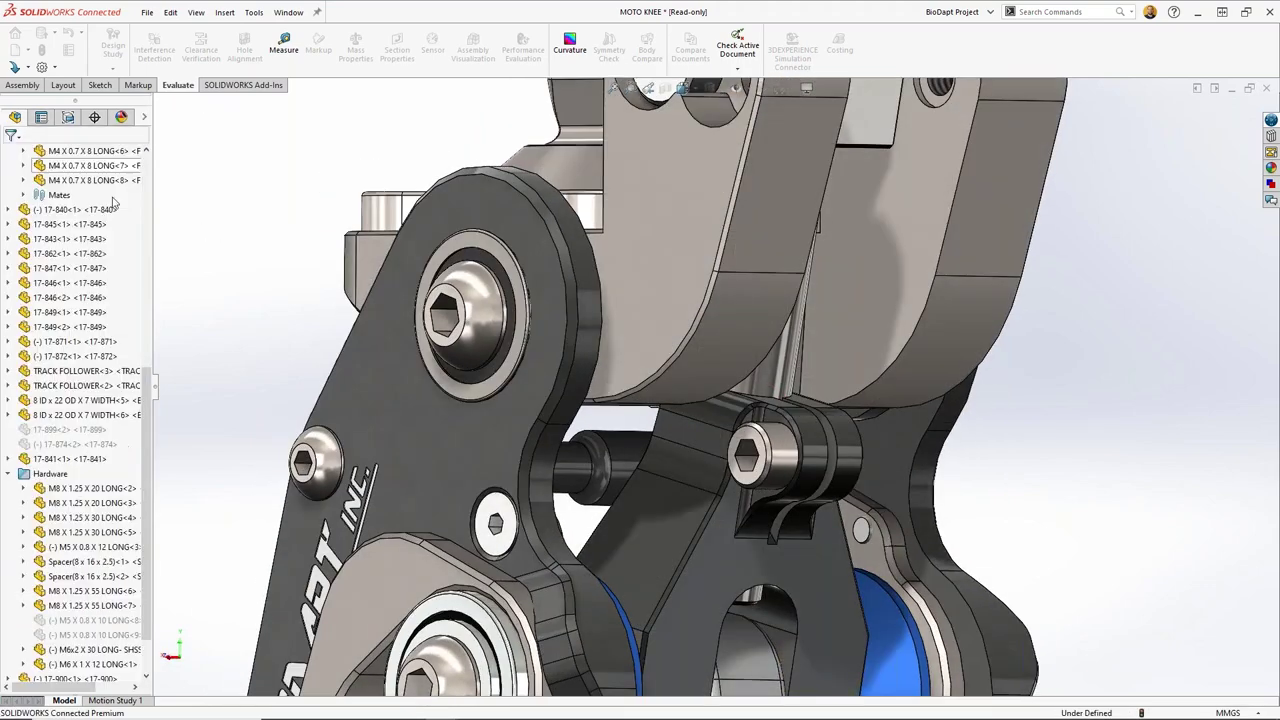
scroll(716, 386, "up", 5)
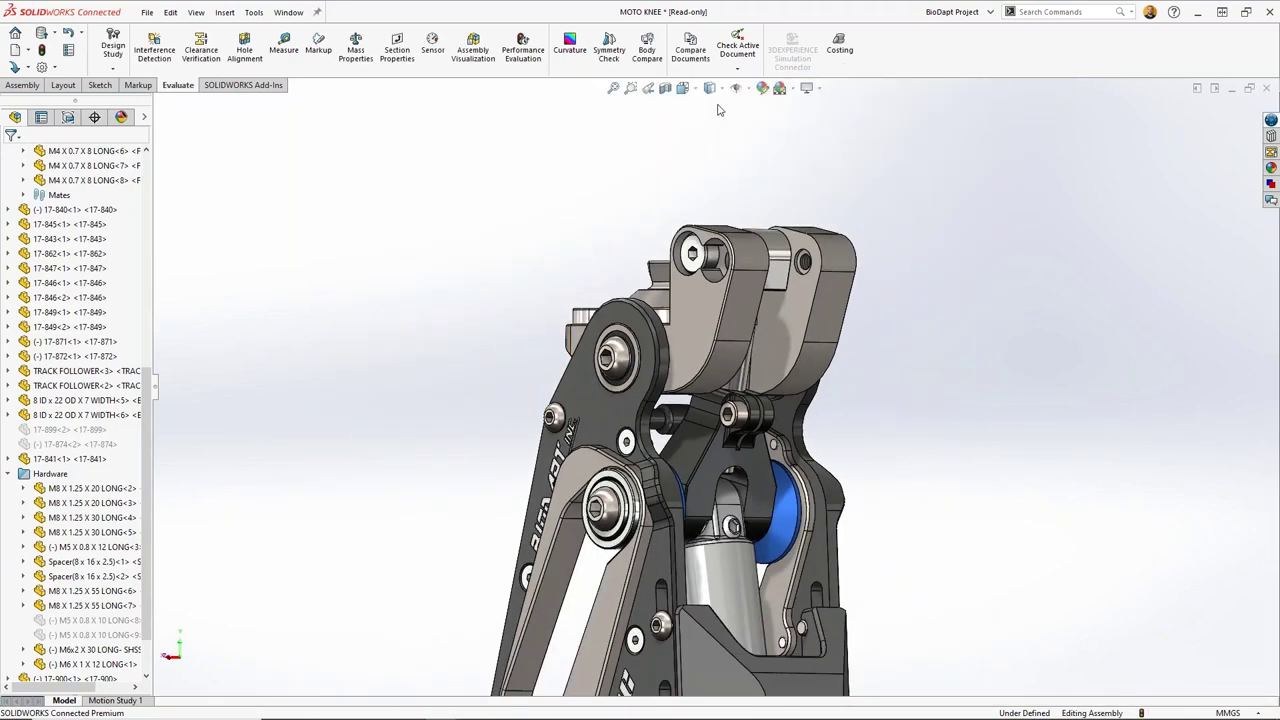
Step: Show the saved Section View of the knee and swing link 17-840 to tilt the upper assembly
key("space")
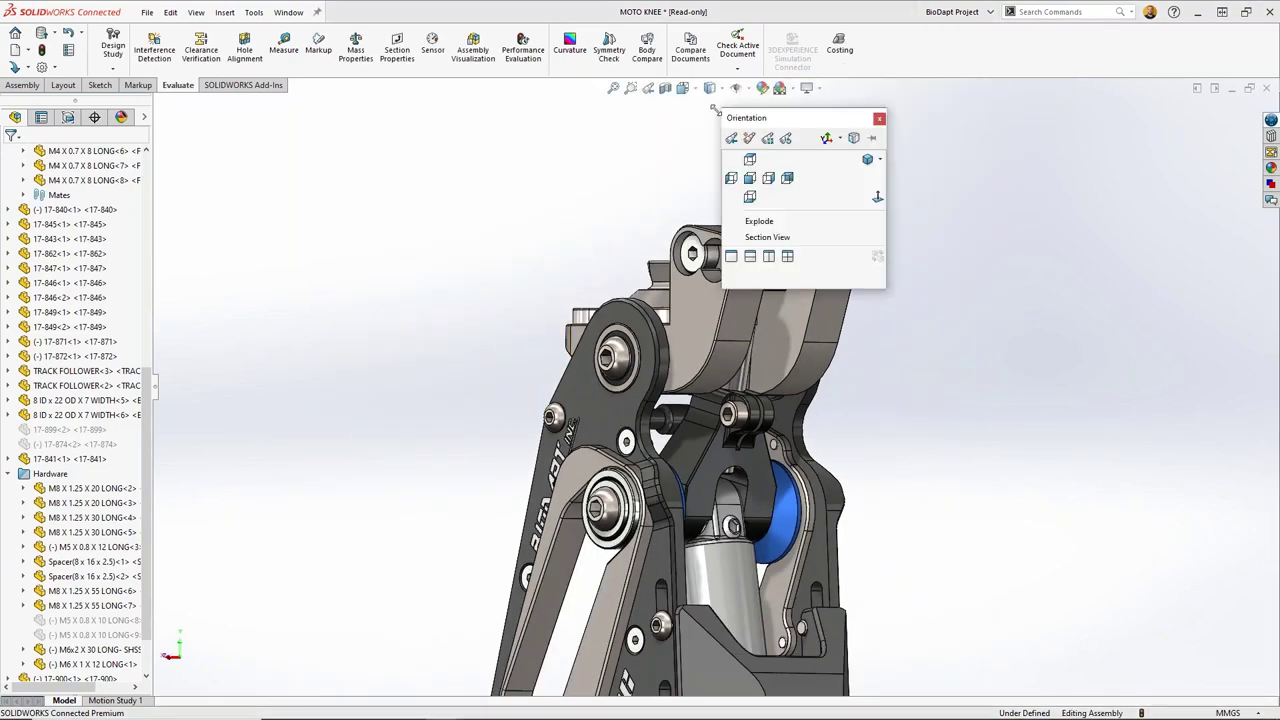
left_click(767, 237)
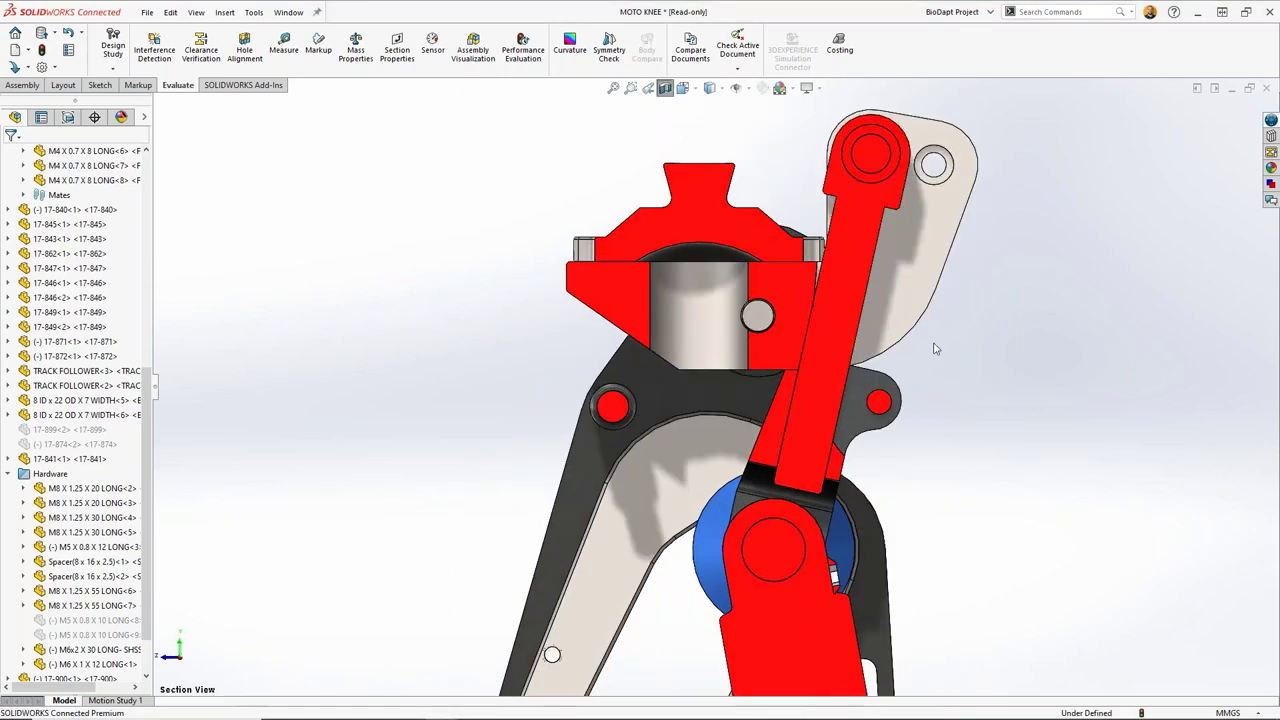
left_click_drag(920, 291, 880, 345)
left_click(537, 314)
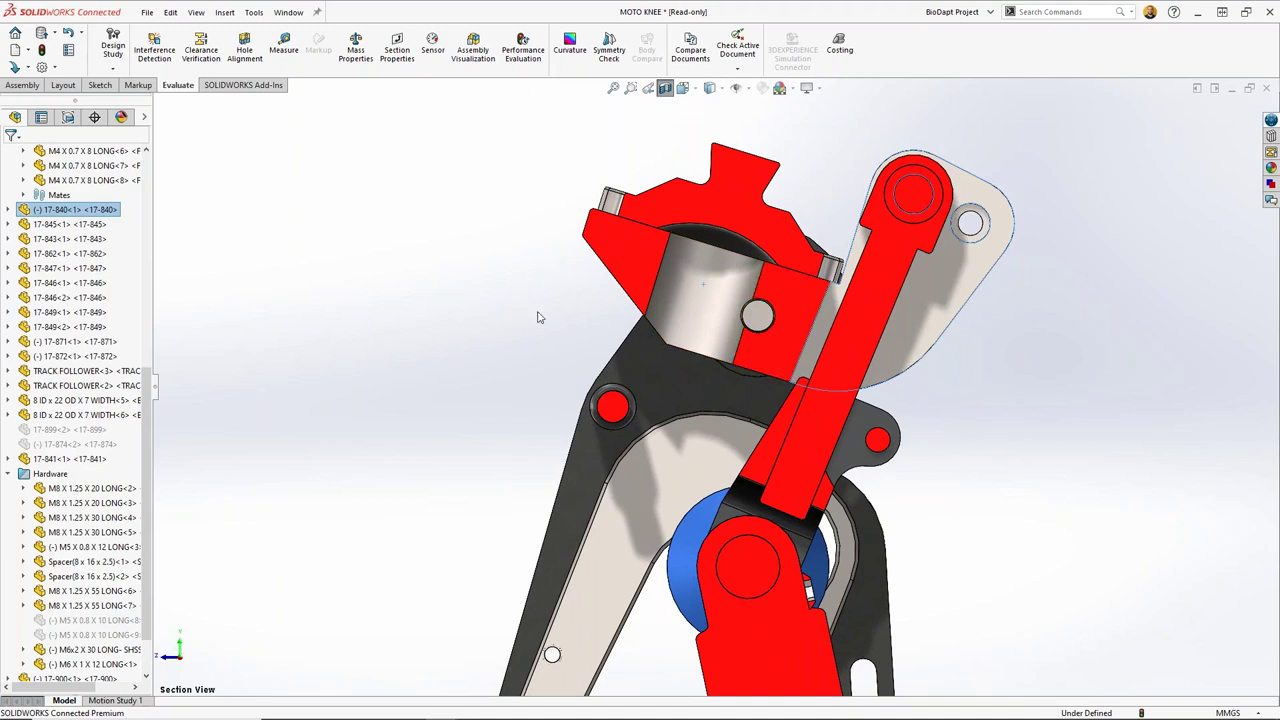
Step: Start Move Component with Collision Detection, limiting the check to chosen components
left_click(24, 86)
left_click(401, 58)
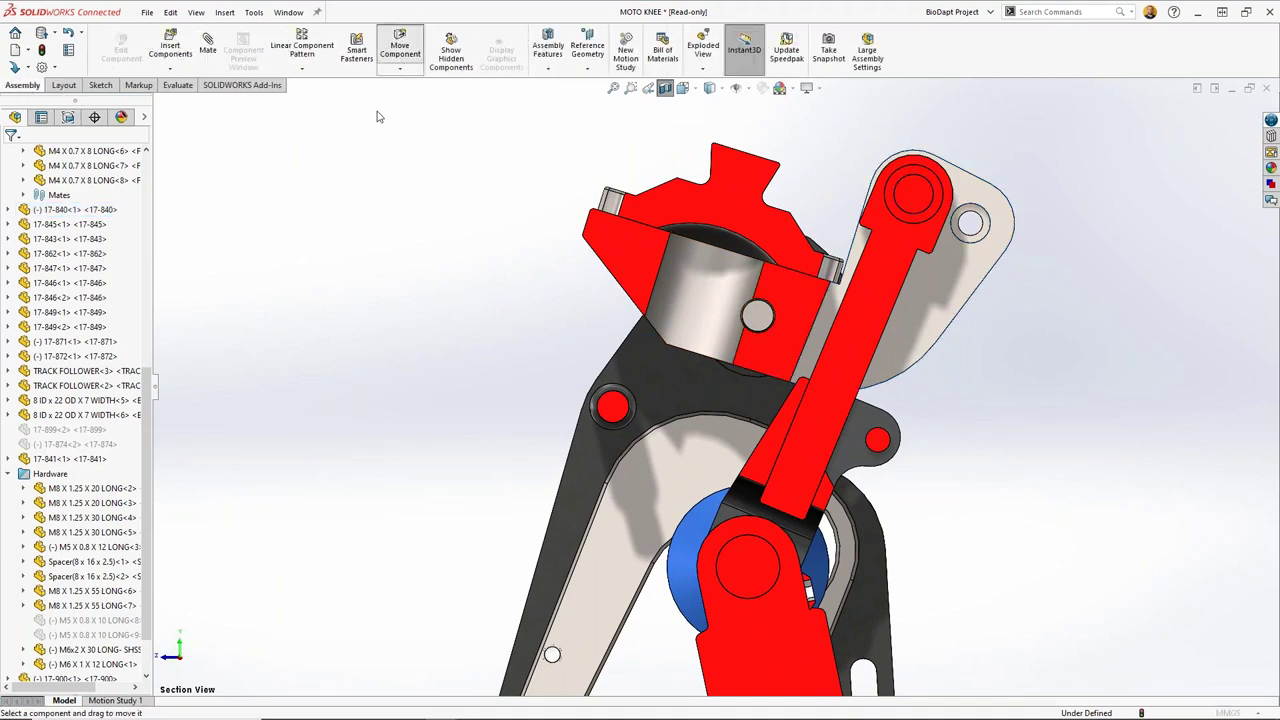
left_click(31, 288)
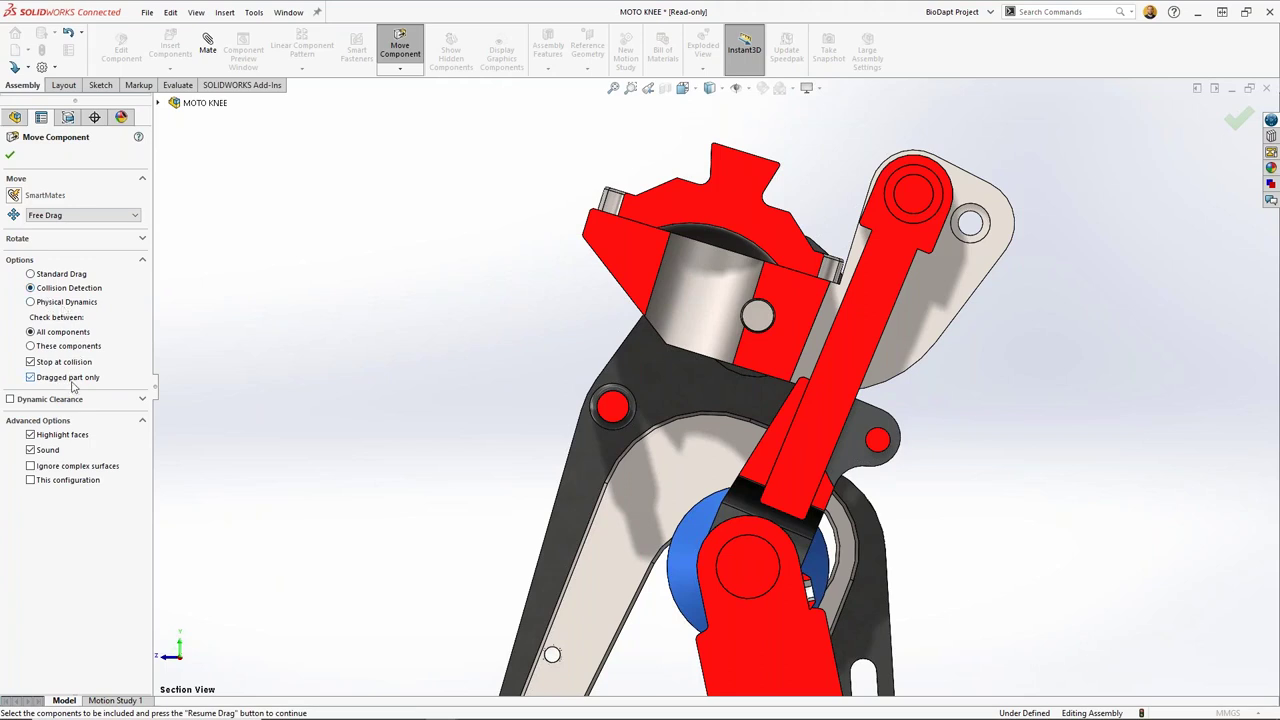
left_click(68, 346)
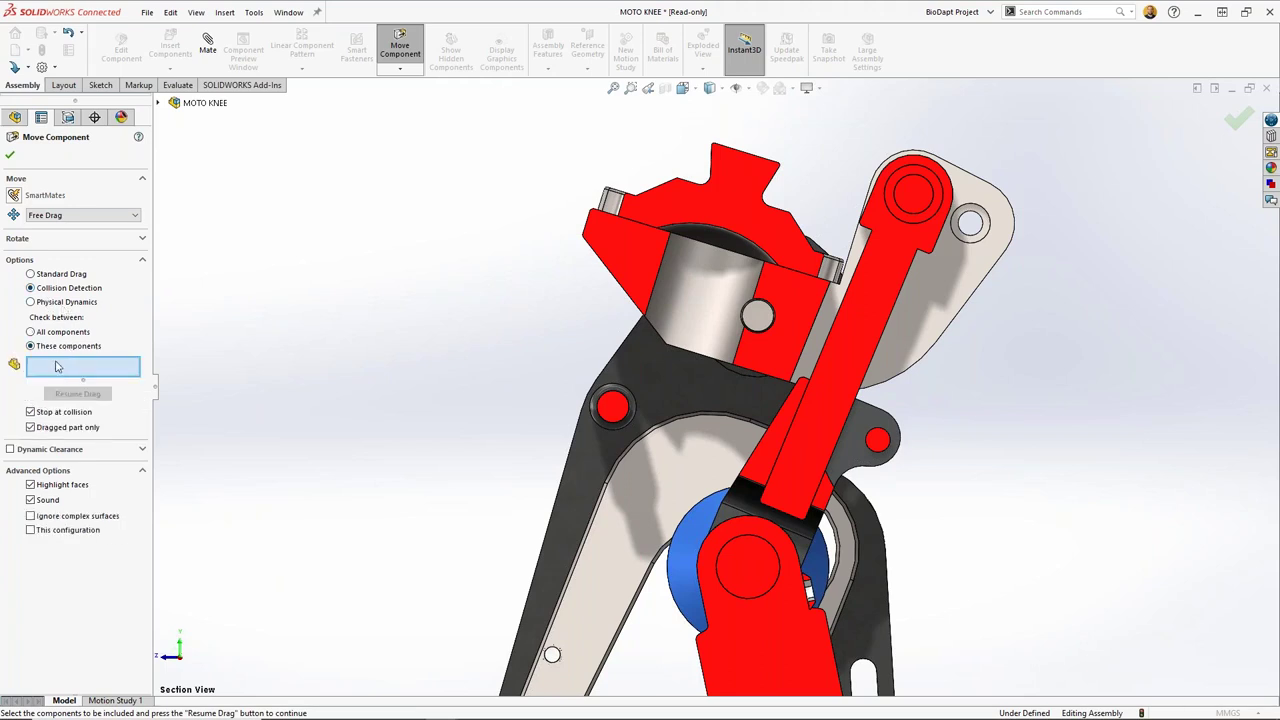
Step: Pick components for the collision check, deselecting 17-841 and selecting the M6 X 1 X 12 LONG screw beside it
left_click(773, 238)
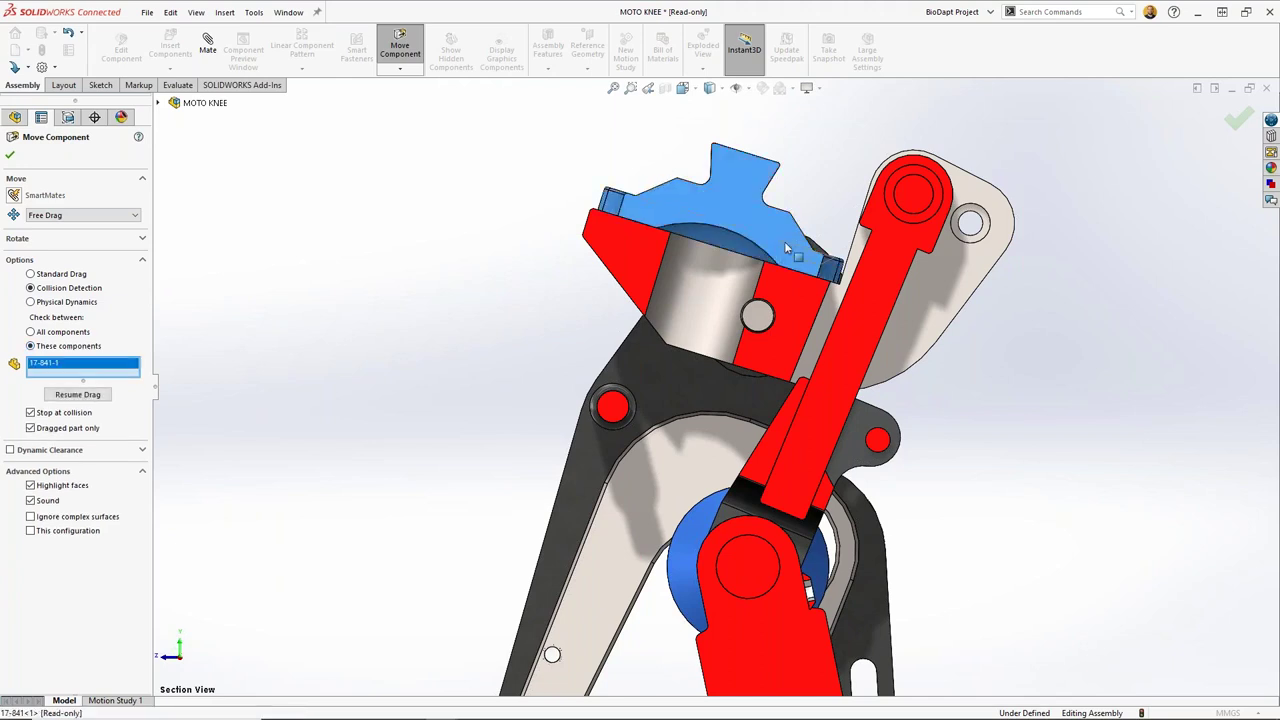
left_click(784, 241)
left_click(786, 246)
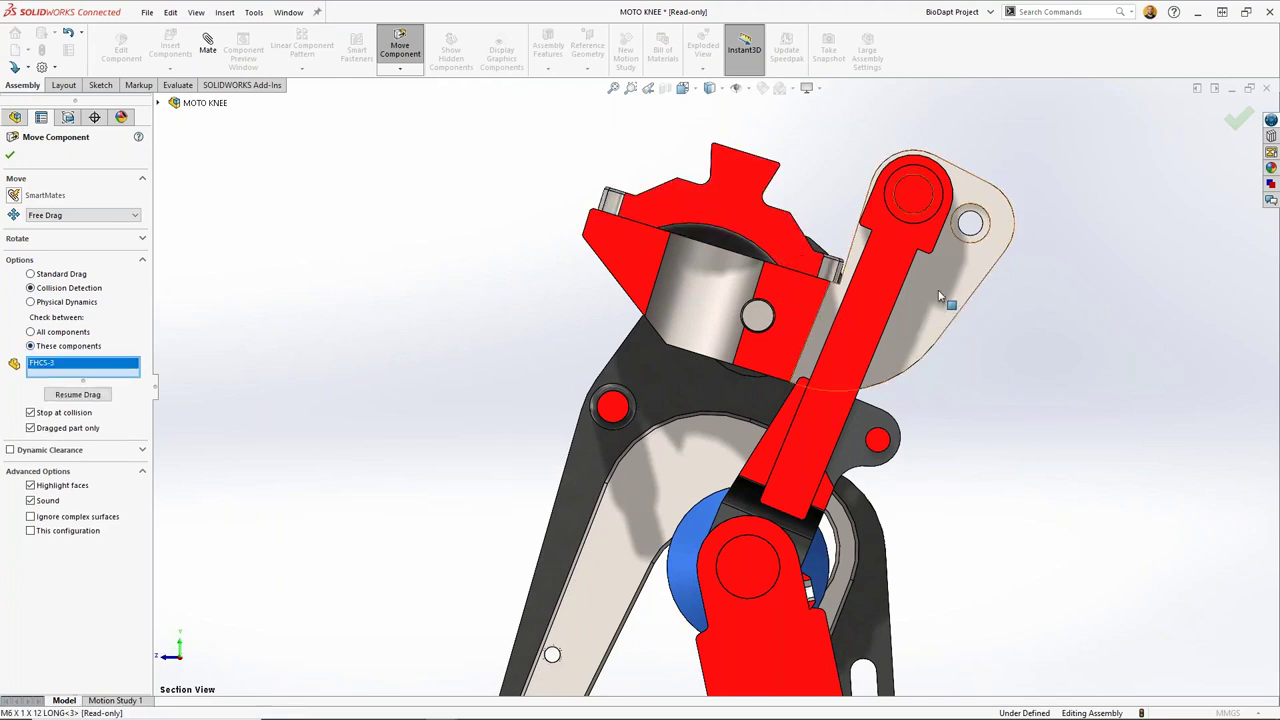
Step: Add parts 17-843, 17-840 and 17-845 to the collision detection check together with FHCS-3
left_click(889, 290)
left_click(920, 322)
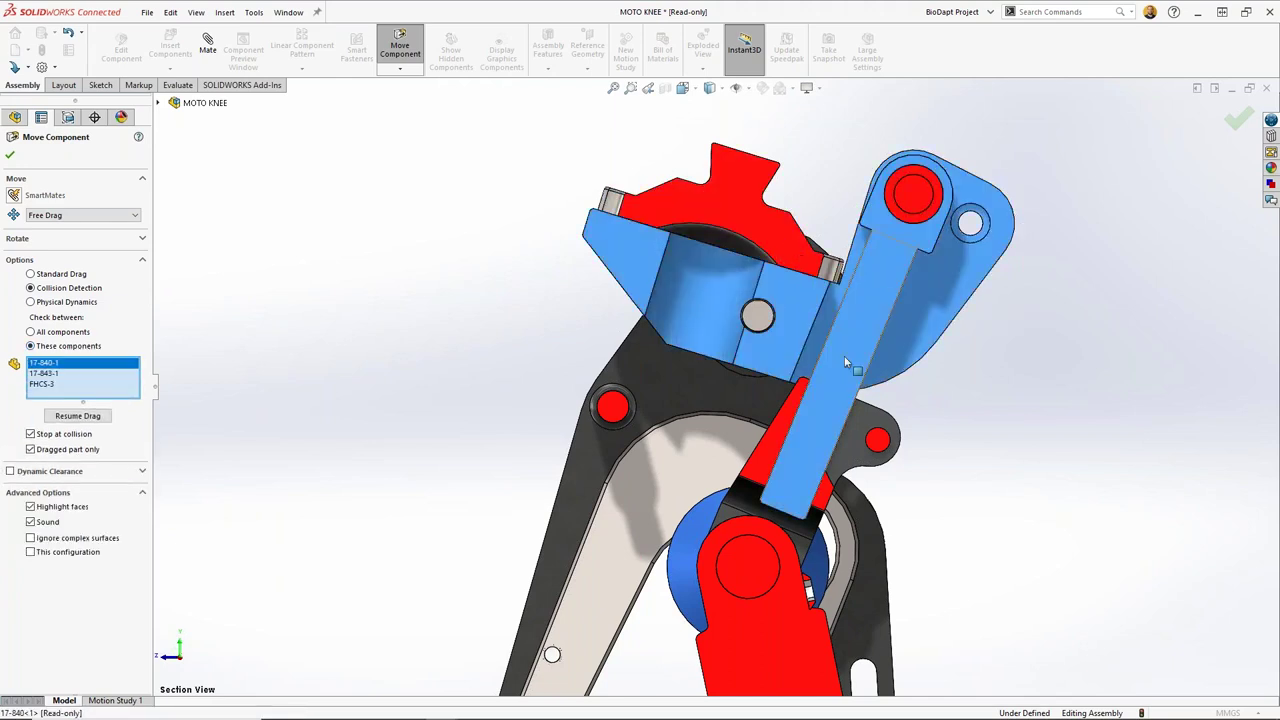
left_click_drag(845, 363, 868, 432)
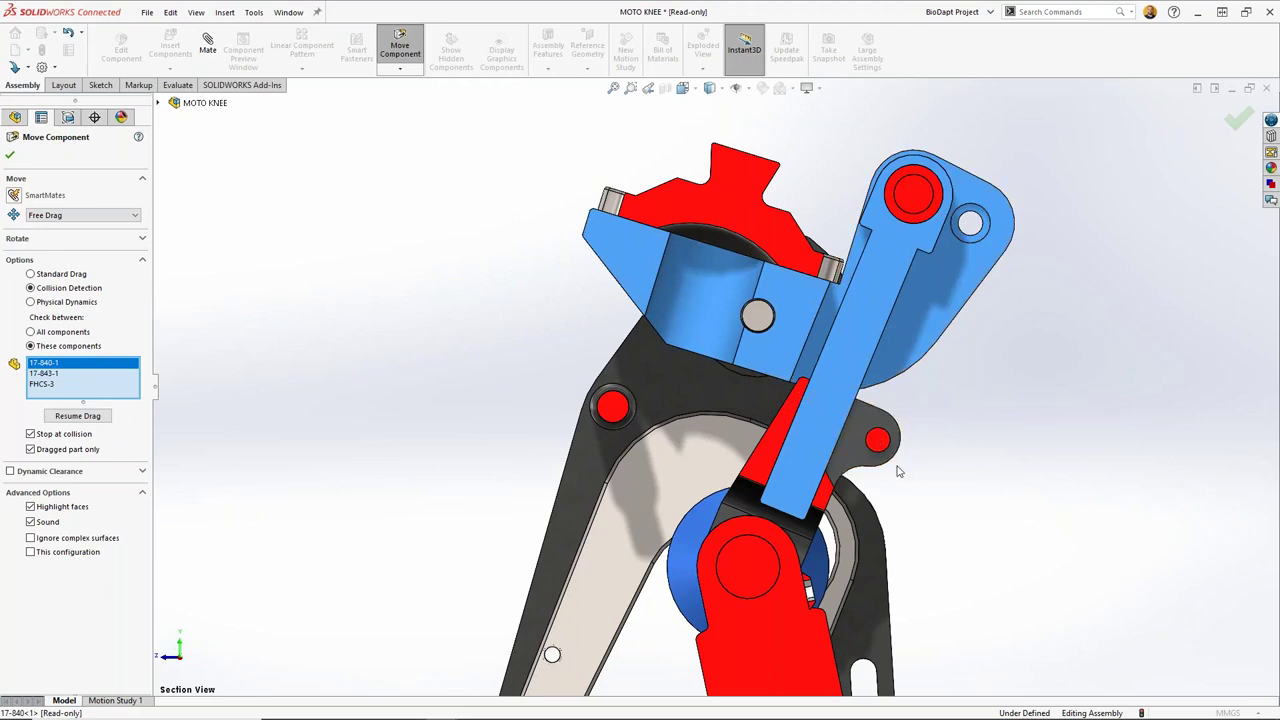
middle_click_drag(898, 471, 862, 455)
left_click(860, 453)
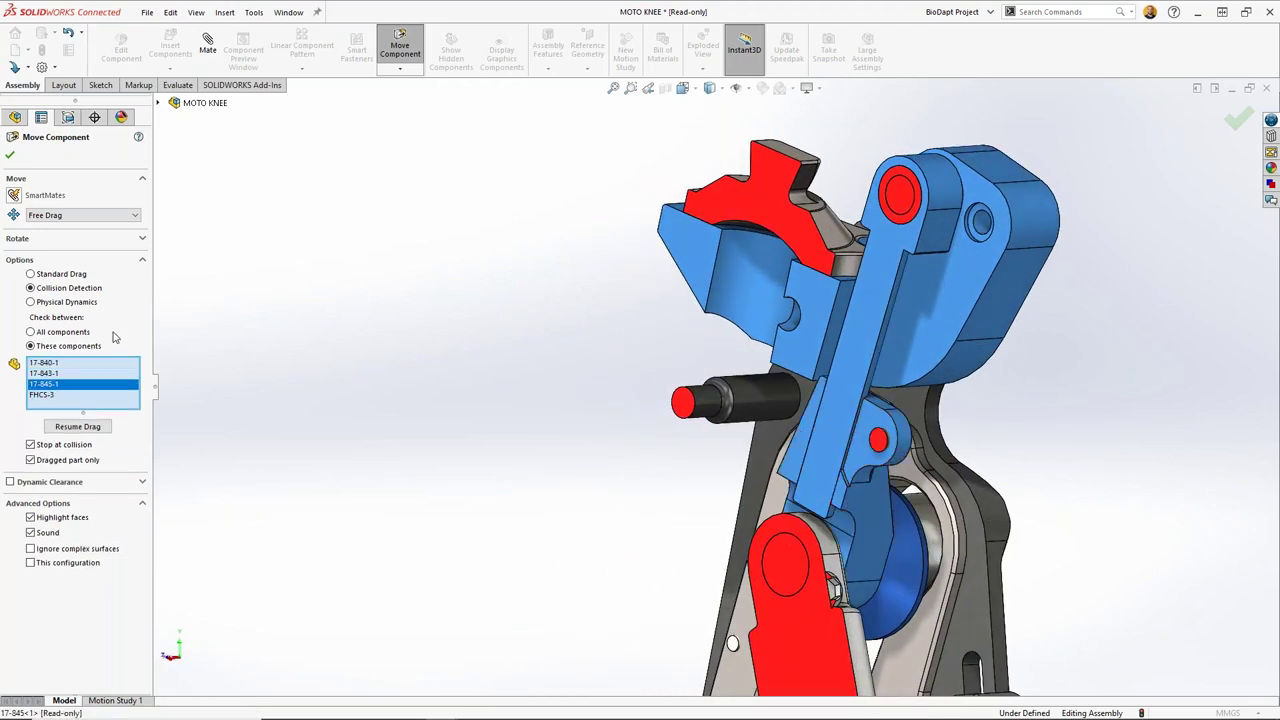
Step: Resume the collision drag on the knee linkage to test the selected parts for contact, and finish Move Component
left_click(77, 426)
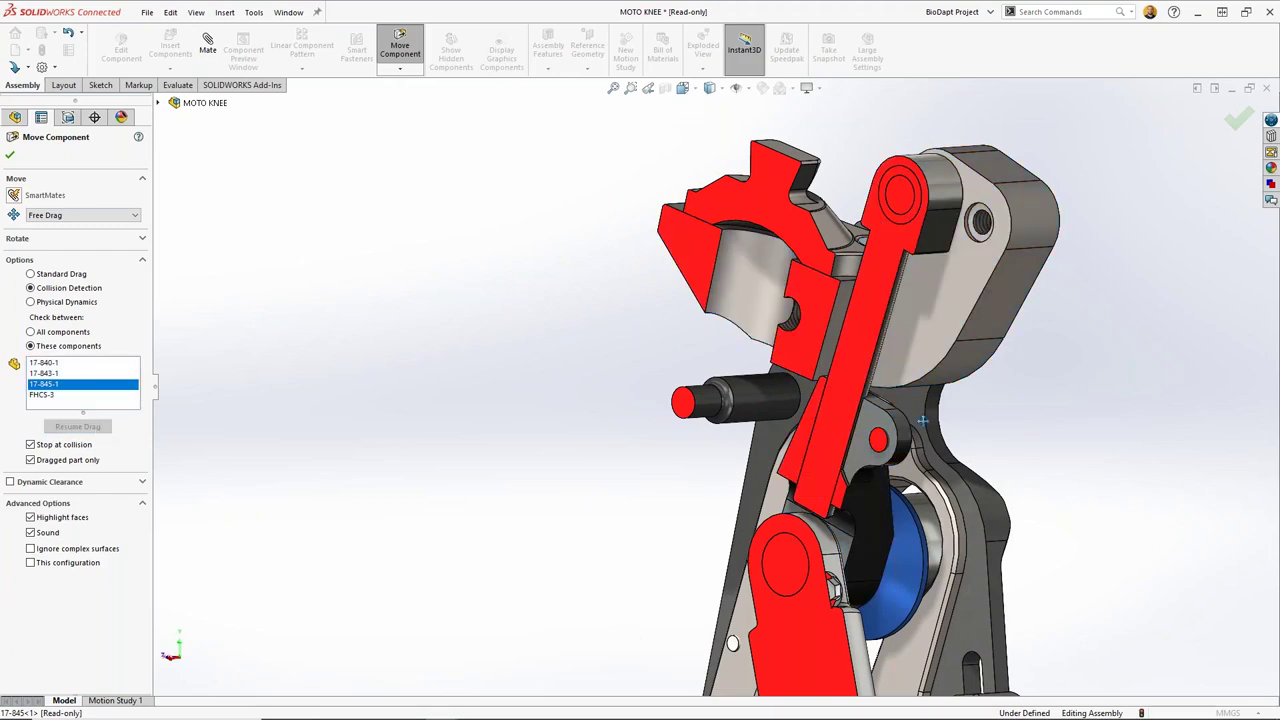
left_click(971, 346)
mouse_move(971, 346)
left_mouse_down()
mouse_move(970, 333)
mouse_move(973, 358)
left_mouse_up()
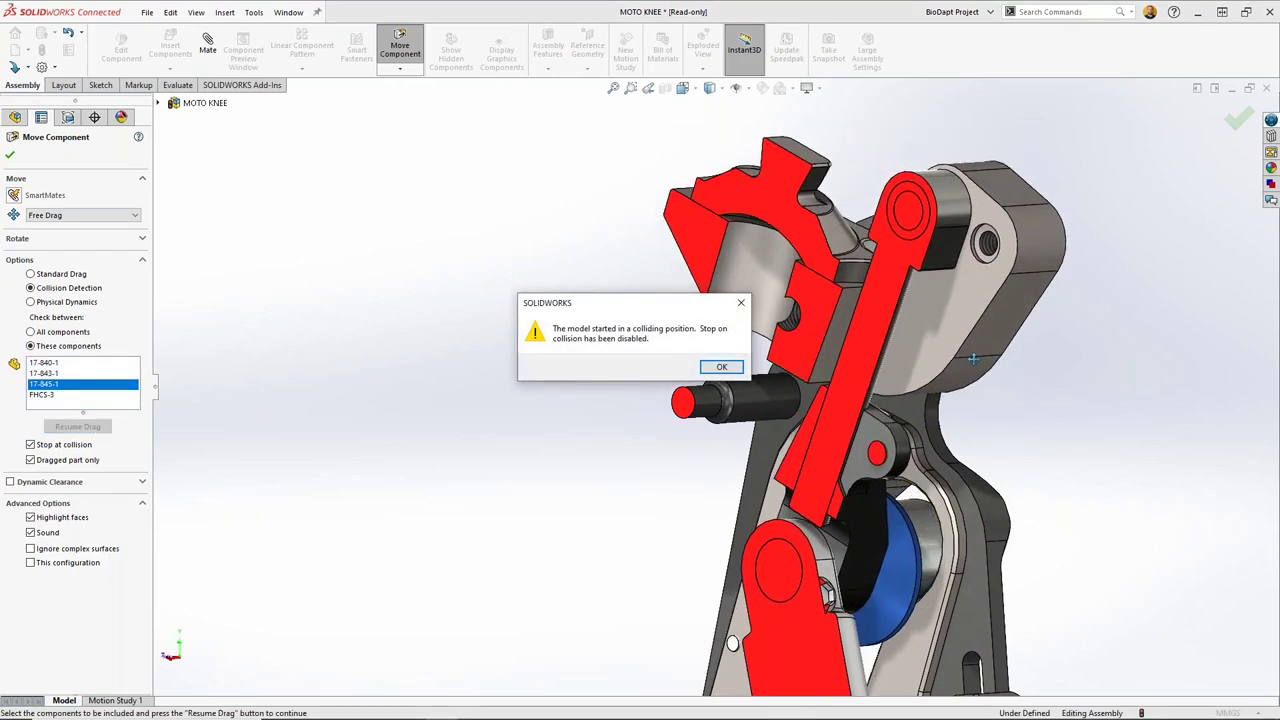
left_click(721, 366)
middle_click_drag(1036, 408, 1010, 318)
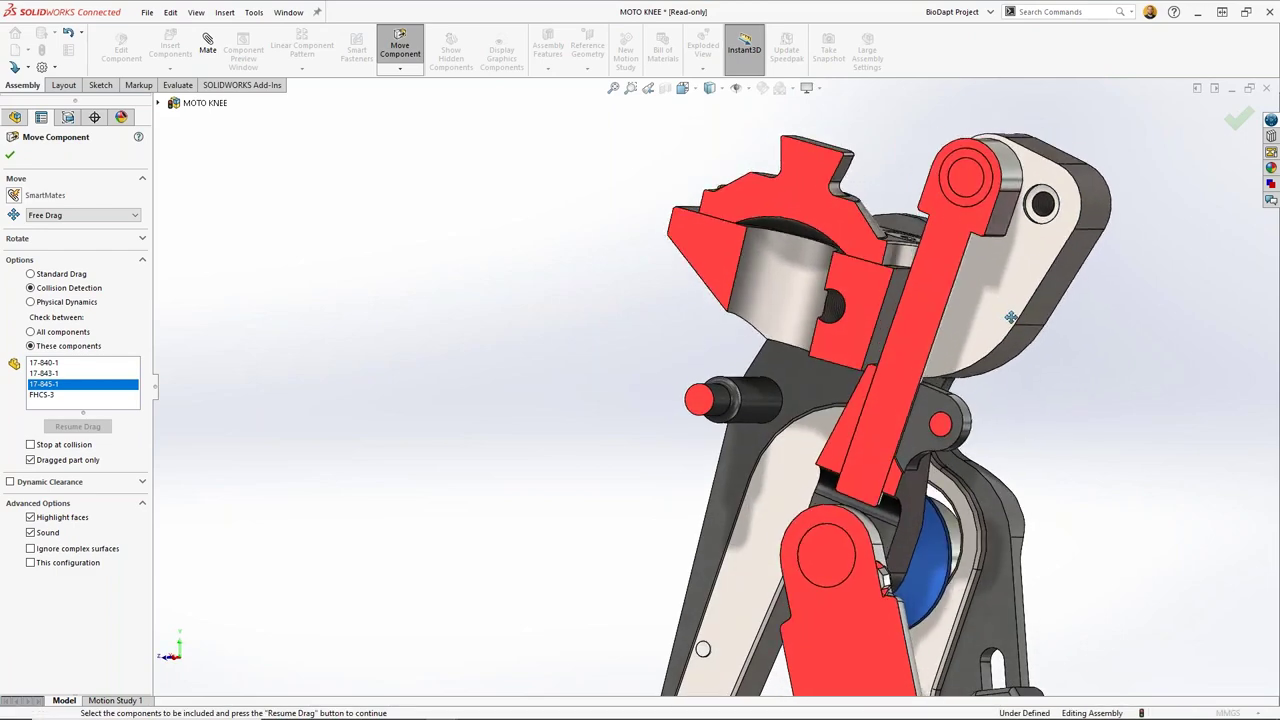
left_click(11, 155)
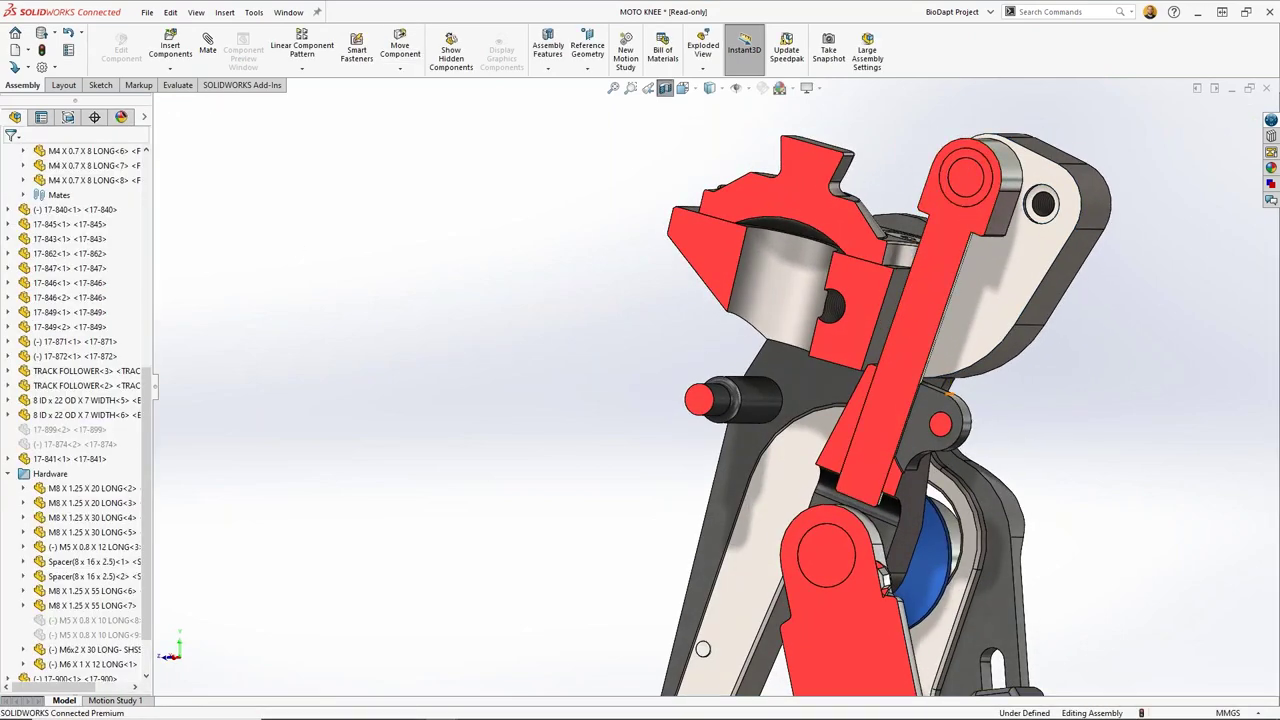
Step: Set the Sketch5 angle dimension of part 17-840's Boss-Extrude1 to 14 degrees and rebuild the assembly
middle_click_drag(965, 400, 877, 348)
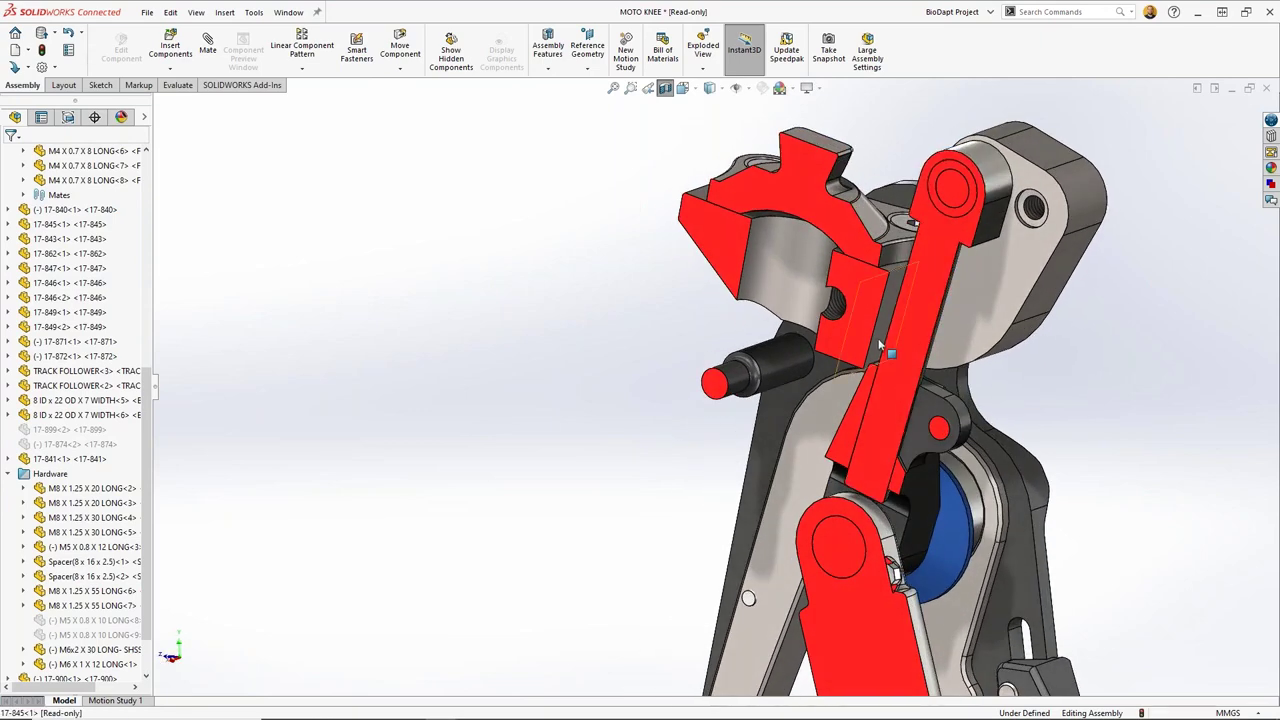
double_click(880, 346)
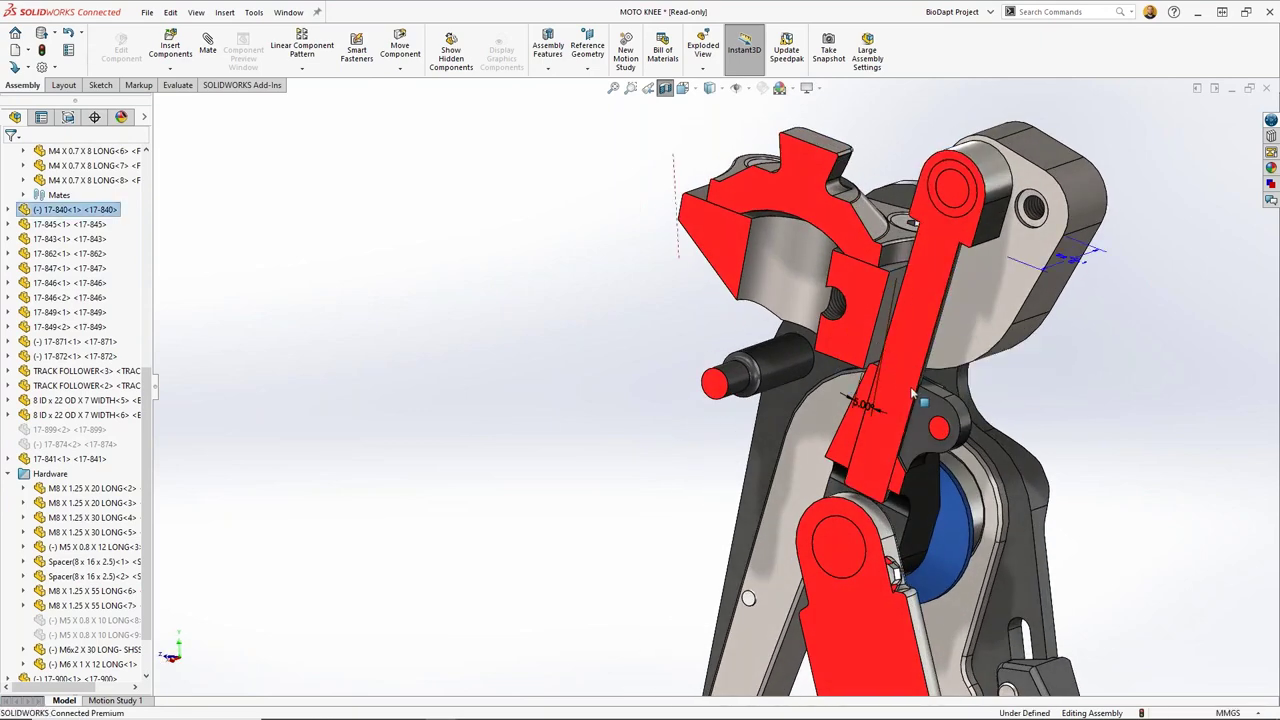
middle_click_drag(911, 393, 916, 368)
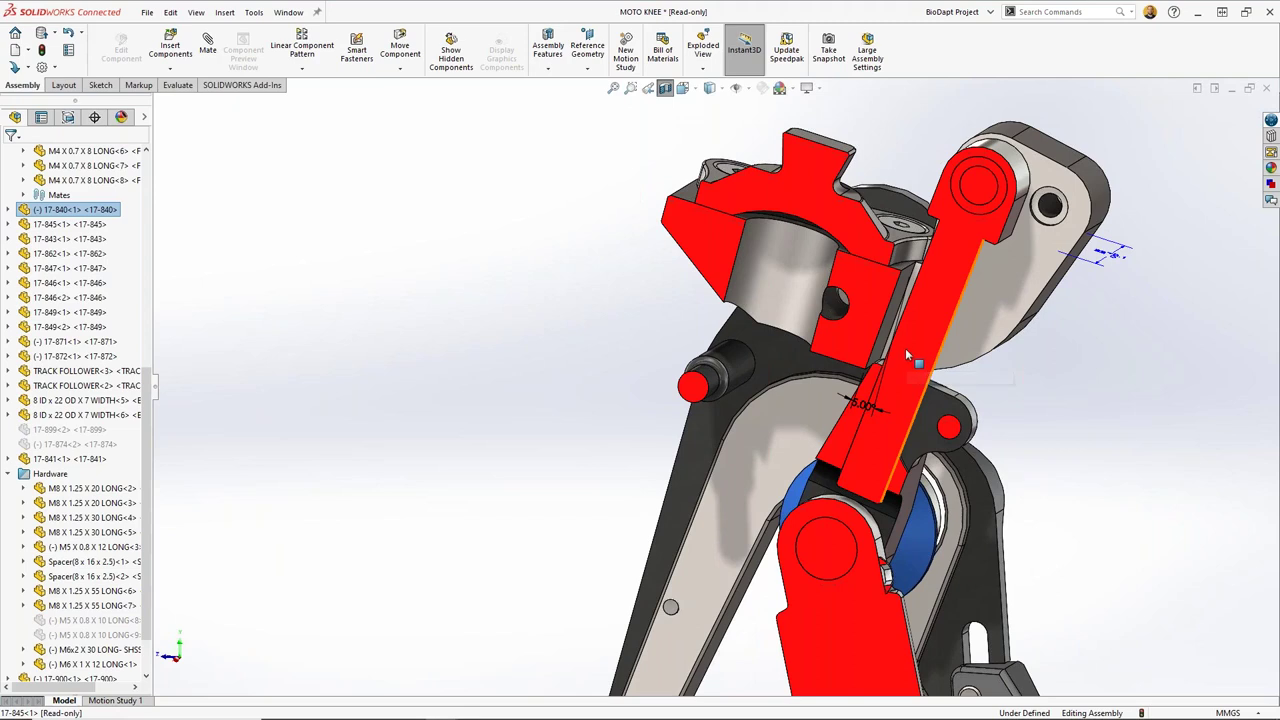
scroll(915, 330, "down", 3)
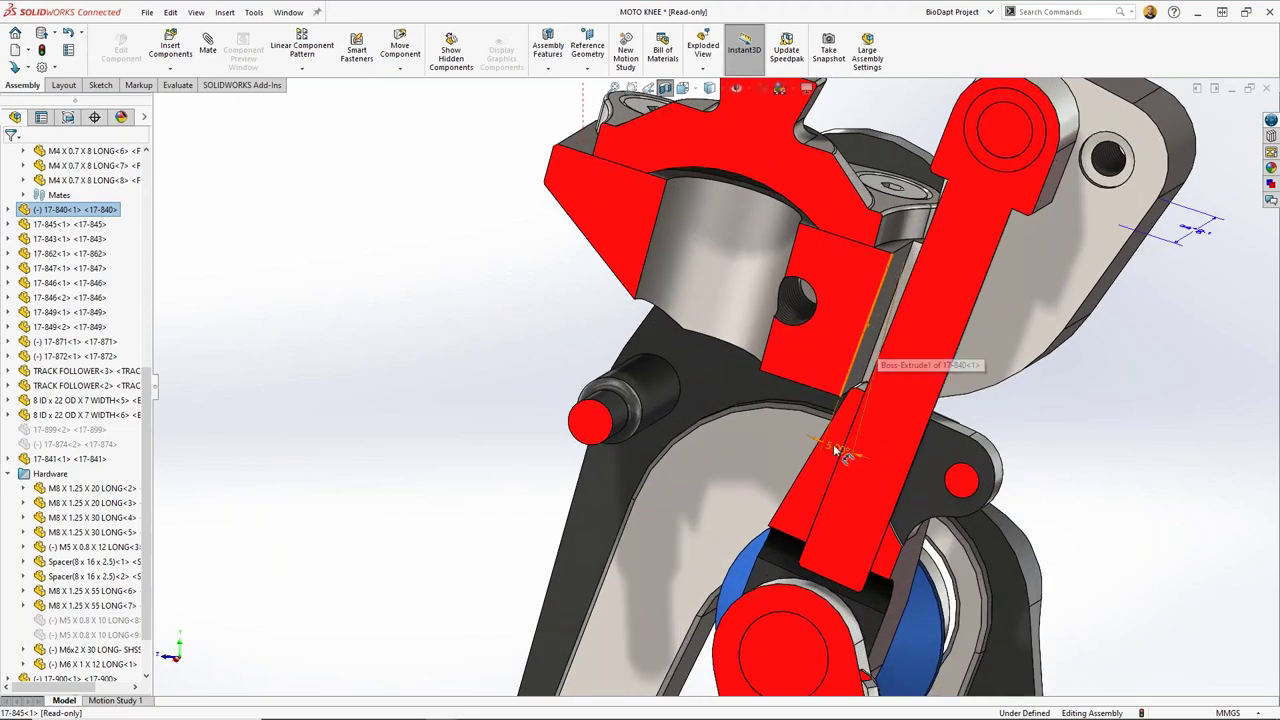
double_click(836, 449)
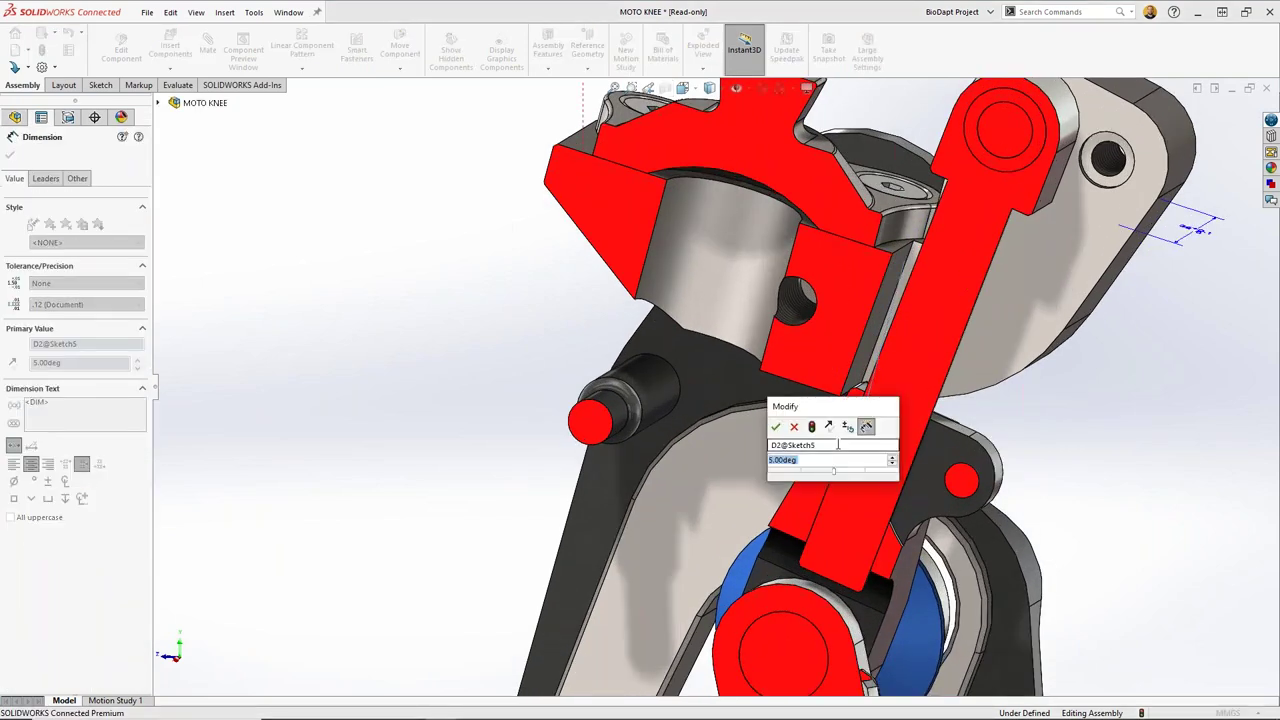
type("14")
key("Return")
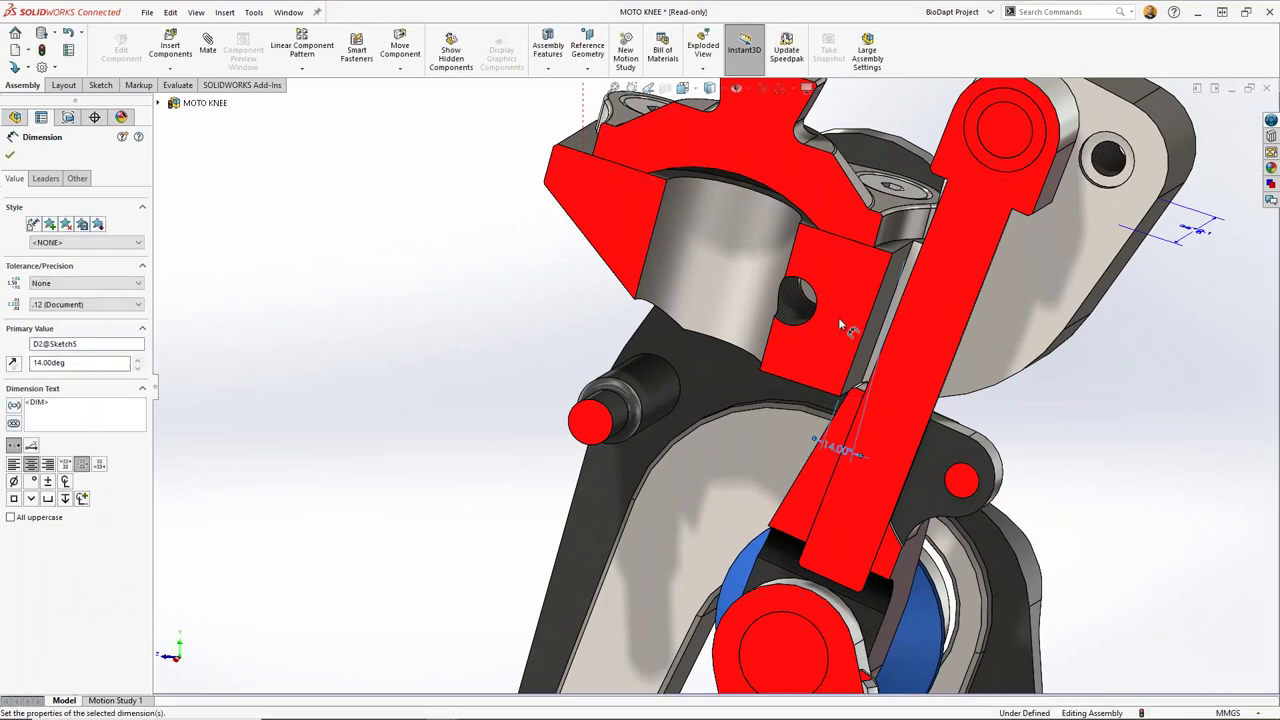
key("Escape")
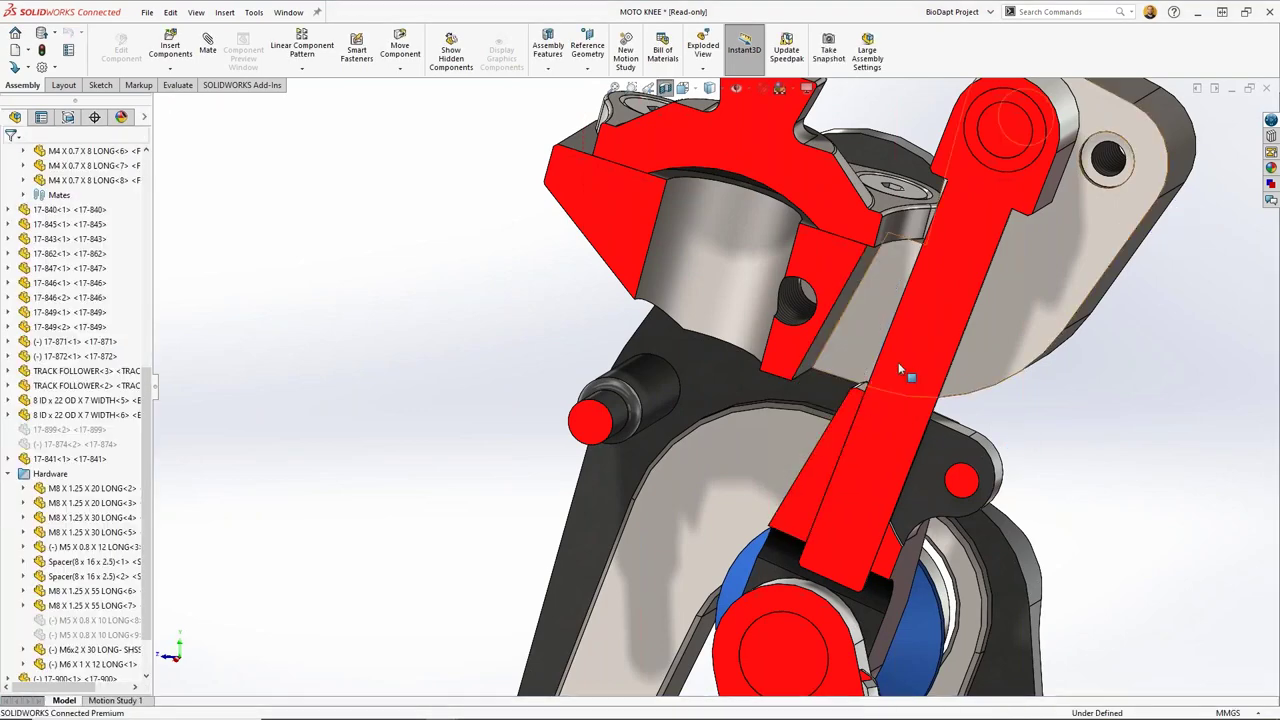
Step: Turn off the section view and show the whole knee assembly
scroll(795, 300, "down", 5)
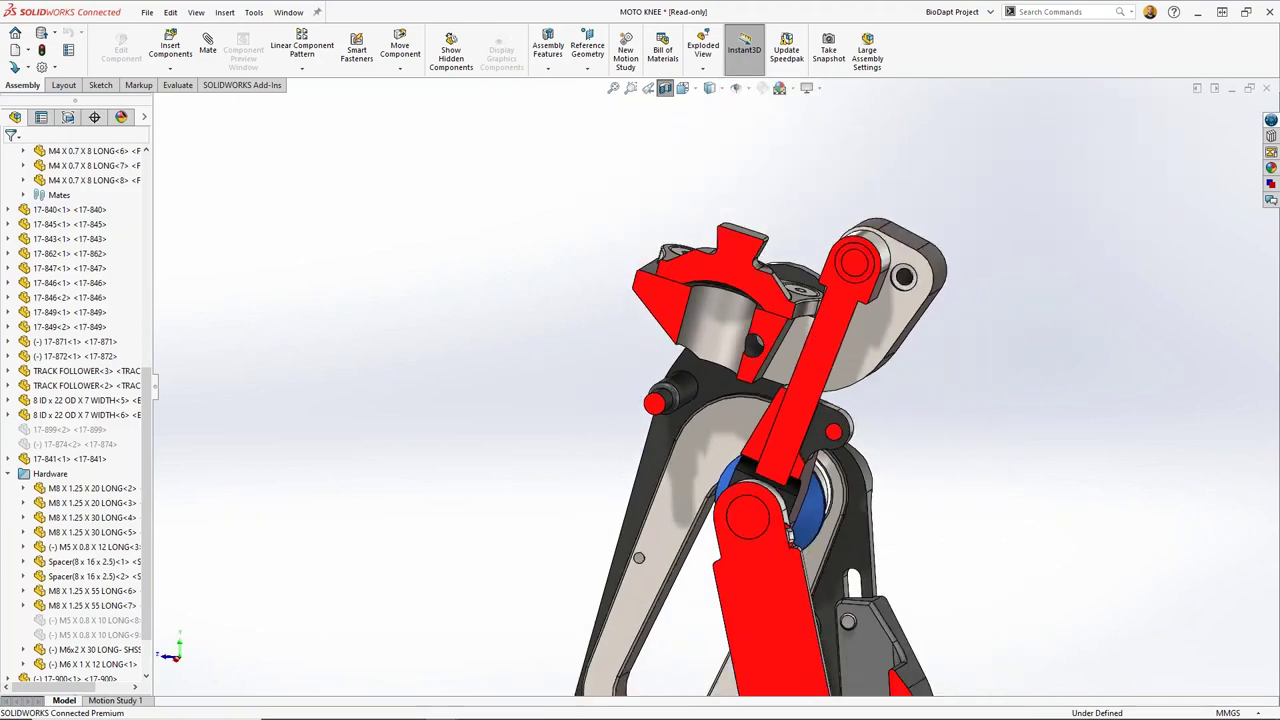
left_click(665, 87)
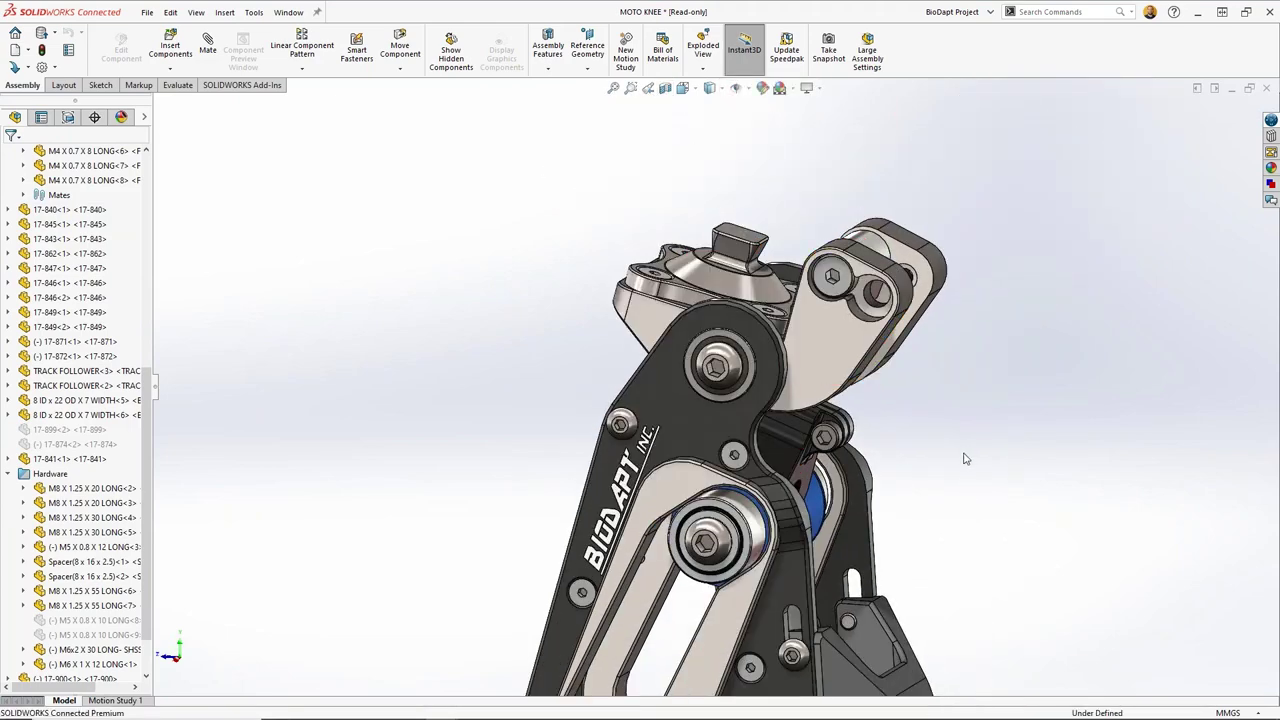
scroll(965, 458, "up", 8)
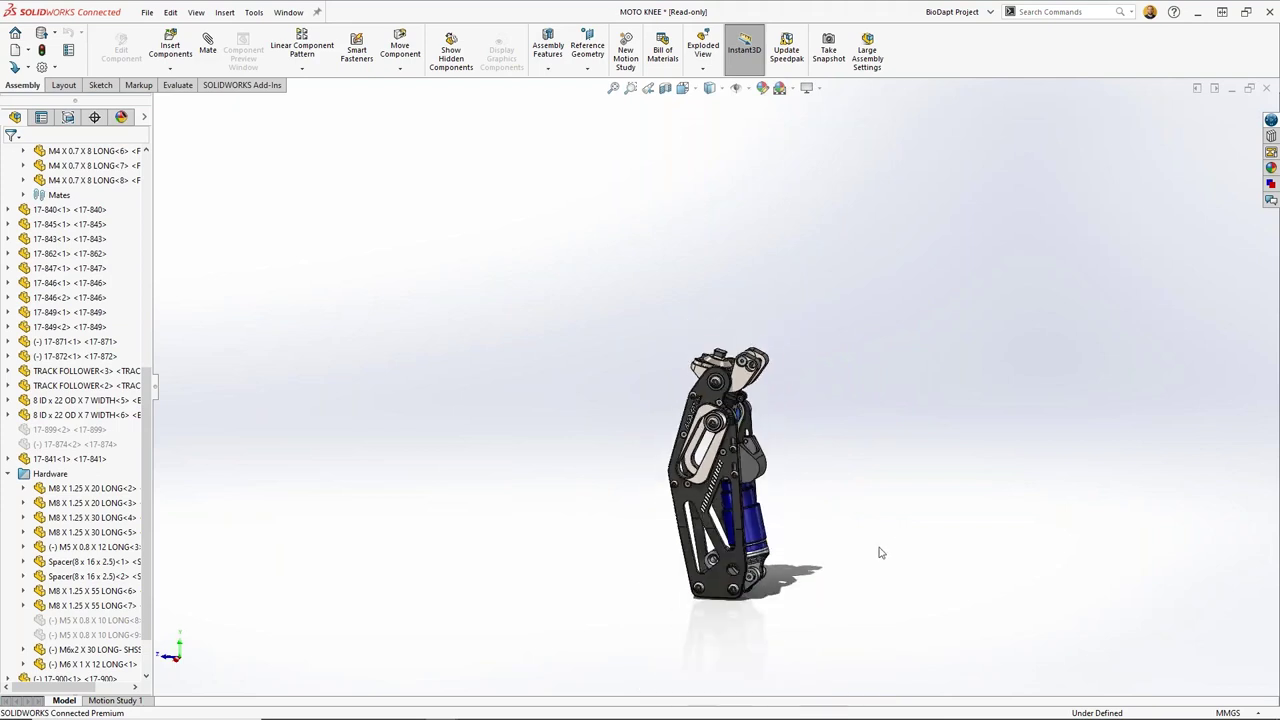
mouse_move(786, 498)
middle_mouse_down()
mouse_move(803, 477)
mouse_move(808, 496)
middle_mouse_up()
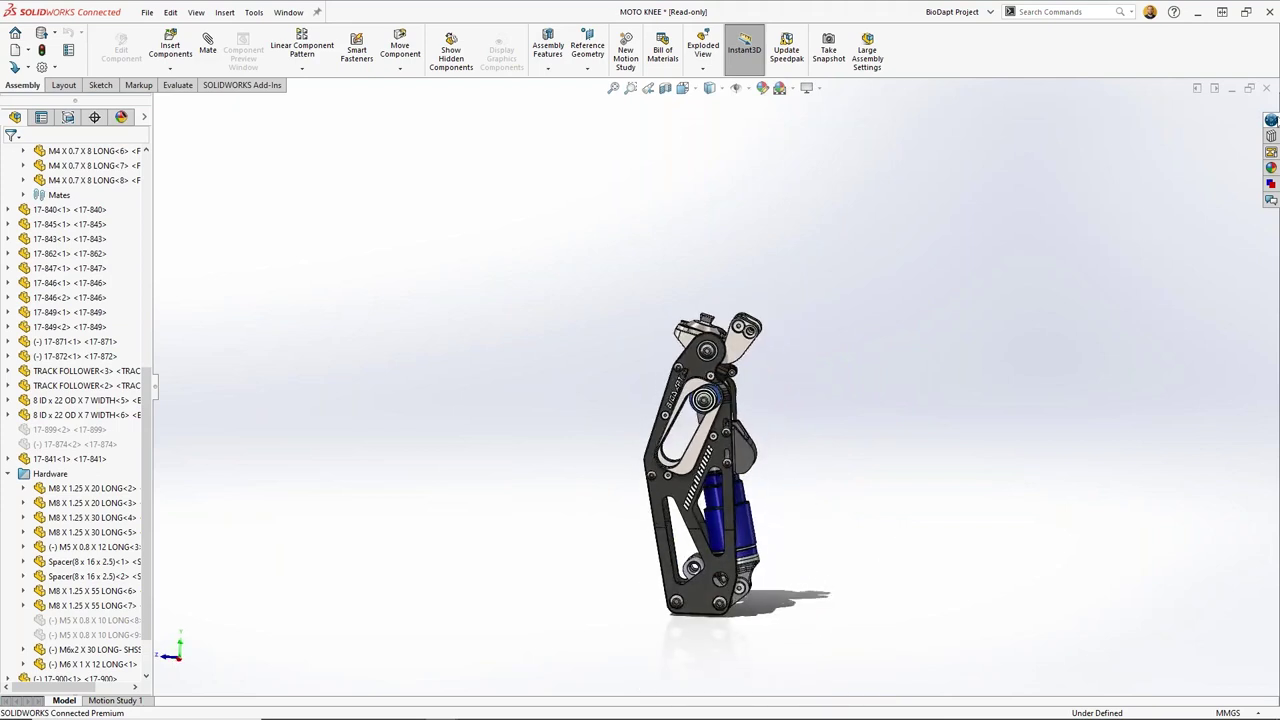
Step: Close the 3DSearch results to return to MySession, and keep the 3DEXPERIENCE pane open and widened beside the model
left_click(1271, 120)
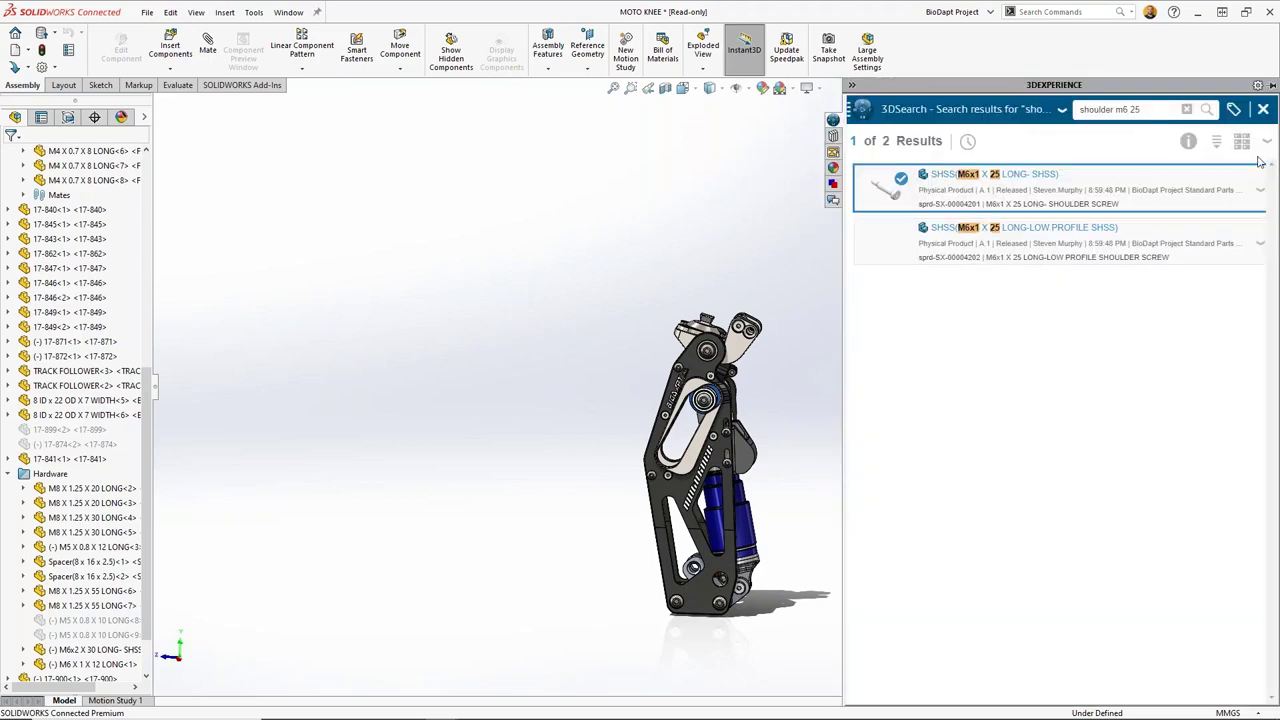
left_click(1263, 109)
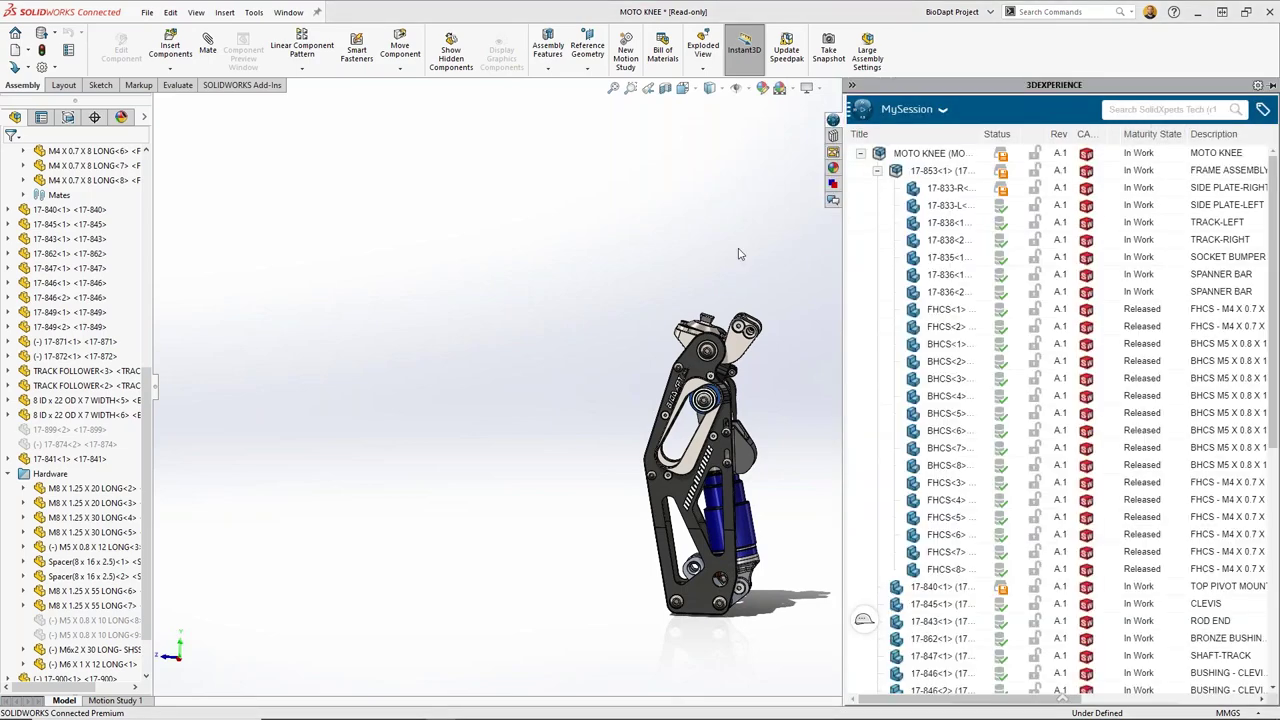
middle_click_drag(765, 453, 801, 397)
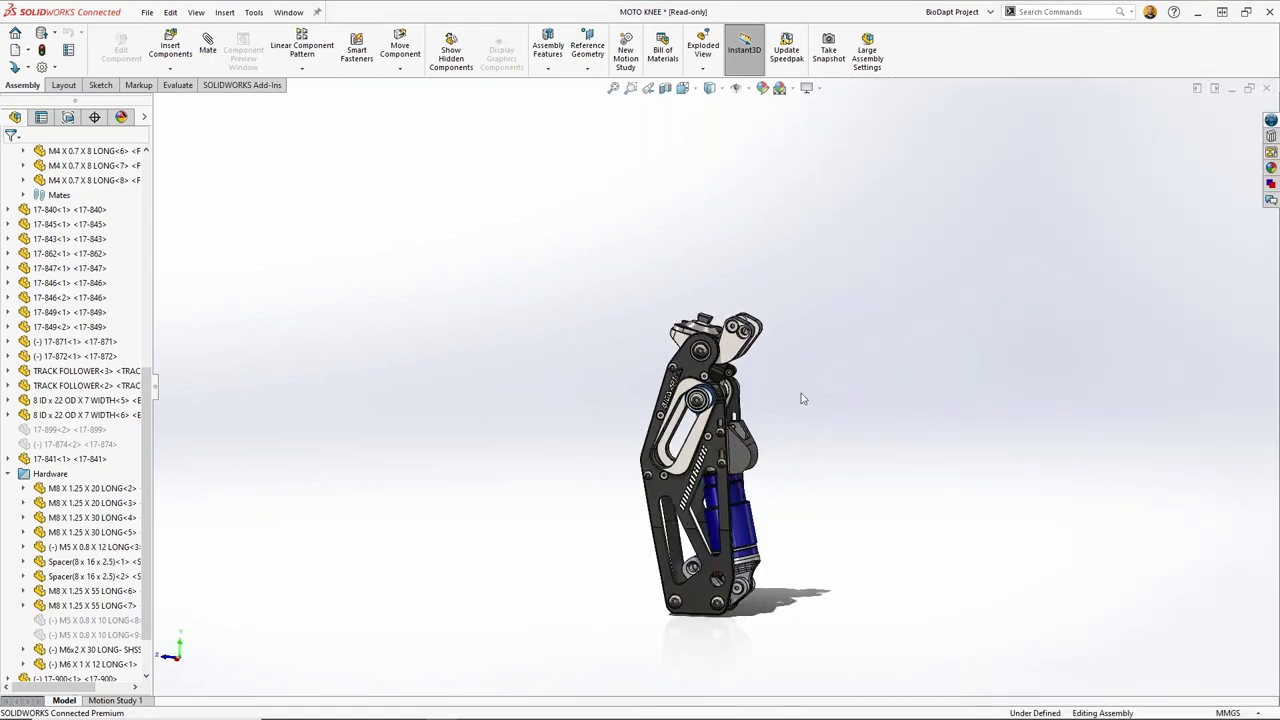
left_click(1272, 122)
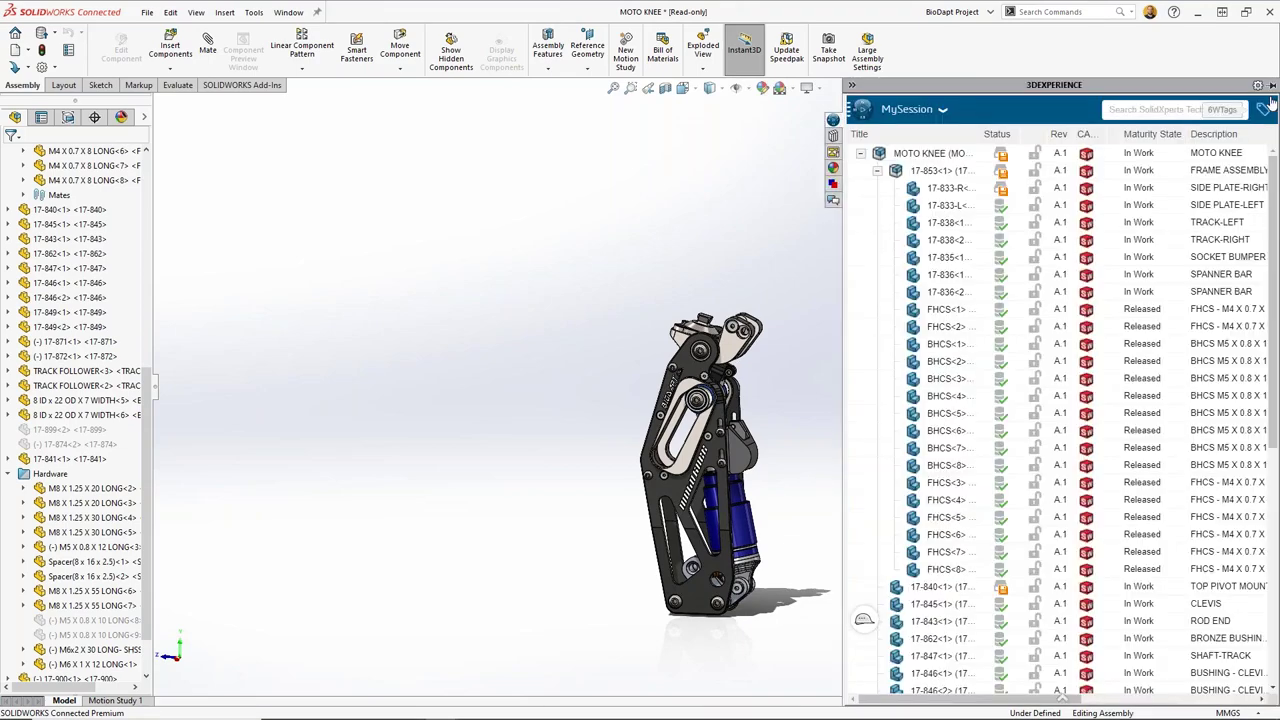
left_click(1258, 86)
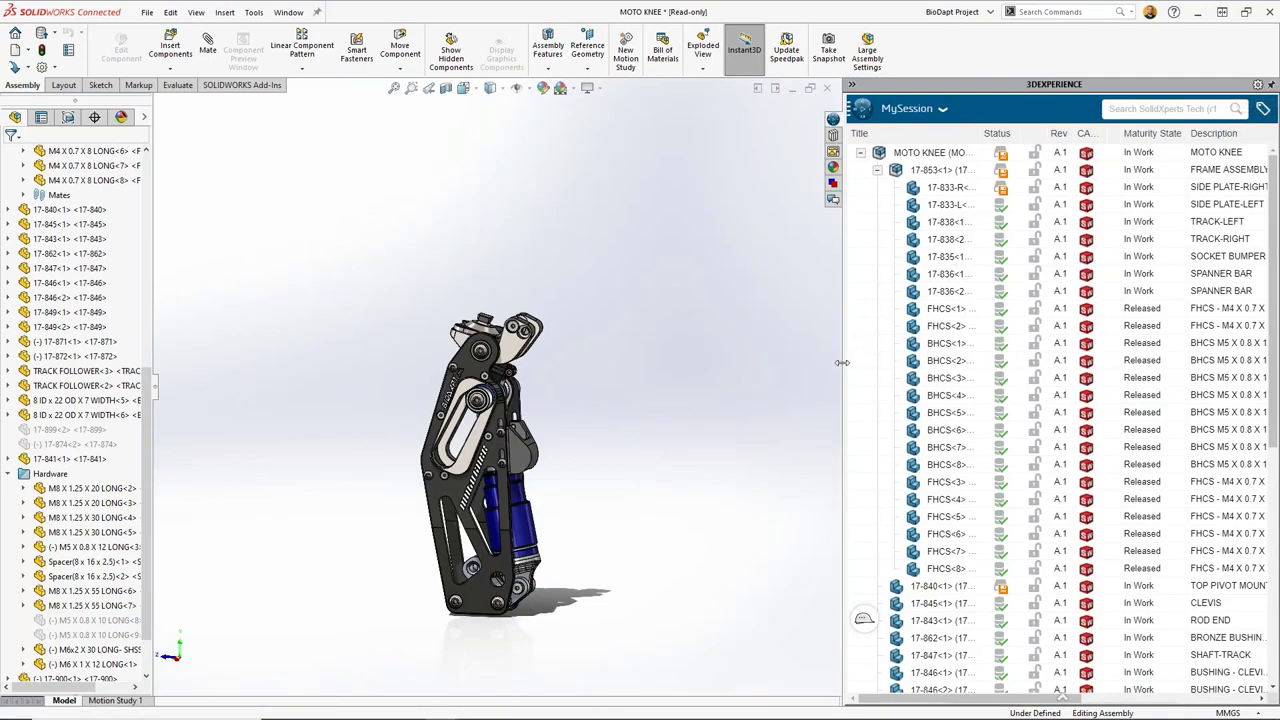
left_click_drag(842, 362, 718, 392)
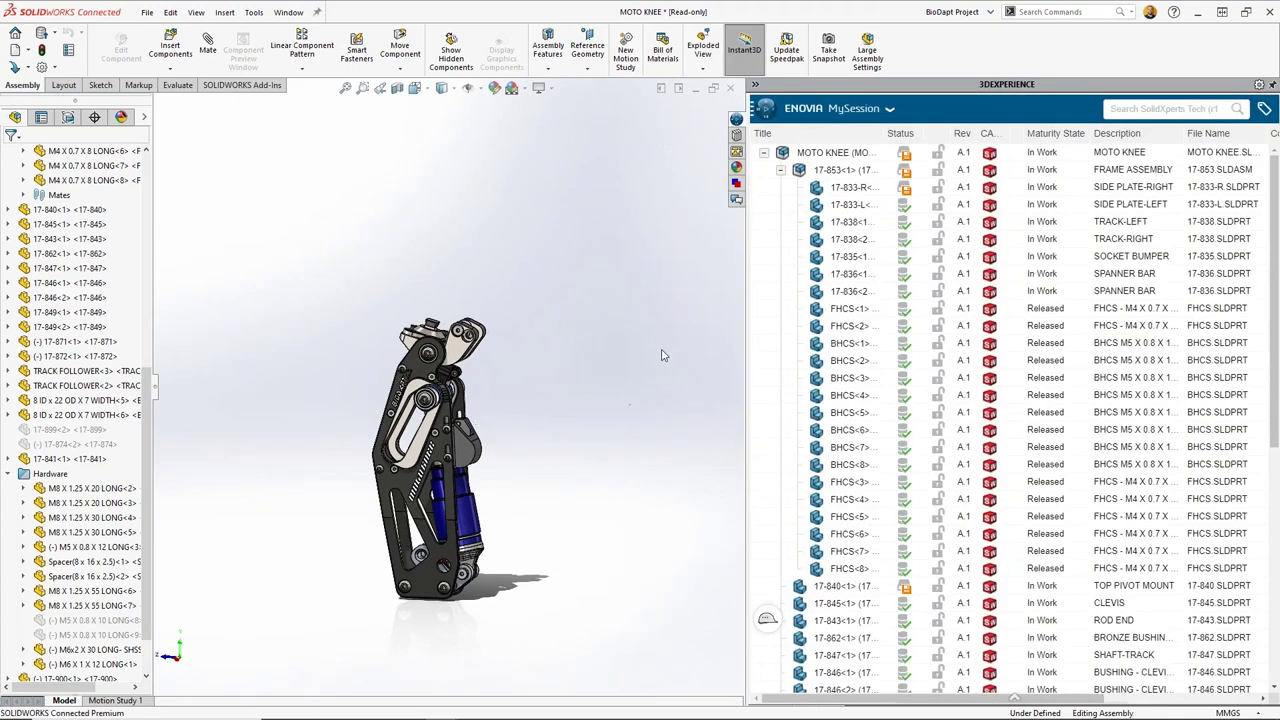
Step: Start saving the MOTO KNEE assembly to 3DEXPERIENCE and reserve its modified data
right_click(815, 155)
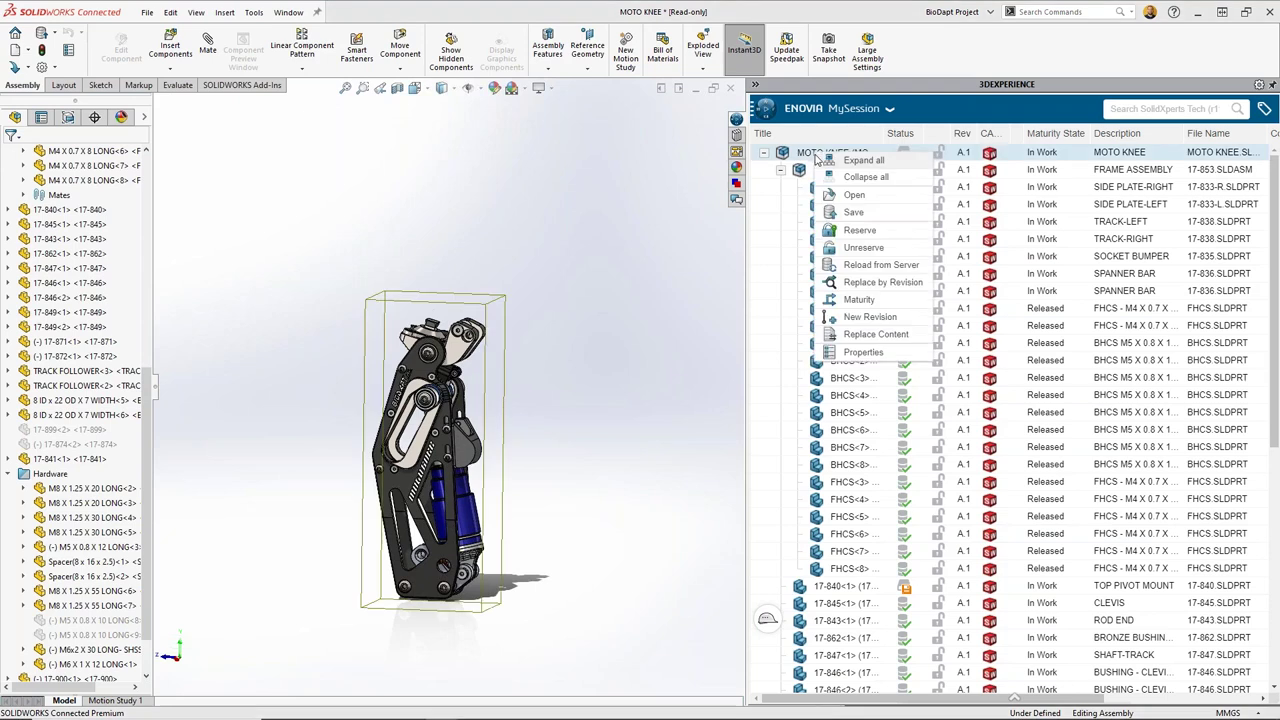
left_click(850, 212)
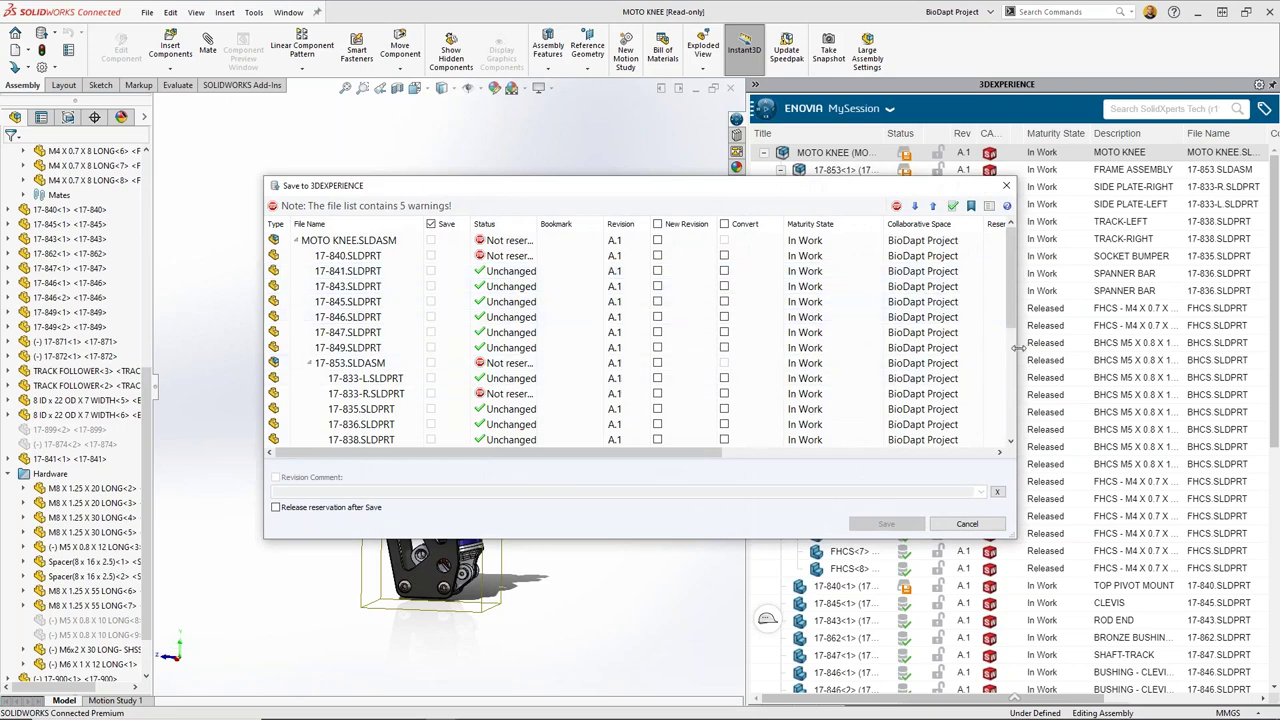
left_click_drag(1017, 348, 1196, 340)
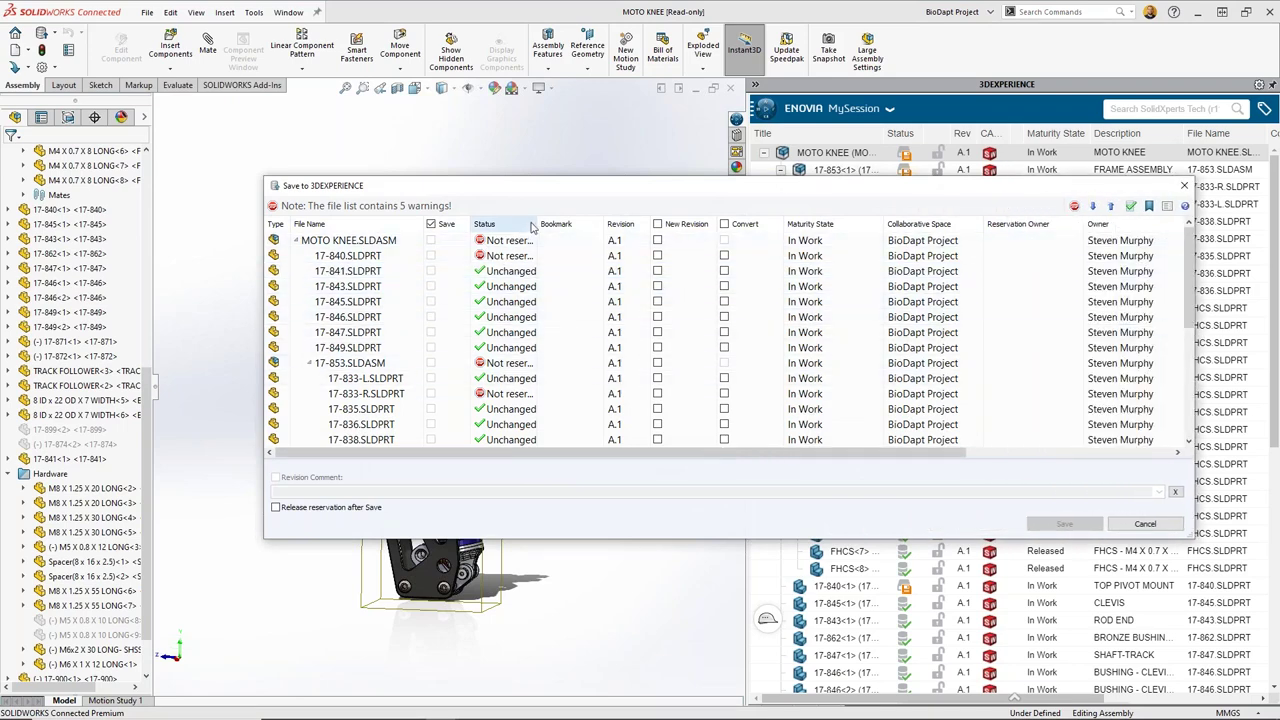
left_click_drag(538, 224, 601, 224)
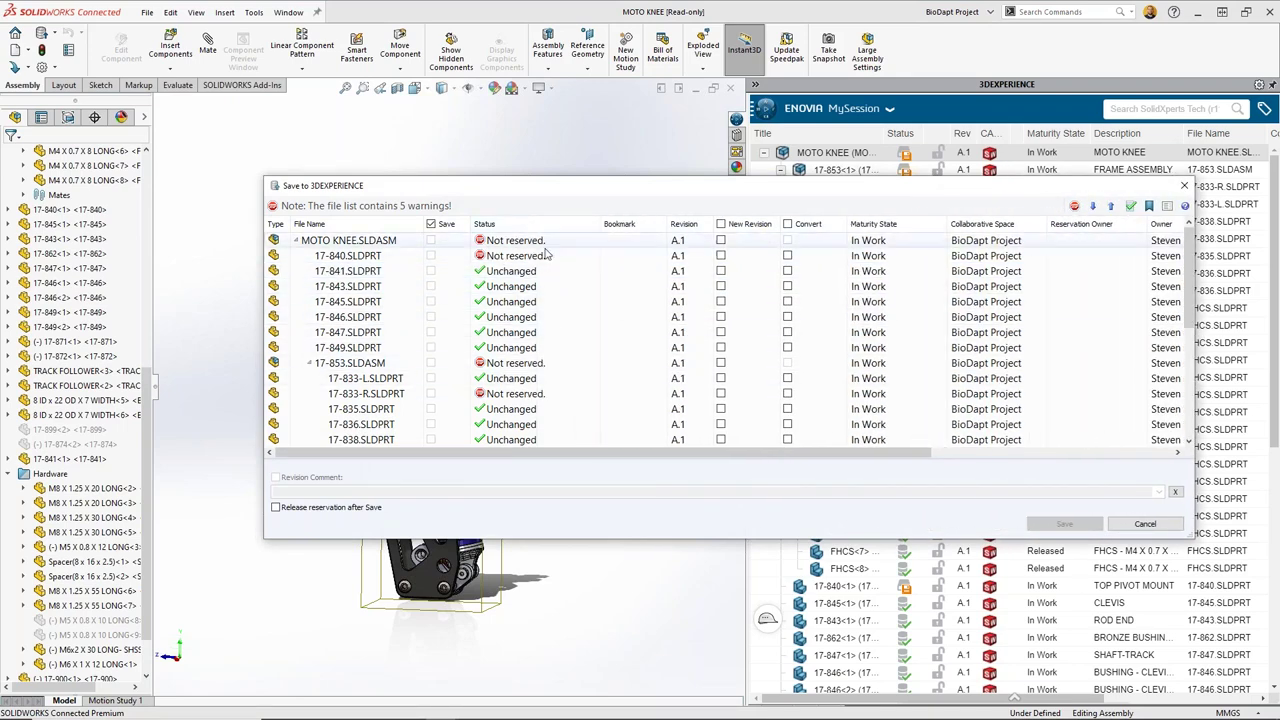
left_click_drag(522, 194, 440, 203)
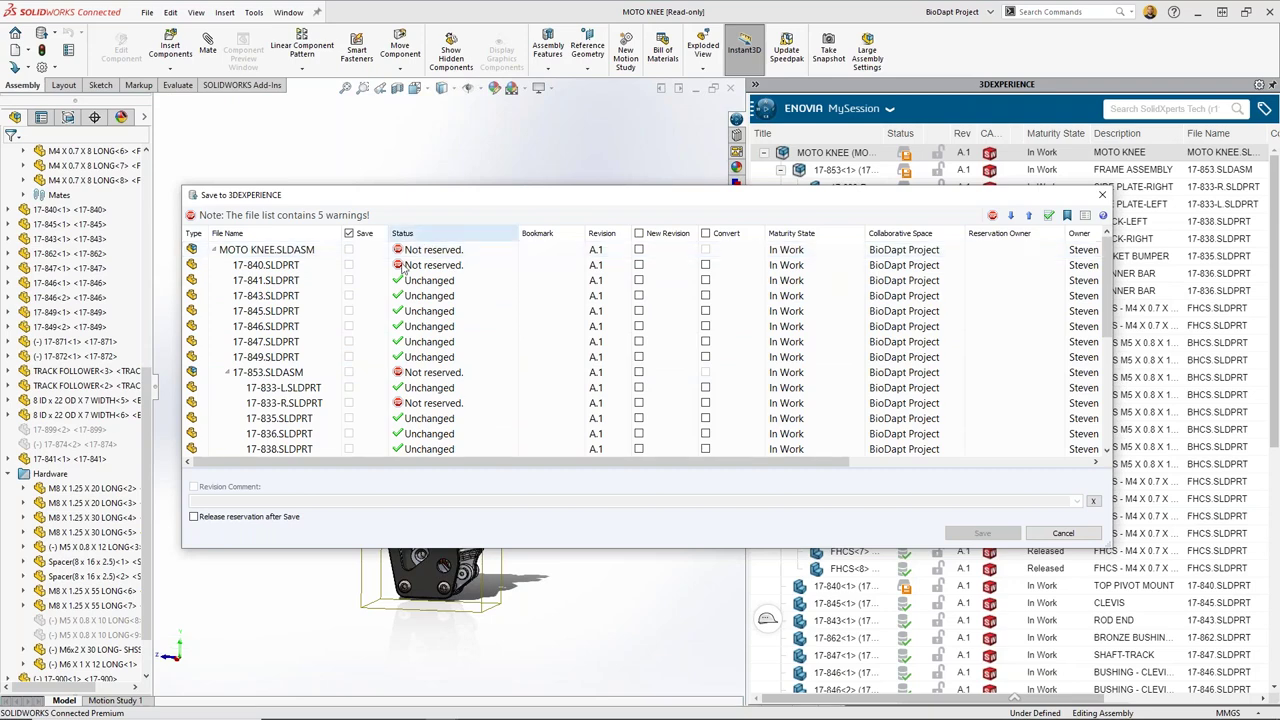
left_click(1049, 217)
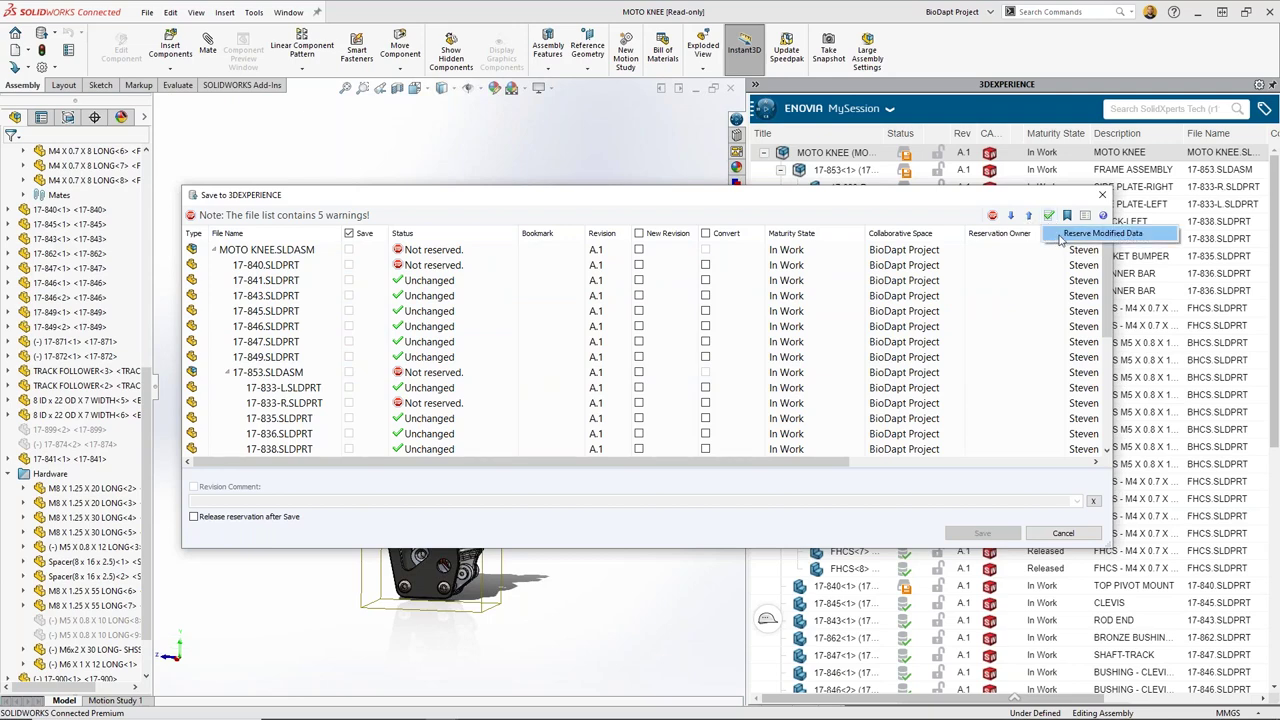
left_click(1063, 235)
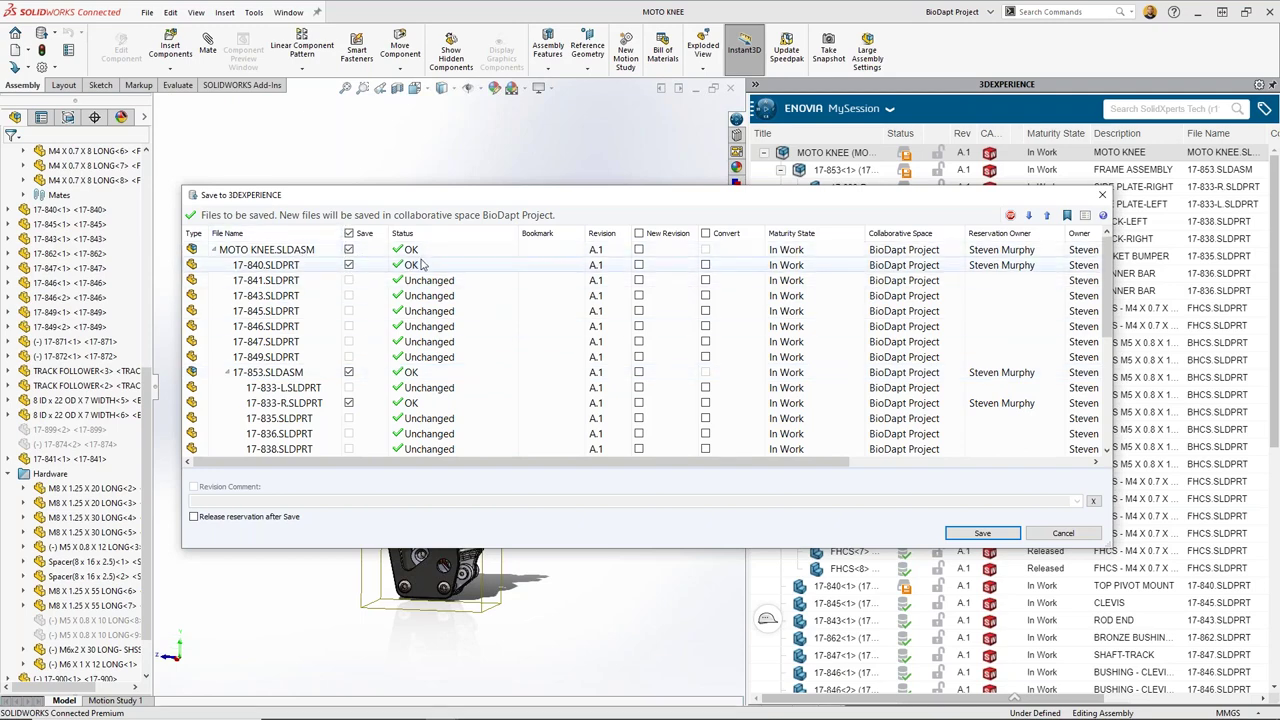
Step: Mark MOTO KNEE.SLDASM, 17-853.SLDASM and 17-833-R.SLDPRT to be saved as new revisions
left_click(639, 250)
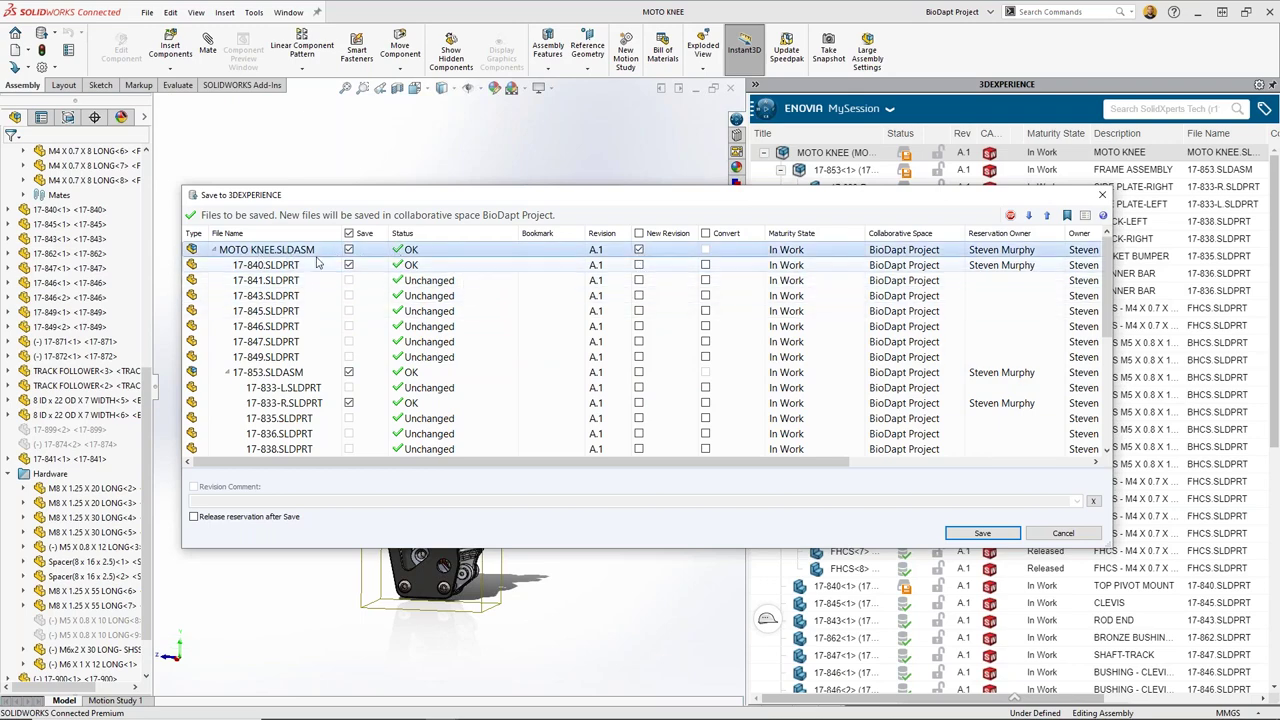
scroll(486, 345, "down", 2)
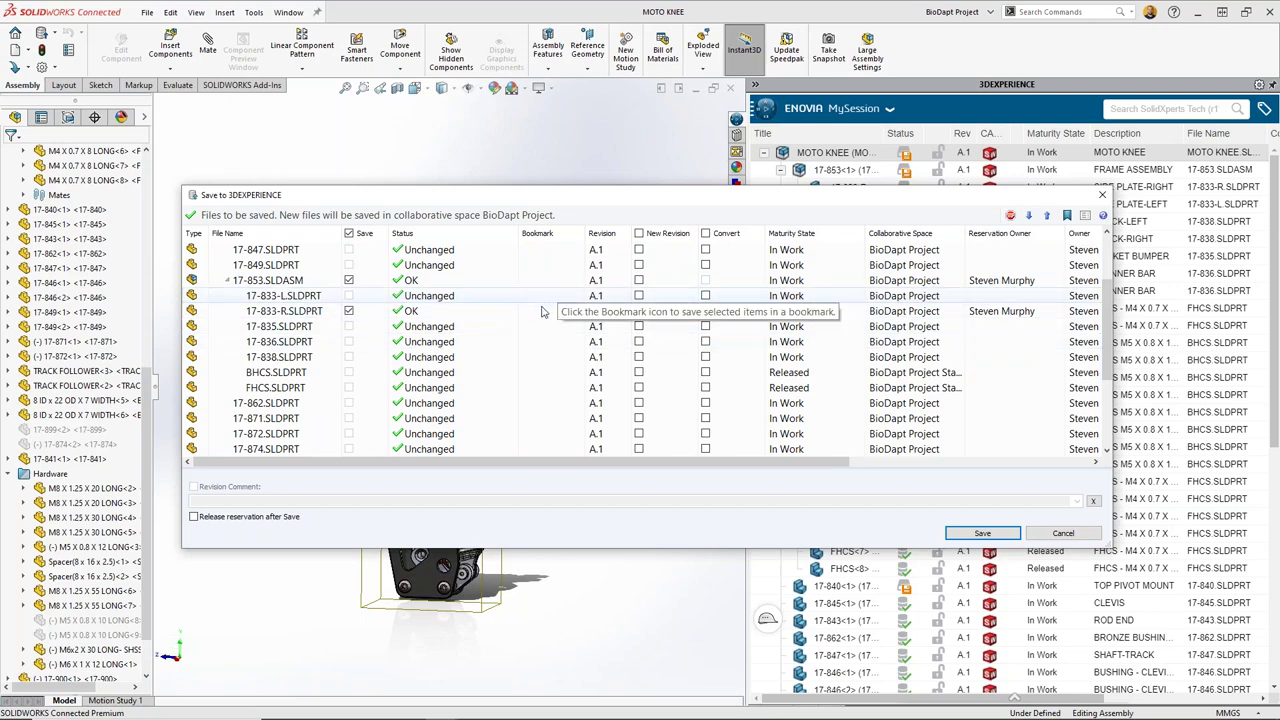
left_click(639, 280)
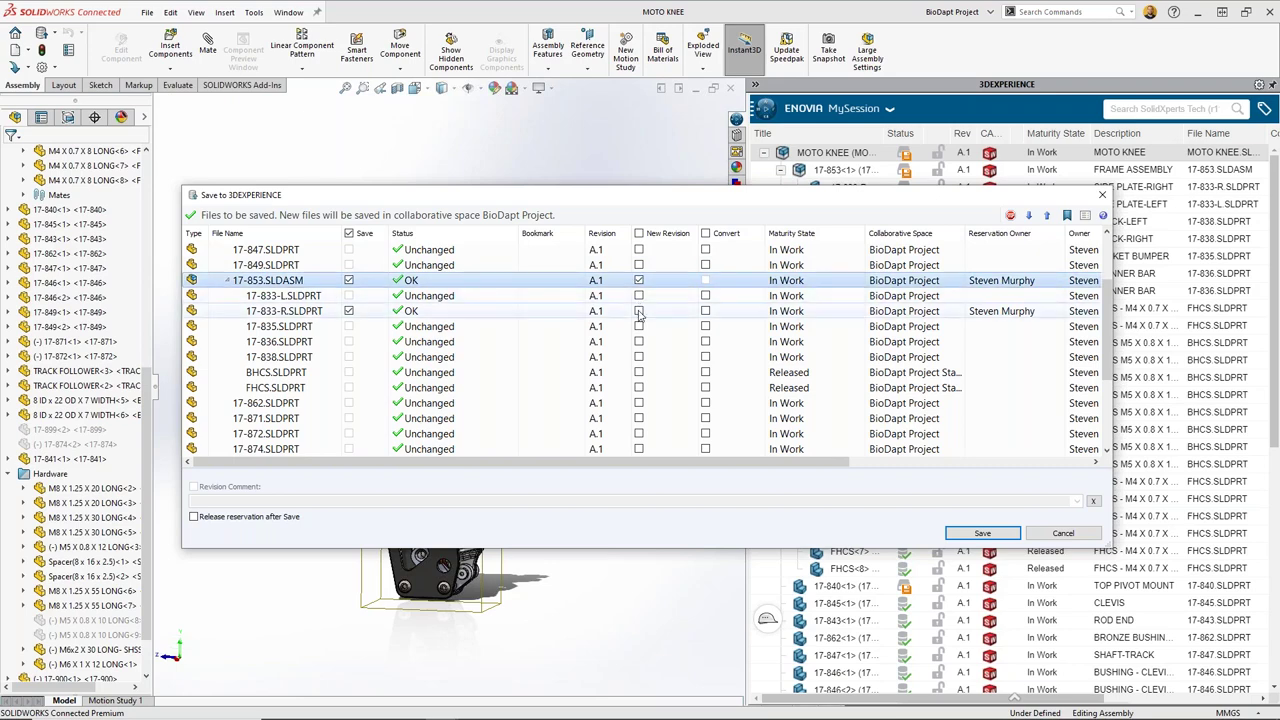
left_click(639, 311)
left_click(639, 311)
scroll(639, 311, "up", 2)
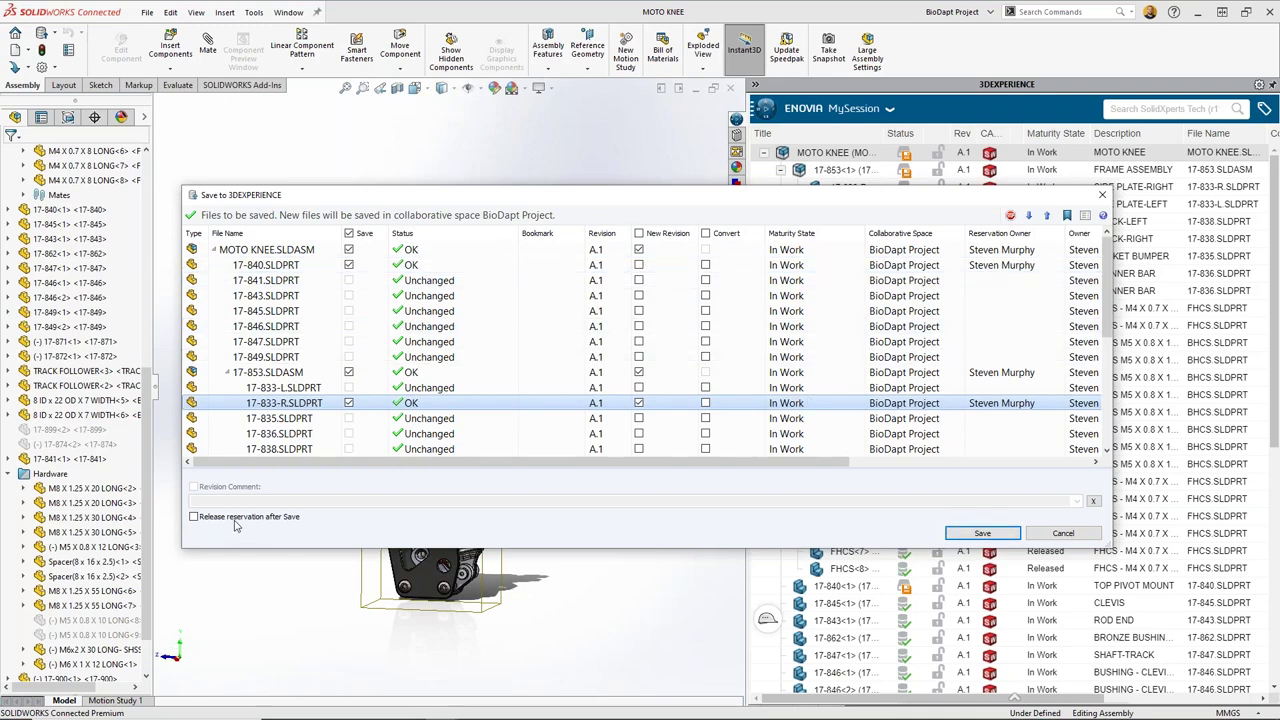
Step: Unmark the new revisions for MOTO KNEE.SLDASM, 17-853.SLDASM and 17-833-R.SLDPRT, and save the files with their reservations released after saving
left_click(639, 250)
left_click(639, 372)
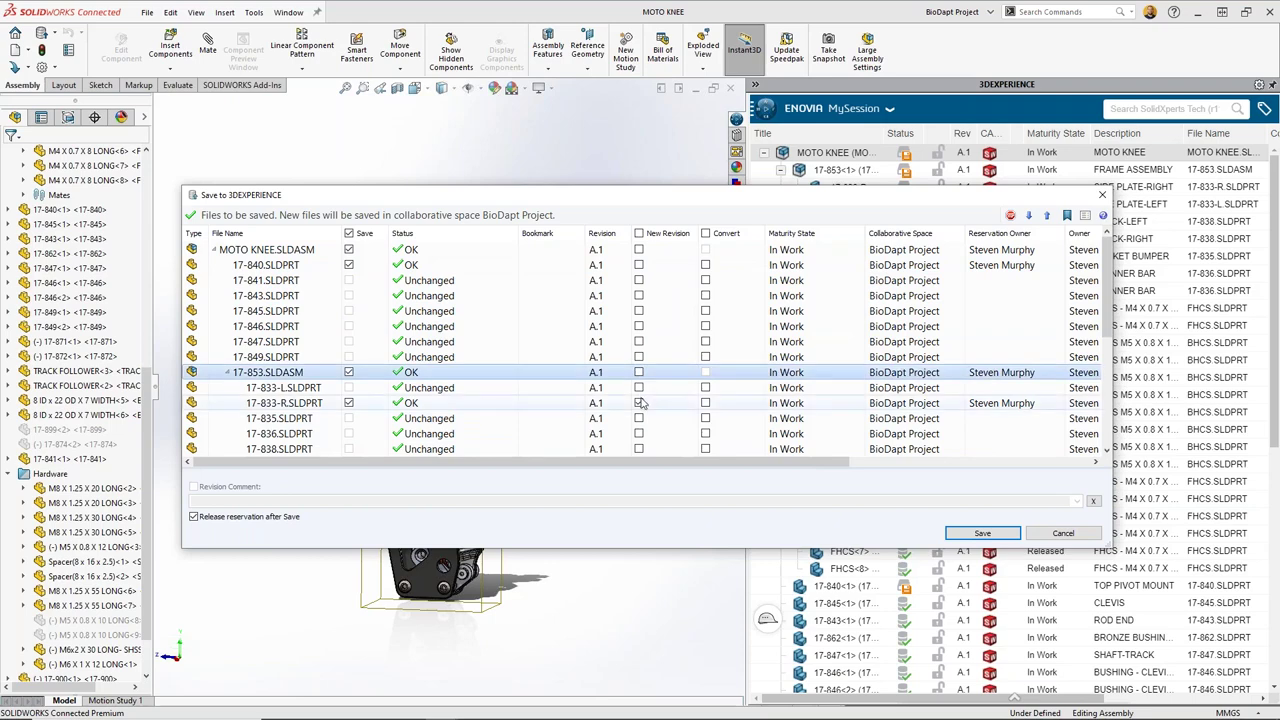
left_click(639, 403)
scroll(663, 363, "down", 2)
scroll(663, 363, "up", 2)
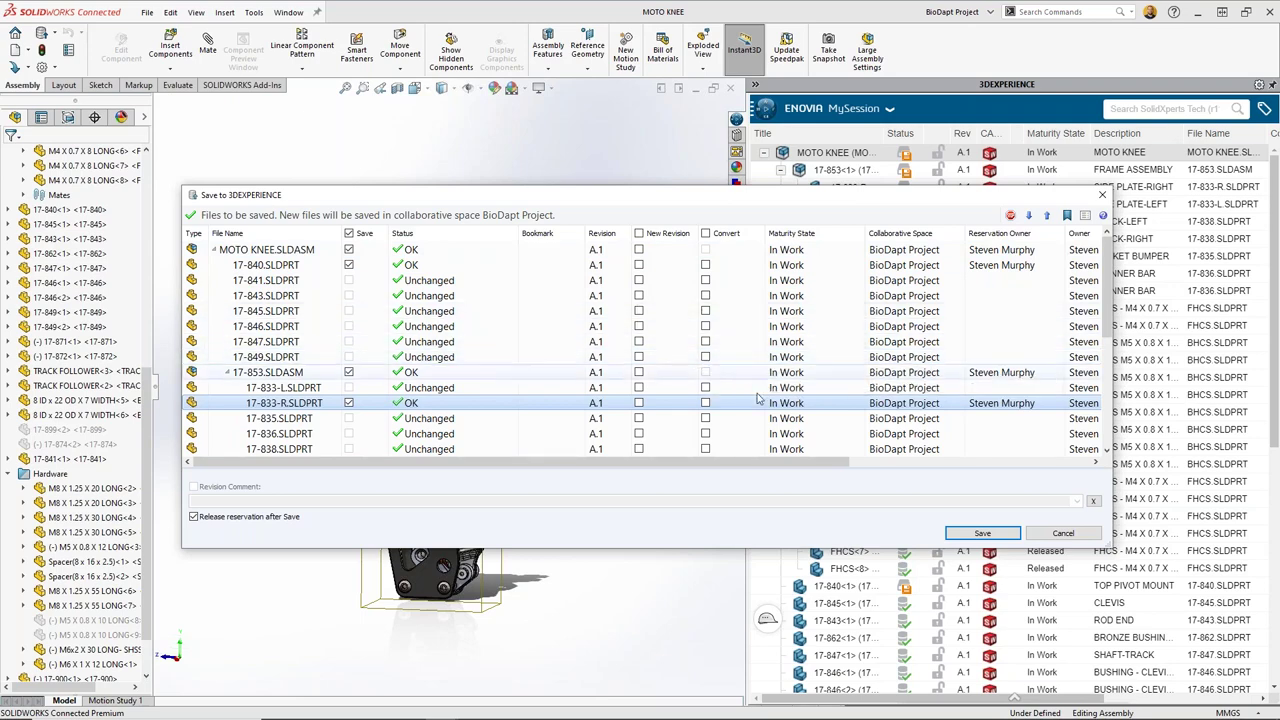
left_click(975, 534)
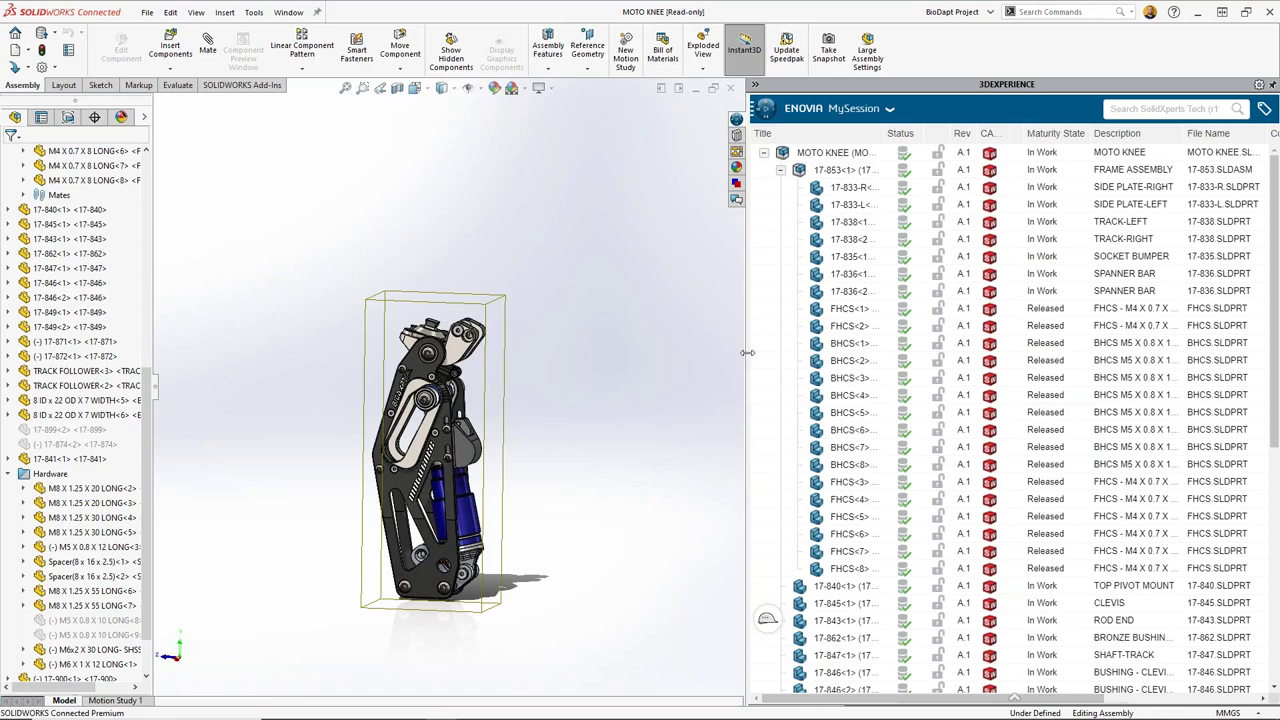
Step: Widen the 3DEXPERIENCE pane, view the maturity states of the FHCS<1> screw, and close them without changing the state
left_click_drag(730, 351, 677, 348)
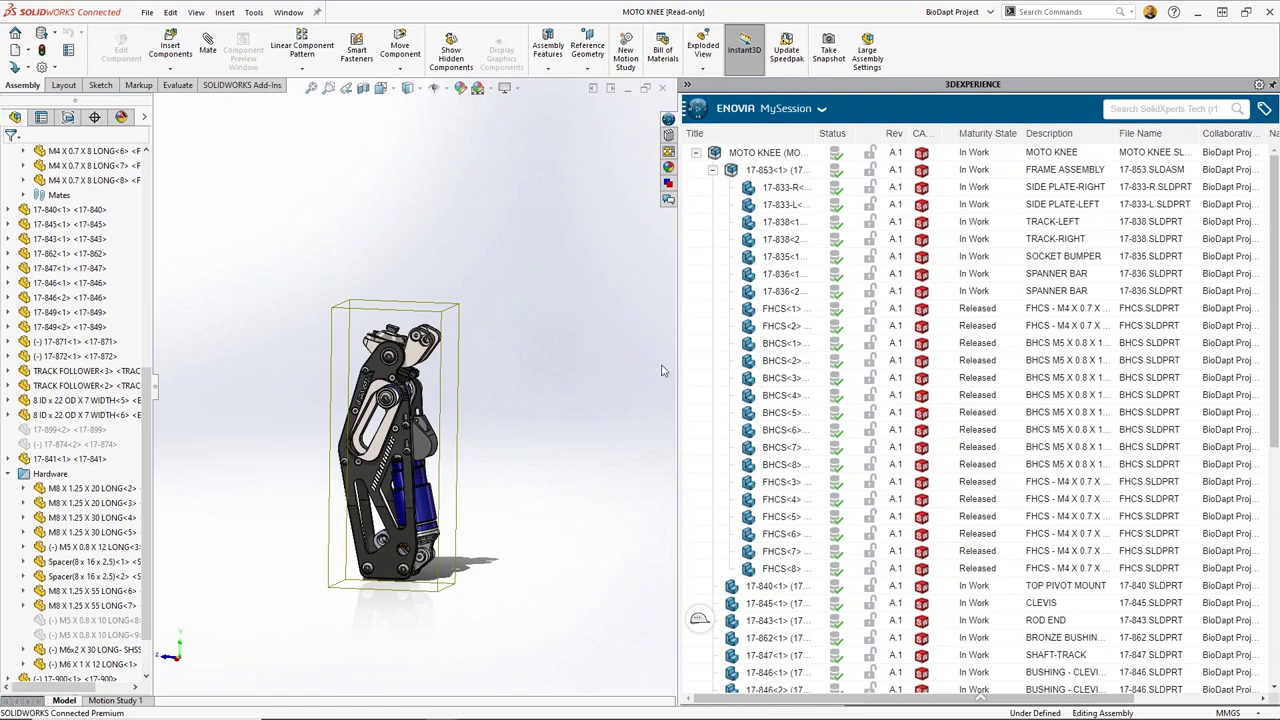
left_click(938, 315)
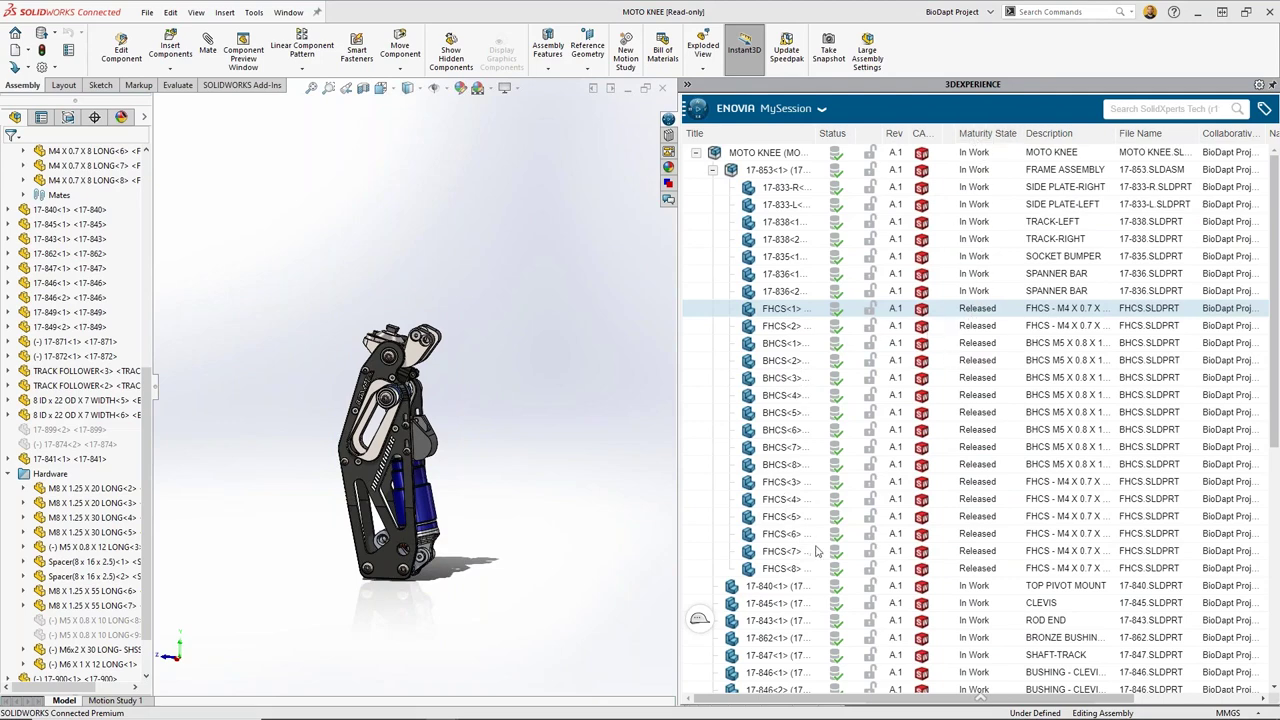
right_click(958, 317)
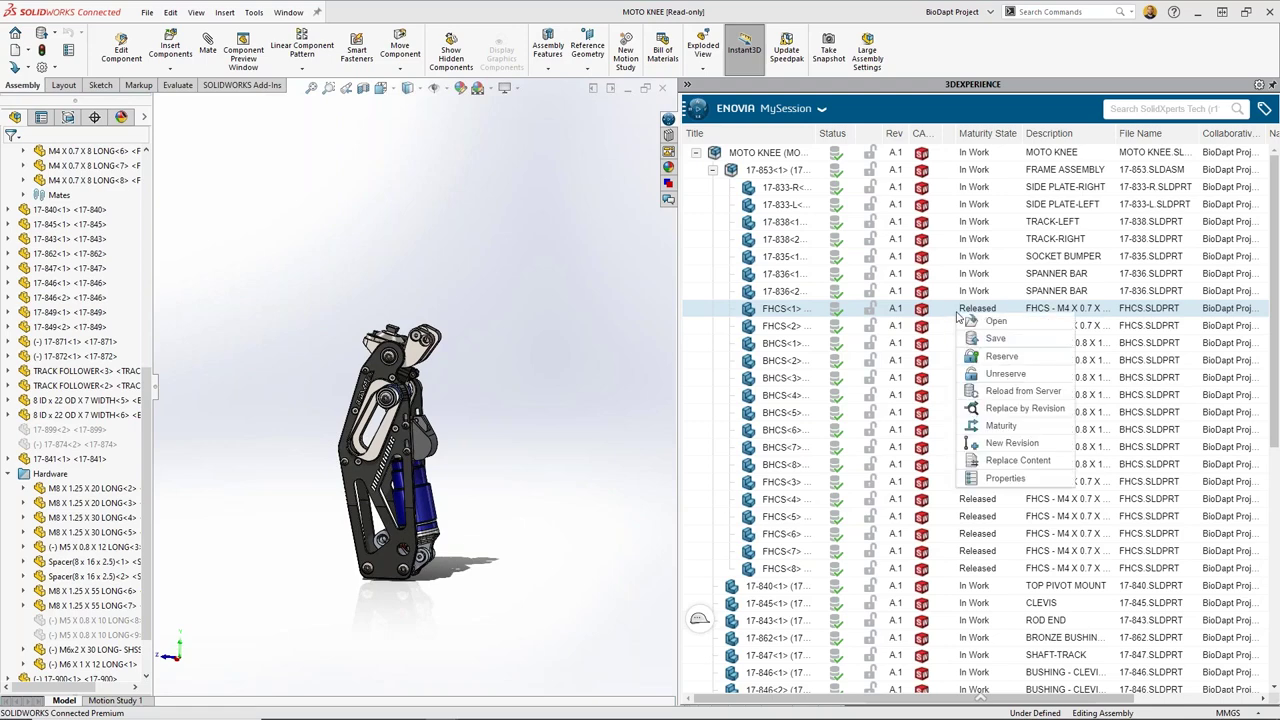
left_click(975, 431)
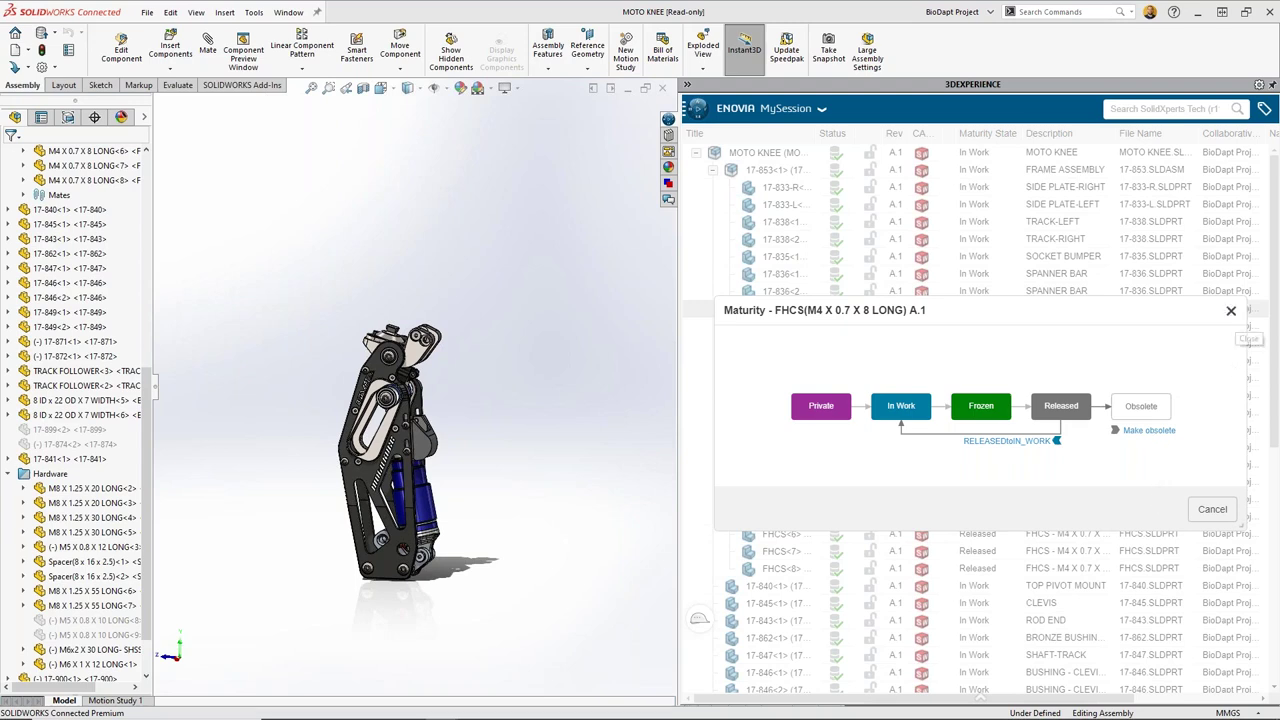
left_click(1231, 313)
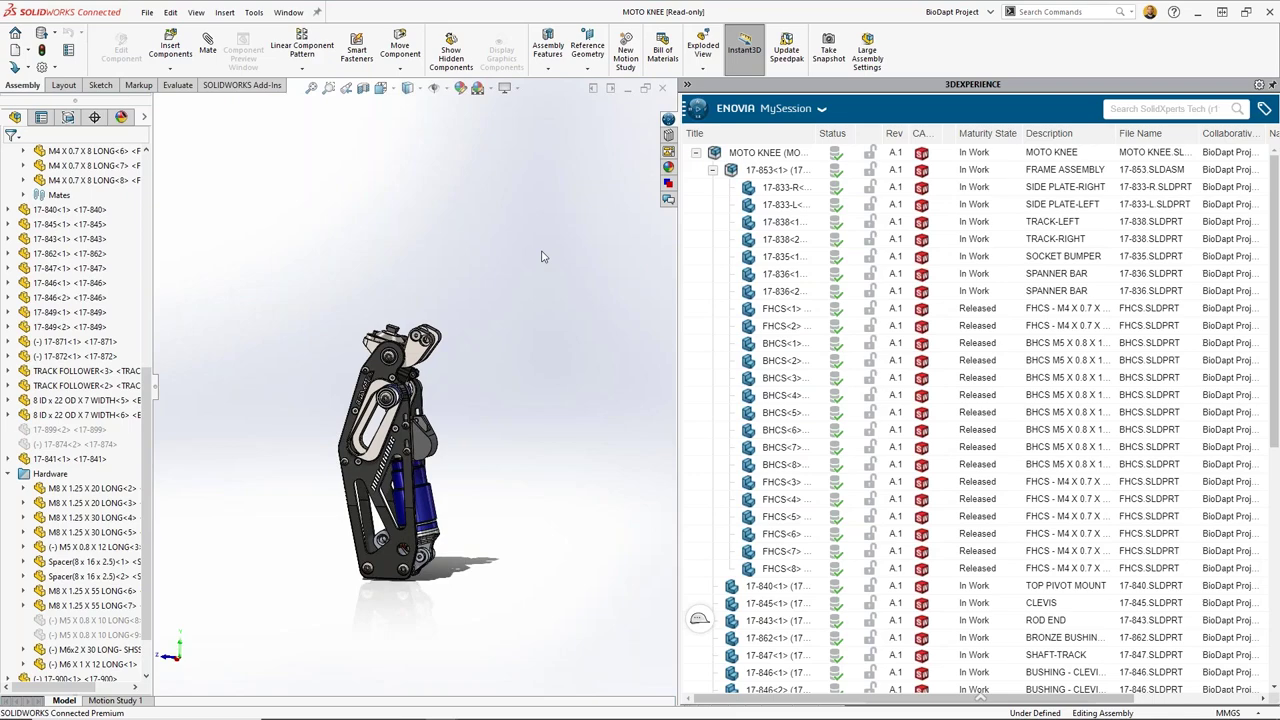
key("alt+Tab")
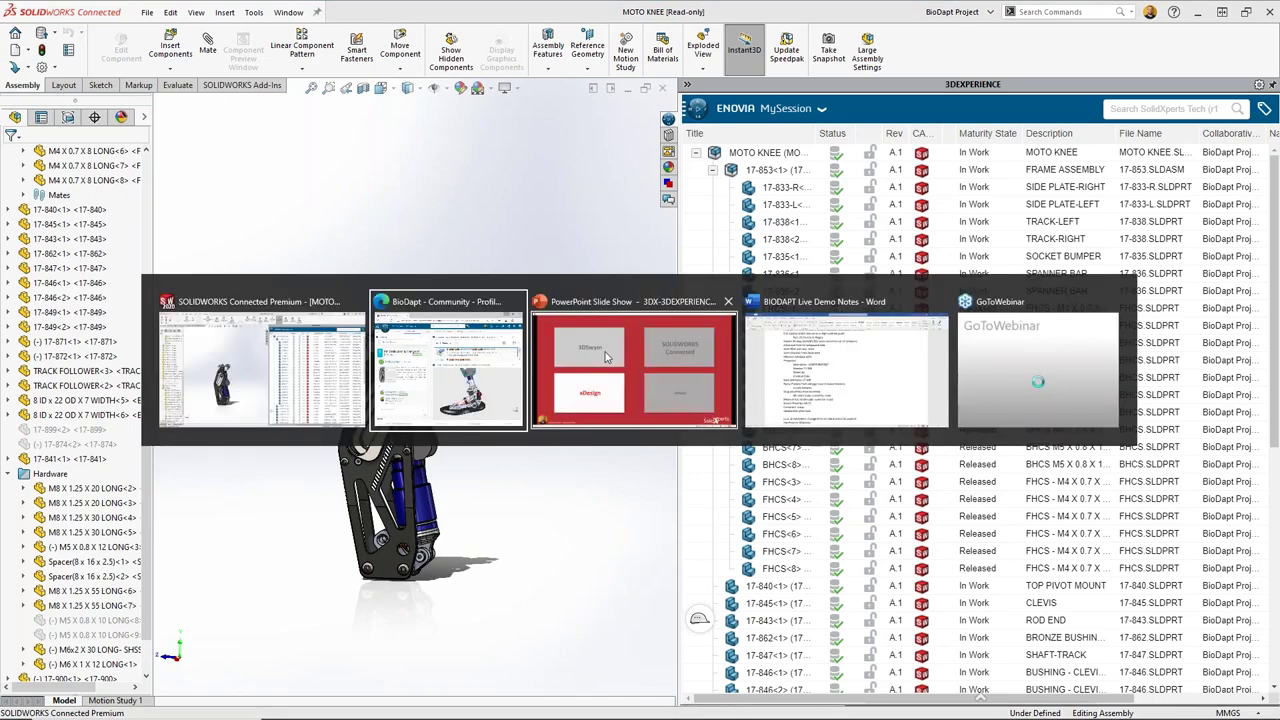
left_click(600, 360)
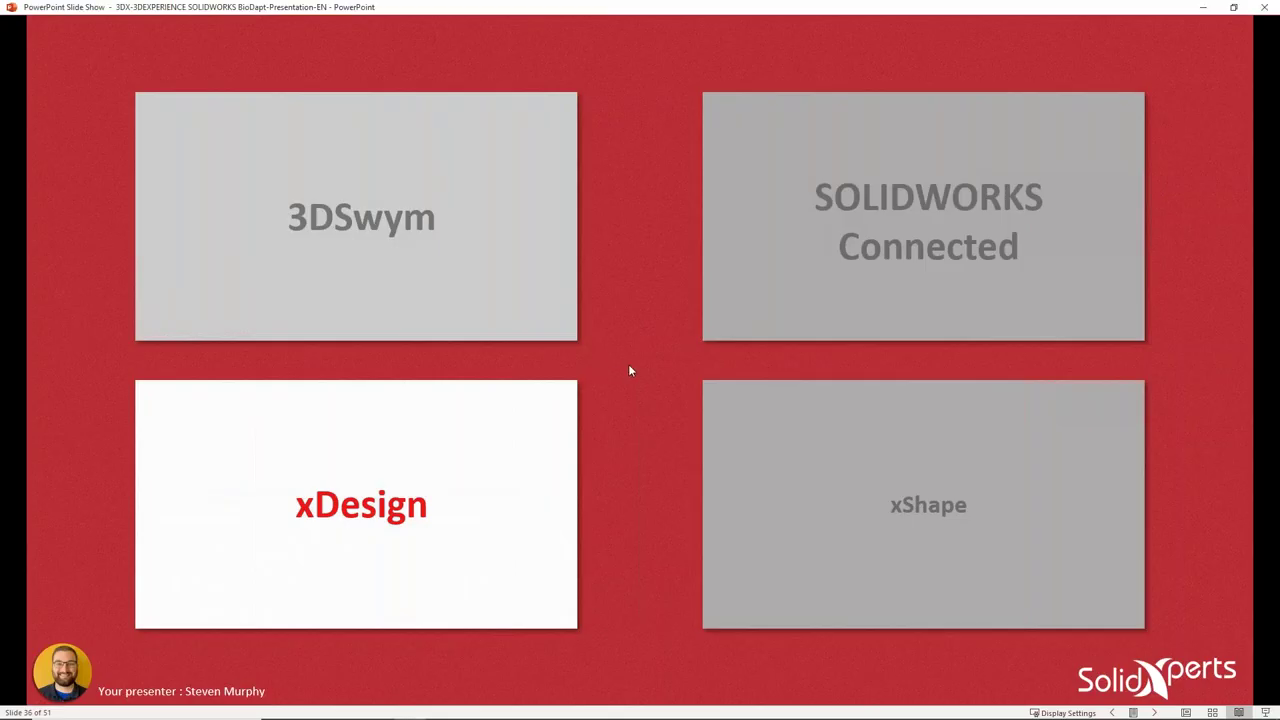
key("Right")
key("Left")
key("Right")
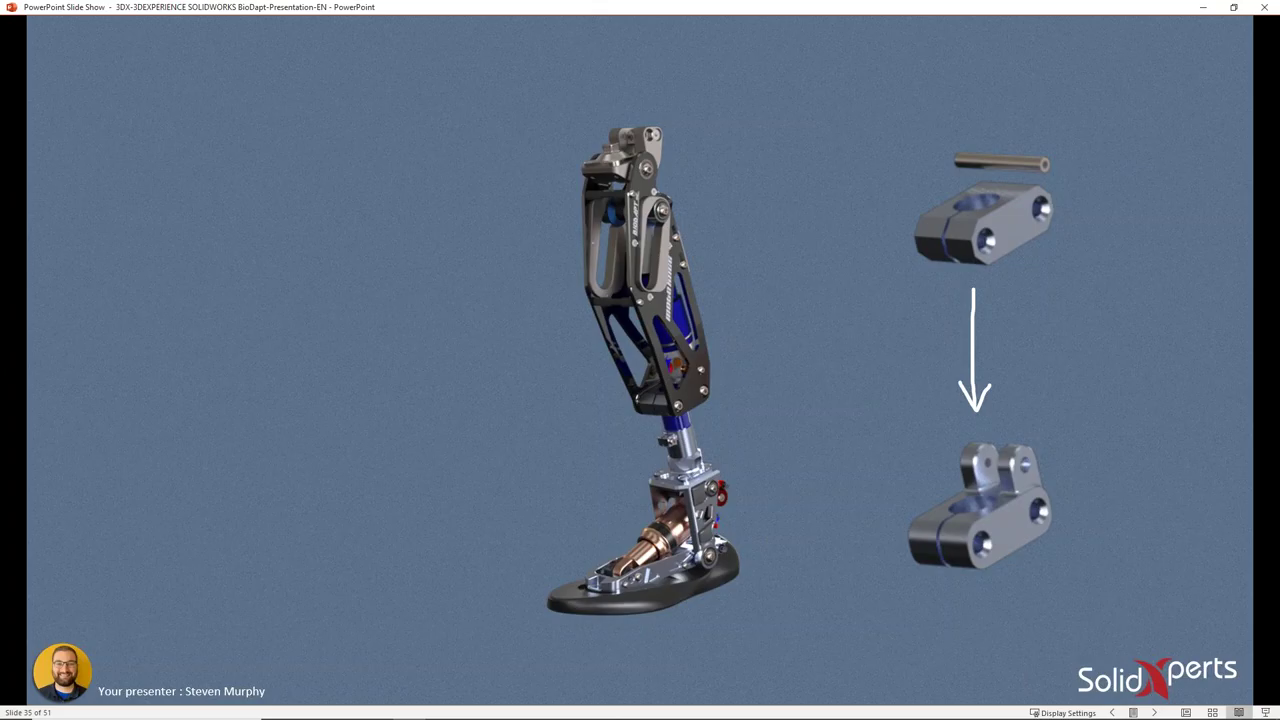
key("Right")
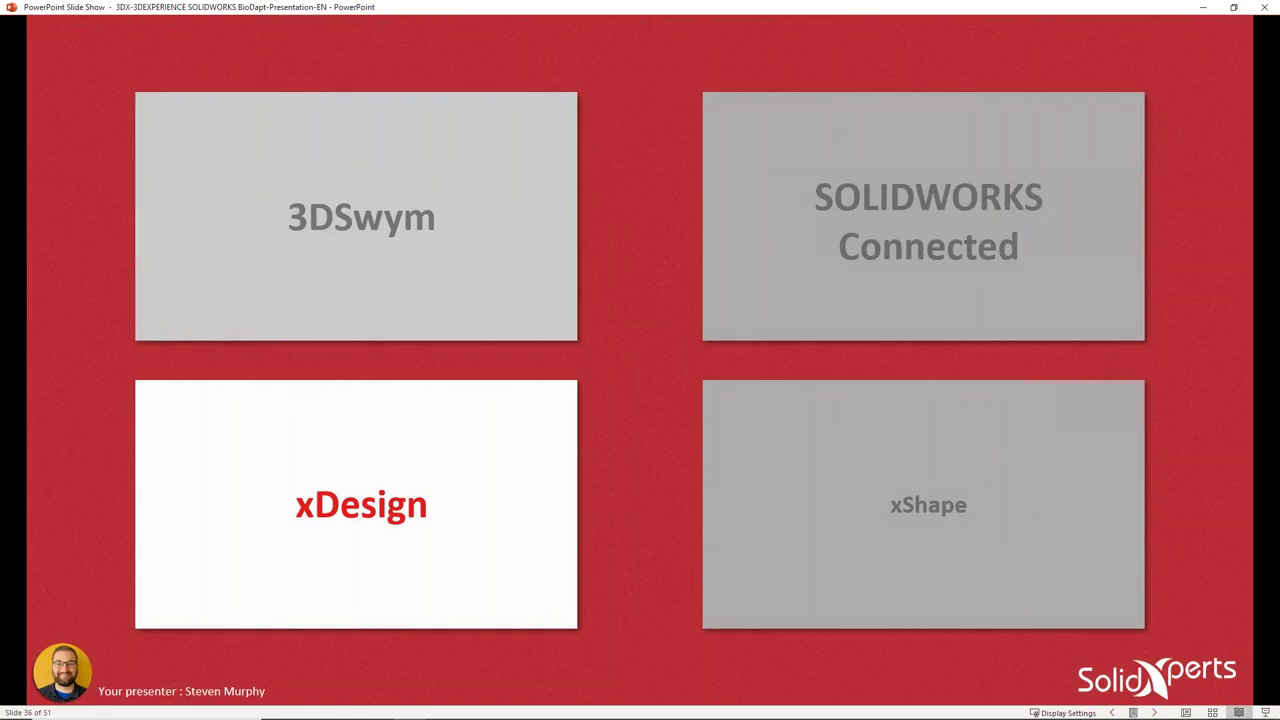
key("Right")
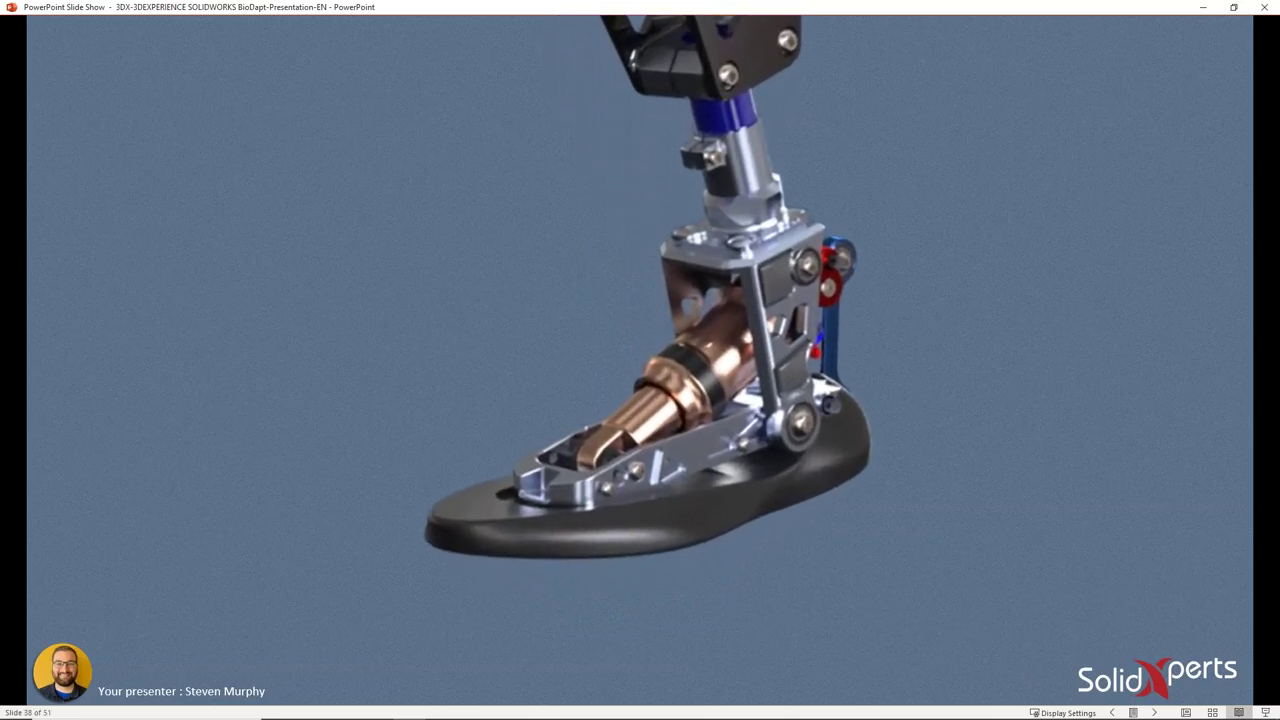
mouse_move(871, 221)
left_mouse_down()
mouse_move(895, 270)
mouse_move(894, 355)
mouse_move(869, 418)
mouse_move(824, 420)
mouse_move(796, 345)
mouse_move(799, 285)
mouse_move(860, 222)
left_mouse_up()
key("Right")
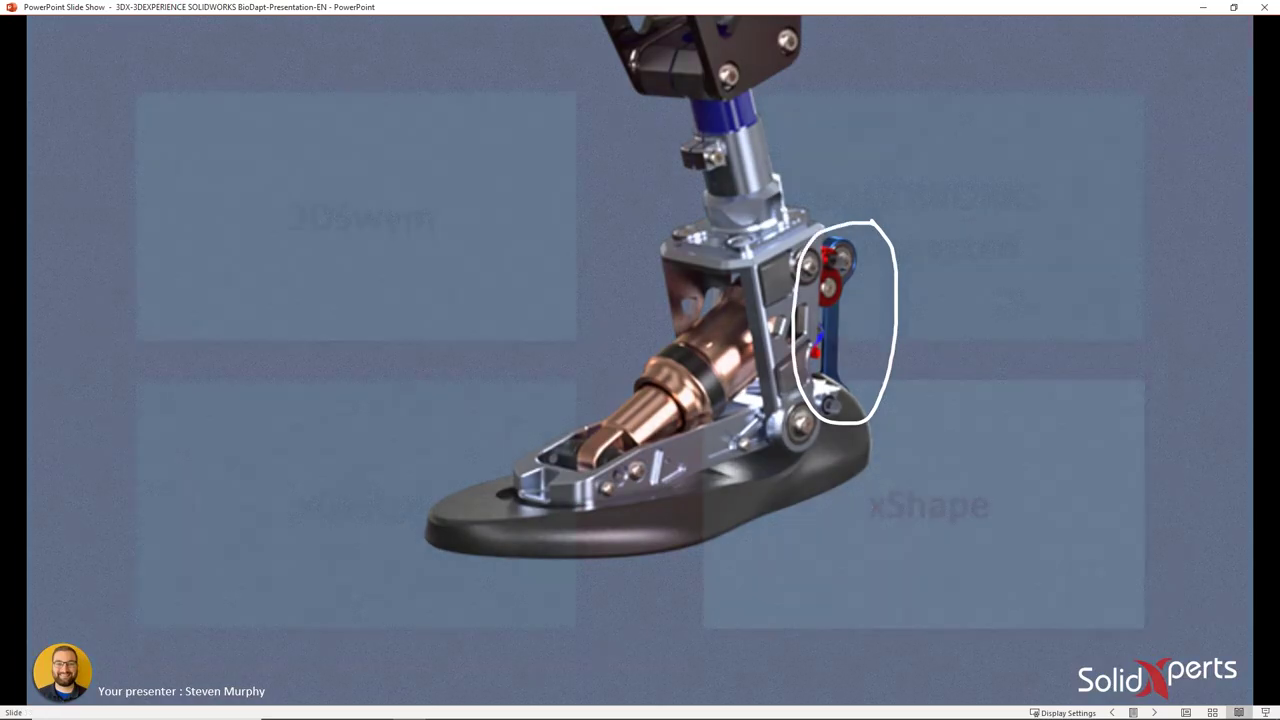
key("Left")
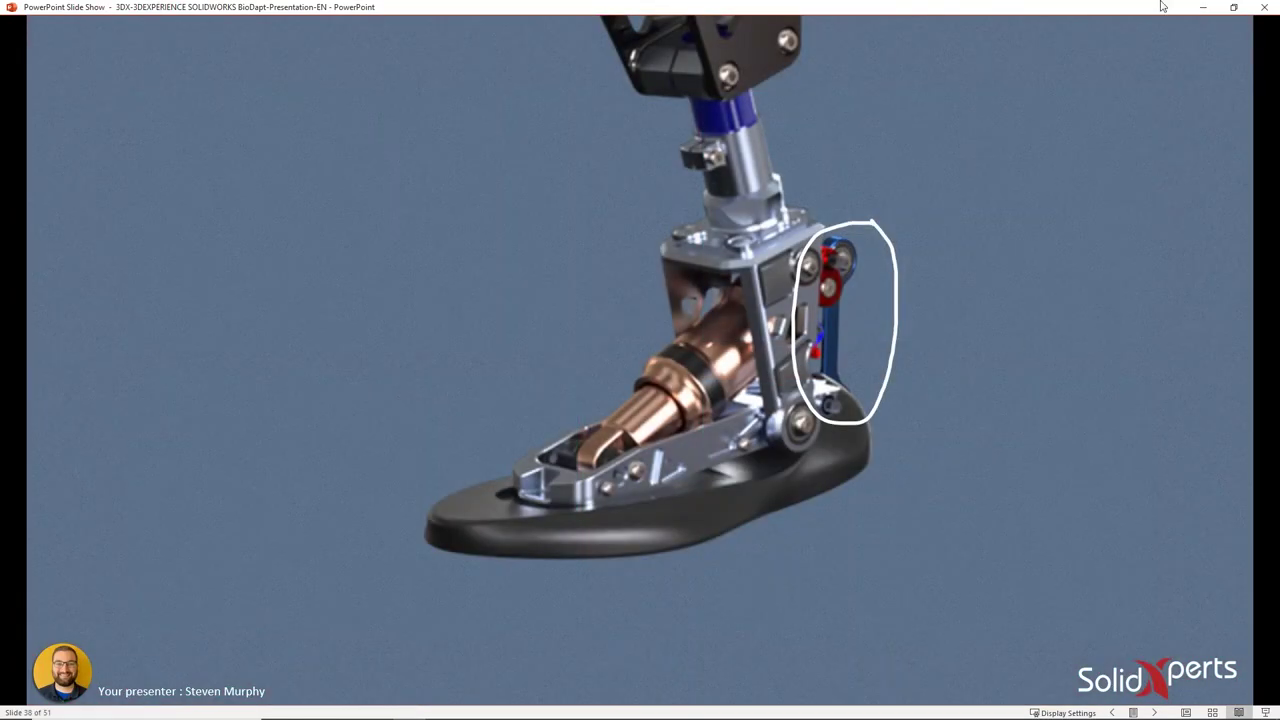
left_click(1203, 7)
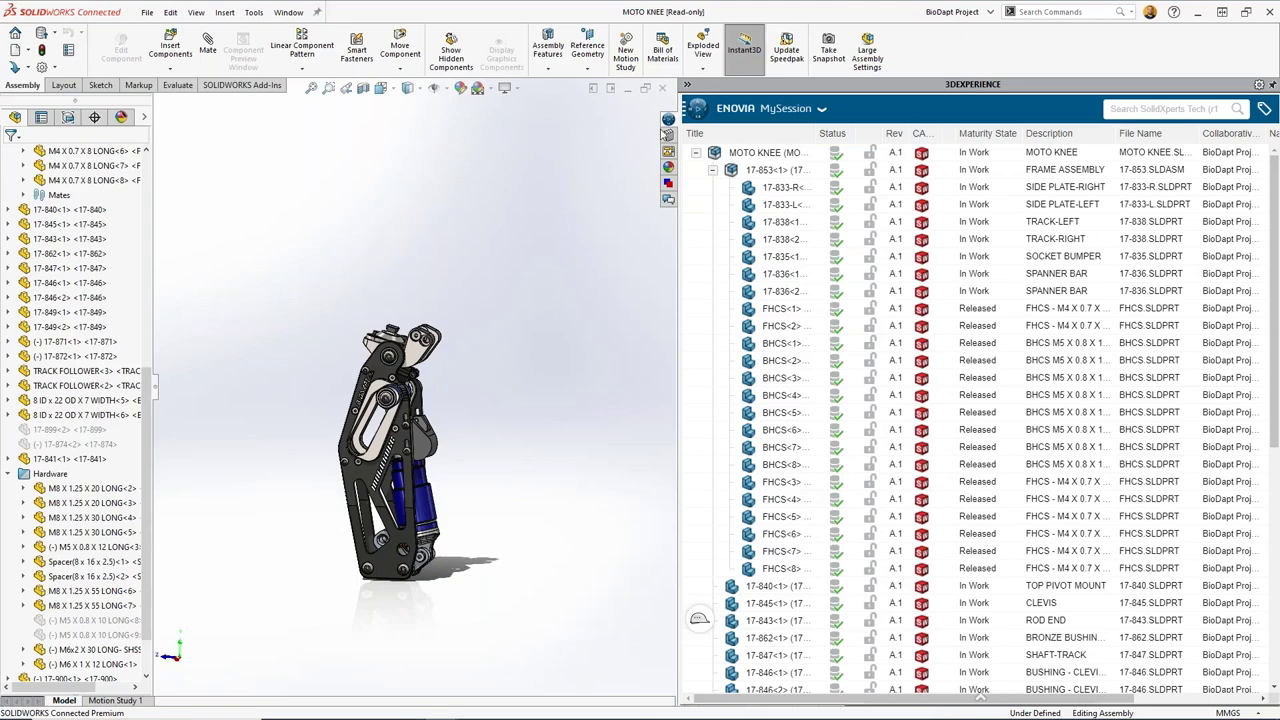
Step: Close the MOTO KNEE assembly and the 17-900 part so that no documents remain open
left_click(662, 88)
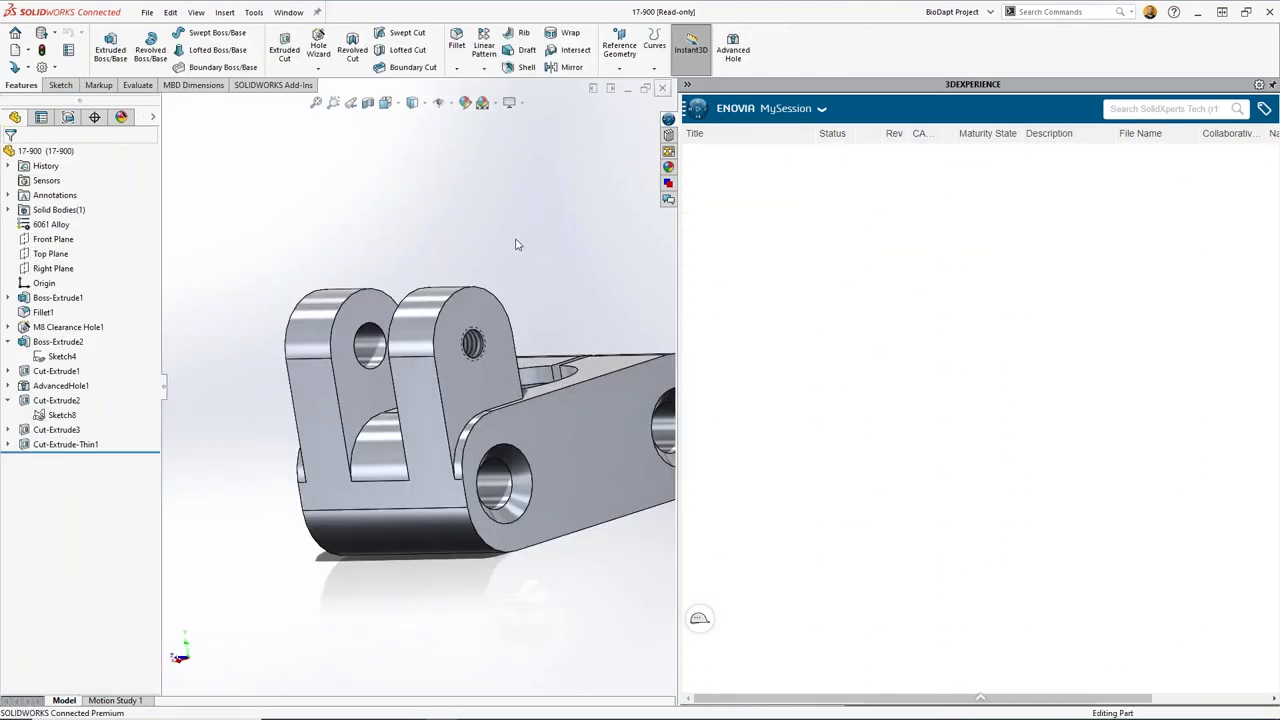
left_click(662, 88)
key("ctrl+w")
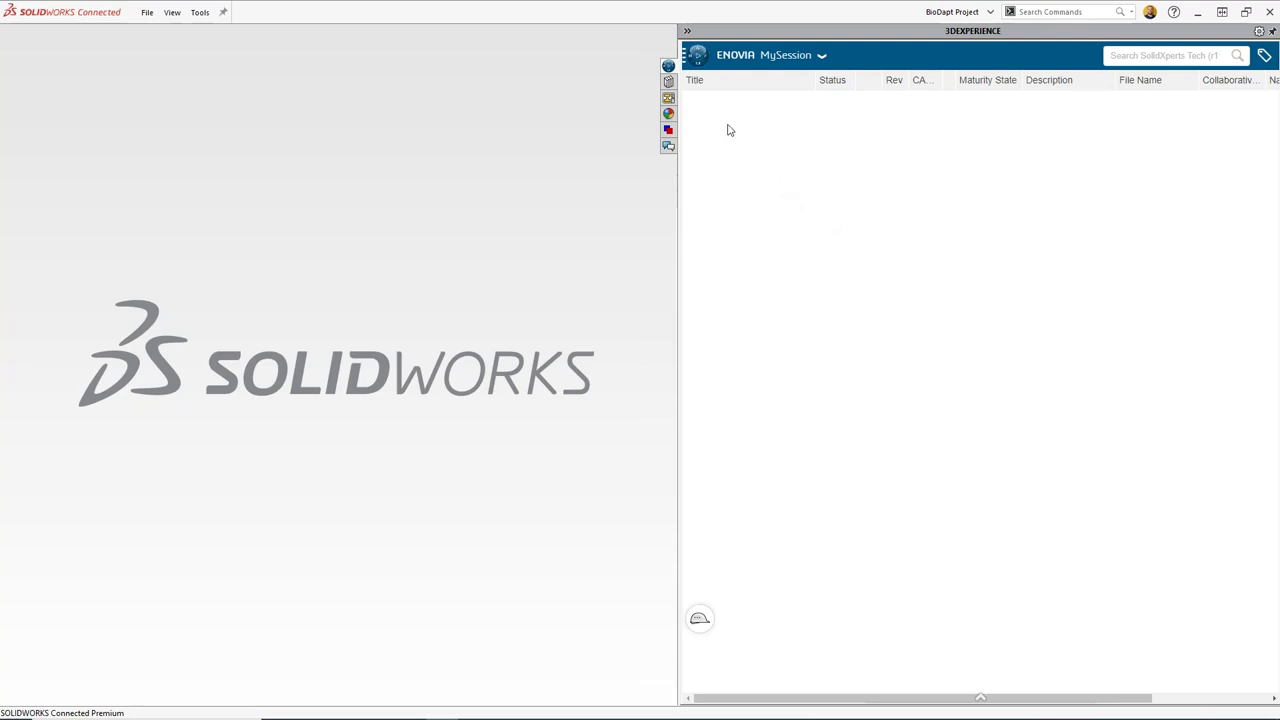
Step: Open Collaborative Tasks from the favorite apps in the 3DEXPERIENCE compass, and narrow the pane around the task list
left_click(698, 58)
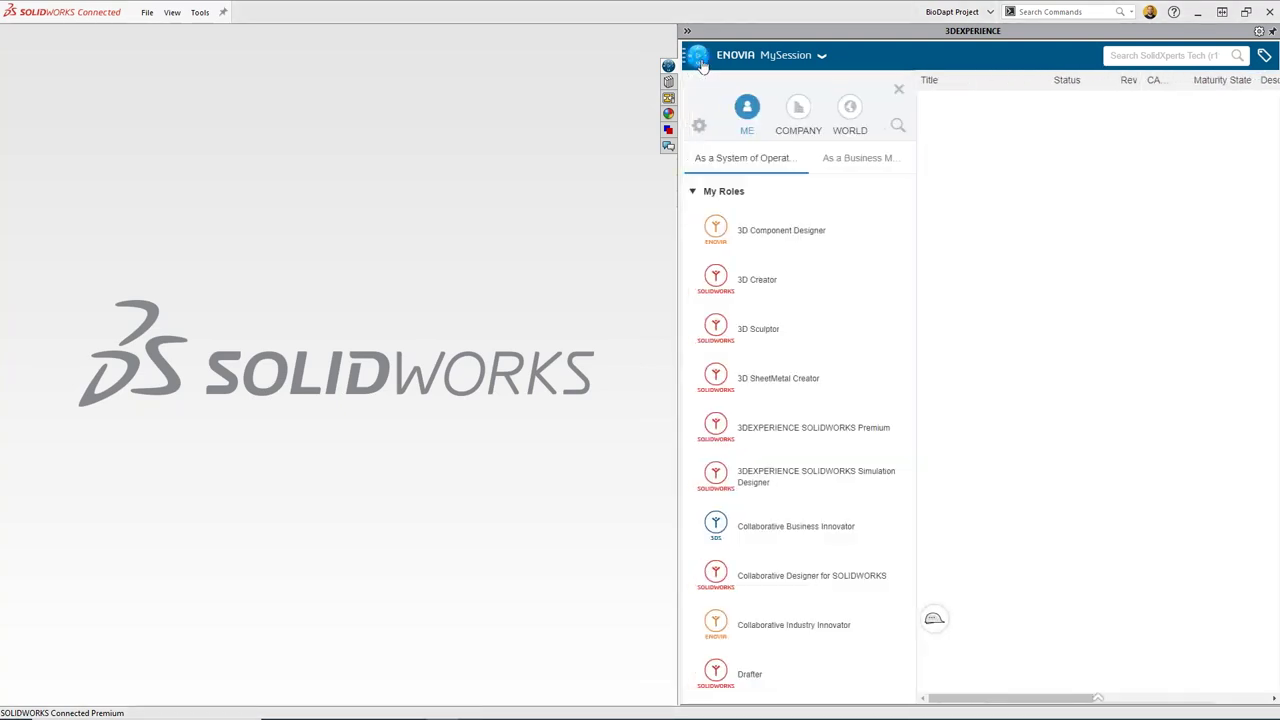
left_click(693, 191)
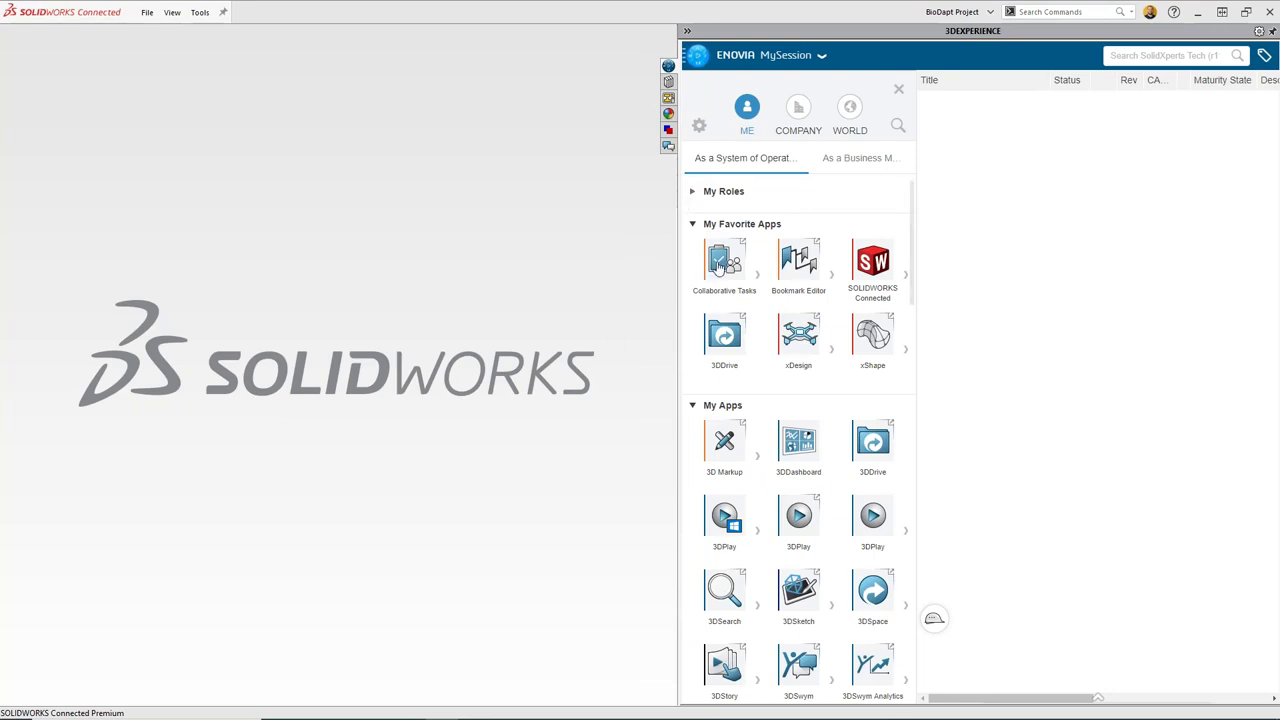
left_click(720, 262)
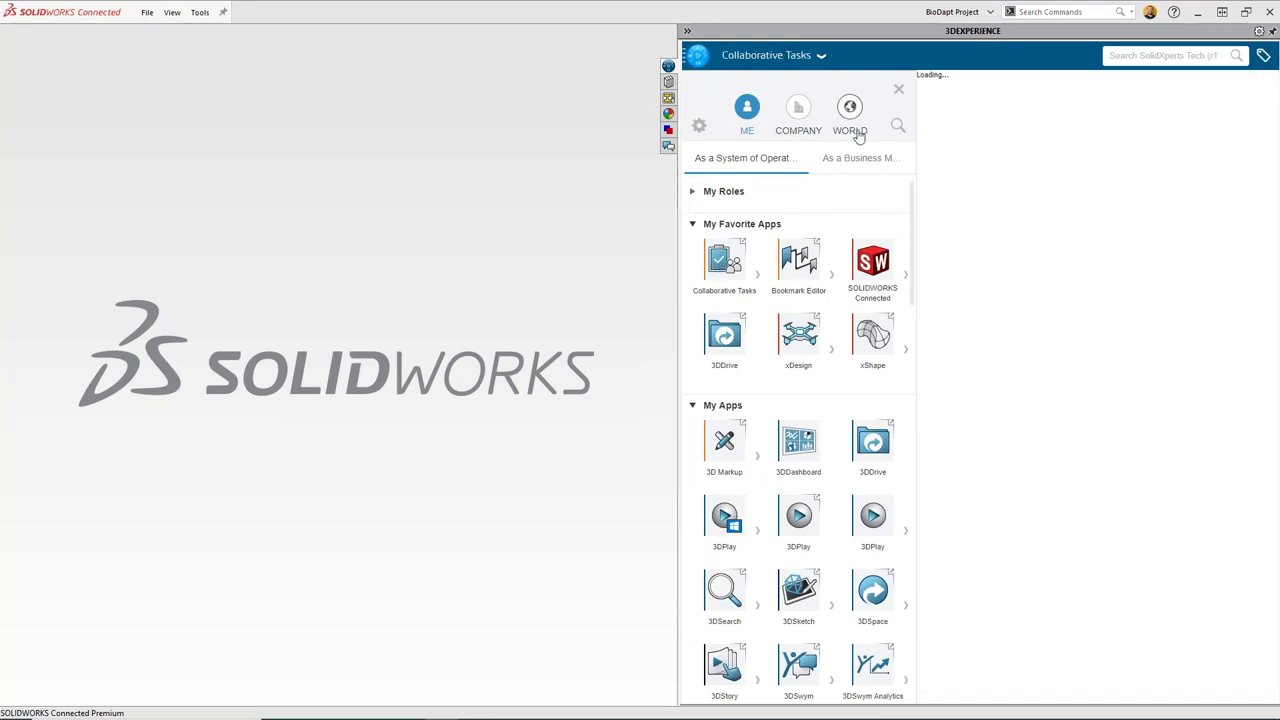
left_click(900, 91)
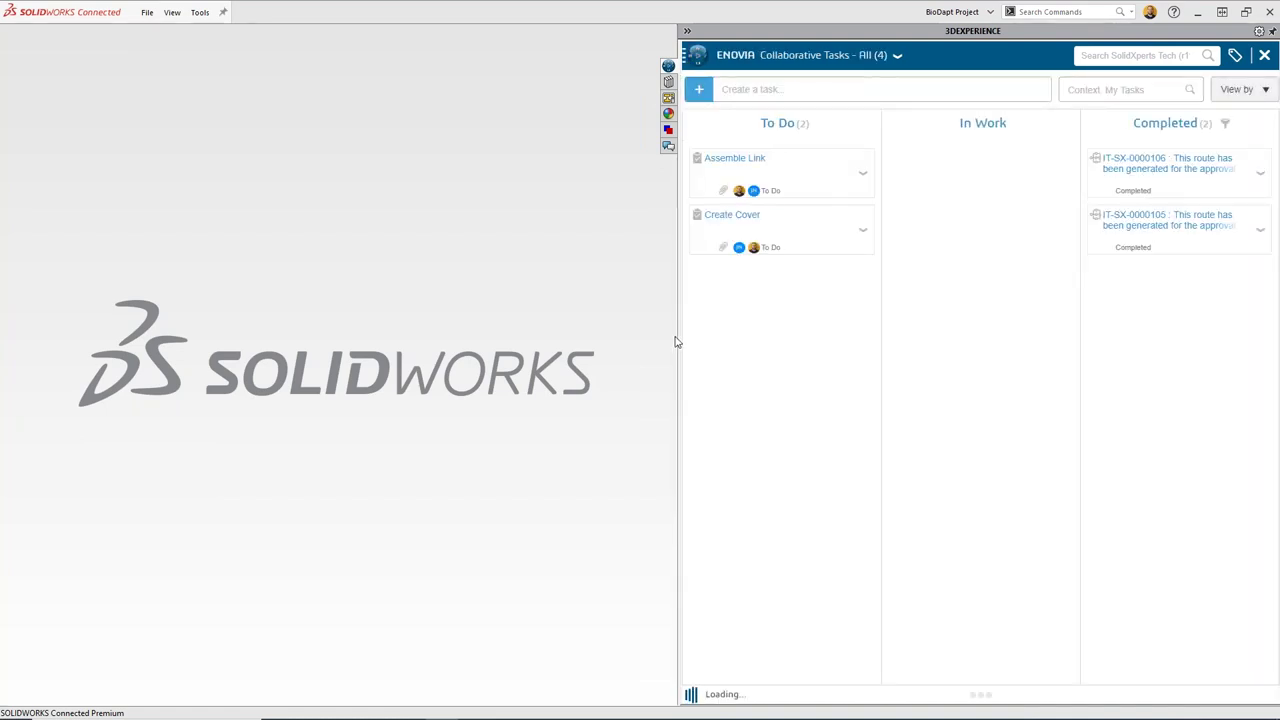
left_click_drag(678, 340, 956, 356)
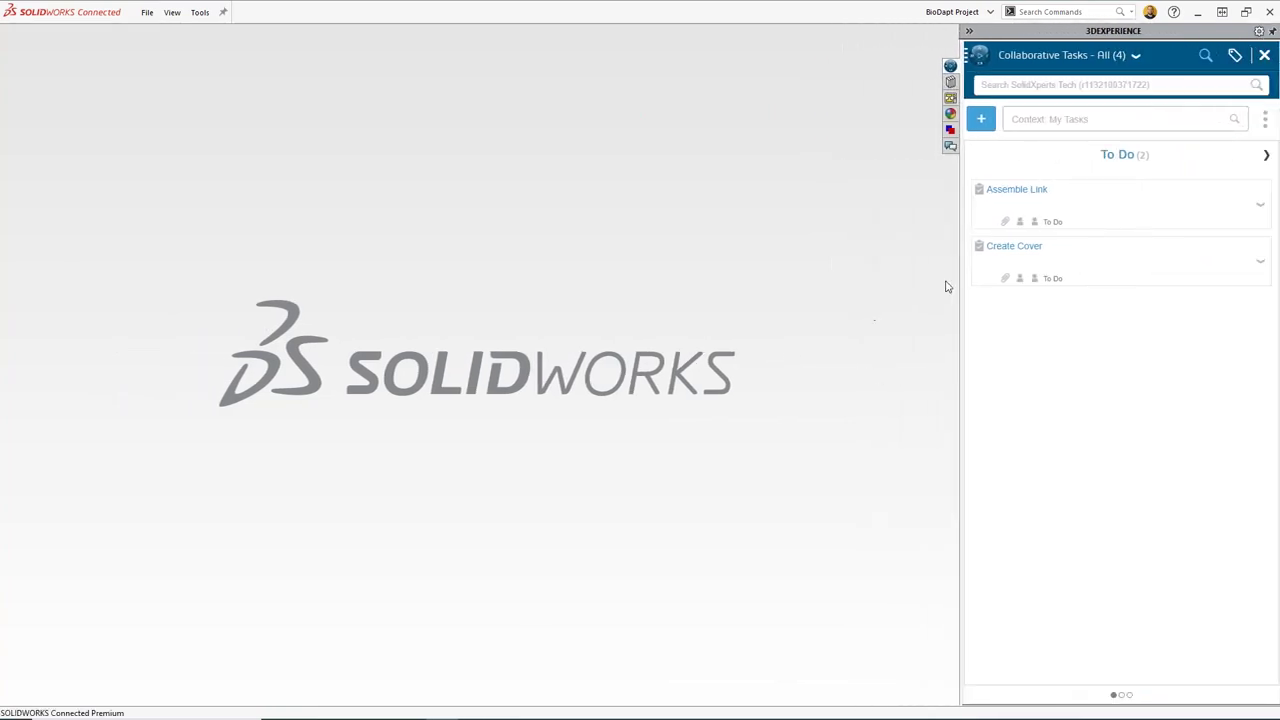
Step: Open the Assemble Link task and review its description, estimated duration, assignees and attachments
left_click(1090, 204)
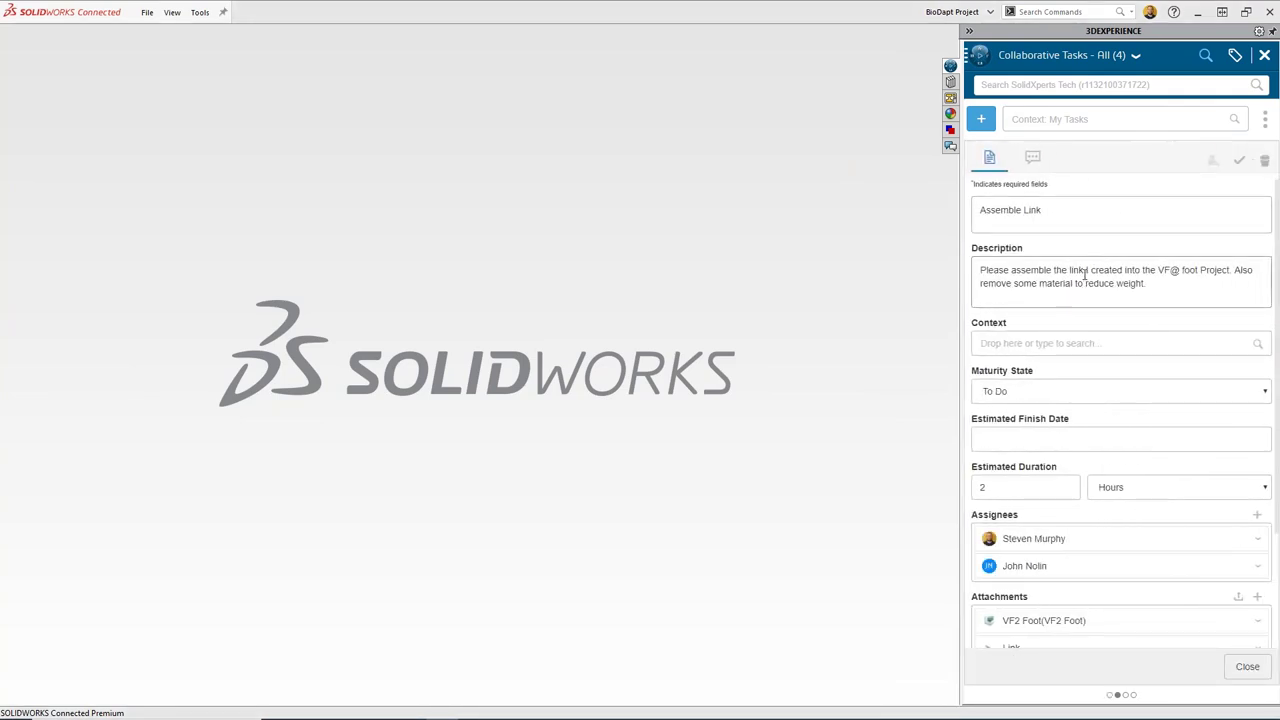
left_click_drag(1087, 270, 1174, 264)
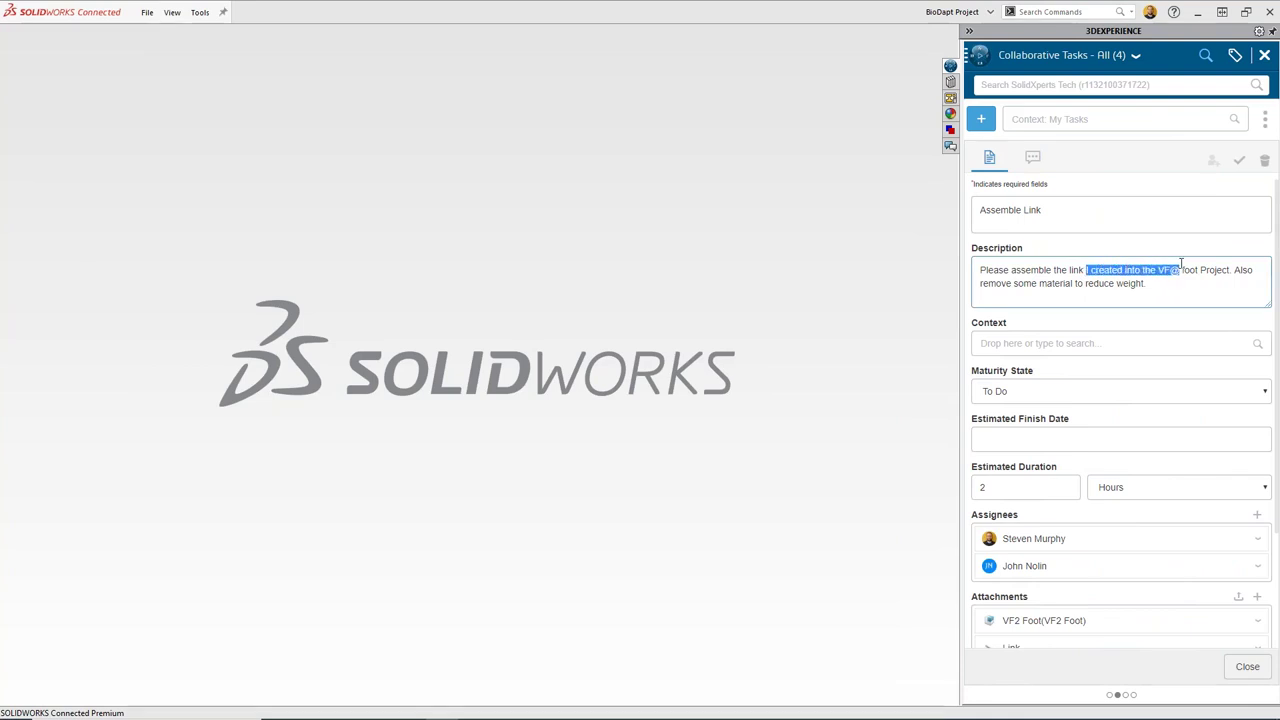
left_click(1190, 278)
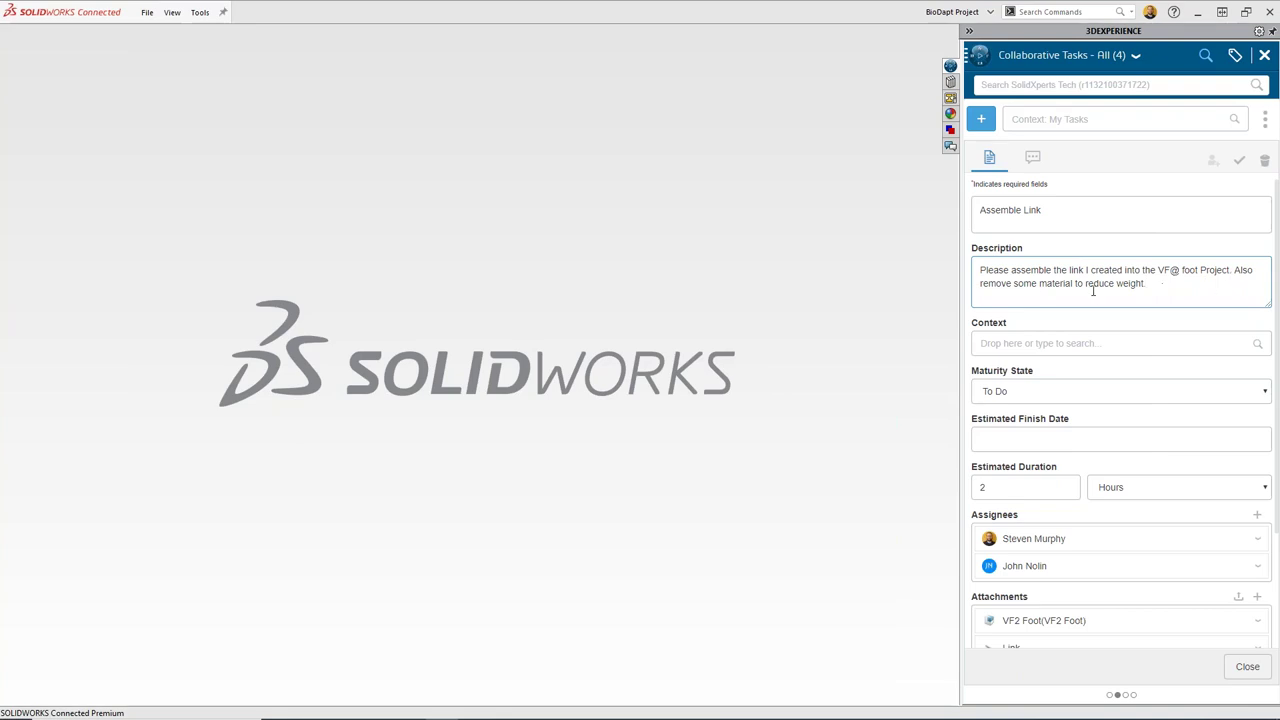
left_click_drag(1011, 284, 1117, 290)
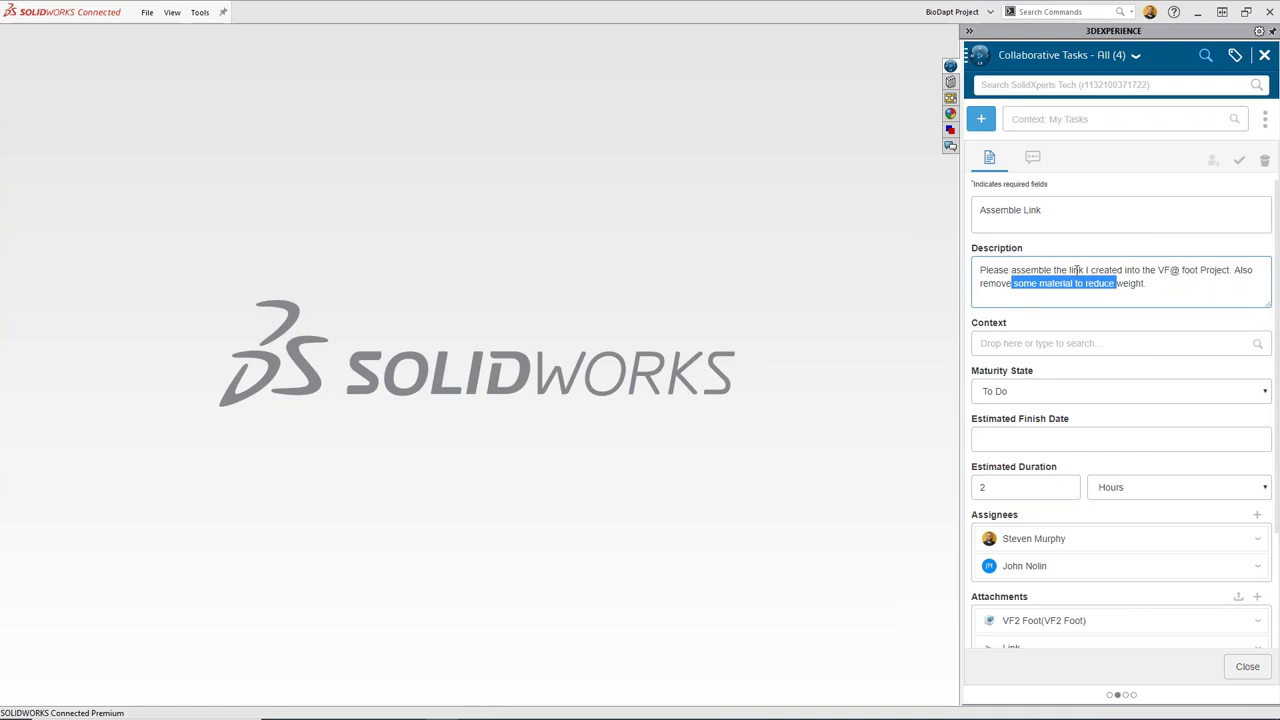
scroll(1077, 270, "down", 1)
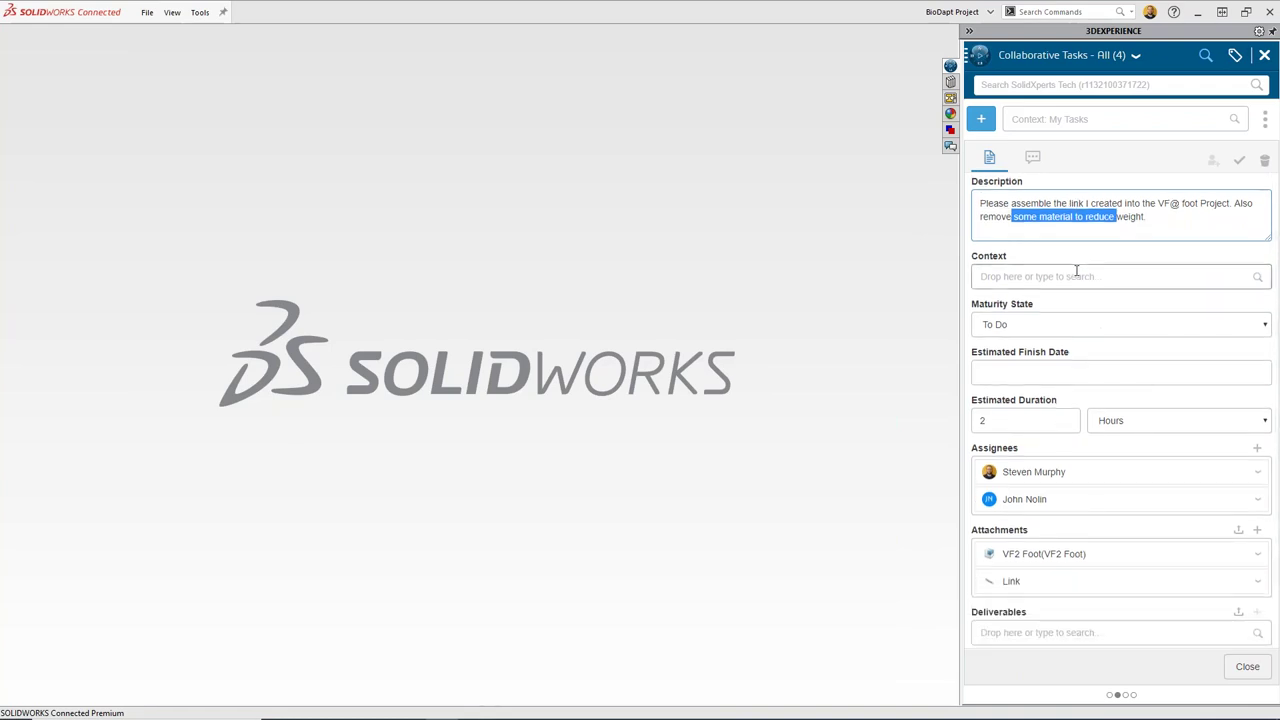
scroll(1077, 270, "down", 1)
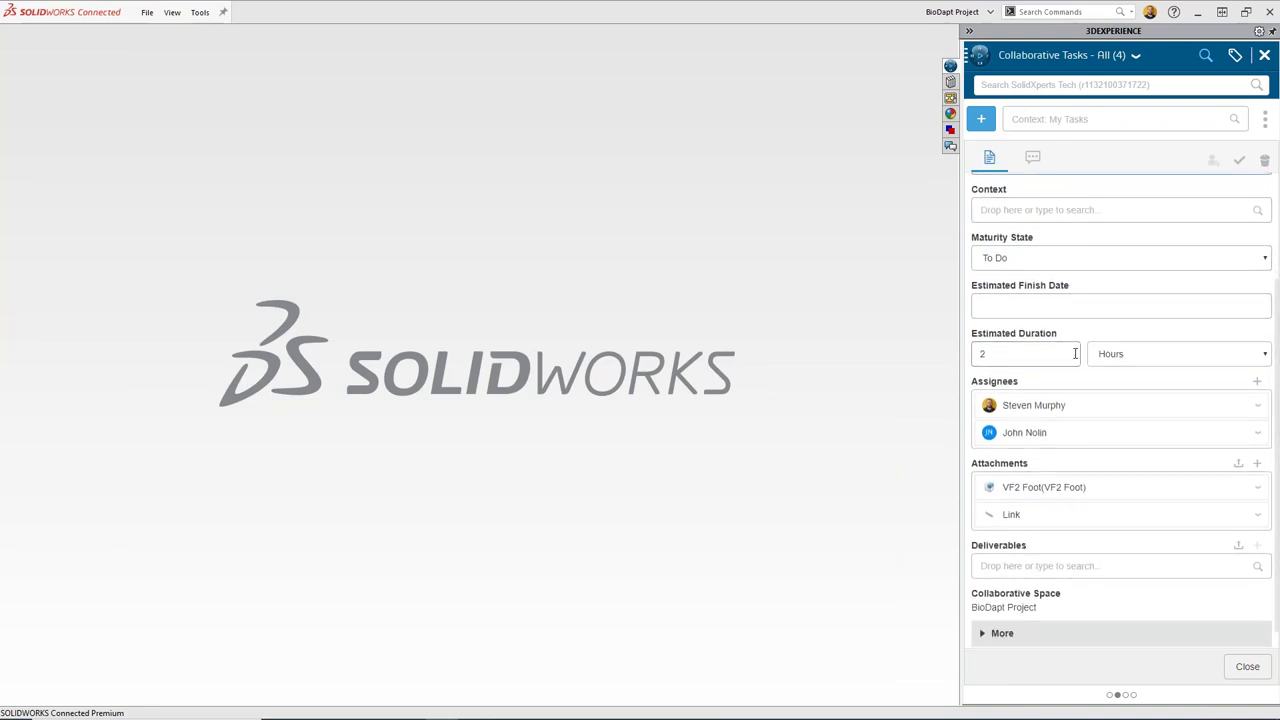
scroll(1040, 400, "down", 1)
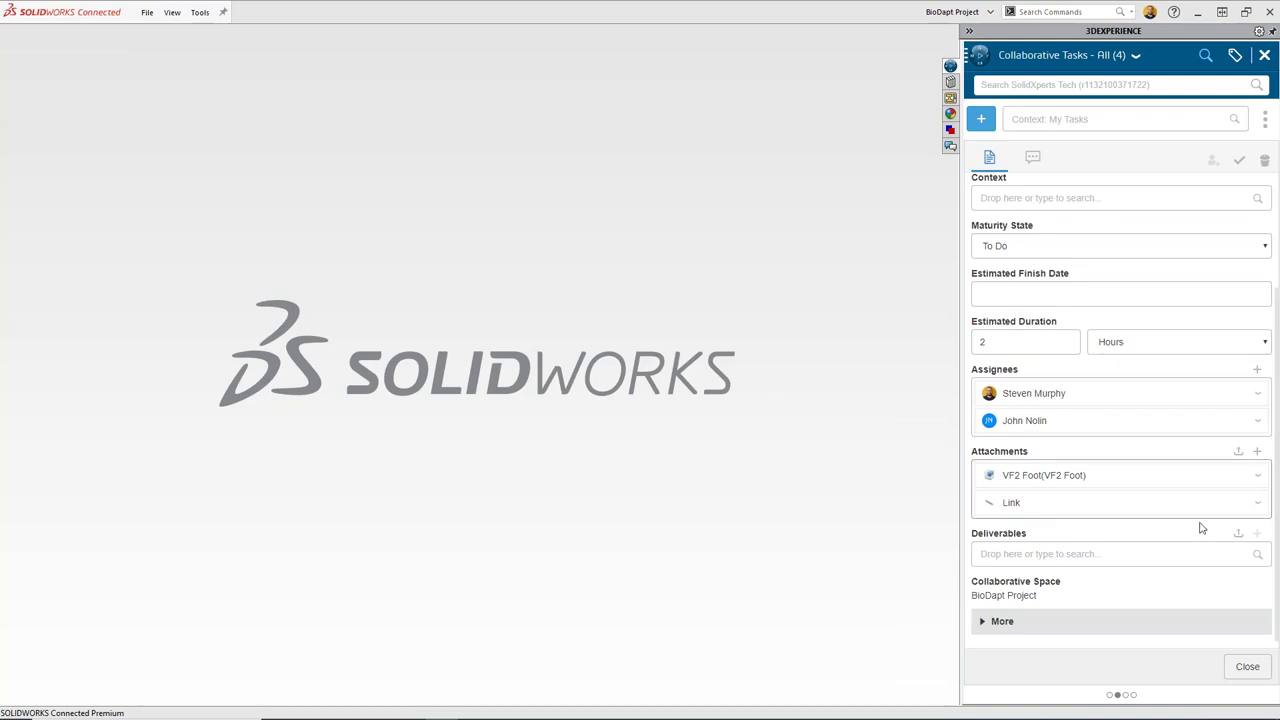
Step: Open the Link part and the VF2 Foot assembly from the attachments of the Assemble Link task
left_click(1258, 504)
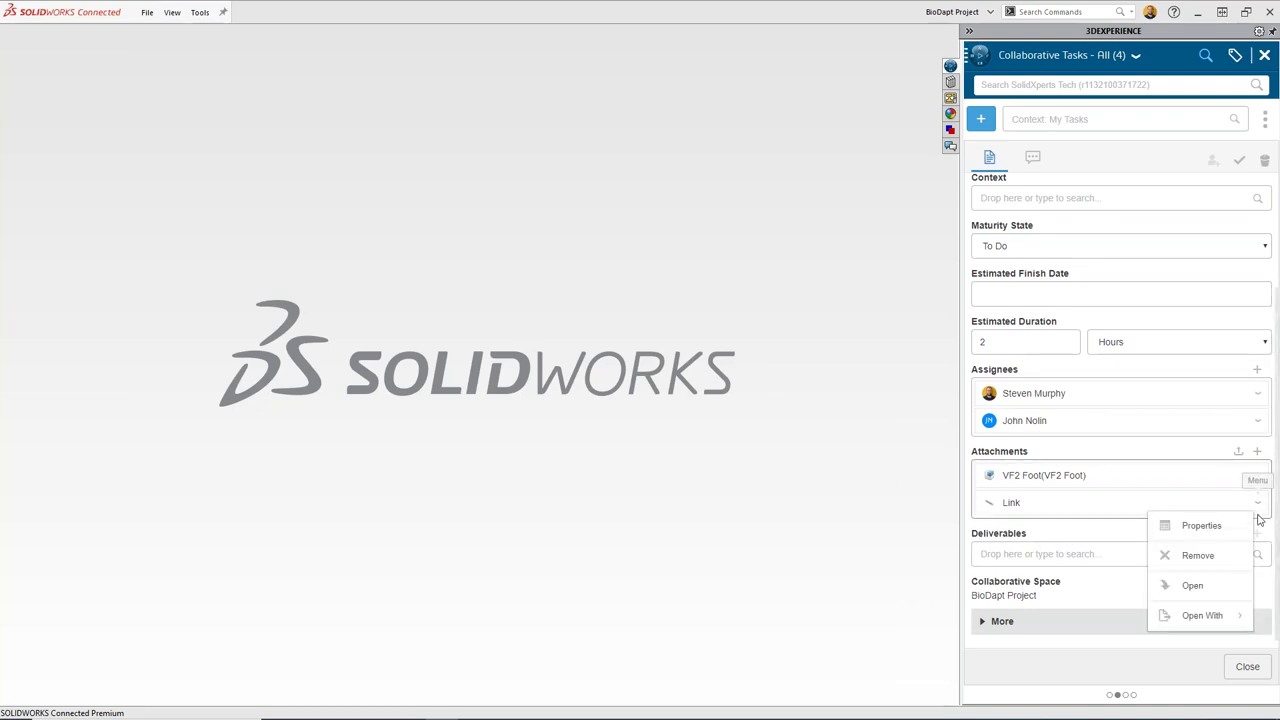
left_click(1225, 560)
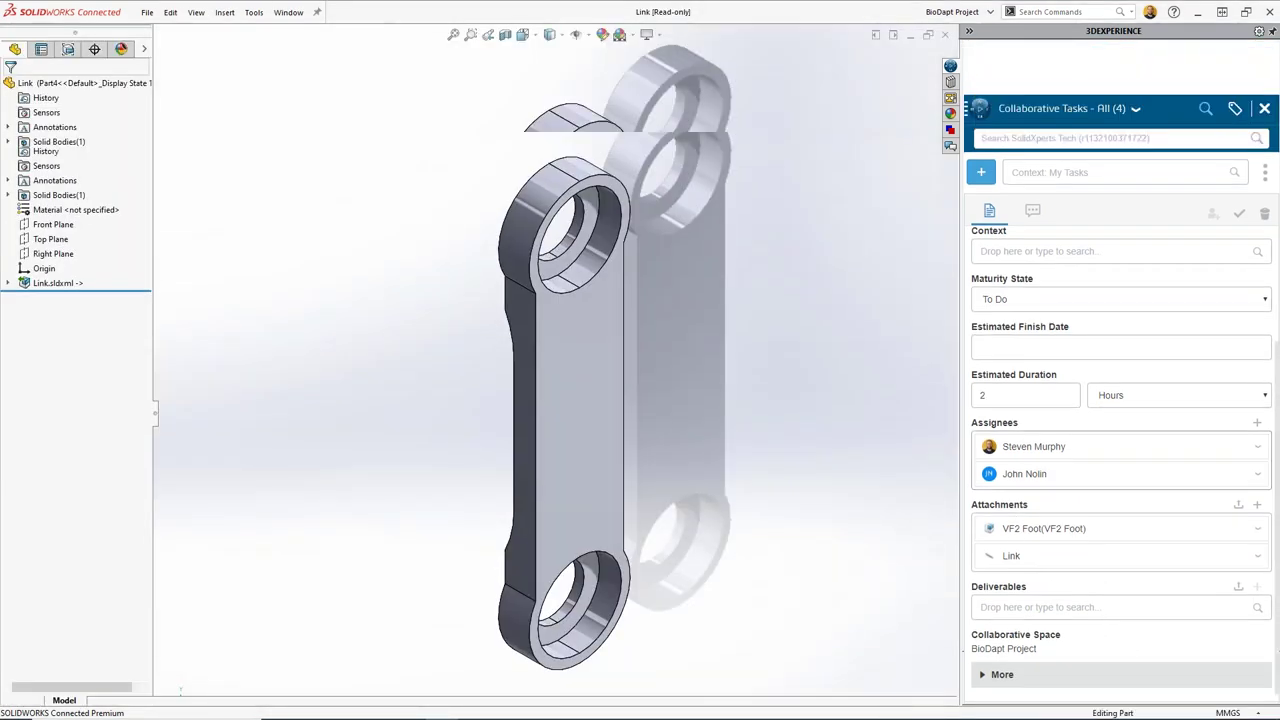
left_click(1259, 534)
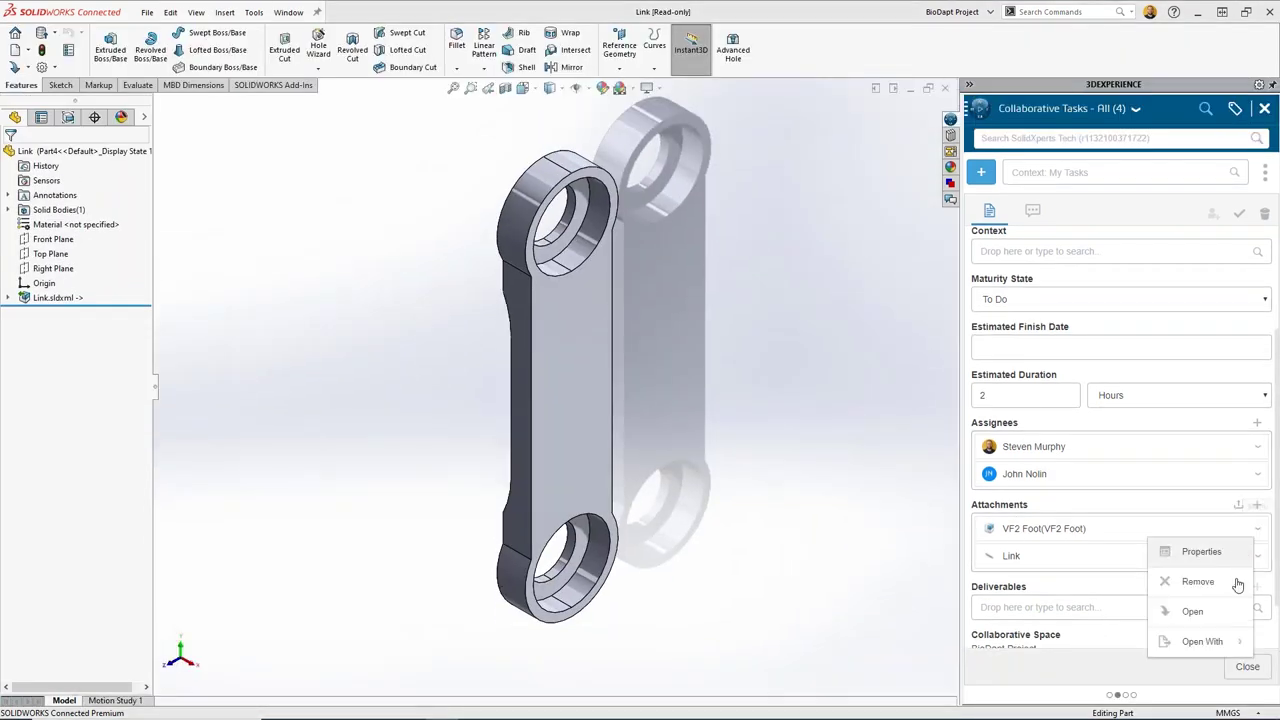
left_click(1209, 612)
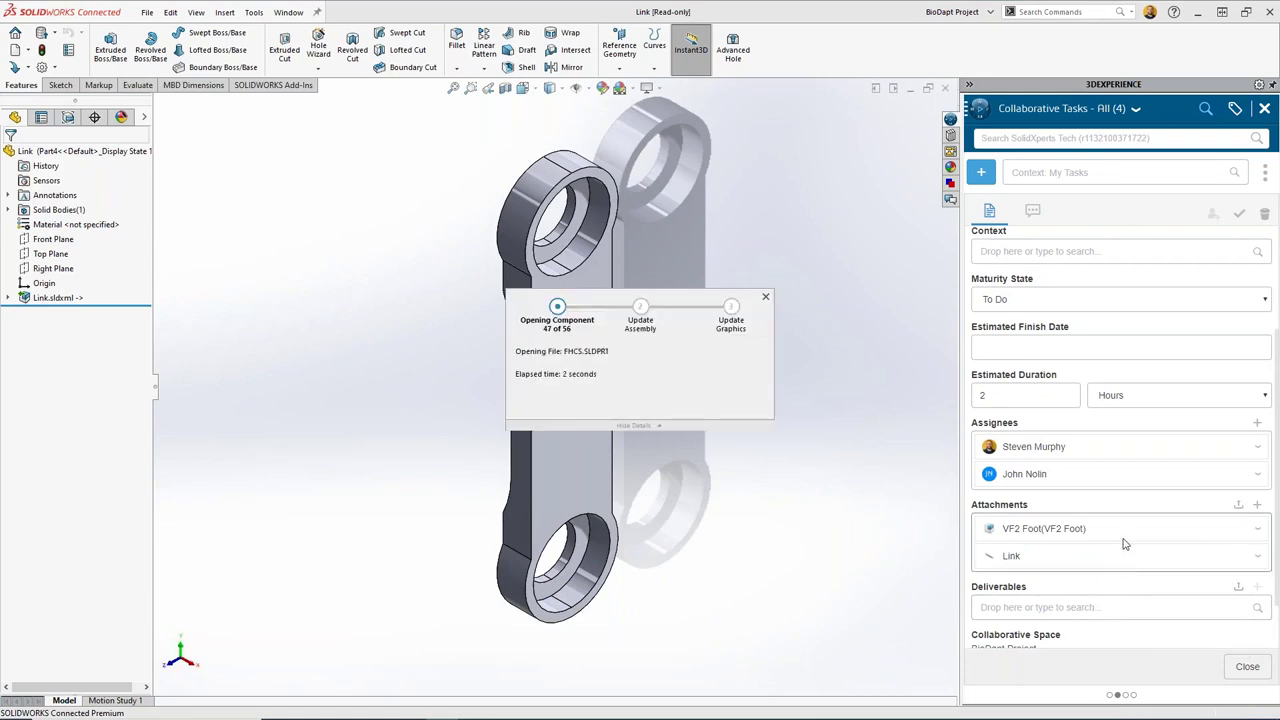
scroll(1120, 523, "down", 1)
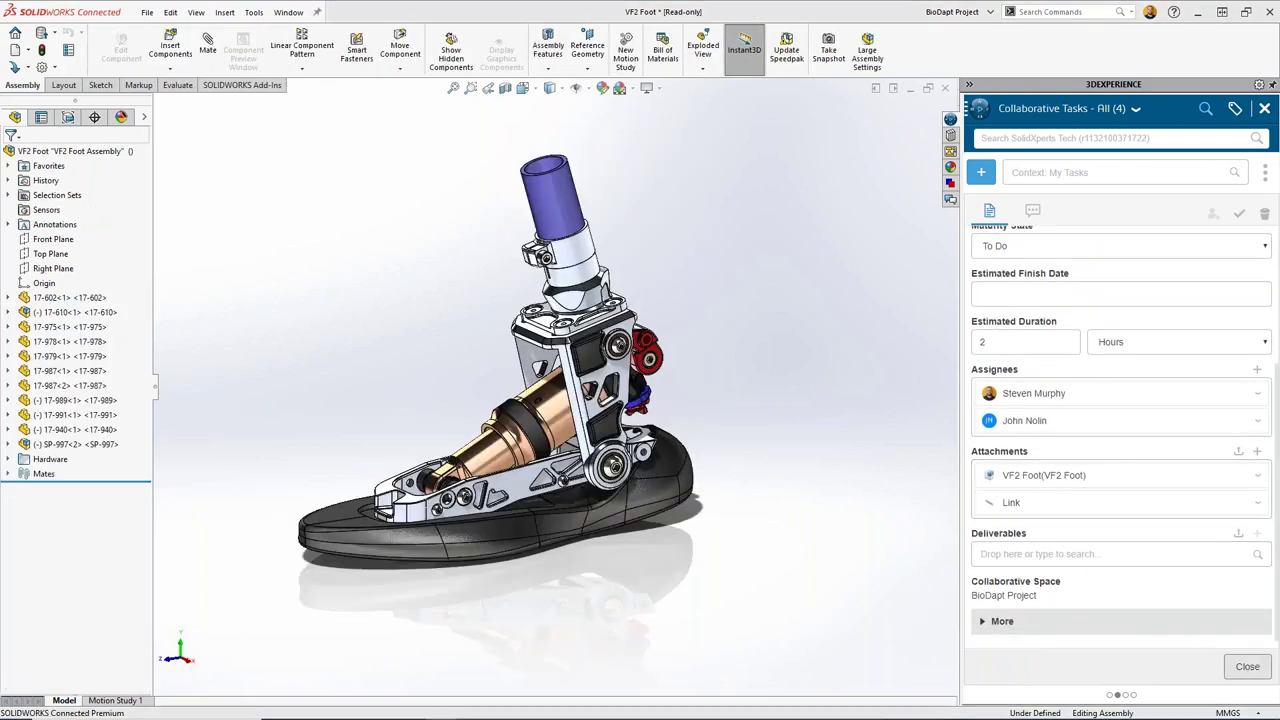
Step: Close the task details, move the Assemble Link task from To Do to In Work, and collapse the task pane
left_click(1247, 666)
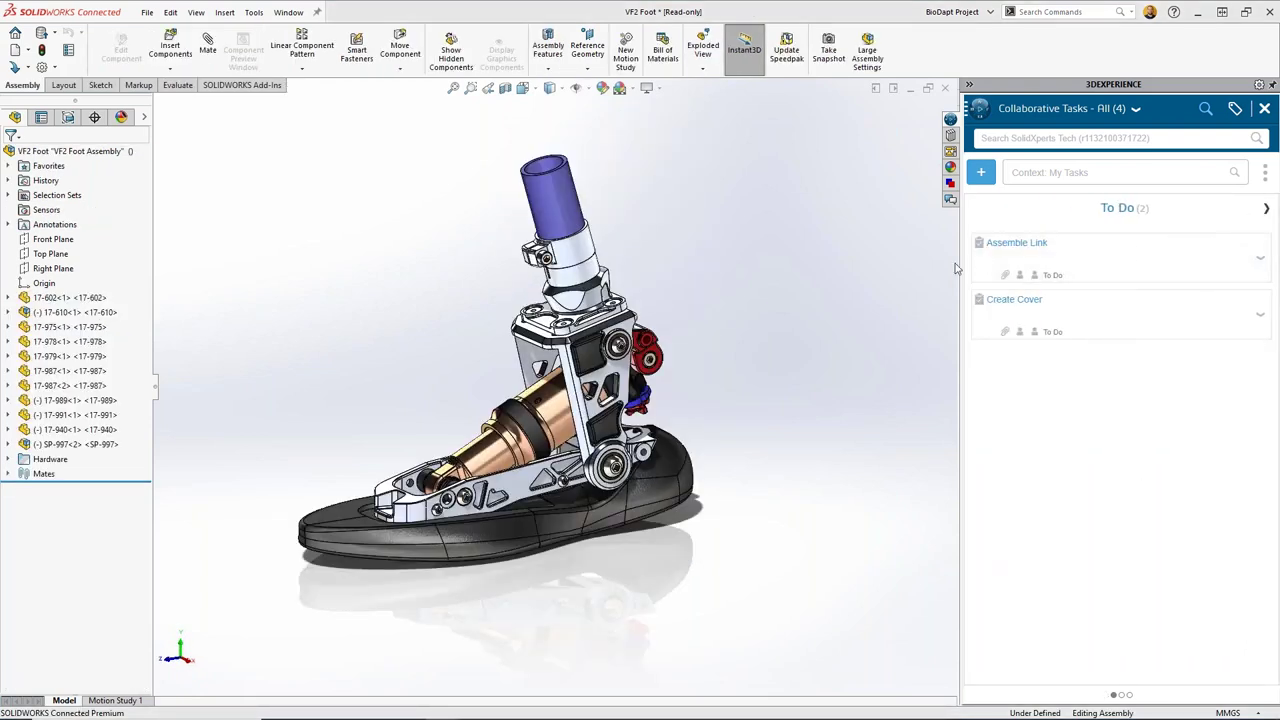
left_click_drag(1016, 259, 1100, 305)
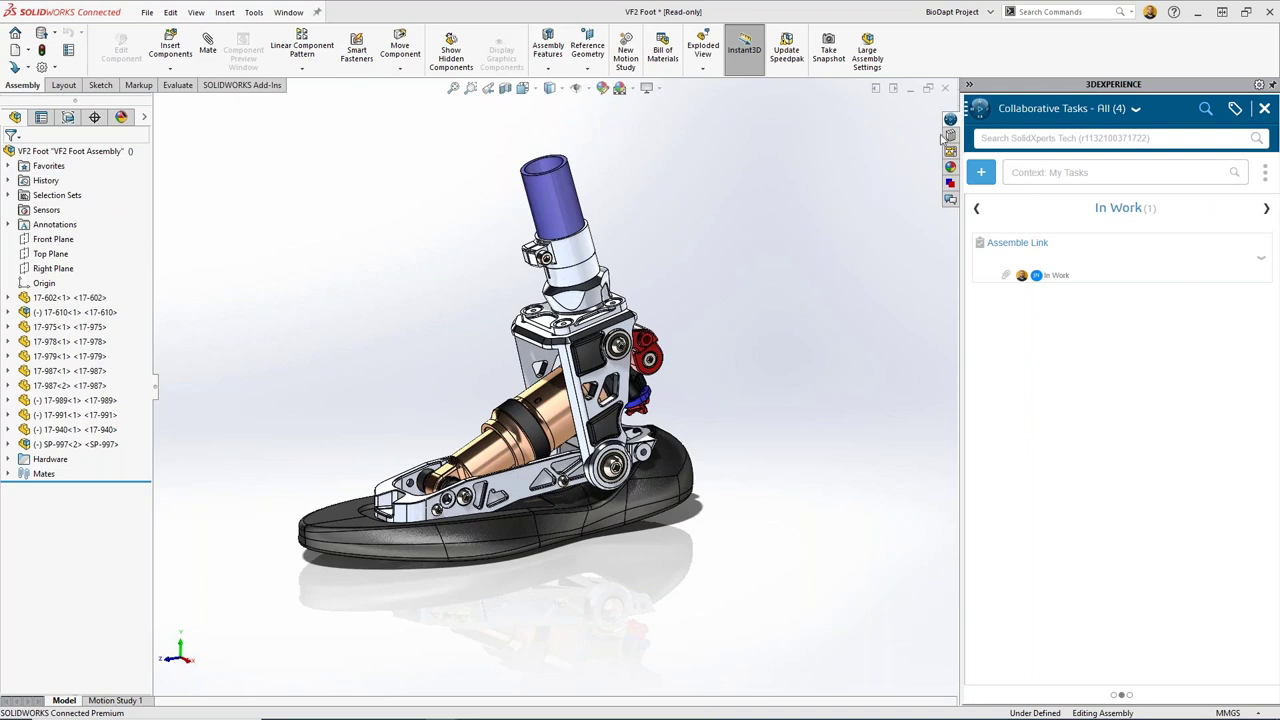
left_click(968, 85)
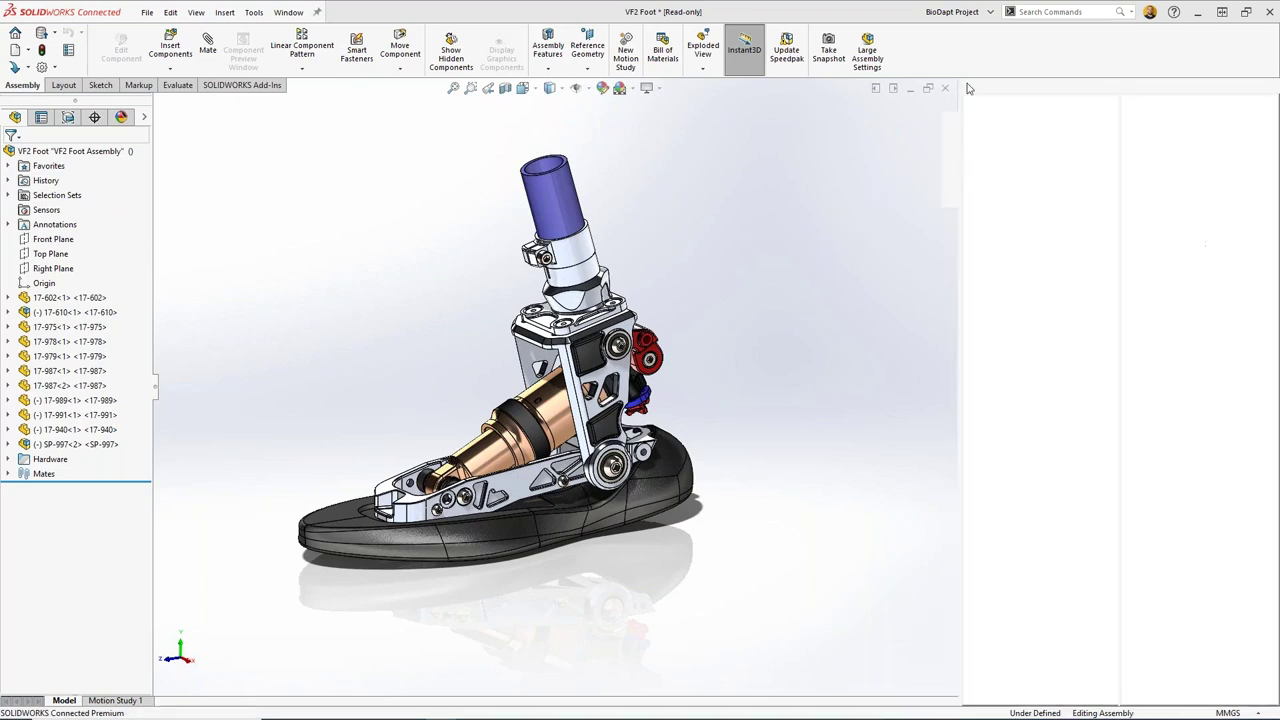
left_click(1268, 118)
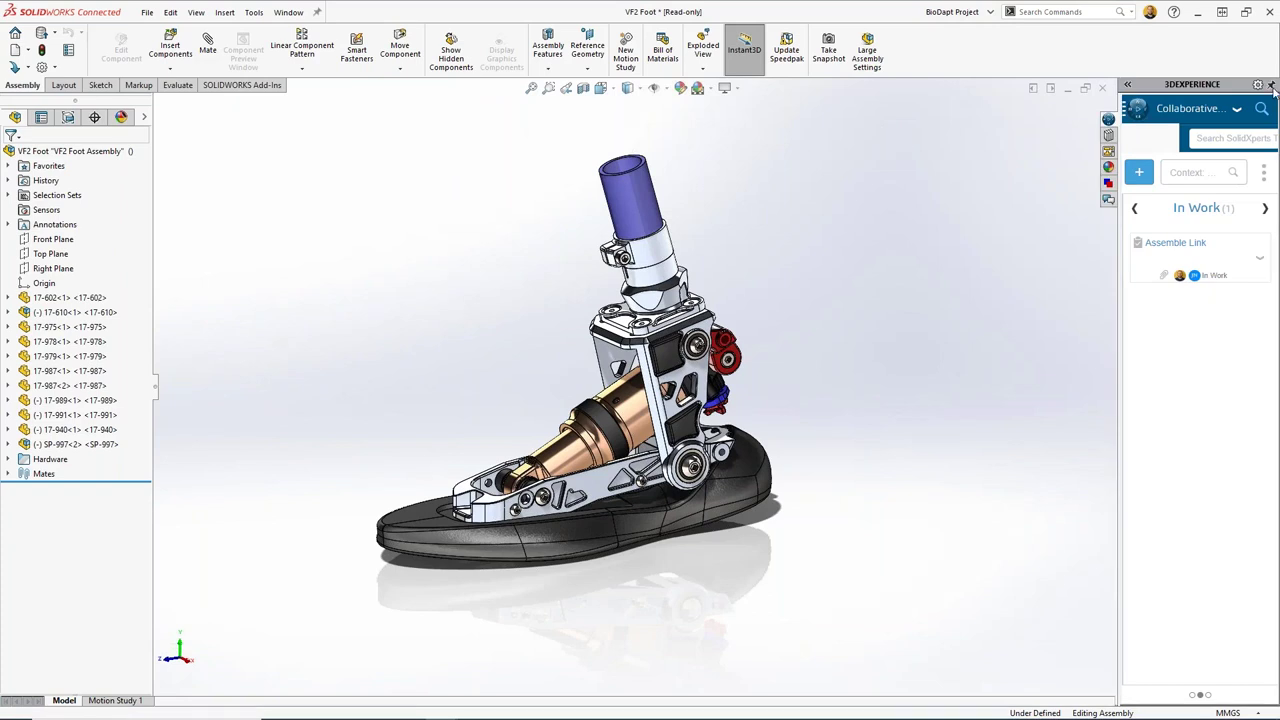
left_click(1000, 183)
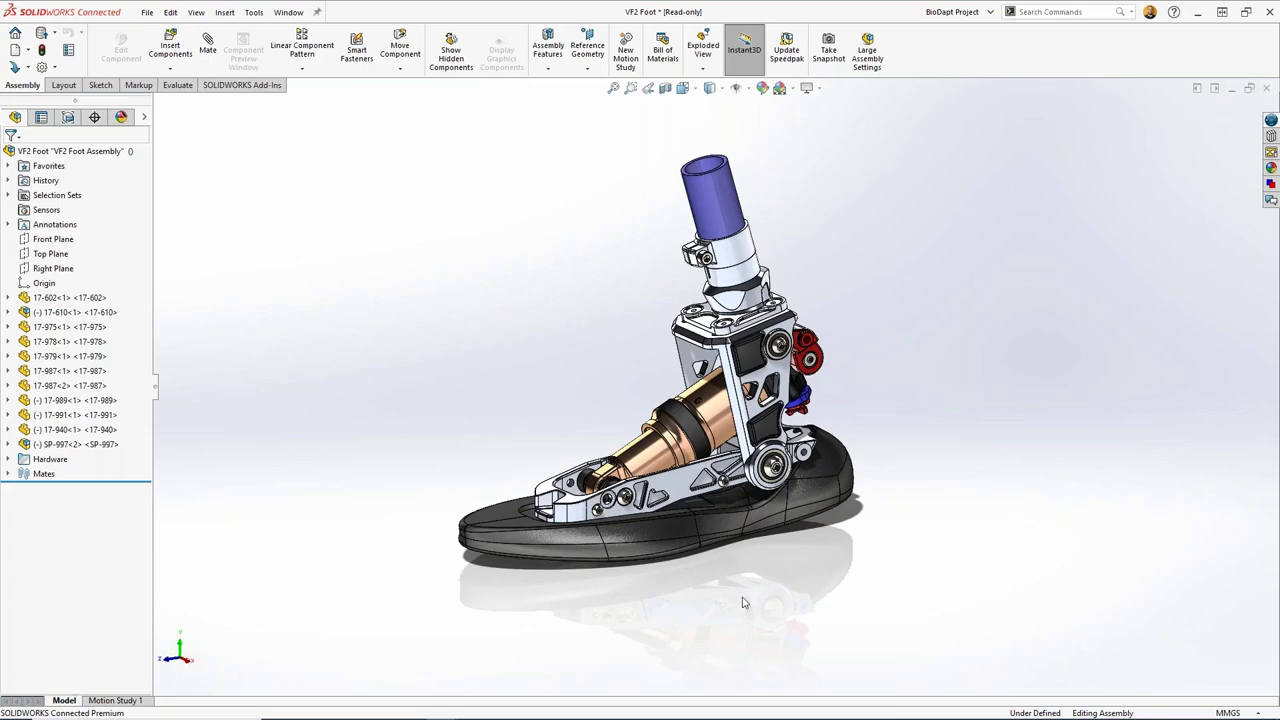
Step: Arrange the document windows side by side, with the Link part on the left and the VF2 Foot assembly on the right
middle_click_drag(744, 602, 615, 526)
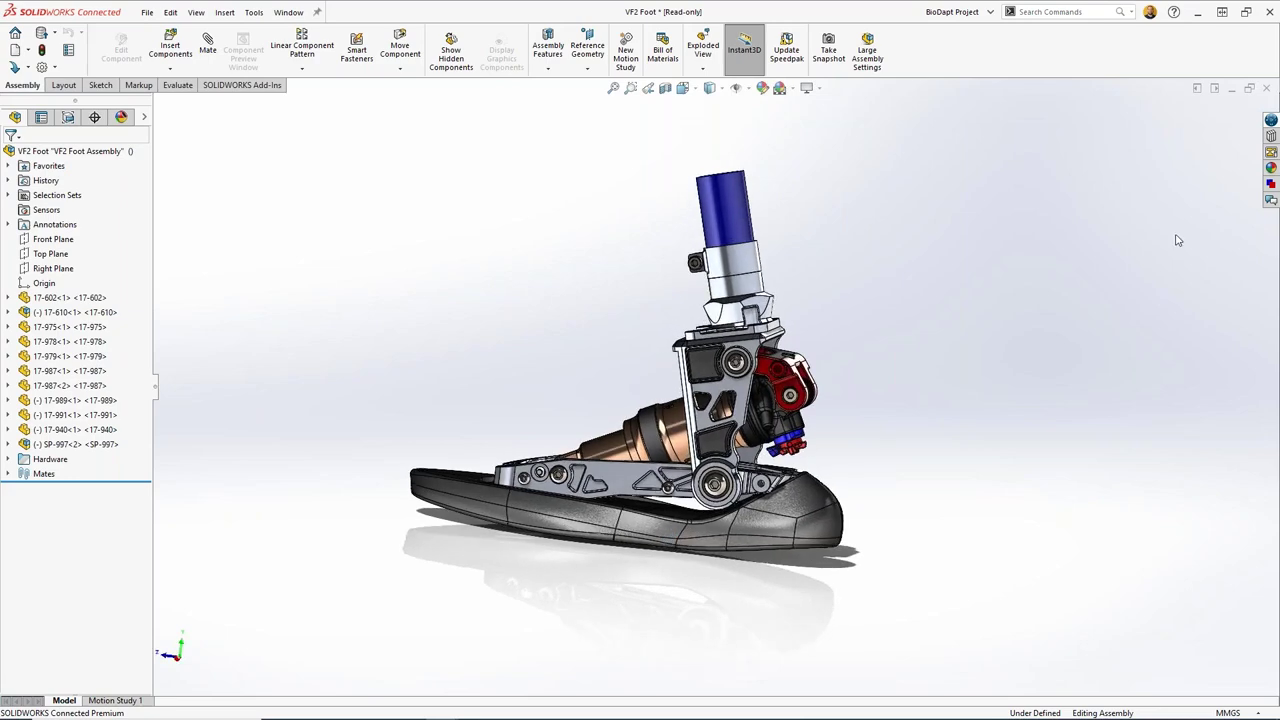
left_click(1216, 90)
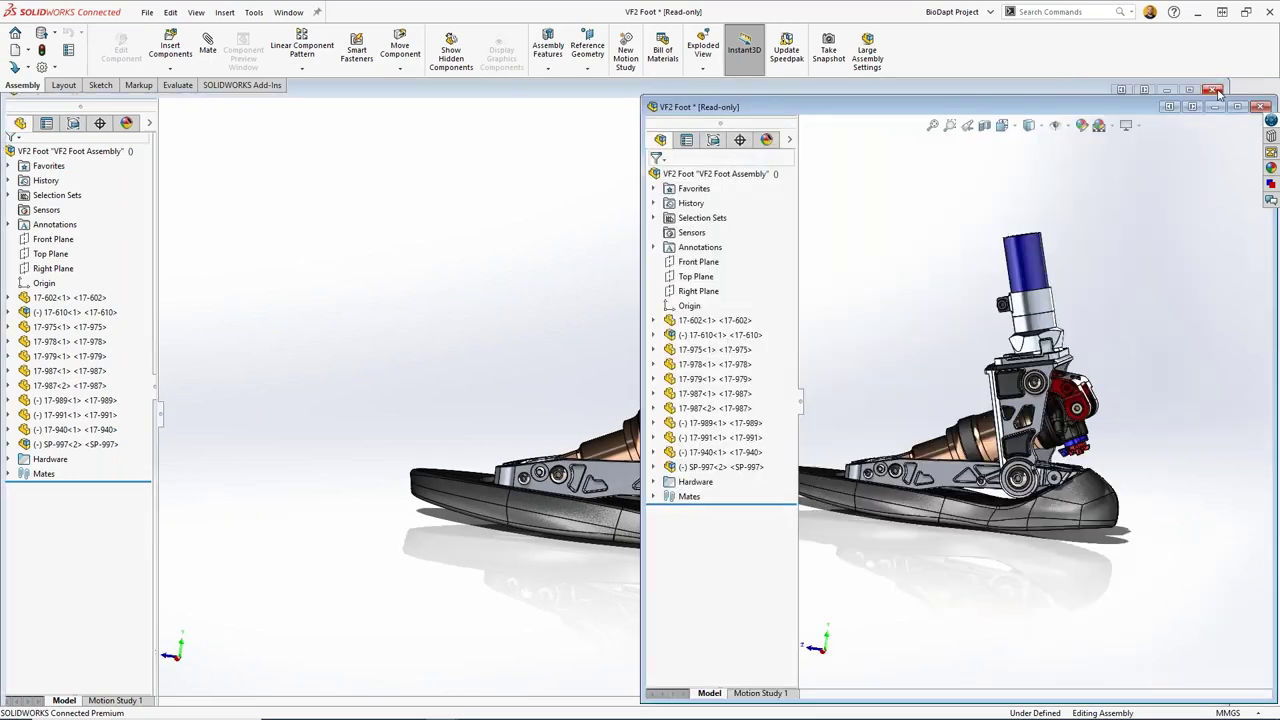
left_click(445, 342)
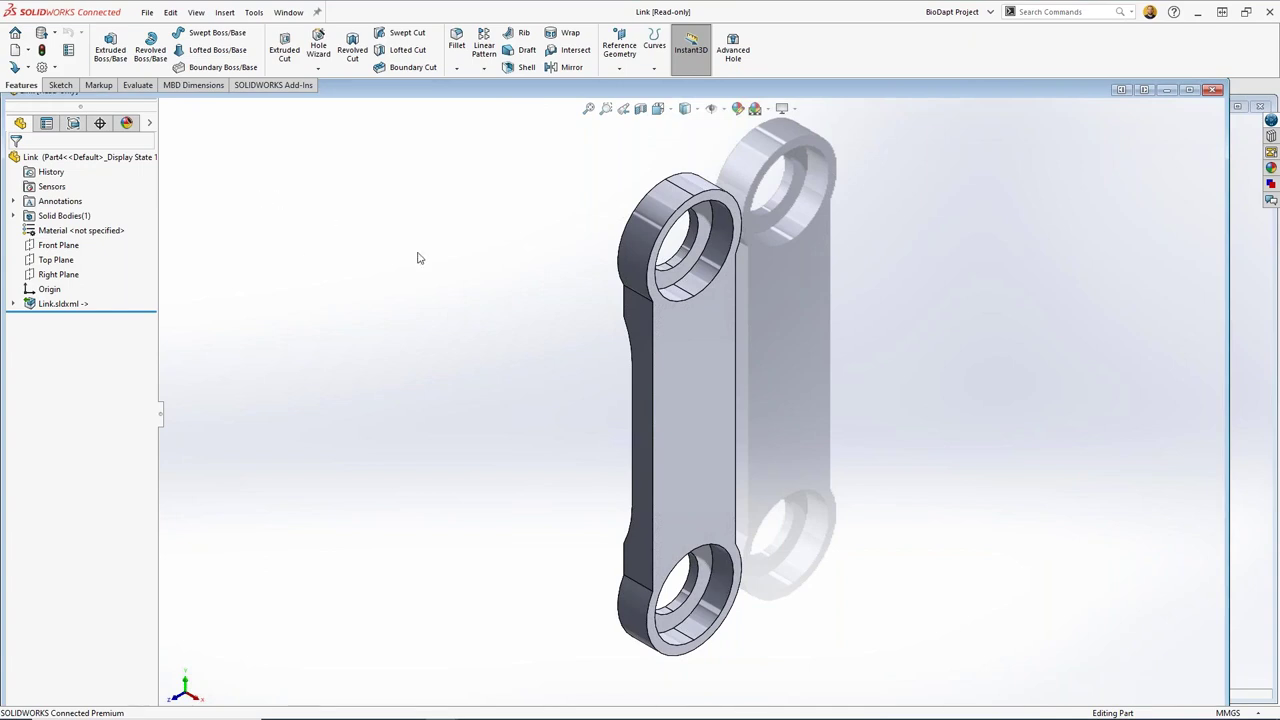
left_click(1121, 90)
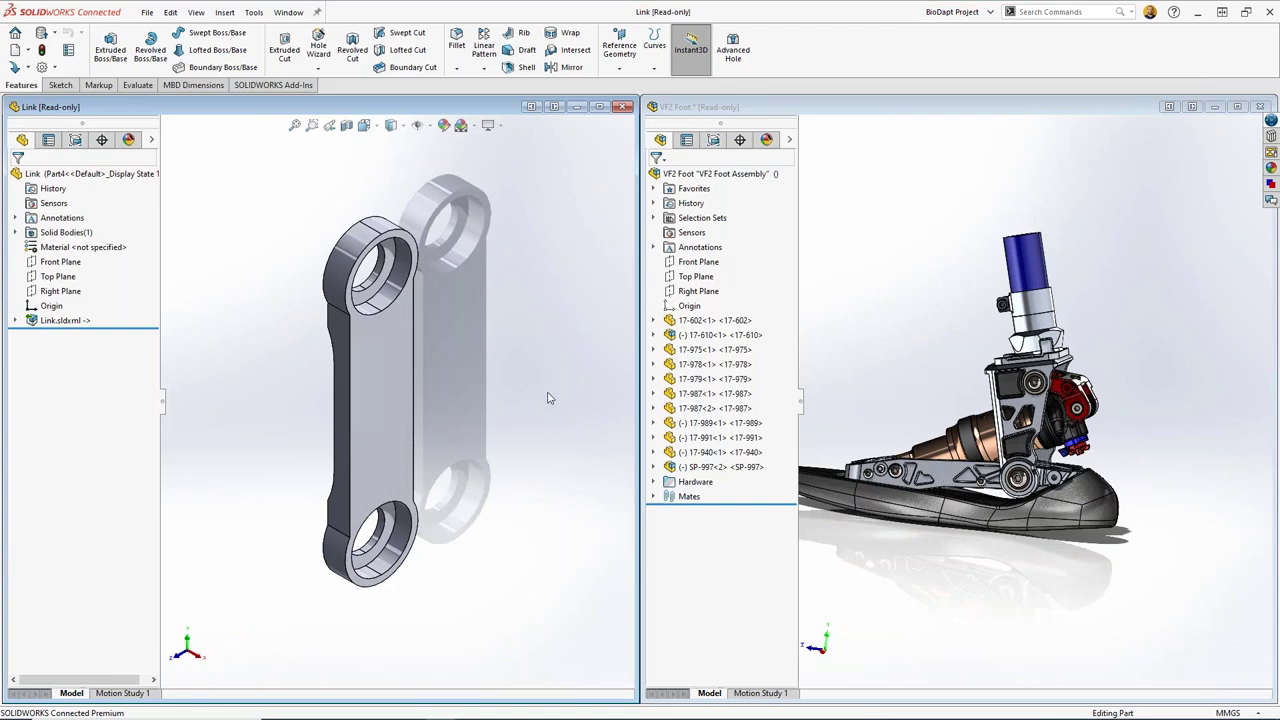
Step: Insert the Link part into the VF2 Foot assembly by its upper hole's circular edge, snapping it onto the pivot at the red linkage
left_click(770, 515)
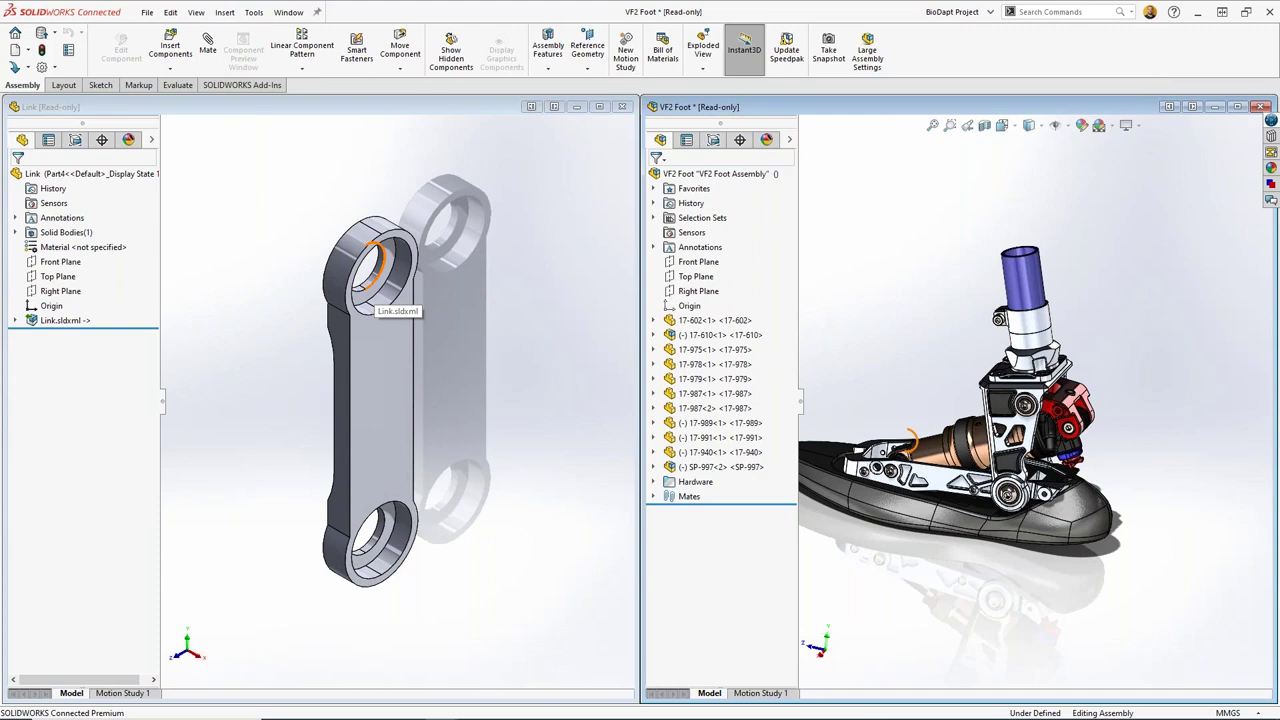
left_click(372, 292)
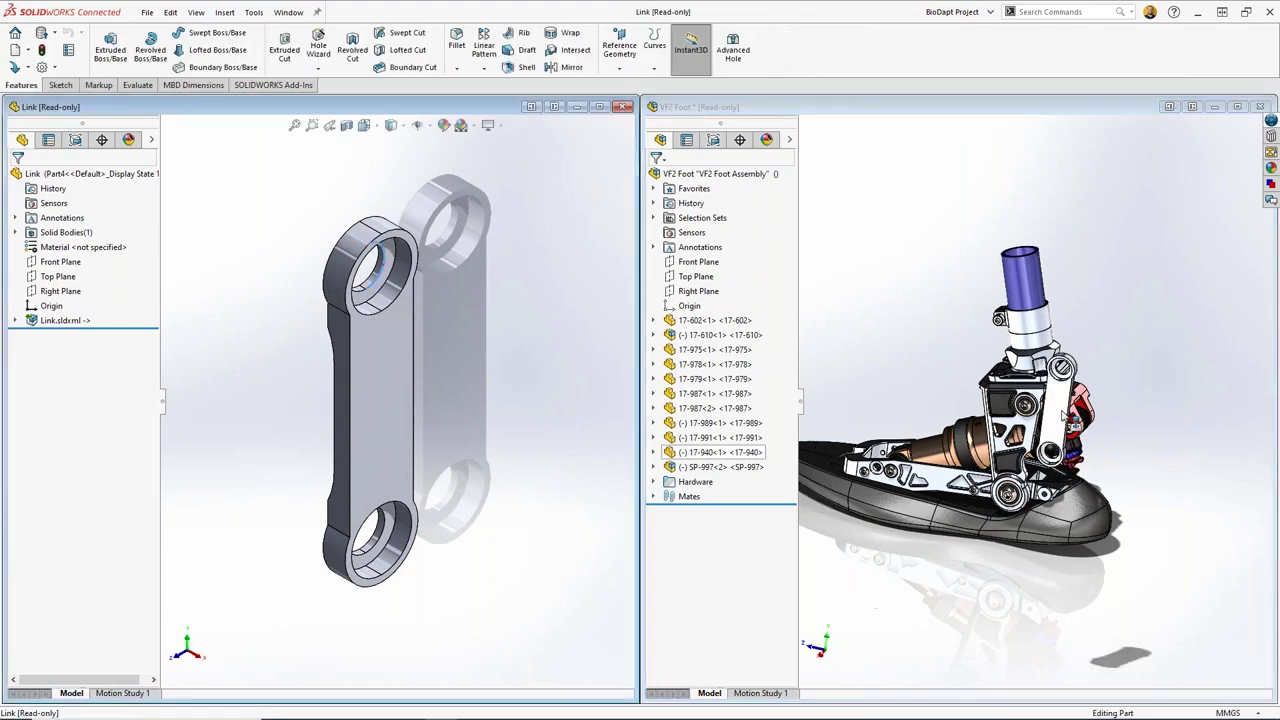
left_click_drag(1063, 416, 1068, 420)
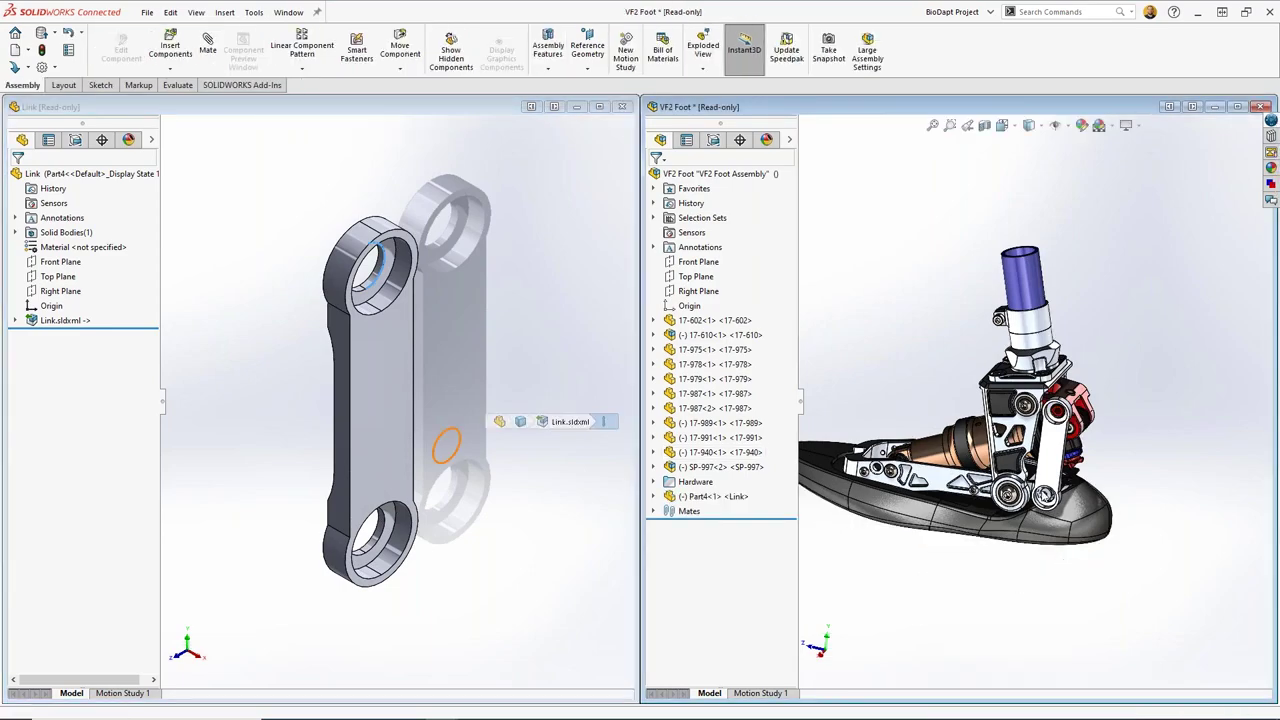
Step: Add a concentric mate between the link's lower hole and the threaded hole in the foot base
scroll(1064, 520, "down", 10)
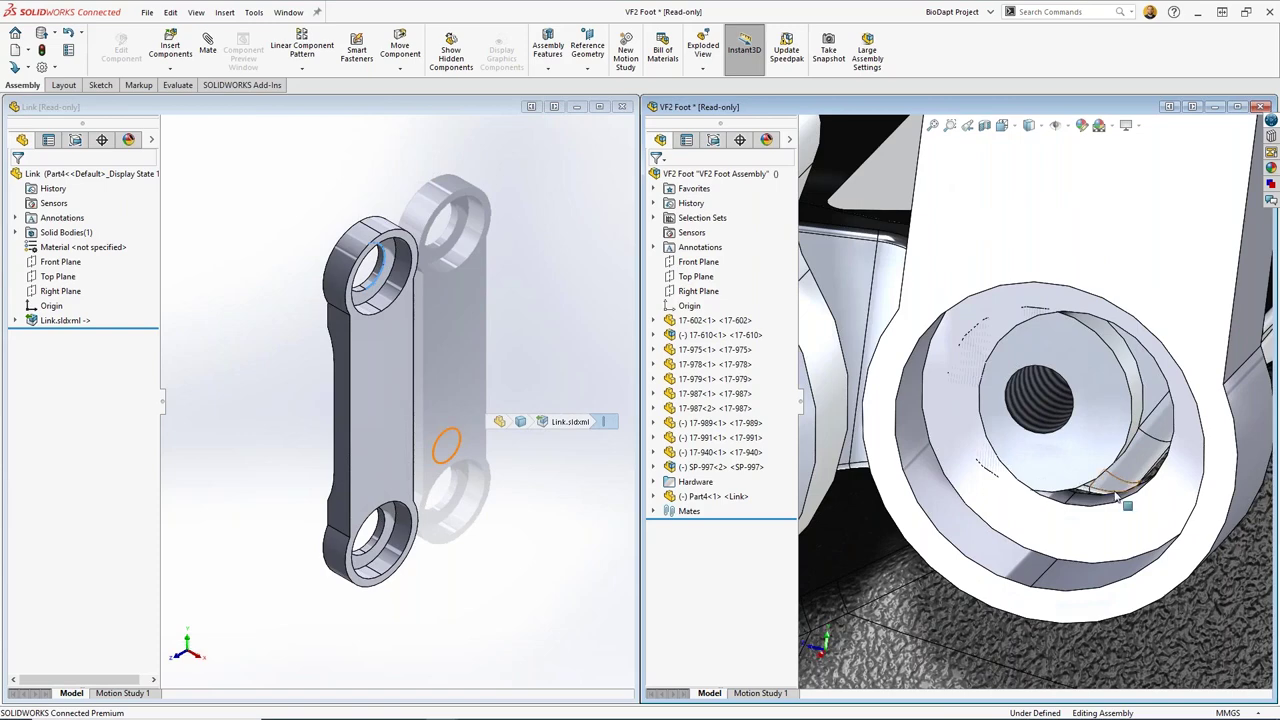
left_click(1097, 500)
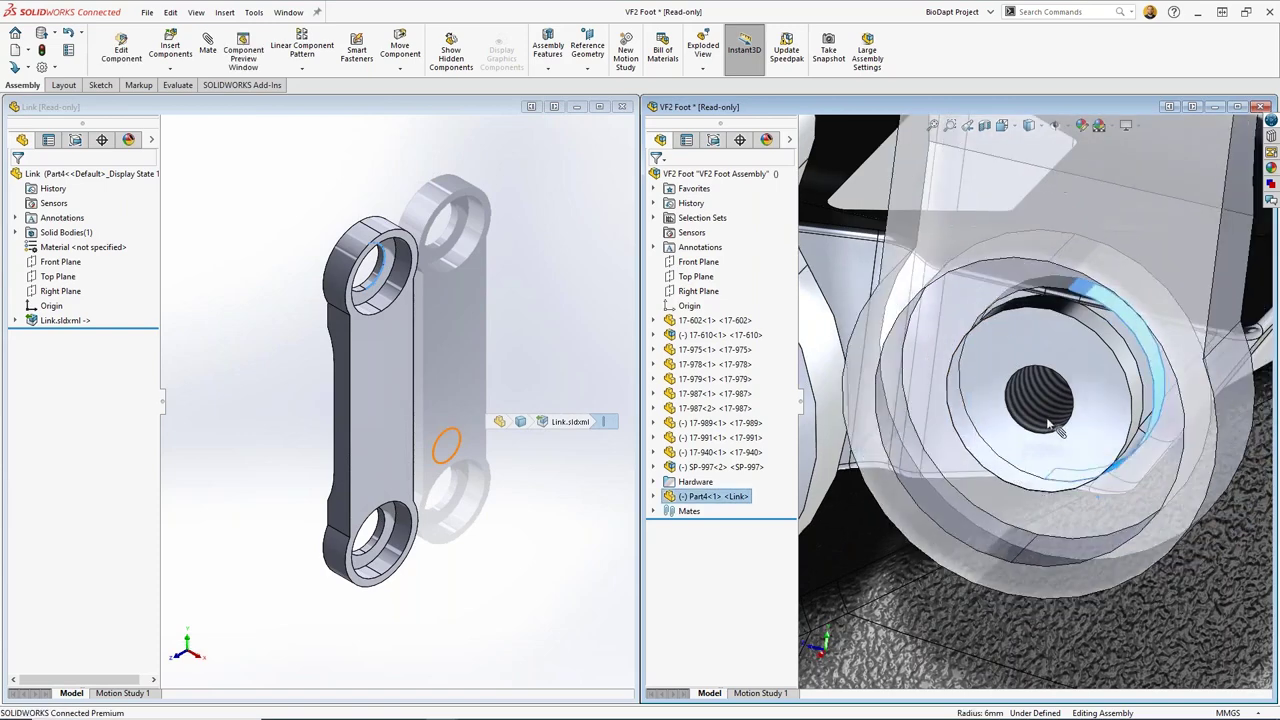
left_click(1048, 420, "ctrl")
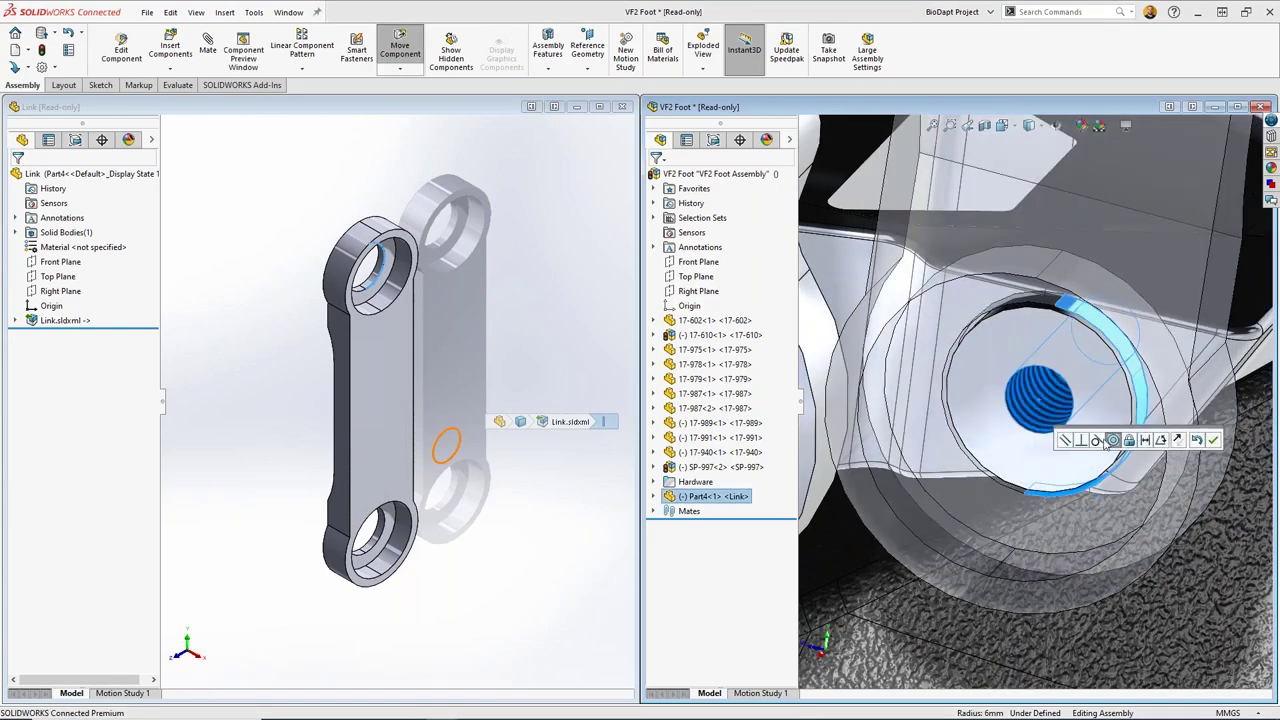
left_click(1212, 440)
key("f")
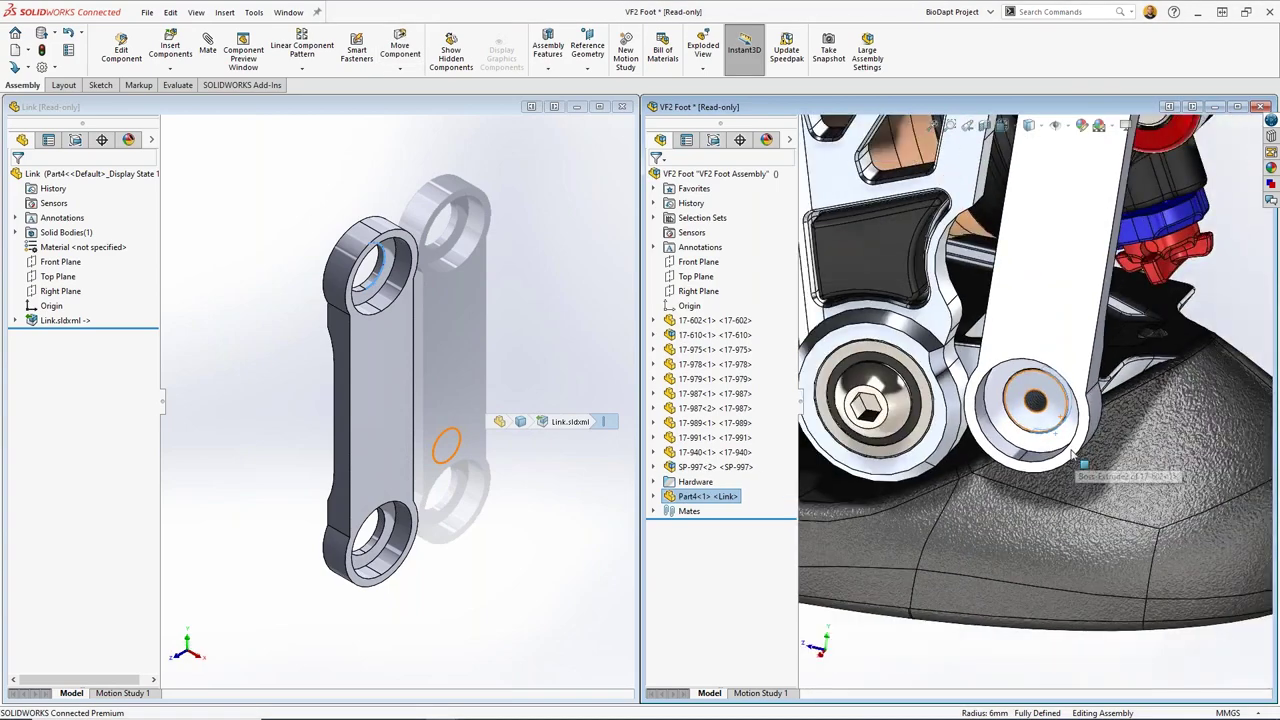
Step: Mirror the inserted Link component about the assembly's Right Plane
middle_click_drag(1082, 458, 955, 448)
left_click(948, 450)
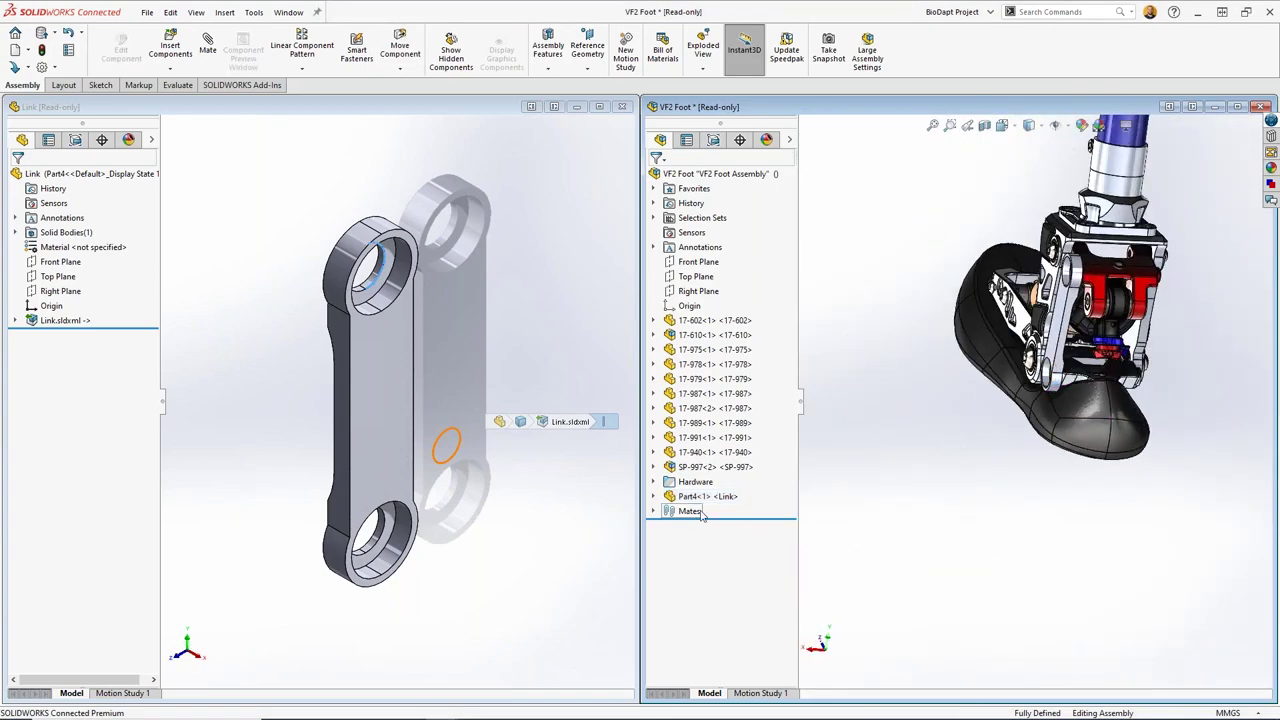
left_click(690, 497)
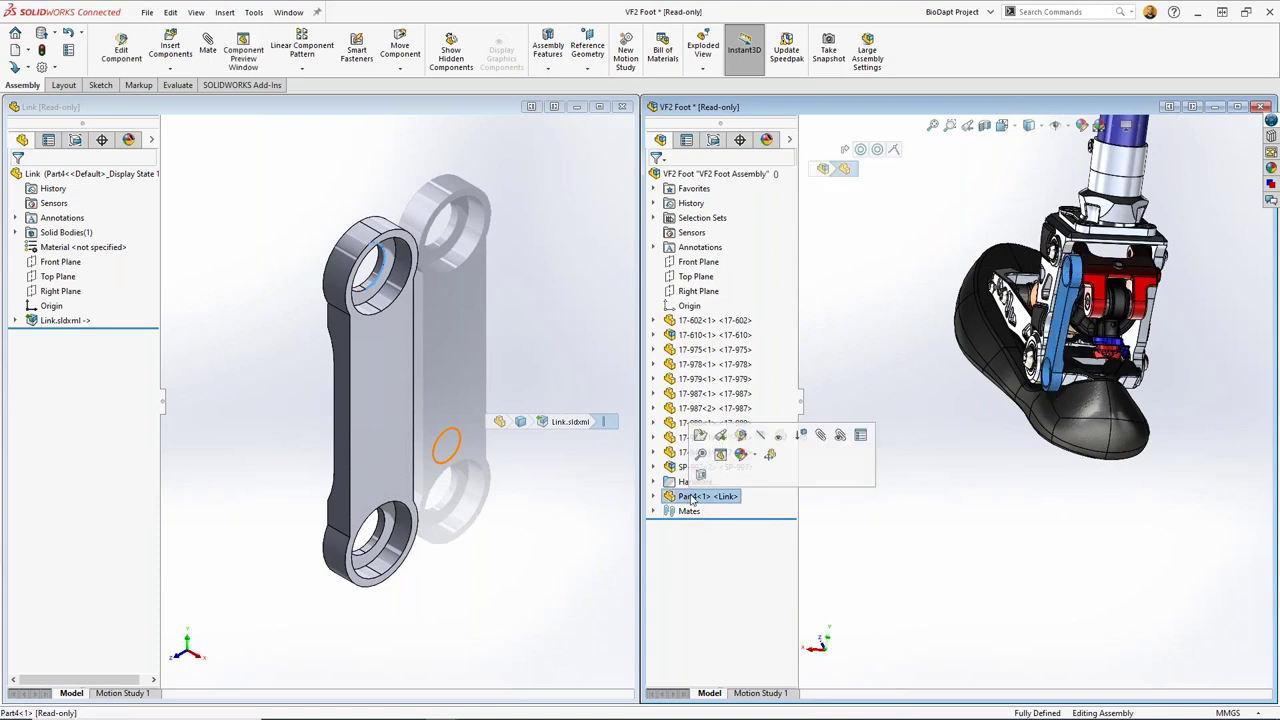
left_click(697, 292)
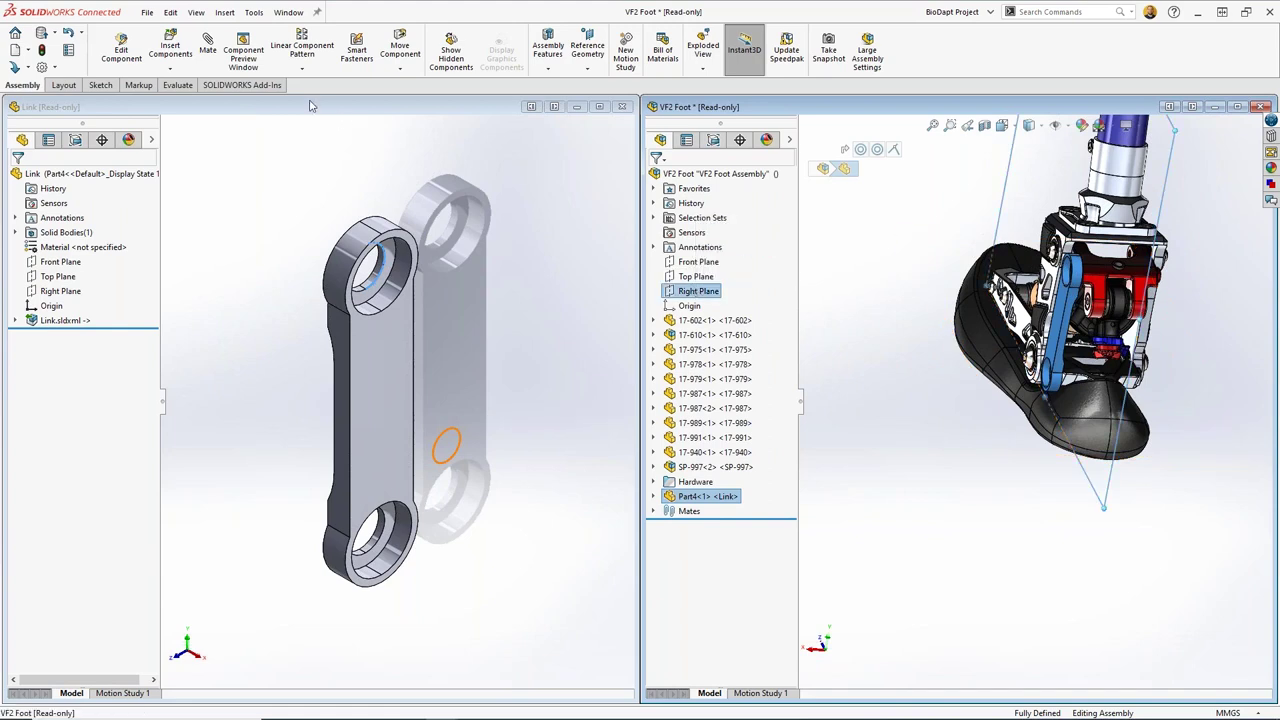
left_click(301, 68)
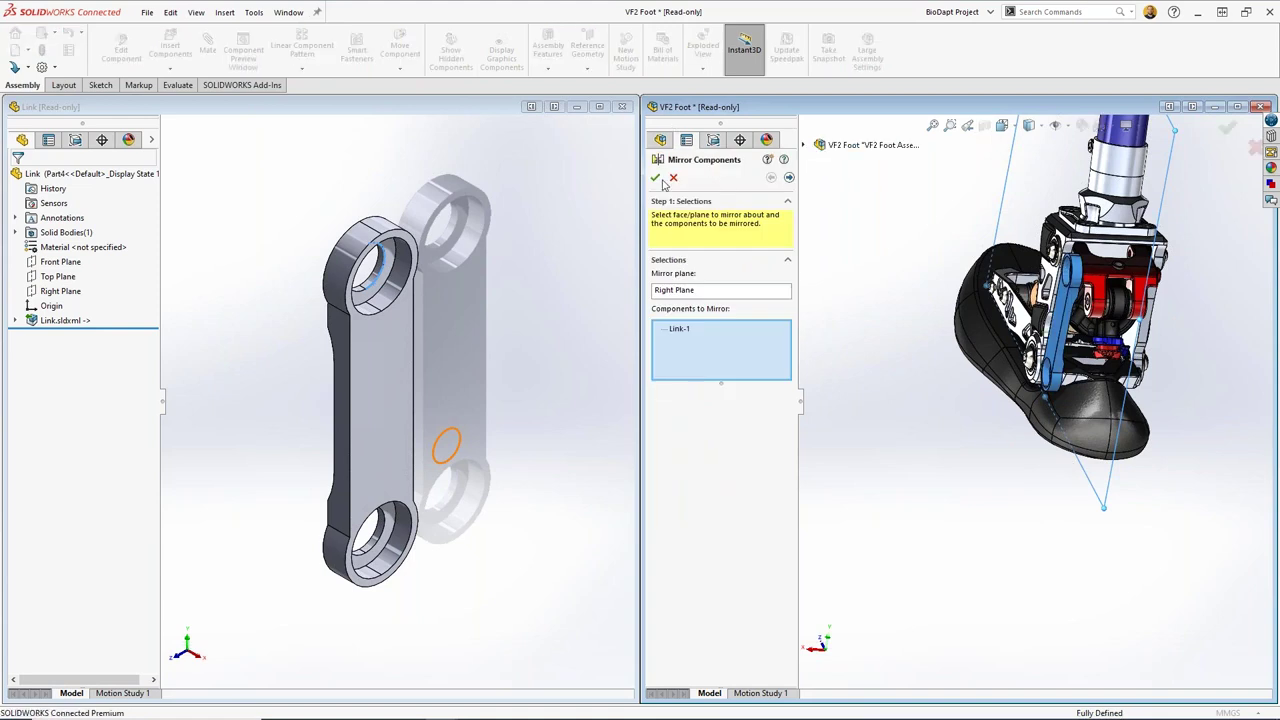
left_click(655, 177)
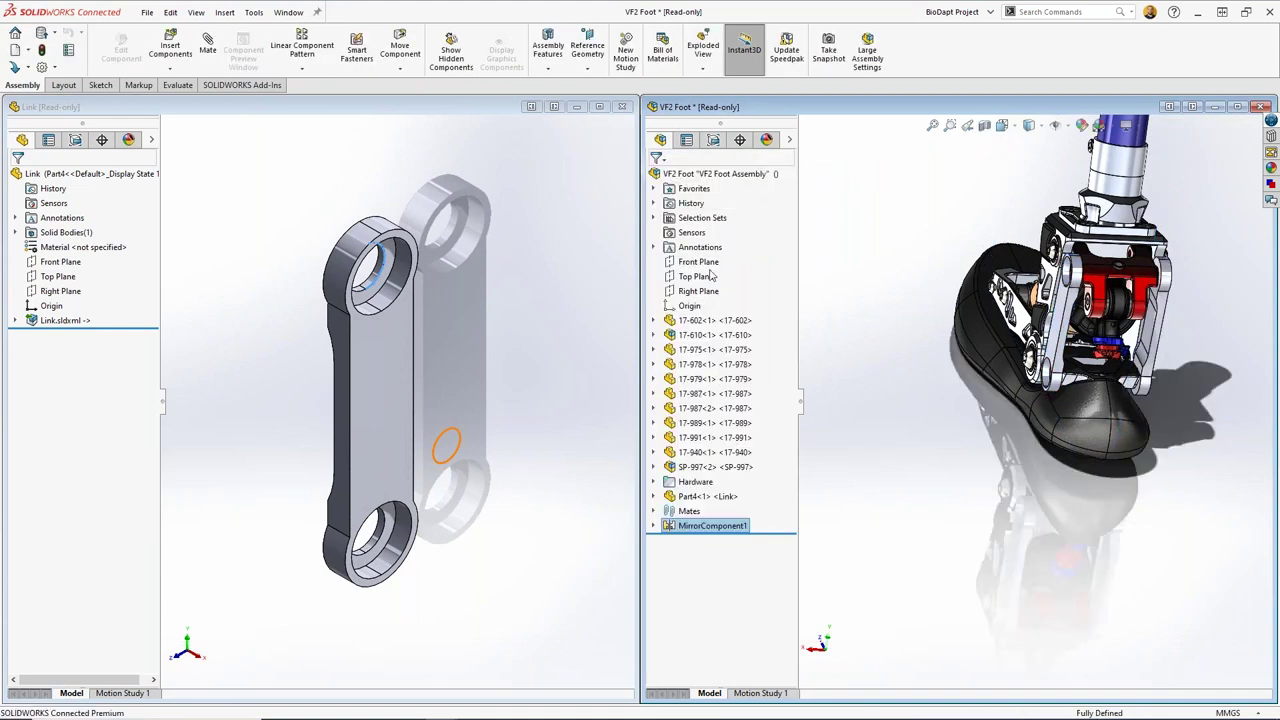
Step: Minimize the Link part window and maximize the VF2 Foot assembly window
left_click(577, 123)
left_click(576, 106)
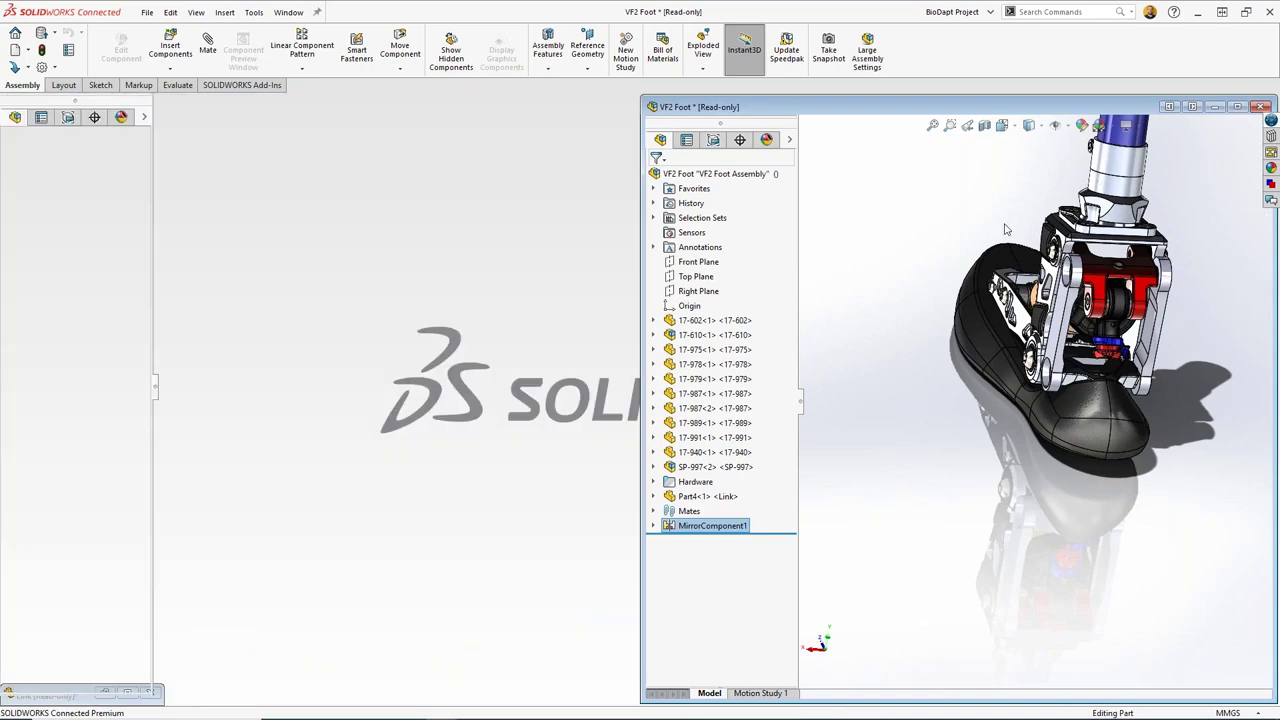
left_click(1237, 107)
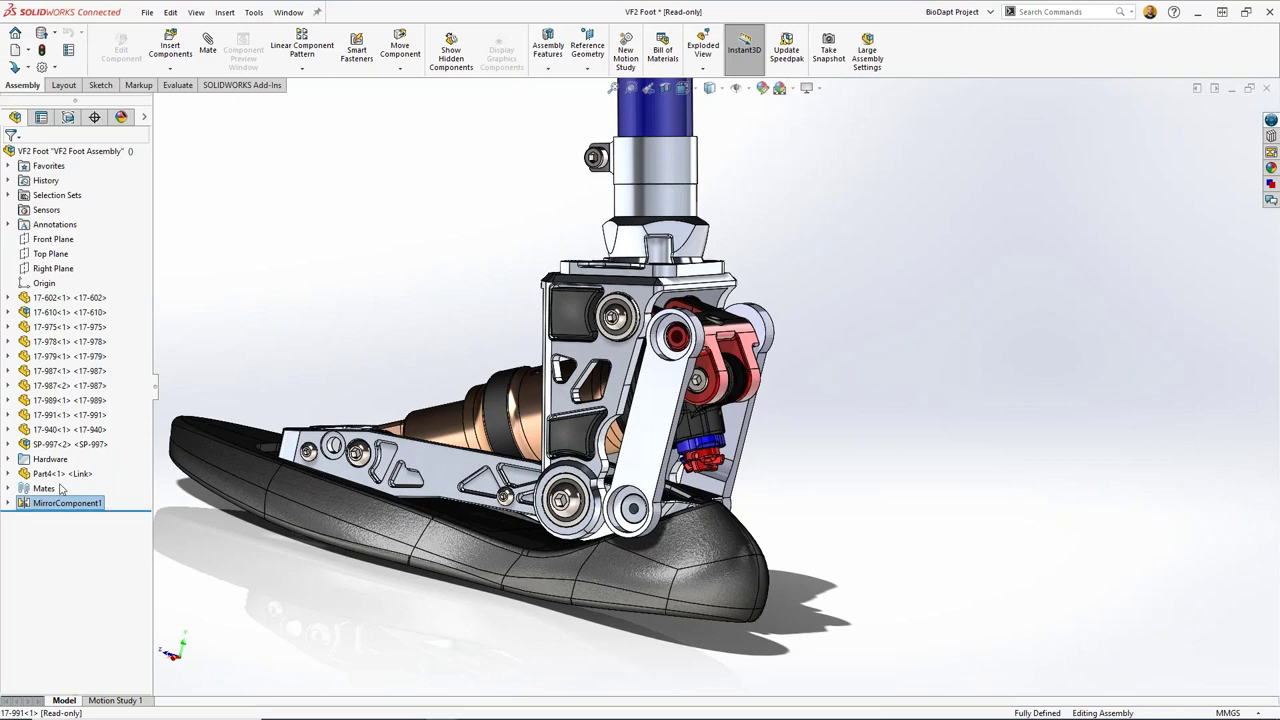
Step: Show all components in the Hardware folder of the VF2 Foot assembly
right_click(45, 458)
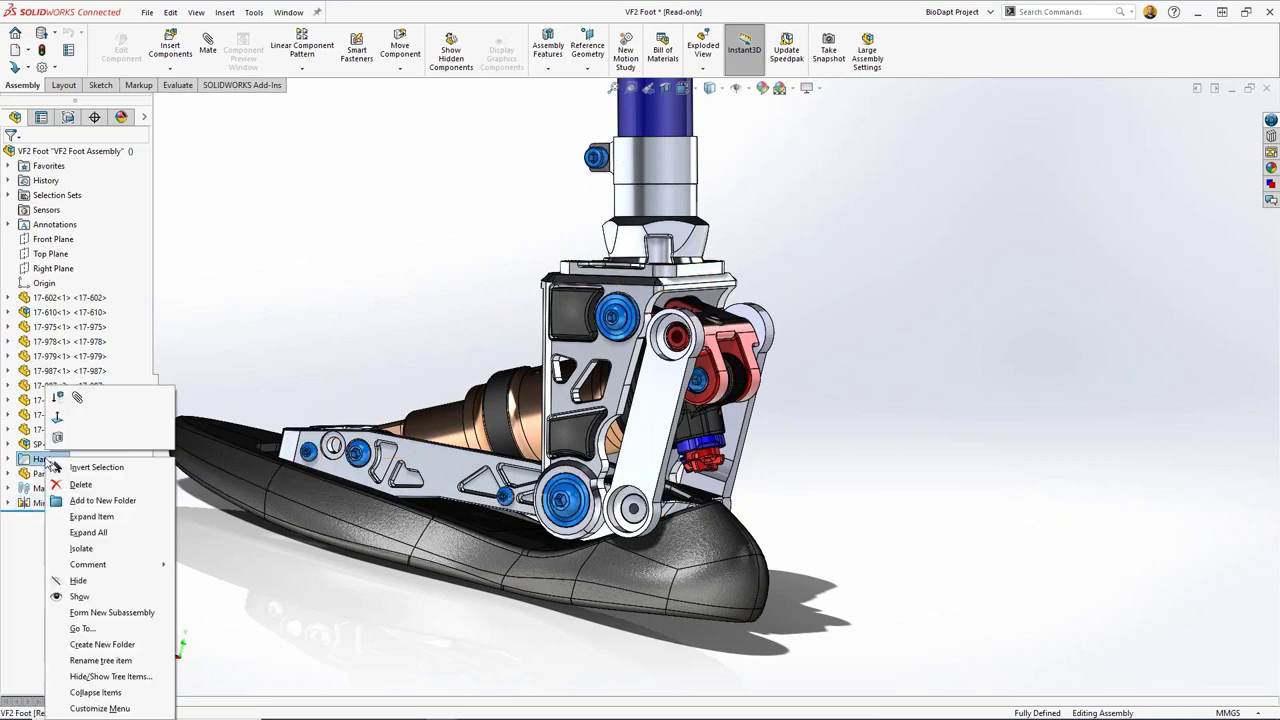
left_click(79, 596)
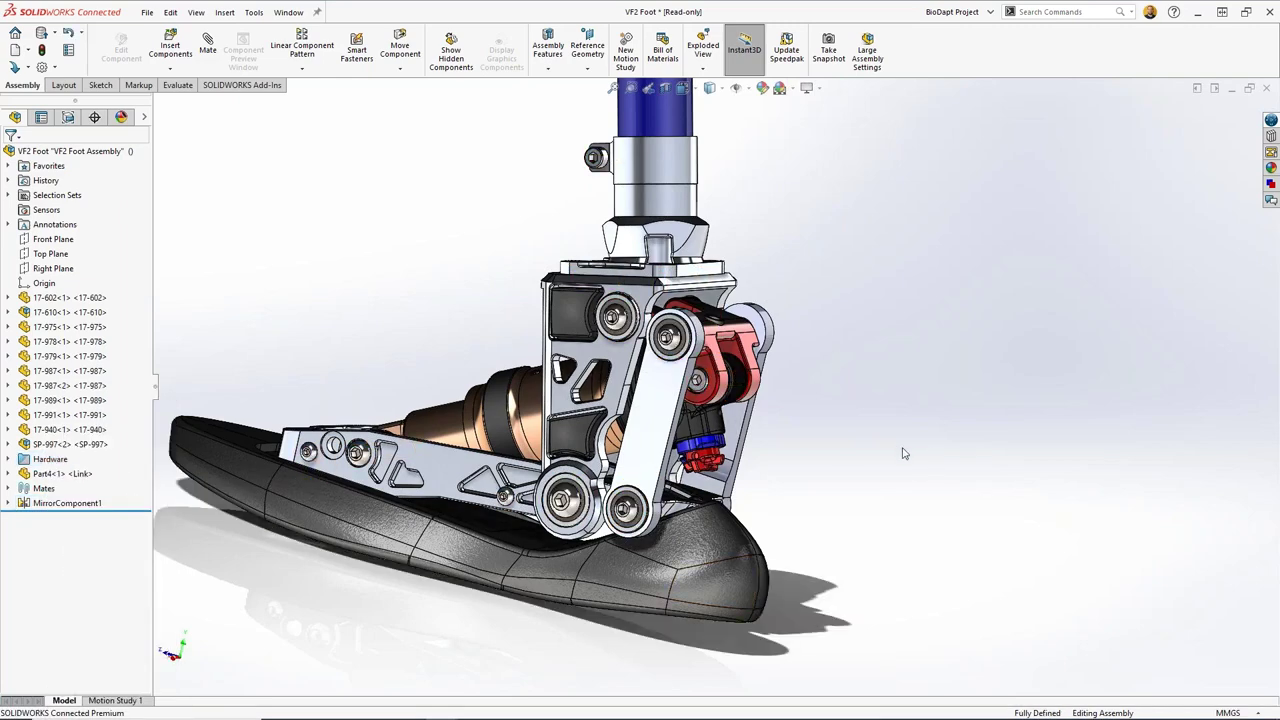
middle_click_drag(842, 506, 880, 506)
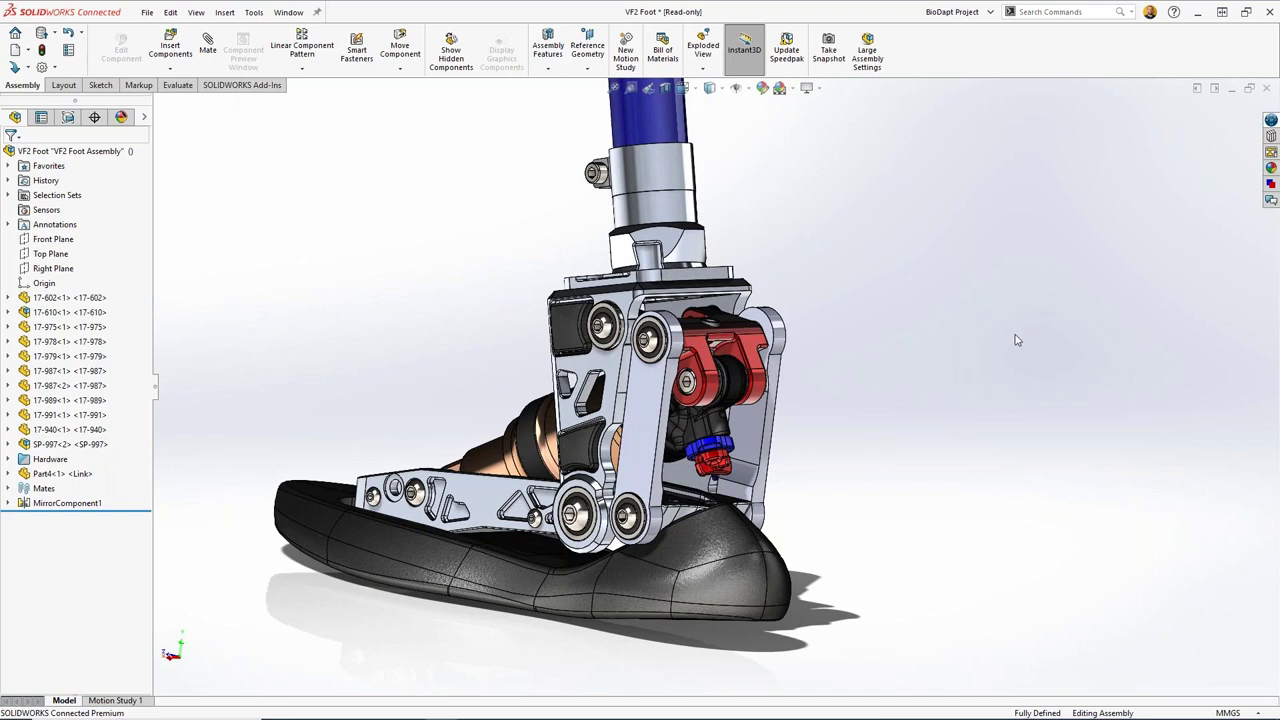
Step: Save the VF2 Foot assembly to 3DEXPERIENCE, reserving the unreserved files first and releasing the reservation after the save
key("ctrl+s")
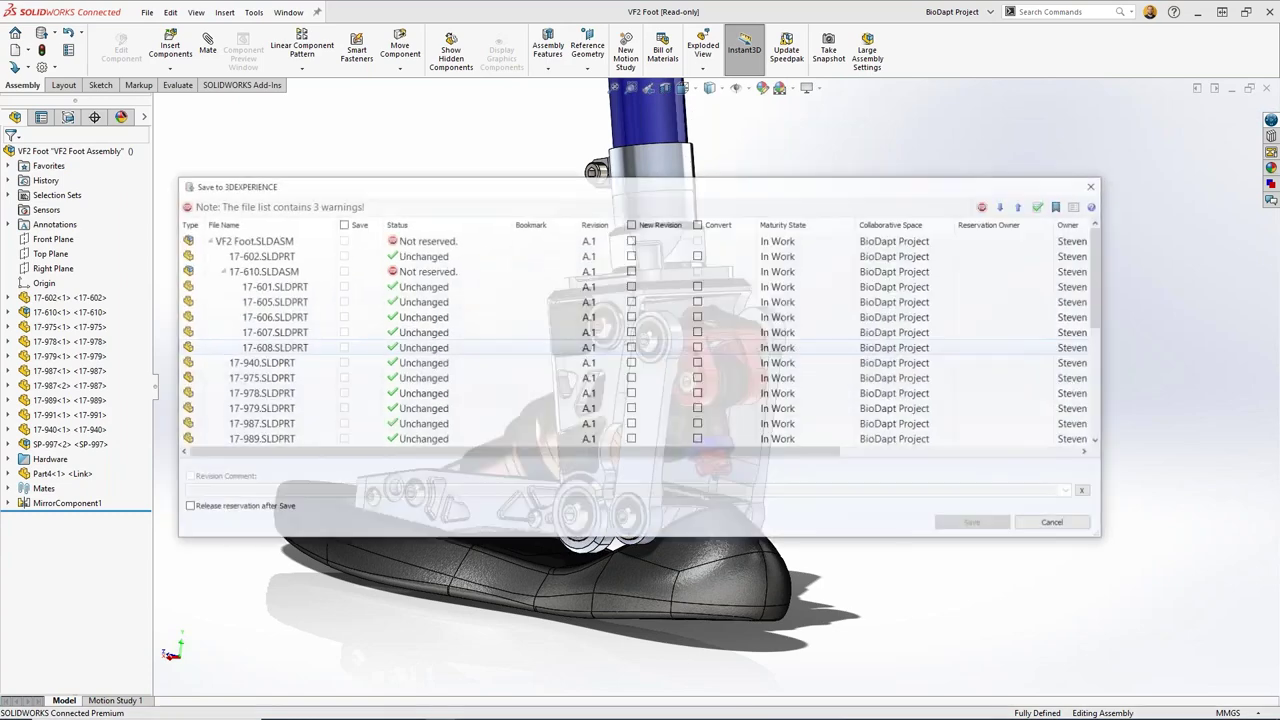
left_click(1041, 205)
left_click(1057, 226)
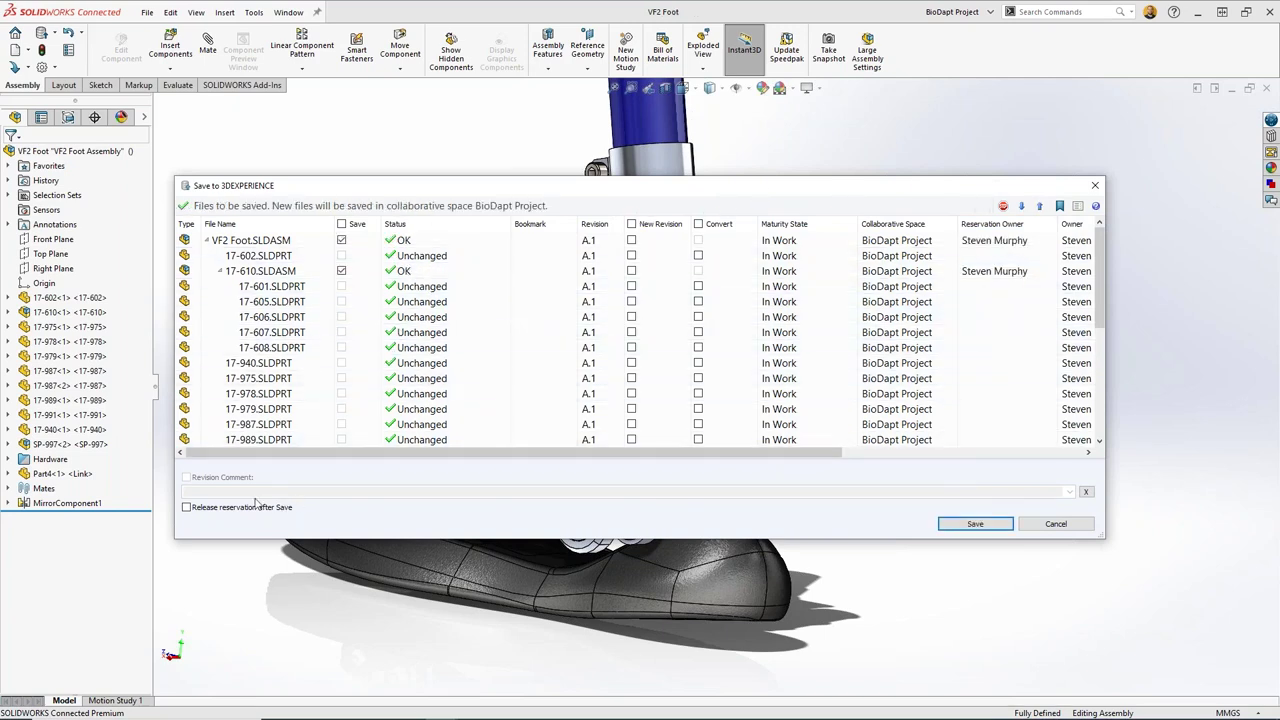
left_click(187, 508)
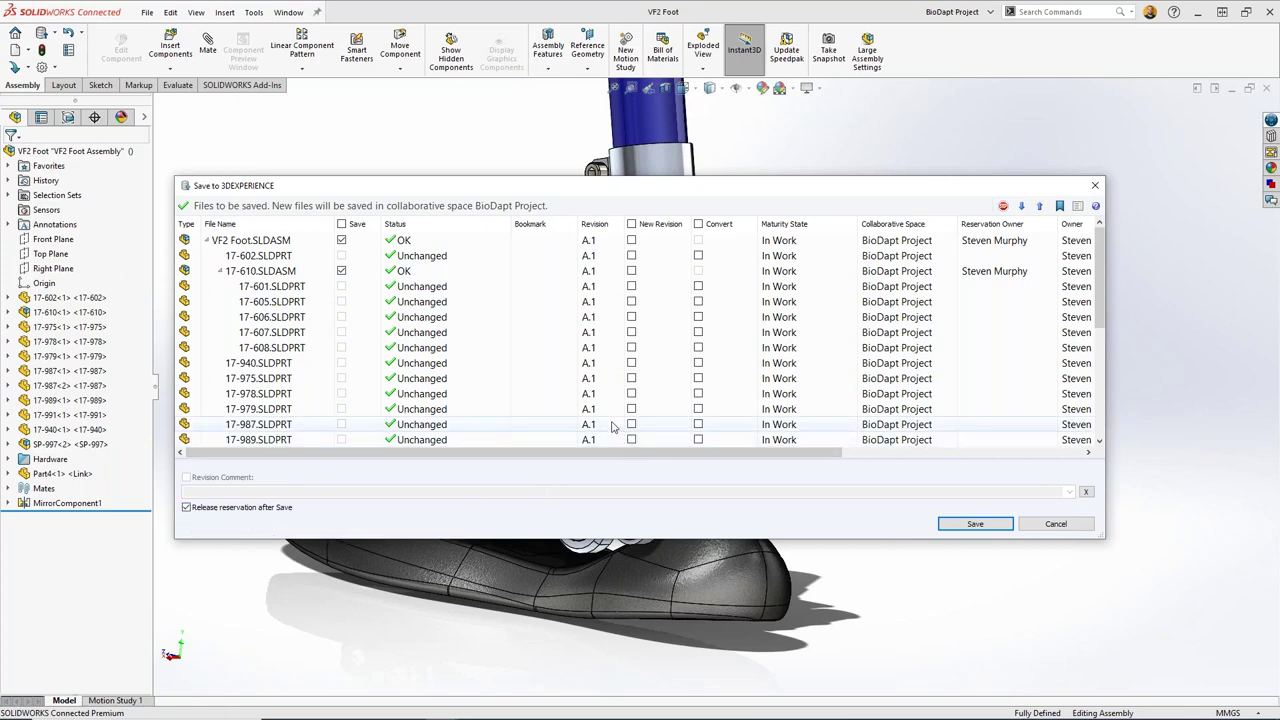
left_click(975, 524)
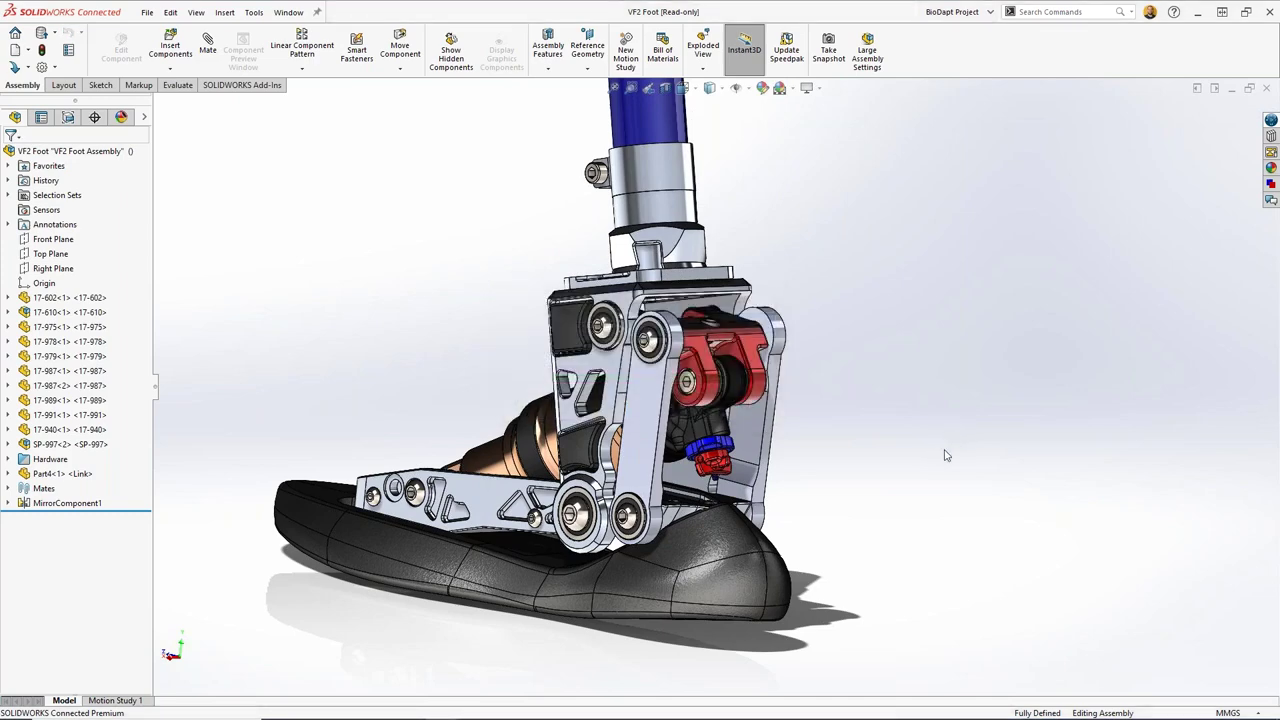
Step: Reopen the 3DEXPERIENCE pane, leave Collaborative Tasks for MySession, and widen the pane to show more columns
mouse_move(946, 449)
middle_mouse_down()
mouse_move(938, 467)
mouse_move(934, 439)
middle_mouse_up()
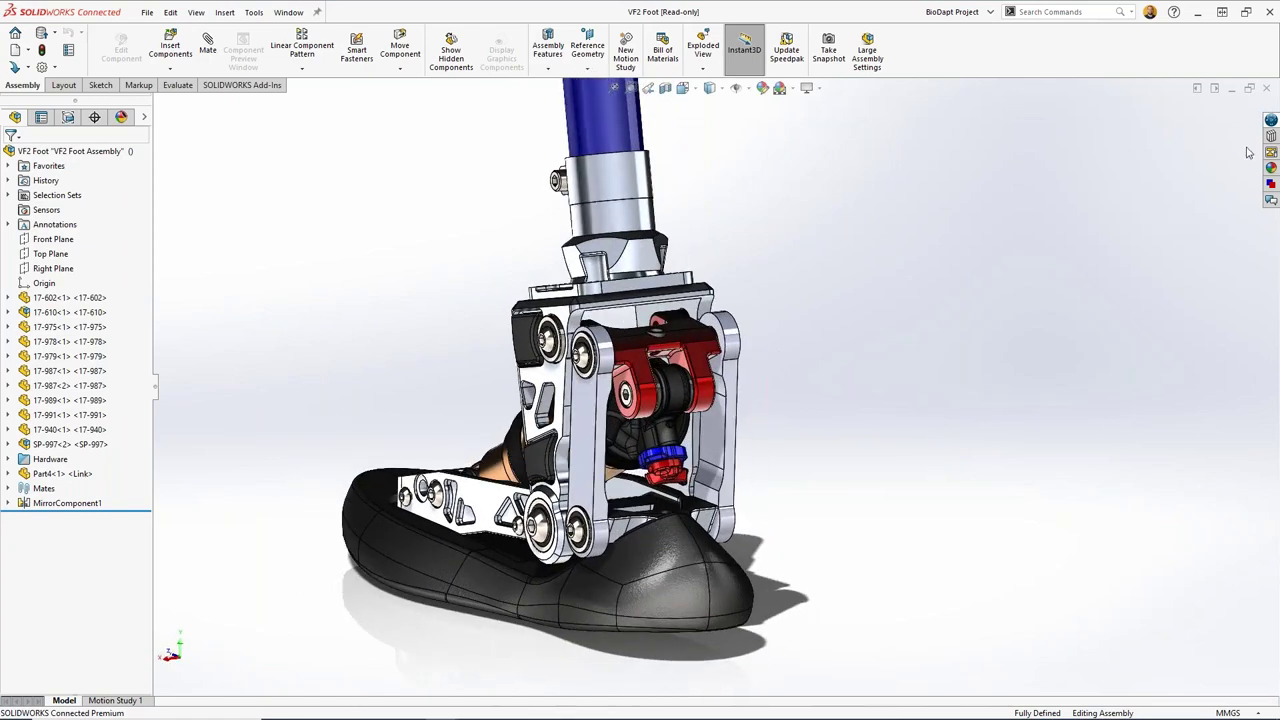
left_click(1270, 120)
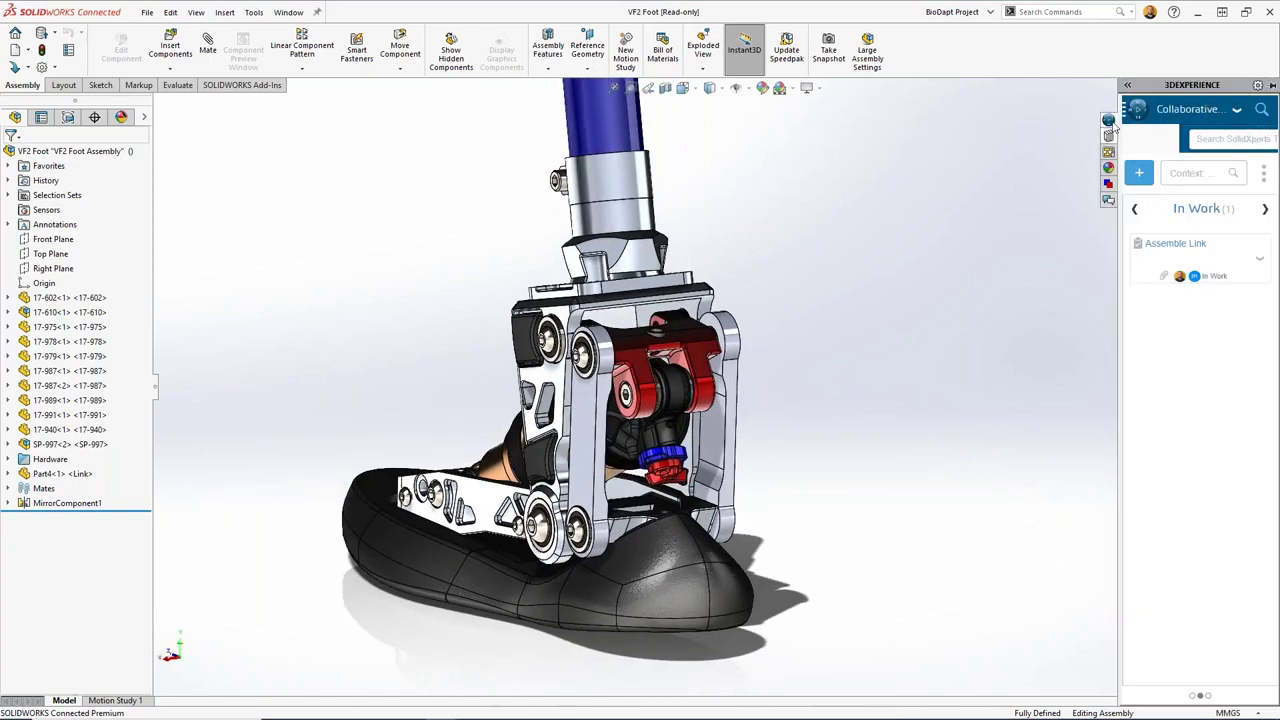
left_click(1127, 85)
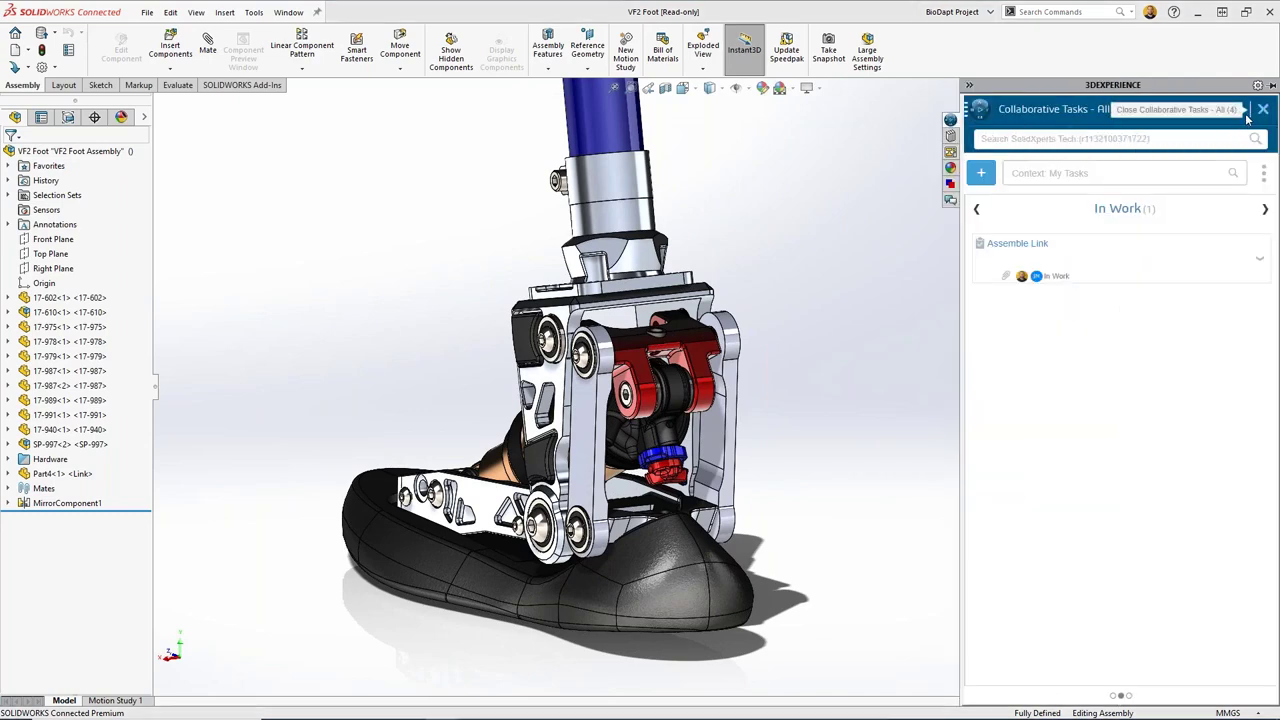
left_click(976, 208)
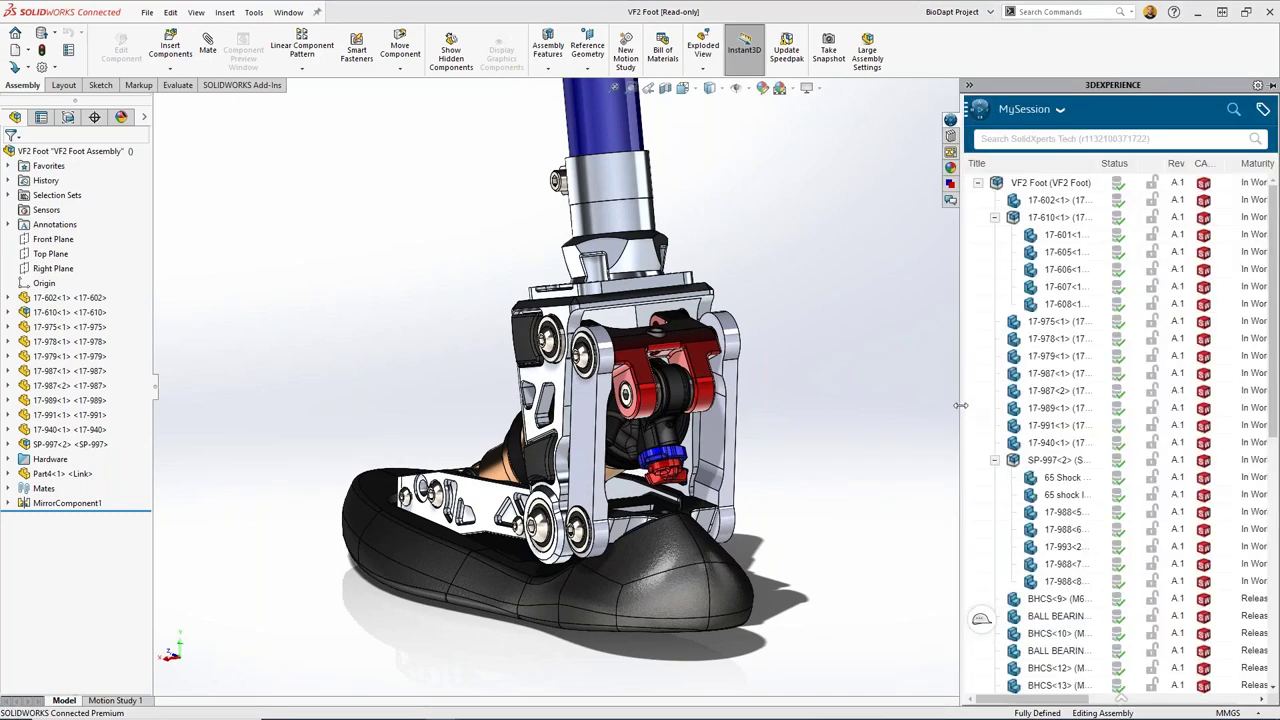
left_click_drag(960, 405, 778, 405)
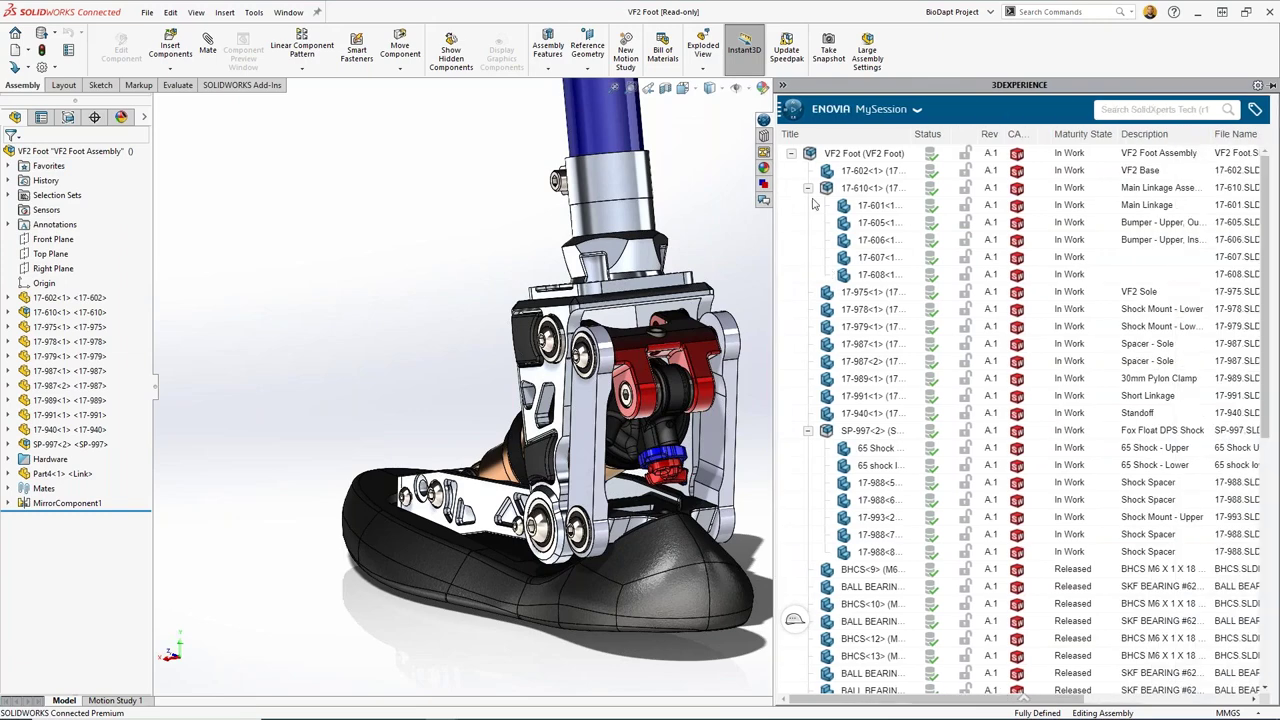
Step: Review the VF2 Foot components in MySession, collapsing the 17-610 subassembly, down to the two Link instances at the end
left_click(808, 188)
scroll(810, 284, "down", 8)
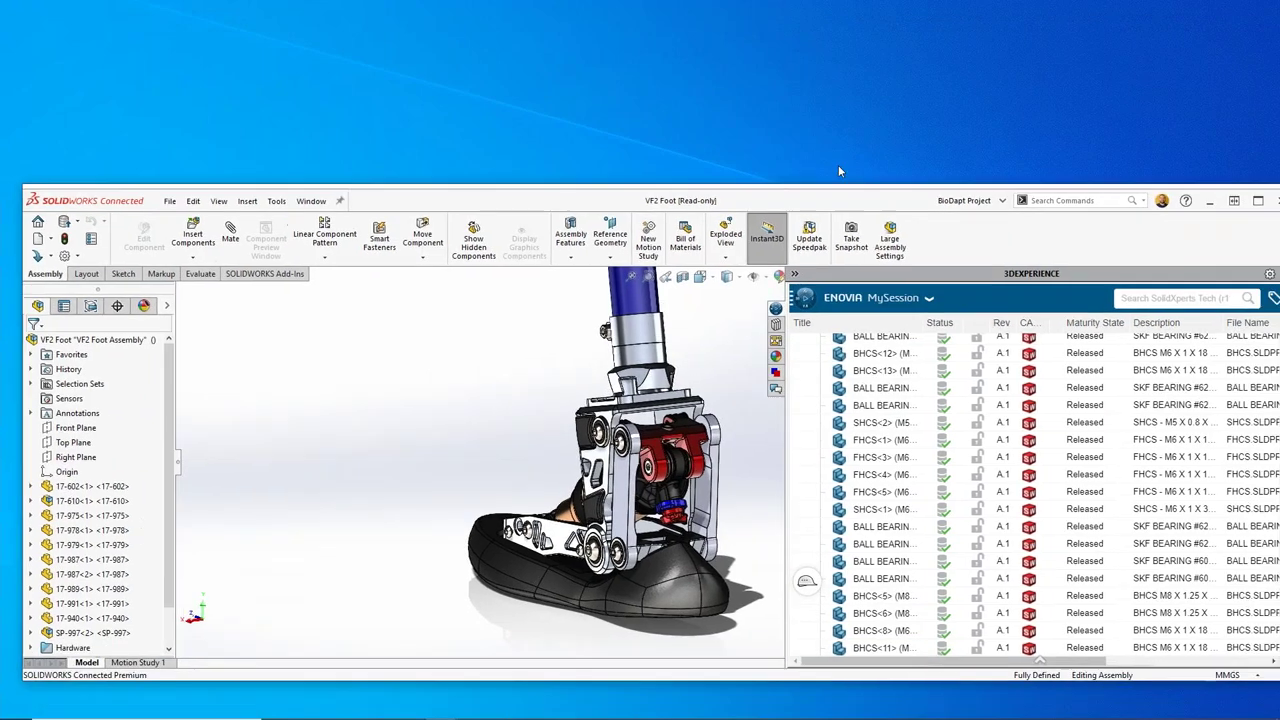
scroll(1058, 611, "down", 5)
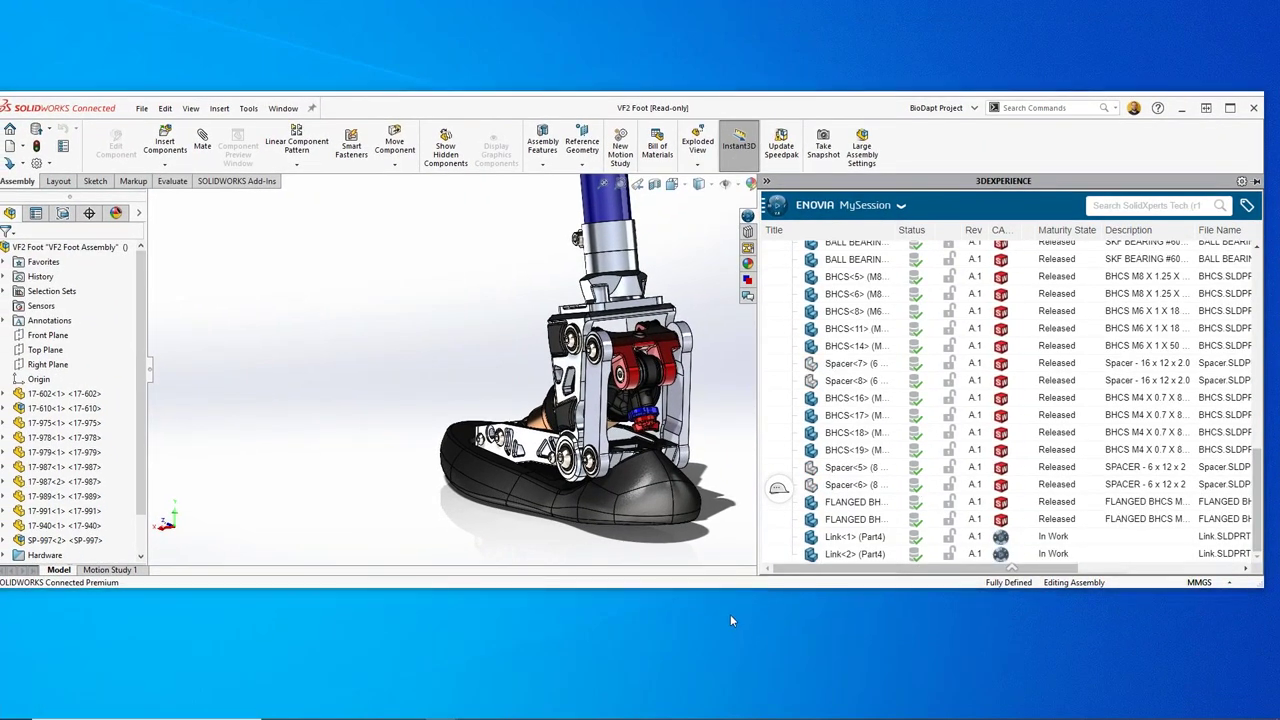
Step: Switch to the 3DDashboard browser window, show its Design dashboard, and move and heighten the window beside the MySession list
key("alt+Tab")
left_click(707, 373)
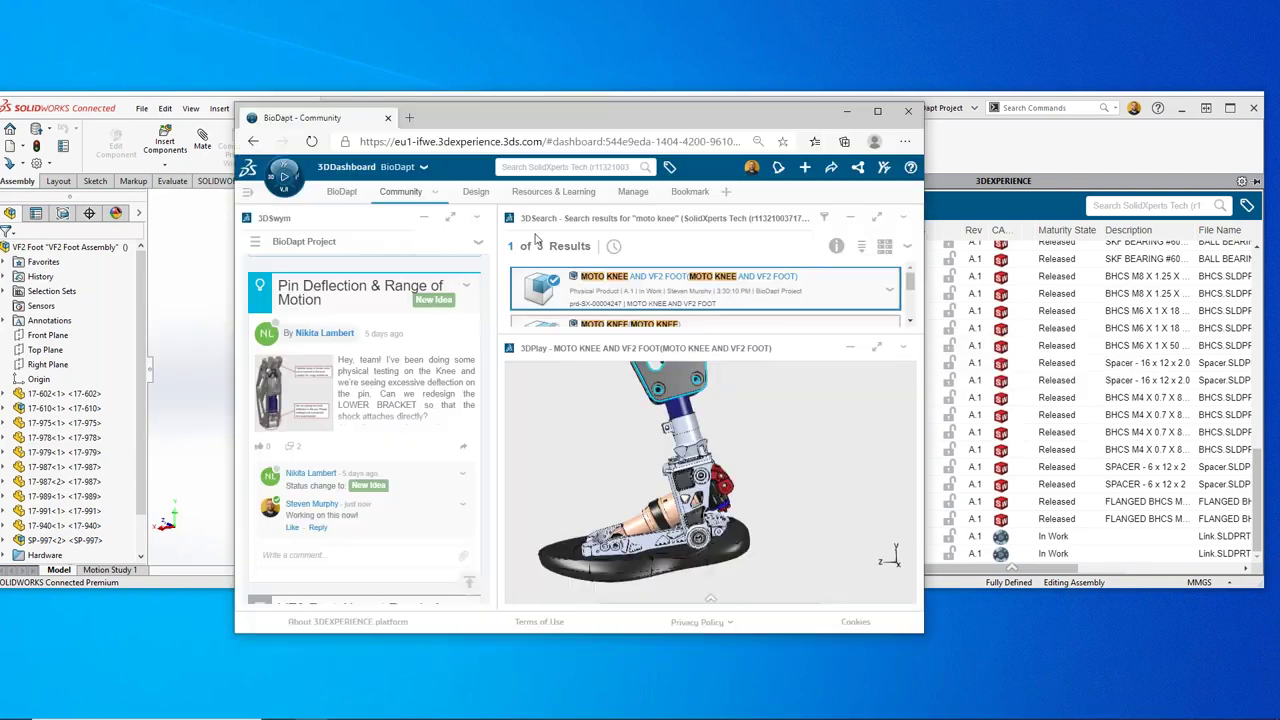
left_click(476, 191)
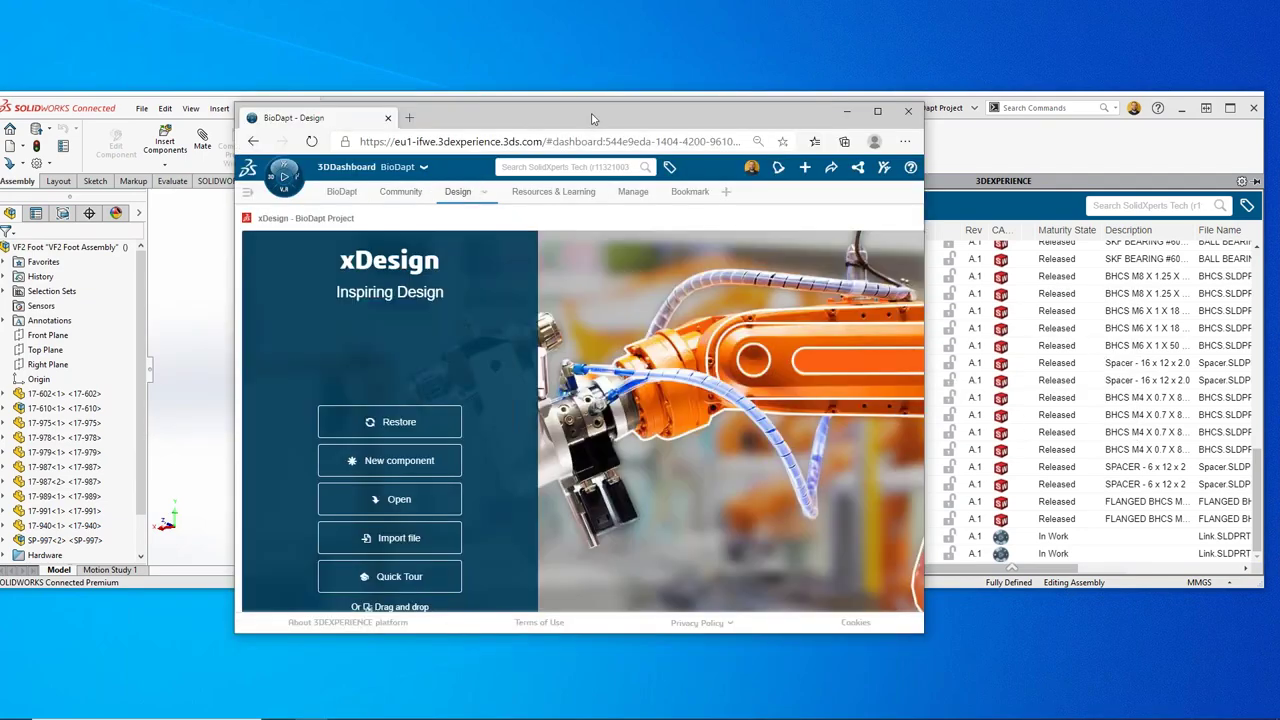
left_click_drag(592, 117, 480, 24)
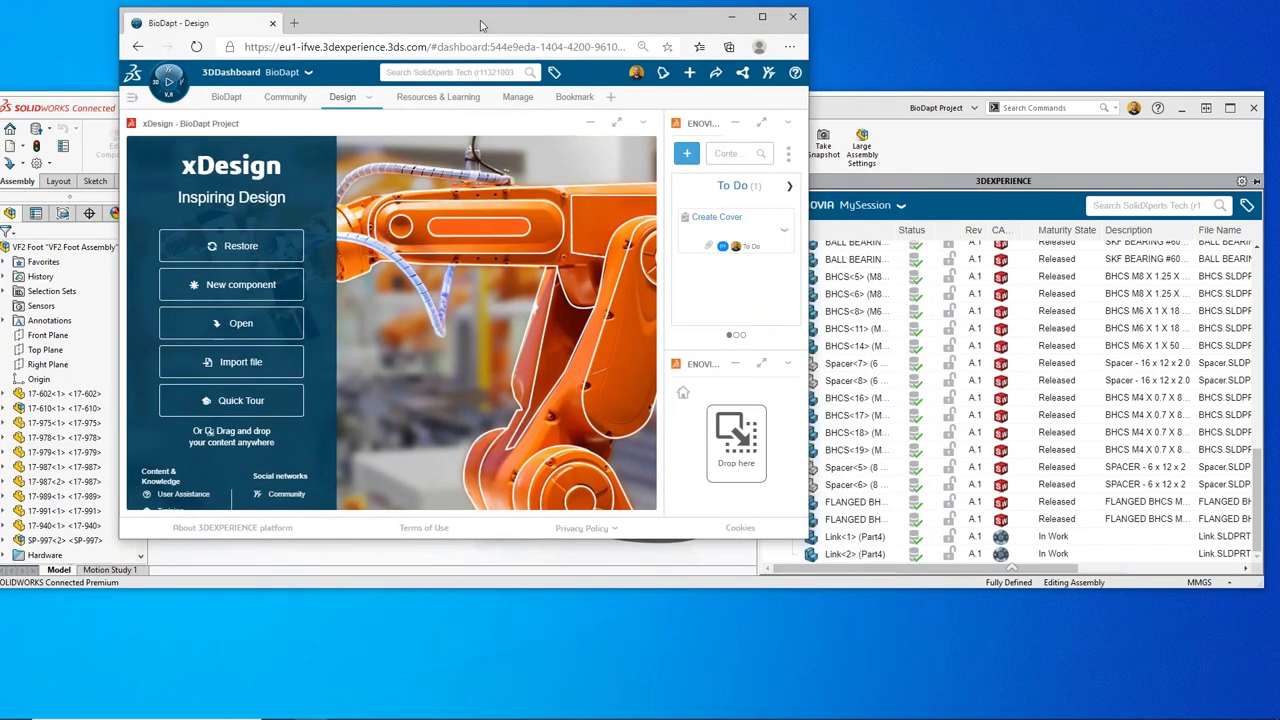
left_click_drag(699, 539, 706, 719)
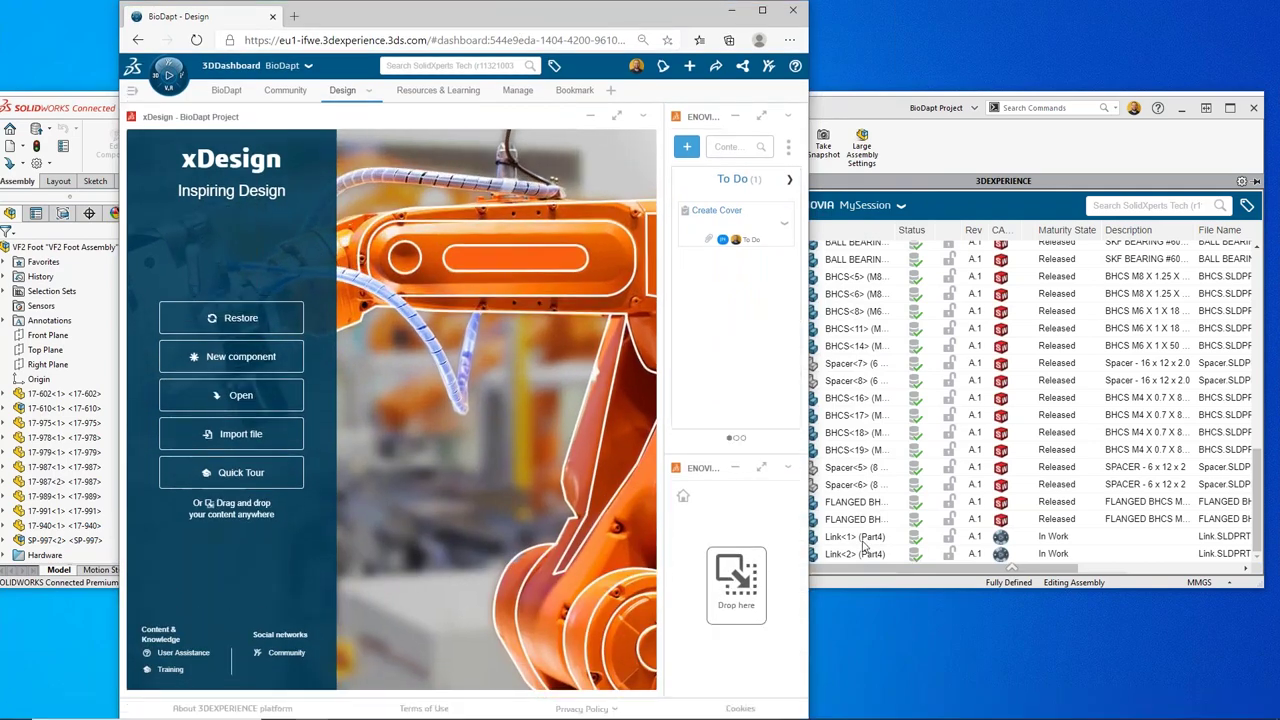
Step: Load the Link part from MySession into xDesign and into the dashboard's ENOVIA Relations widget
left_click(956, 584)
left_click(460, 652)
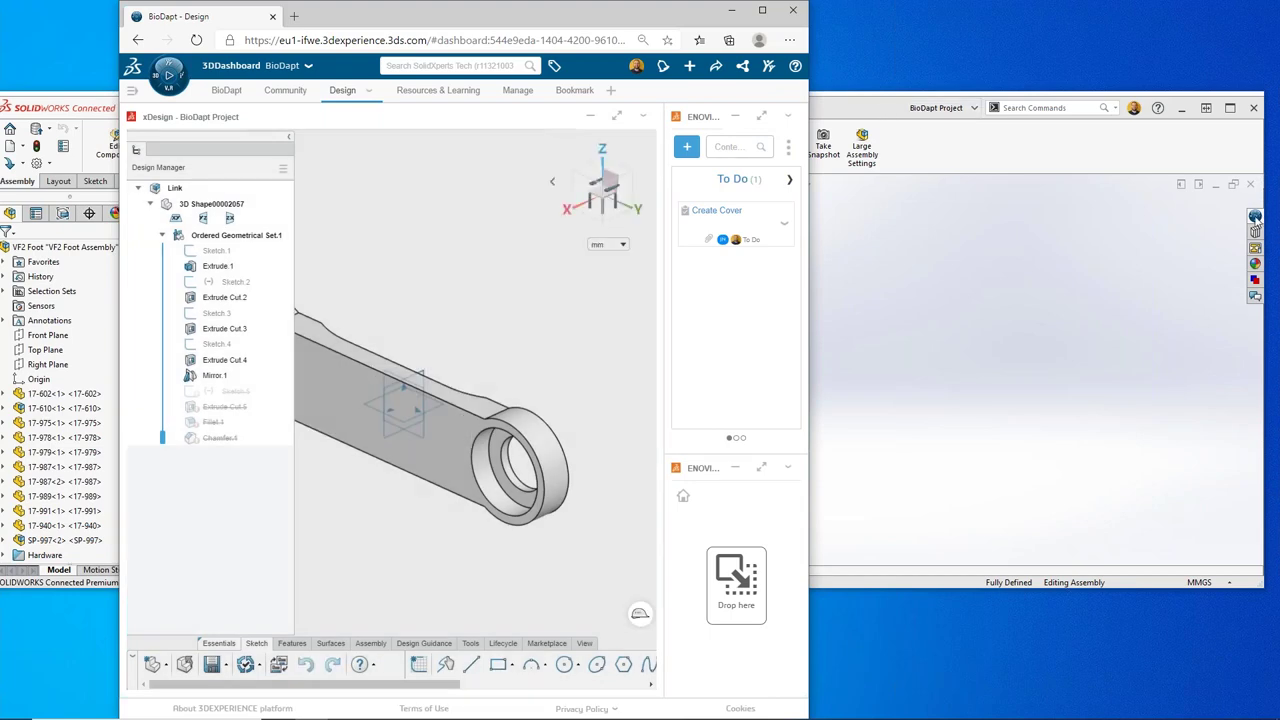
left_click(1256, 218)
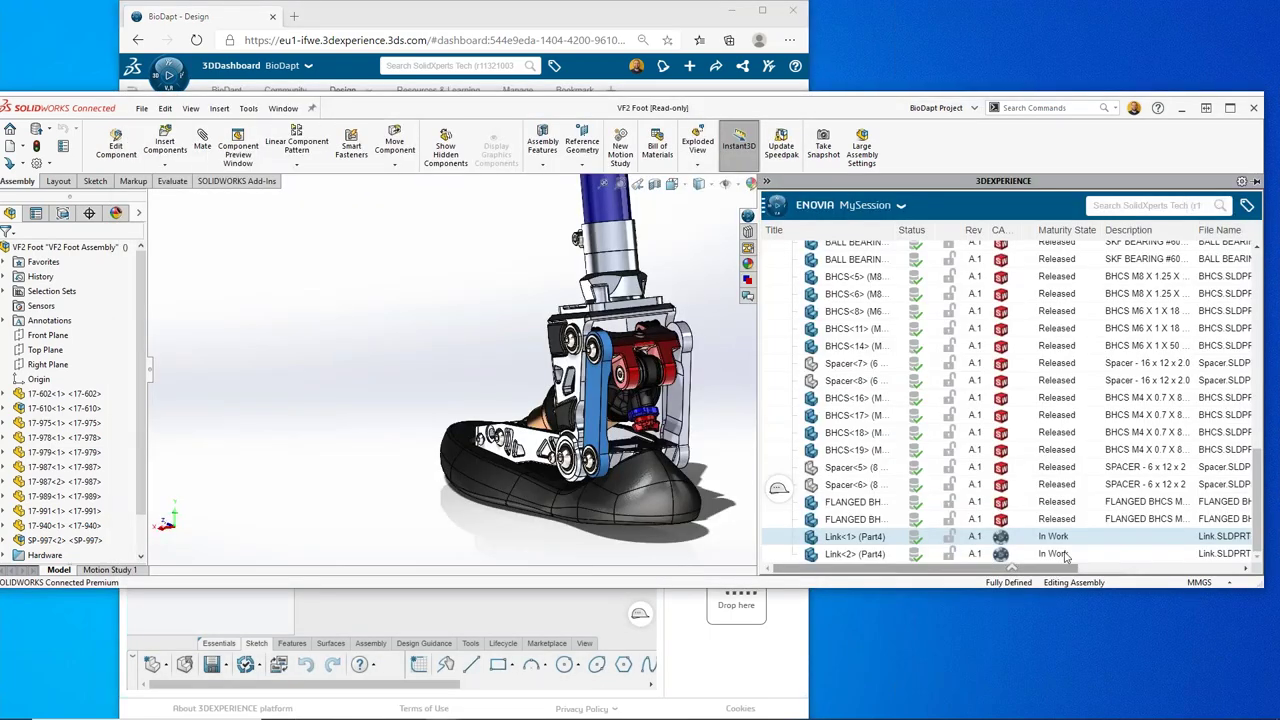
left_click_drag(1066, 557, 756, 620)
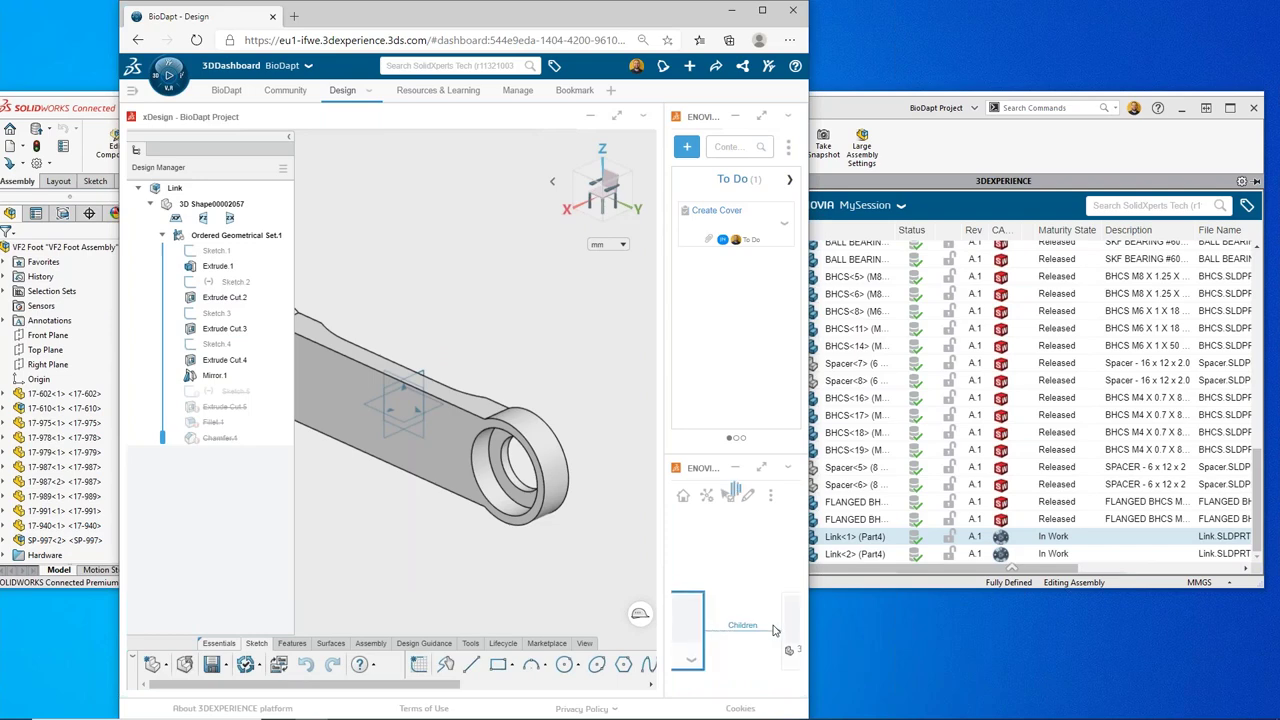
Step: Maximize the browser and the Relations widget, centre the Link graph in view, and refresh its relations
left_click(762, 12)
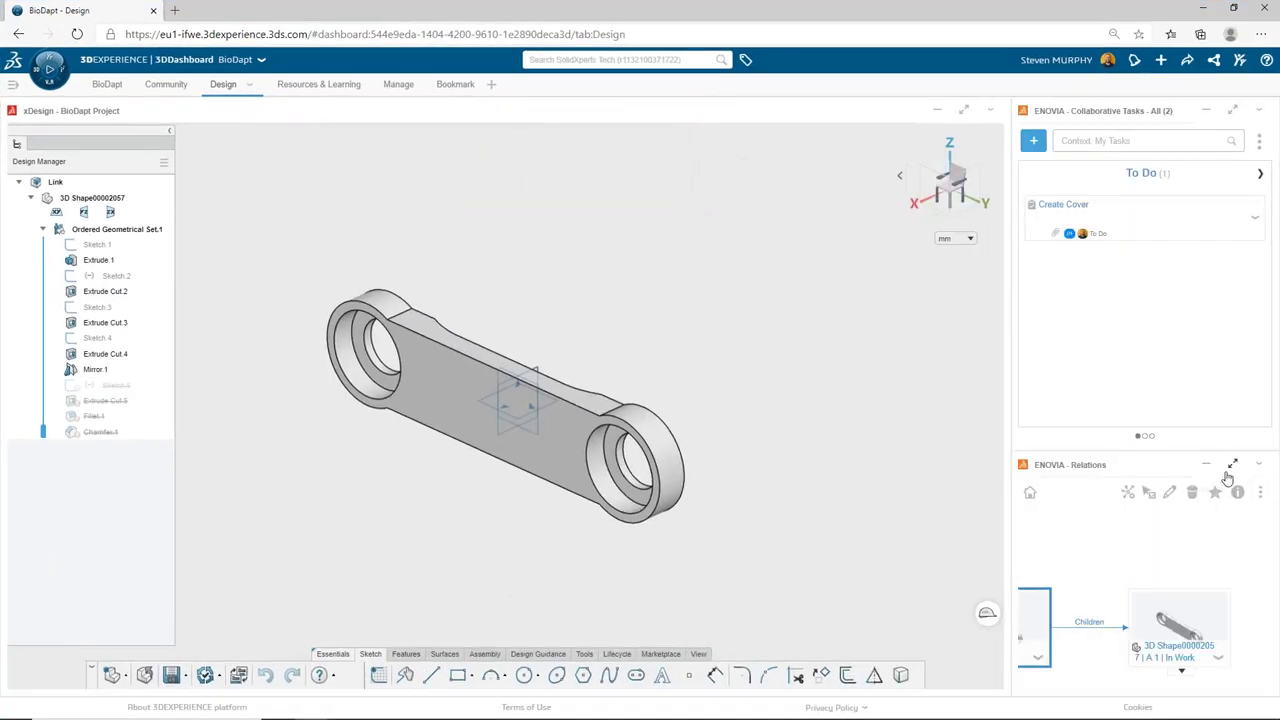
left_click(1228, 467)
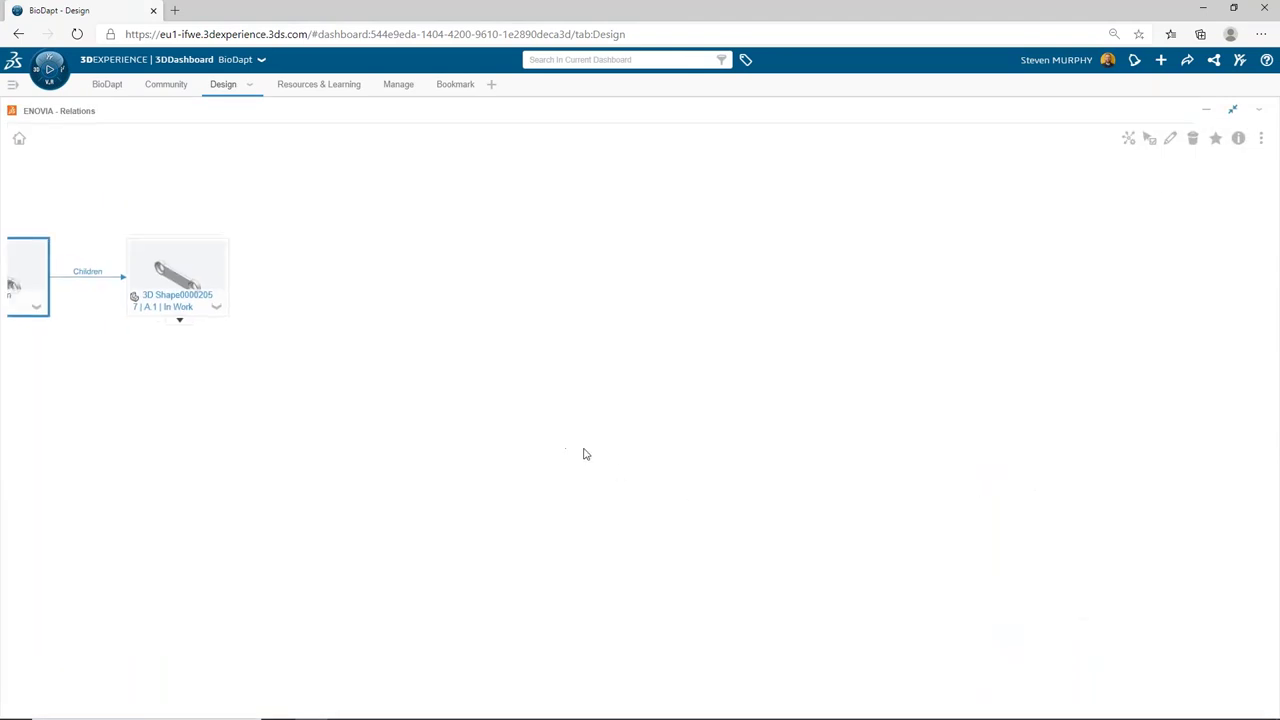
left_click_drag(586, 451, 1158, 493)
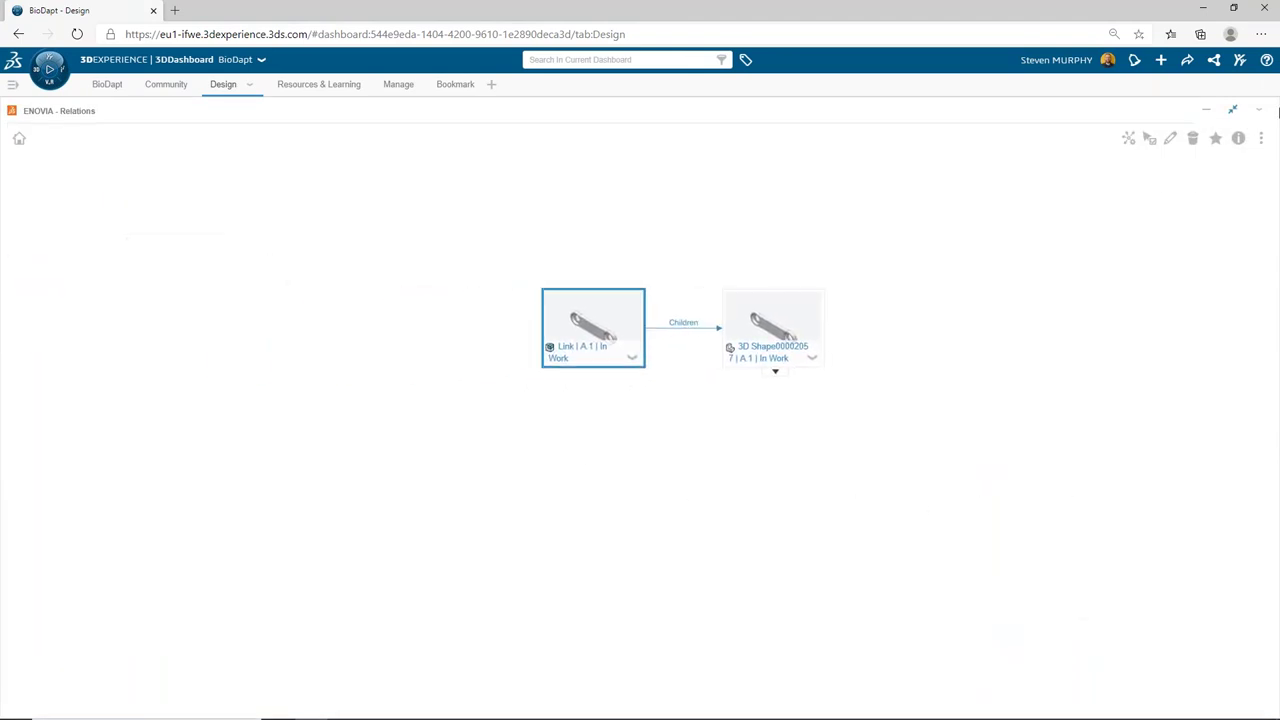
mouse_move(583, 333)
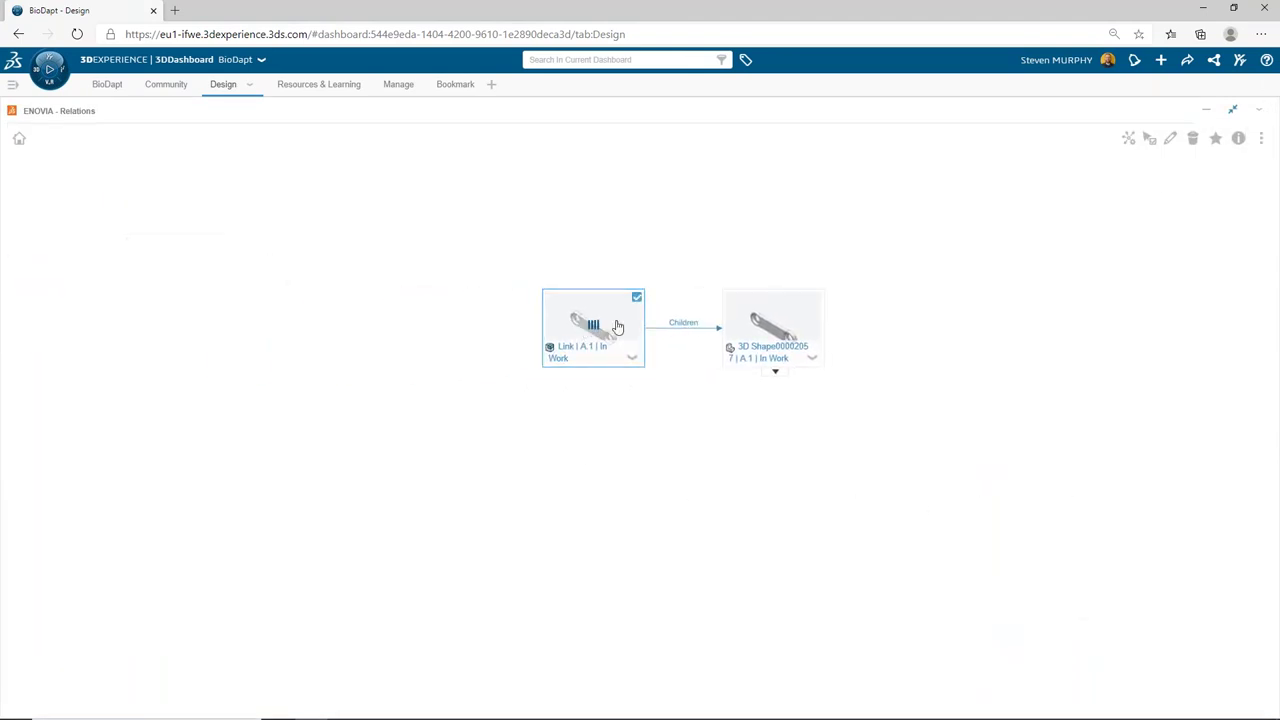
left_click(1262, 111)
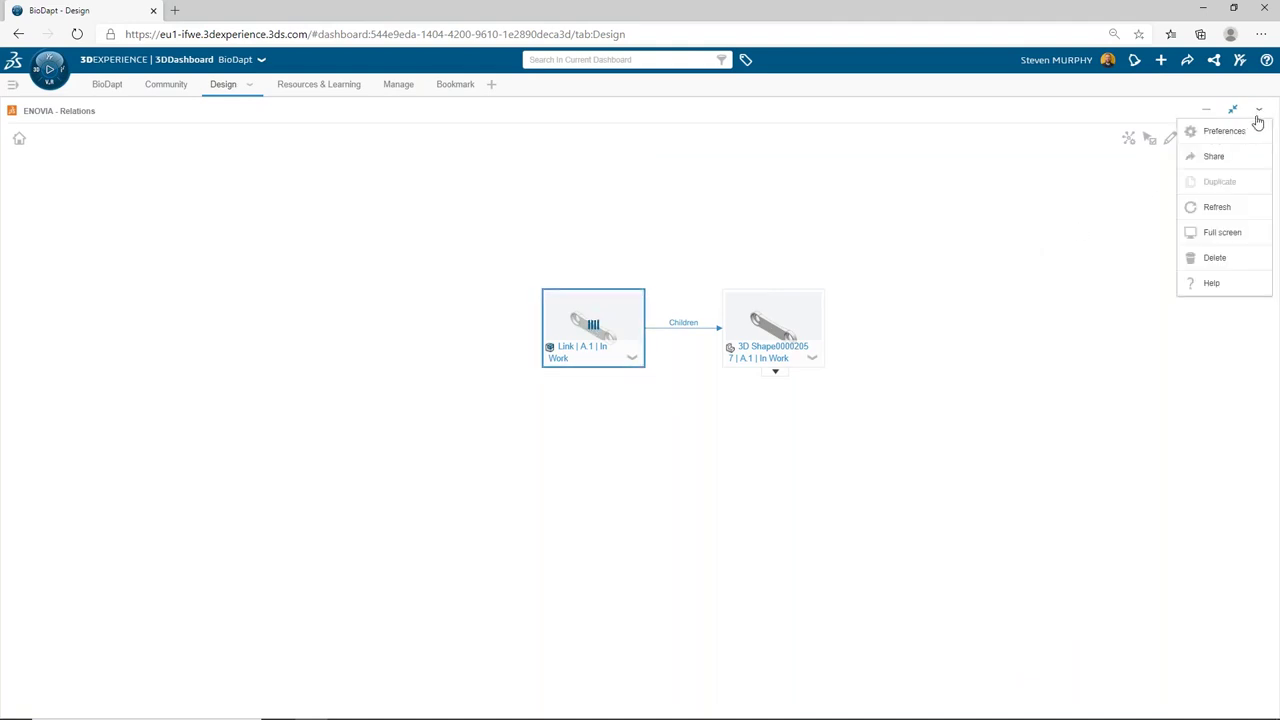
left_click(1217, 208)
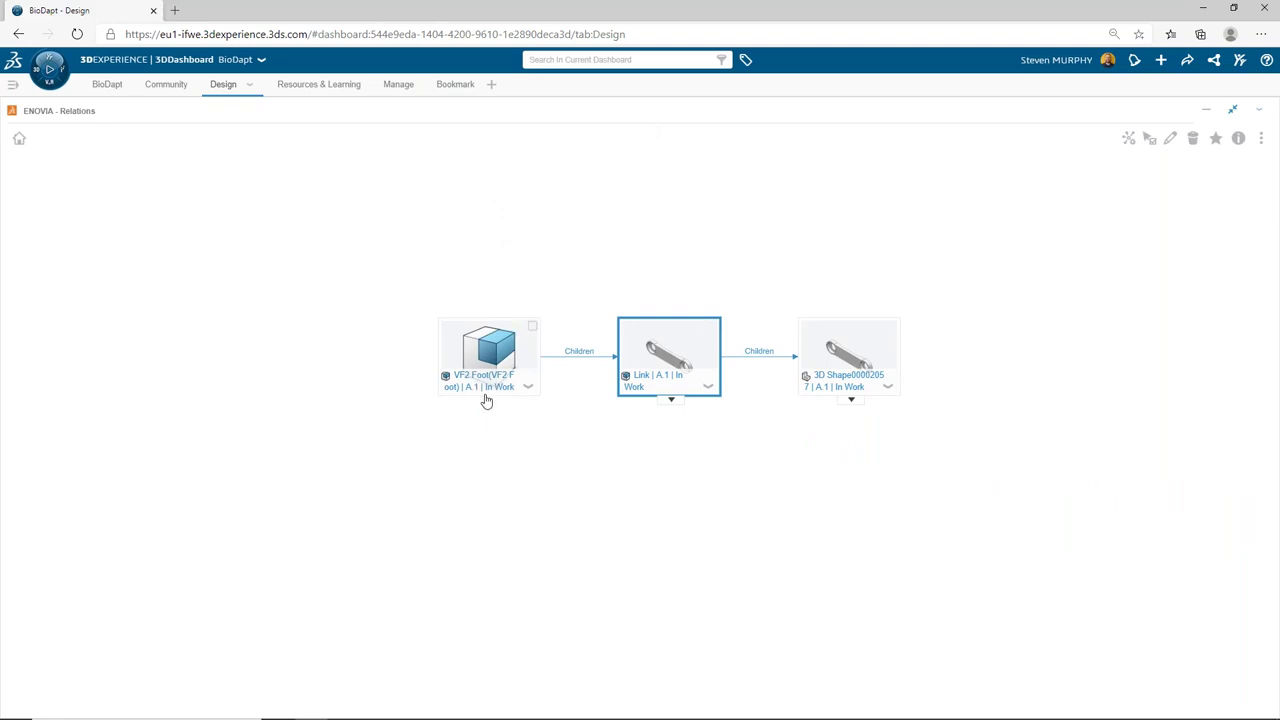
Step: Examine the Link's parent and child relations in the graph and restore the Relations widget to its normal size
left_click_drag(486, 400, 489, 414)
left_click_drag(684, 469, 800, 462)
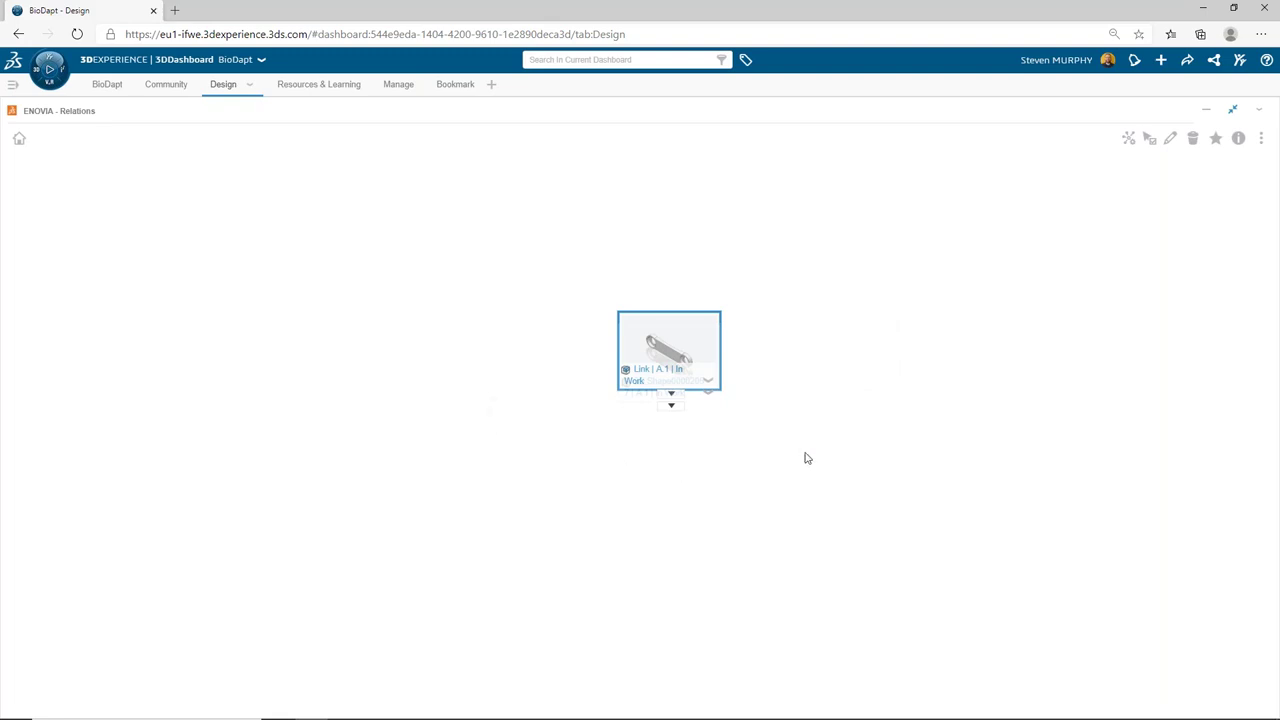
left_click(668, 432)
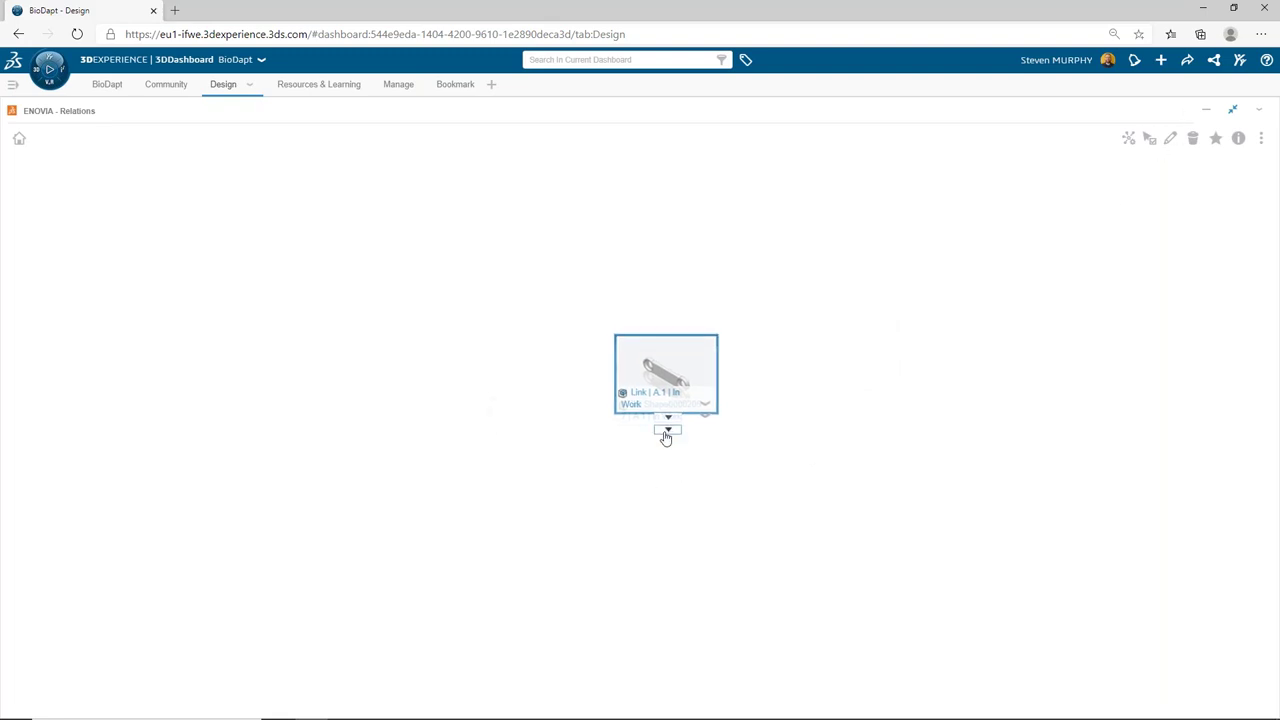
left_click(1232, 110)
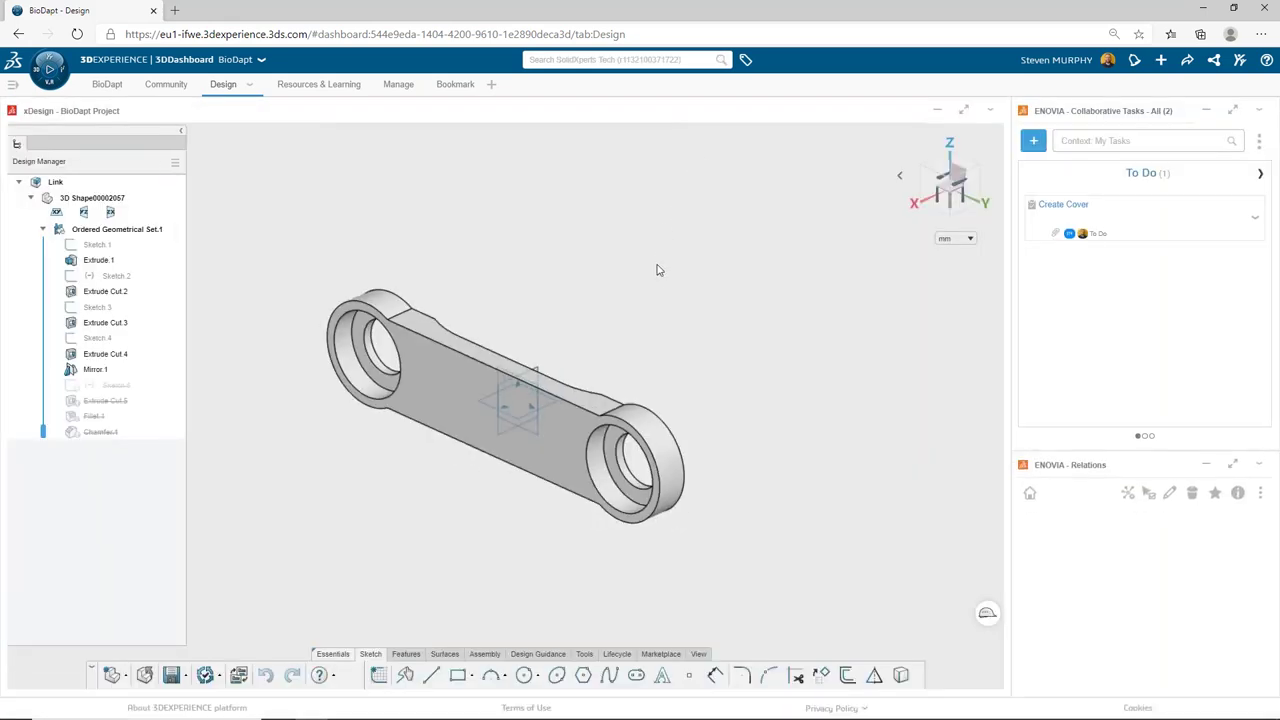
Step: Start a new sketch on the large flat face of the Link in xDesign
middle_click_drag(651, 385, 677, 354)
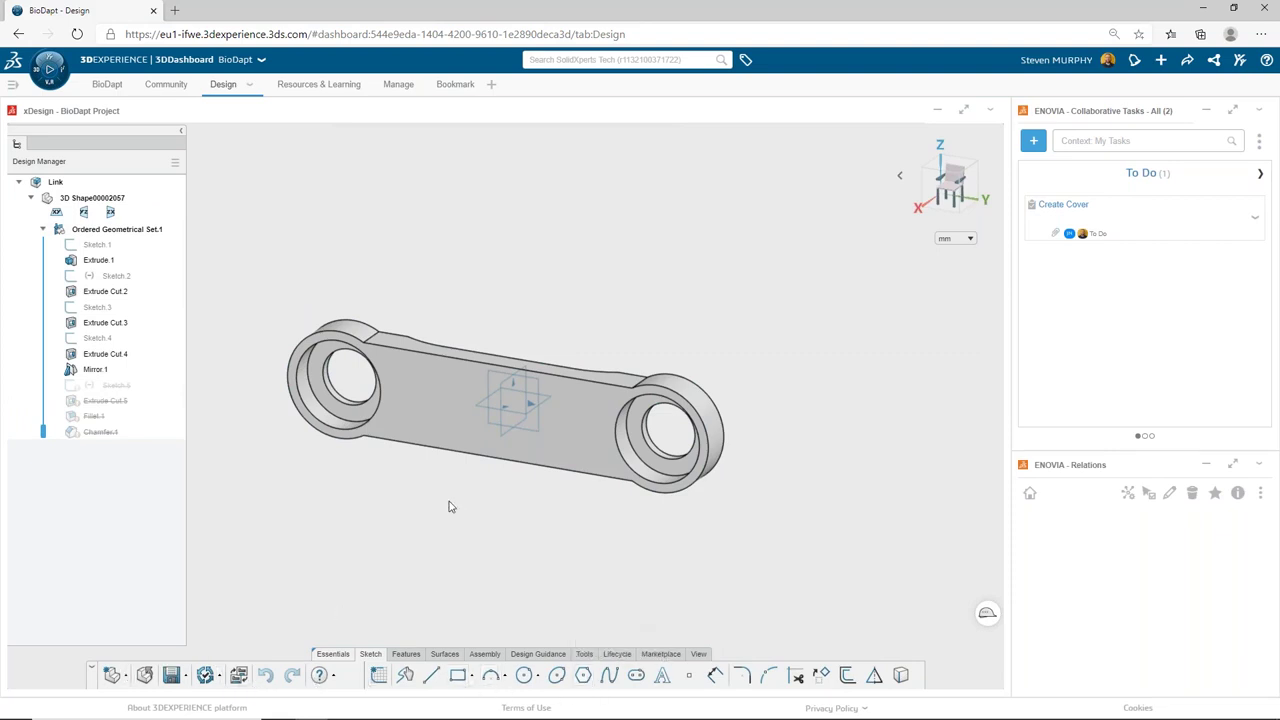
middle_click_drag(465, 510, 474, 485)
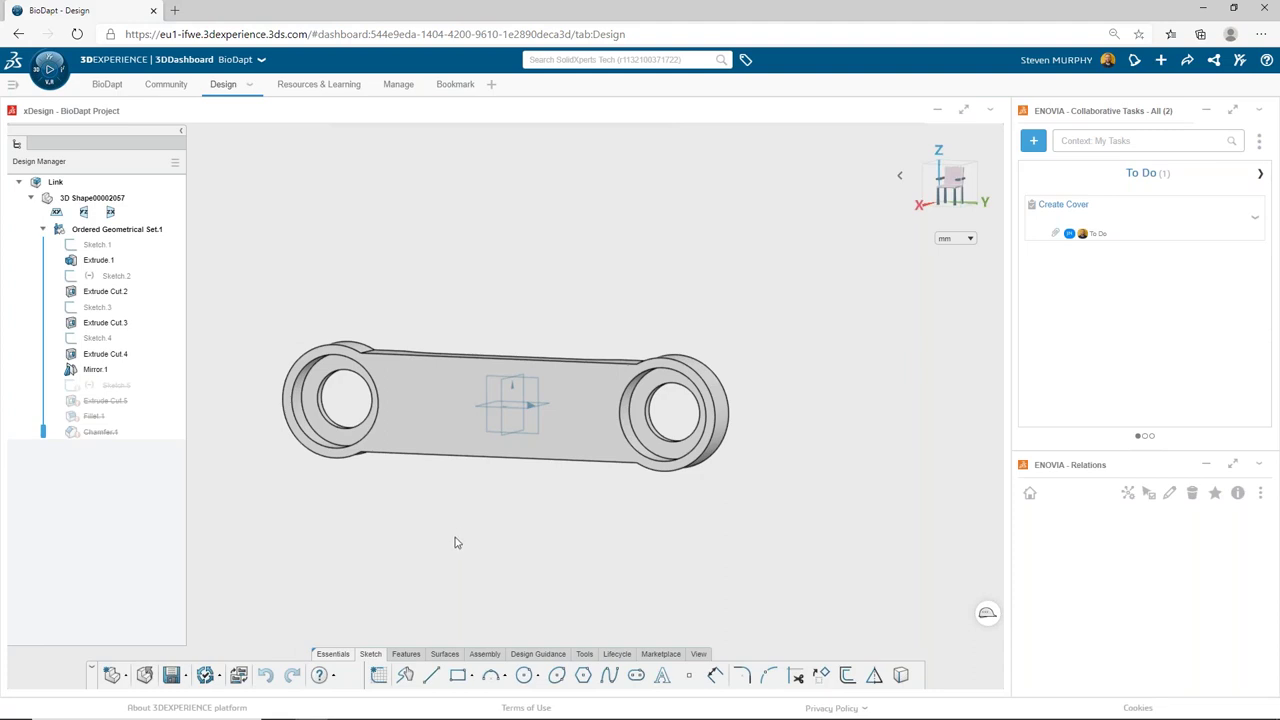
left_click(430, 431)
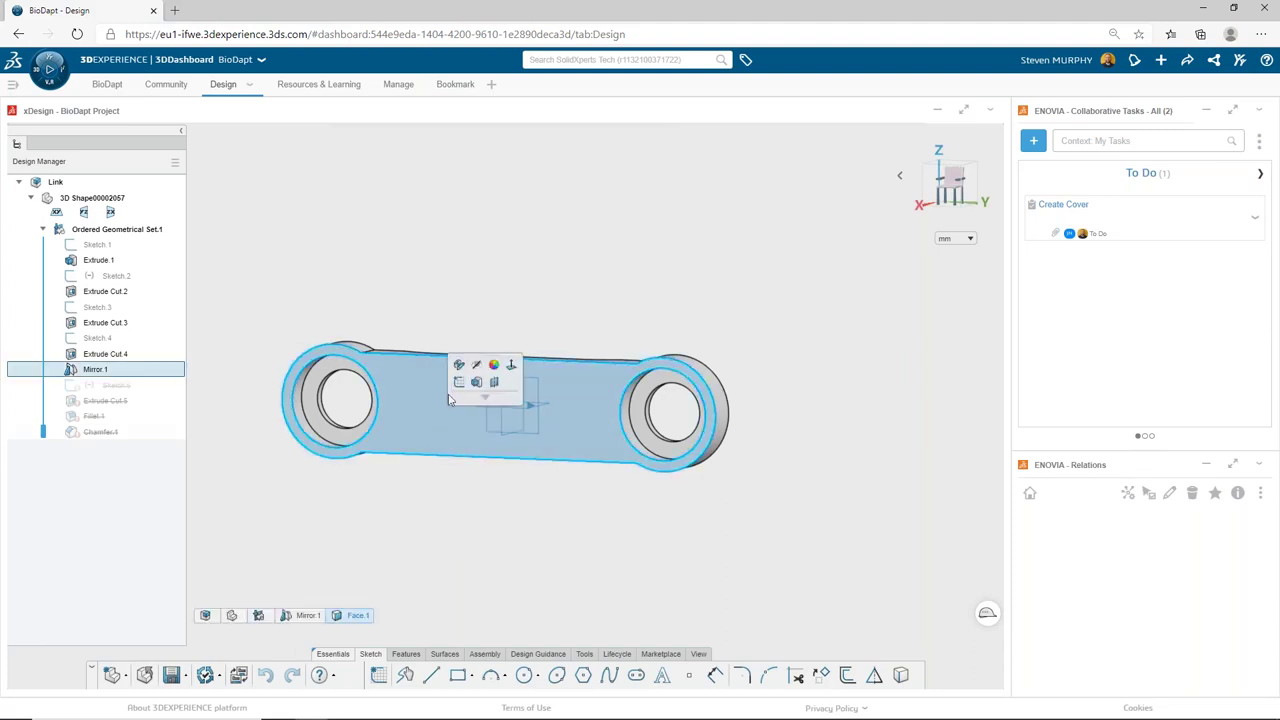
left_click(459, 382)
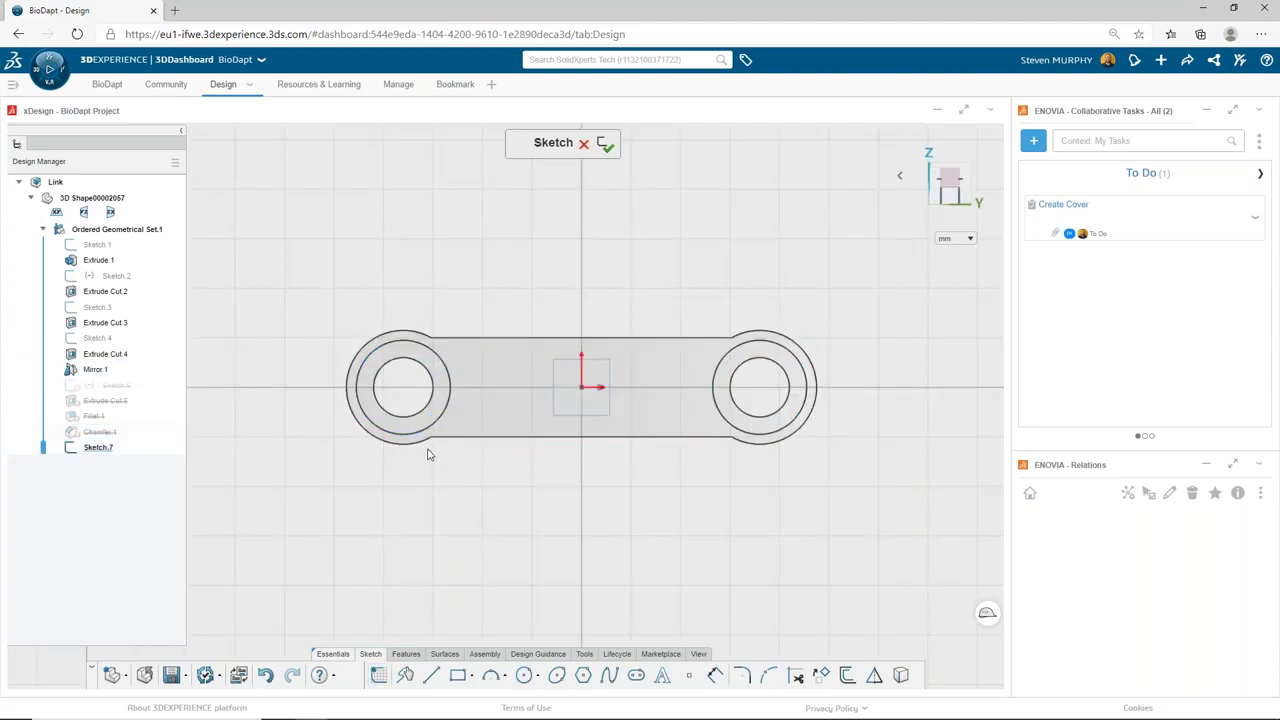
Step: Convert the outer edge of the left ring into a sketch arc and move its ends to span the ring's lower side
left_click(421, 449)
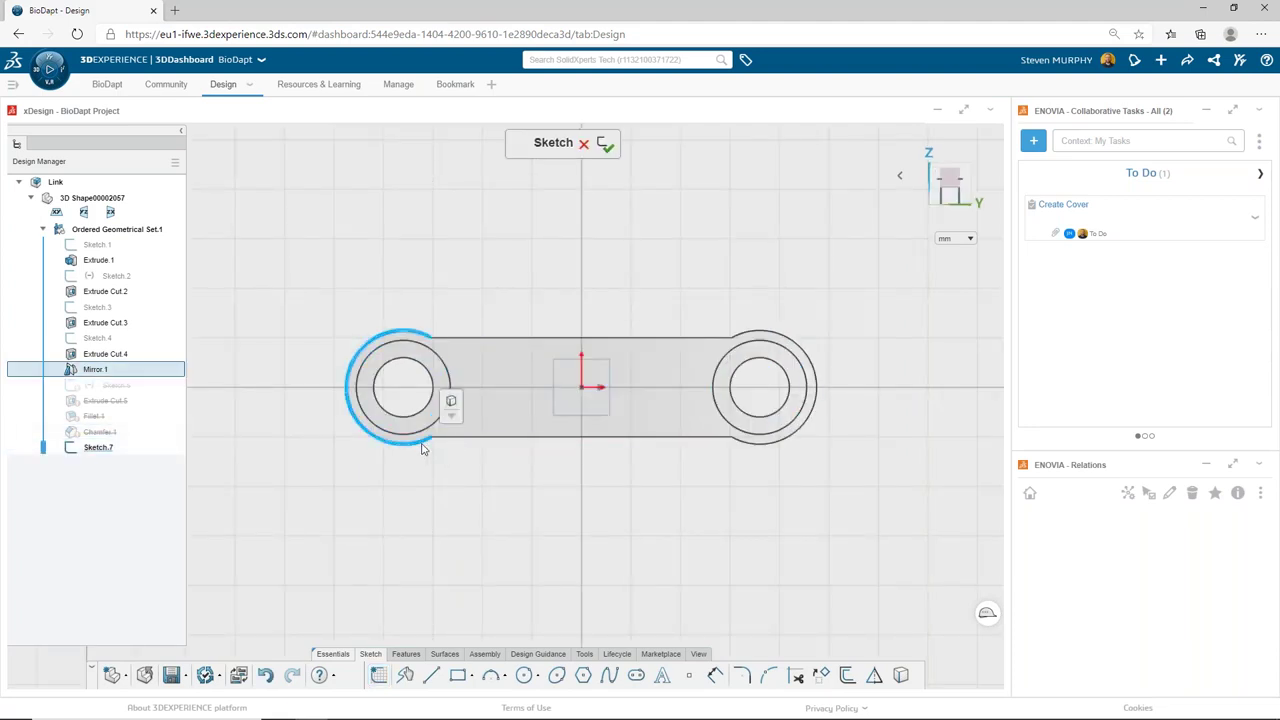
left_click(450, 401)
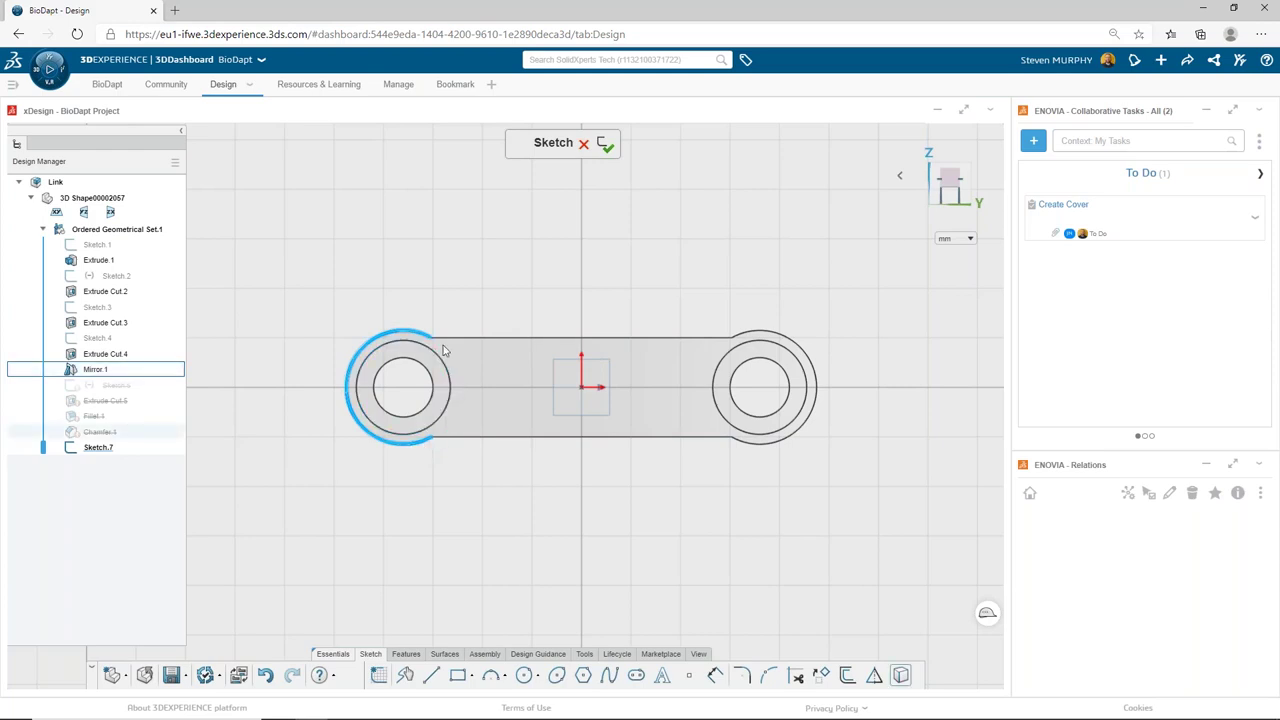
left_click_drag(433, 343, 347, 365)
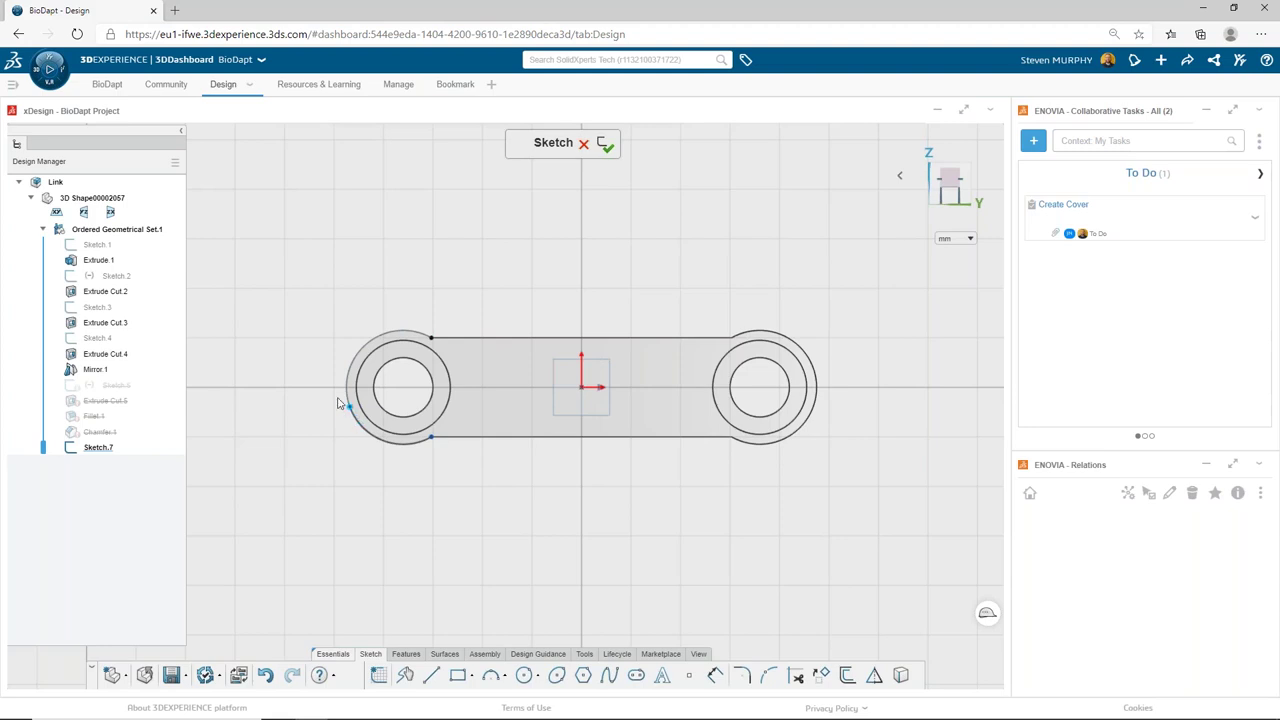
left_click(347, 398)
left_click(430, 438)
left_click(459, 421)
Step: Draw a horizontal line from the arc's inner end to the vertical axis, plus a vertical construction line downward from it
left_click(431, 675)
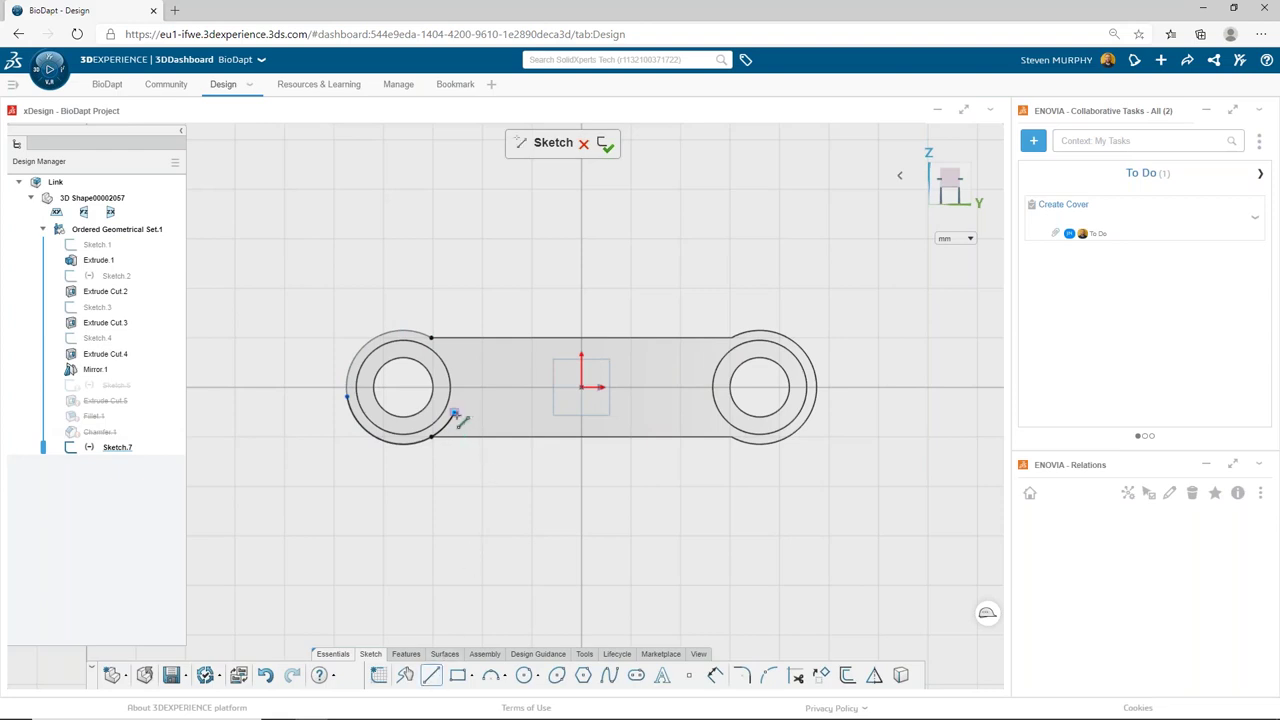
left_click(454, 414)
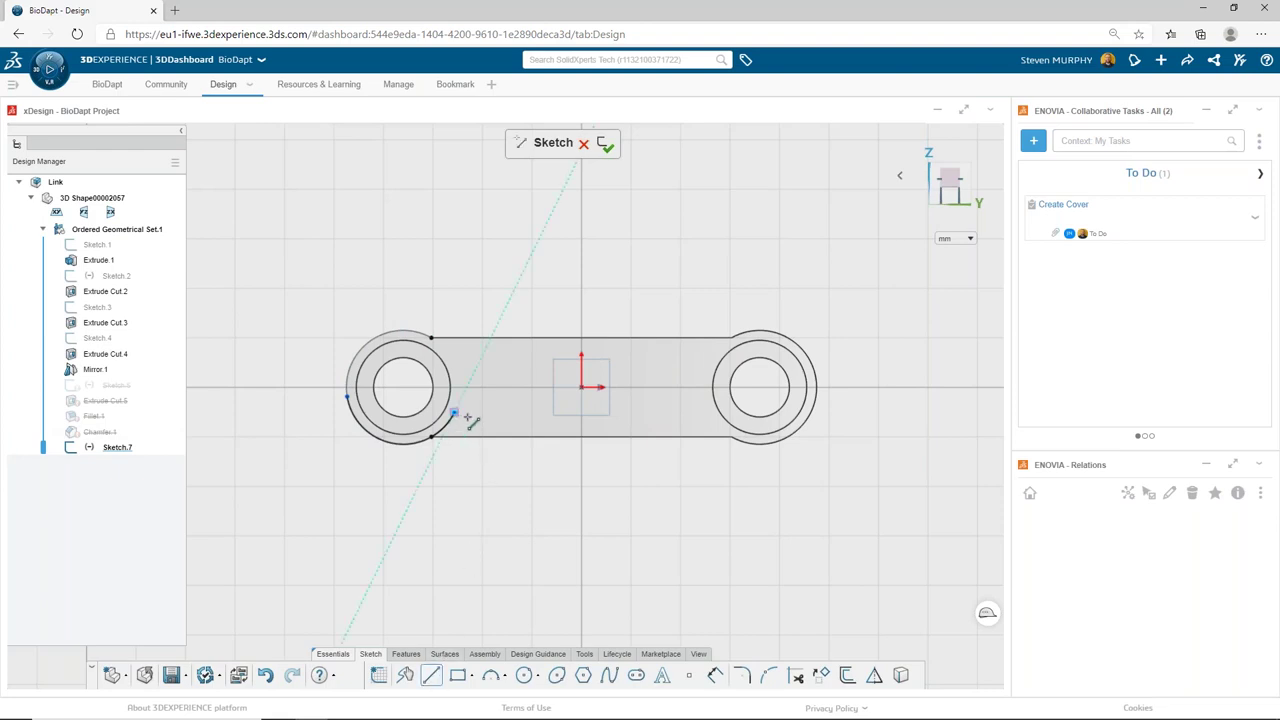
left_click(581, 413)
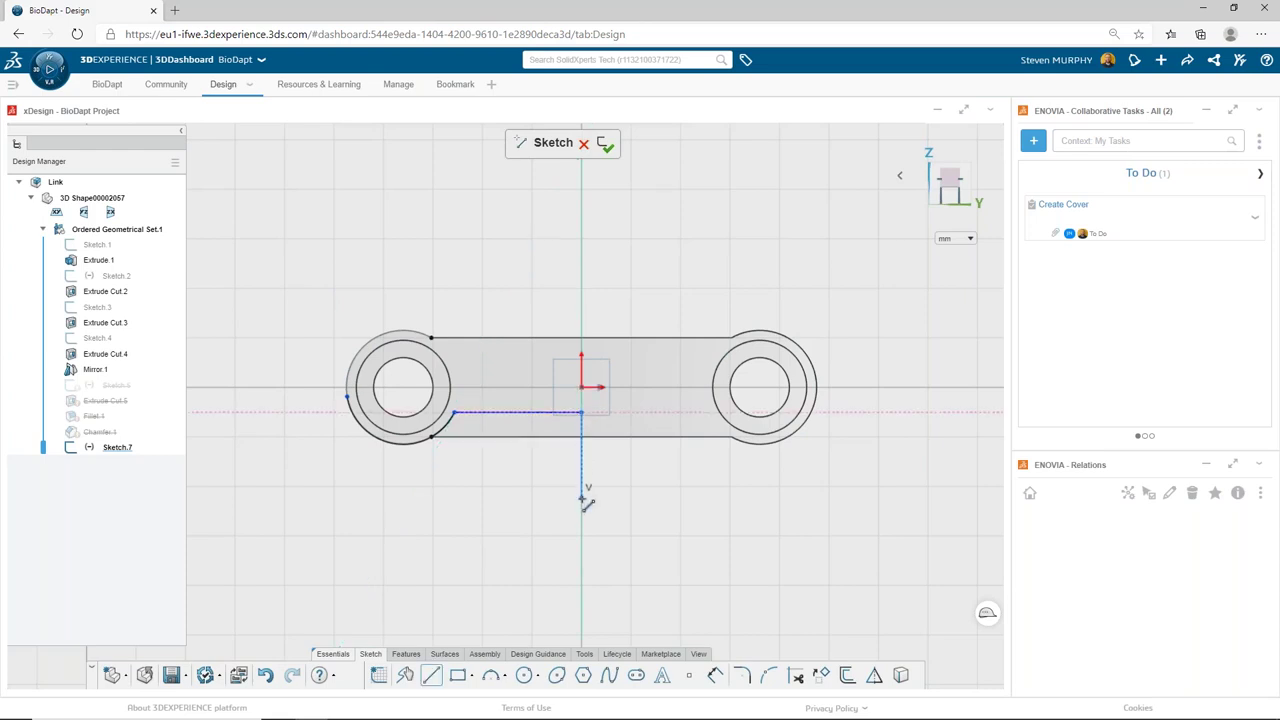
left_click(581, 497)
key("Escape")
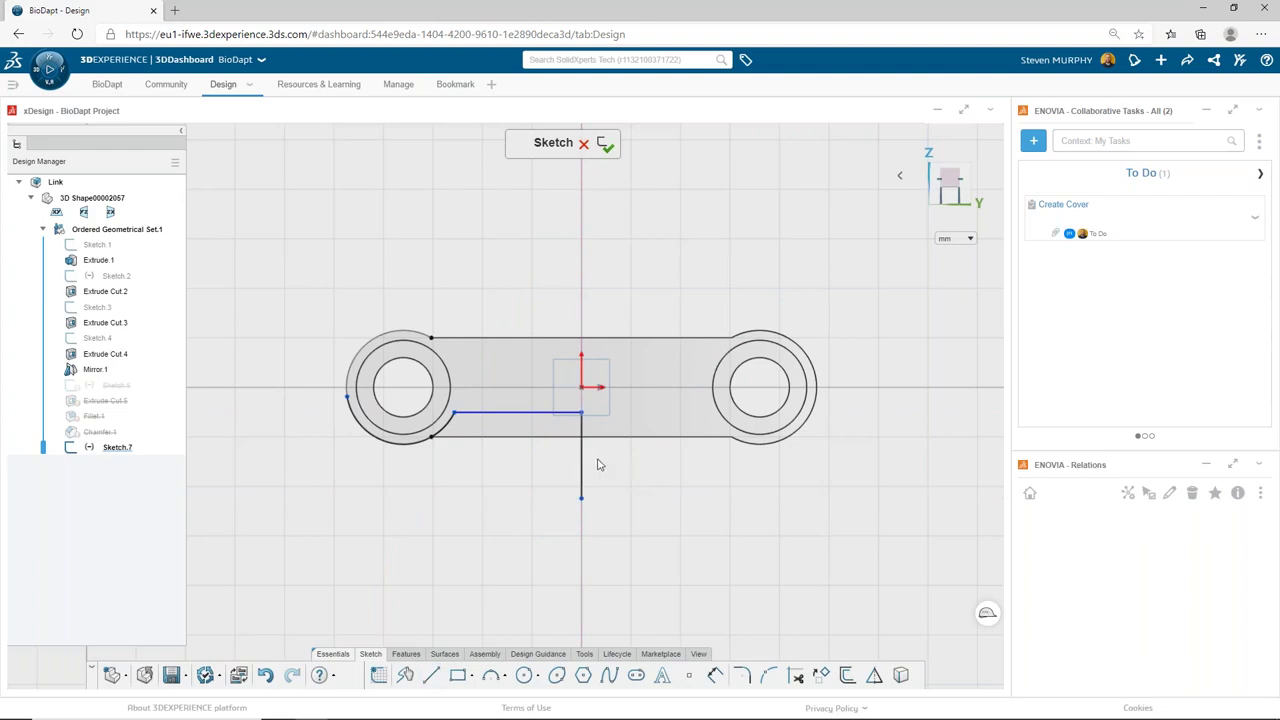
left_click(583, 459)
left_click(582, 455)
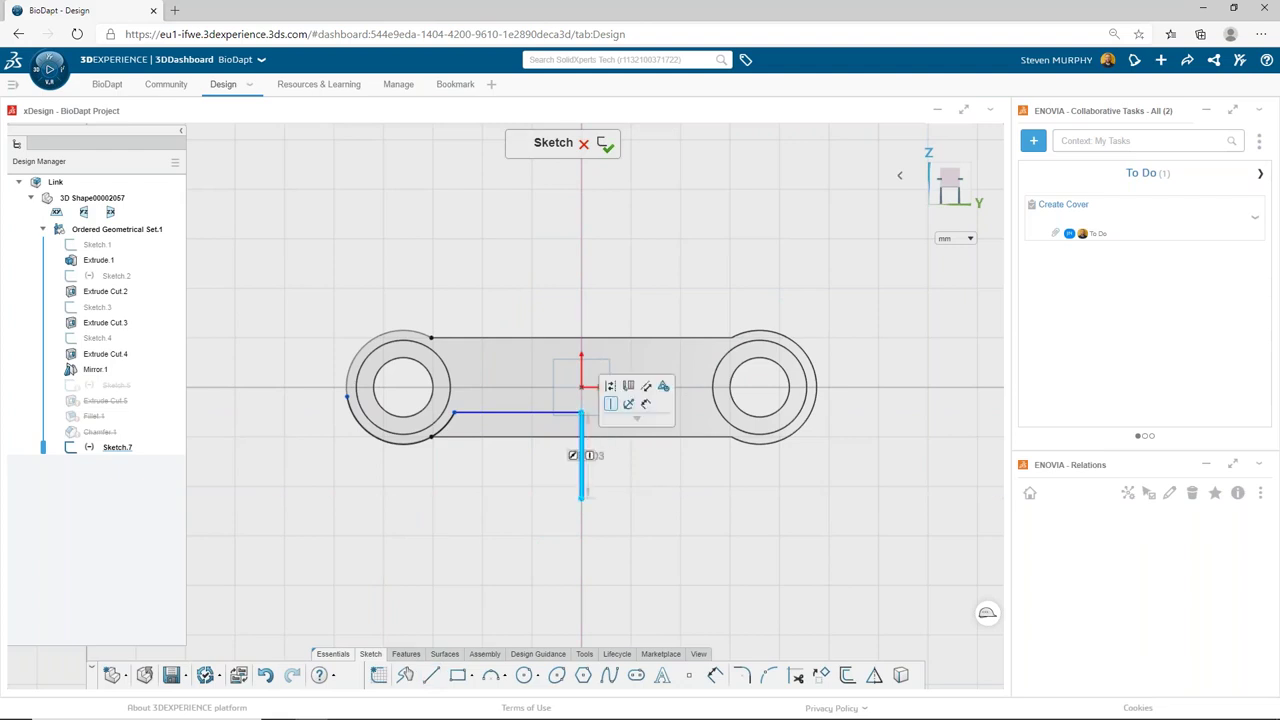
left_click(609, 389)
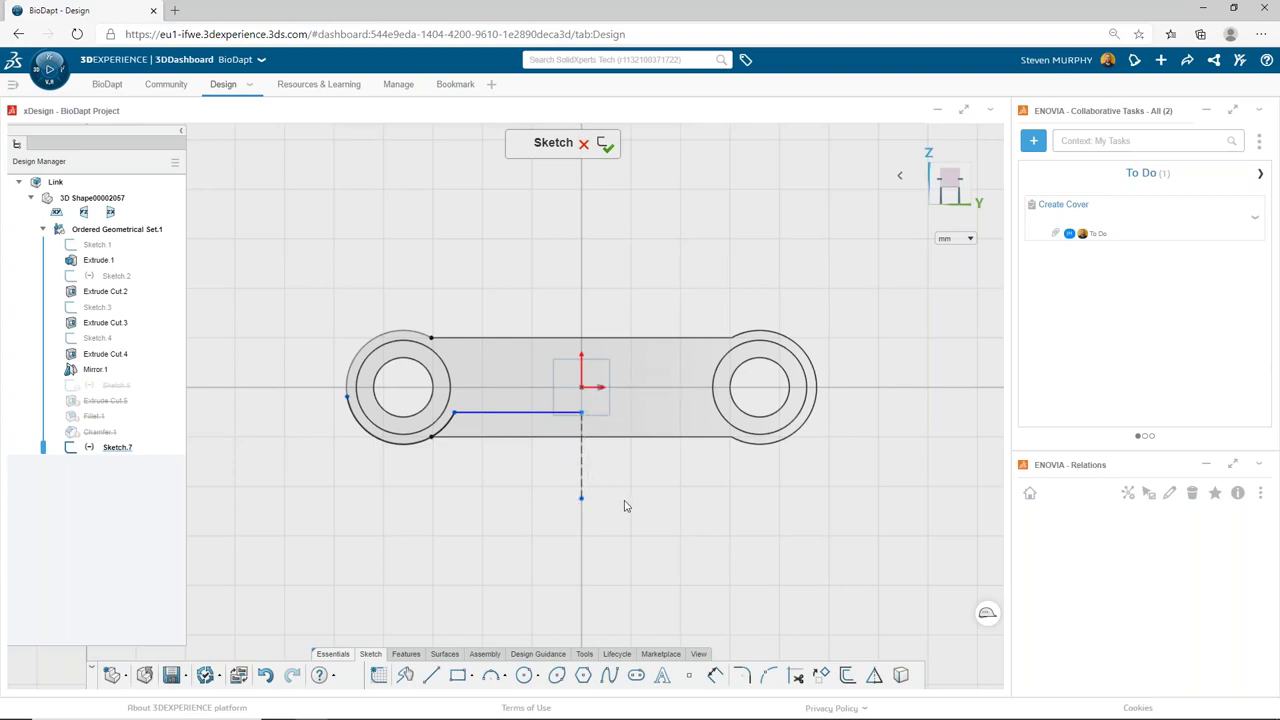
Step: Mirror the arc and horizontal line about the vertical construction line
left_click_drag(257, 351, 616, 524)
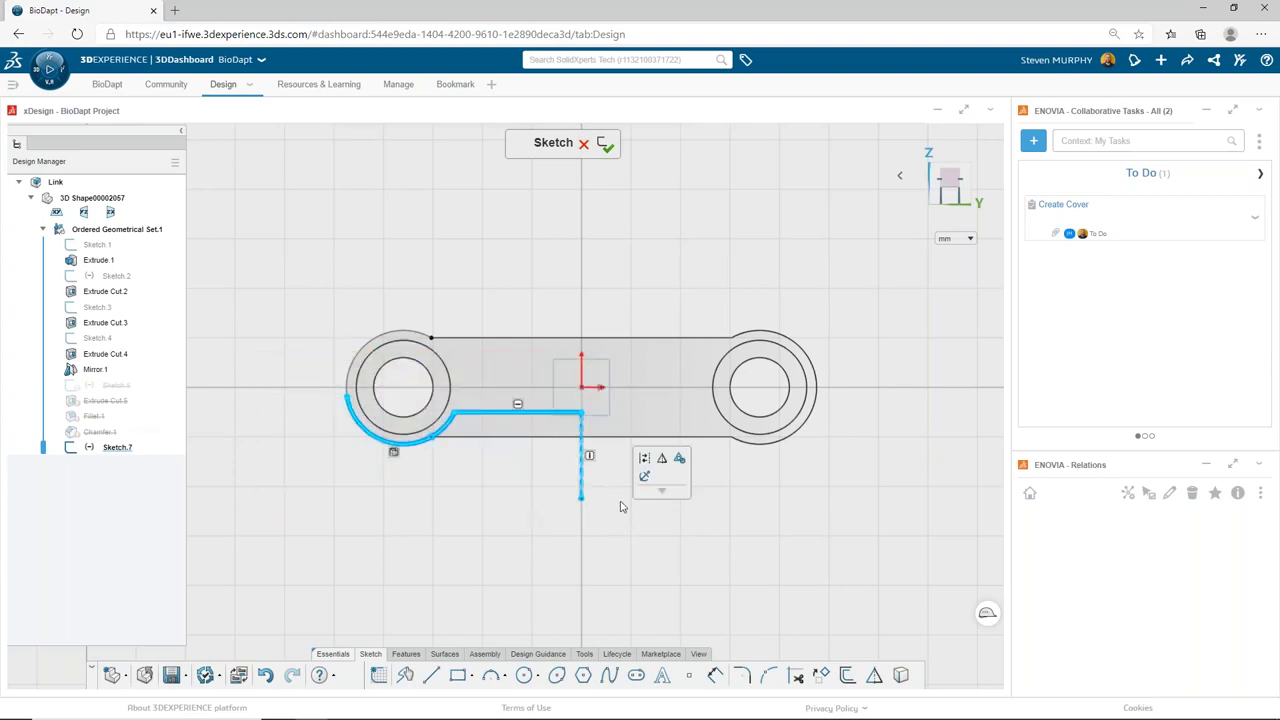
left_click(661, 460)
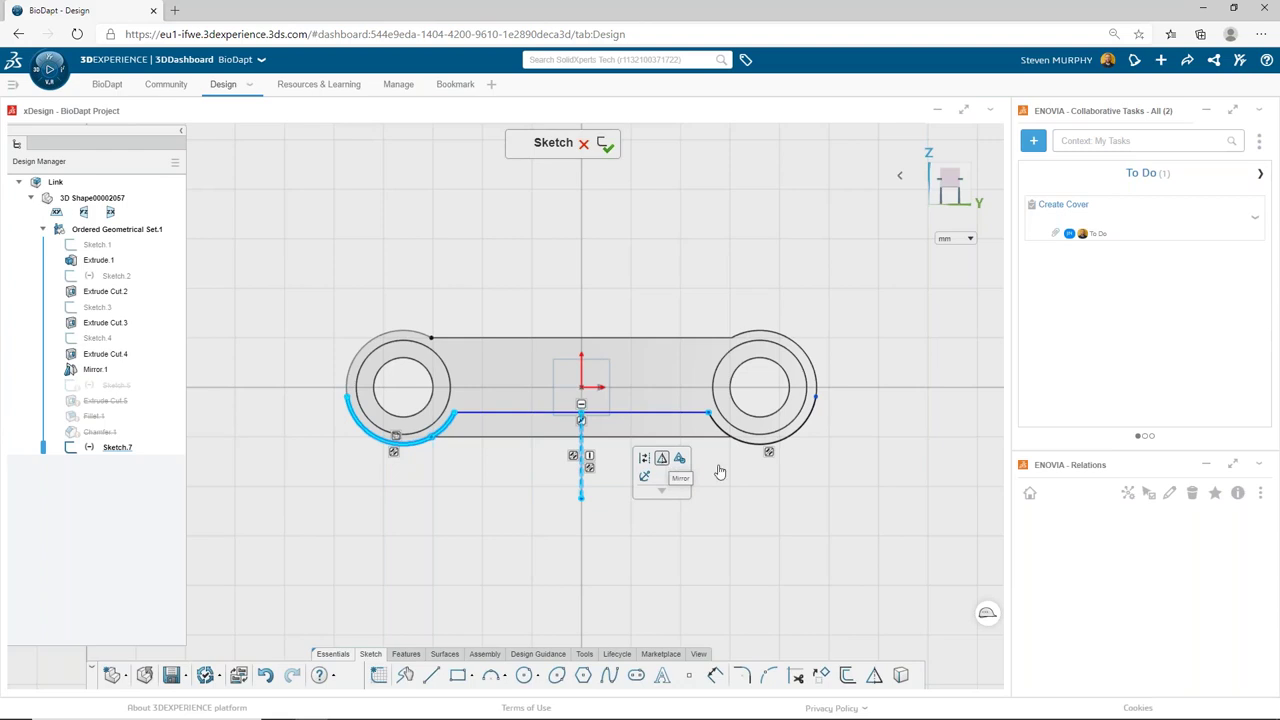
left_click(782, 508)
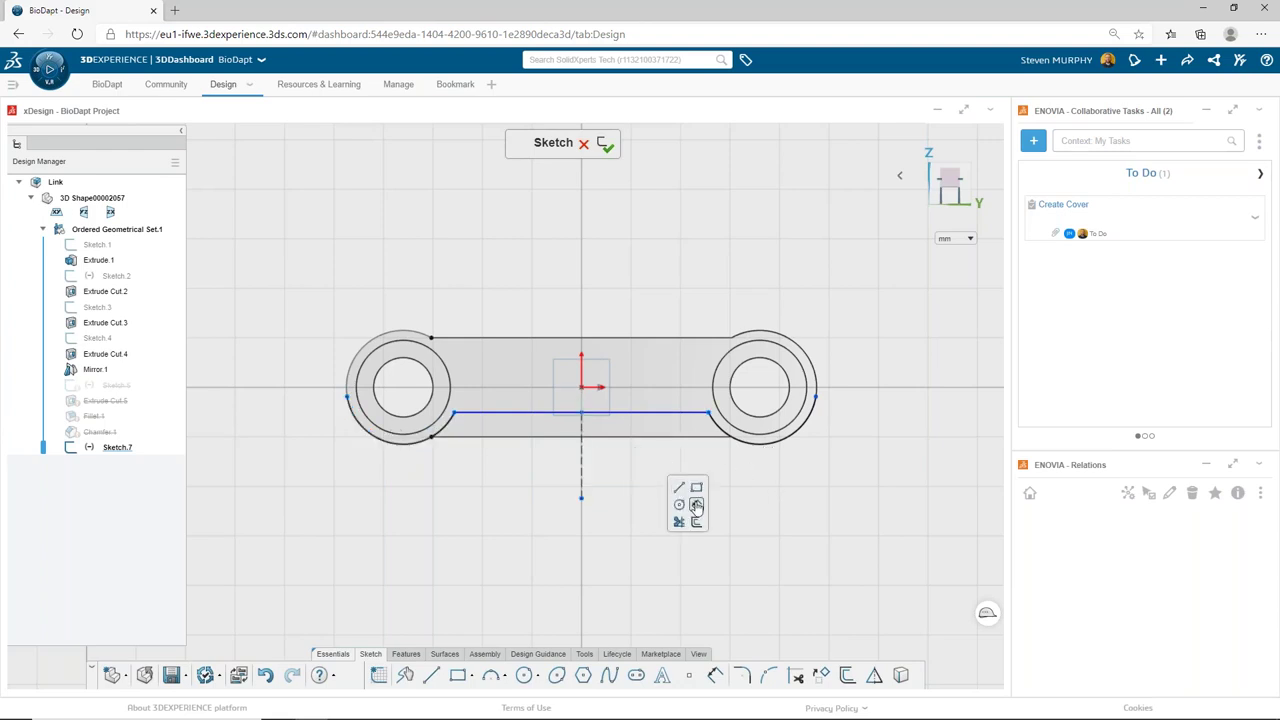
Step: Dimension the horizontal sketch line 14 mm from the Link's upper edge and finish the sketch
left_click(697, 510)
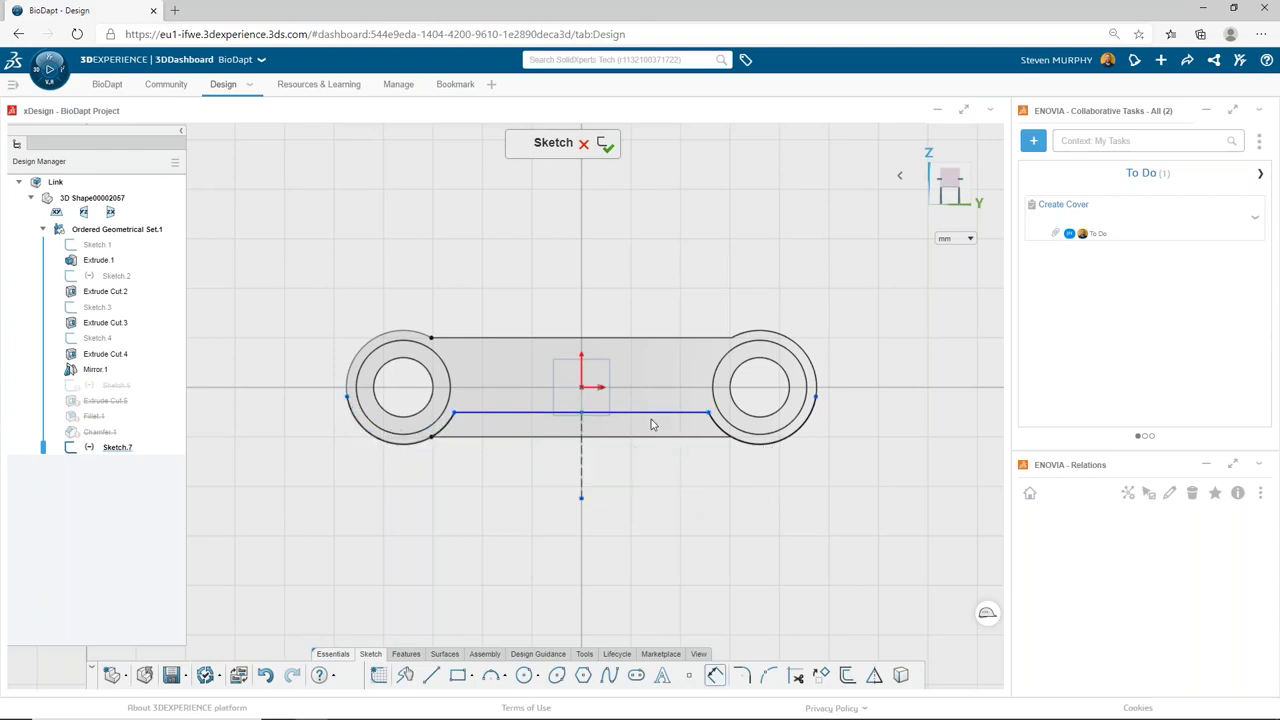
left_click(651, 341)
left_click(654, 371)
type("14")
key("Return")
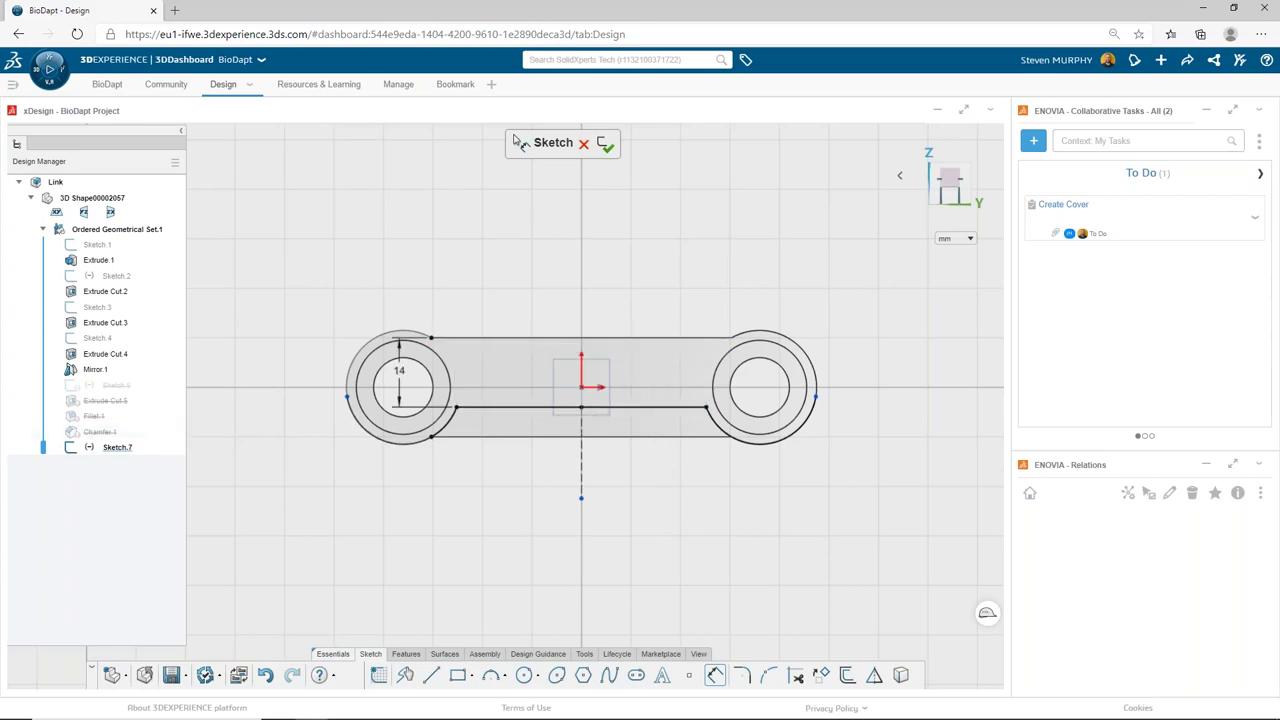
mouse_move(709, 517)
middle_mouse_down()
mouse_move(683, 543)
mouse_move(676, 530)
middle_mouse_up()
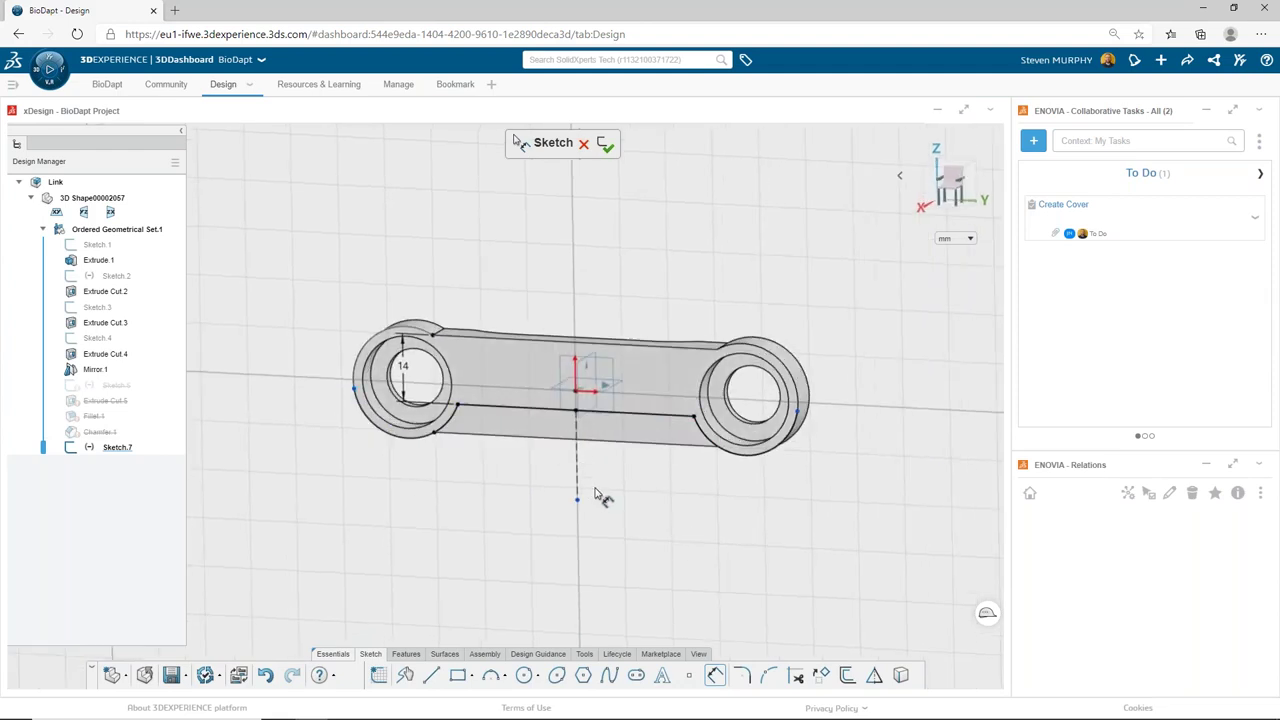
left_click(606, 145)
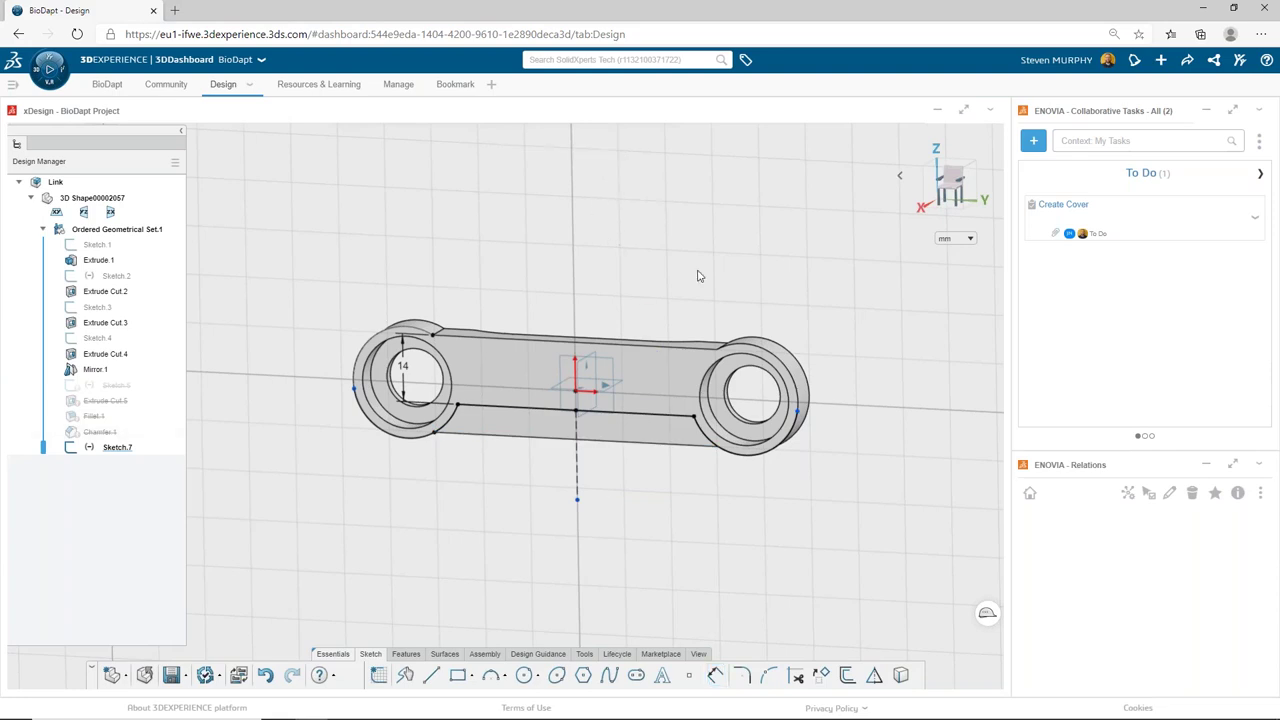
Step: Start an Extrude feature set to cut using the Surface option
left_click(97, 451)
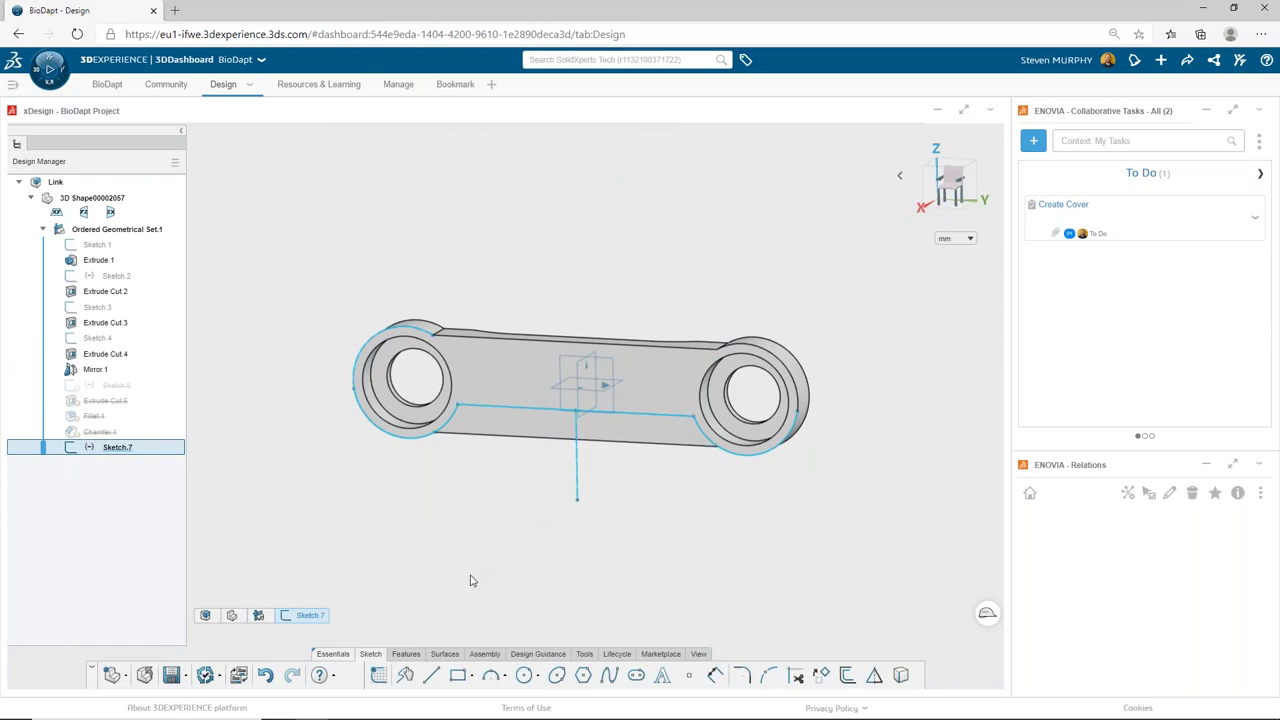
left_click(406, 654)
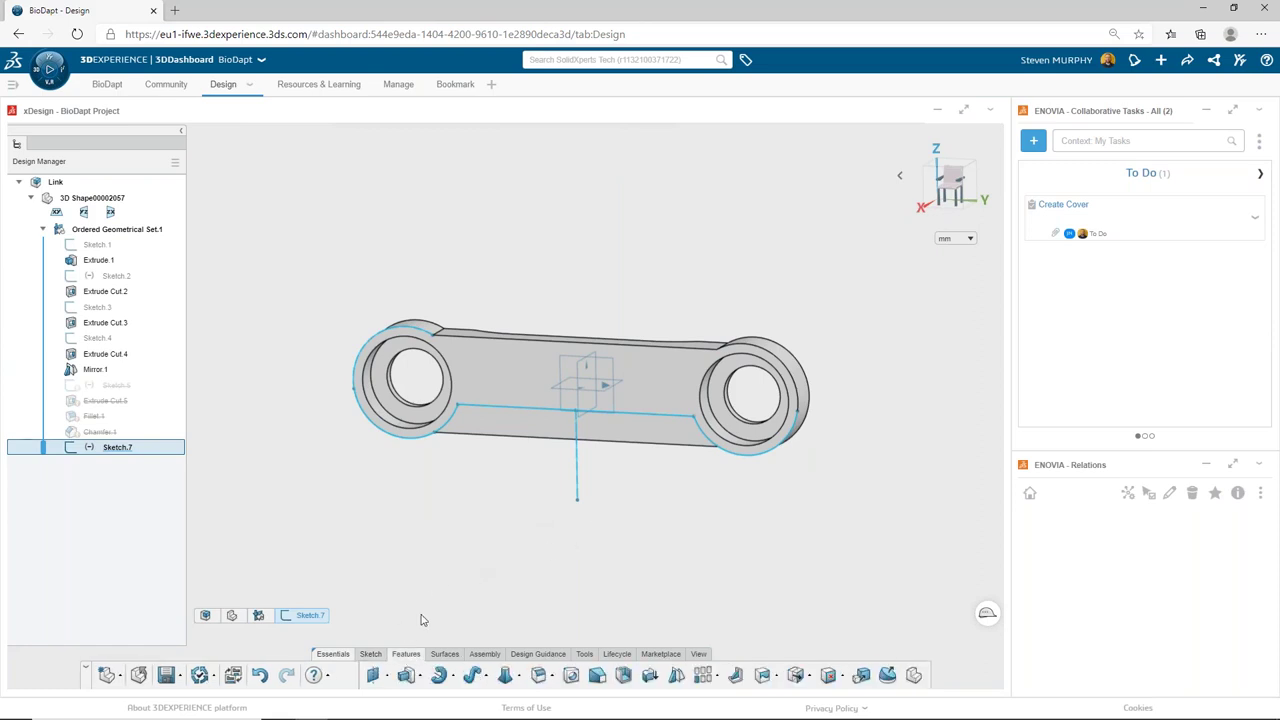
left_click(474, 677)
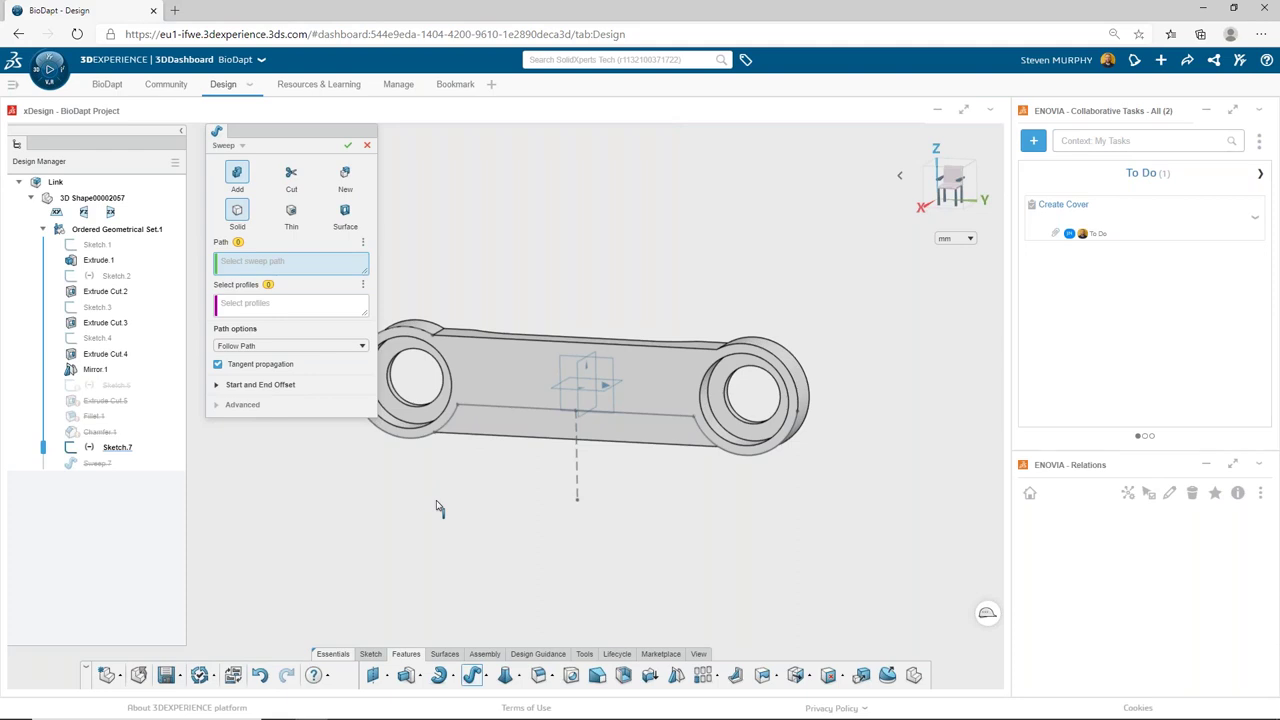
left_click(242, 147)
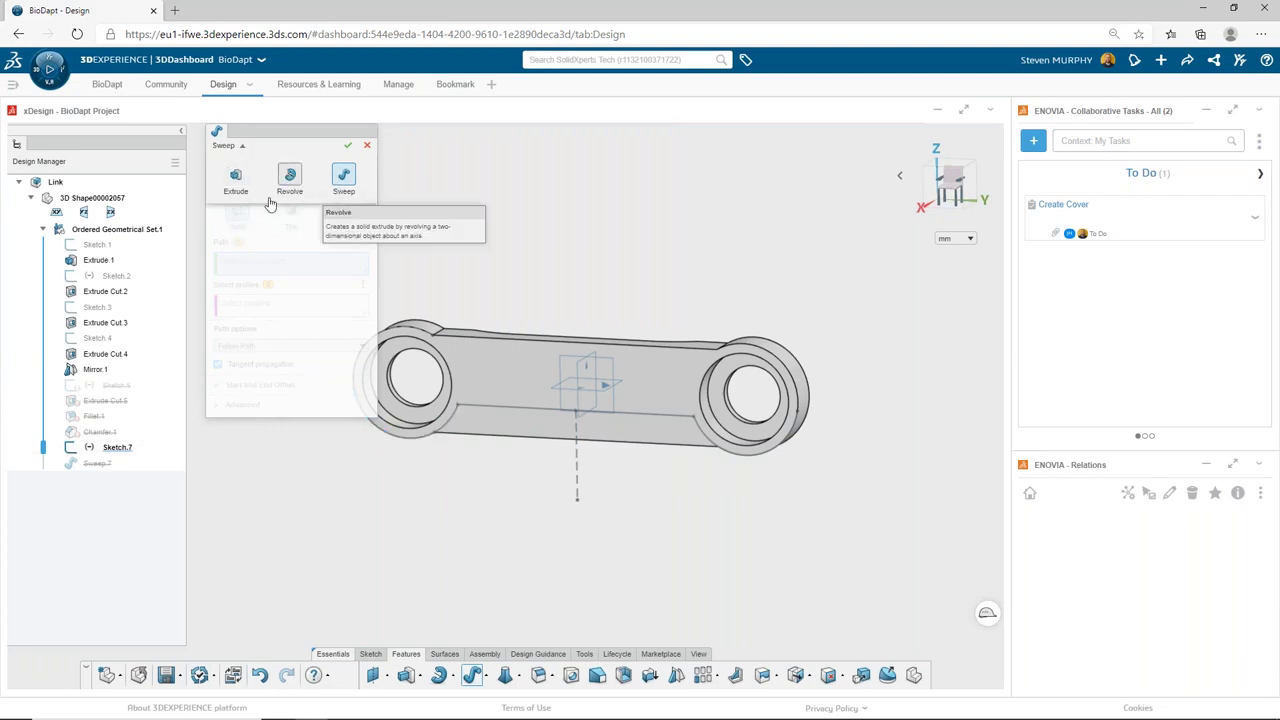
left_click(237, 177)
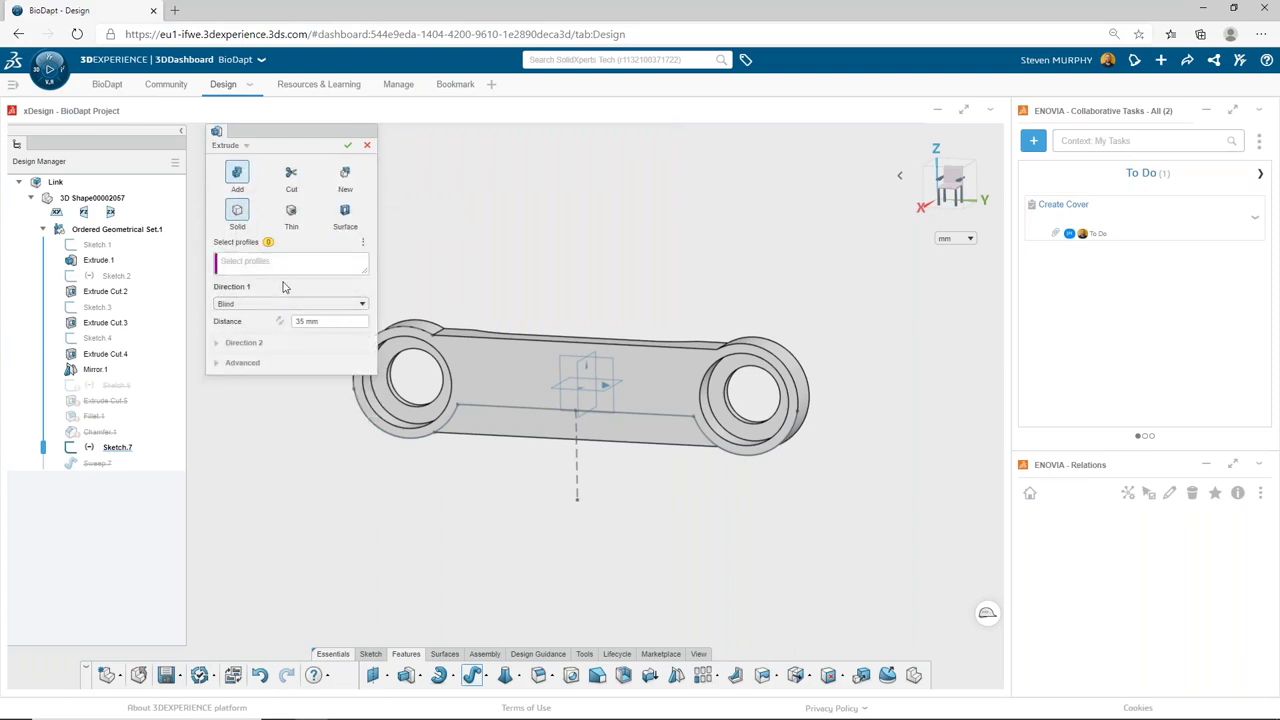
left_click(290, 177)
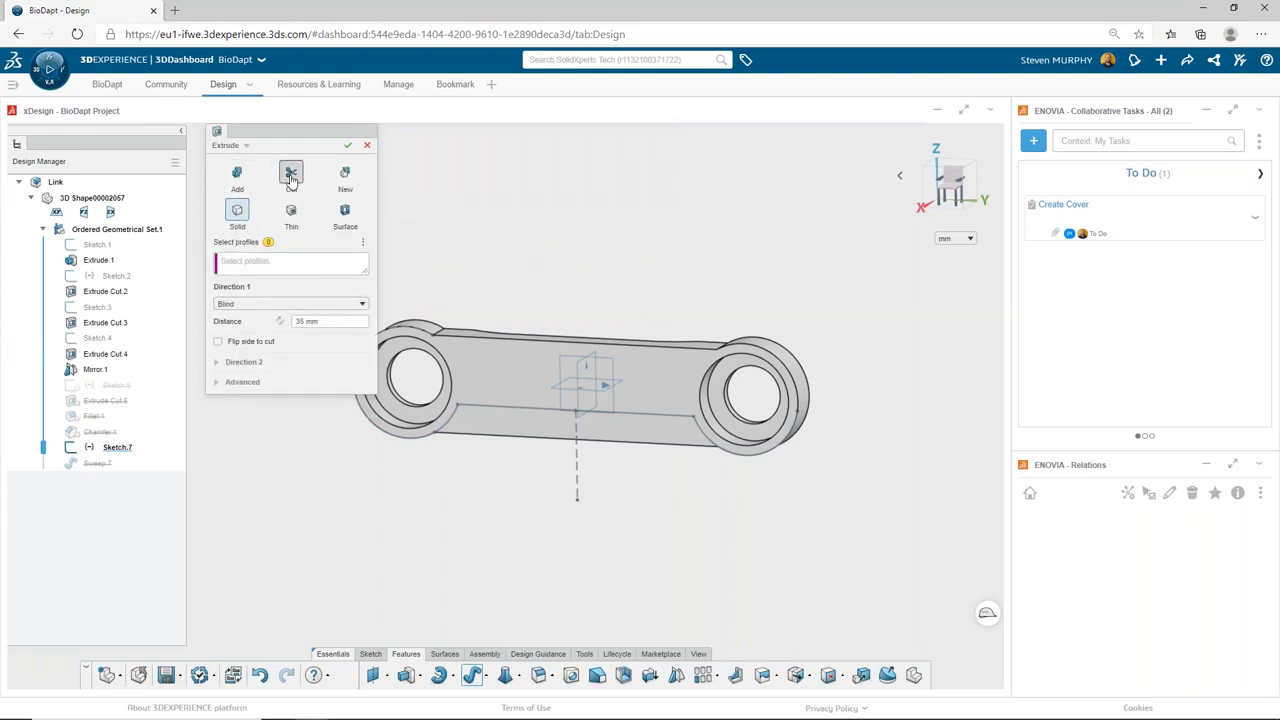
left_click(345, 215)
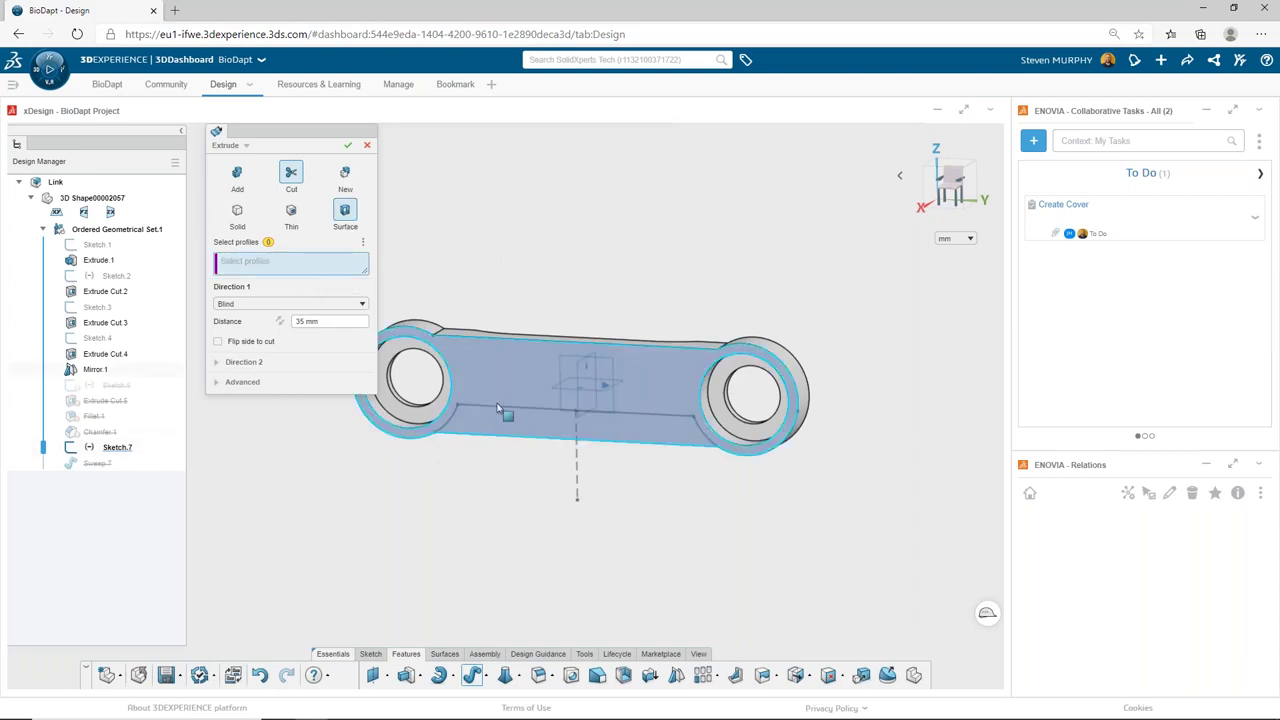
Step: Cut the Link with the whole Sketch.7 as the profile, using the Through All Both end condition
left_click(576, 410)
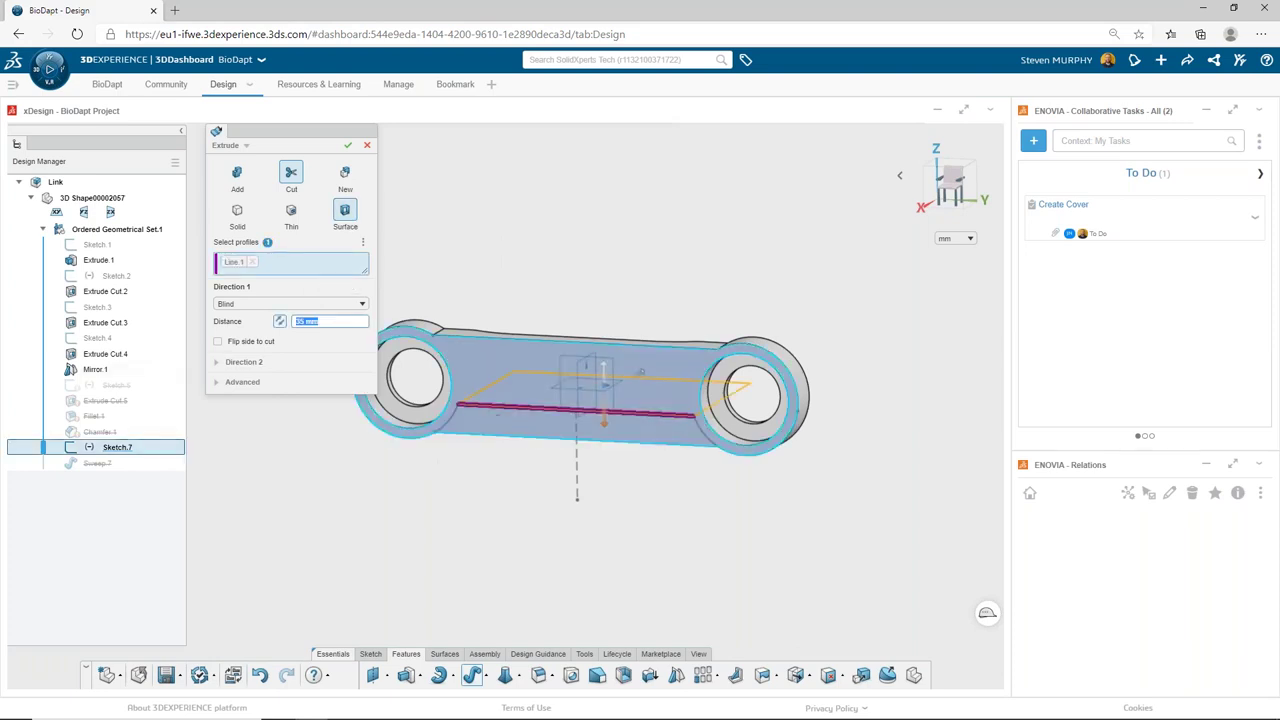
left_click(252, 261)
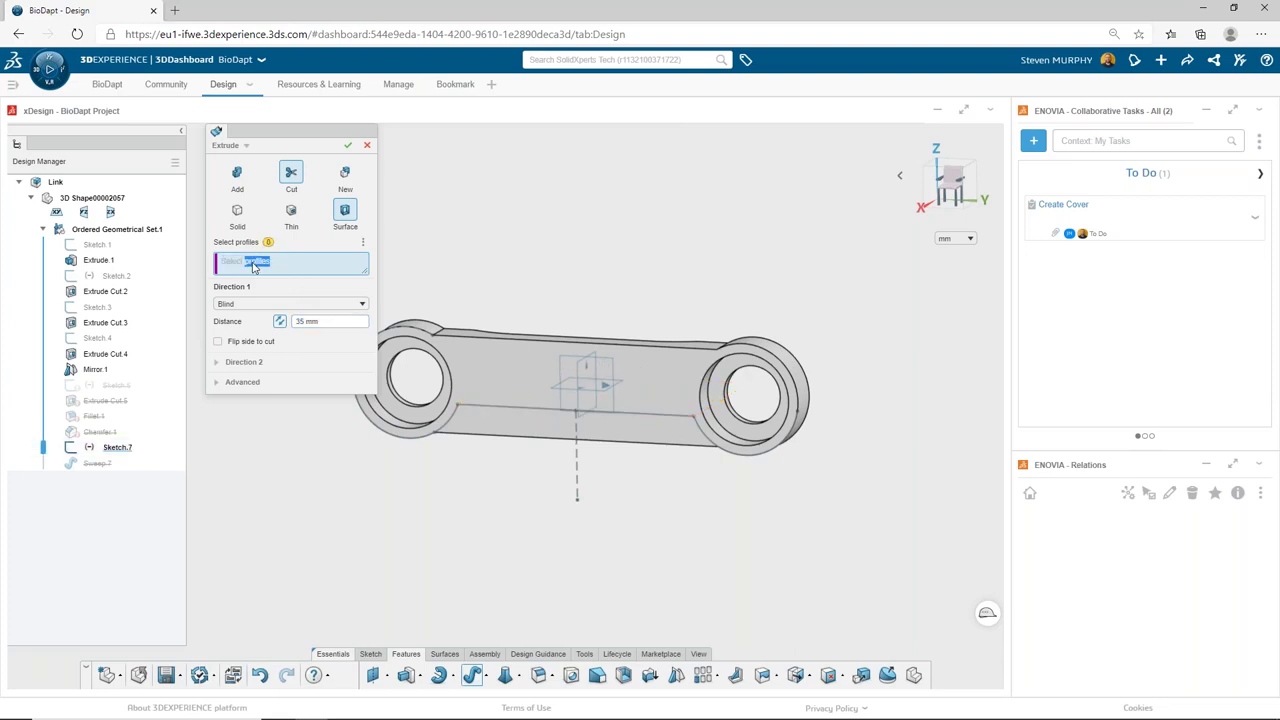
left_click(127, 450)
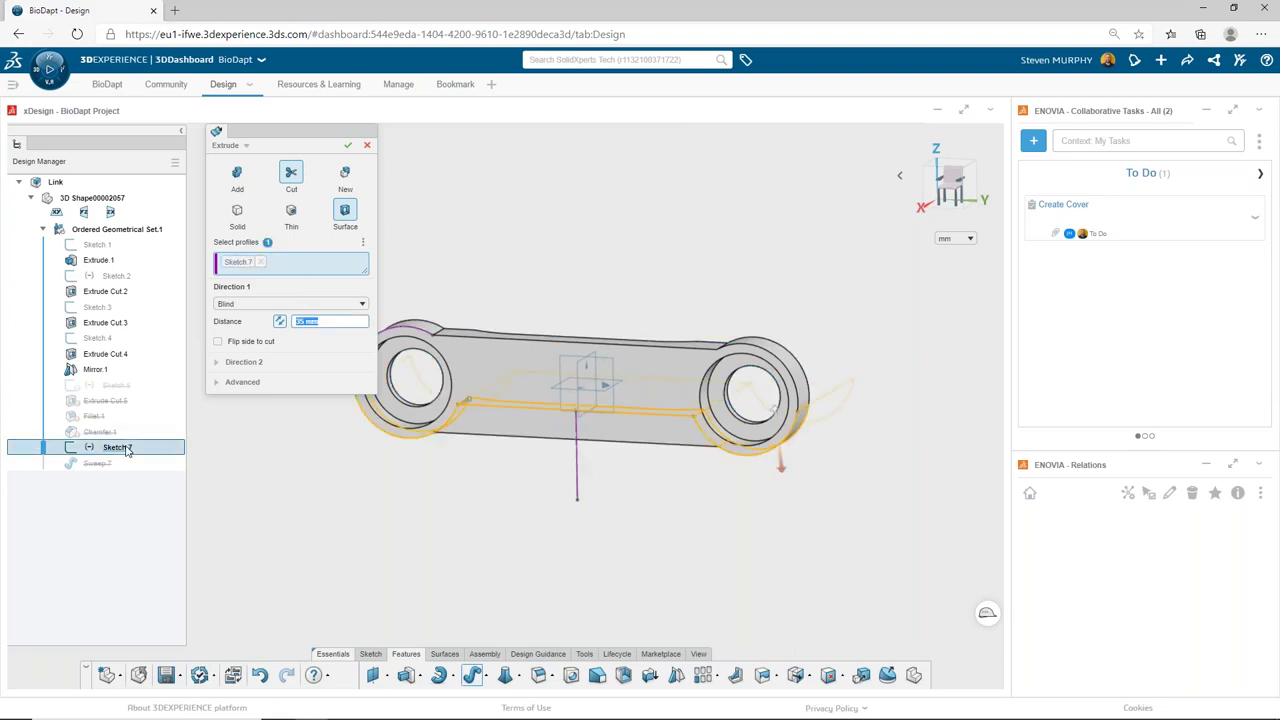
middle_click_drag(414, 506, 371, 463)
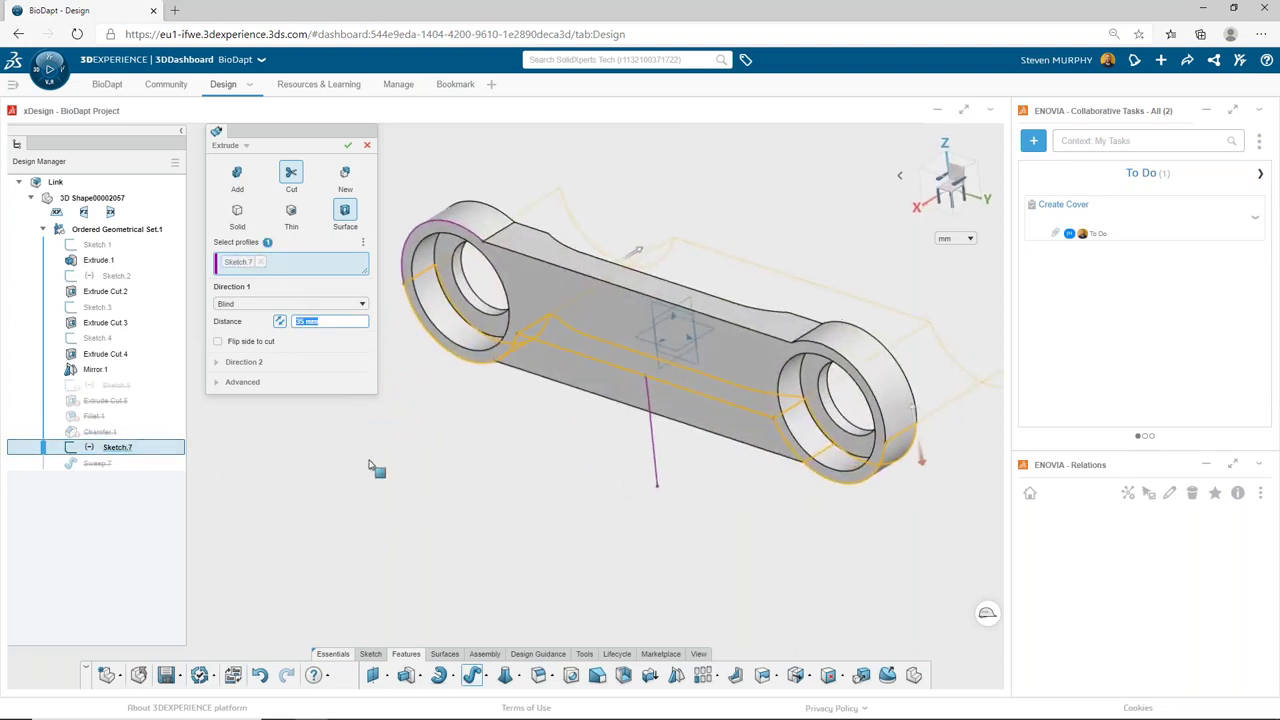
left_click(332, 310)
left_click(295, 346)
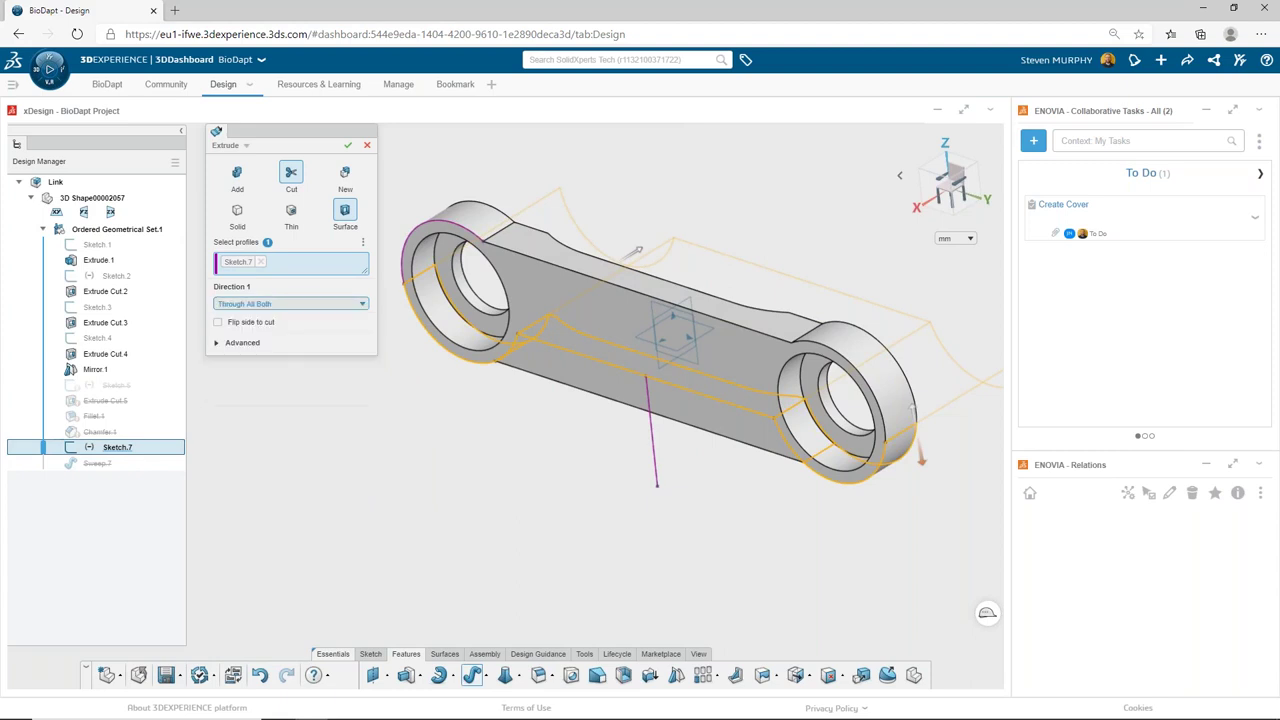
left_click(348, 146)
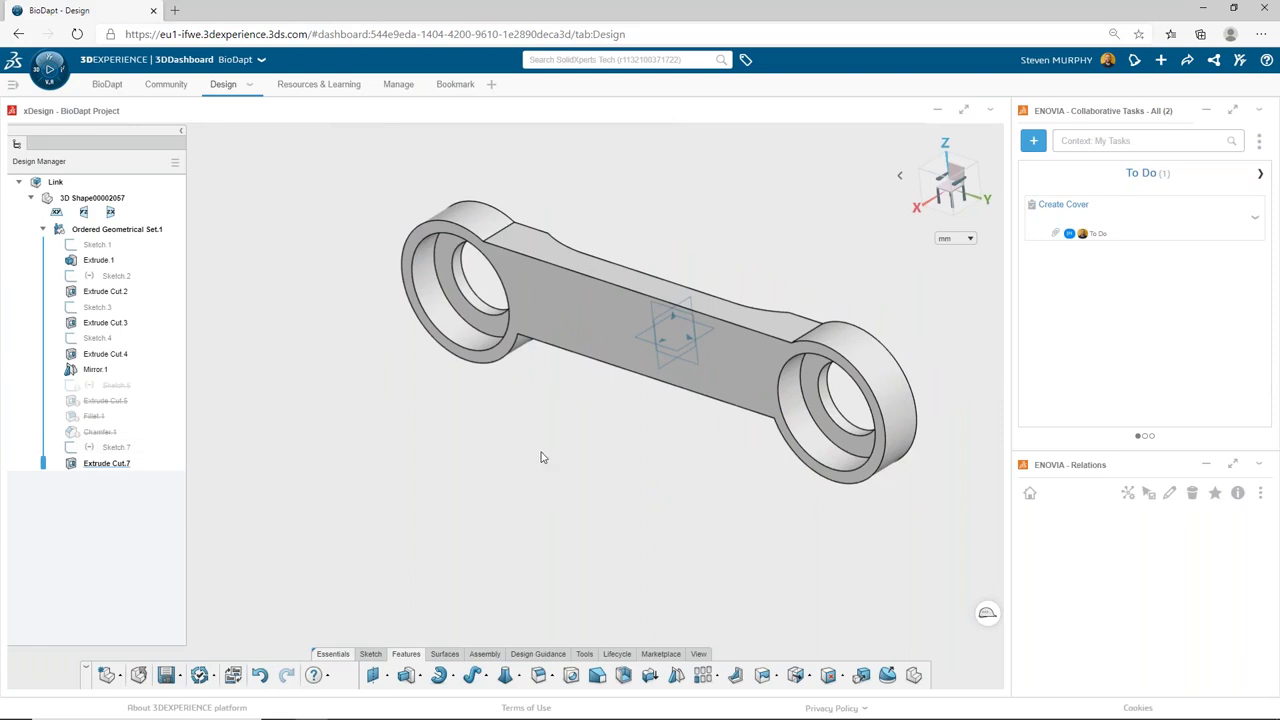
Step: Fillet an upper edge between the bar and left ring at 10 mm radius, adding similar edges through adjusted selection suggestions
middle_click_drag(541, 457, 569, 440)
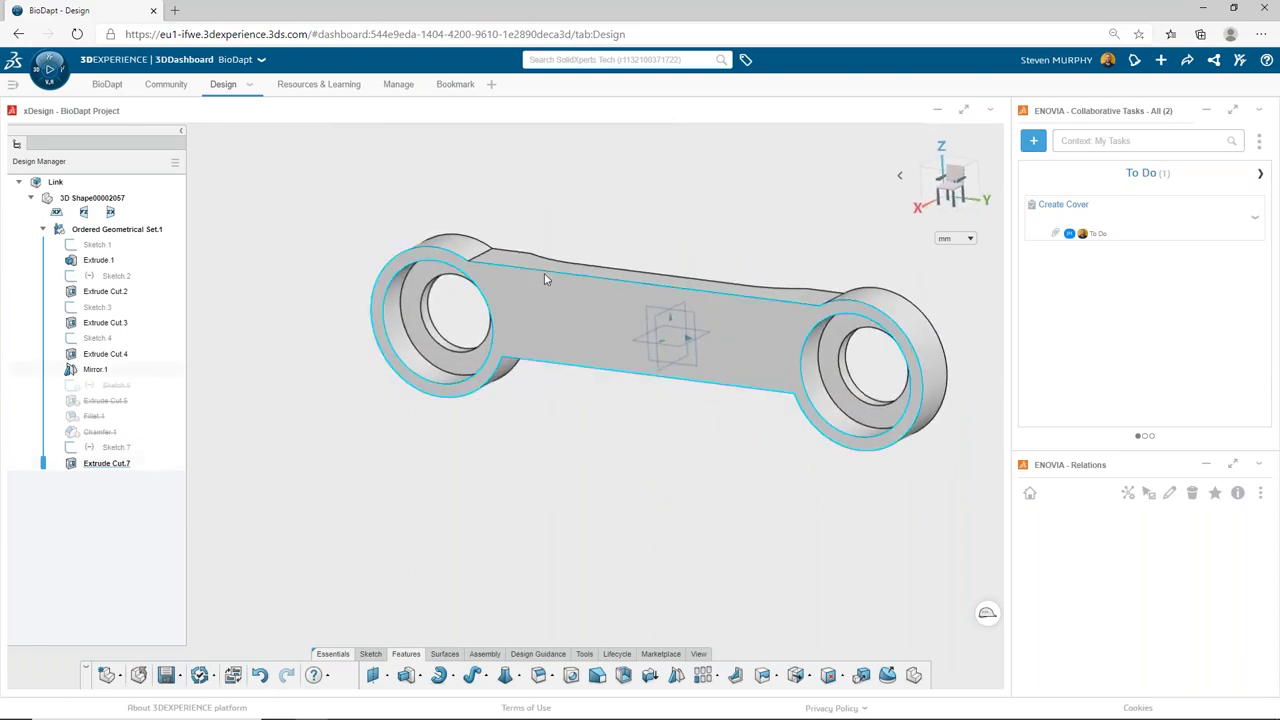
left_click(484, 255)
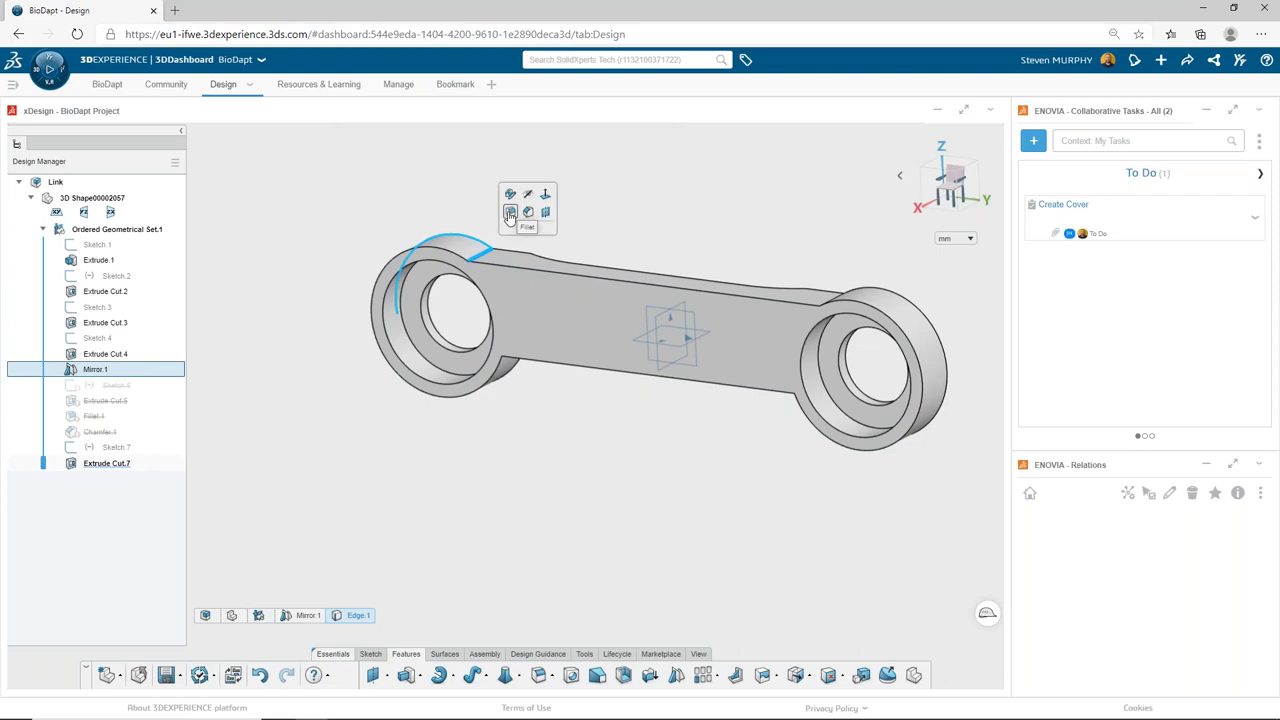
left_click(510, 213)
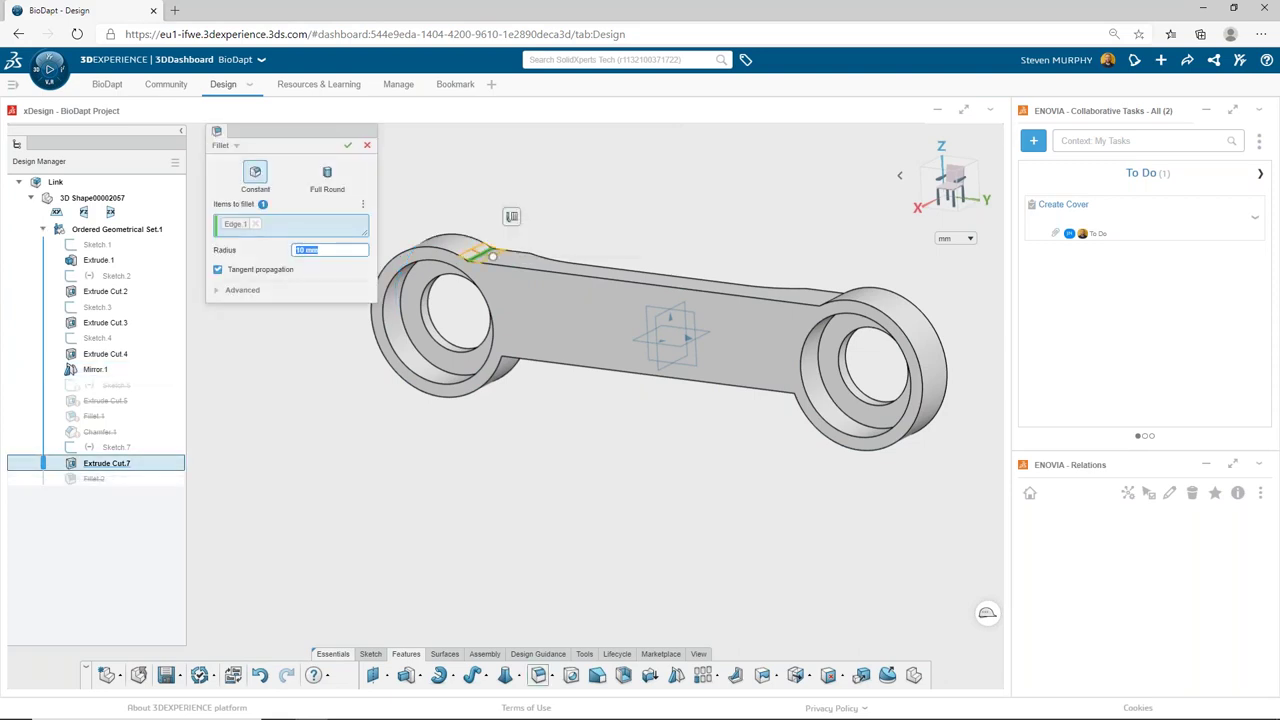
left_click(511, 218)
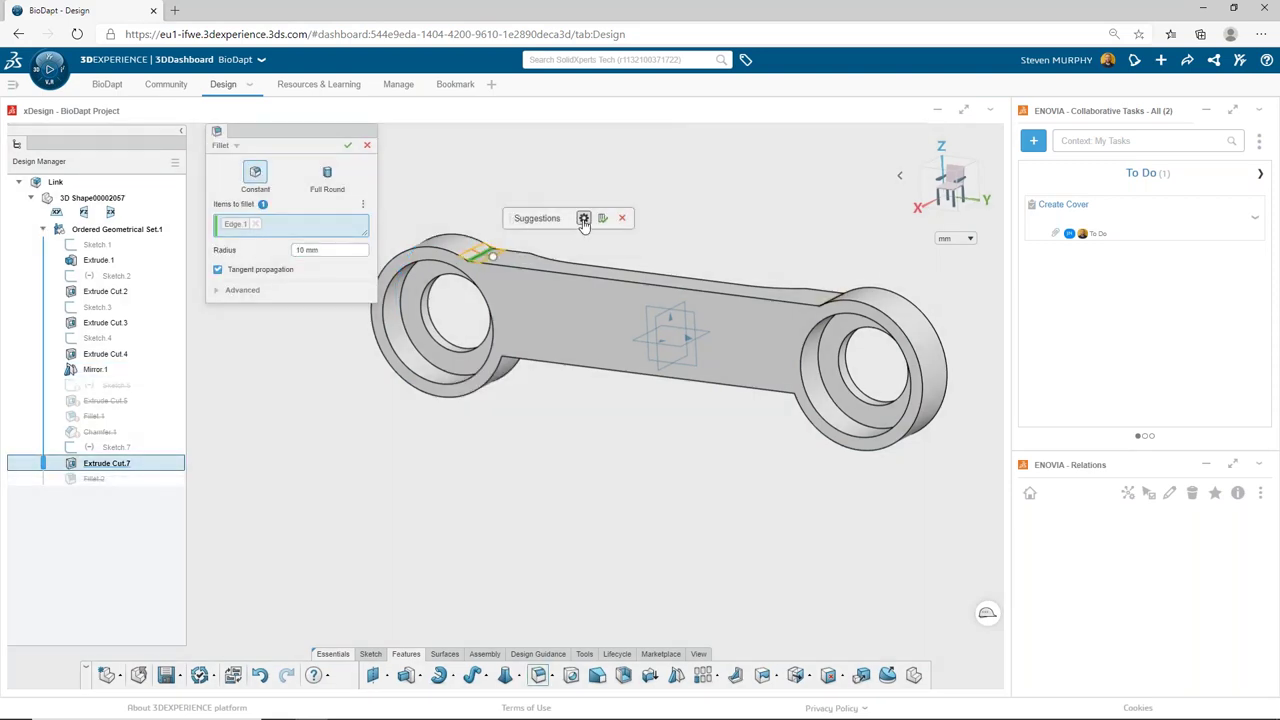
left_click(583, 217)
left_click(512, 283)
left_click(512, 321)
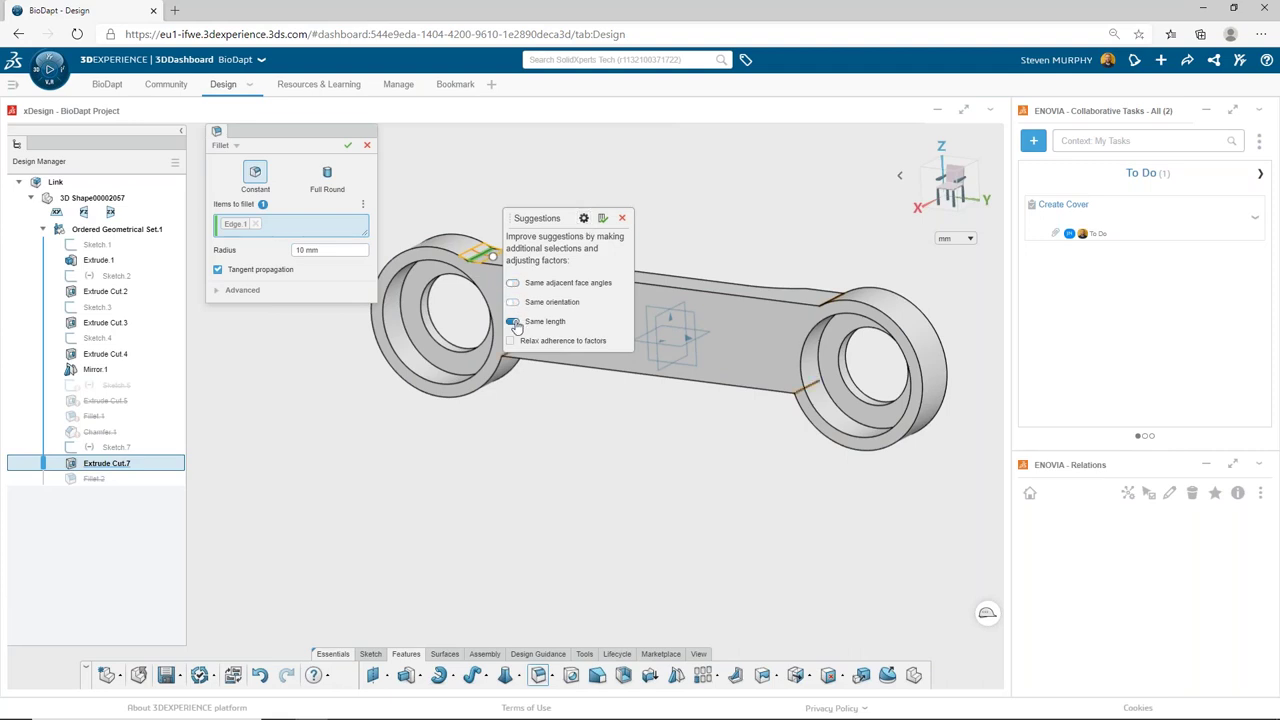
left_click(601, 218)
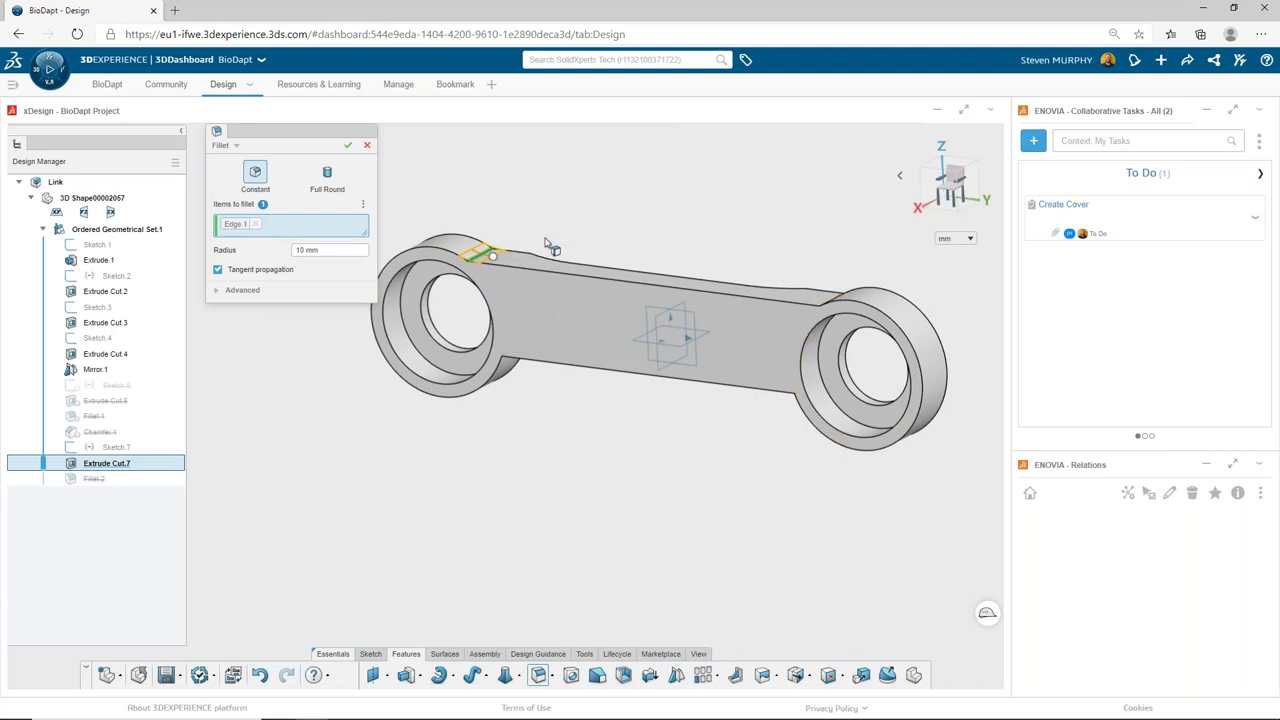
left_click(348, 145)
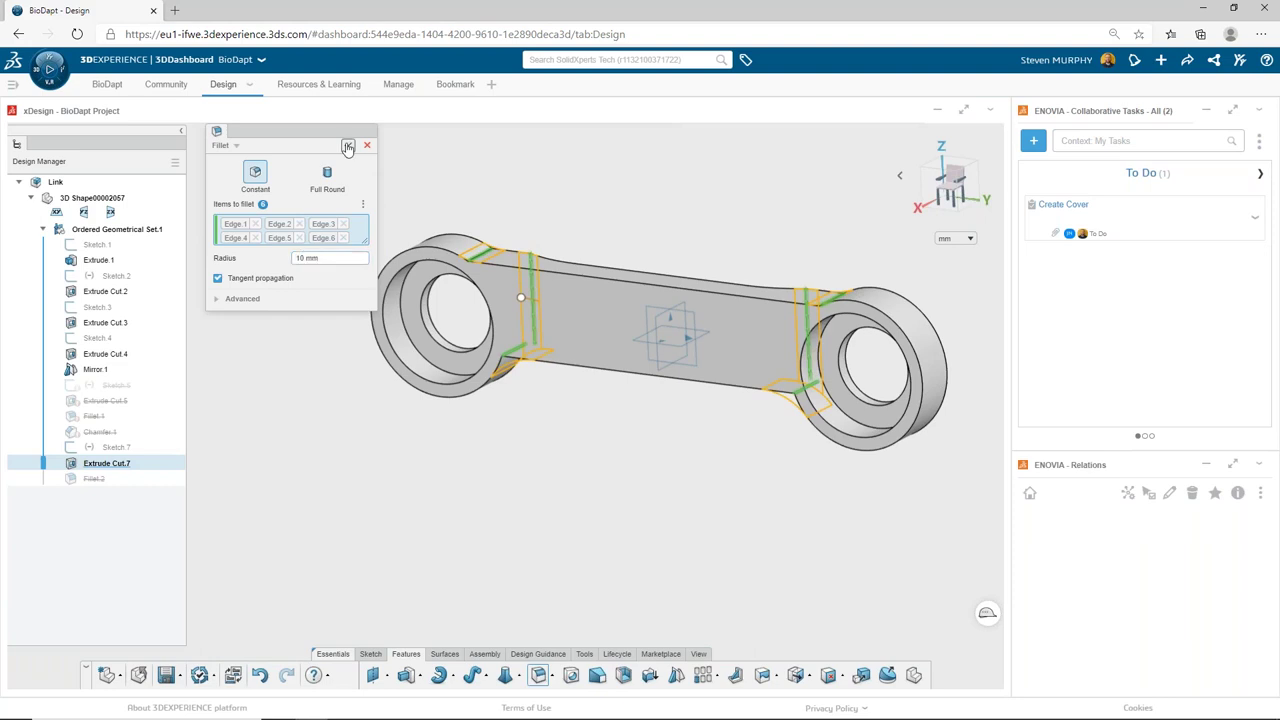
Step: Chamfer the two long upper edges of the Link by 1 mm at 45 degrees with tangent propagation
middle_click_drag(640, 275, 663, 349)
left_click(636, 286)
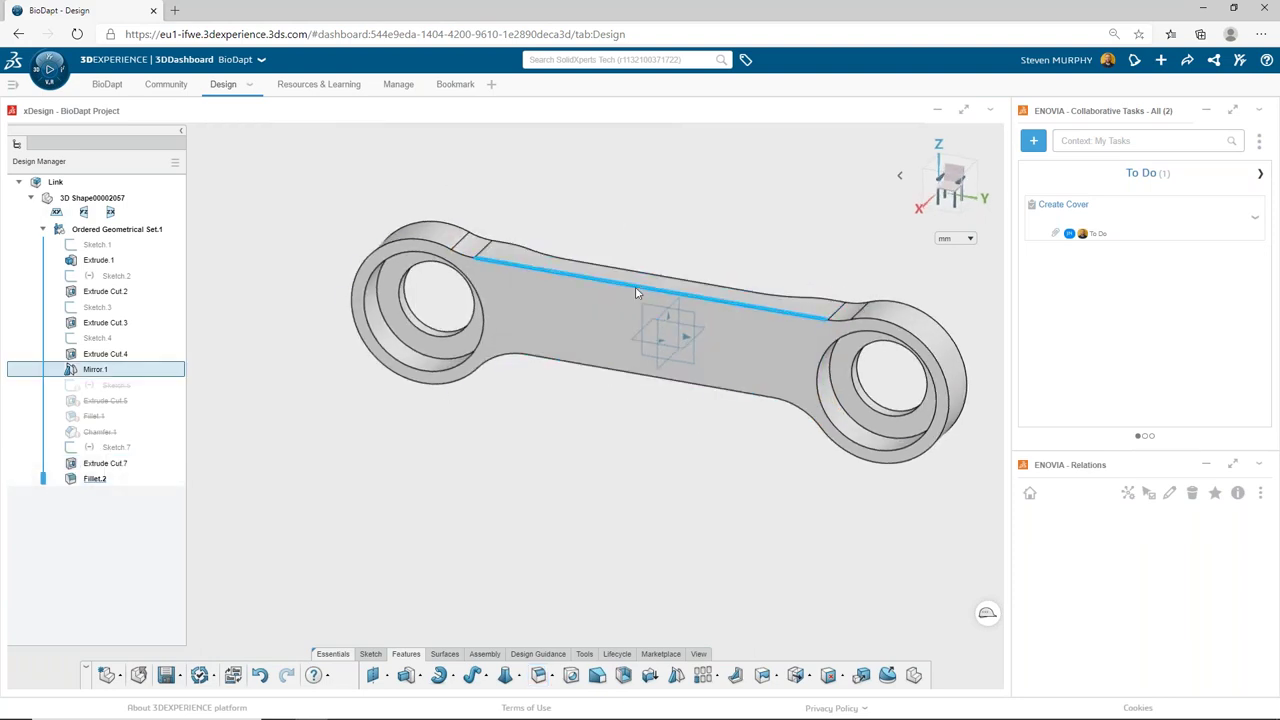
left_click(682, 244)
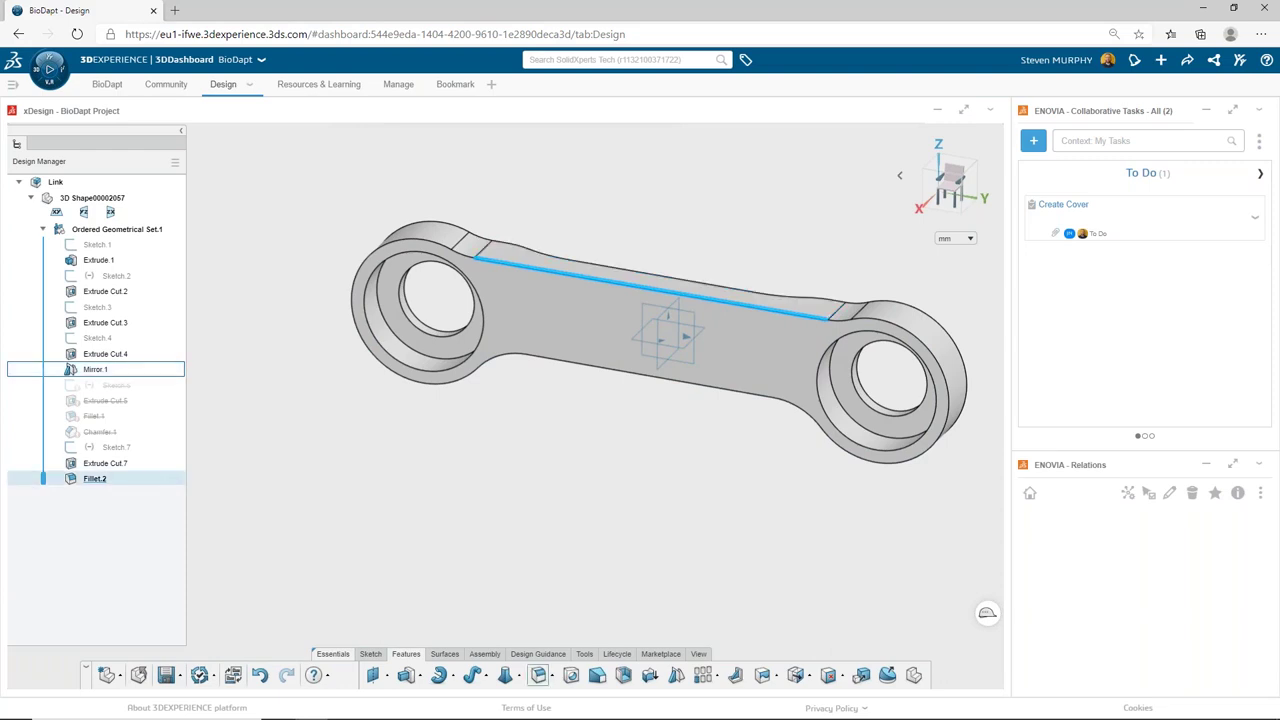
left_click(708, 288)
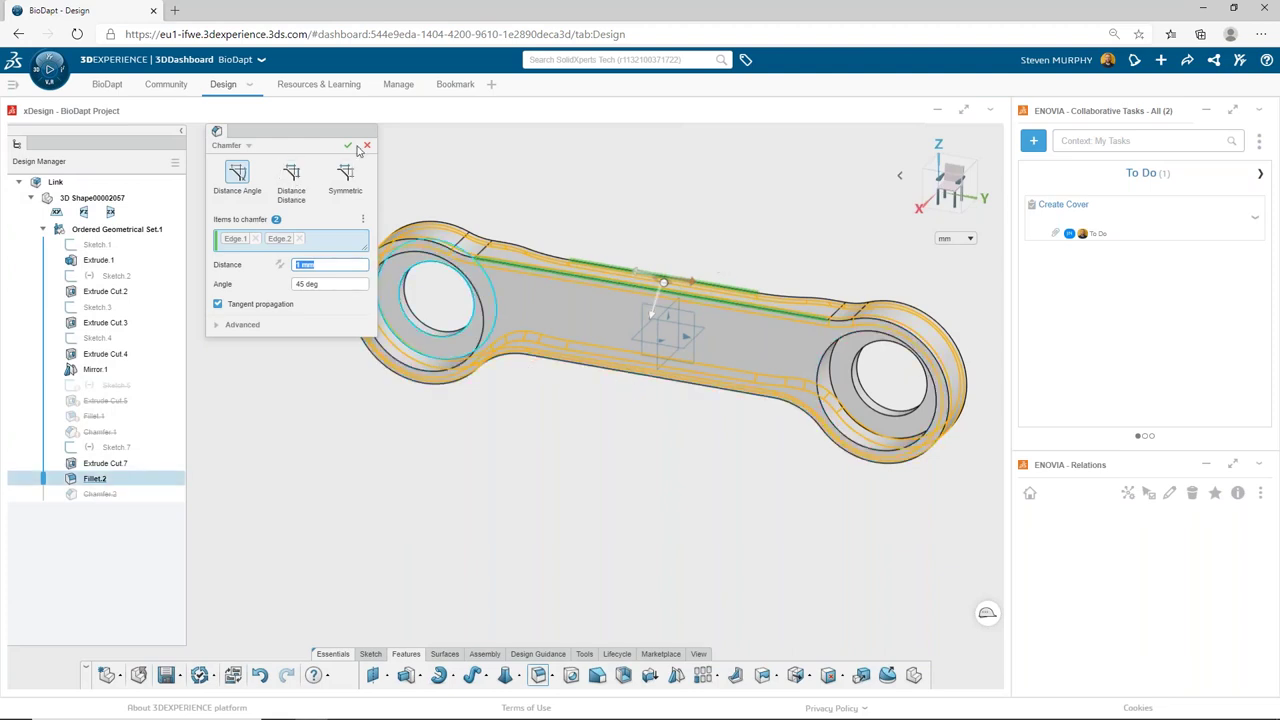
left_click(350, 147)
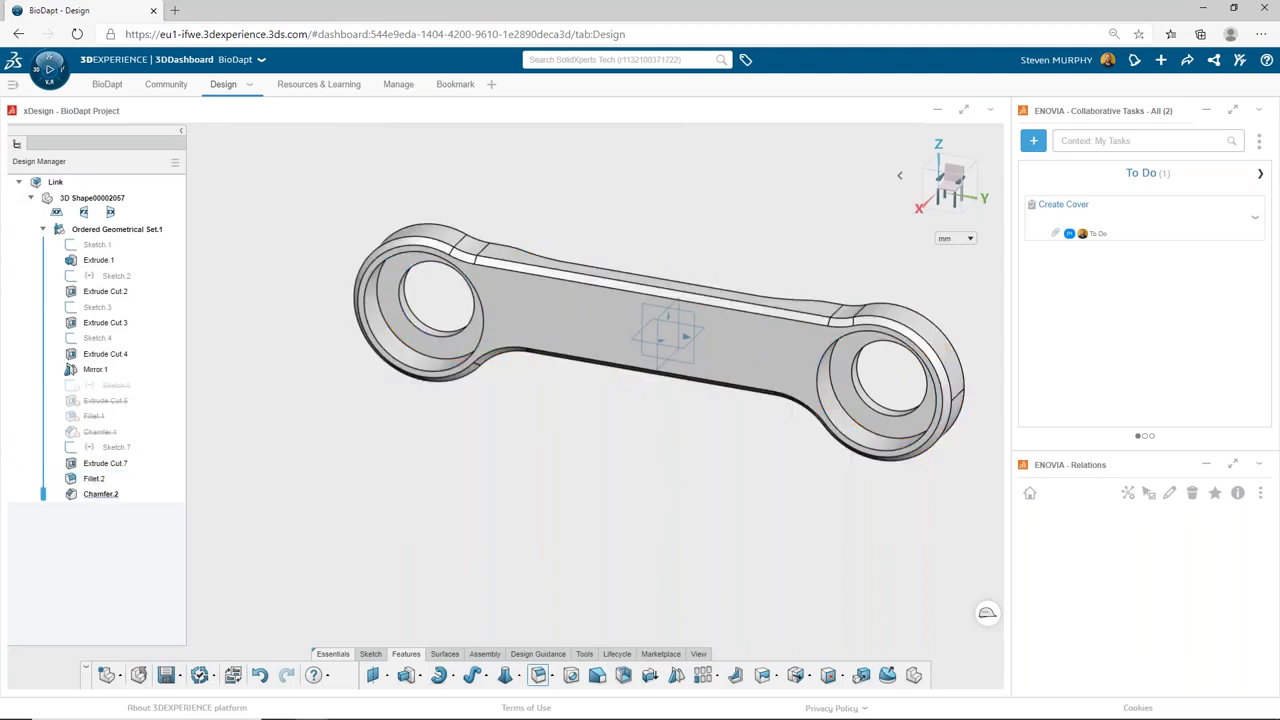
Step: Save the modified Link
left_click(166, 675)
mouse_move(812, 509)
middle_mouse_down()
mouse_move(811, 523)
mouse_move(810, 512)
middle_mouse_up()
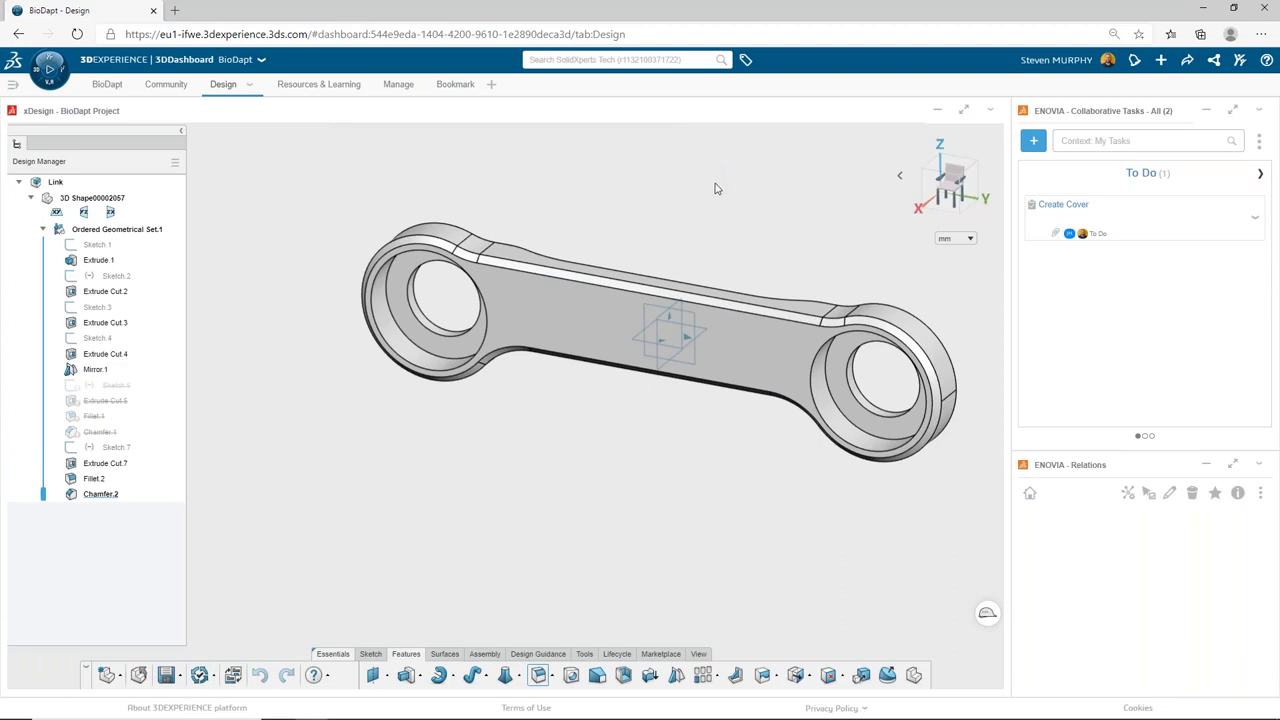
left_click(166, 676)
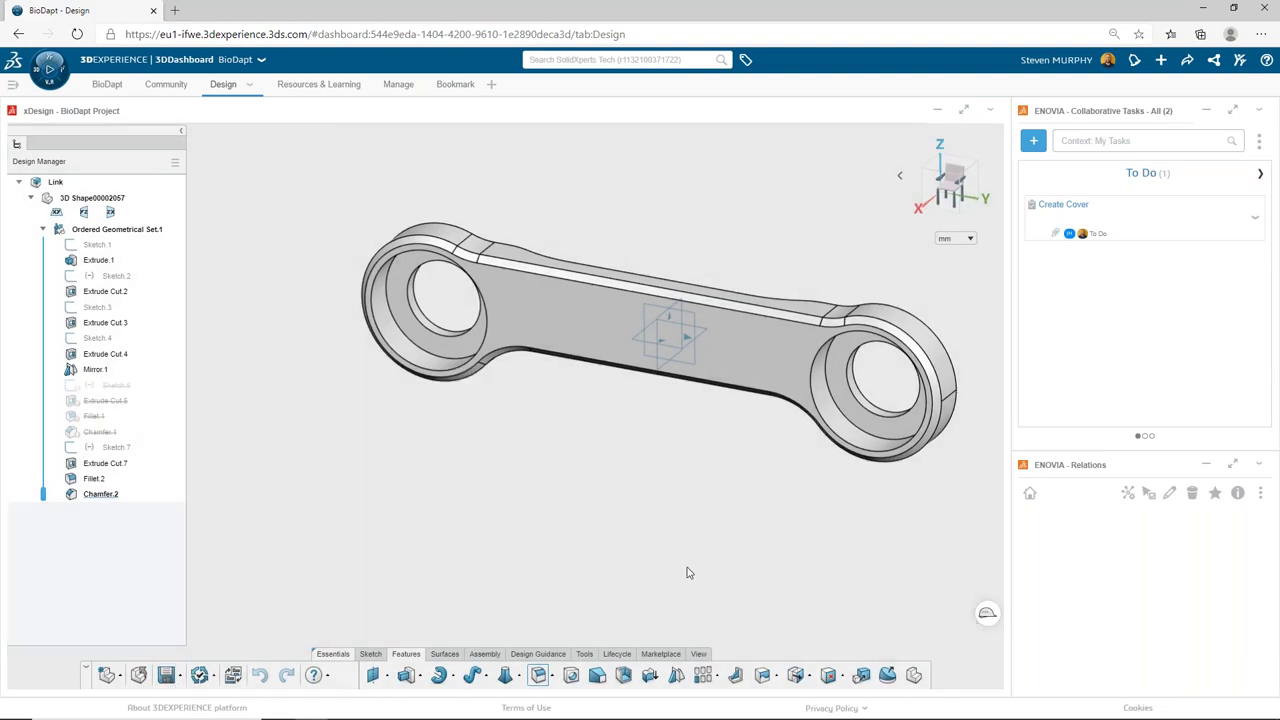
Step: Examine the Link's 3D shape in the enlarged Relations view, collapse its card details, and minimise the view
left_click(1231, 466)
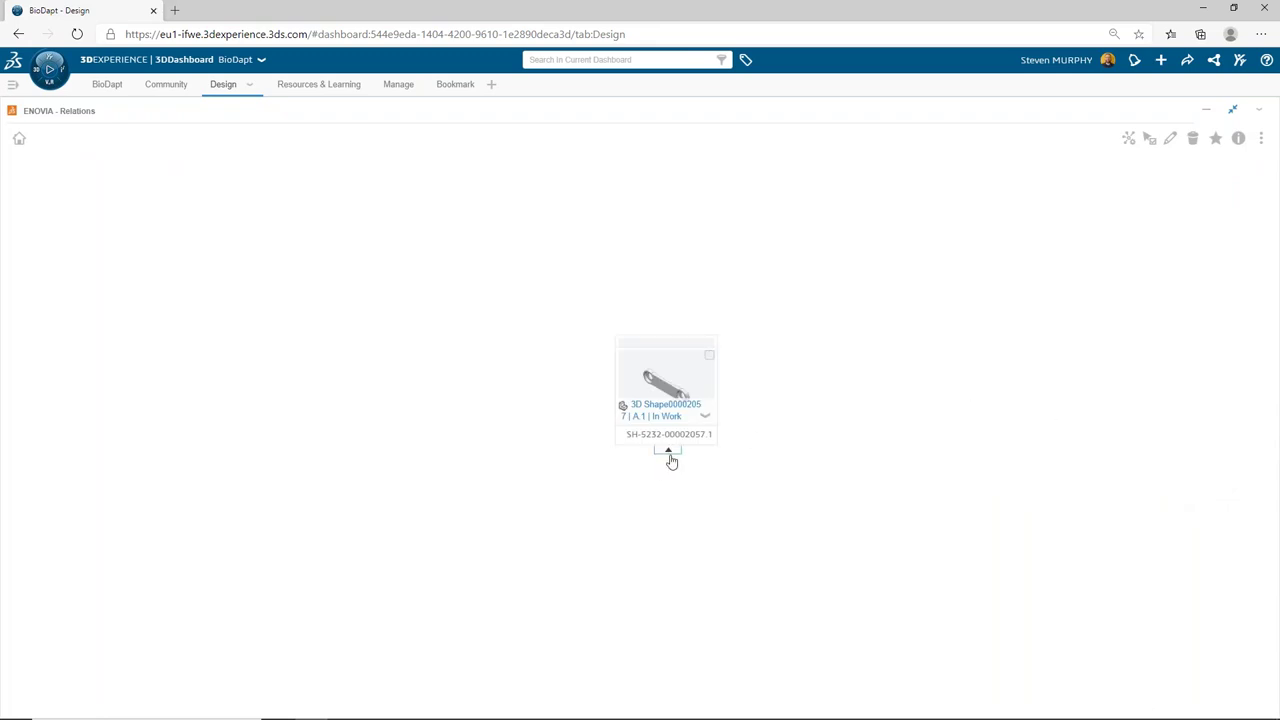
left_click(671, 457)
left_click(677, 349)
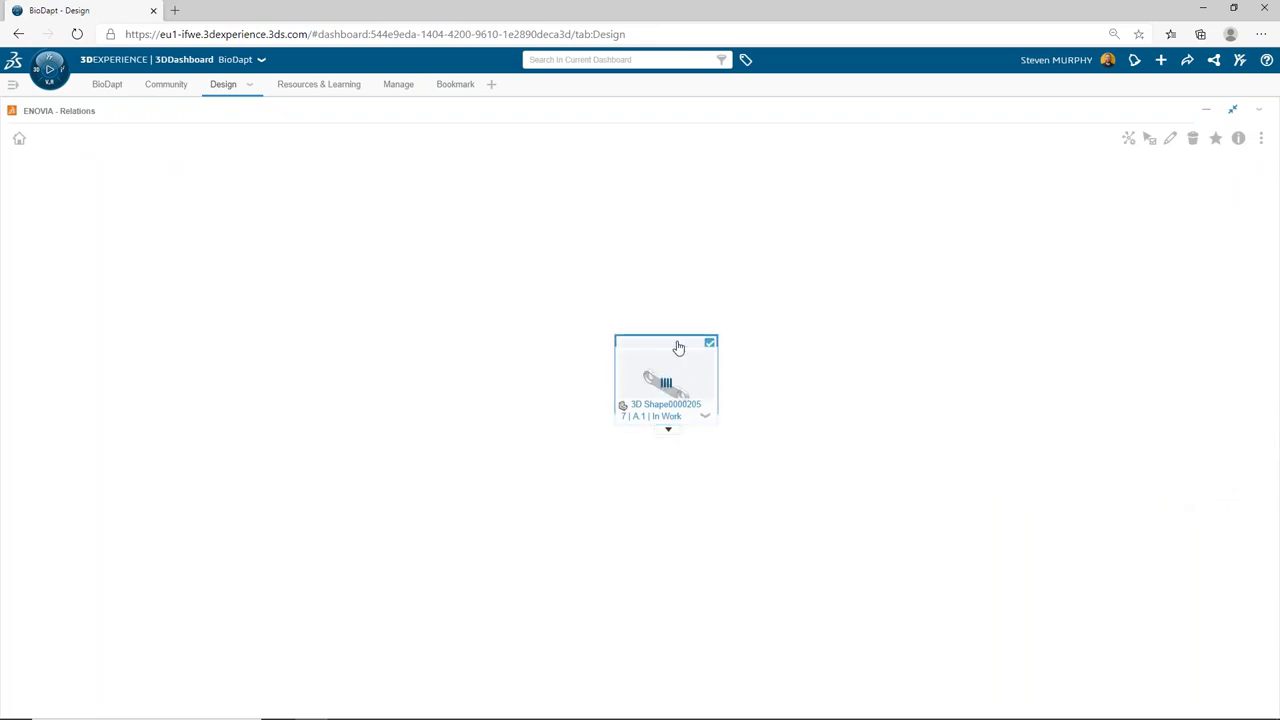
left_click_drag(678, 347, 700, 378)
left_click(1205, 111)
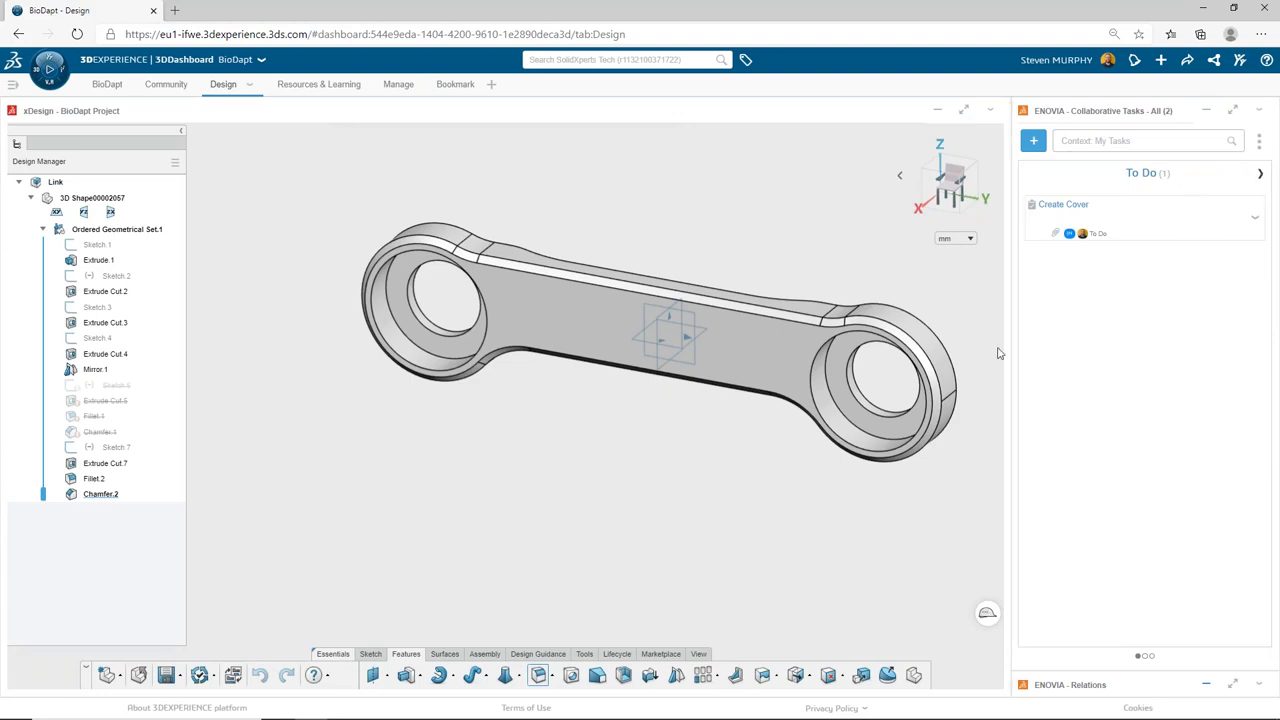
Step: Widen the Collaborative Tasks view and move the Assemble Link task from In Work to Completed
left_click_drag(1013, 349, 666, 345)
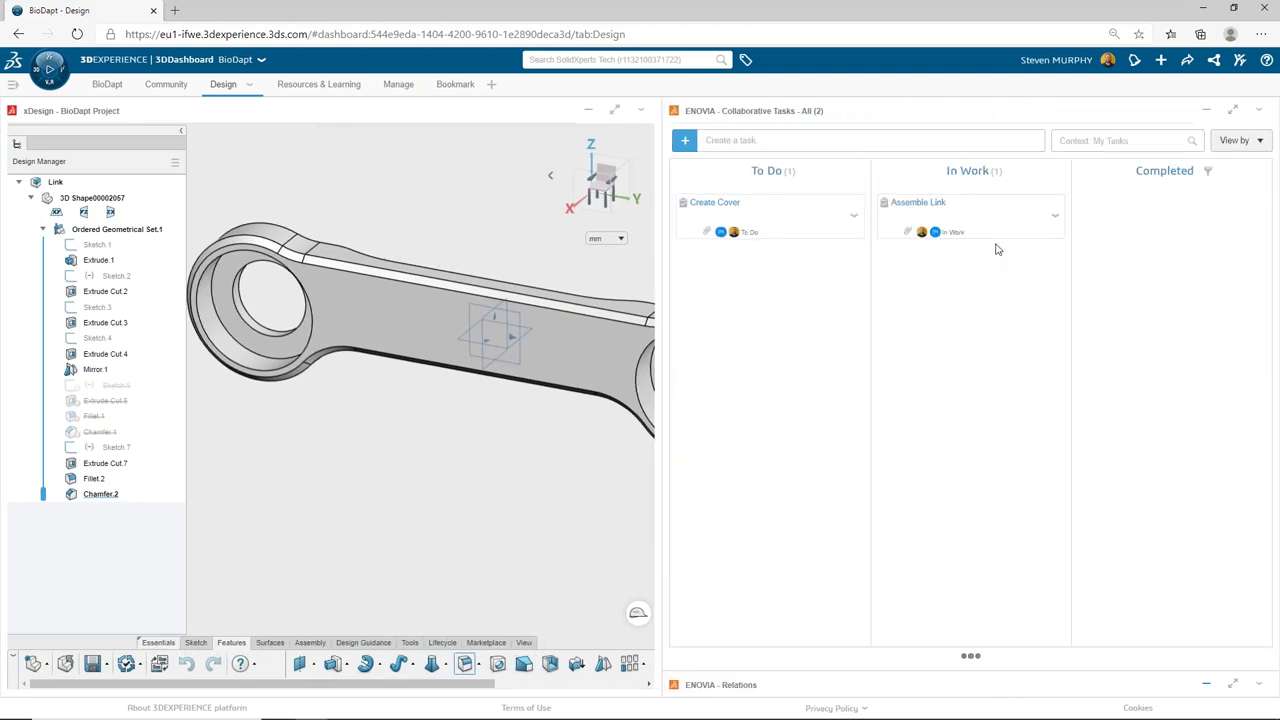
left_click_drag(957, 211, 1165, 216)
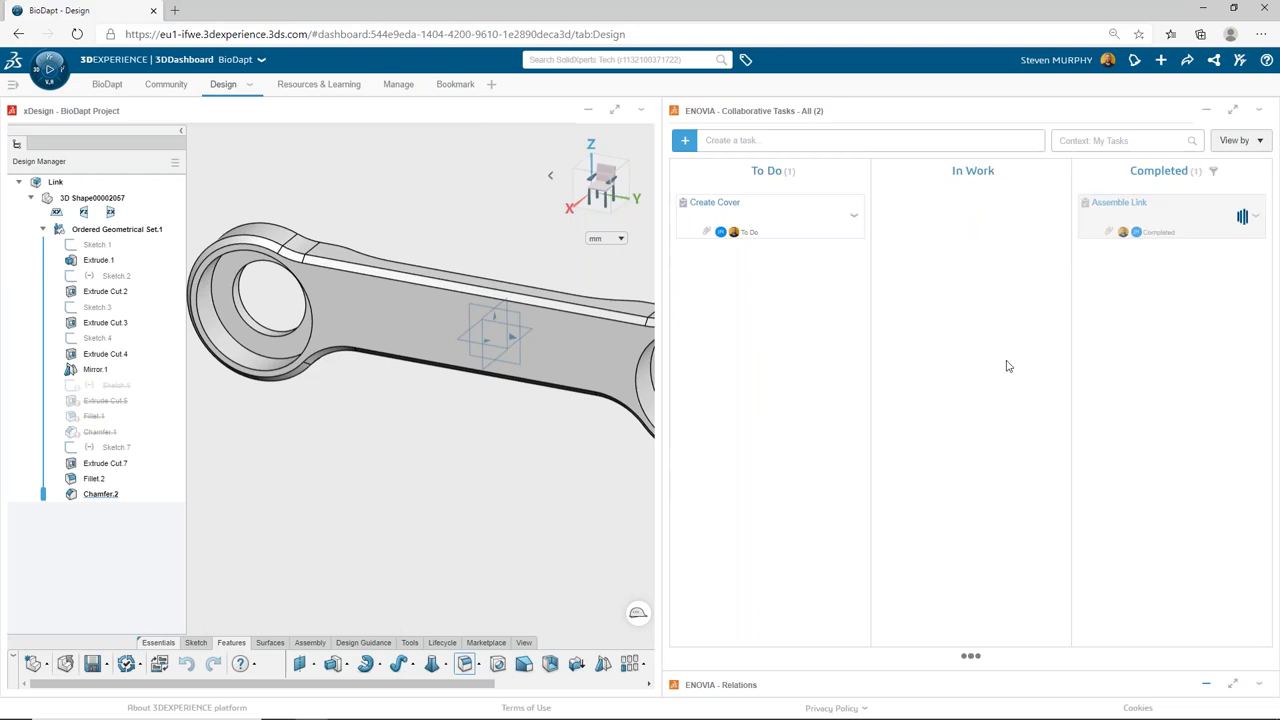
Step: Widen the xDesign view beside the Collaborative Tasks view so the whole Link fits in it
left_click_drag(666, 314, 932, 296)
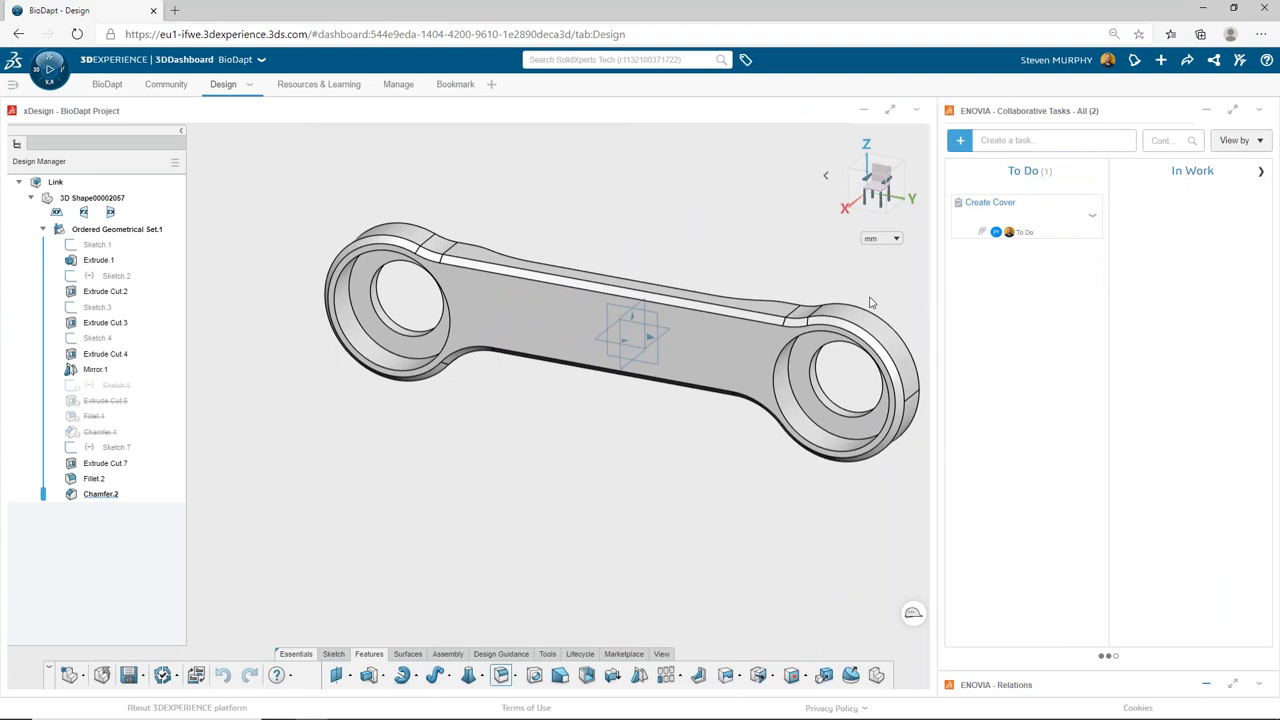
key("alt+Tab")
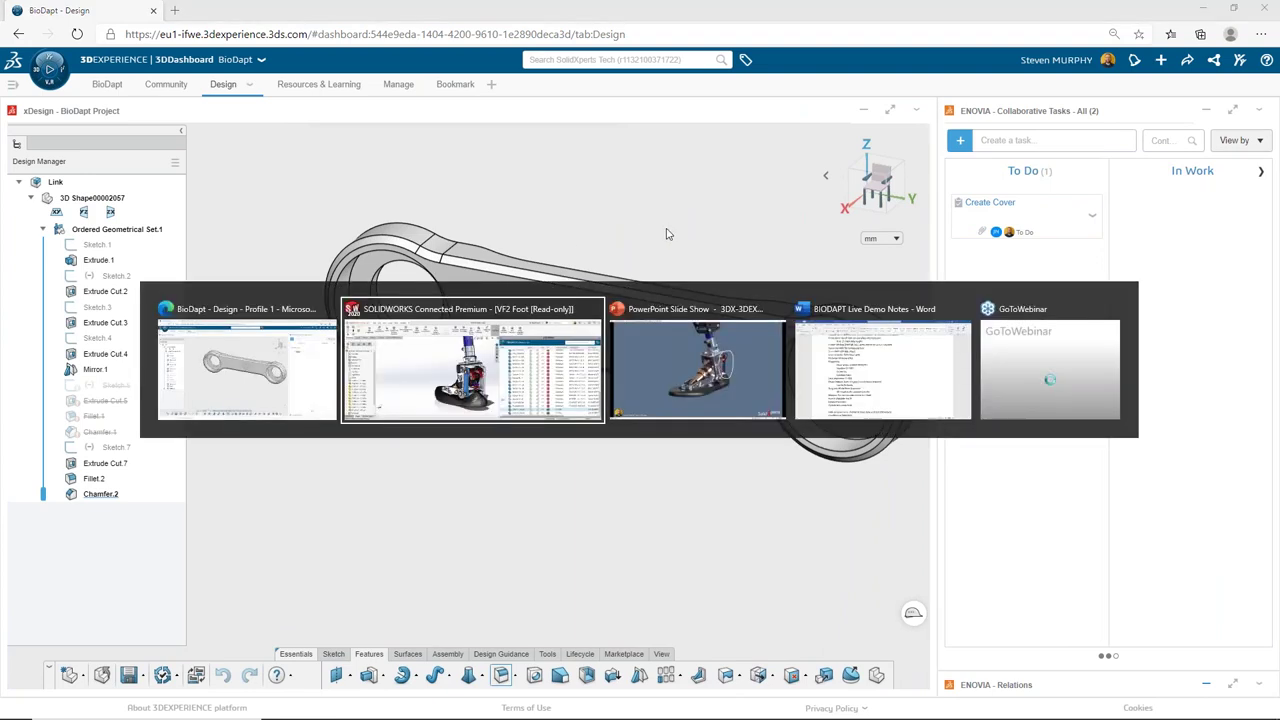
left_click(702, 365)
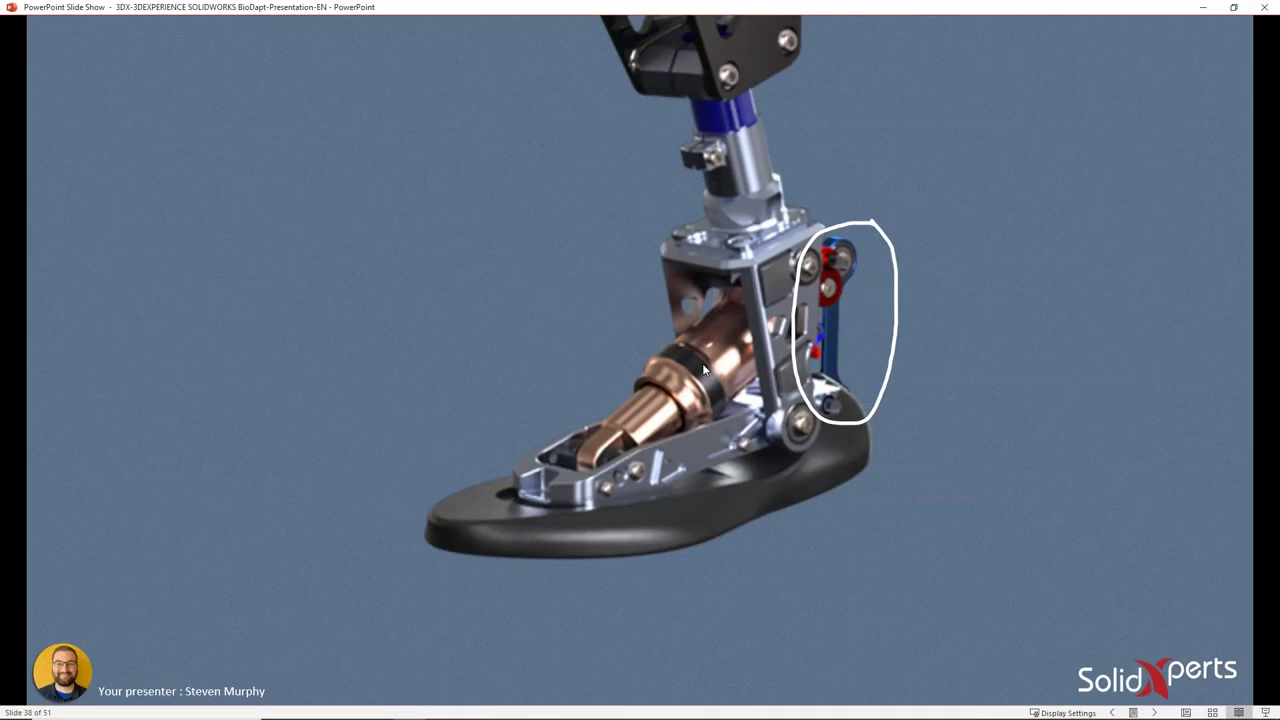
key("Right")
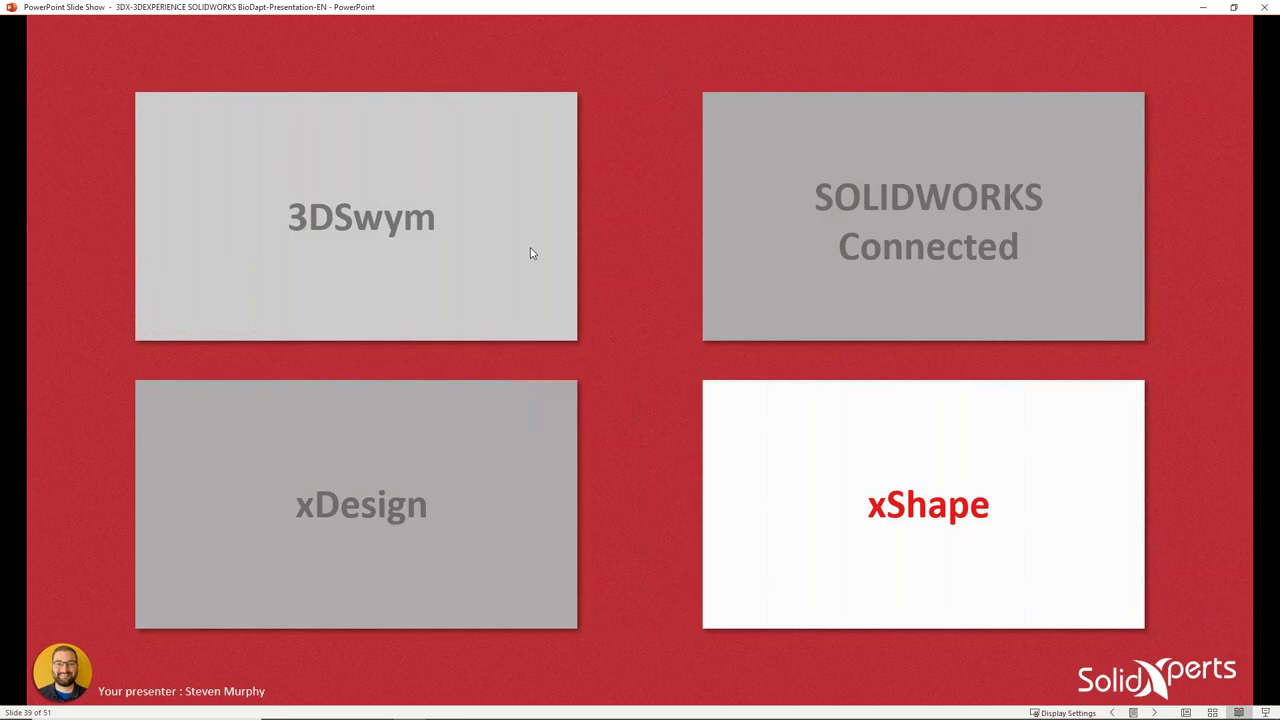
key("Right")
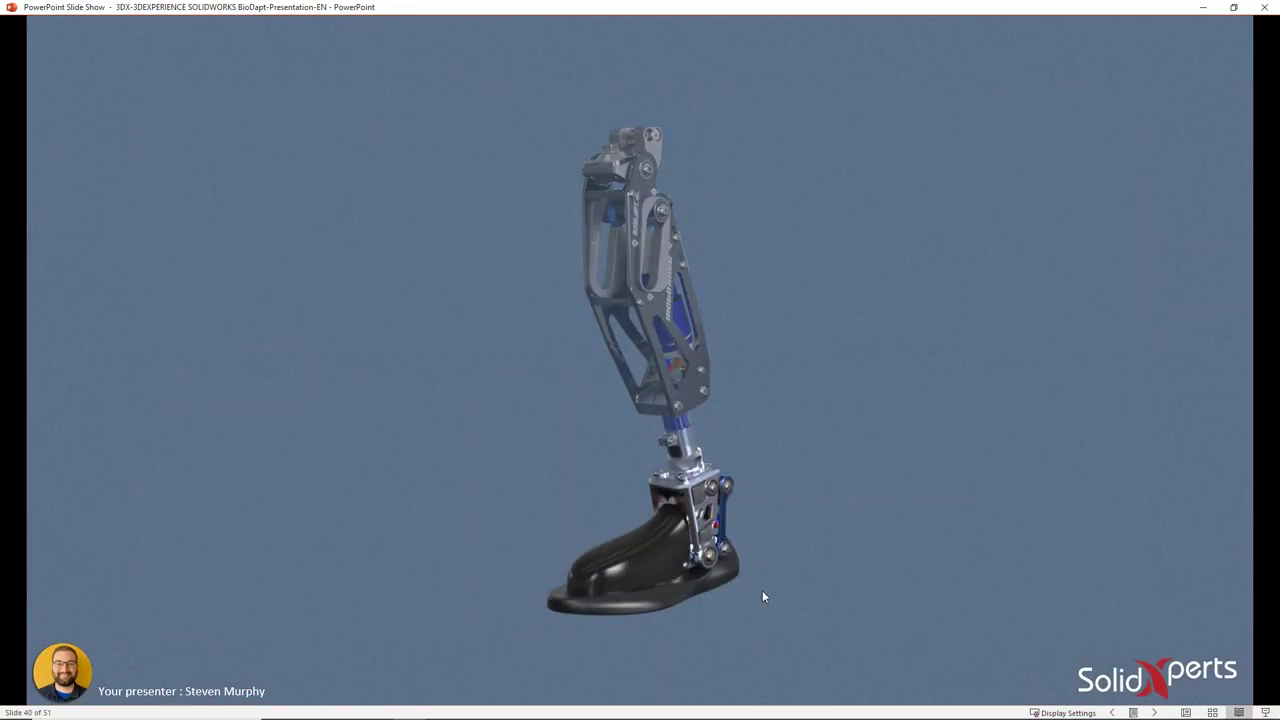
left_click(1203, 7)
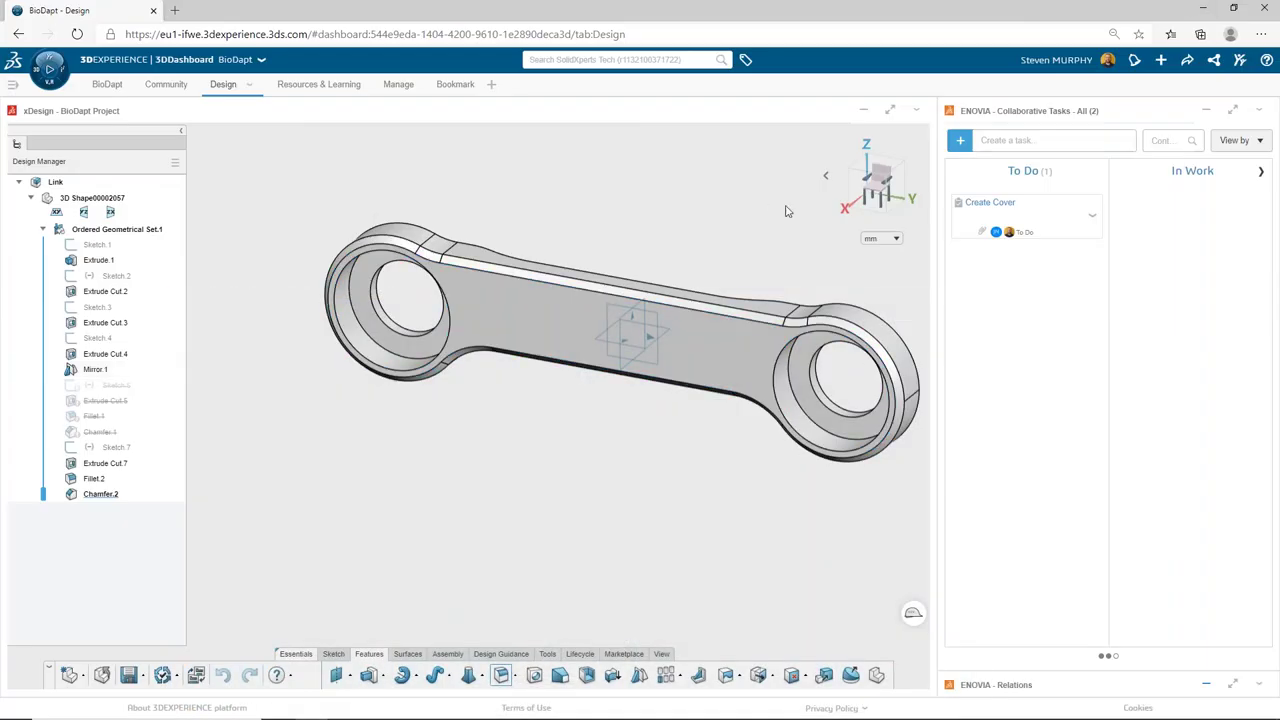
Step: Open the details of the Create Cover task and try to load its VF2 Foot attachment into xDesign
left_click(1040, 218)
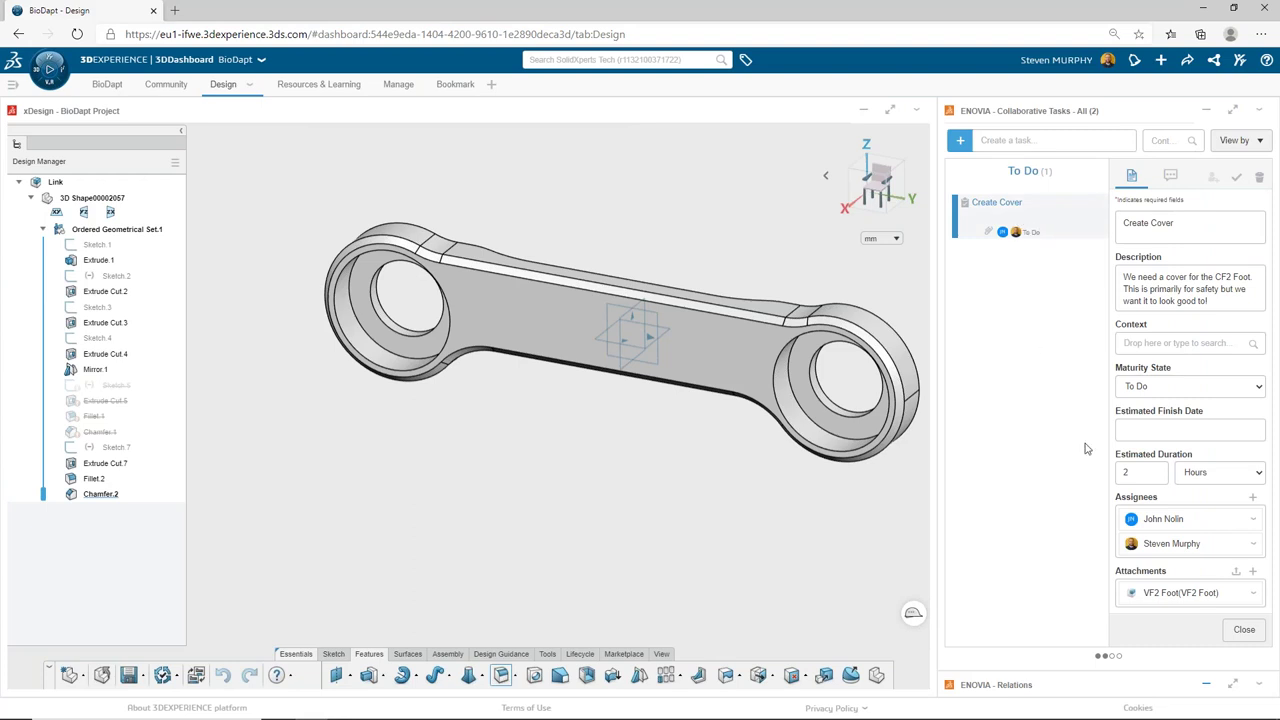
left_click_drag(1192, 596, 833, 498)
scroll(1194, 600, "down", 2)
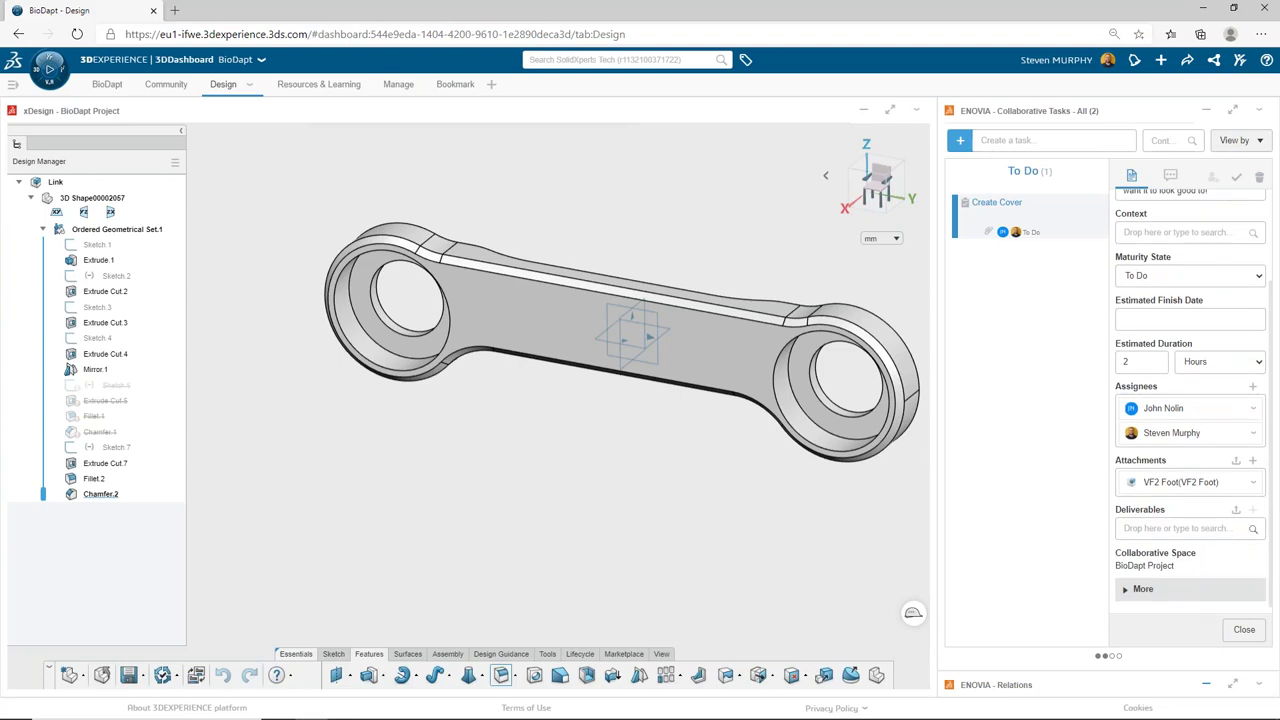
Step: Restore the Relations view and try to display the VF2 Foot attachment's relations in it, enlarging the view and returning it to normal size
left_click(1216, 687)
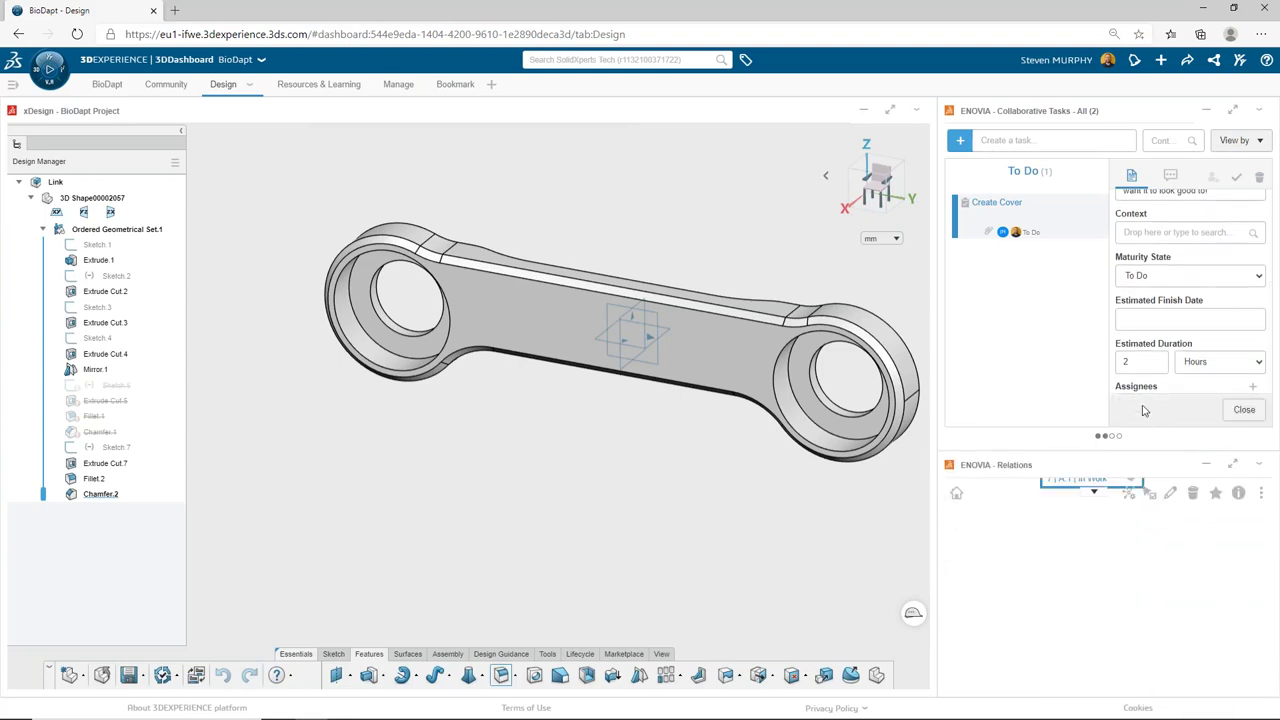
scroll(1137, 354, "down", 2)
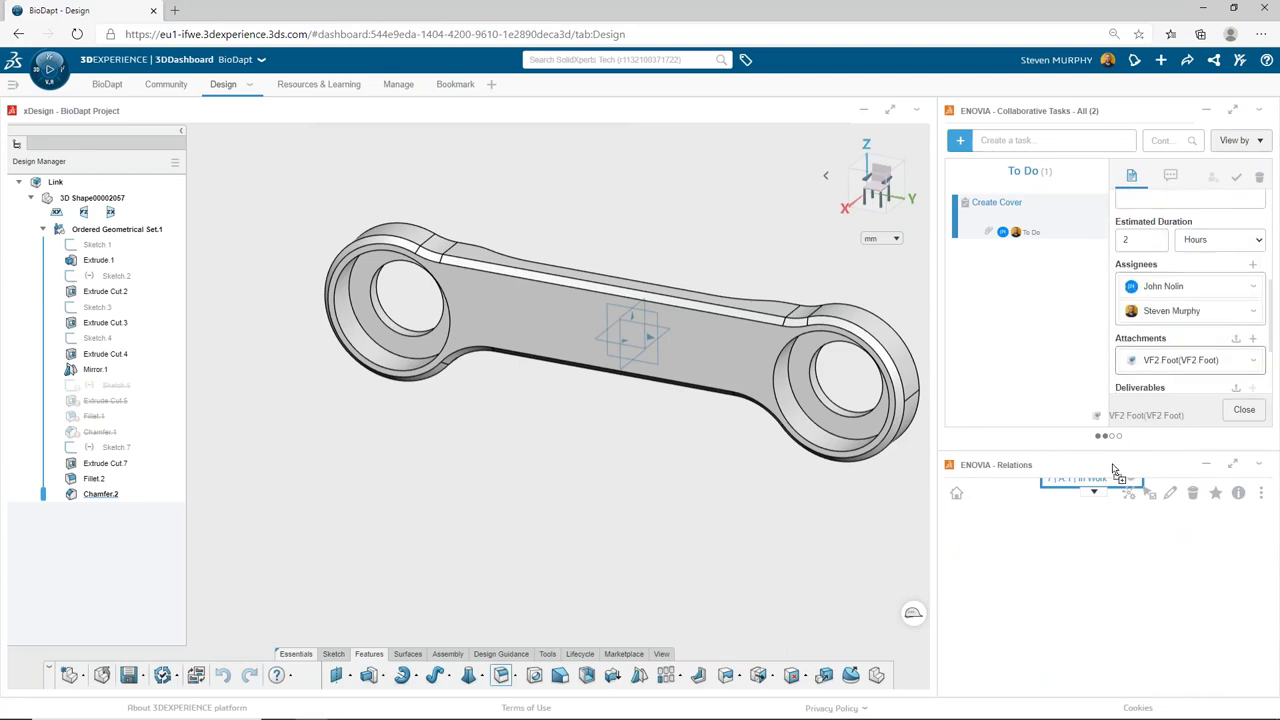
left_click_drag(1115, 470, 1165, 612)
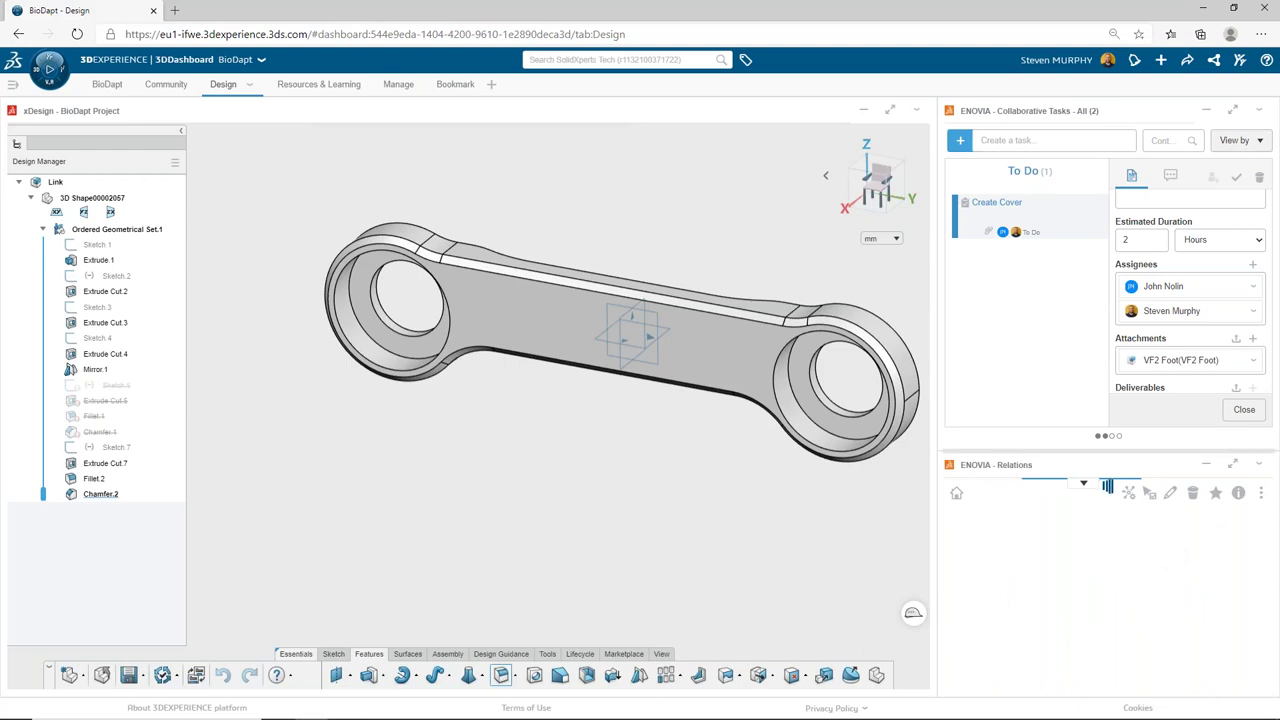
left_click(1233, 466)
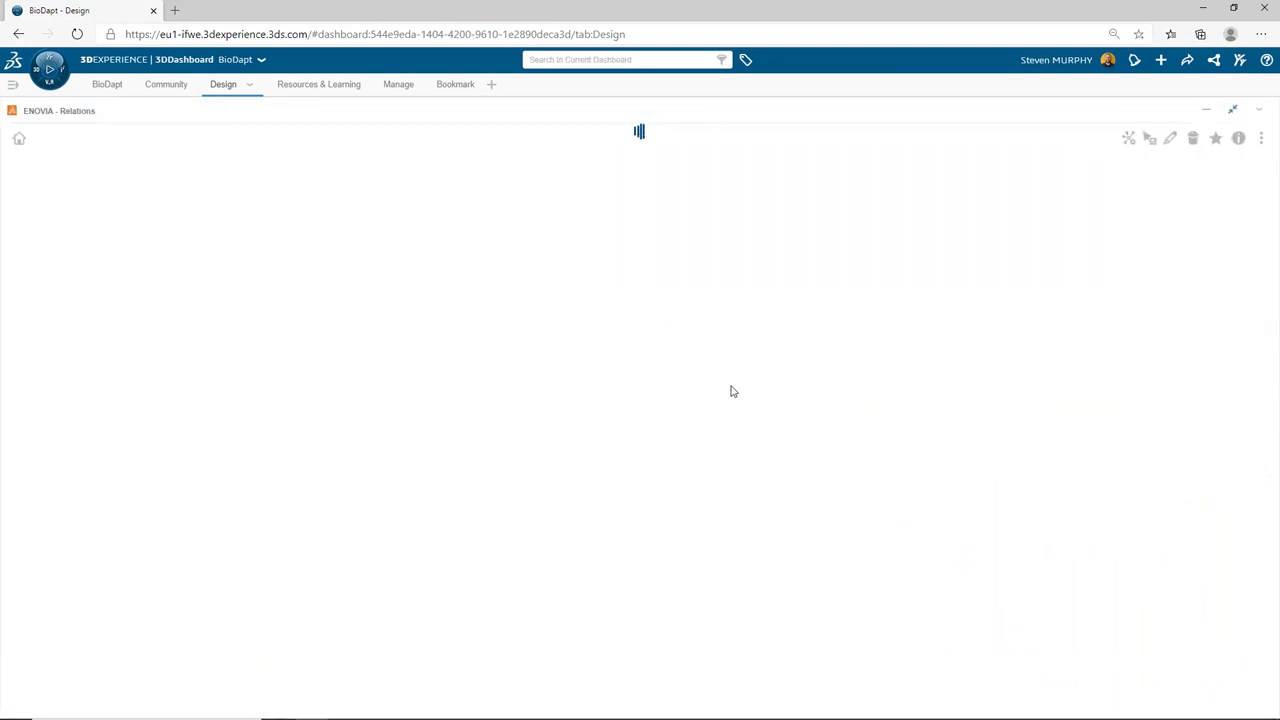
left_click(1232, 109)
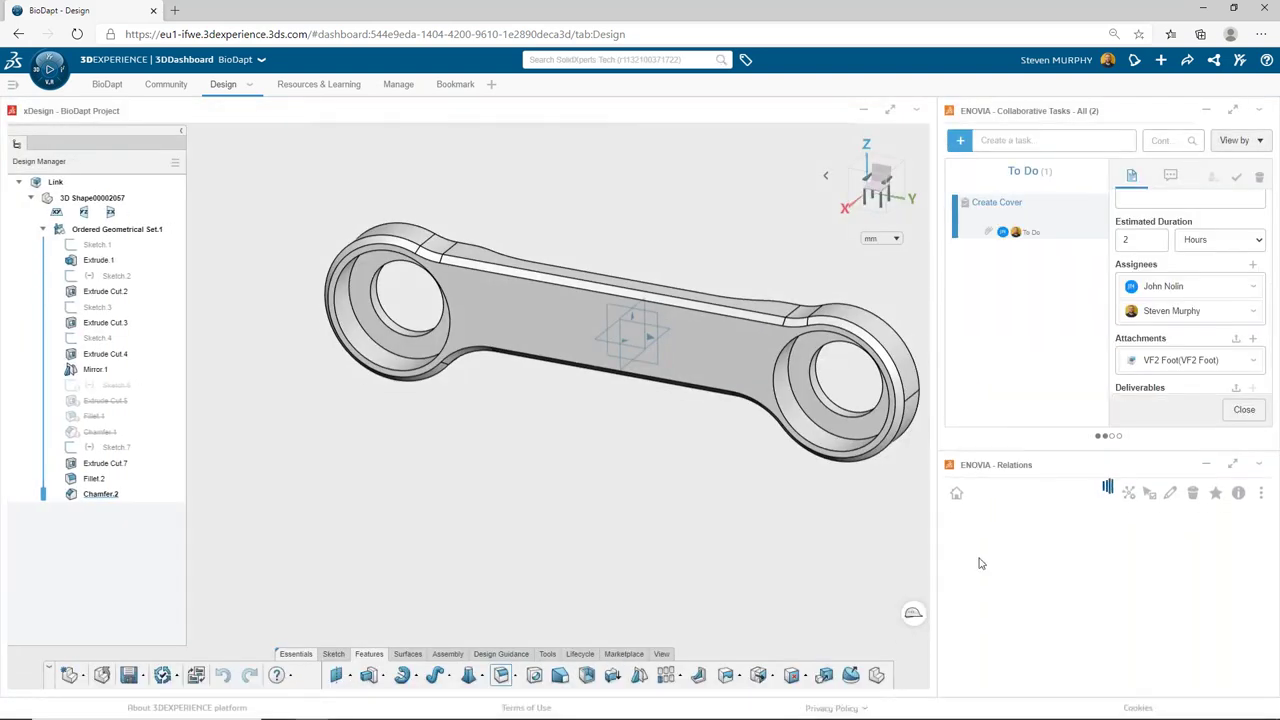
Step: Search the platform for "vf2 foot" and open the VF2 Foot physical product in xDesign
left_click(576, 60)
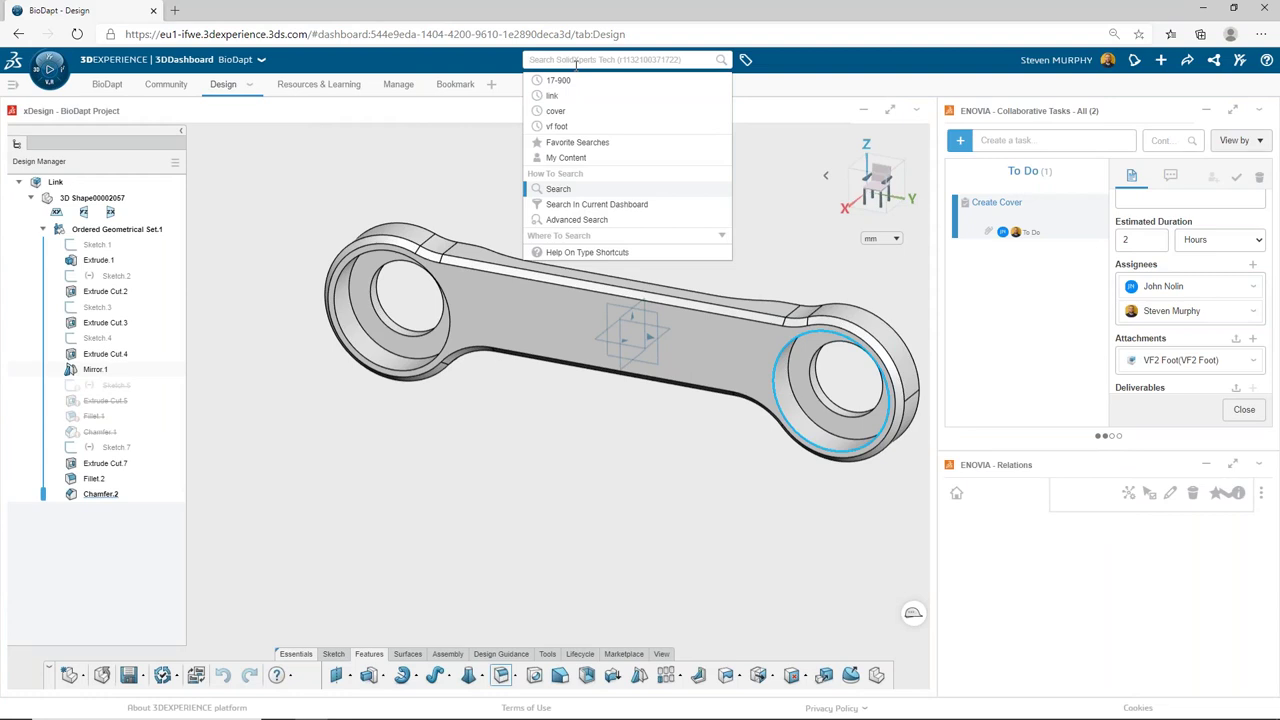
type("vf")
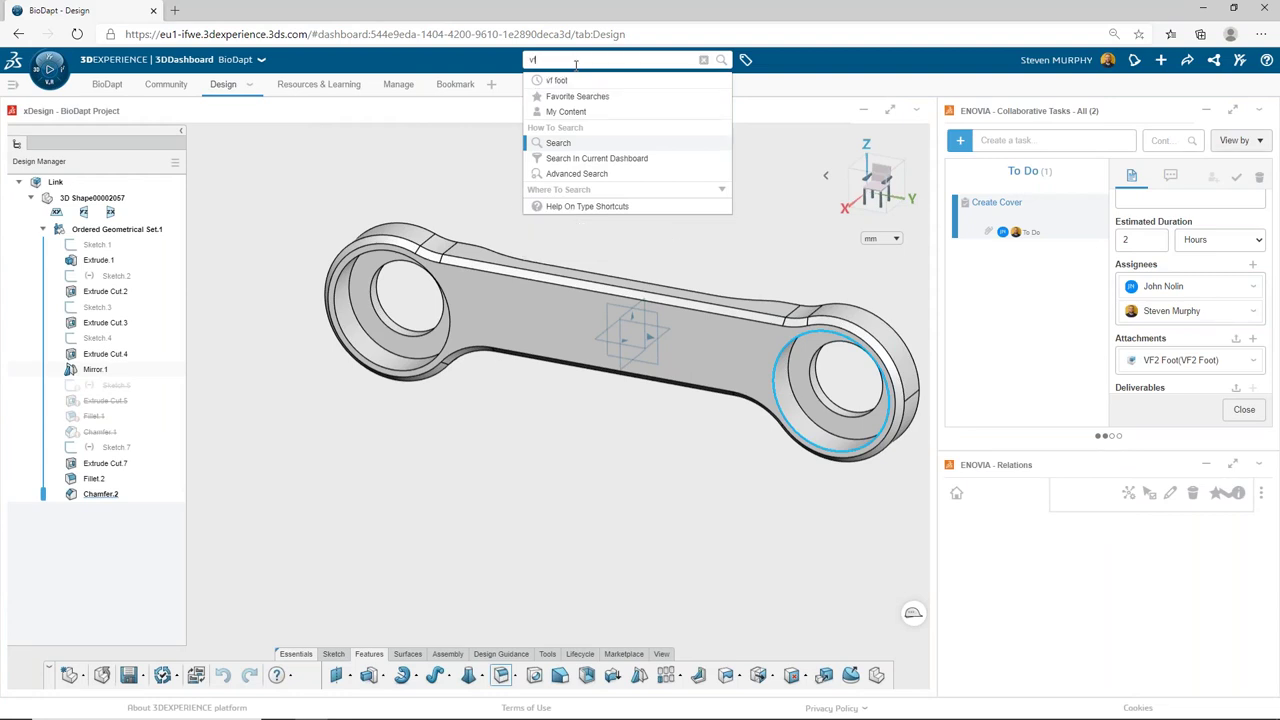
type("2 foot")
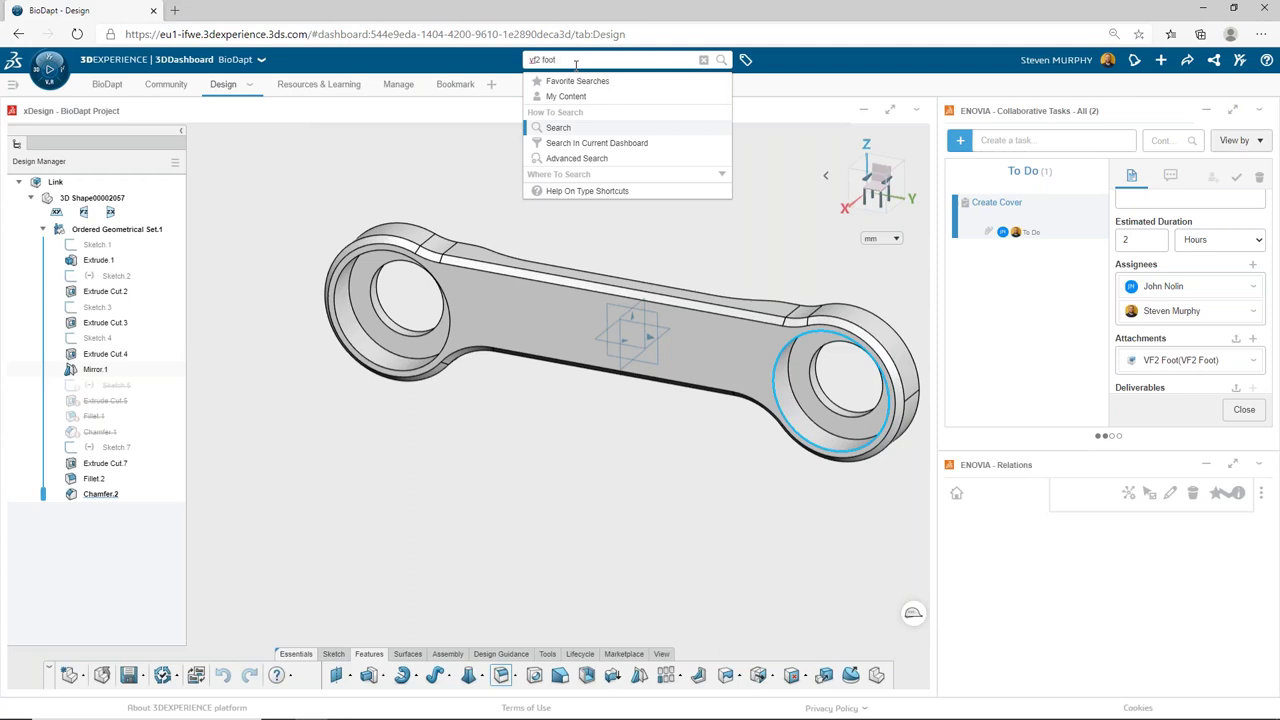
key("Return")
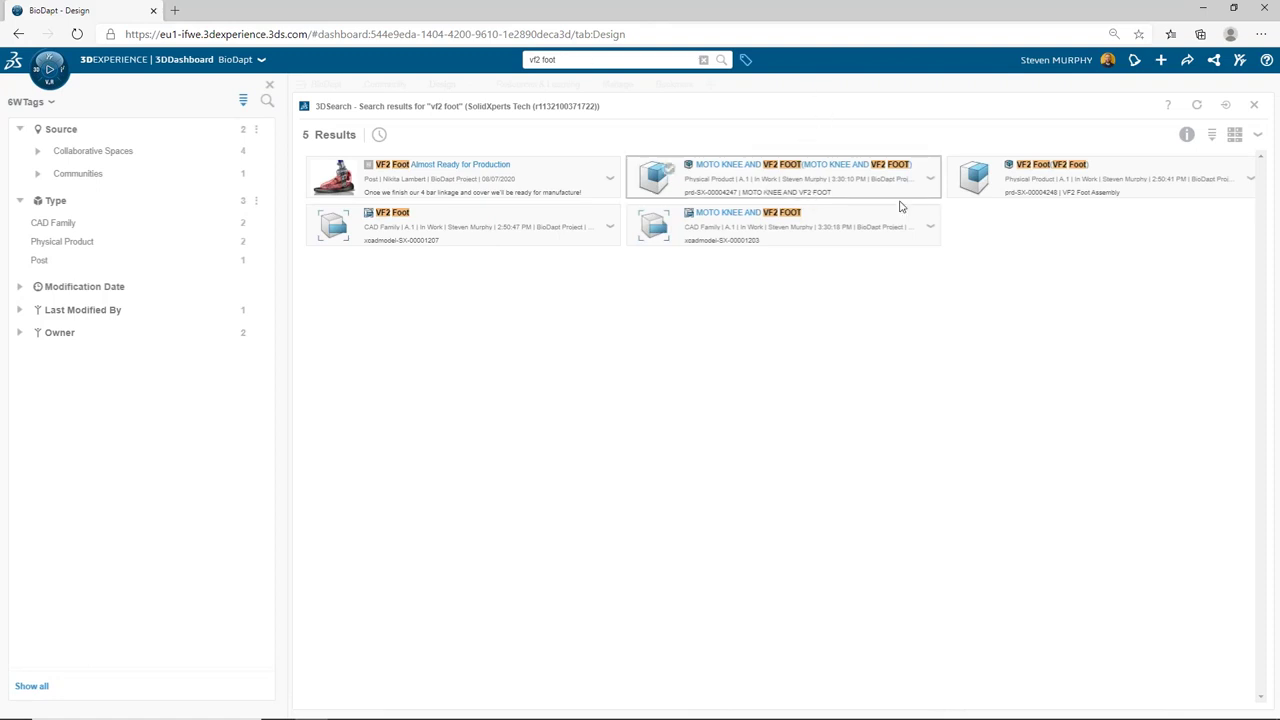
left_click_drag(1019, 190, 512, 218)
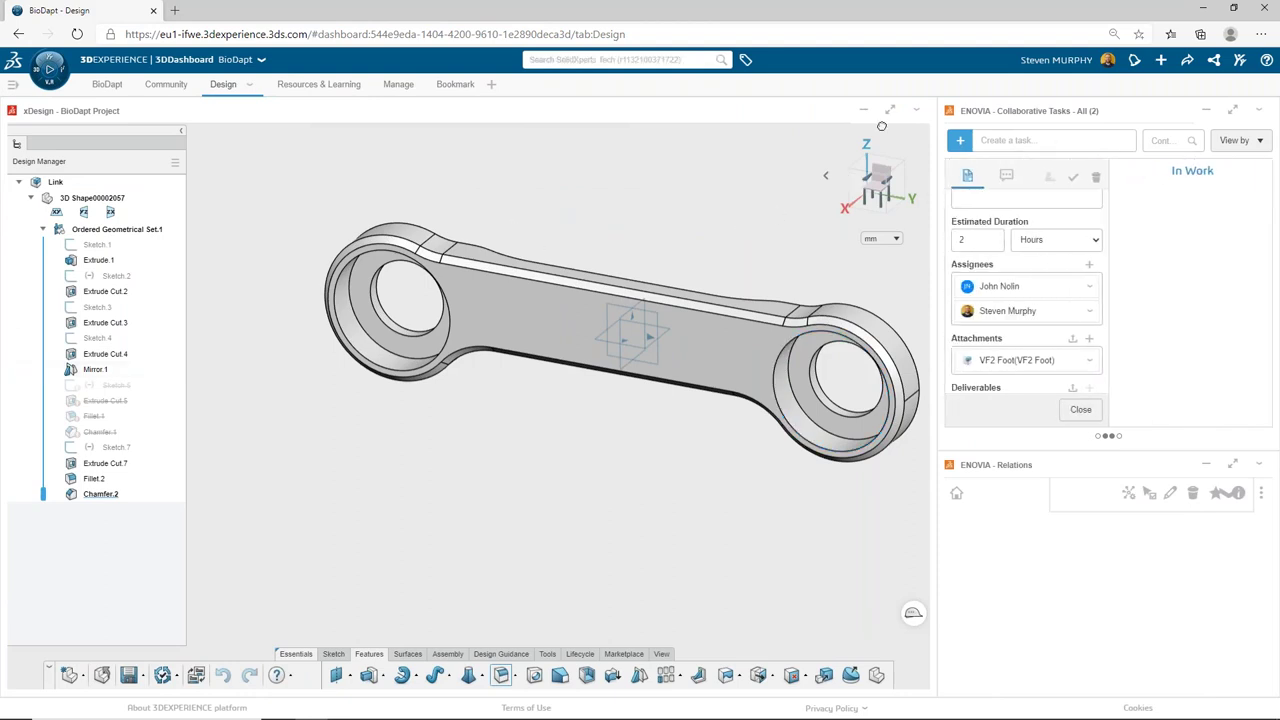
left_click(555, 376)
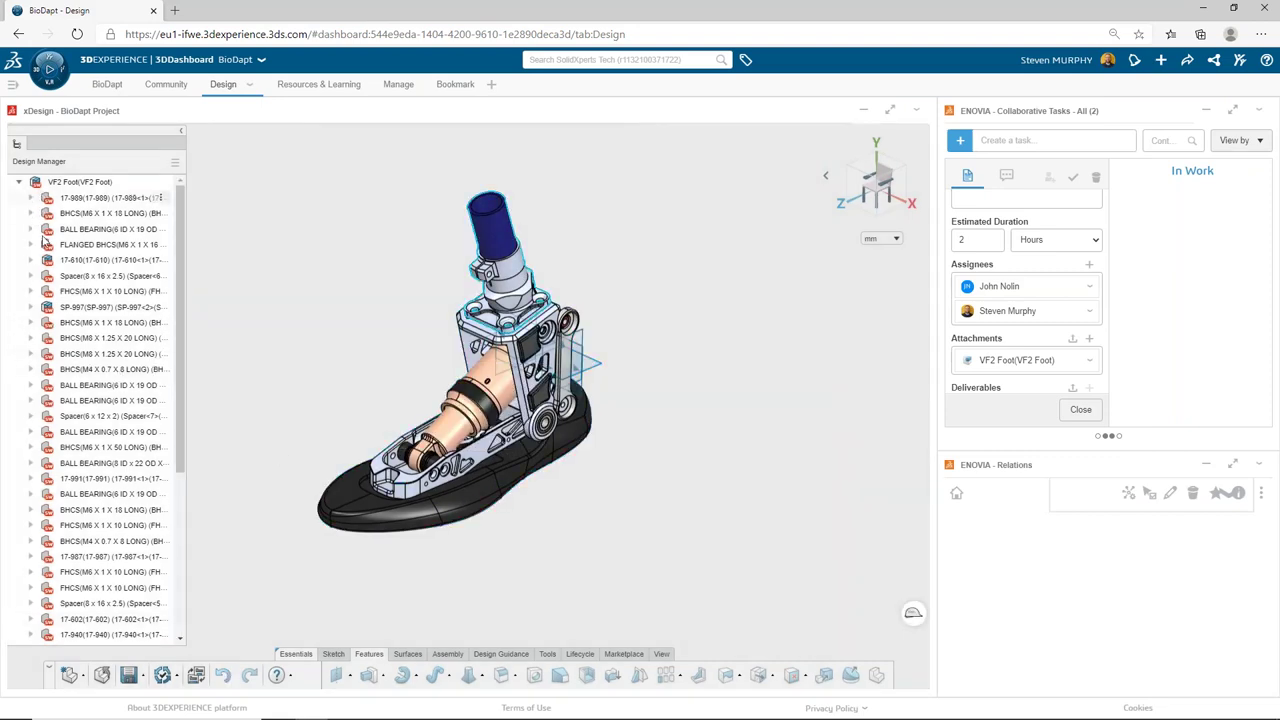
Step: Maximise the xDesign view, insert a new physical product into the VF2 Foot assembly, and activate it for in-context editing
scroll(46, 310, "down", 5)
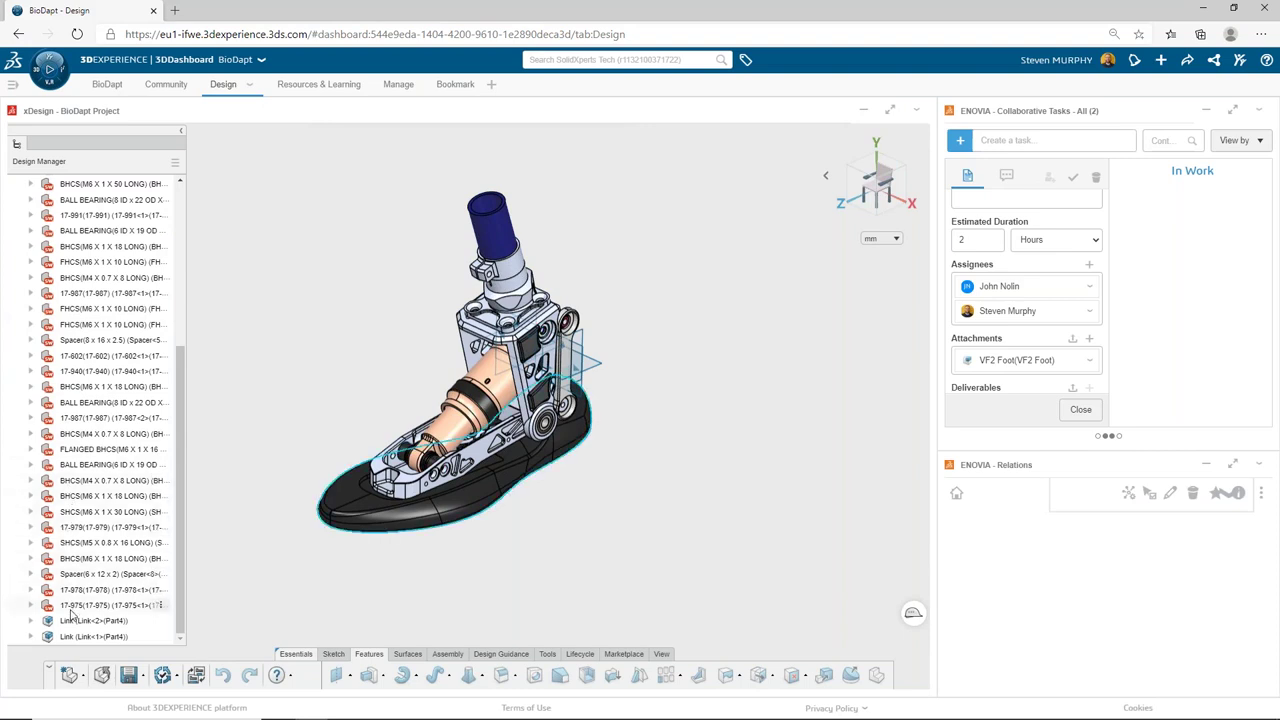
left_click(890, 112)
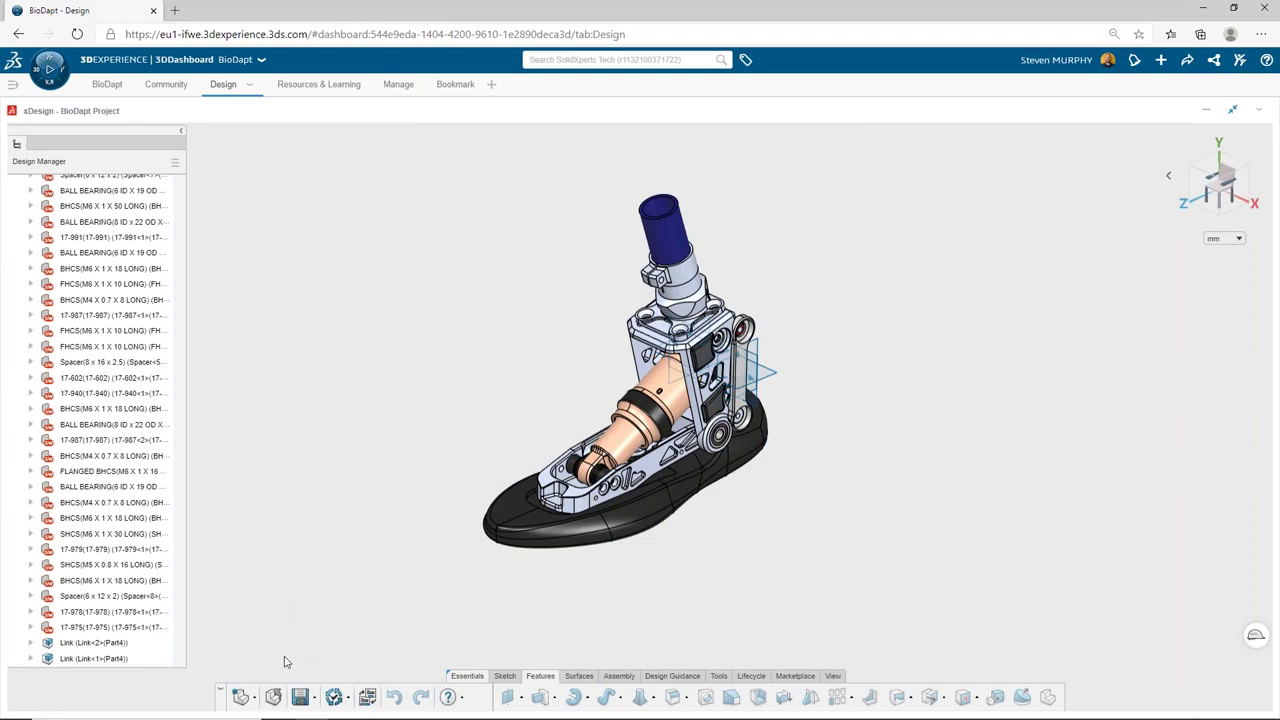
left_click(621, 678)
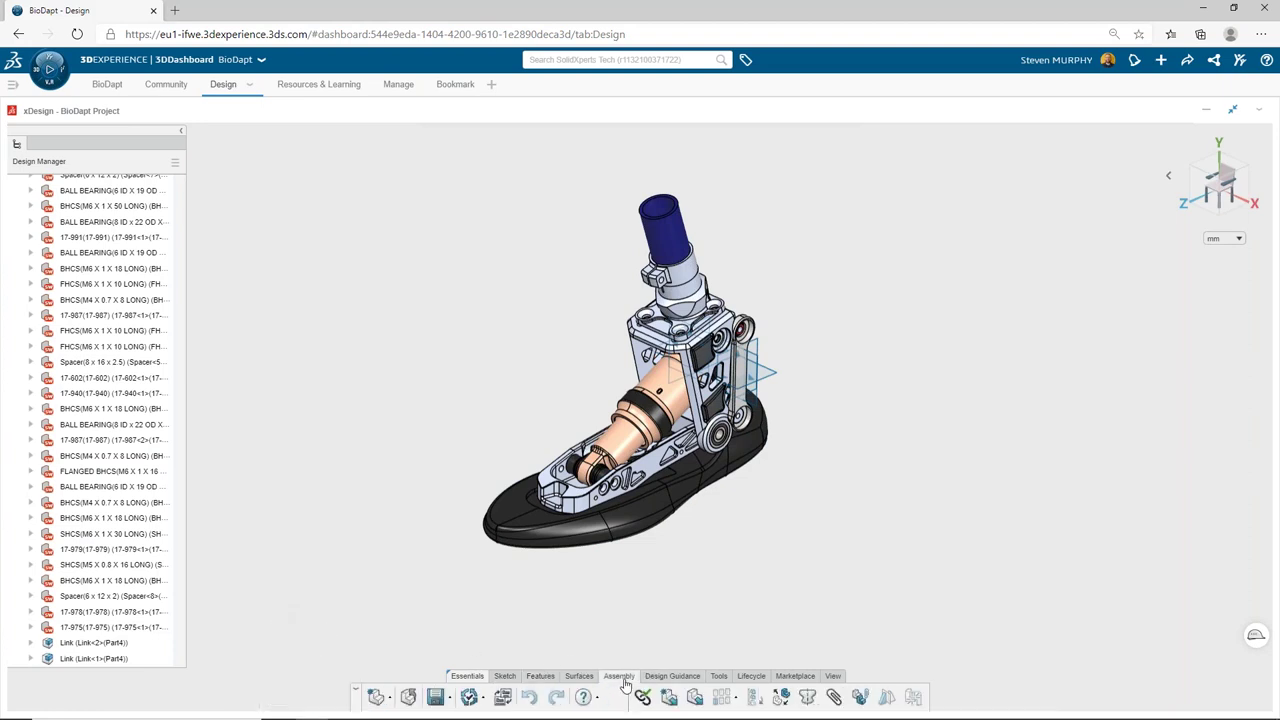
left_click(668, 697)
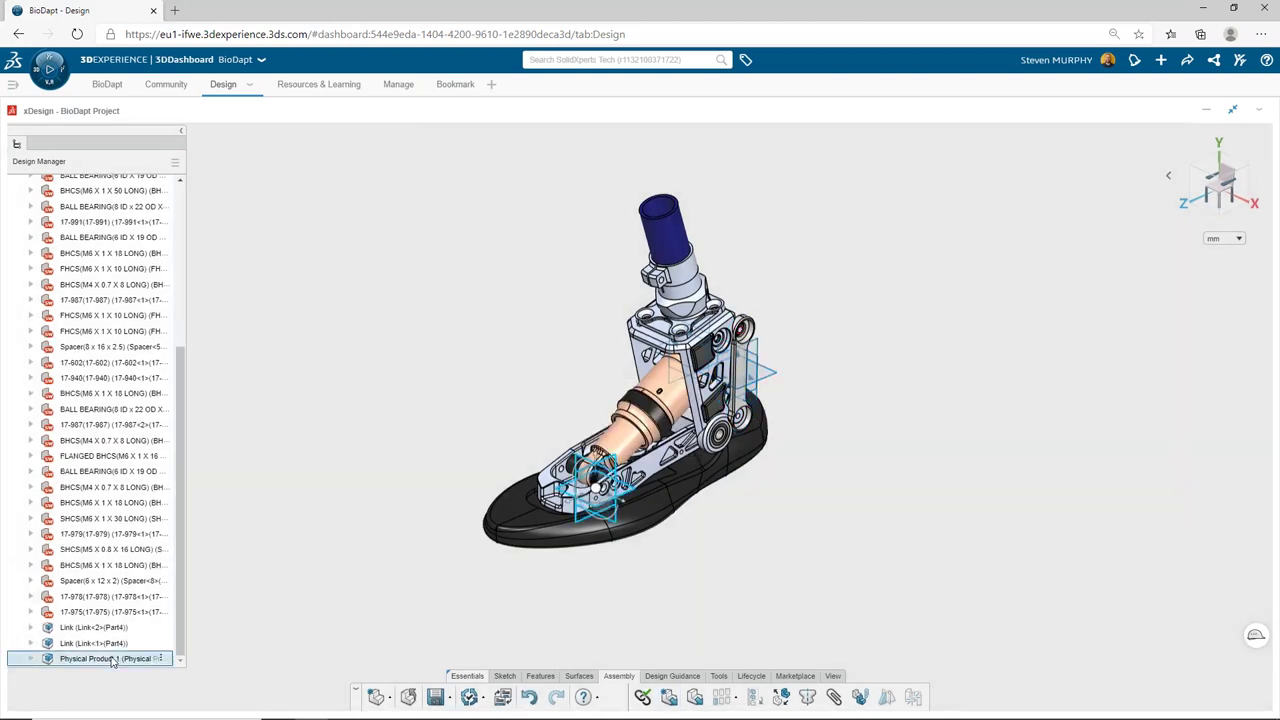
double_click(110, 659)
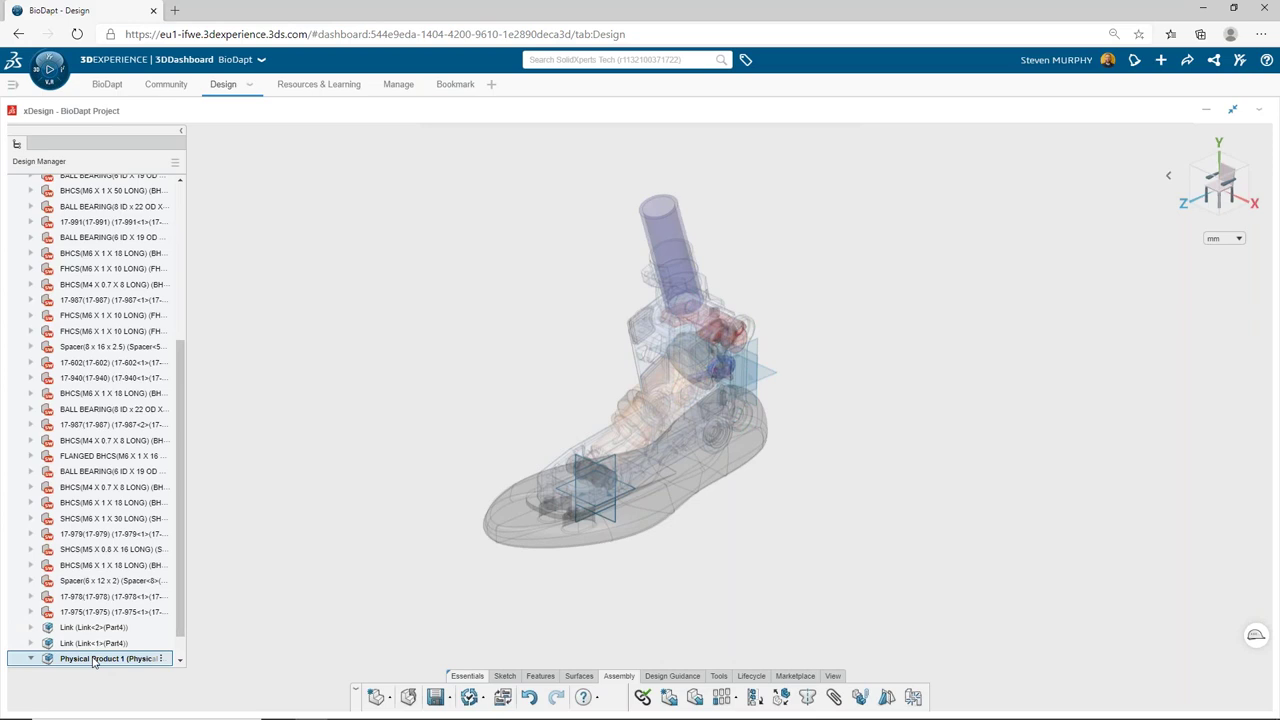
Step: Switch from xDesign to the xShape app with the new physical product still active
left_click(583, 677)
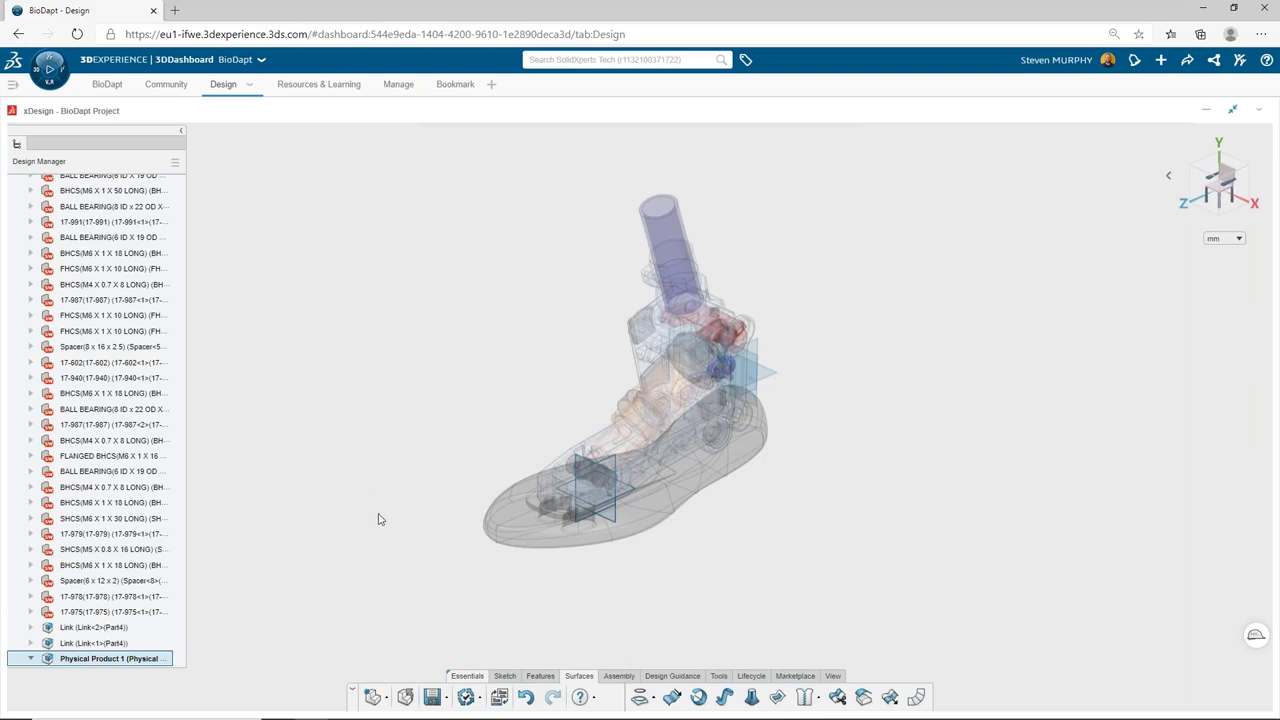
left_click(500, 697)
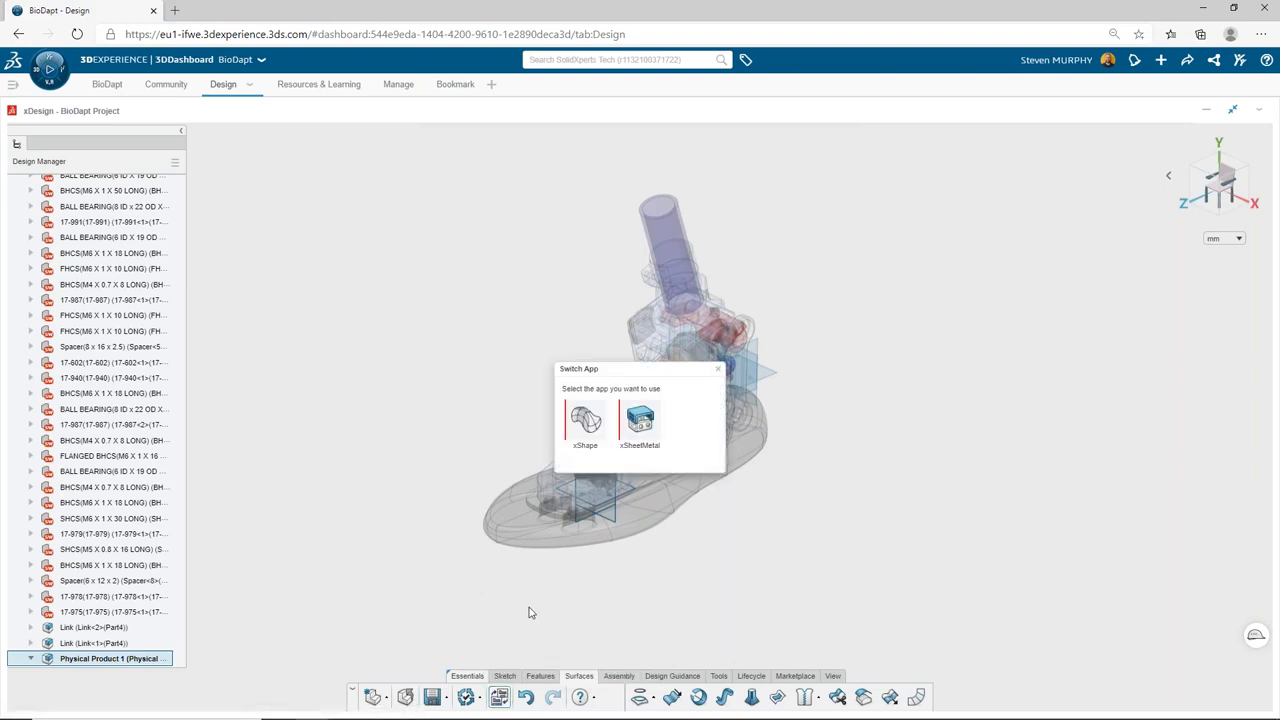
left_click(585, 422)
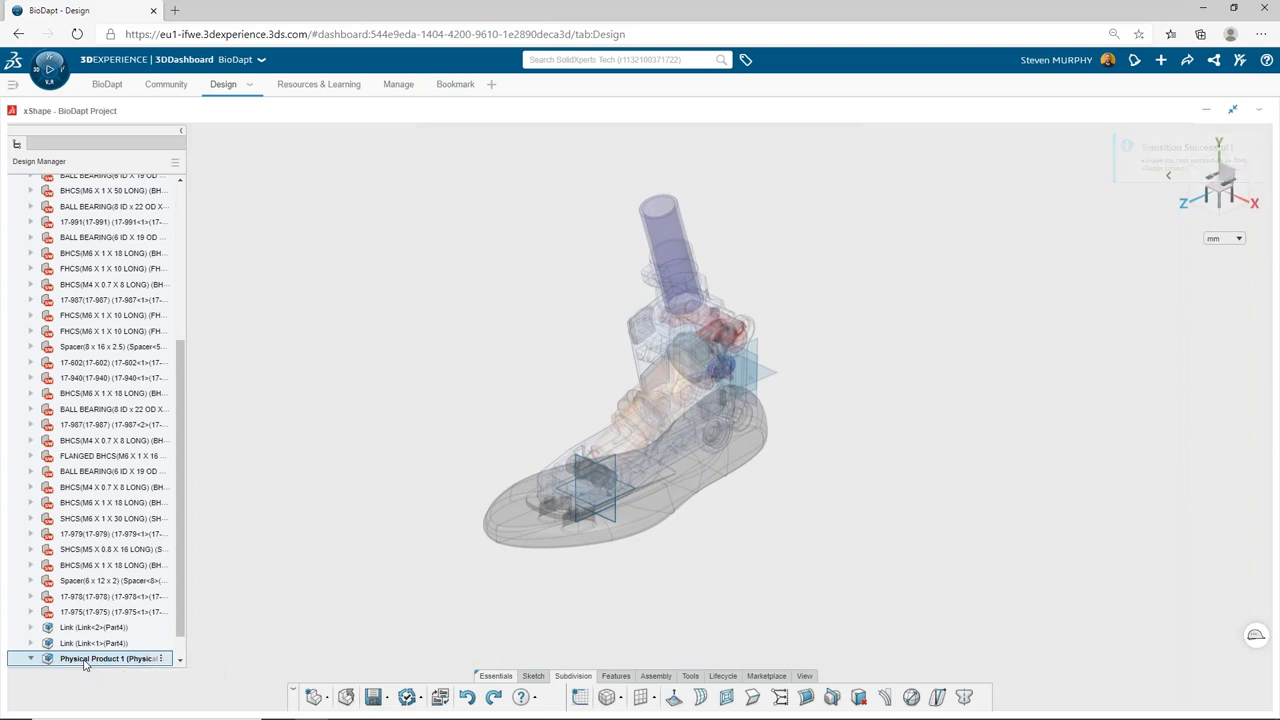
Step: Rename the new physical product as Cover
key("F2")
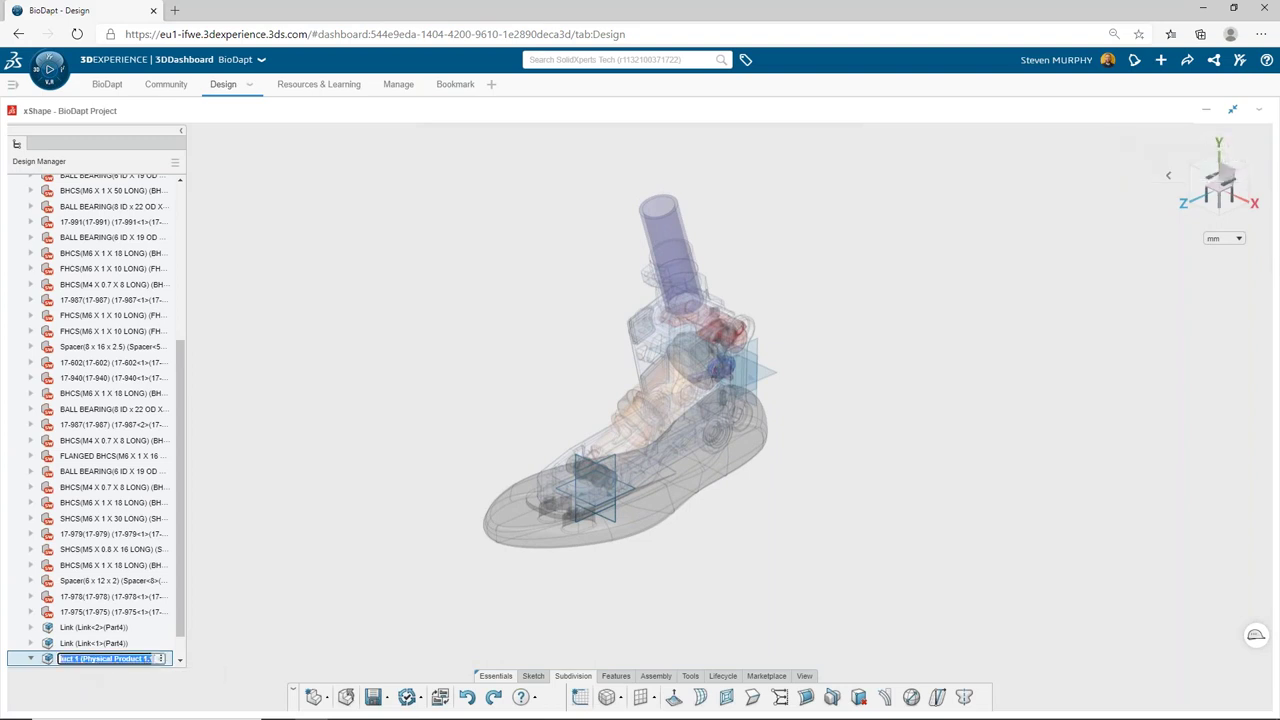
type("Cover")
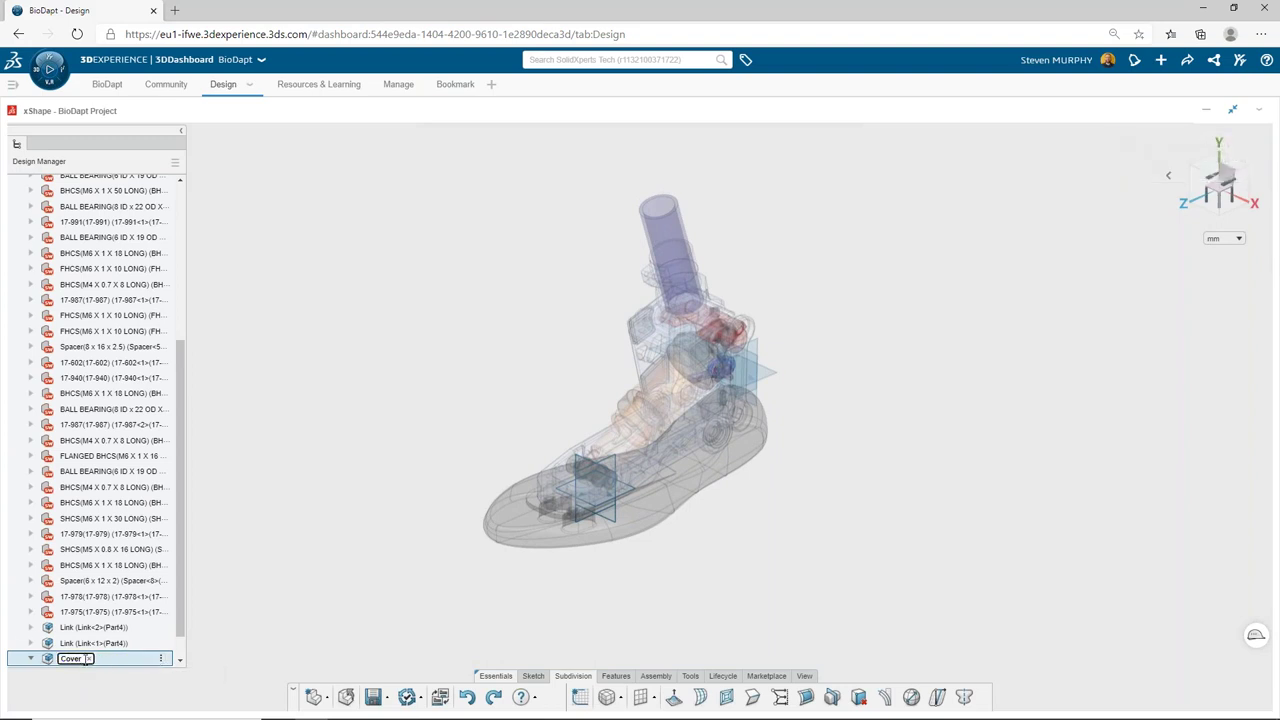
key("Return")
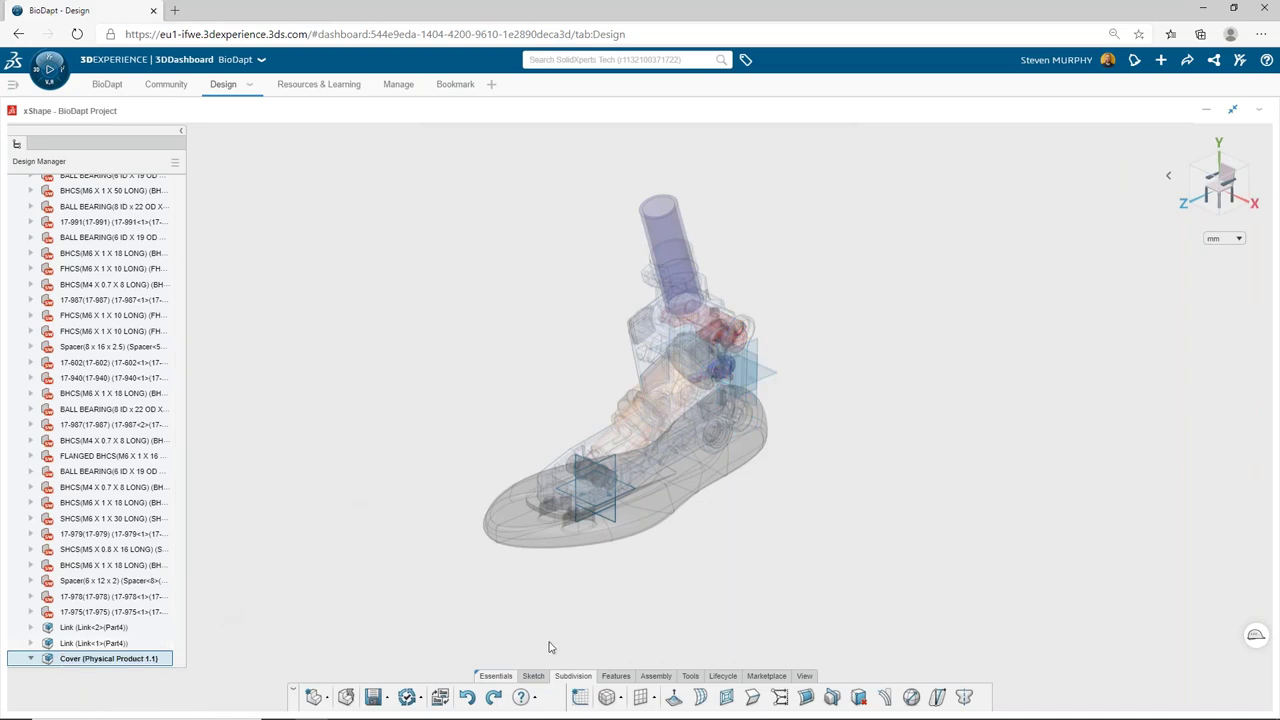
Step: Insert a subdivision box primitive on the horizontal origin plane of the Cover
left_click(620, 697)
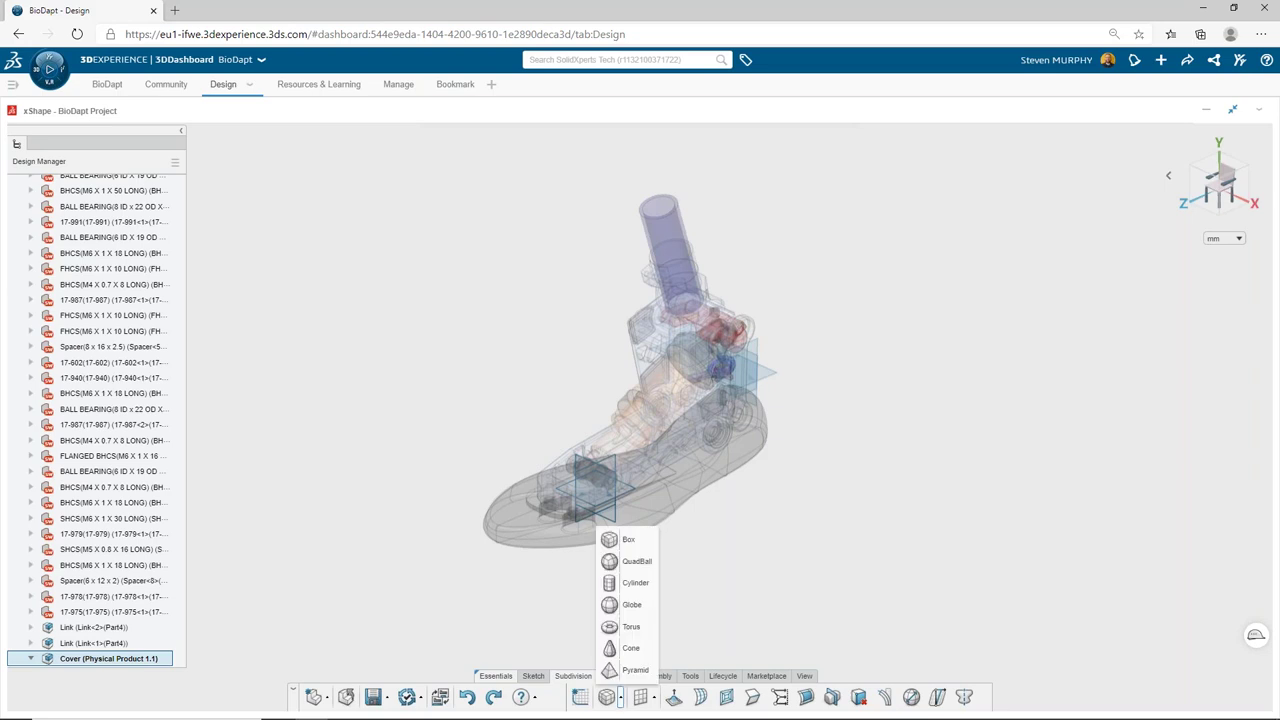
left_click(622, 541)
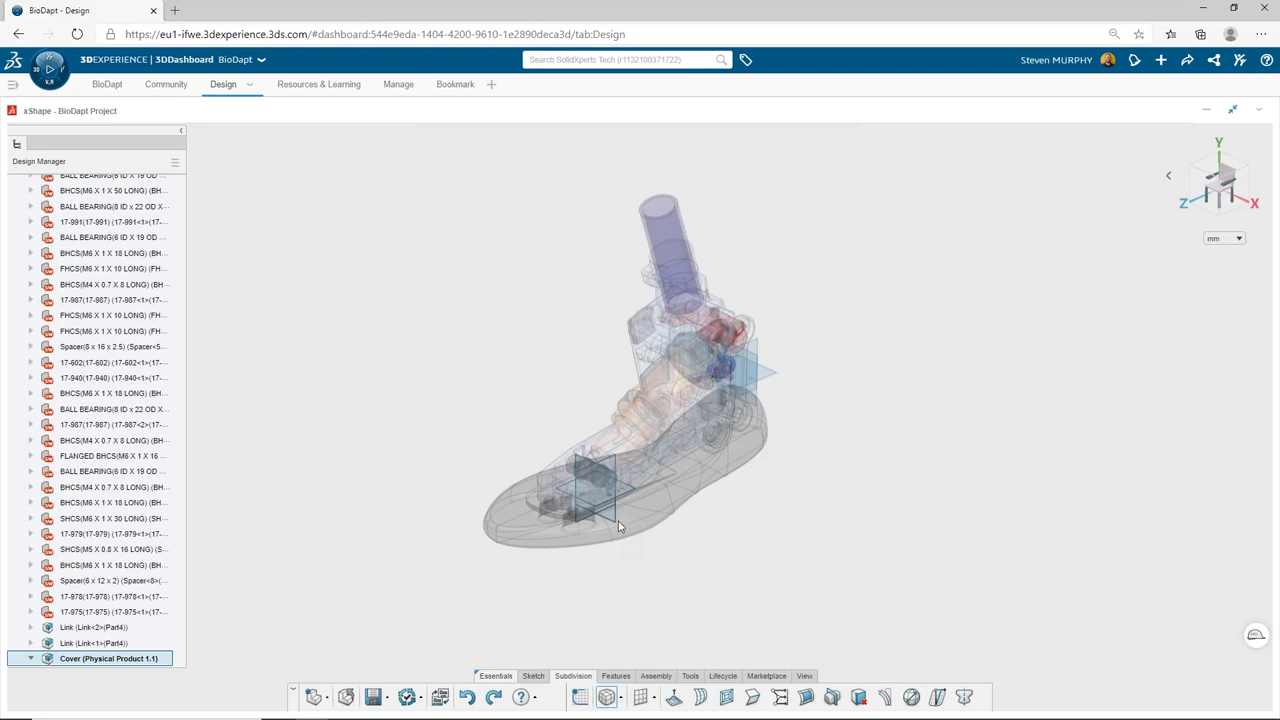
left_click(621, 494)
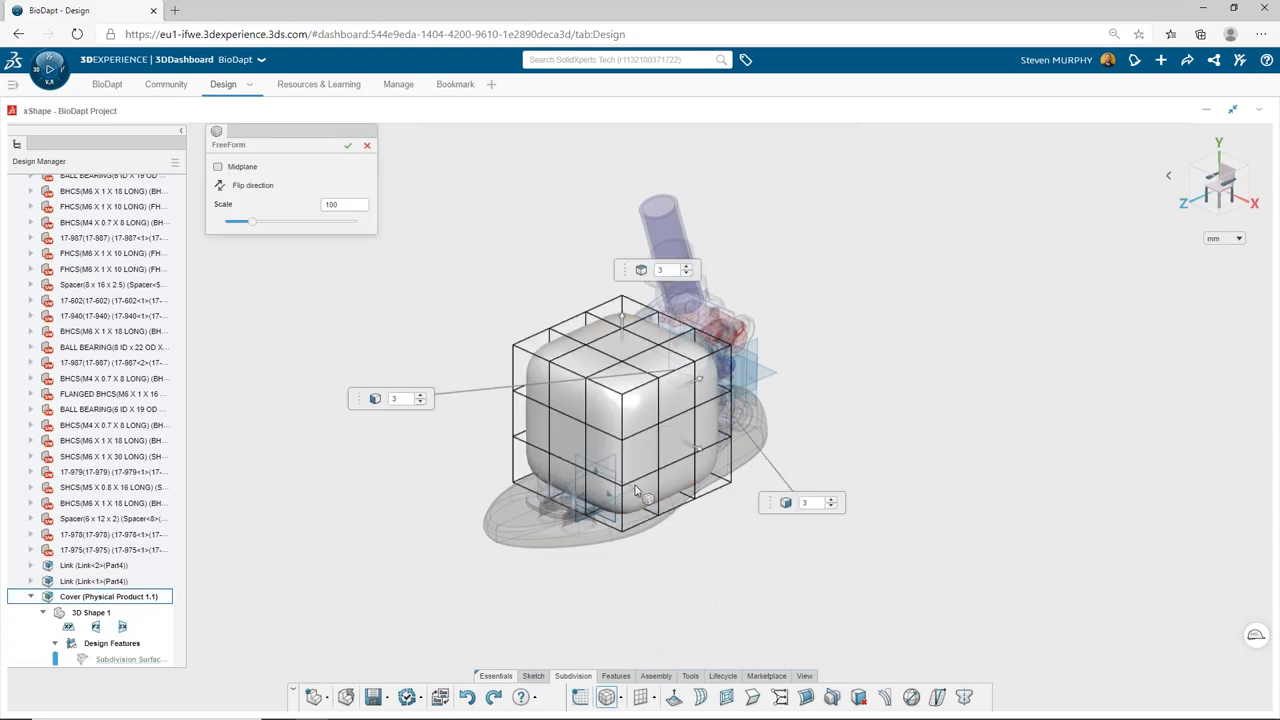
Step: Give the box 3 divisions along its length and 1 in height and width, and stretch it lengthwise toward the heel
left_click(686, 274)
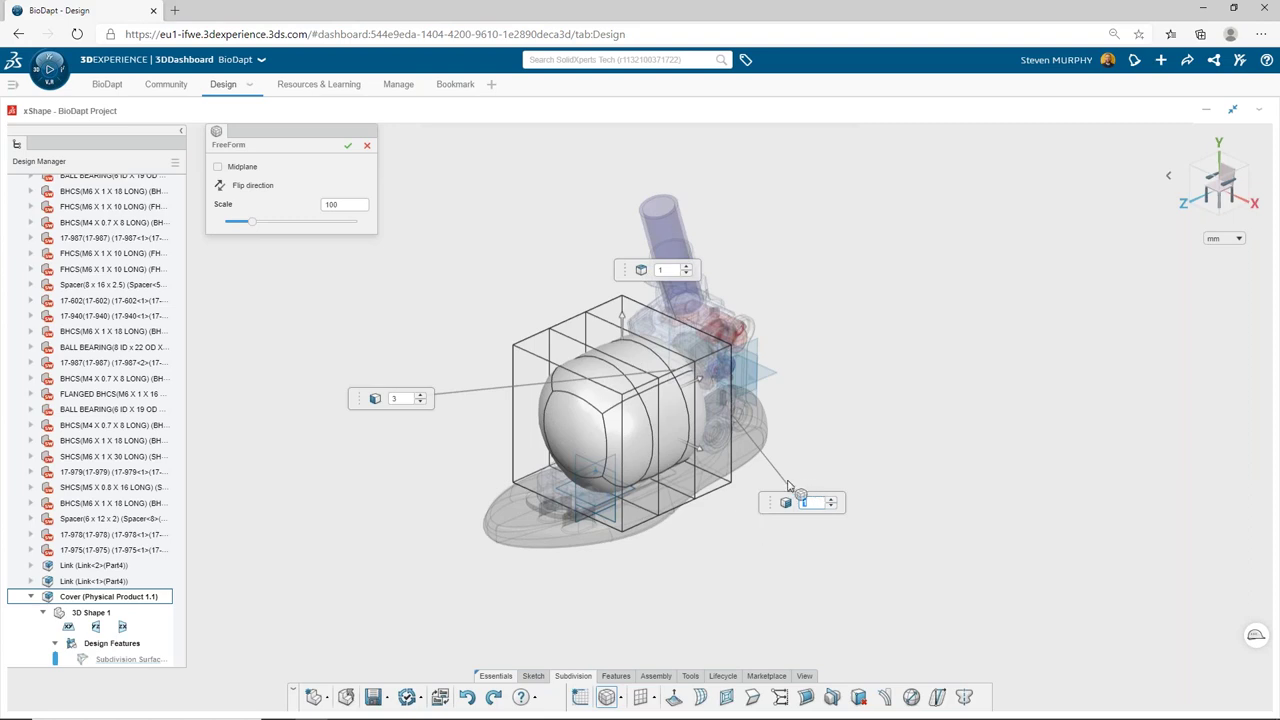
middle_click_drag(700, 553, 677, 522)
left_click_drag(706, 393, 812, 444)
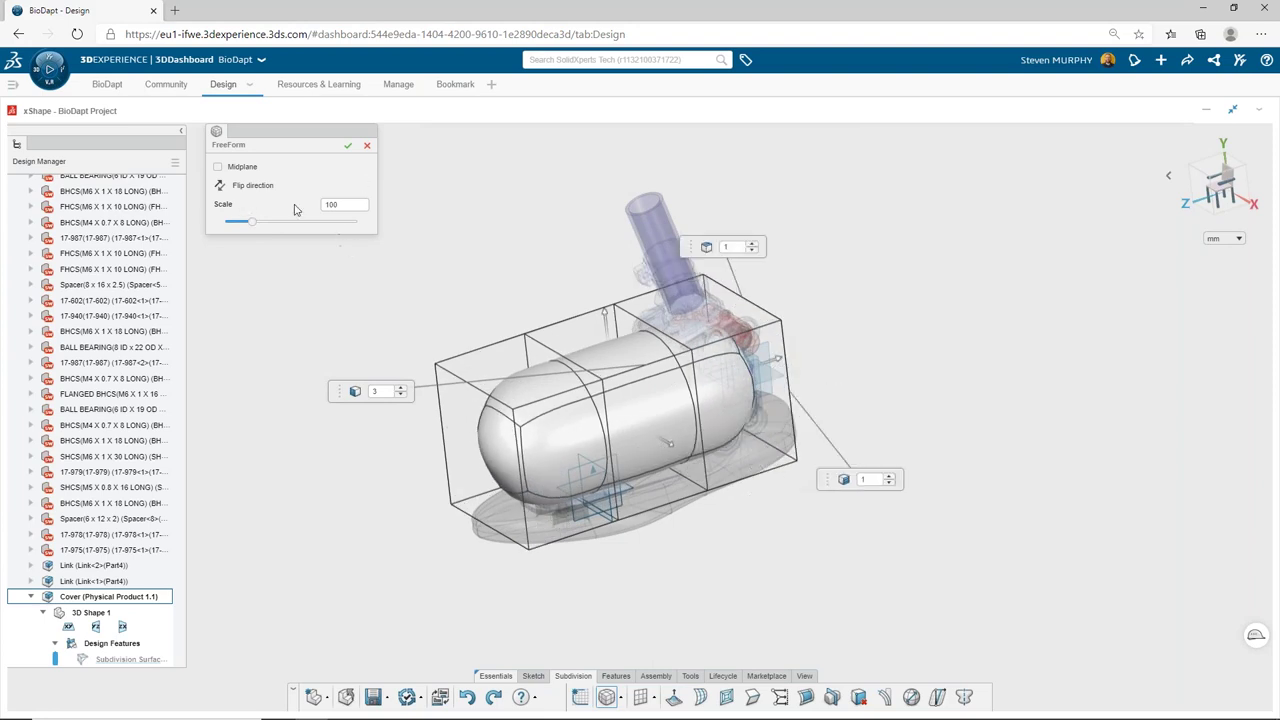
left_click_drag(256, 221, 252, 230)
left_click(347, 145)
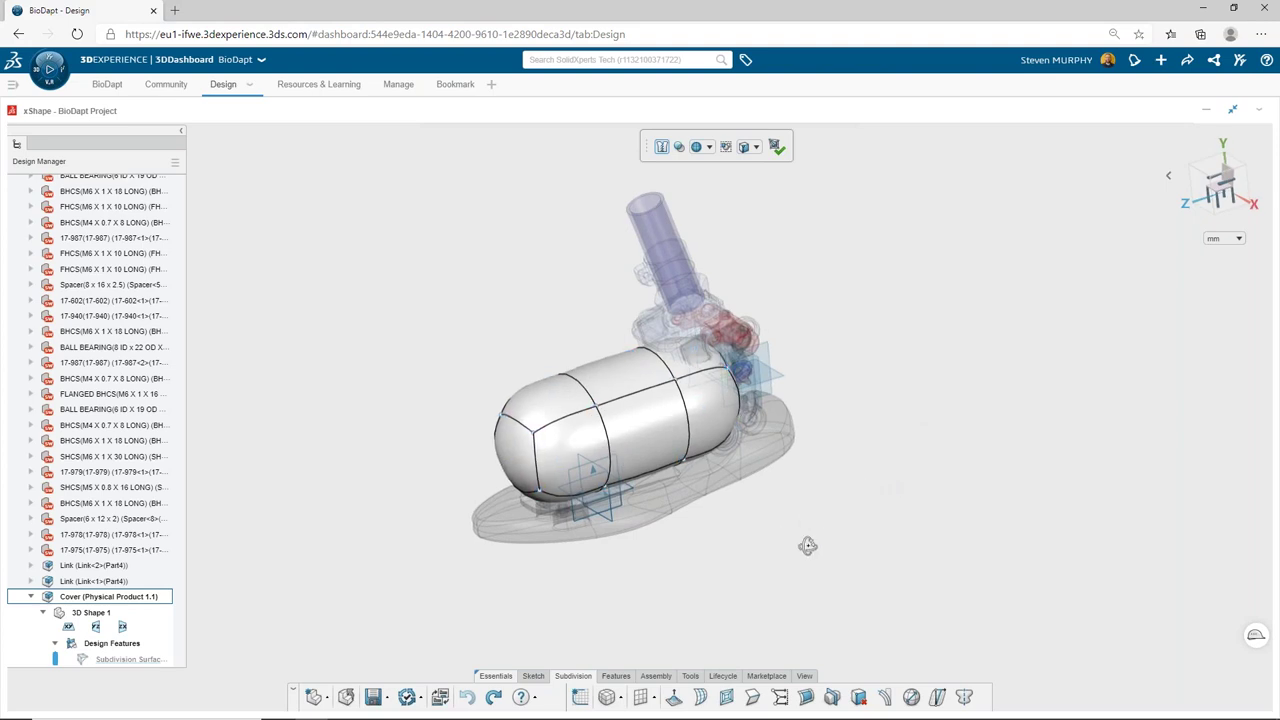
Step: Apply subdivision symmetry to the box about the yz plane
middle_click_drag(808, 543, 714, 479)
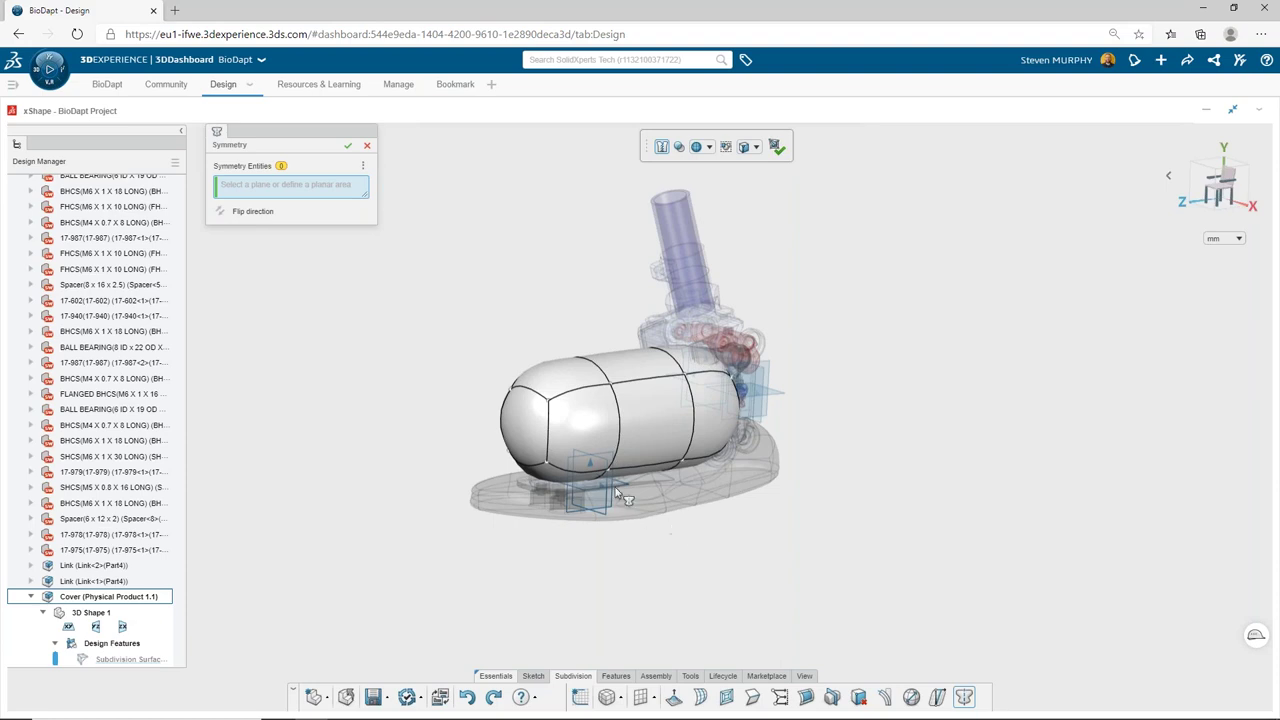
left_click(569, 461)
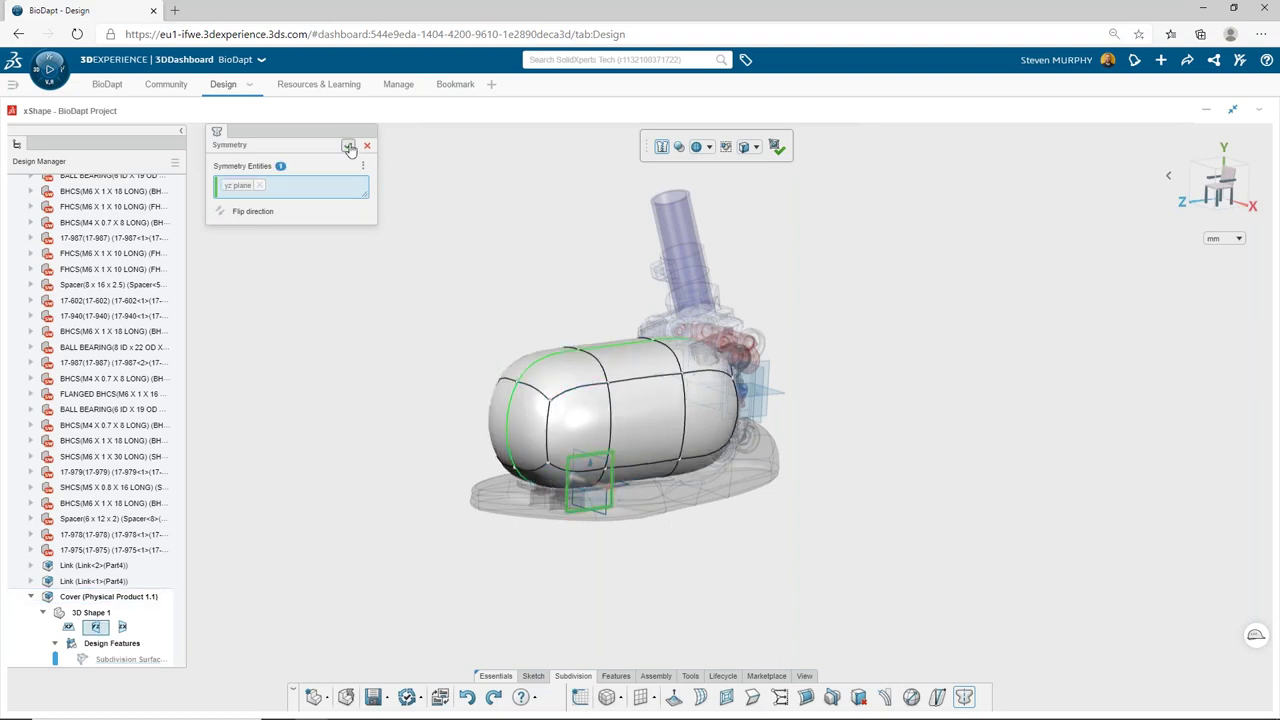
key("Return")
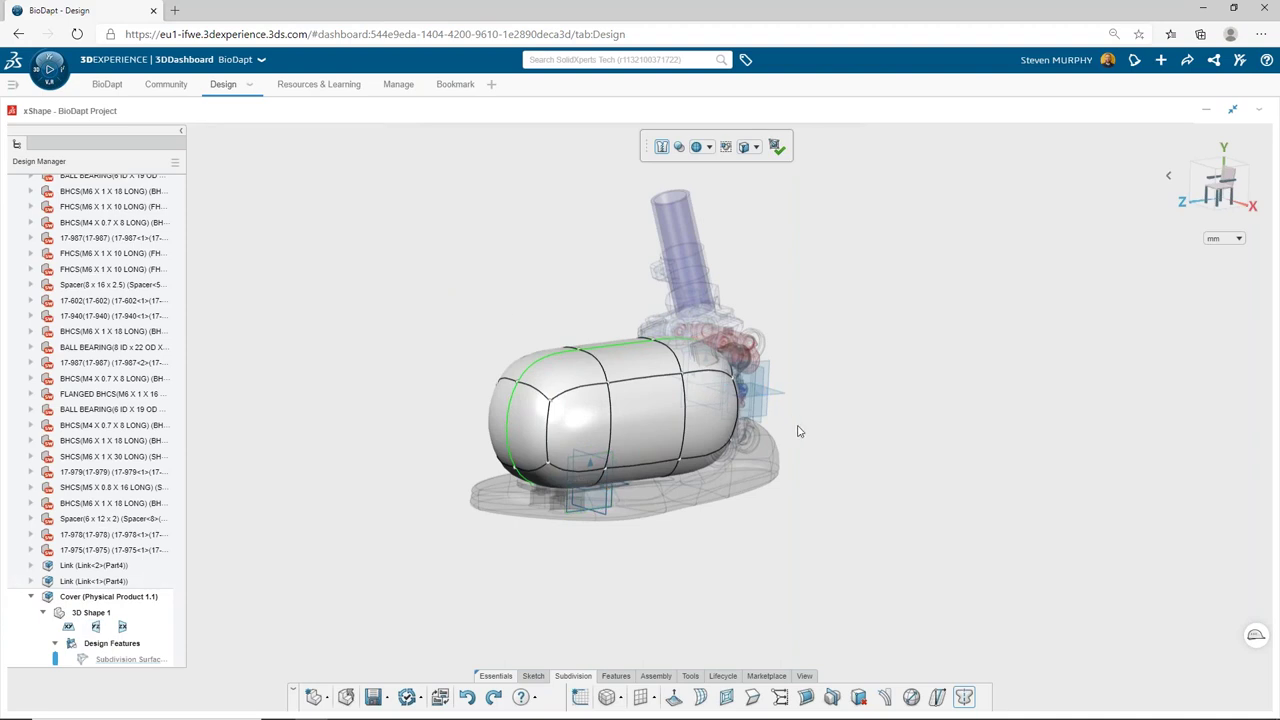
Step: Delete the bottom and rear faces of the subdivision box, leaving an open shell
middle_click_drag(783, 520, 719, 501)
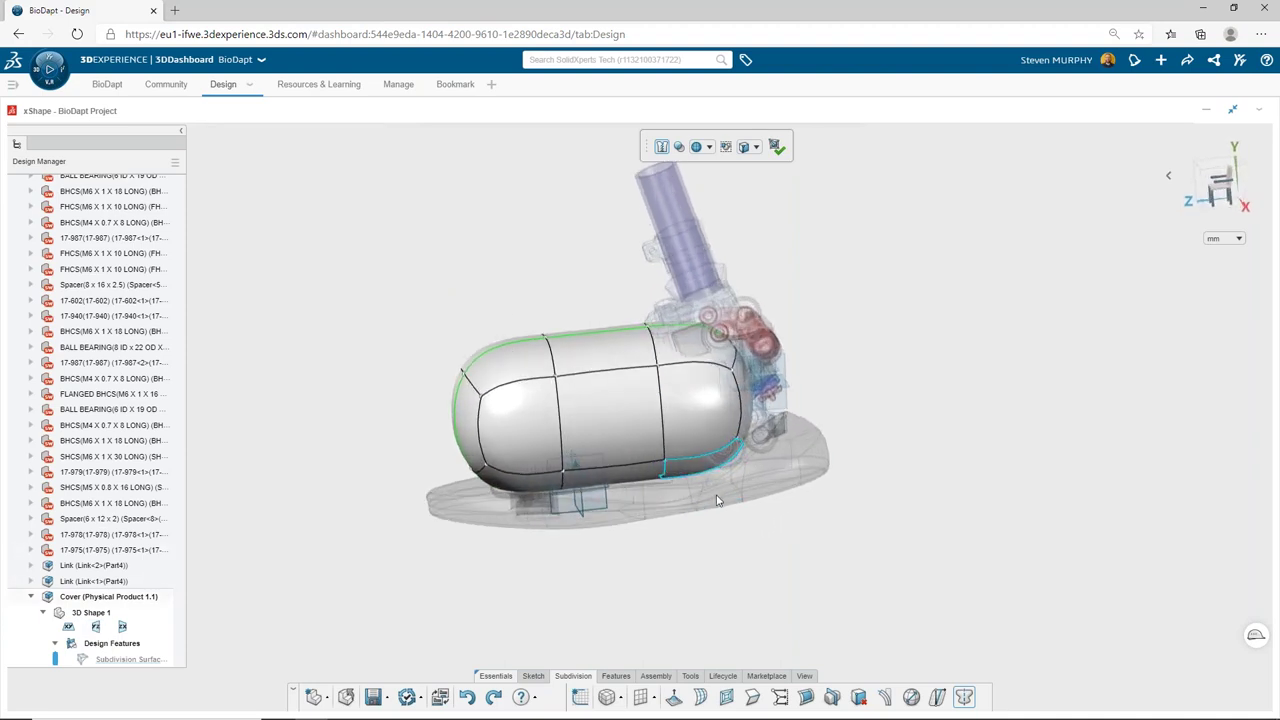
left_click(498, 467)
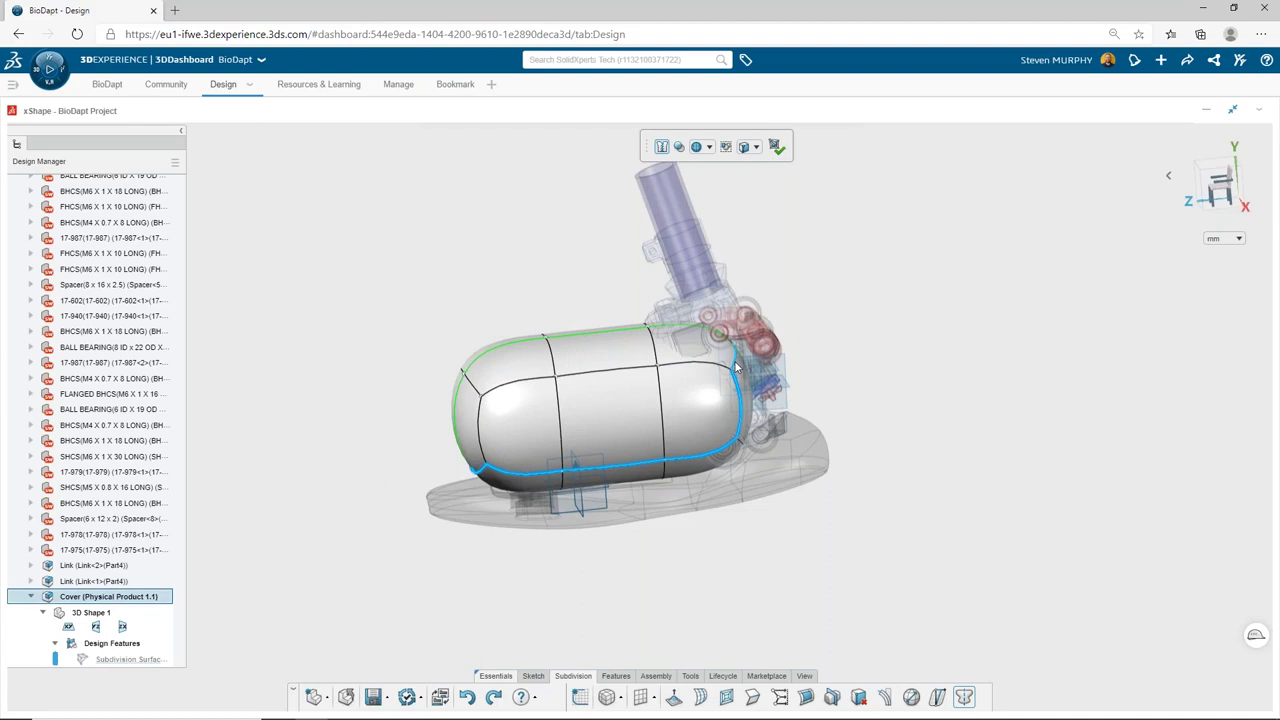
left_click(734, 360)
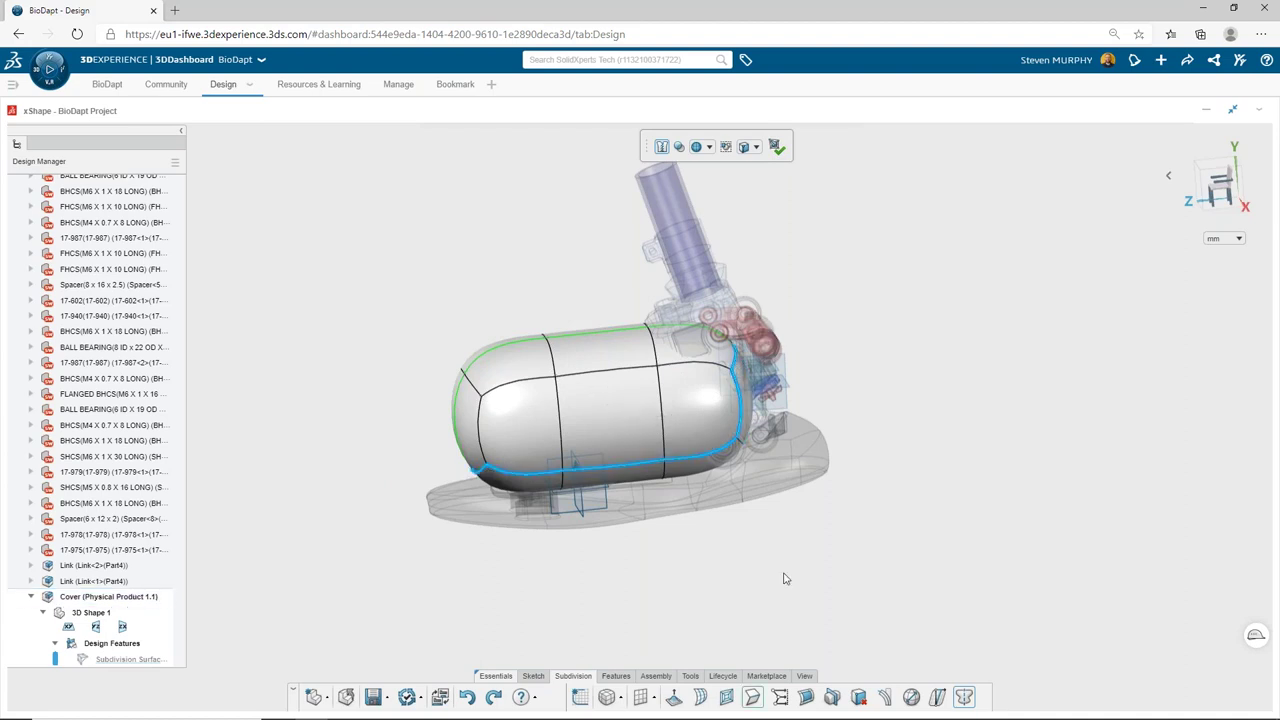
mouse_move(785, 578)
middle_mouse_down()
mouse_move(743, 594)
mouse_move(797, 551)
mouse_move(788, 561)
middle_mouse_up()
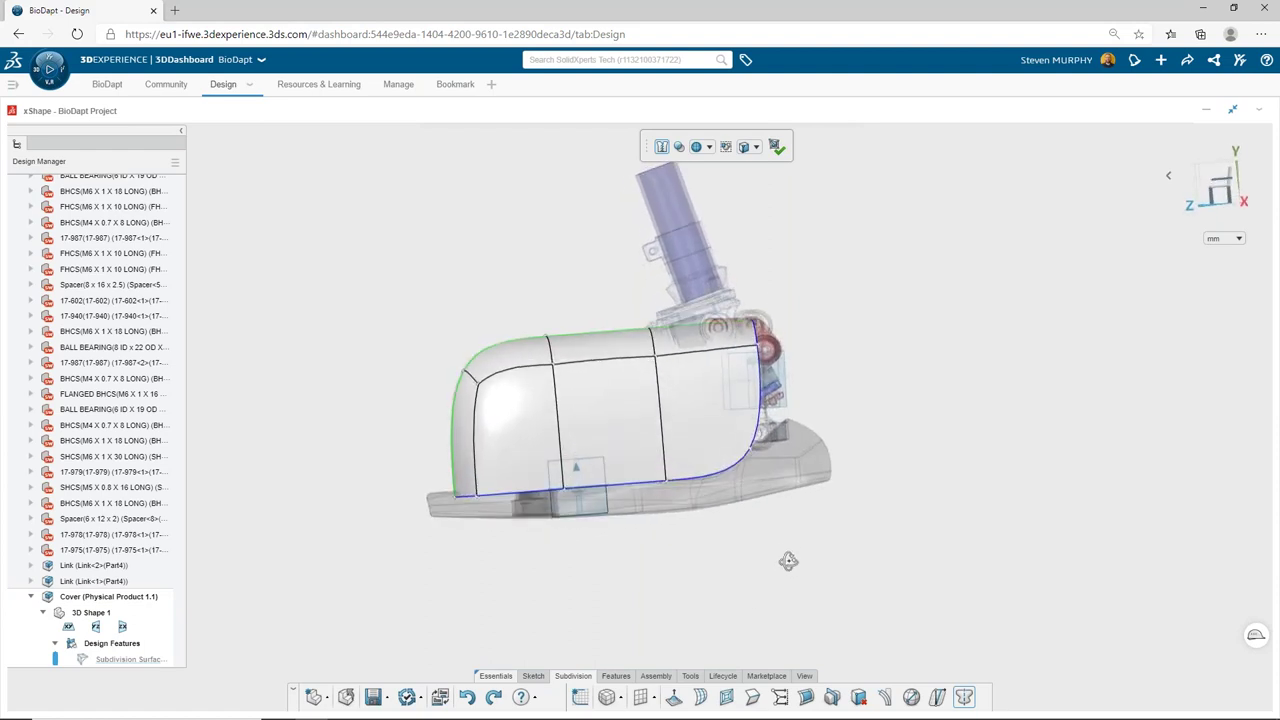
Step: Align the manipulator to XYZ for the cover's bottom vertices in the side view, and move them up slightly off the foot shell
left_click(1228, 193)
left_click_drag(518, 528, 405, 558)
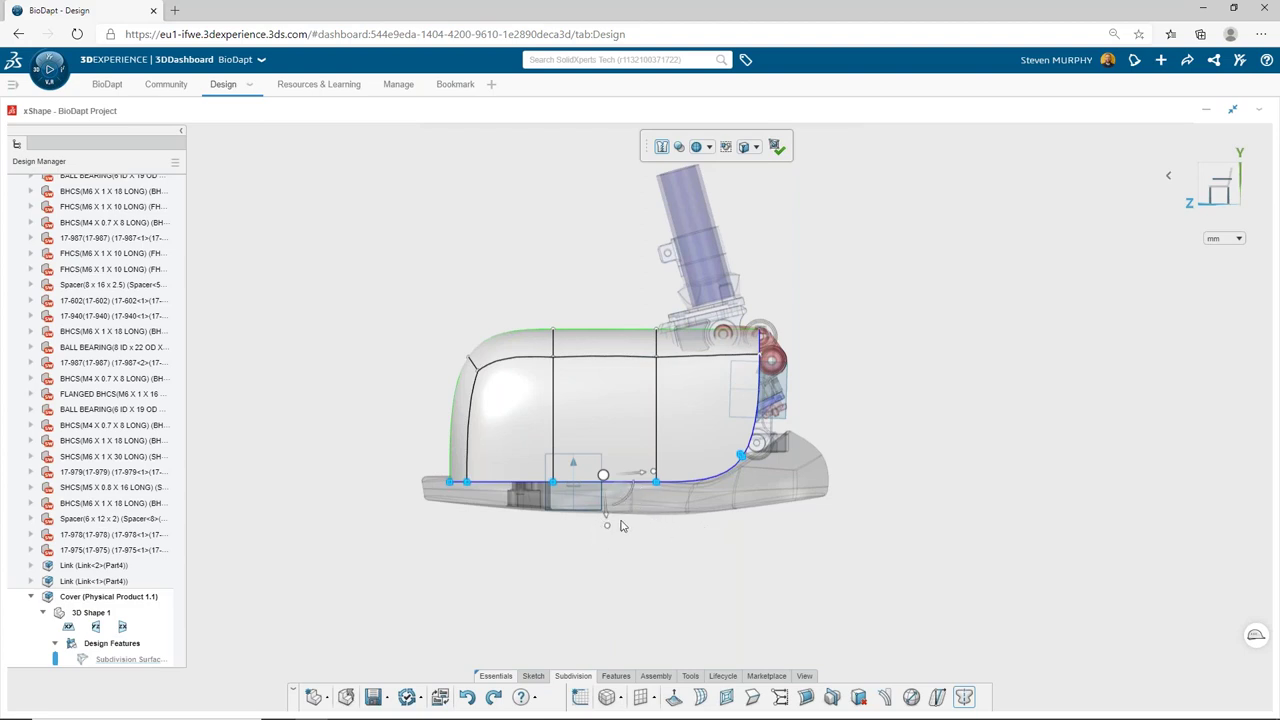
left_click(603, 474)
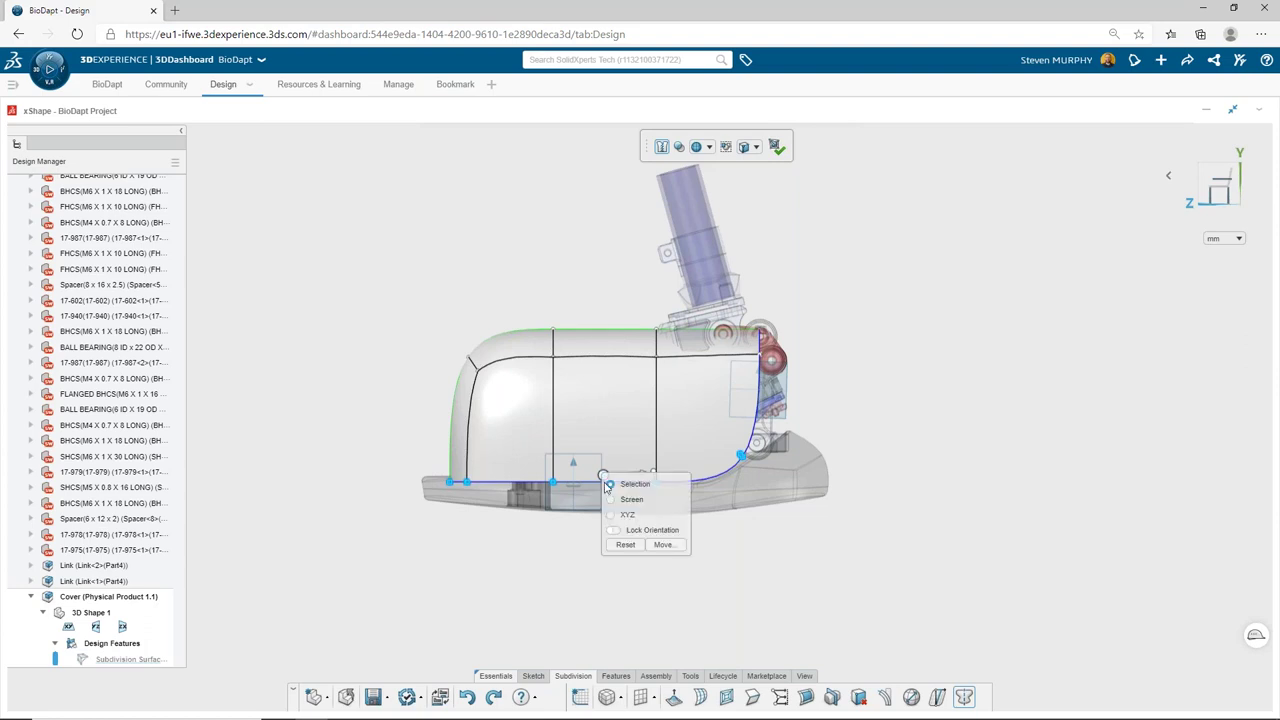
left_click(610, 515)
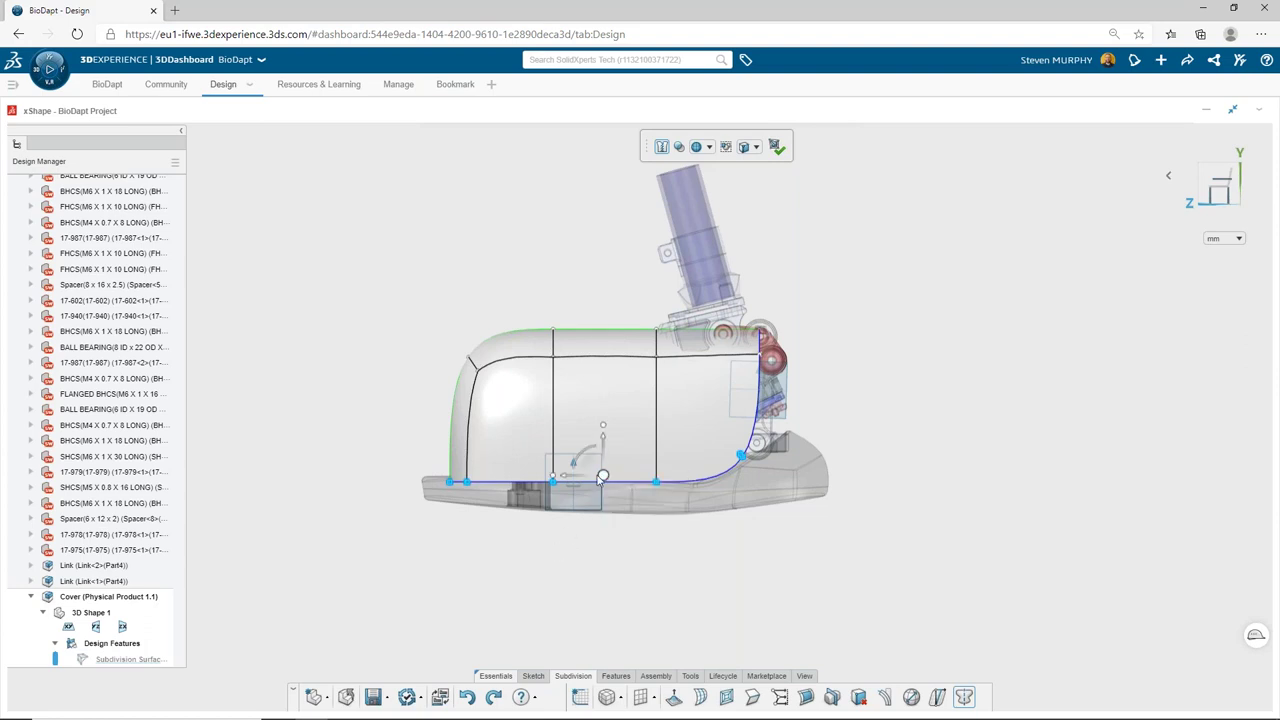
left_click_drag(605, 442, 612, 432)
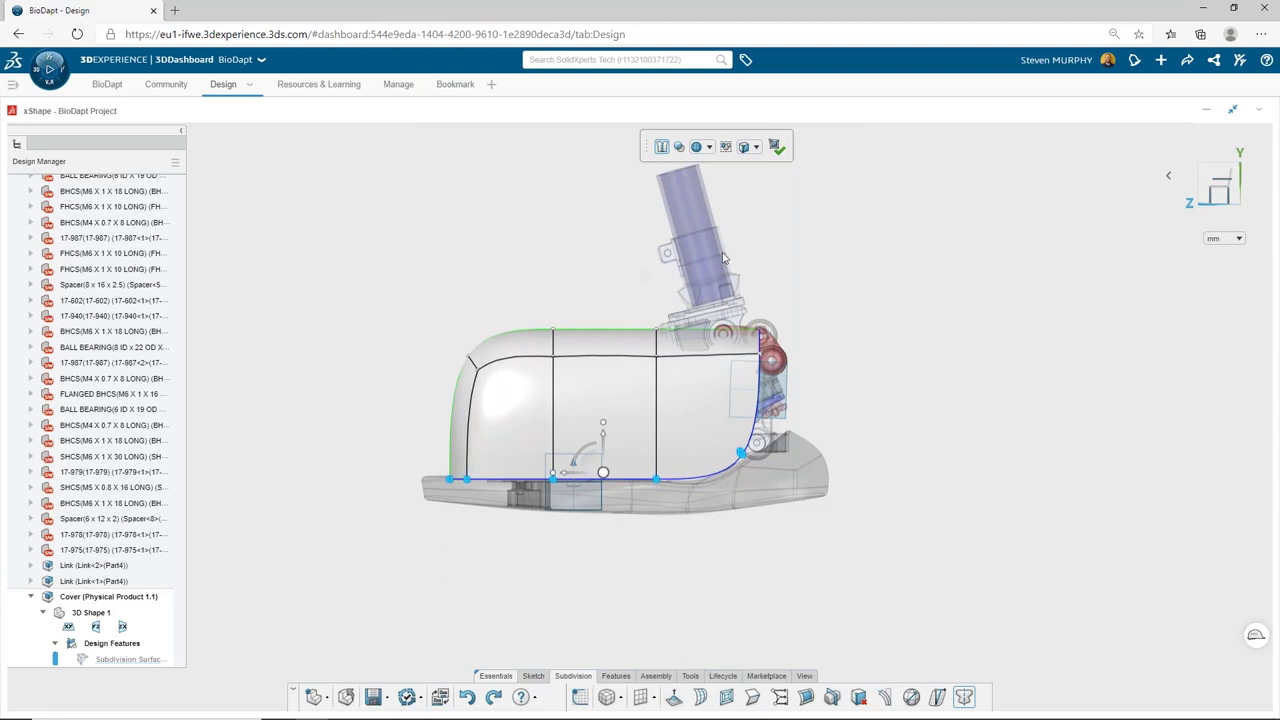
Step: Move the cover's rear vertices forward, clear of the rear linkage, and make the subdivision surface semi-transparent
left_click_drag(840, 251, 645, 532)
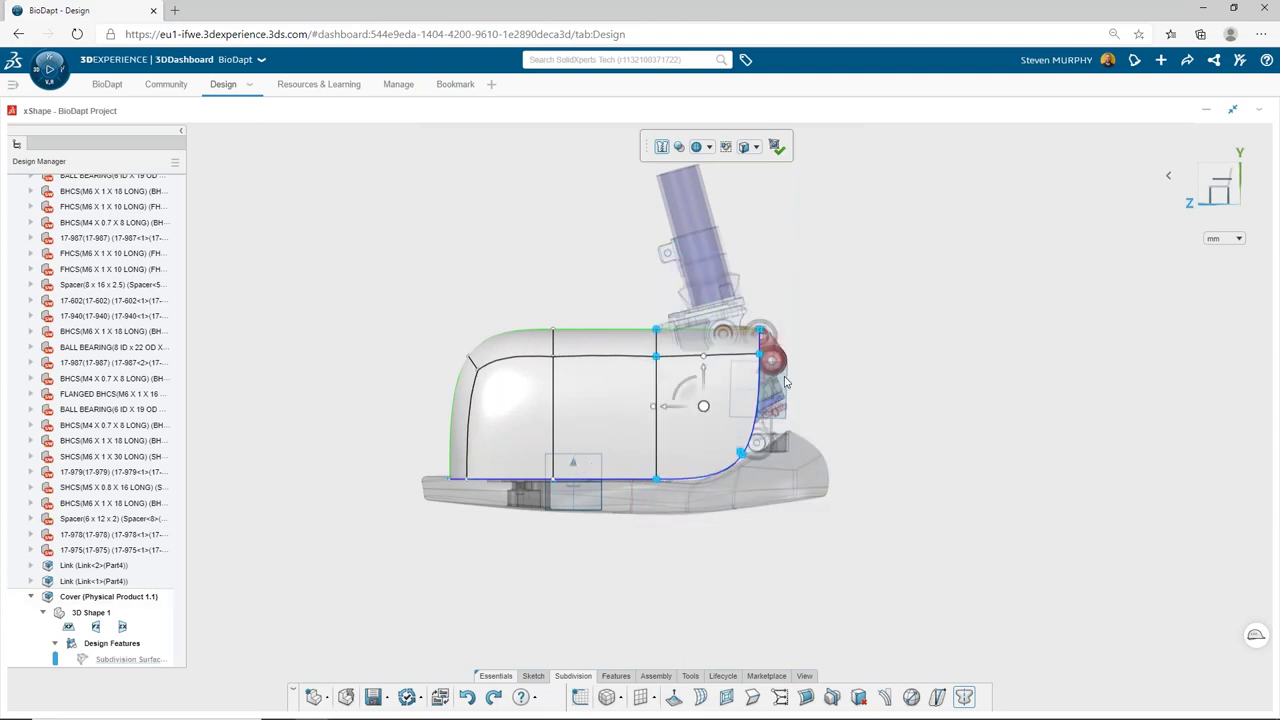
left_click_drag(664, 407, 617, 417)
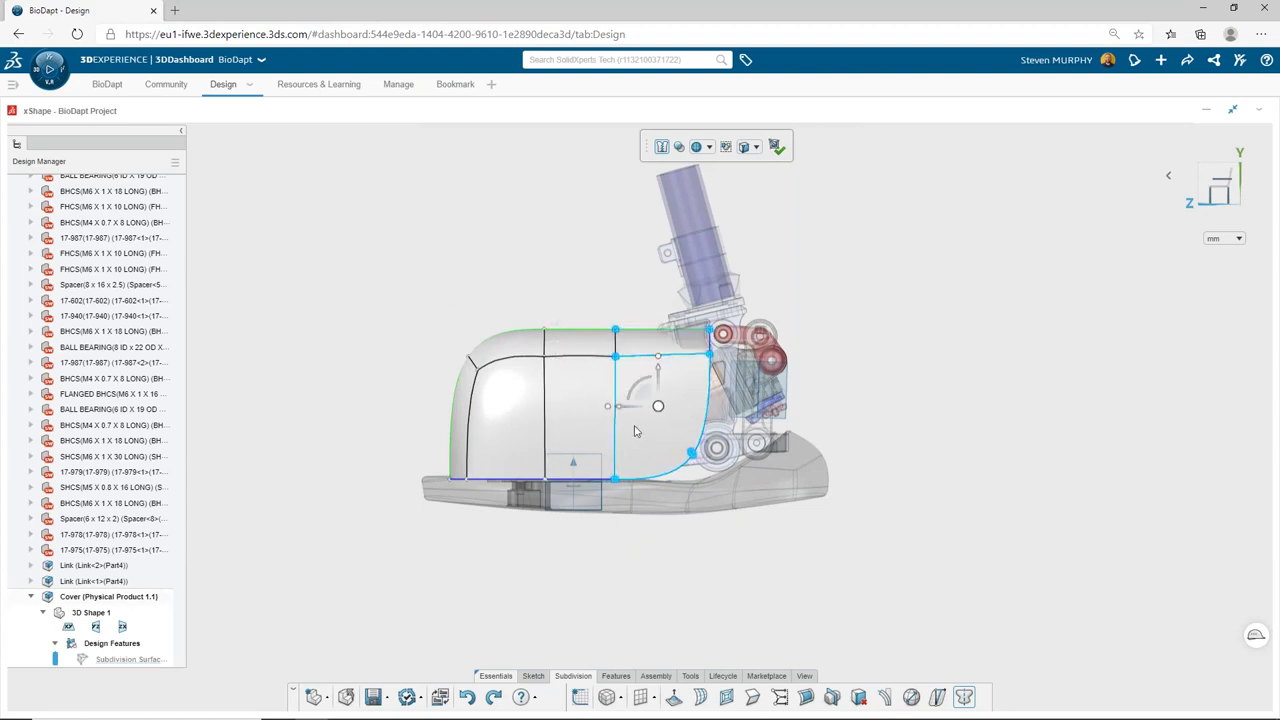
scroll(640, 425, "up", 2)
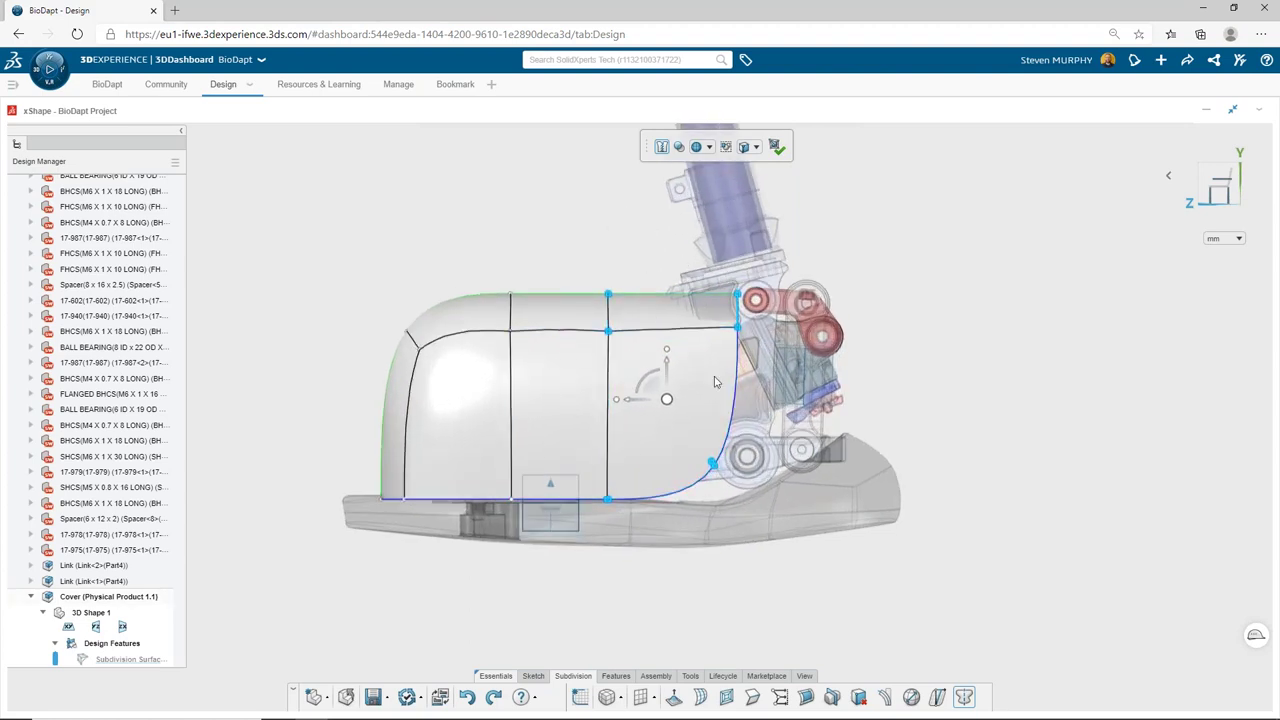
left_click(679, 147)
left_click_drag(668, 166, 744, 187)
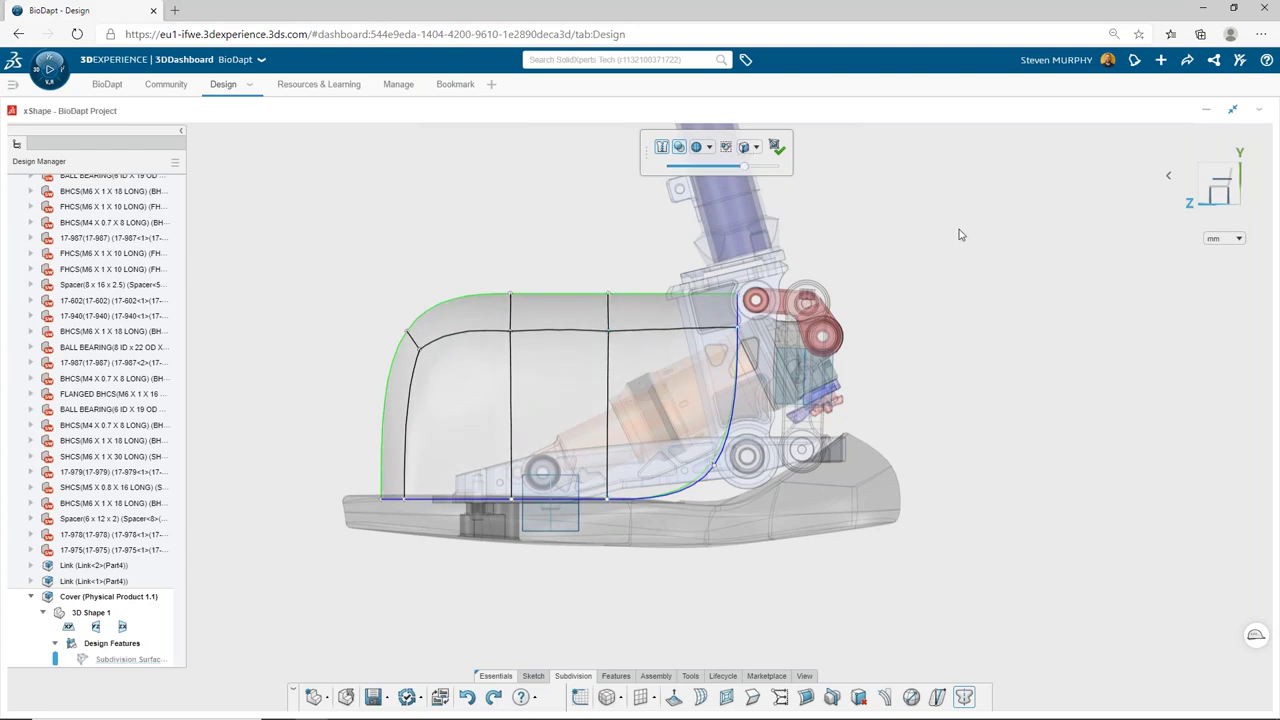
Step: Try to slope the cover's upper vertices up toward the ankle by rotating them in the side view
left_click_drag(998, 205, 343, 388)
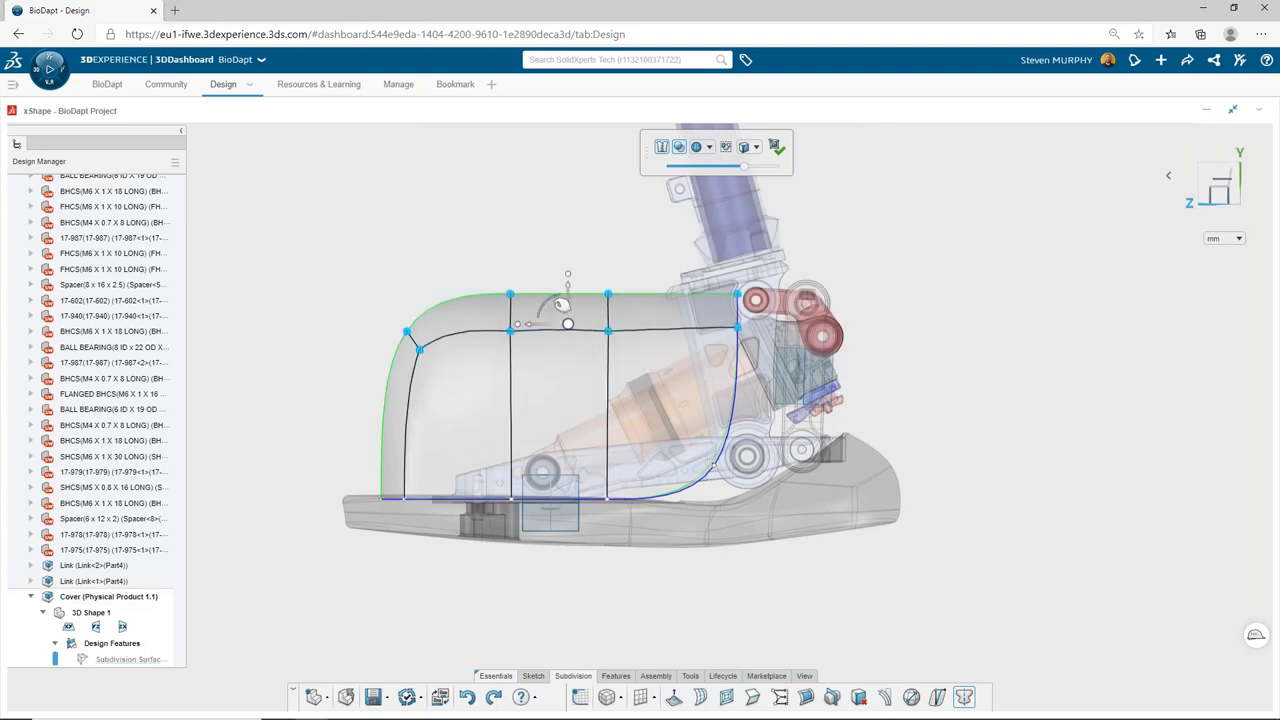
left_click_drag(561, 304, 531, 311)
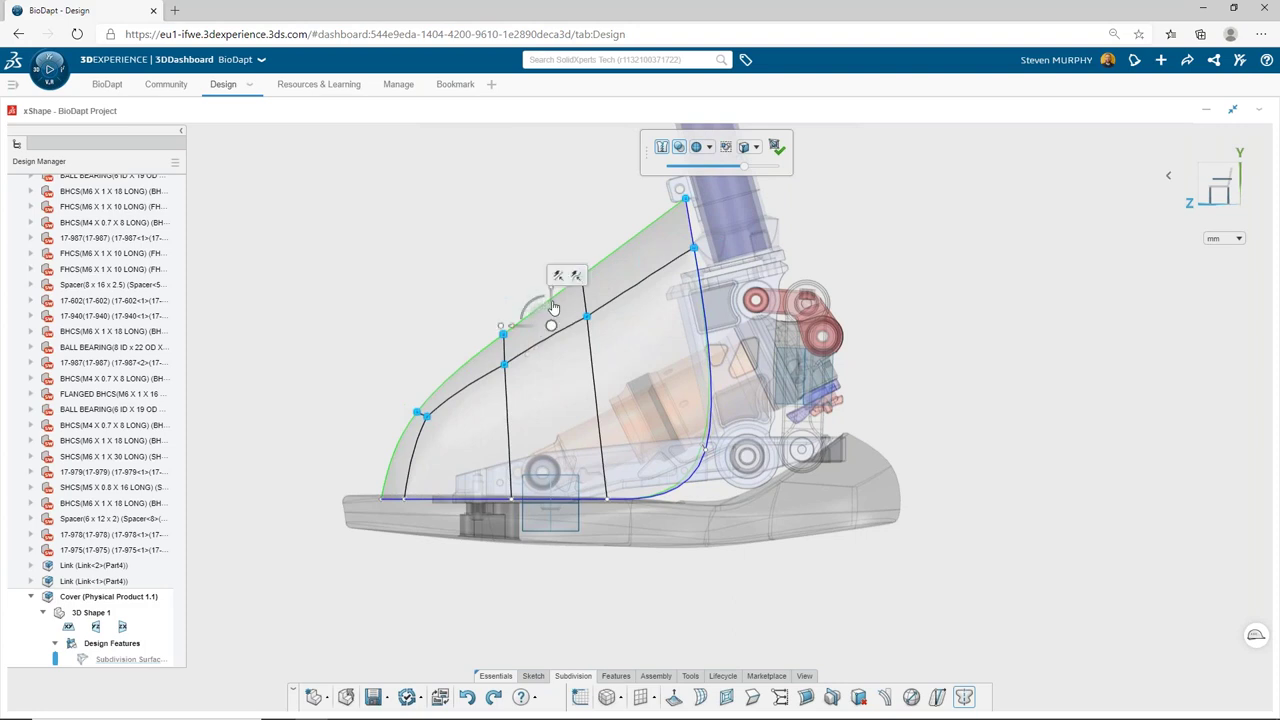
key("ctrl+z")
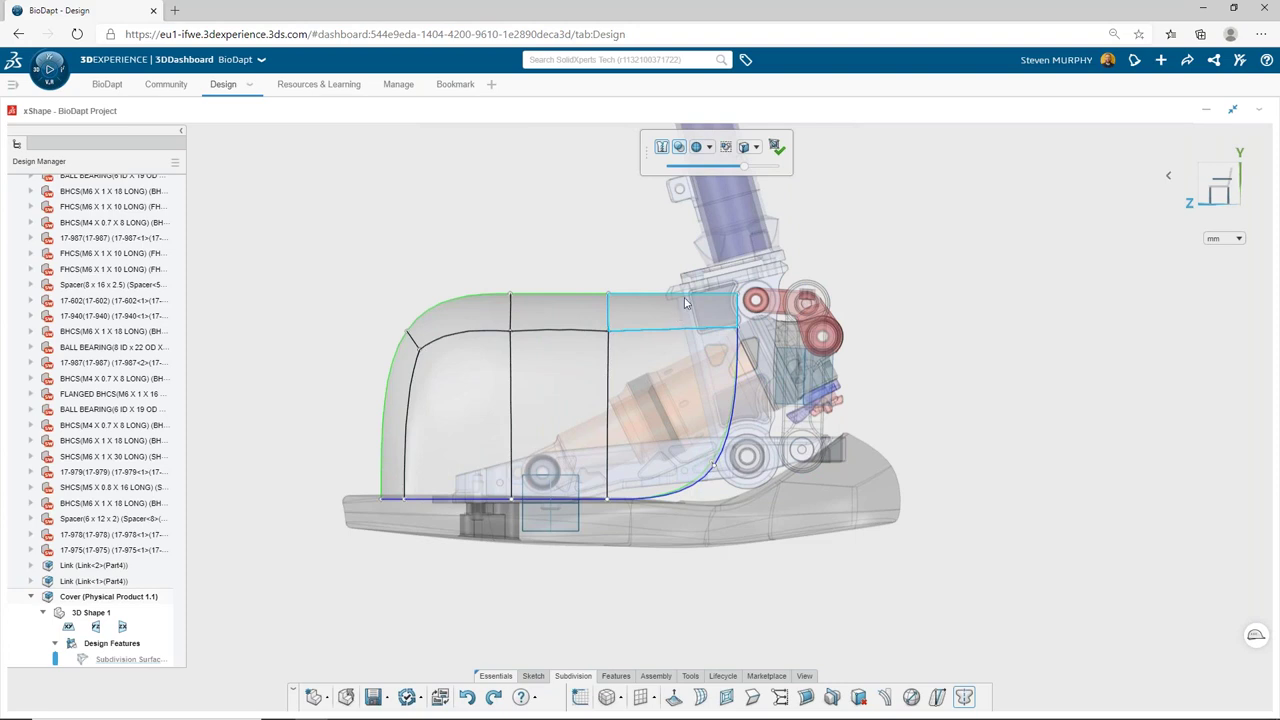
Step: Align the cover's upper vertices by sketch to a freehand curve sloping from the ankle down to the toe
left_click_drag(936, 218, 292, 398)
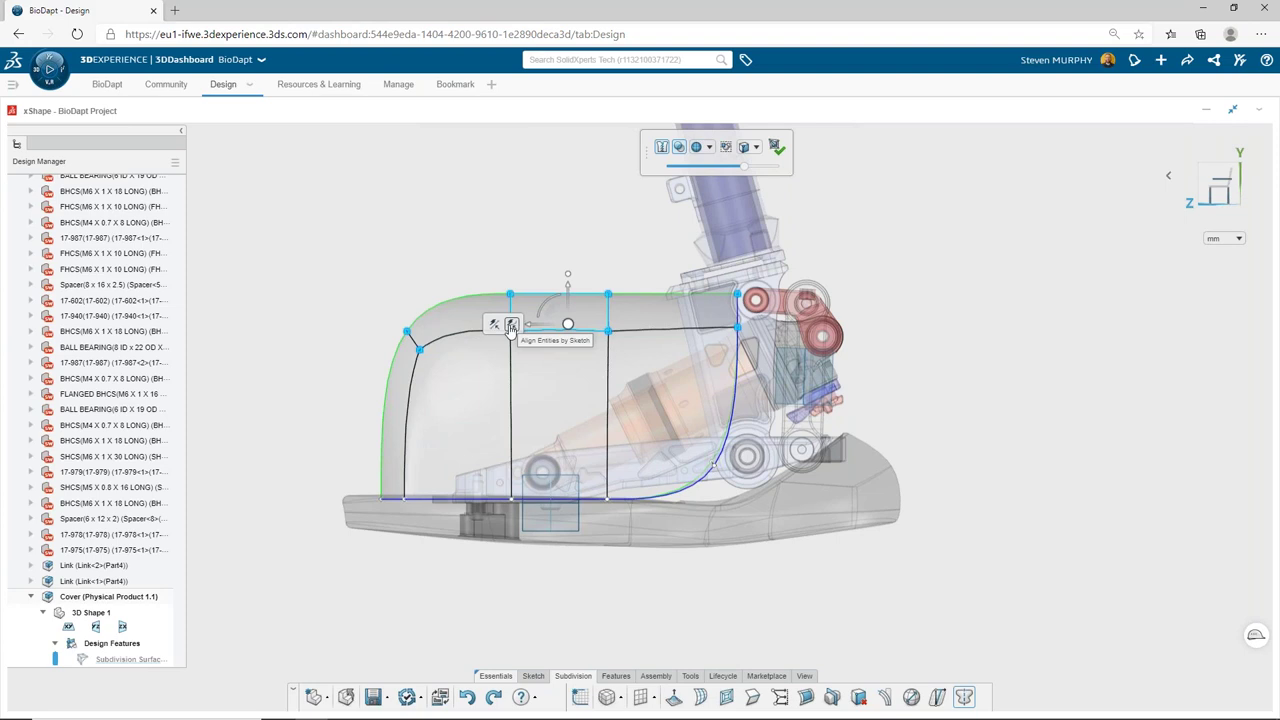
left_click(511, 327)
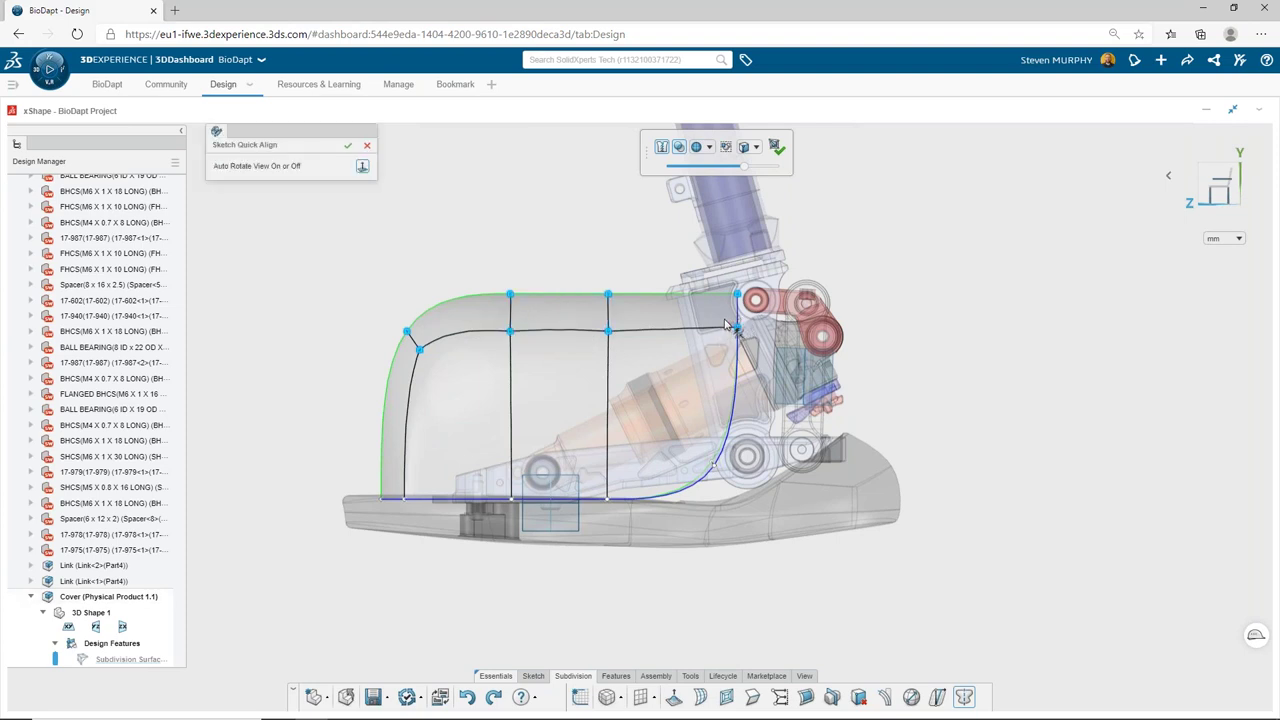
mouse_move(726, 324)
left_mouse_down()
mouse_move(543, 401)
mouse_move(442, 410)
mouse_move(336, 466)
left_mouse_up()
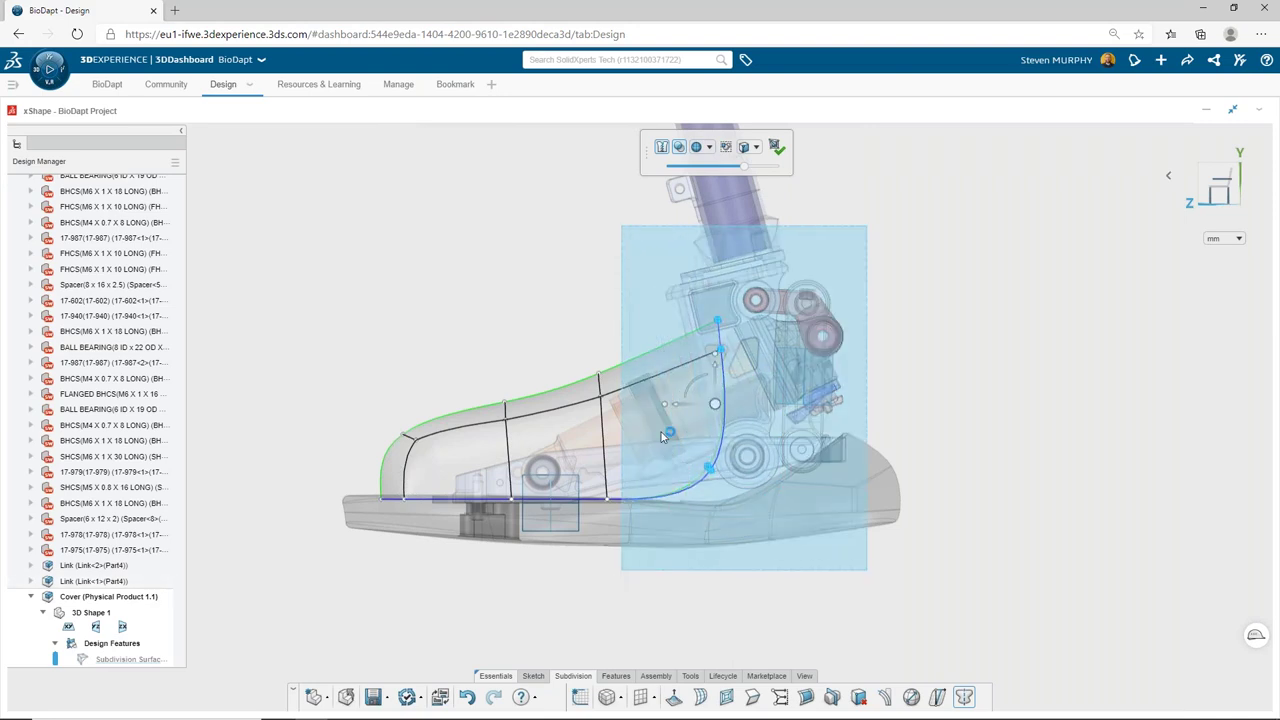
Step: Shift the rear vertices of the sloped cover slightly forward toward the toe
left_click(718, 405)
left_click_drag(679, 408, 655, 409)
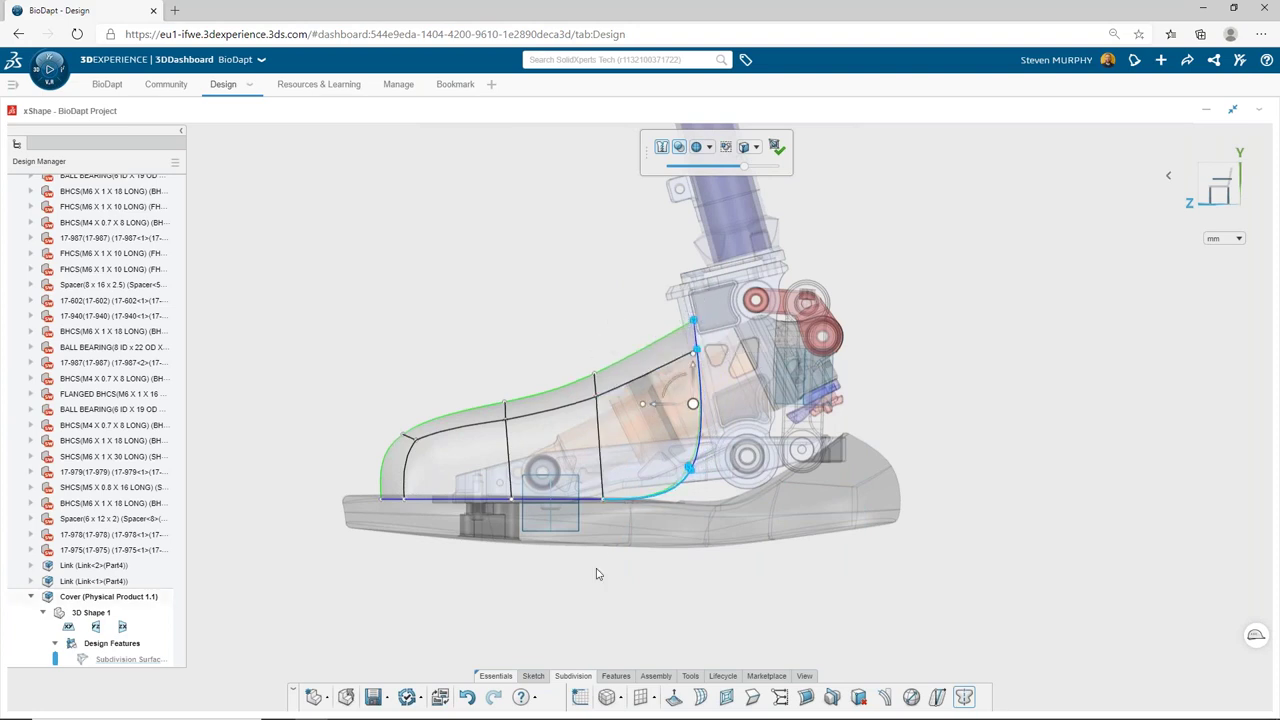
left_click(535, 608)
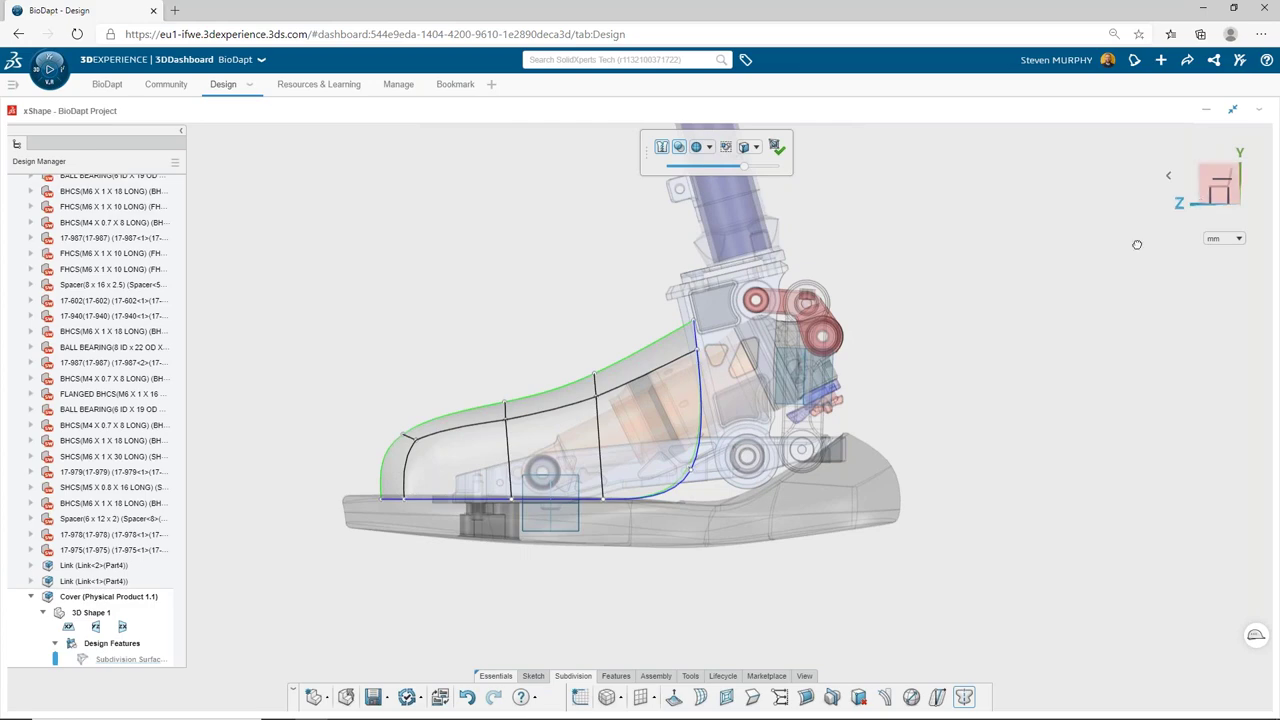
Step: Move the cover's front vertices back toward the ankle in the side view to shorten its toe end
middle_click_drag(793, 427, 989, 369)
left_click(1222, 192)
left_click_drag(486, 328, 340, 528)
left_click_drag(369, 477, 416, 478)
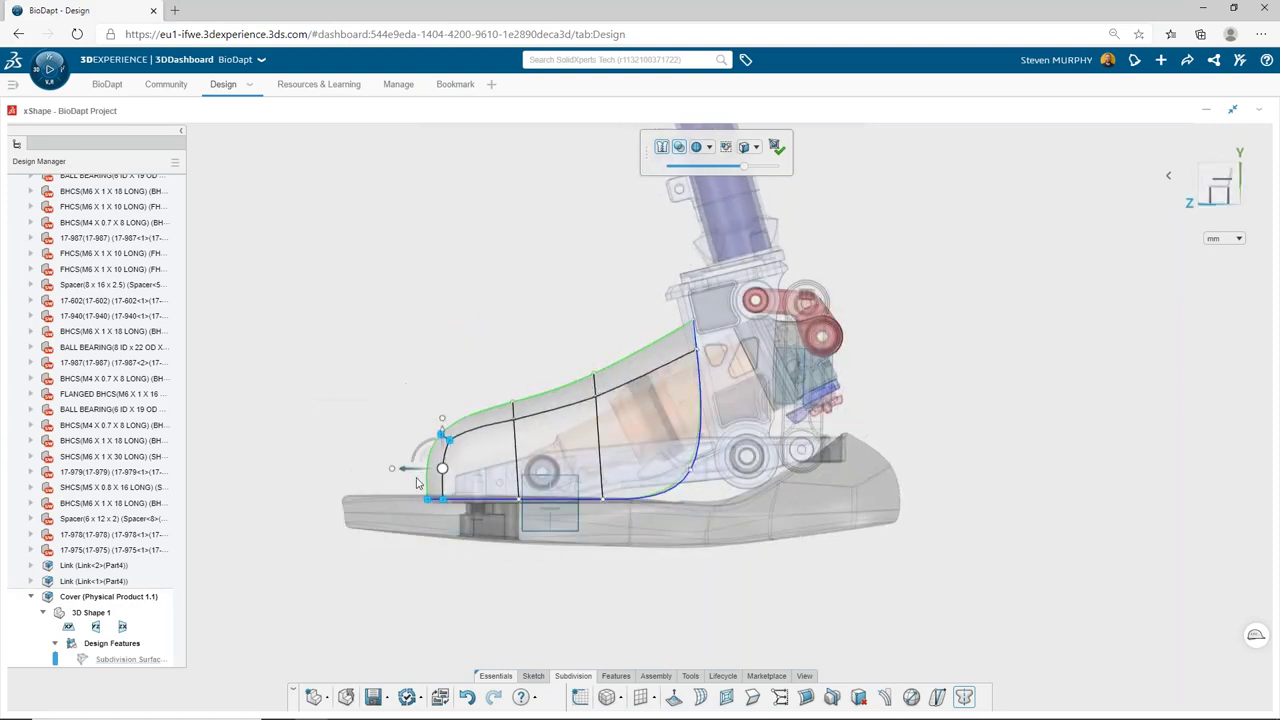
left_click(808, 607)
Step: With symmetry off, move the vertices along the cover's positive-X side inward in the top view to narrow it
middle_click_drag(786, 500, 960, 420)
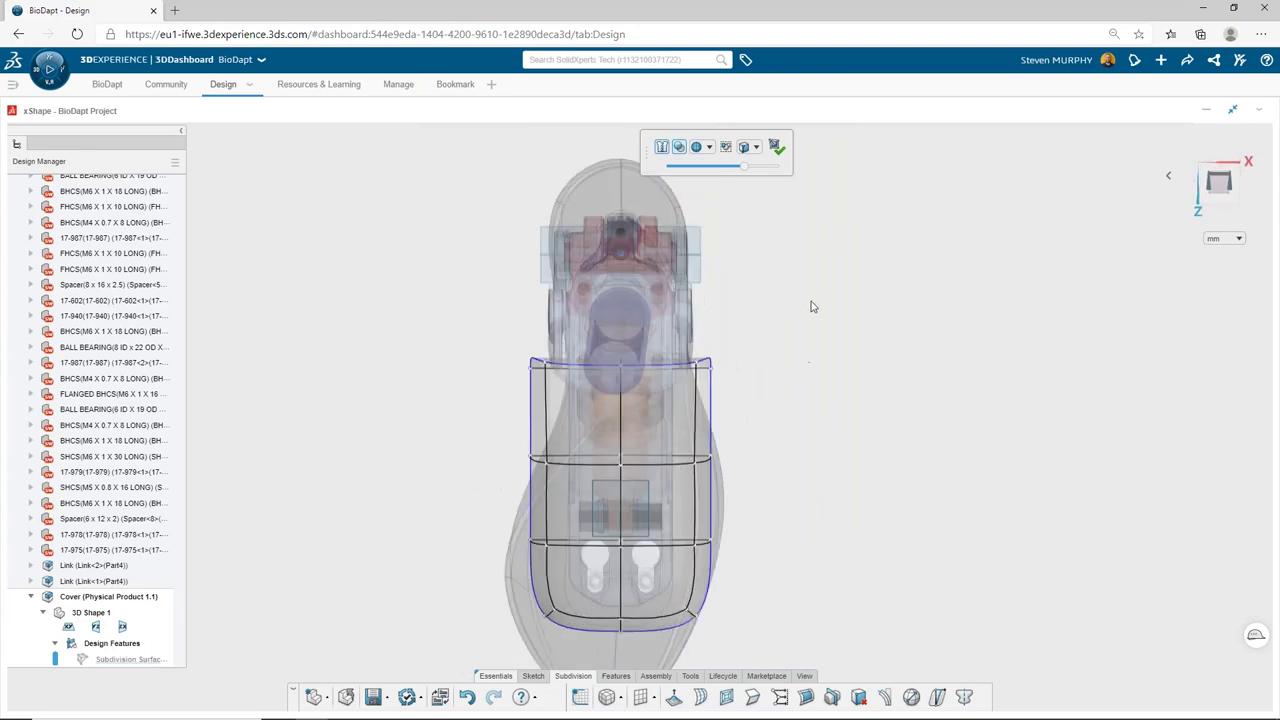
left_click_drag(818, 287, 703, 626)
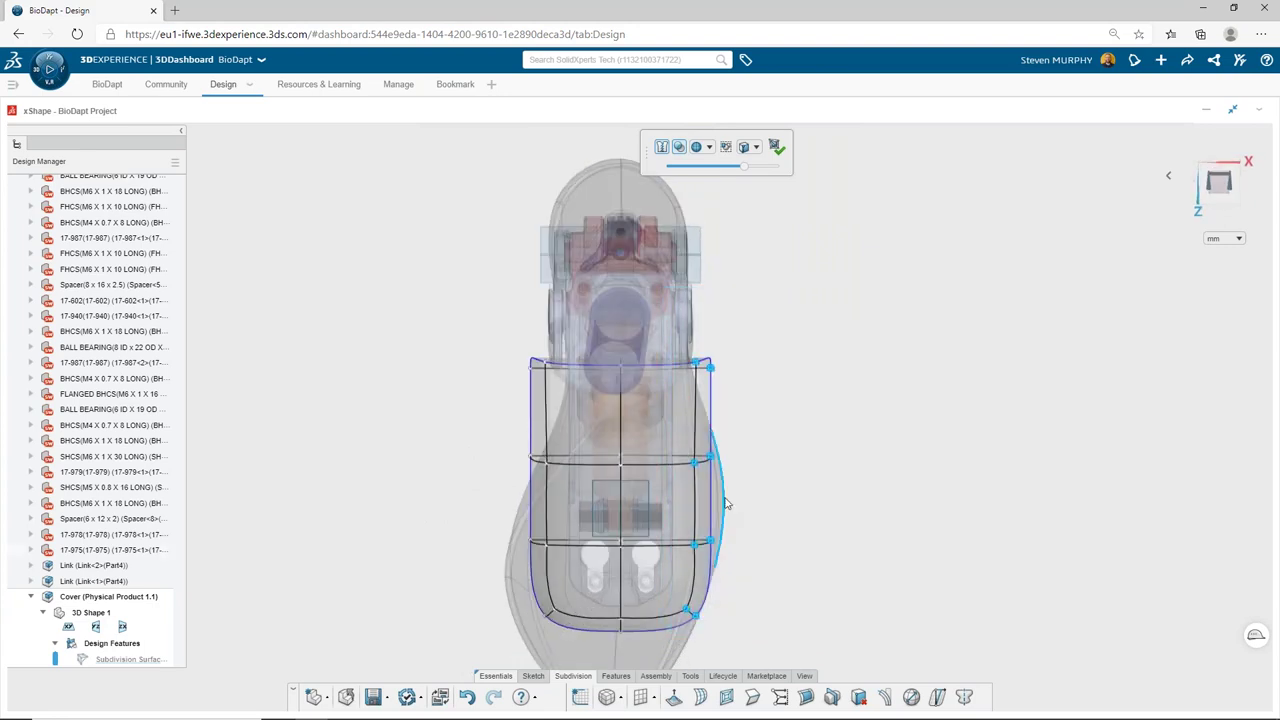
left_click_drag(738, 502, 711, 502)
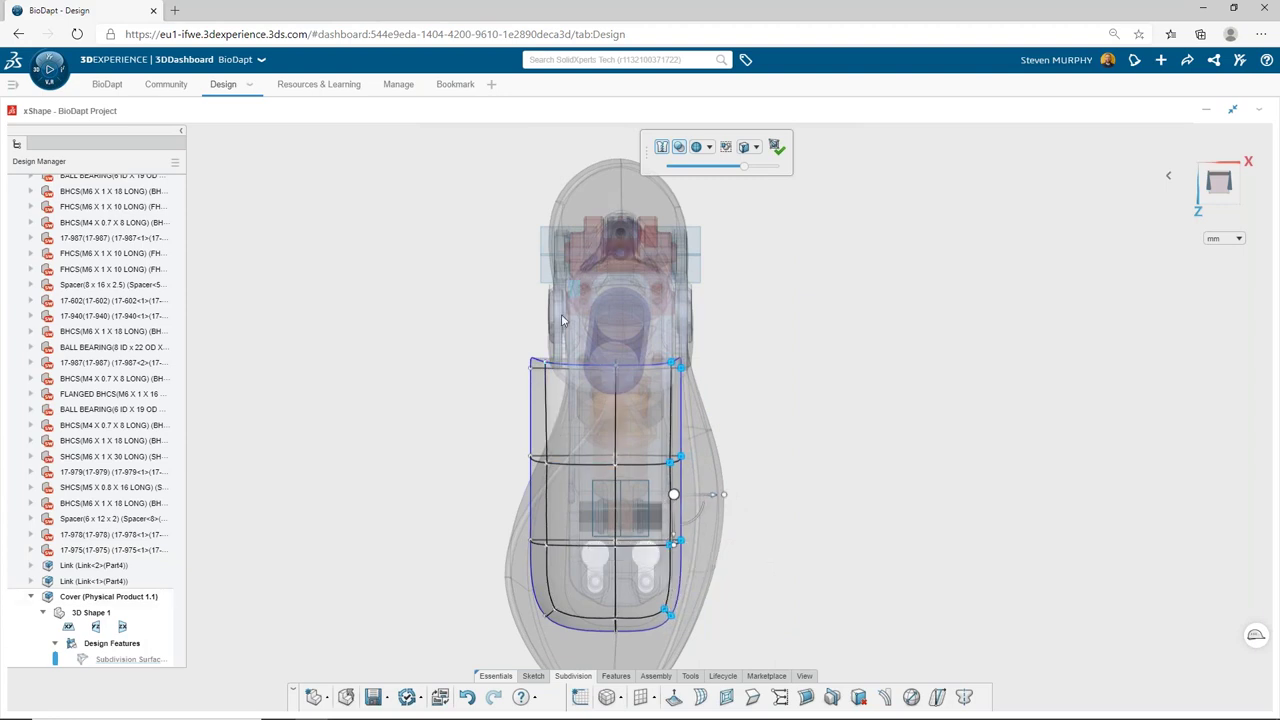
Step: Move the vertices along the cover's negative-X side inward in the top view to match the narrowed opposite side
left_click_drag(580, 281, 487, 635)
left_click(538, 584)
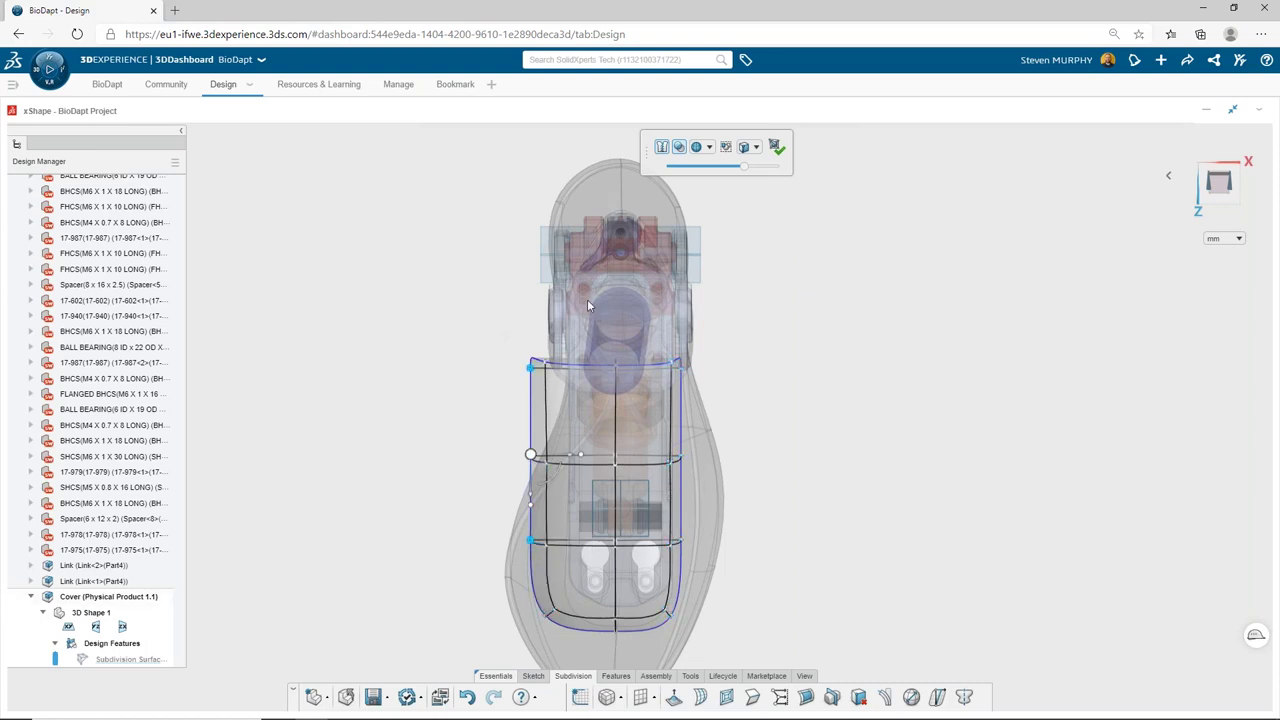
left_click_drag(576, 298, 463, 684)
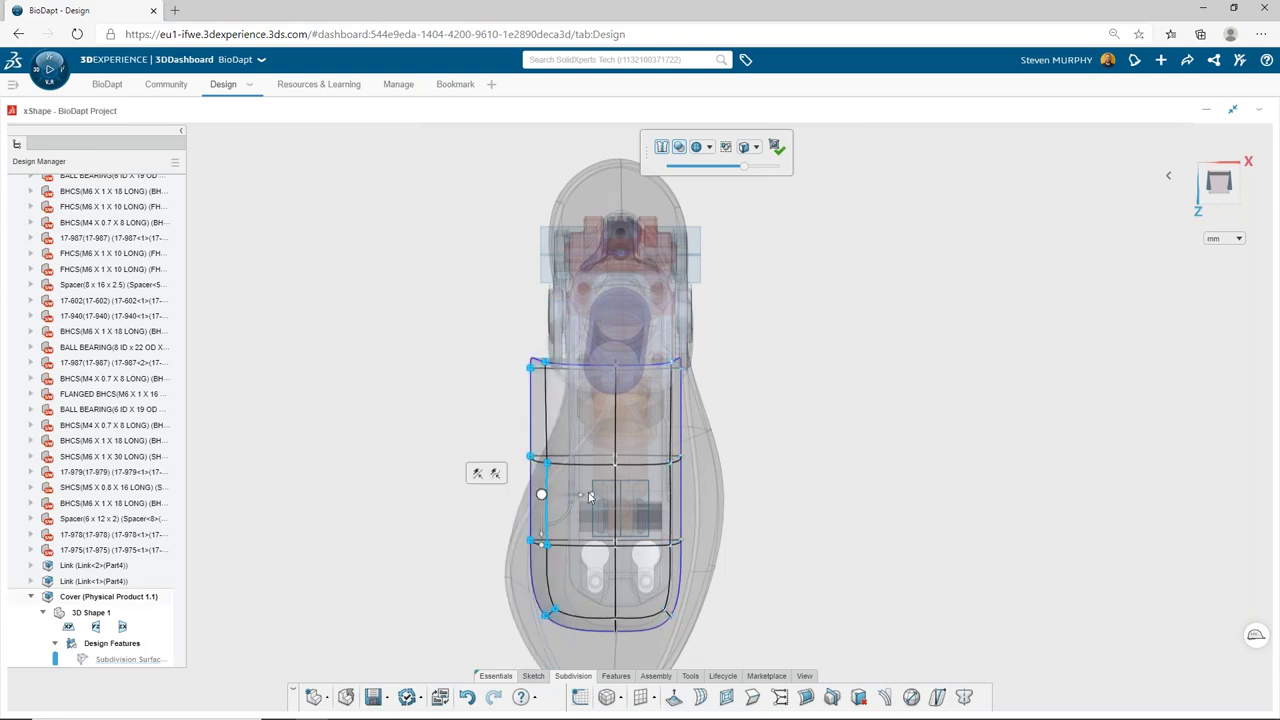
left_click_drag(584, 500, 608, 506)
Step: Widen the cover's toe end by moving both sides' front vertices outward, and pull the middle vertices of the negative-X side inward
left_click_drag(770, 512, 664, 626)
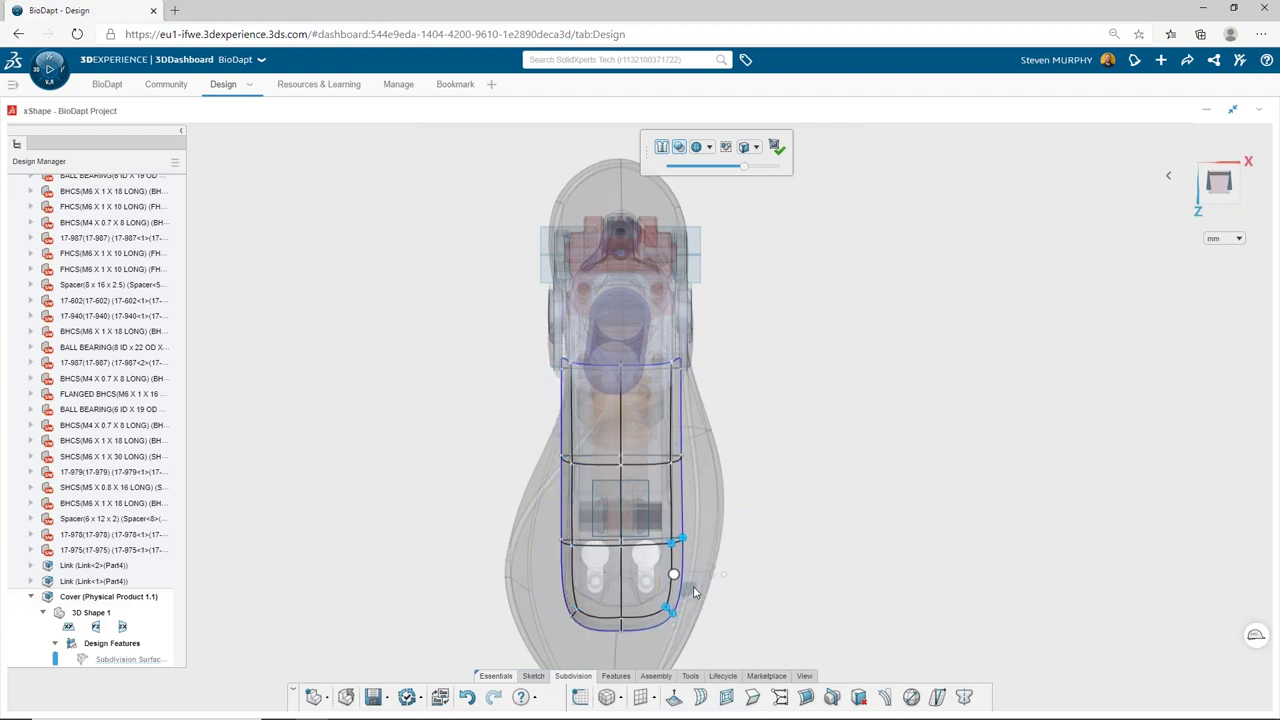
left_click_drag(510, 508, 600, 634)
left_click_drag(588, 598, 562, 590)
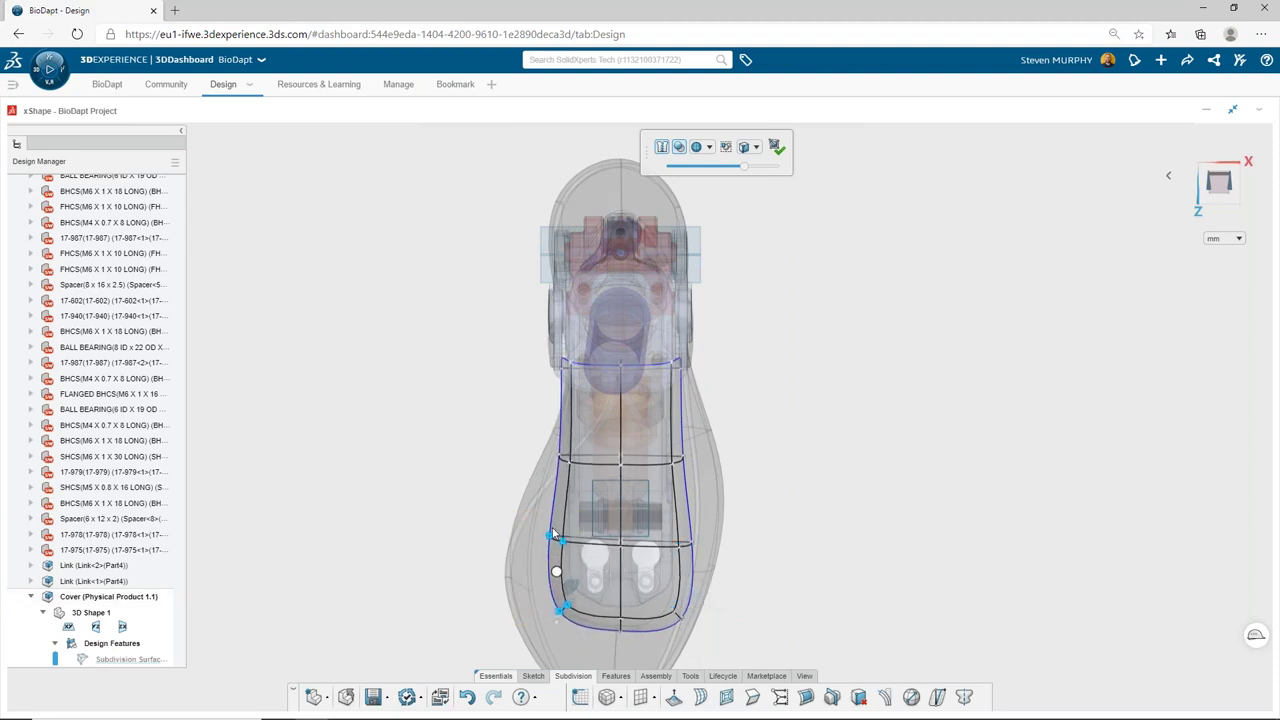
left_click(564, 459)
left_click_drag(600, 464, 614, 464)
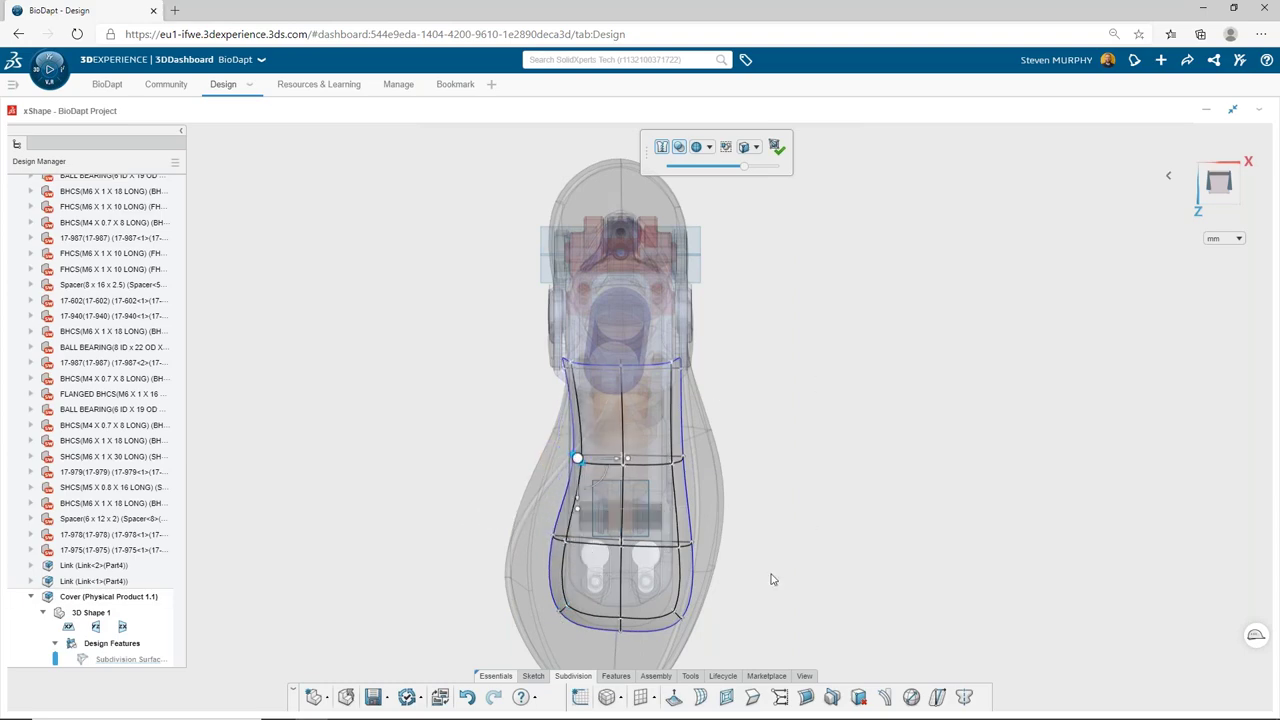
Step: Finish editing the cover's subdivision surface and save the model
middle_click_drag(769, 577, 696, 453)
scroll(541, 533, "up", 3)
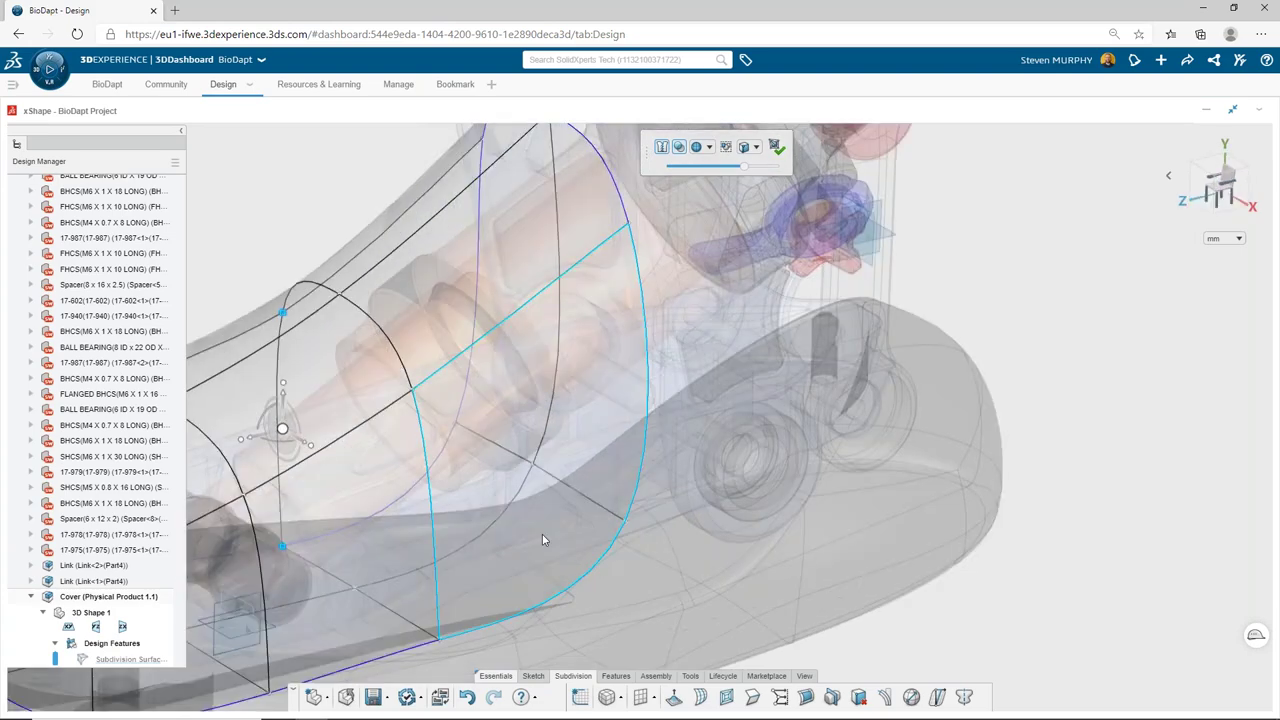
scroll(541, 533, "down", 4)
middle_click_drag(541, 533, 766, 219)
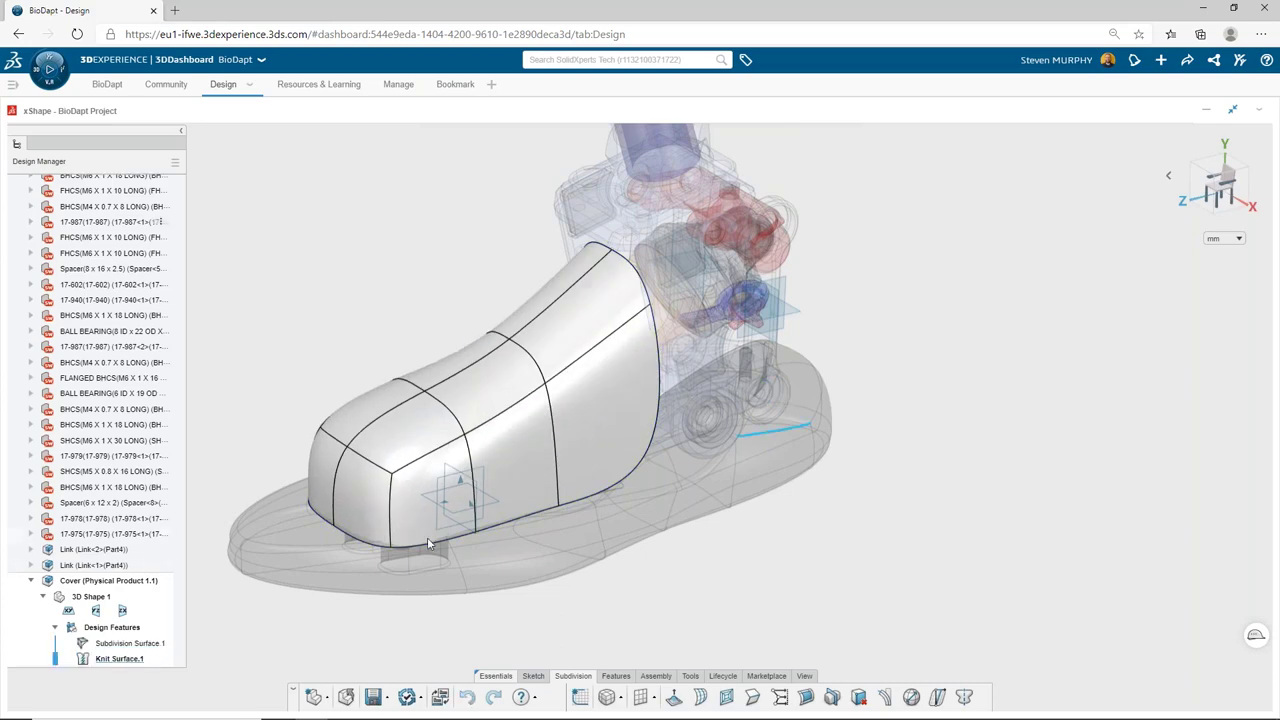
middle_click_drag(754, 548, 643, 568)
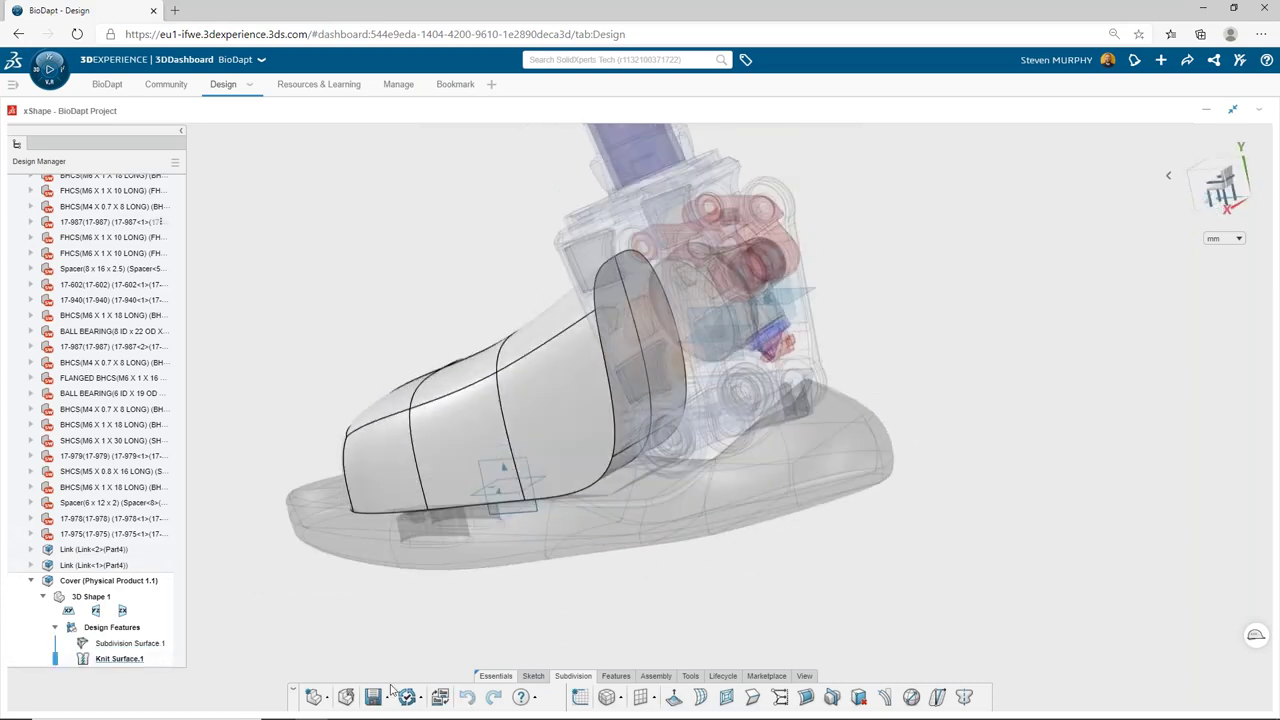
left_click(372, 697)
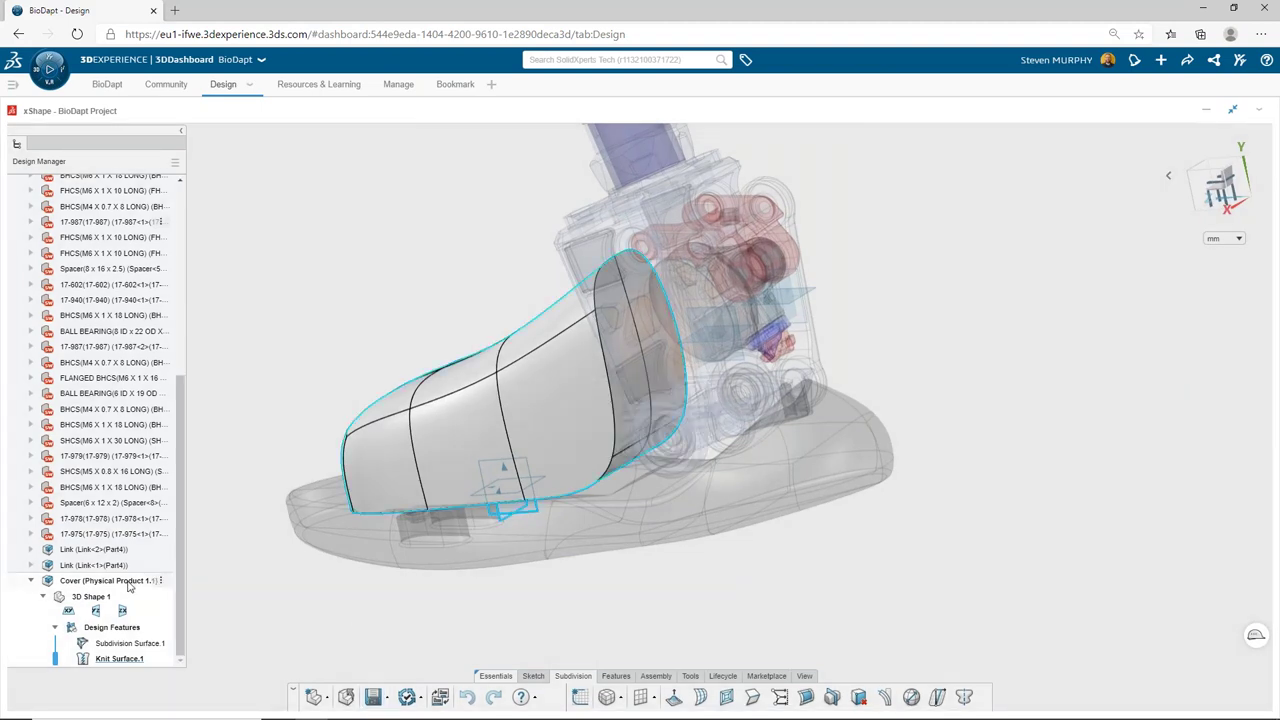
Step: Open the Cover component on its own, separate from the foot assembly
left_click(127, 582)
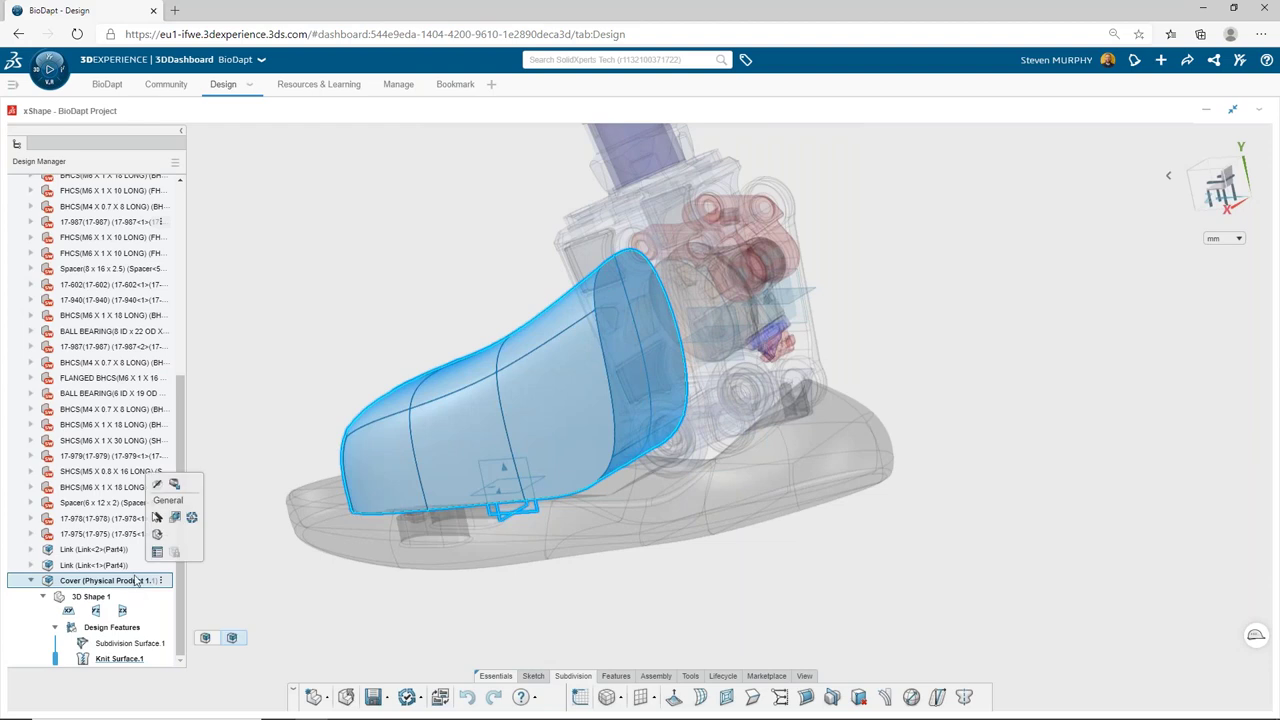
left_click(157, 538)
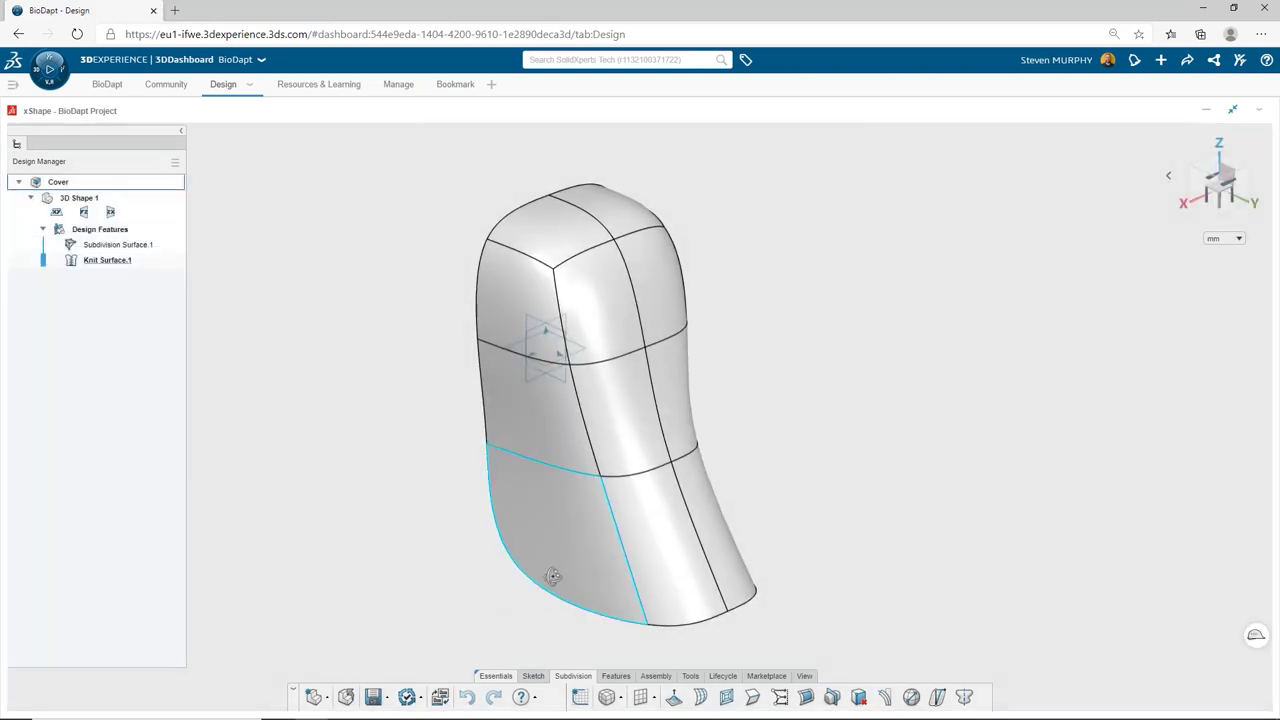
middle_click_drag(543, 580, 646, 600)
Step: Shell the cover one way, outward at 1 mm, removing the rear and underside faces with Tangent propagation enabled
left_click(628, 677)
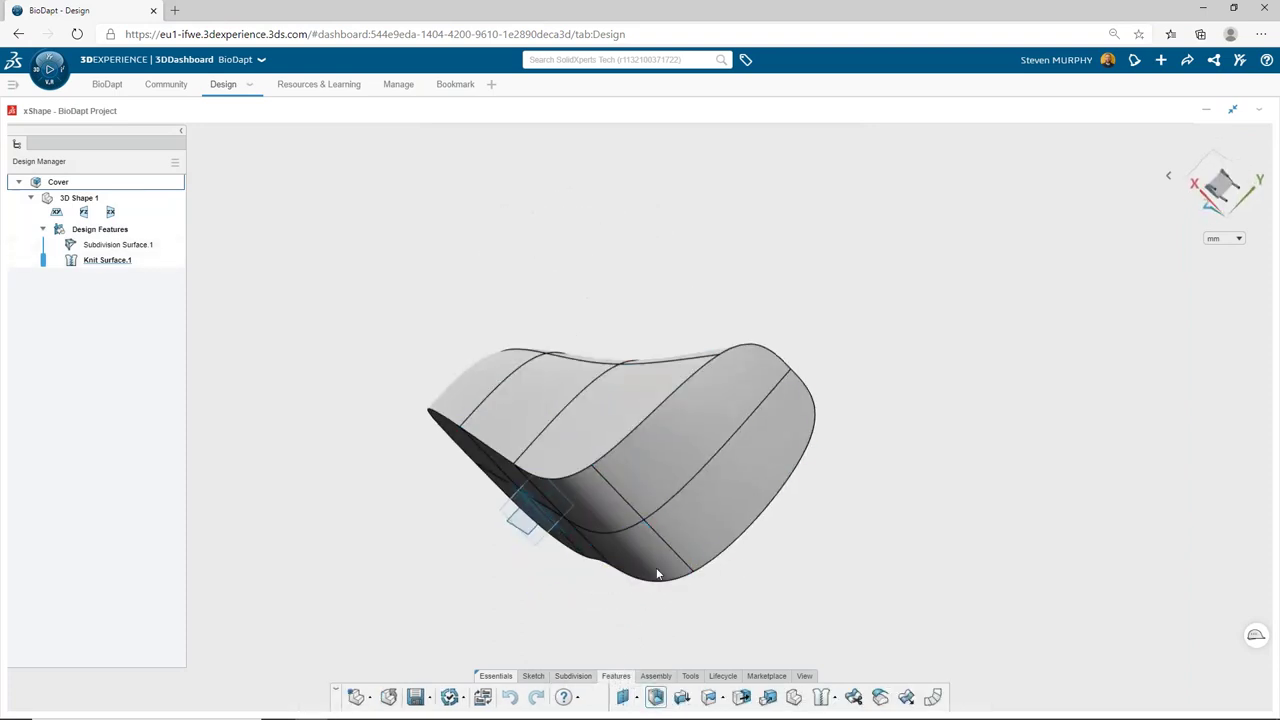
left_click(668, 466)
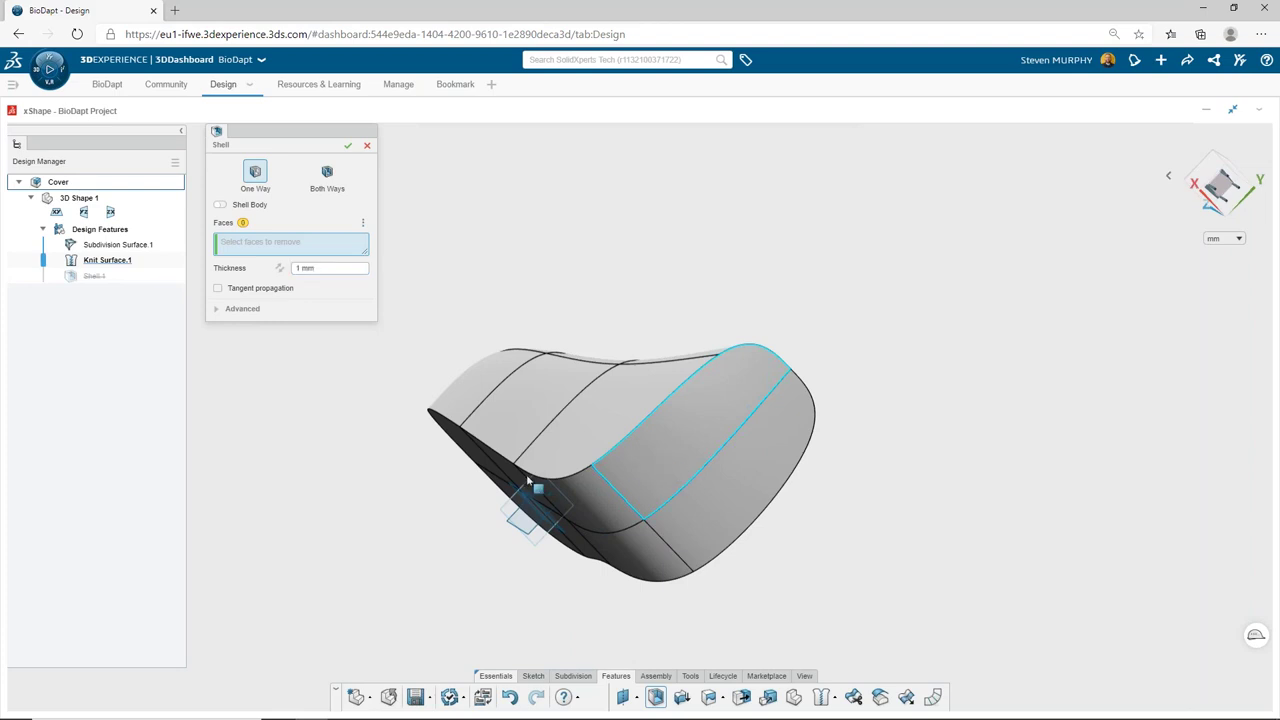
left_click(218, 289)
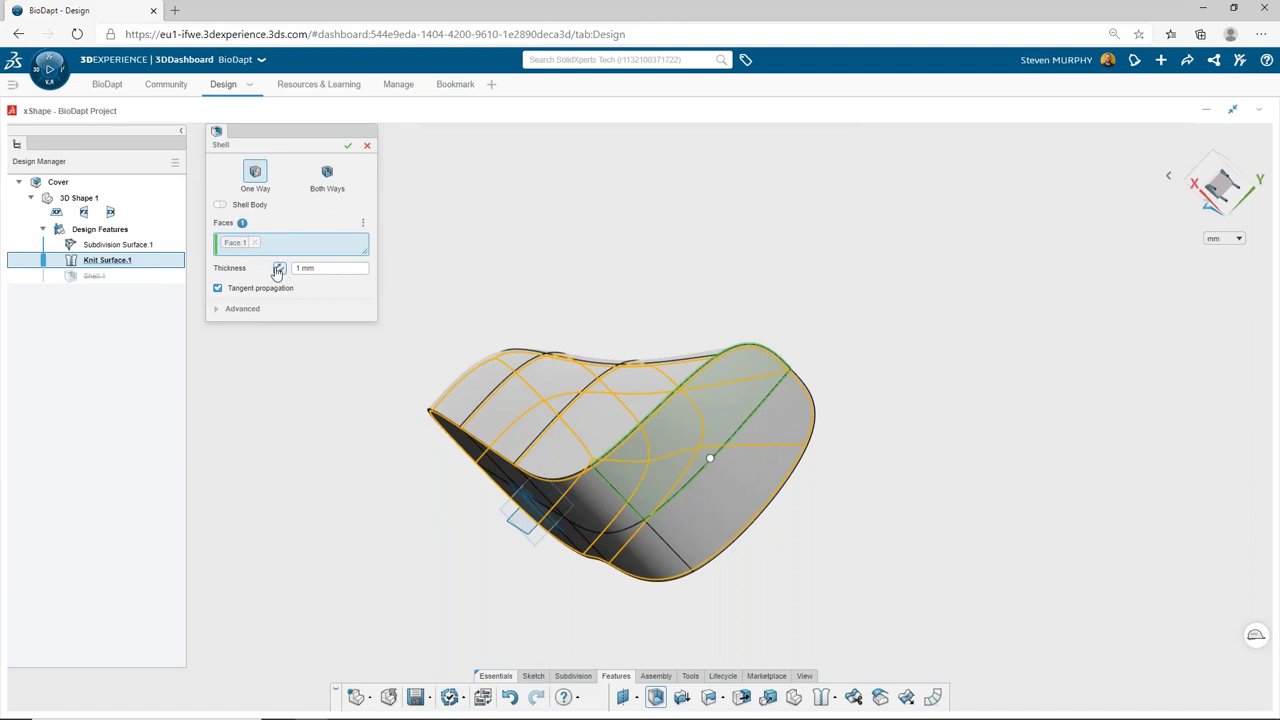
left_click(318, 268)
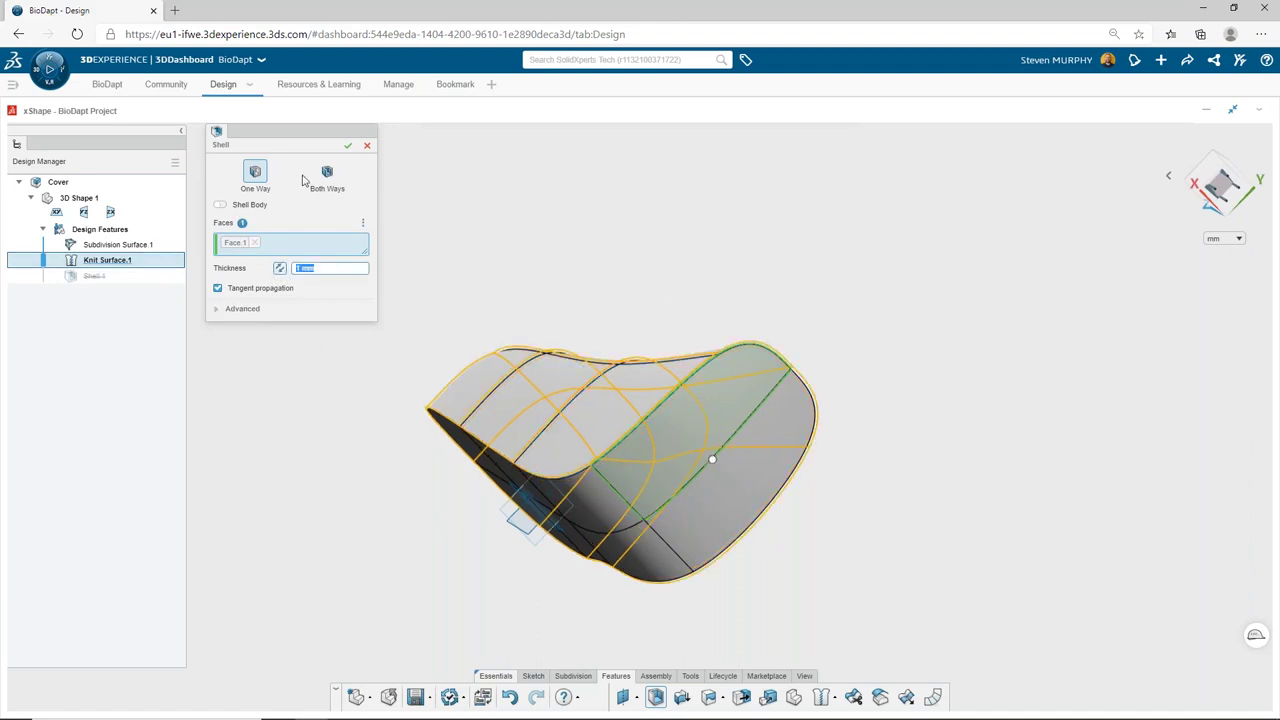
left_click(348, 147)
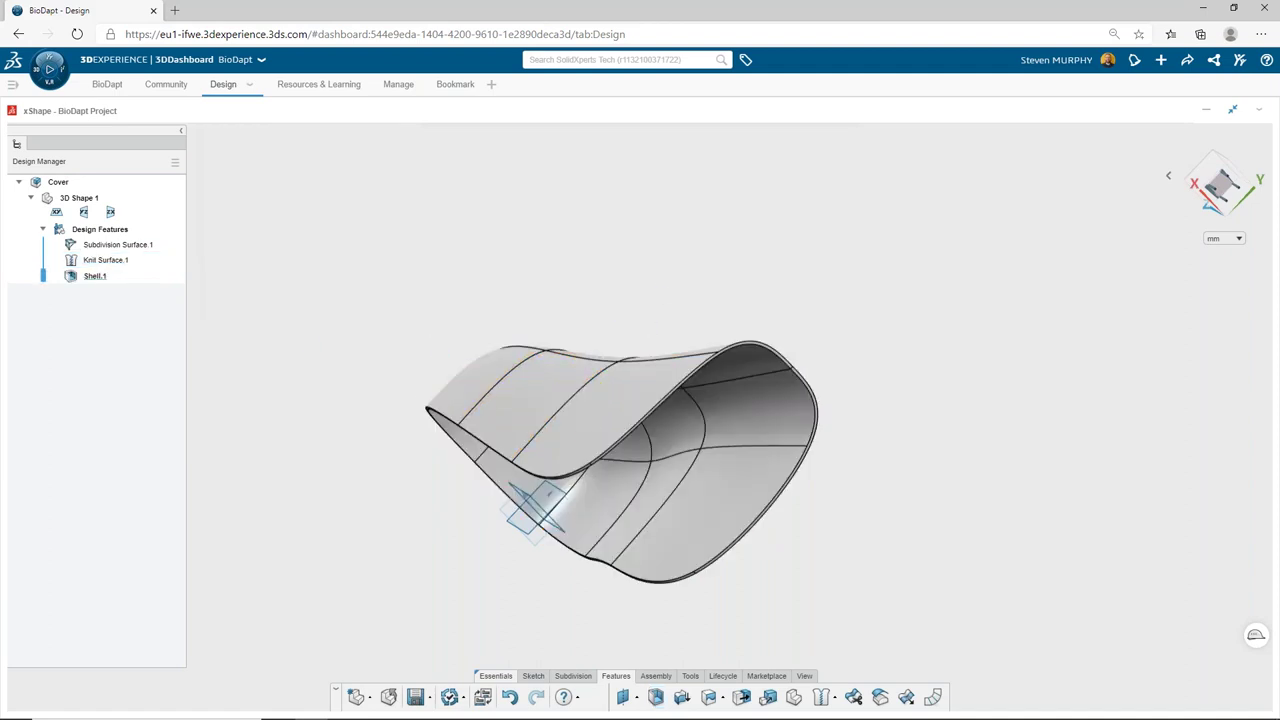
Step: Apply a Draft Analysis to the cover with the zx plane as pull direction, reversed, at 1 deg
middle_click_drag(415, 411, 700, 550)
middle_click_drag(789, 566, 802, 589)
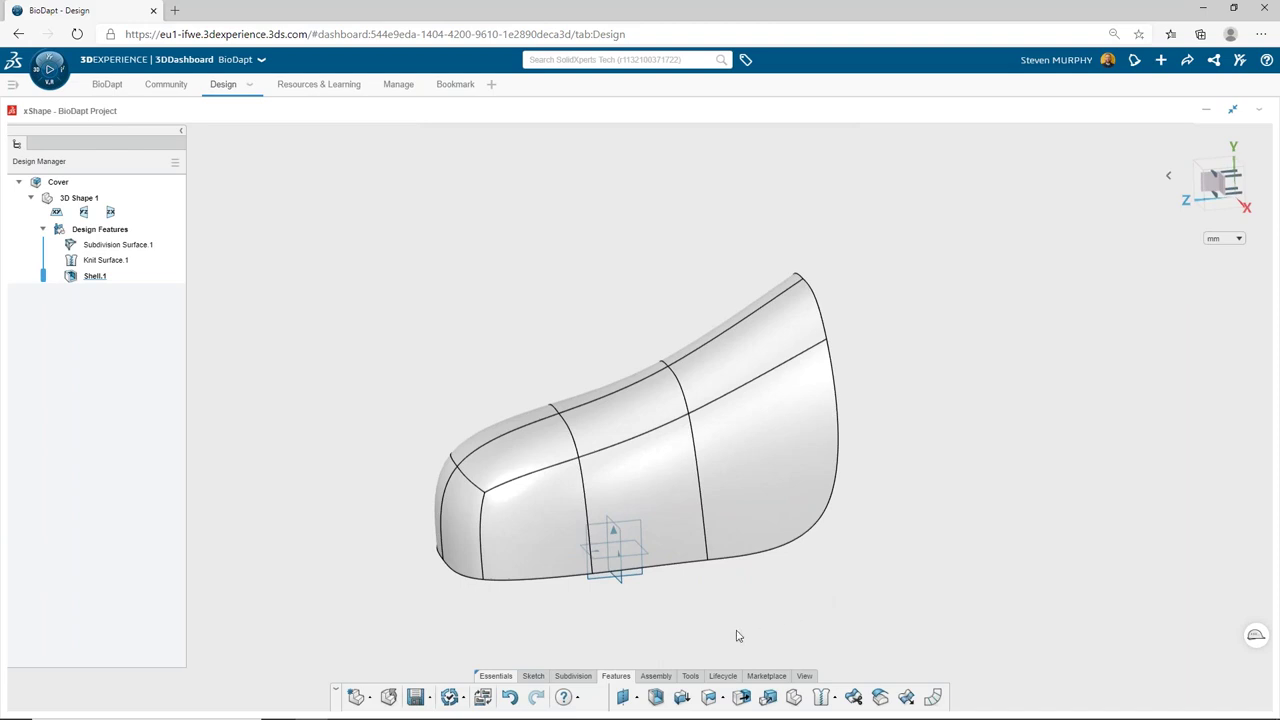
left_click(690, 675)
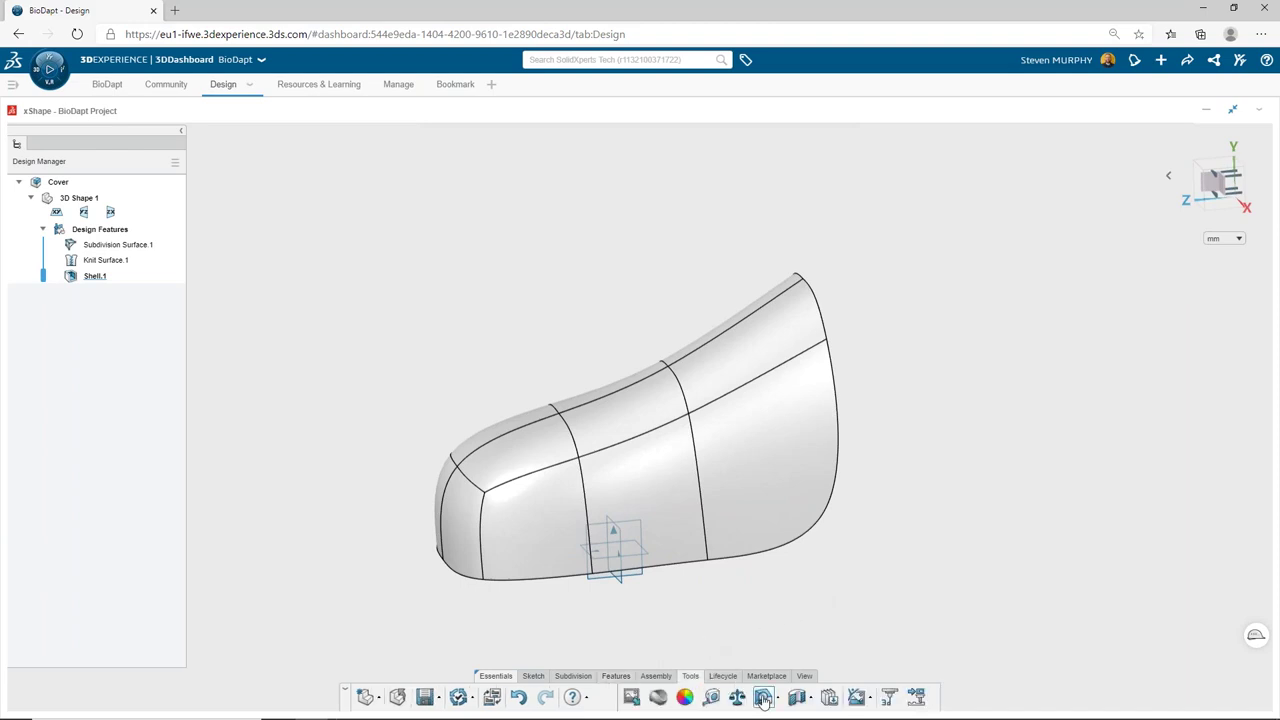
left_click(613, 548)
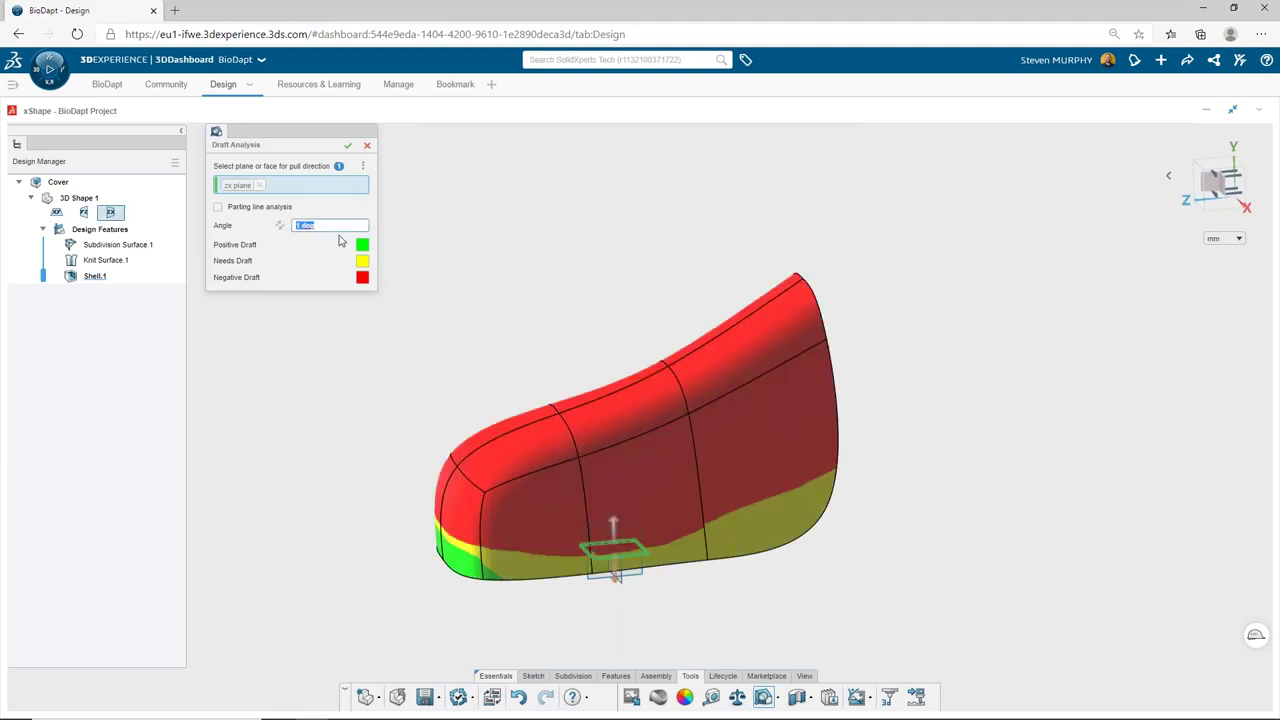
left_click(280, 225)
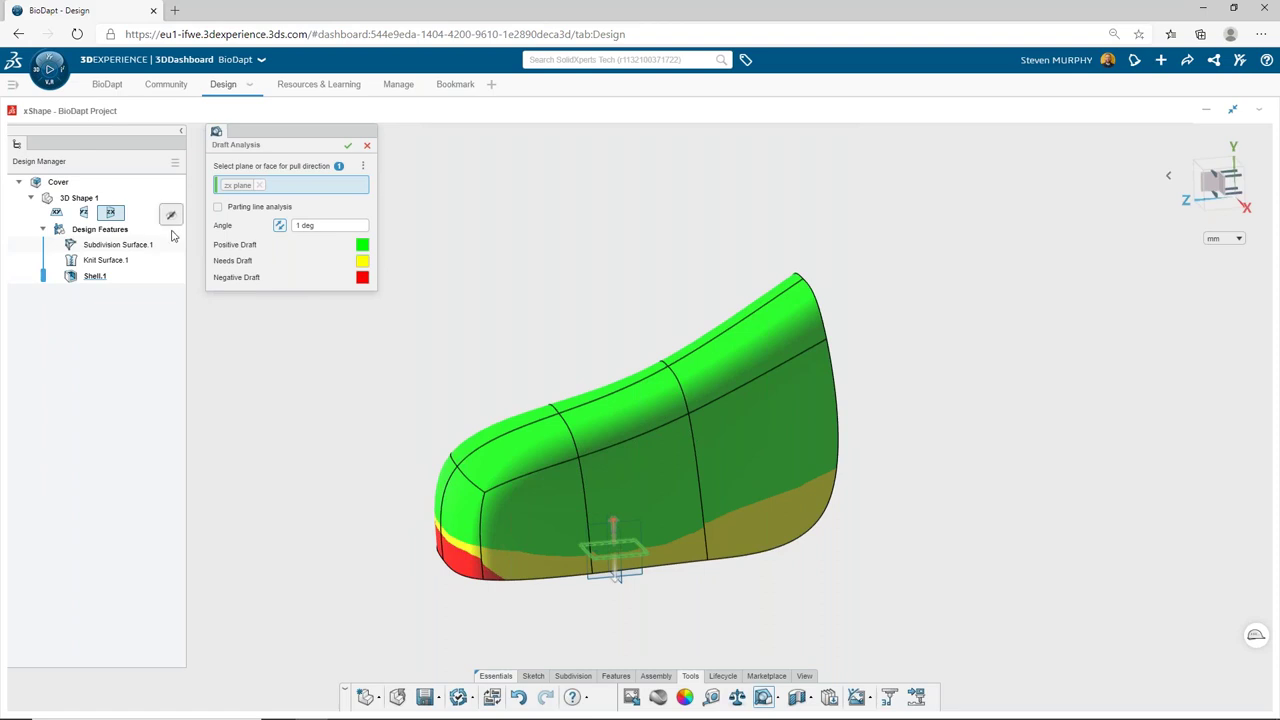
left_click(348, 146)
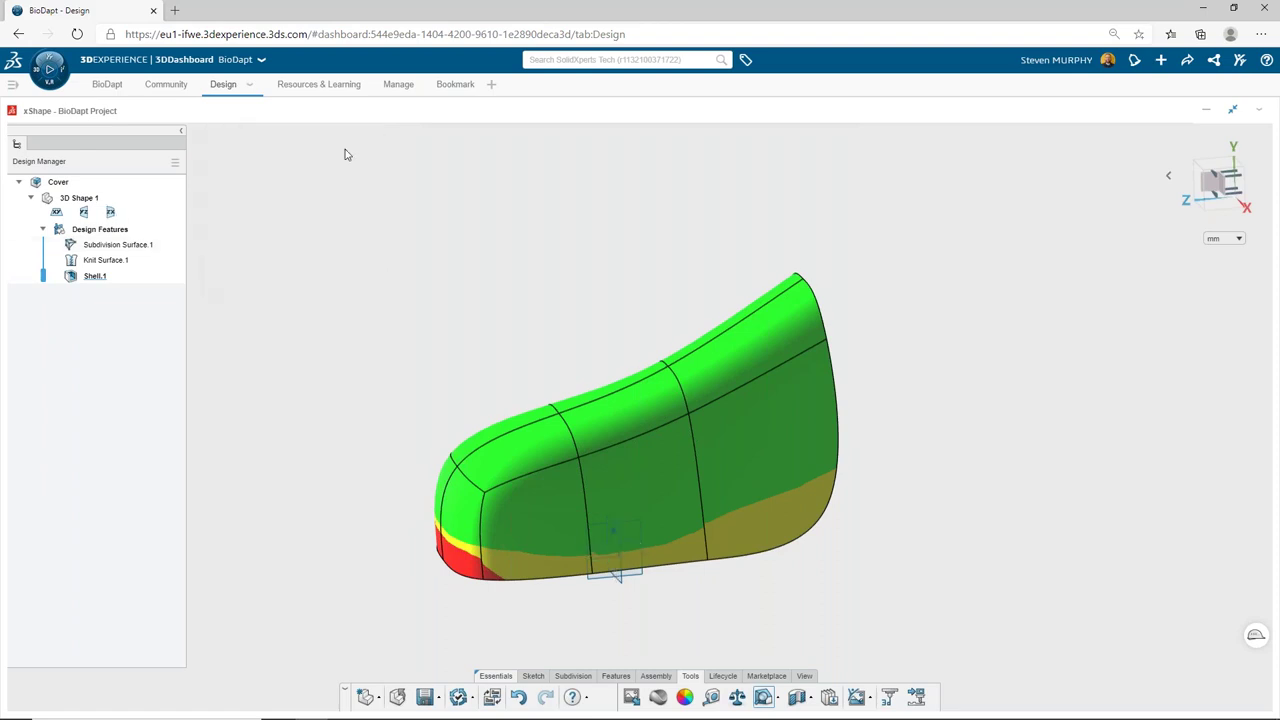
Step: Reopen Subdivision Surface.1 for editing and move the upper middle edge of the cover's positive-X side inward to add draft
left_click(112, 246)
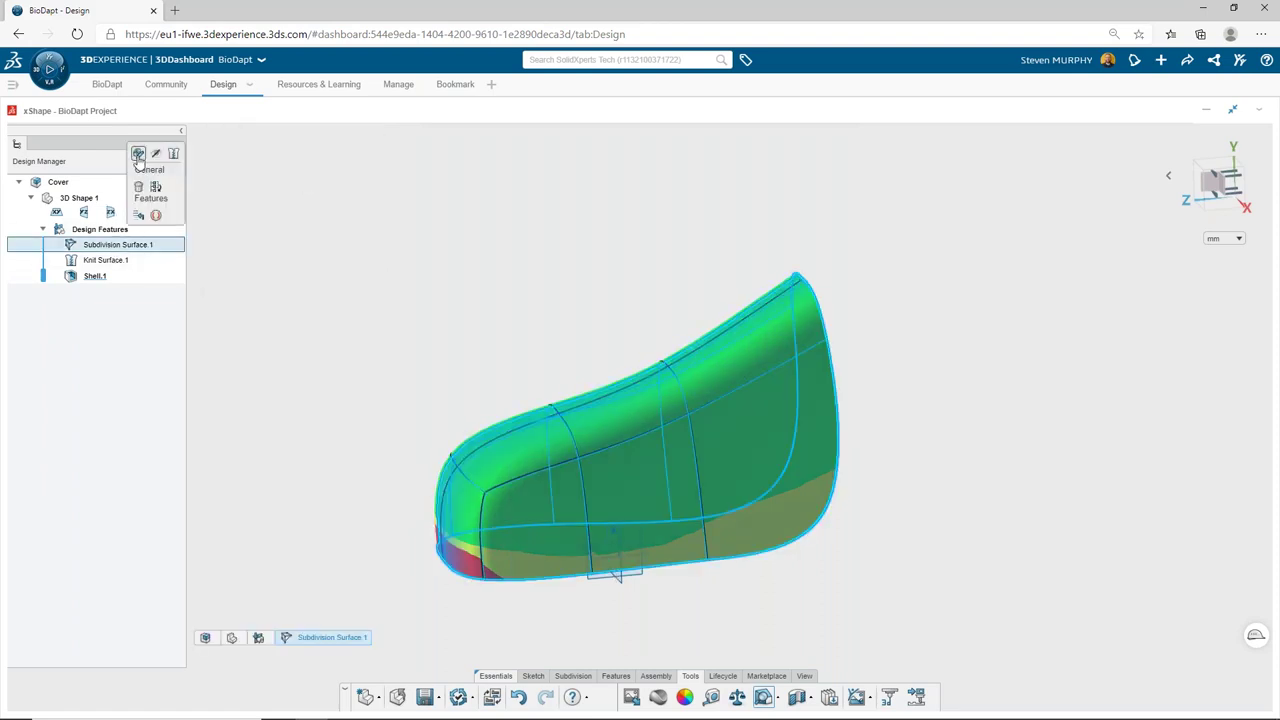
left_click(354, 300)
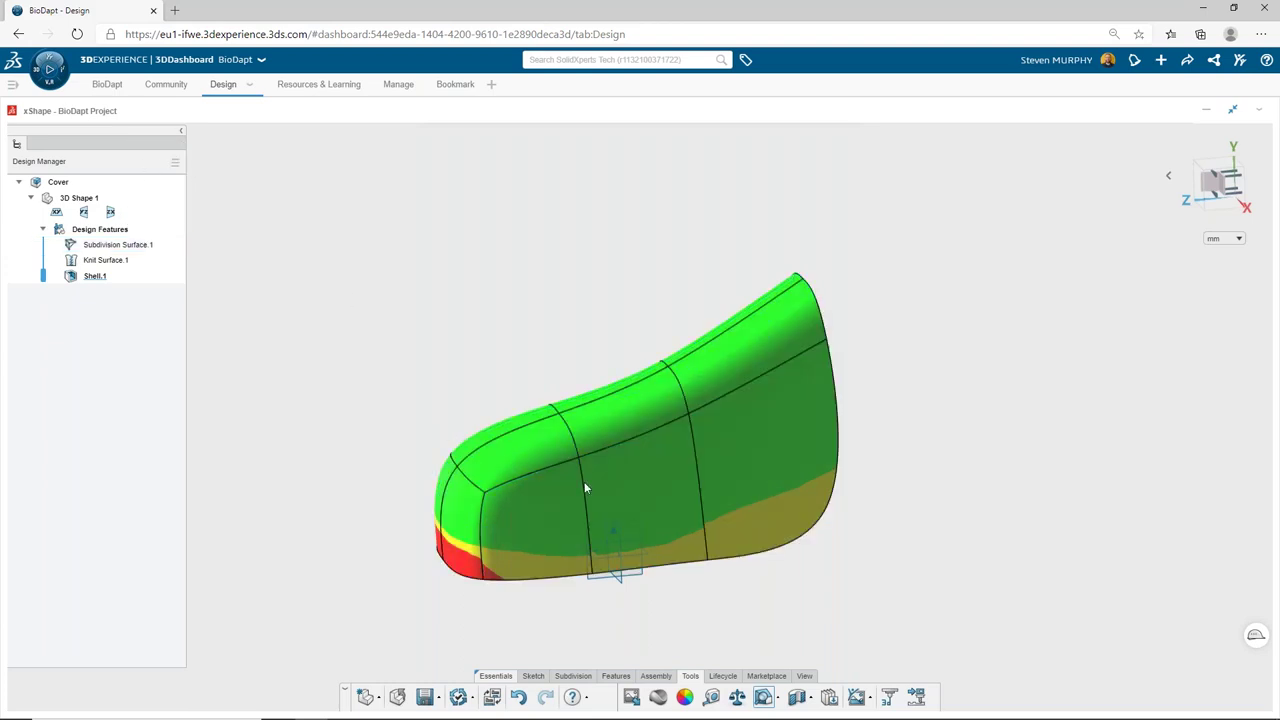
double_click(586, 488)
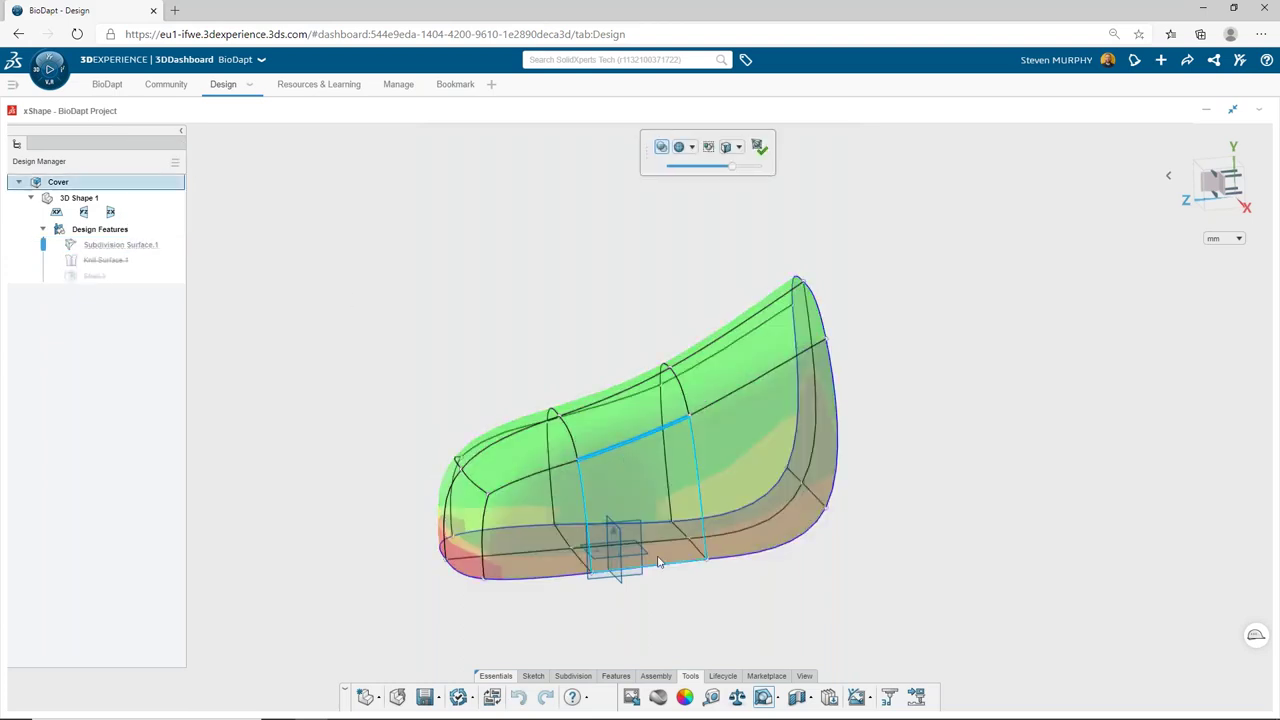
left_click(631, 436)
middle_click_drag(631, 436, 766, 560)
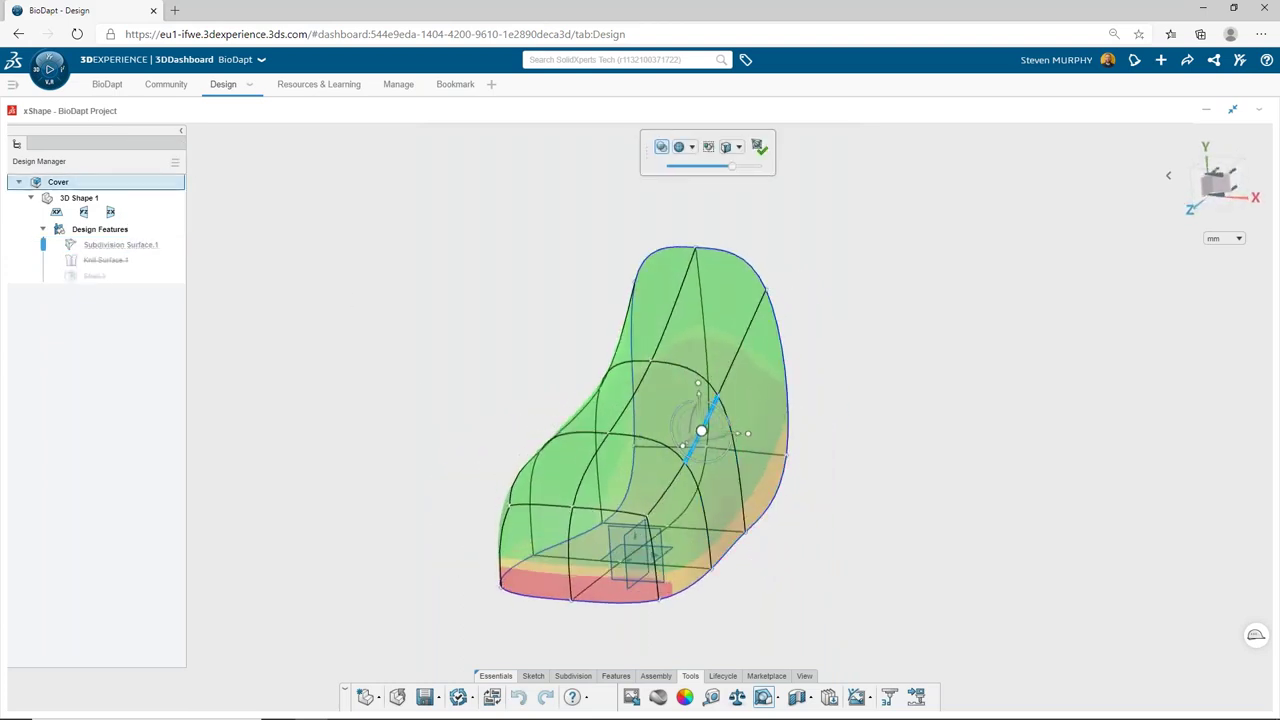
left_click_drag(743, 440, 749, 603)
Step: Move the toe's lower center vertex forward and its upper front vertices back toward the ankle to add draft at the front
middle_click_drag(757, 563, 634, 600)
left_click(452, 578)
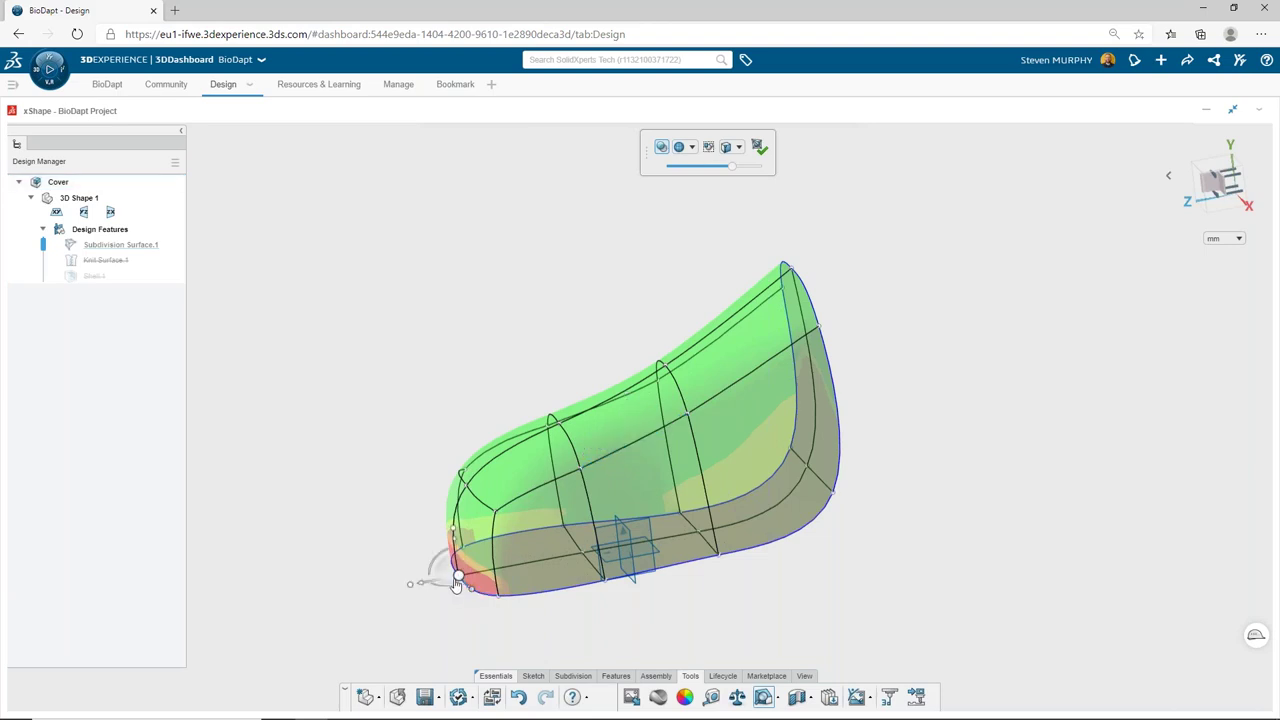
left_click_drag(434, 585, 423, 587)
left_click(473, 422)
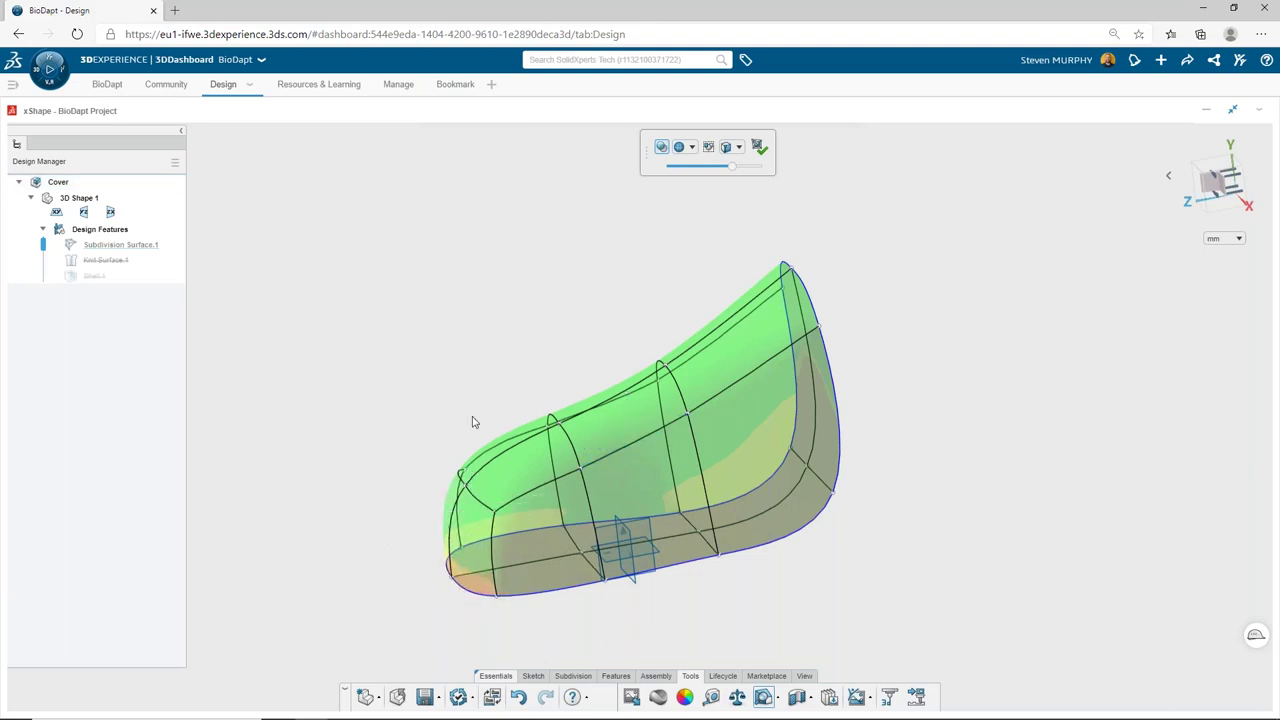
left_click_drag(527, 407, 420, 550)
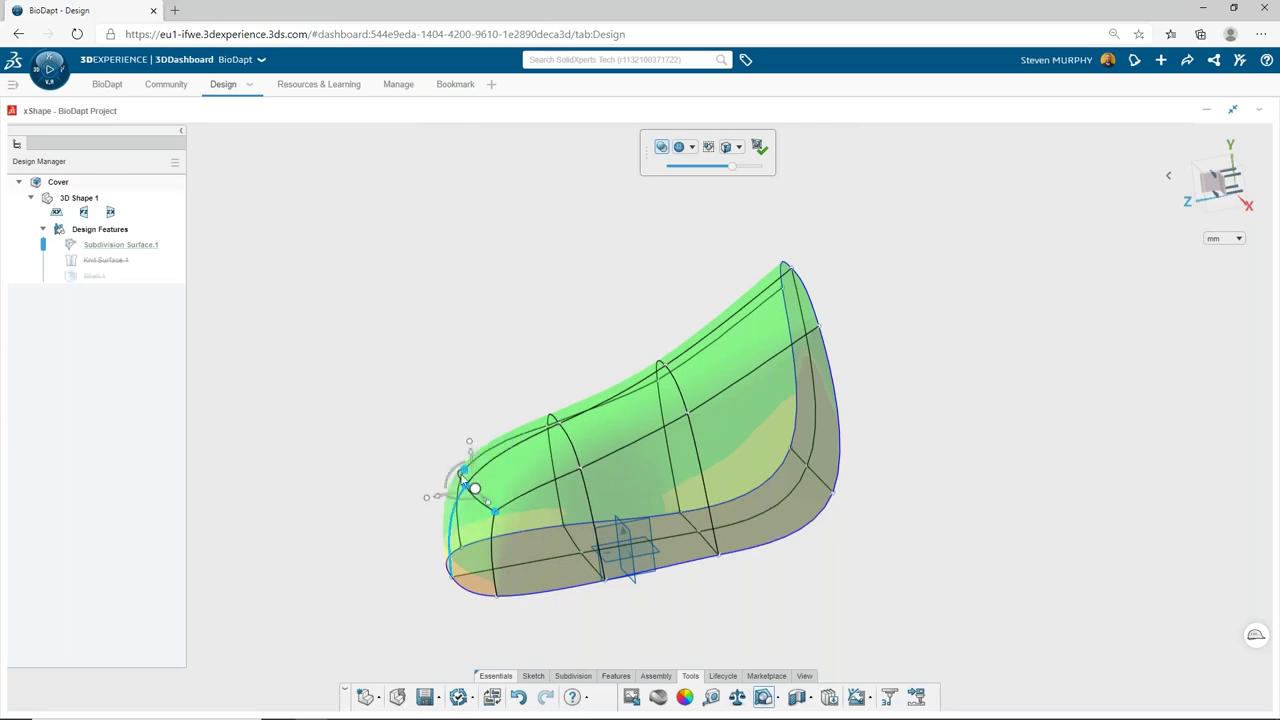
mouse_move(437, 503)
left_mouse_down()
mouse_move(428, 497)
mouse_move(445, 494)
left_mouse_up()
Step: Move the upper middle edge of the cover's negative-X side inward and finish editing the subdivision surface
middle_click_drag(445, 494, 689, 400)
left_click(668, 394)
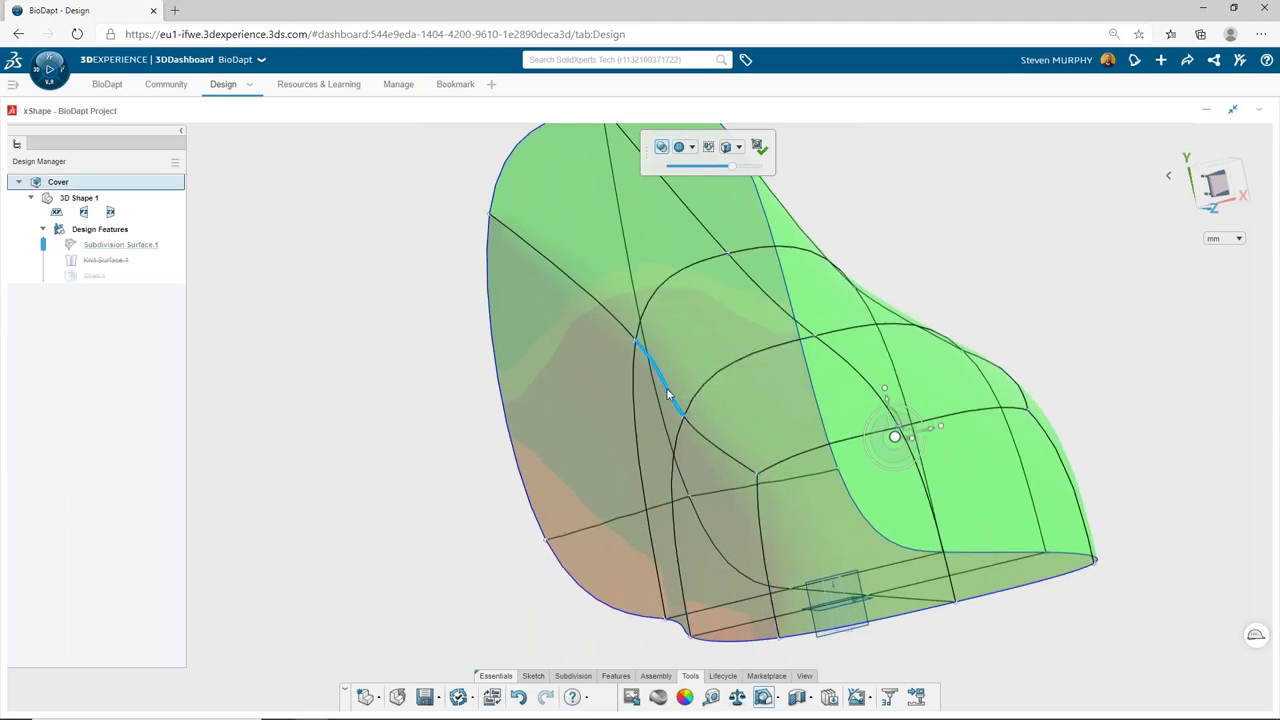
left_click_drag(693, 384, 713, 379)
scroll(745, 396, "down", 3)
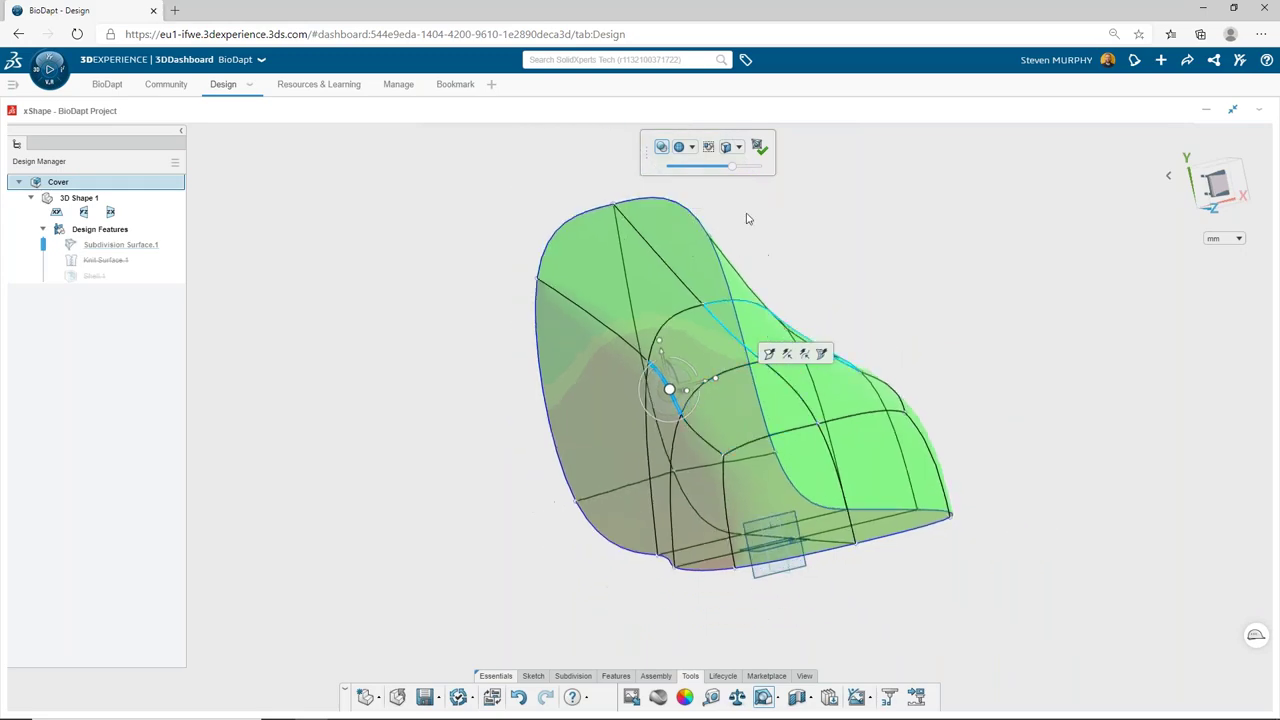
left_click(925, 427)
left_click(929, 431)
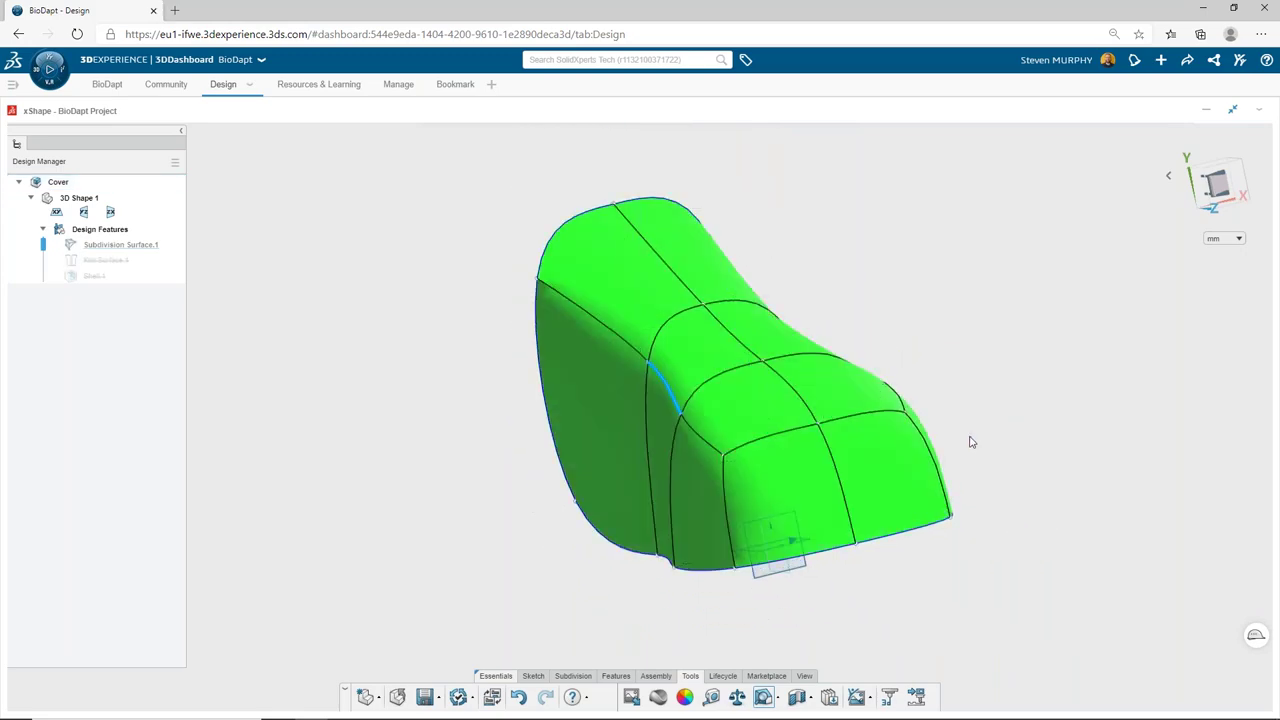
Step: Save the cover, restore the maximized xShape widget, and switch to the dashboard's Community page
middle_click_drag(971, 440, 815, 580)
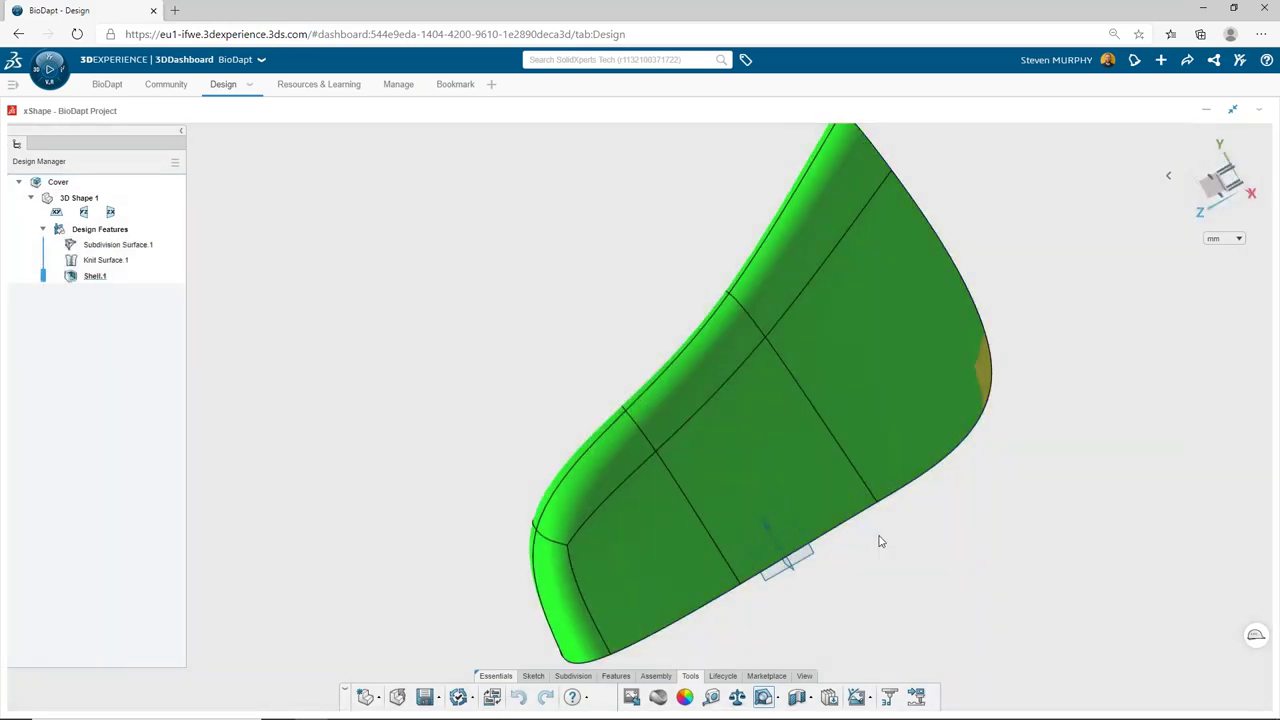
middle_click_drag(880, 537, 833, 512)
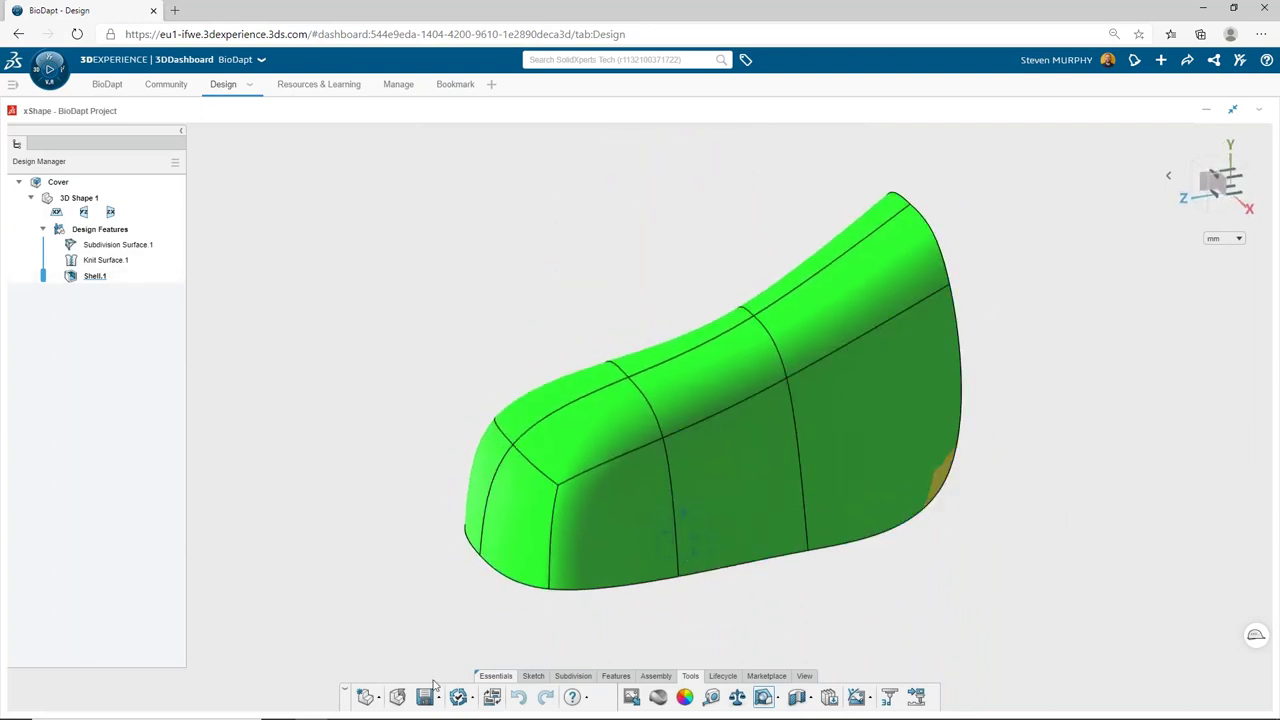
key("ctrl+s")
left_click(1236, 116)
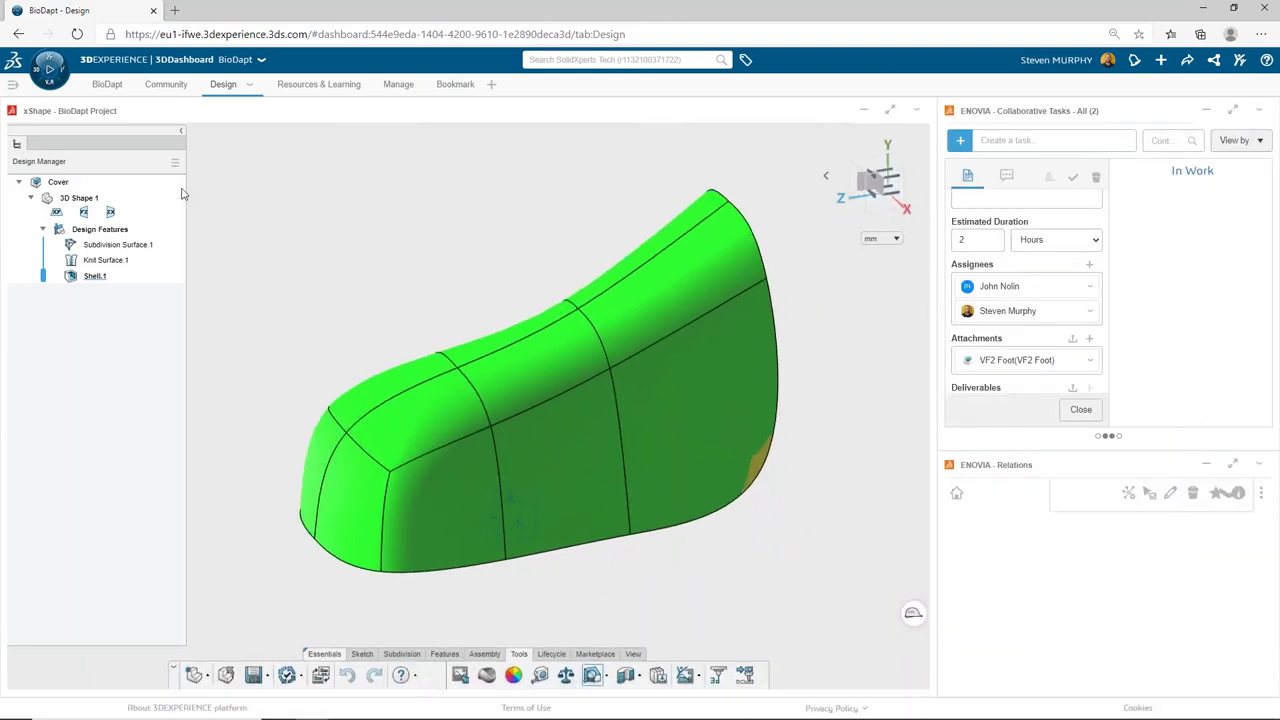
left_click(168, 86)
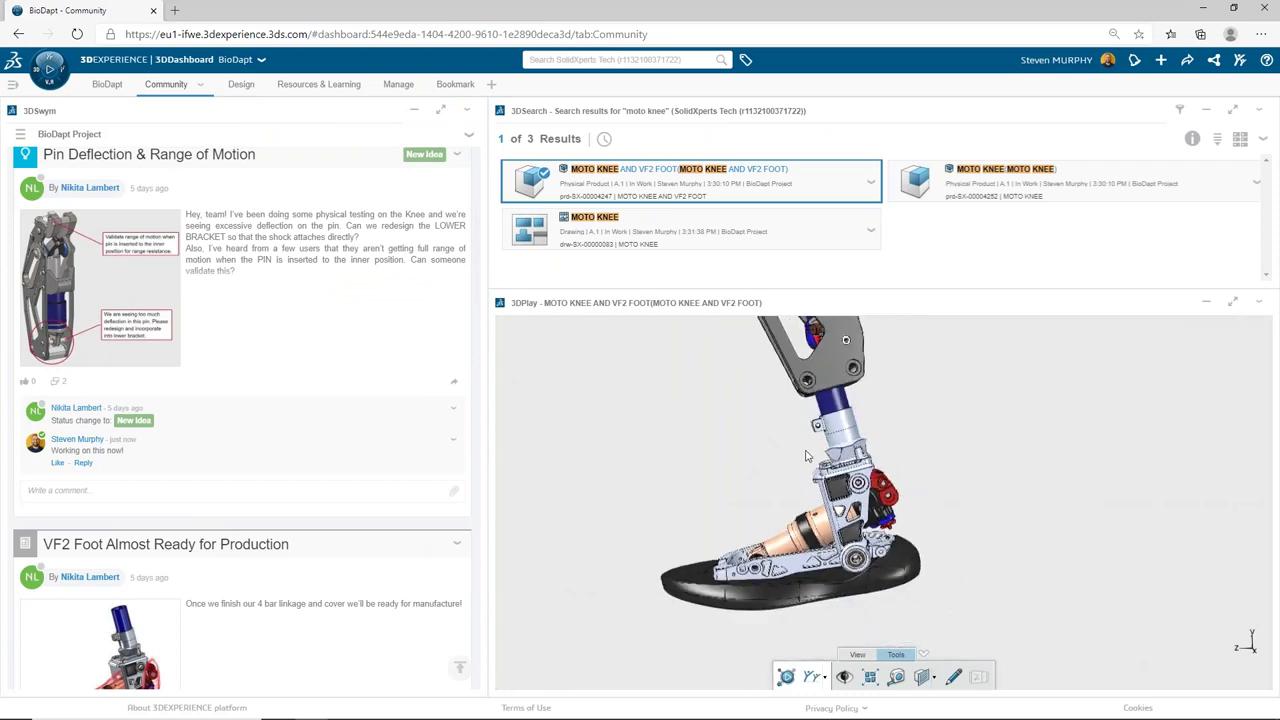
Step: Refresh the MOTO KNEE AND VF2 FOOT assembly in 3DPlay and examine the updated foot with its new cover
left_click(1263, 307)
left_click(1225, 400)
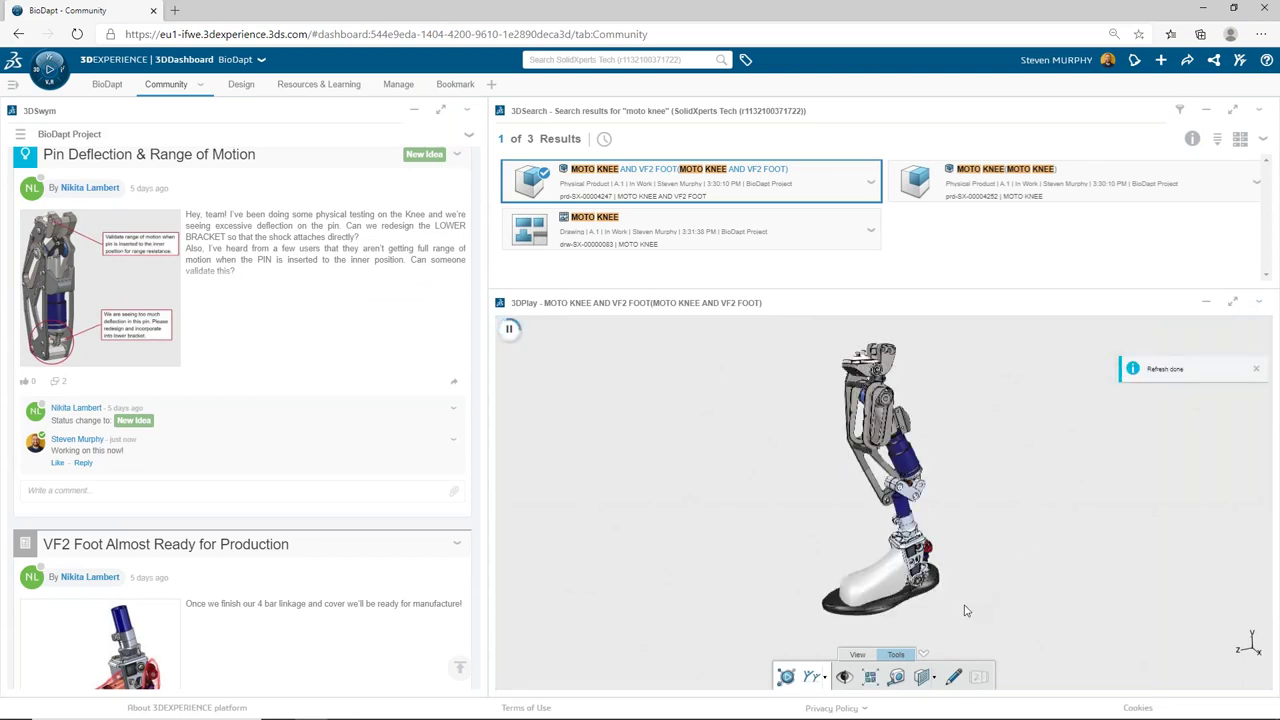
scroll(925, 575, "up", 5)
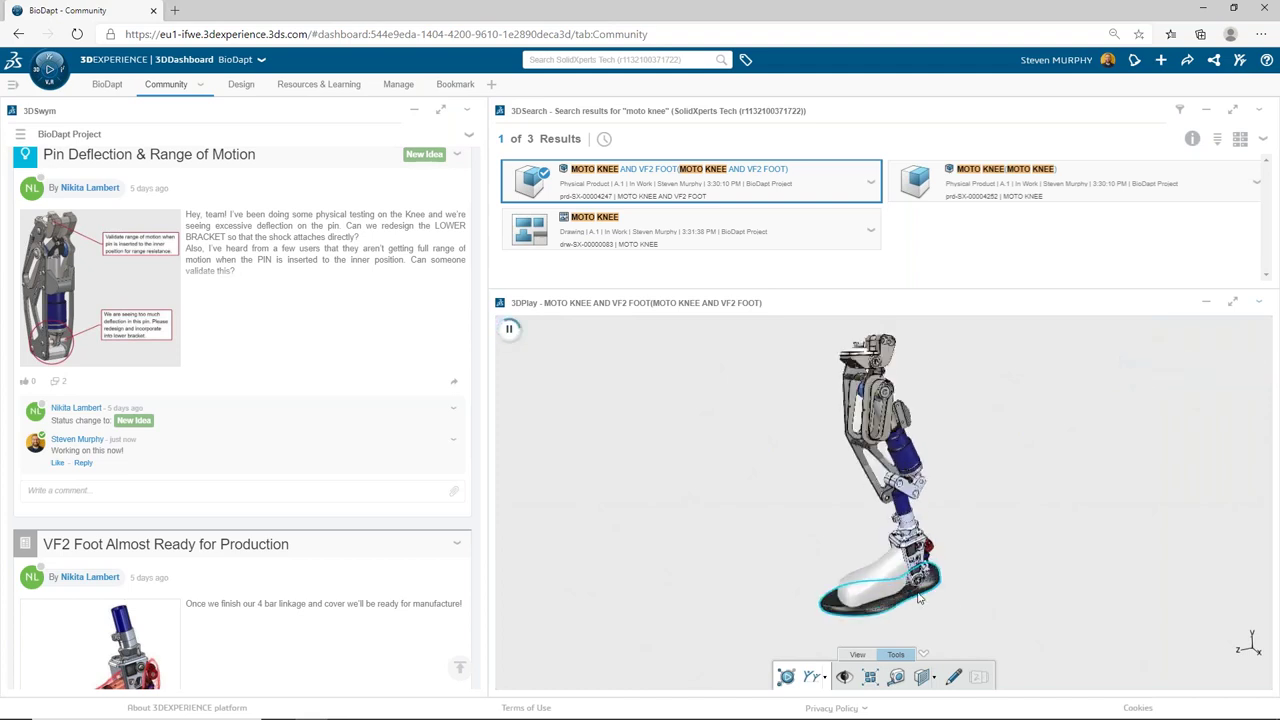
scroll(921, 566, "up", 4)
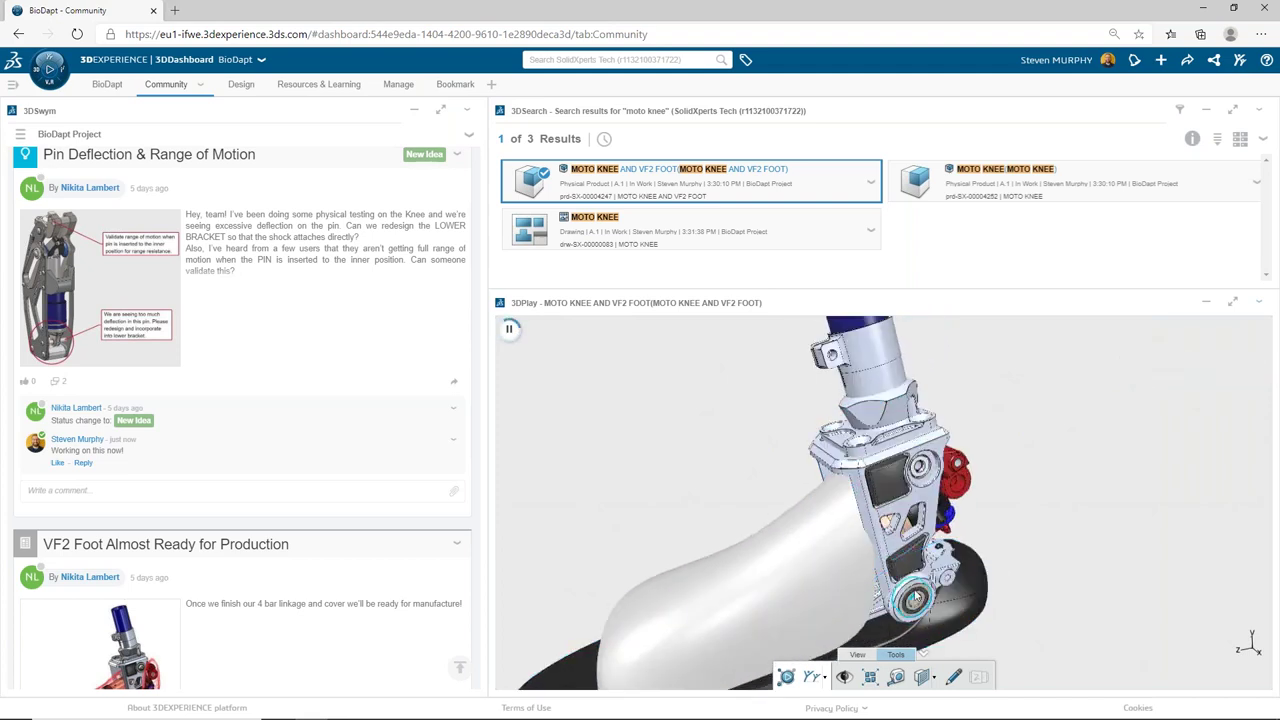
scroll(918, 575, "down", 5)
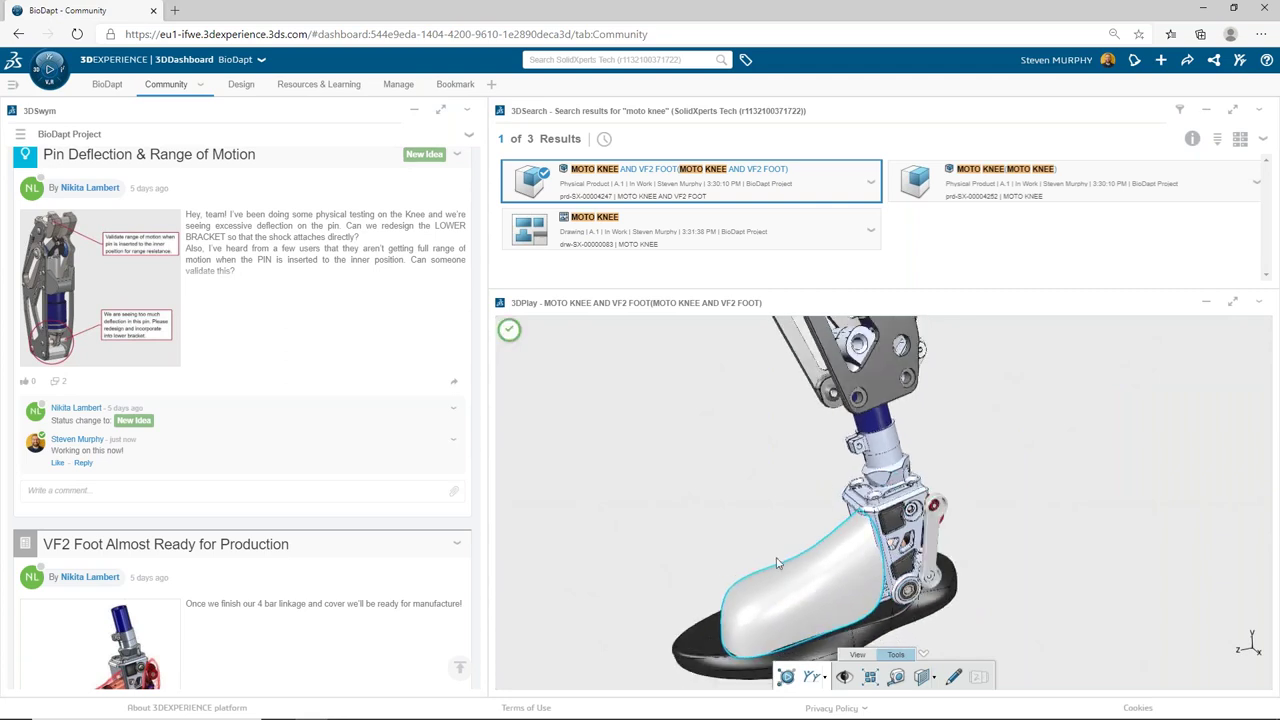
scroll(787, 520, "down", 2)
middle_click_drag(787, 520, 795, 465)
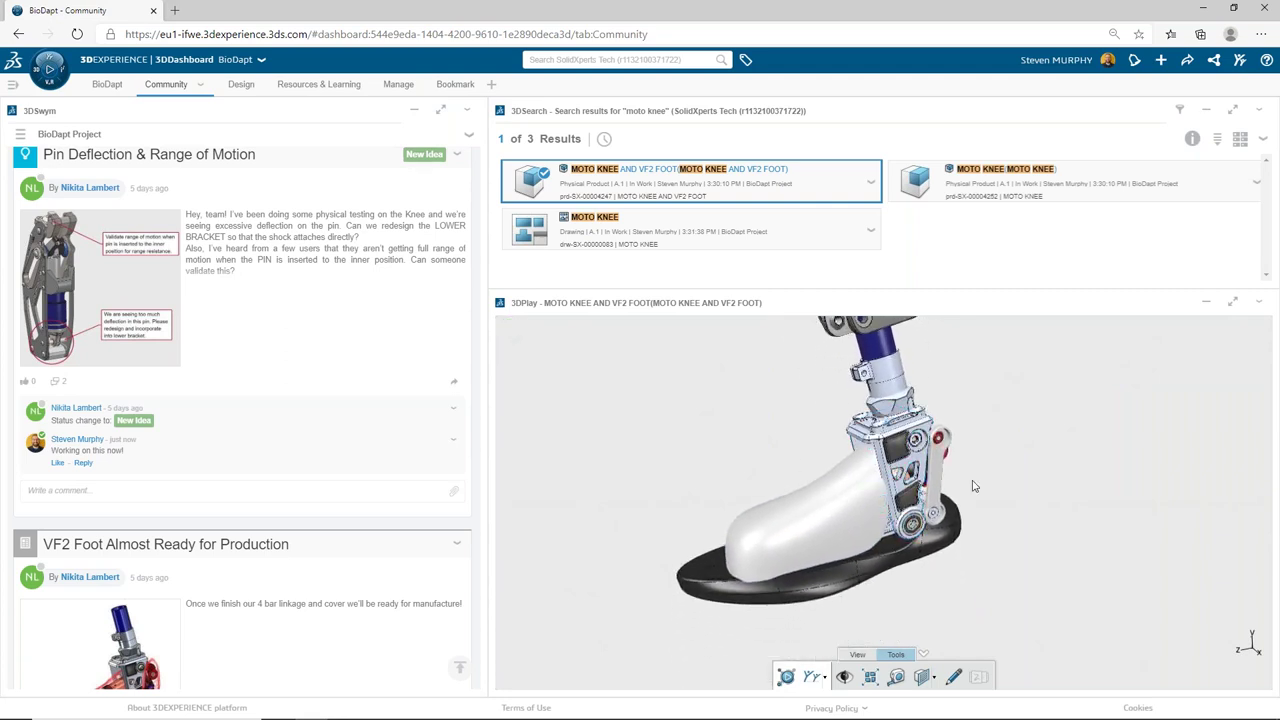
Step: Mark up the foot in red with a freehand circle around the cover and an arrow pointing at the rear link
left_click(954, 678)
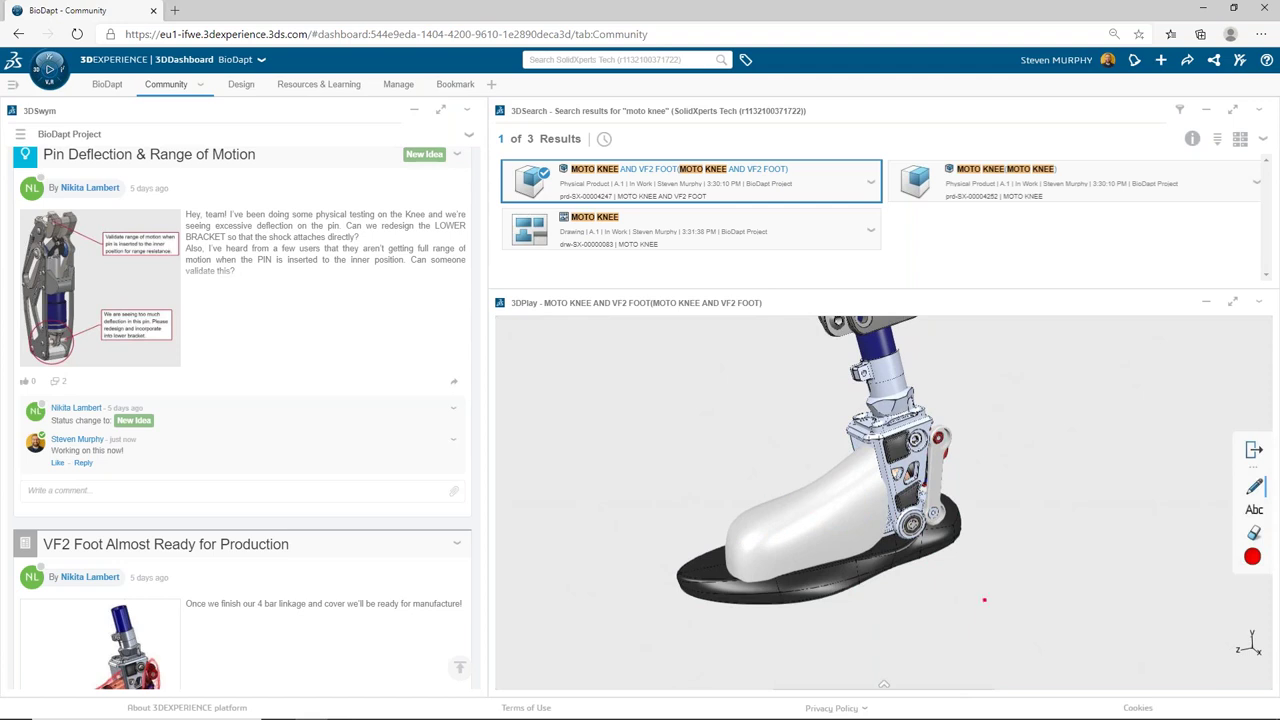
mouse_move(819, 472)
left_mouse_down()
mouse_move(717, 632)
mouse_move(932, 619)
mouse_move(841, 470)
mouse_move(770, 460)
left_mouse_up()
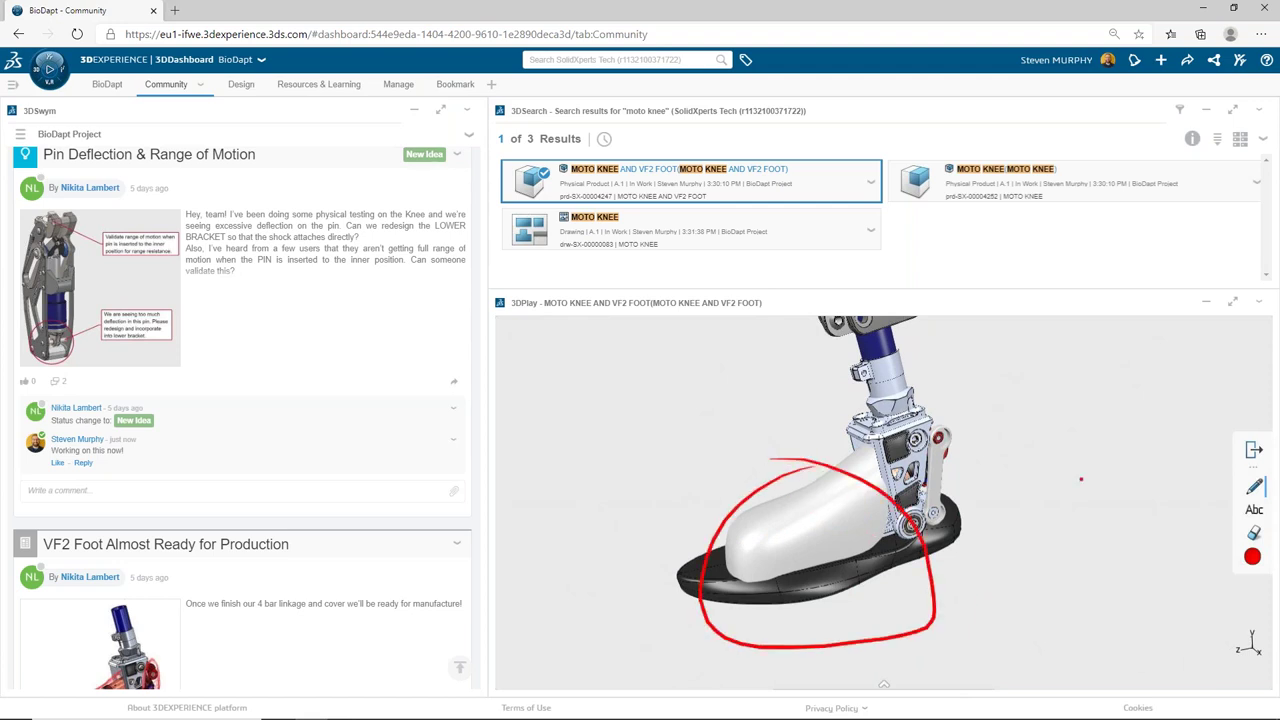
left_click_drag(1091, 552, 1016, 498)
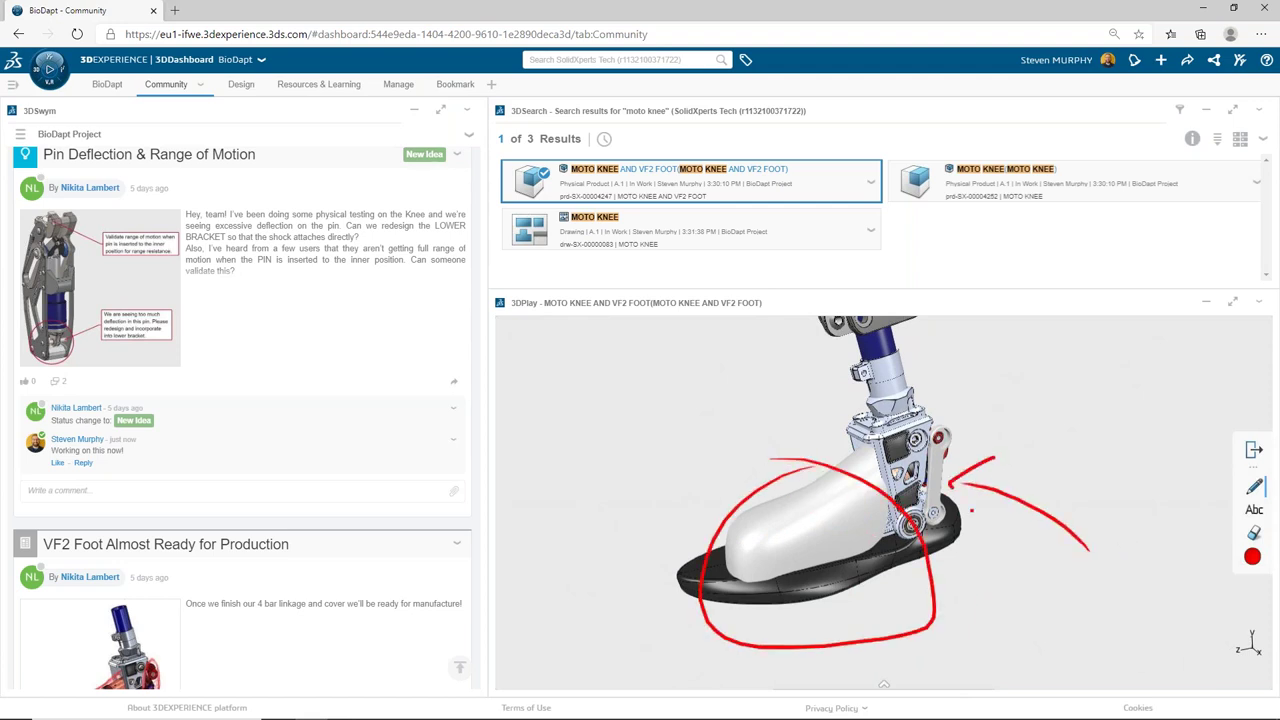
Step: Add the markup text "Cover Created and Link Added" beneath the arrow, beside the foot's heel
left_click(1255, 511)
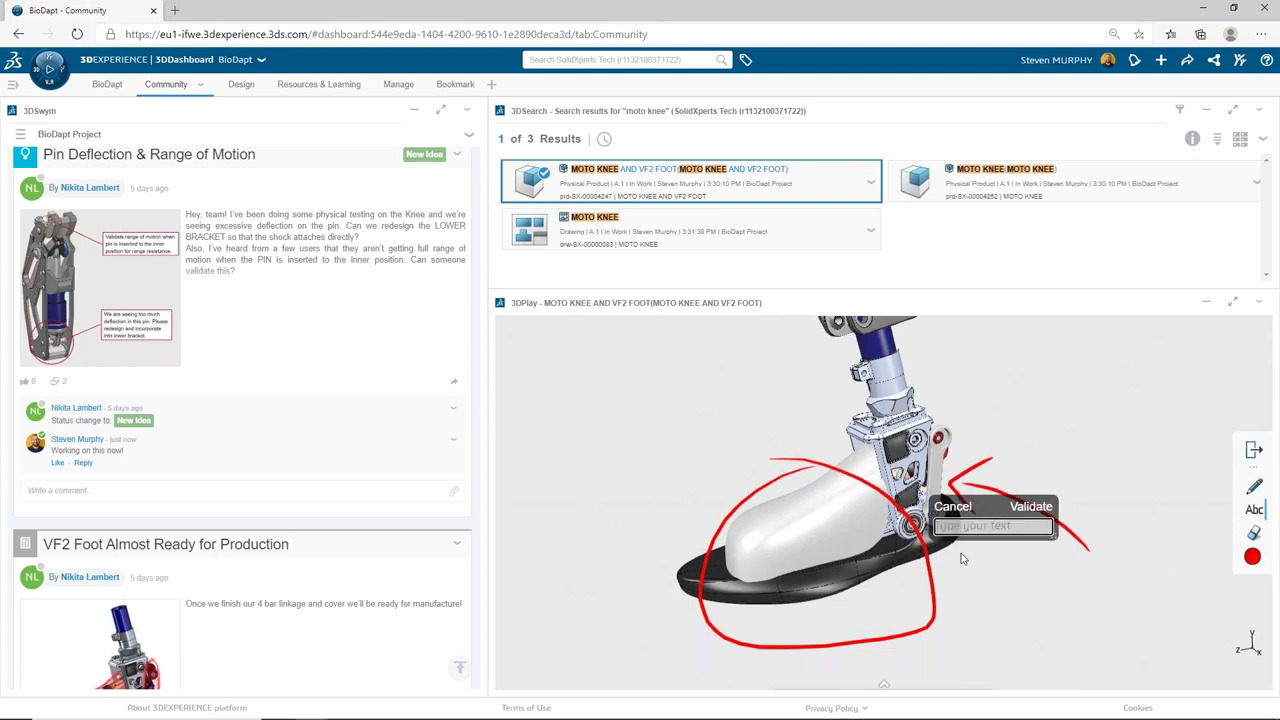
left_click_drag(978, 506, 996, 581)
left_click(998, 600)
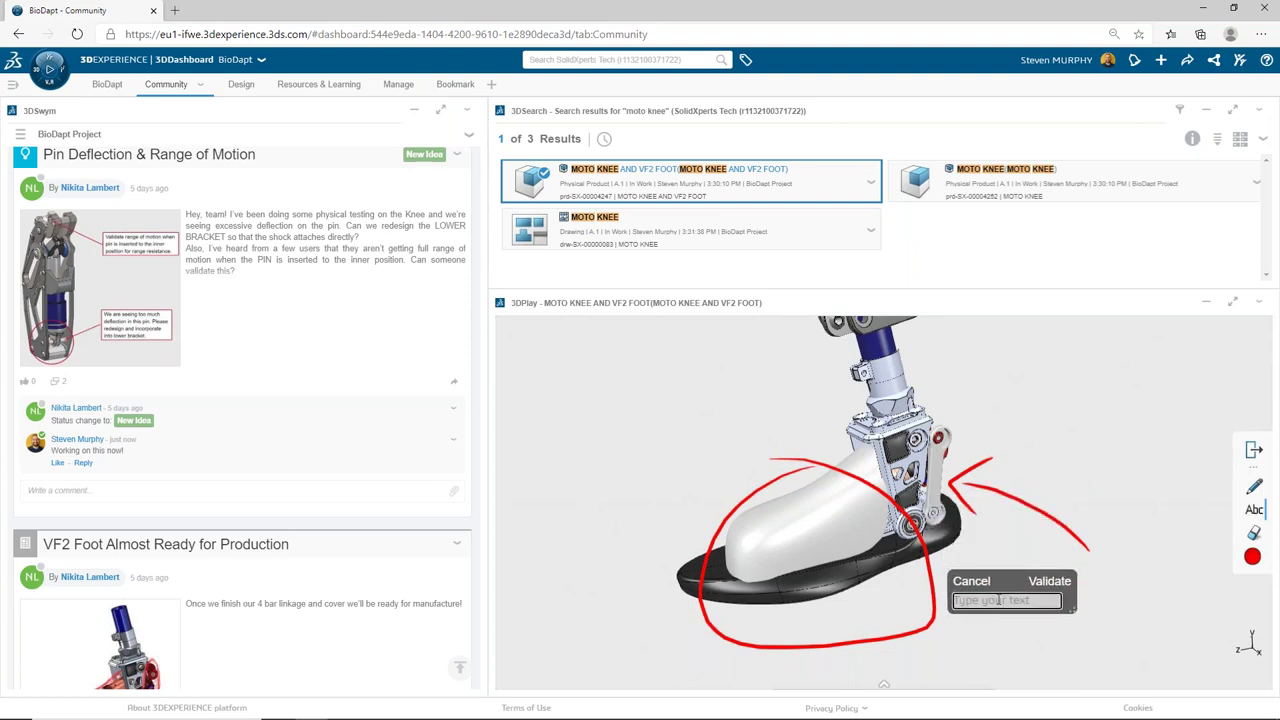
type("Co")
type("ver Created and Link Added")
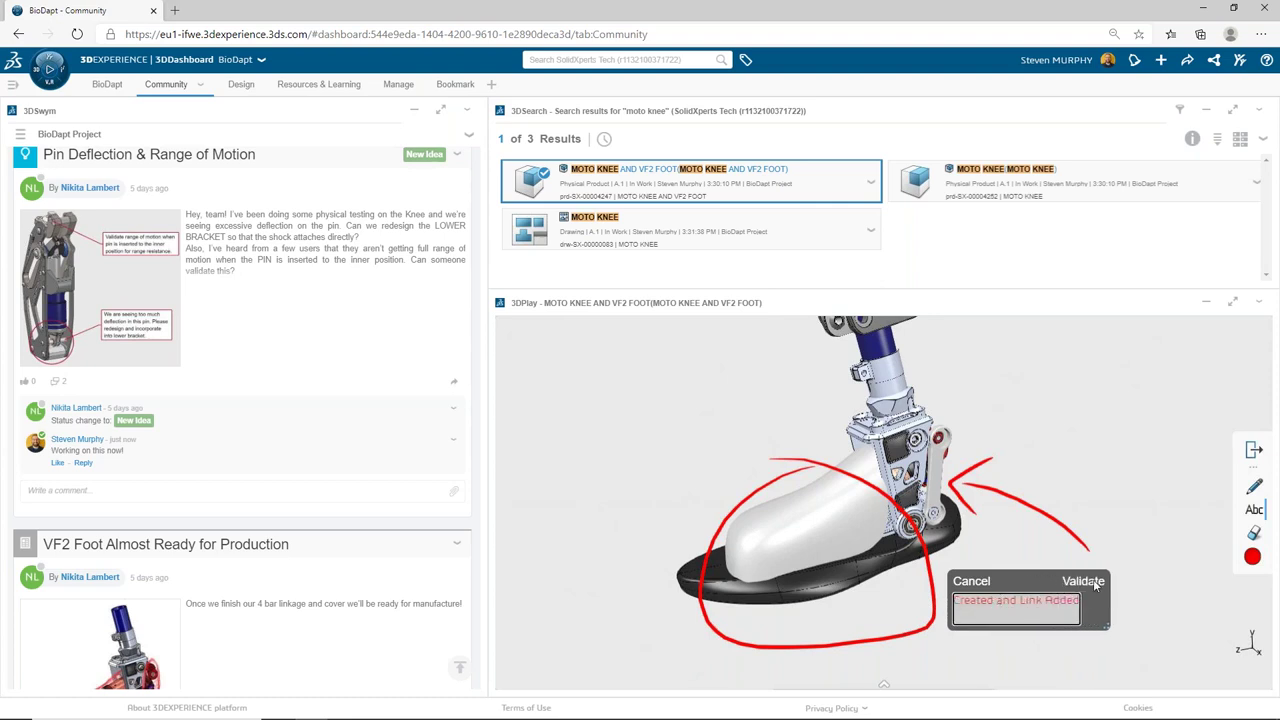
left_click(1155, 551)
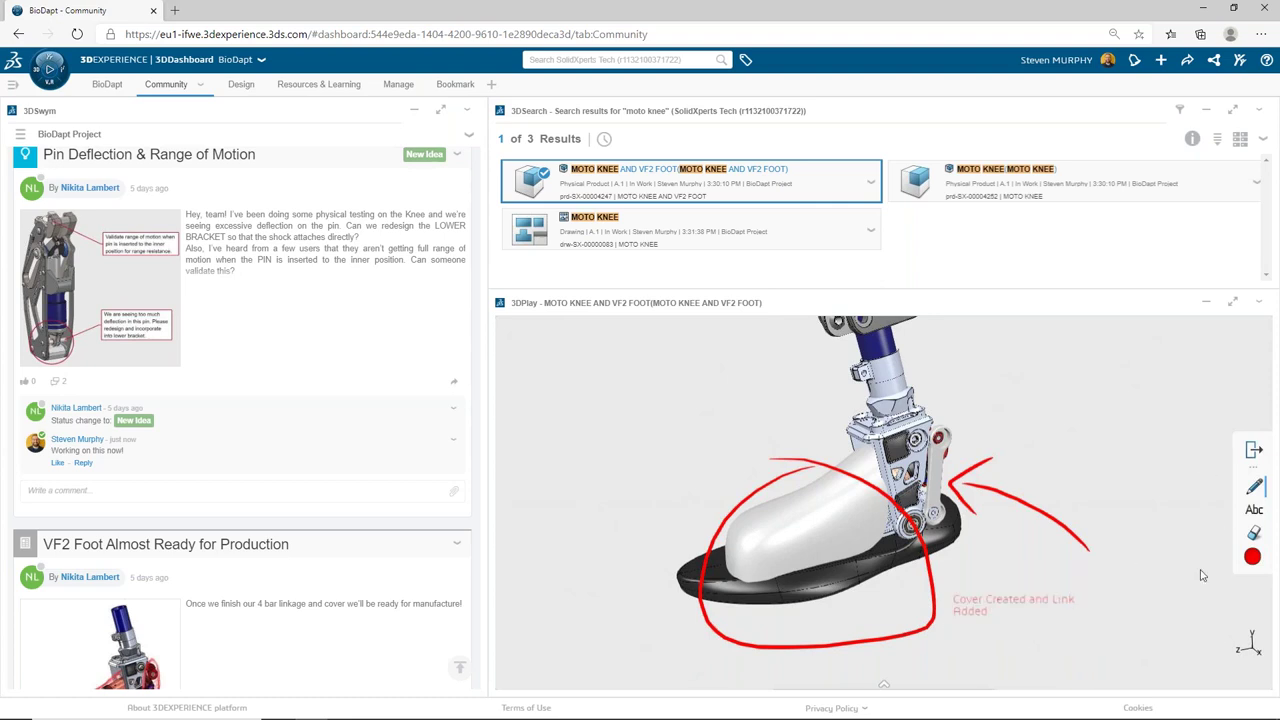
Step: Save a screenshot of the annotated foot from 3DPlay
left_click(884, 688)
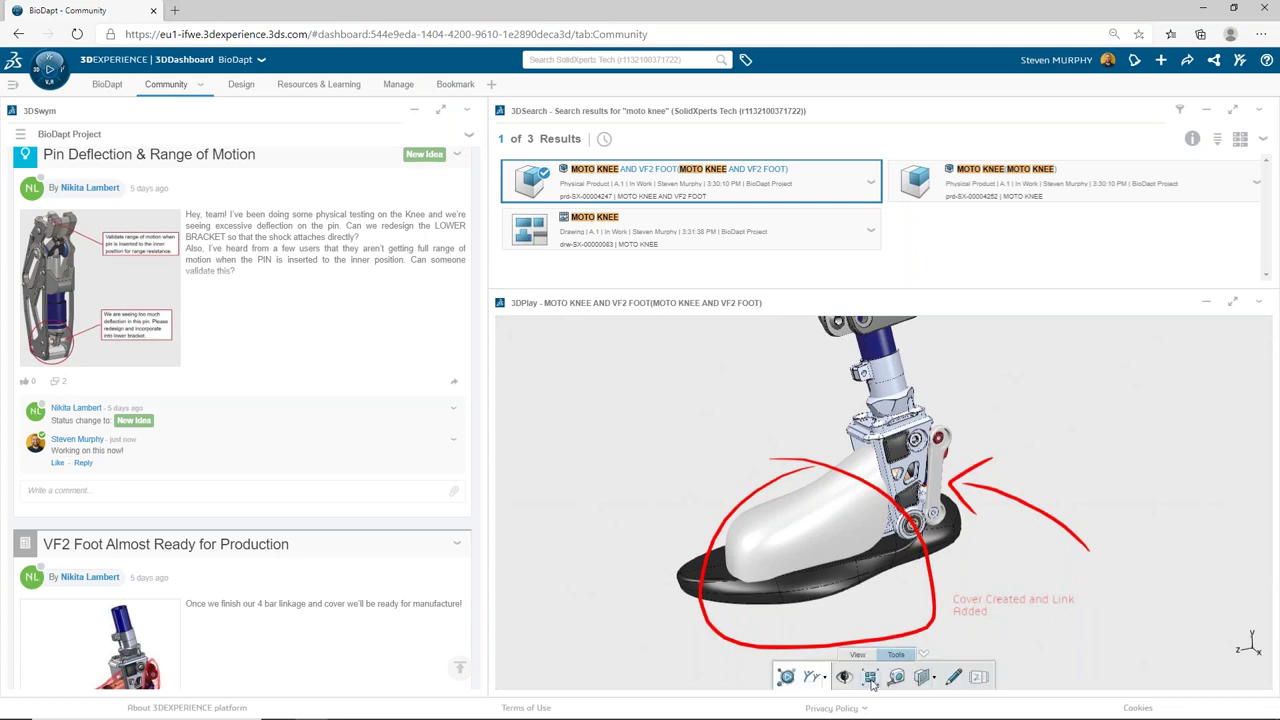
left_click(825, 679)
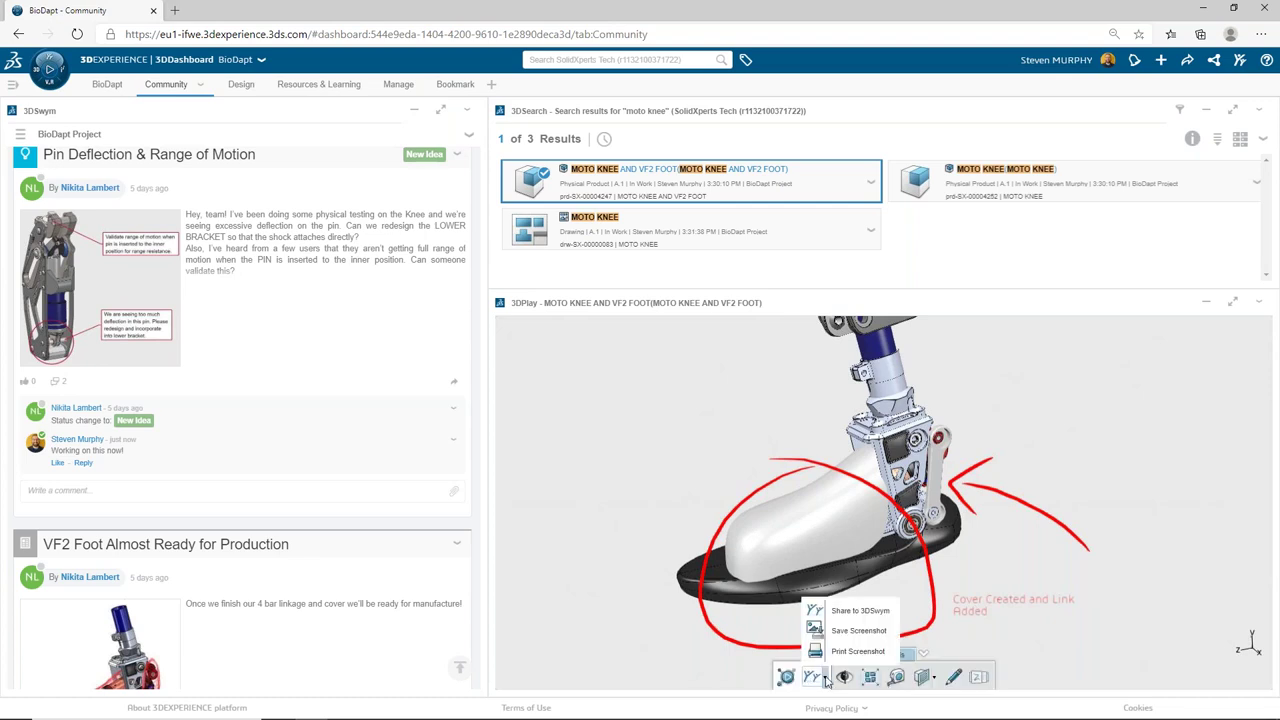
left_click(852, 634)
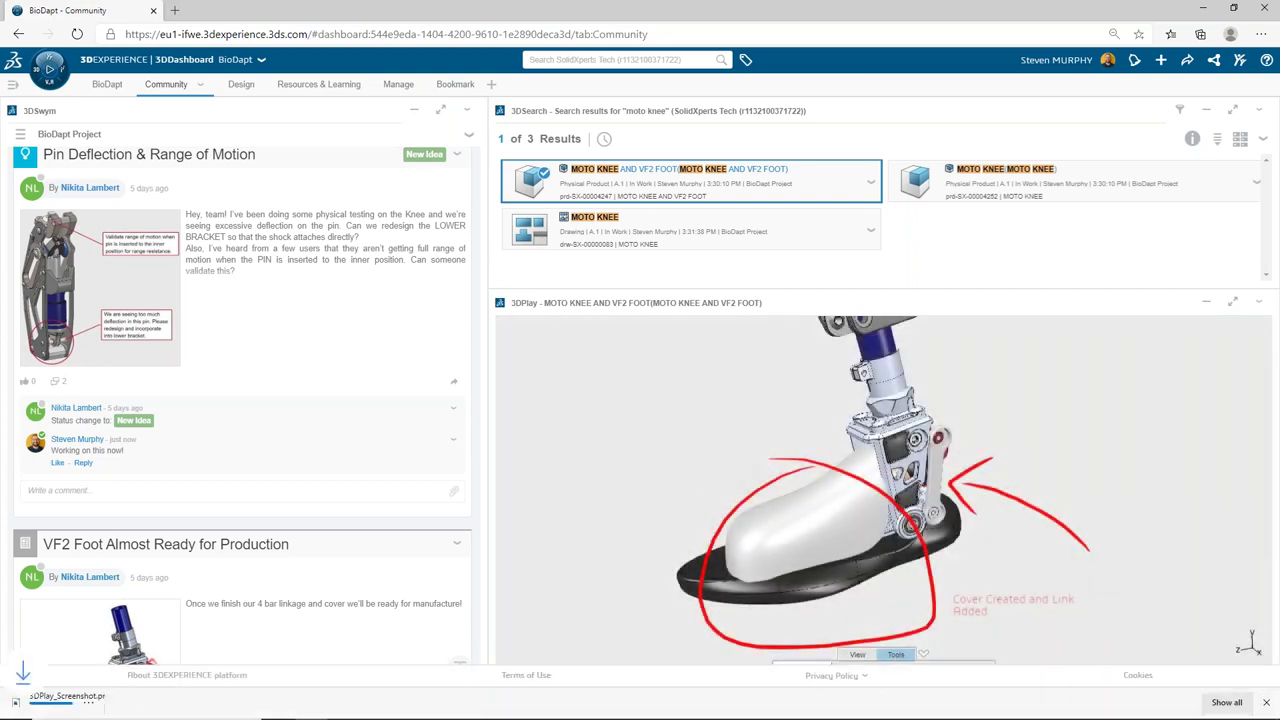
Step: Post the comment "Check out my updates!" with 3DPlay_Screenshot.png attached under the VF2 Foot Almost Ready for Production post
scroll(190, 434, "down", 4)
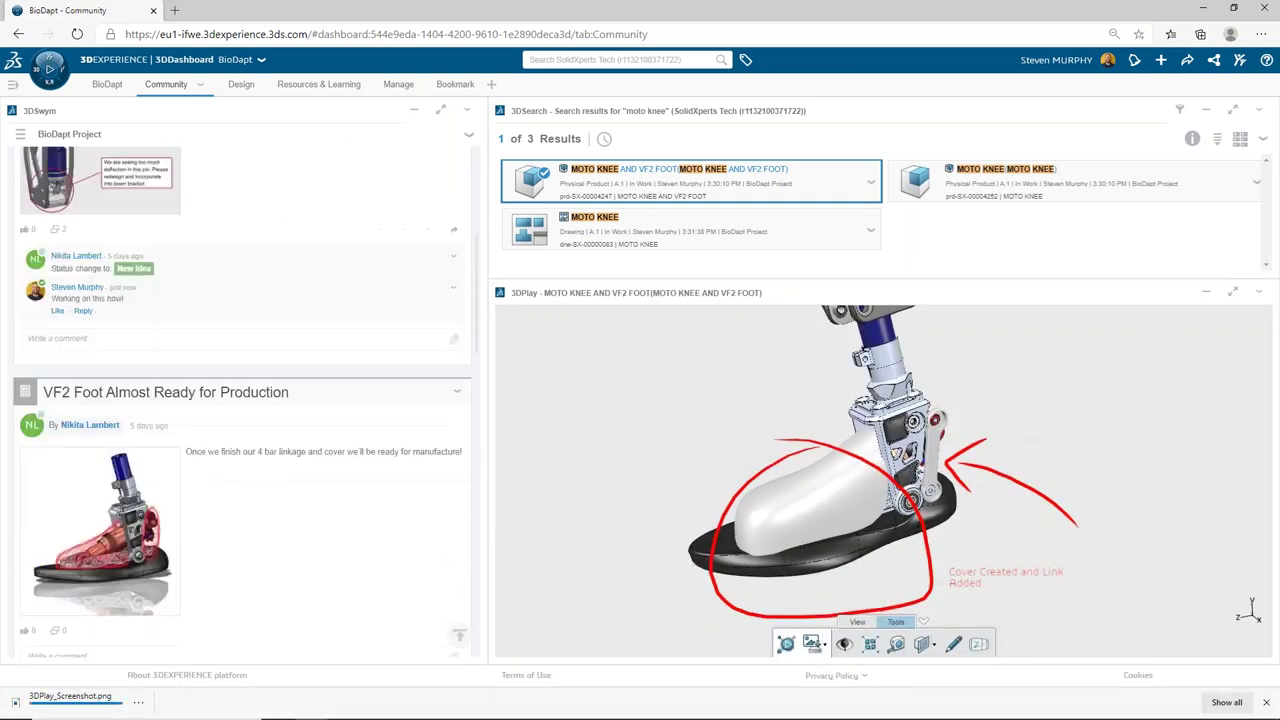
type("Check out my updates!")
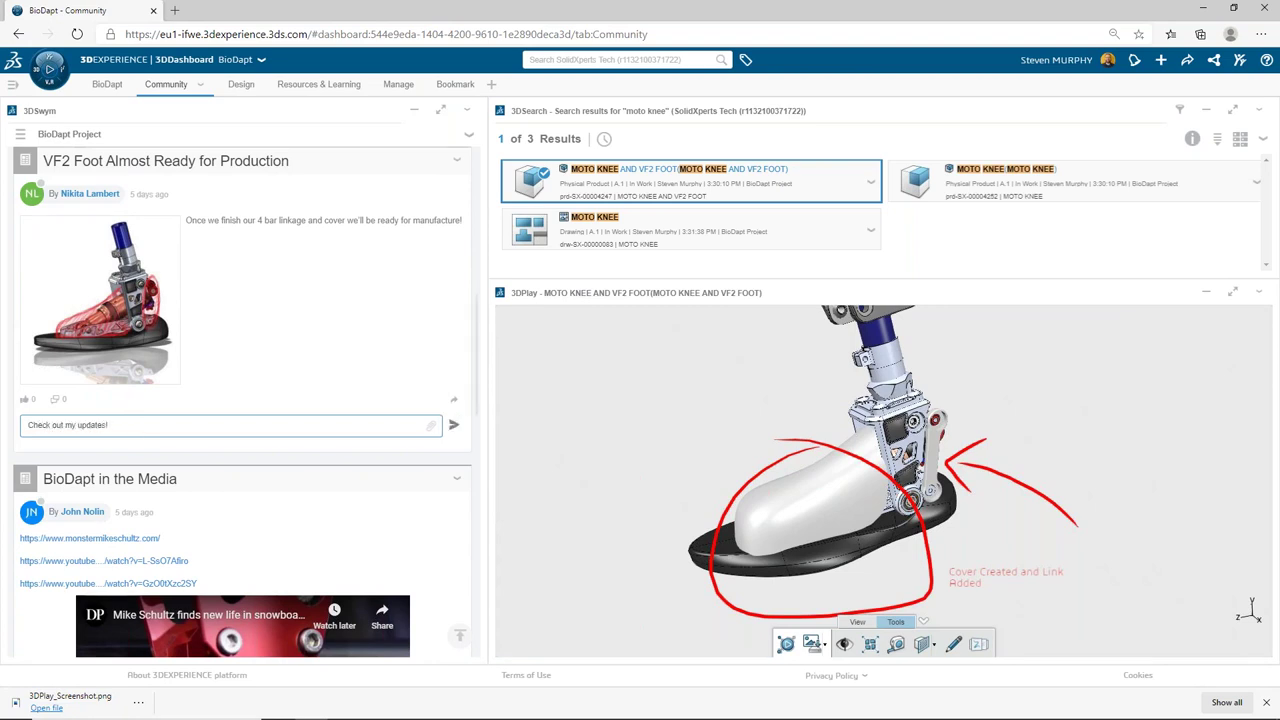
left_click_drag(70, 697, 166, 479)
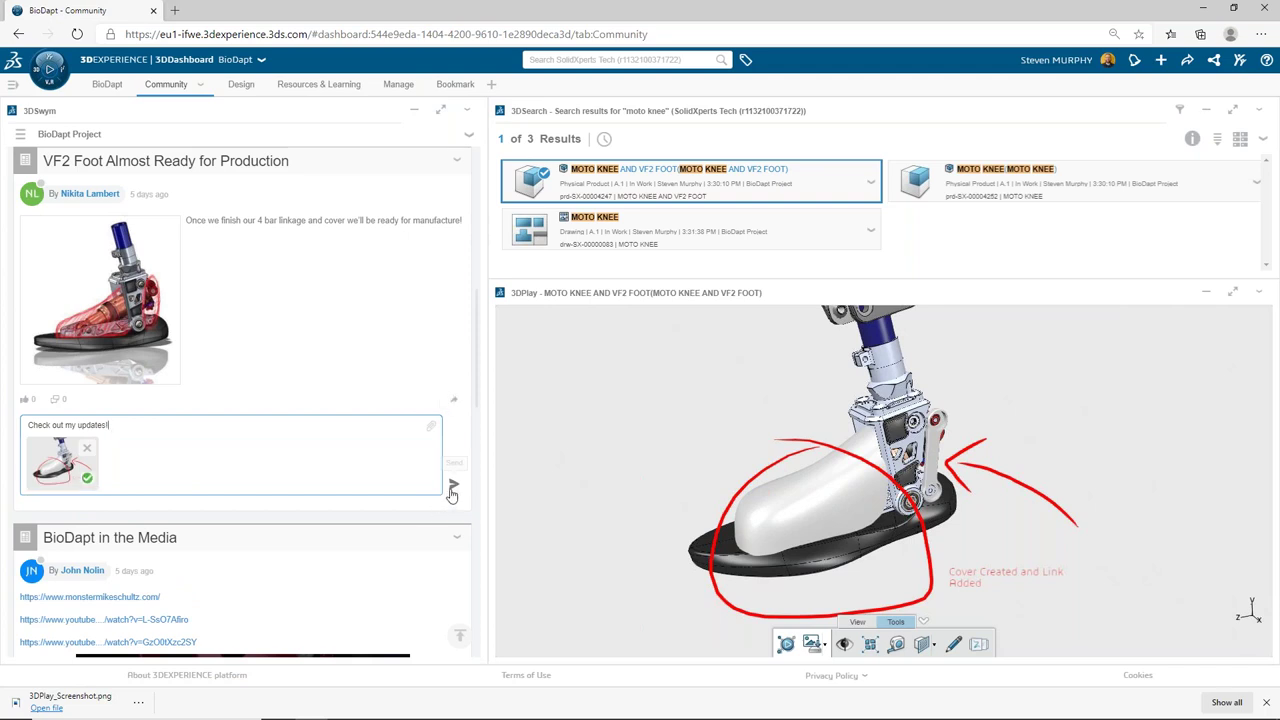
left_click(453, 484)
scroll(408, 543, "up", 6)
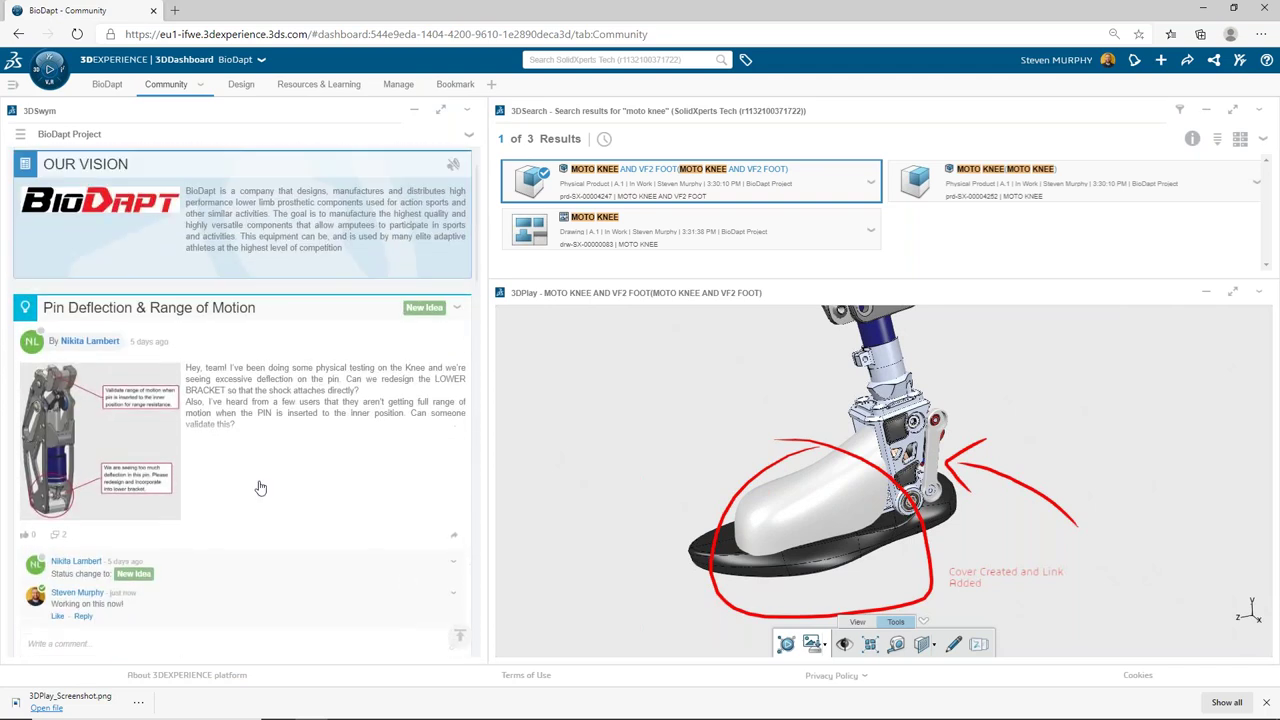
left_click(1045, 479)
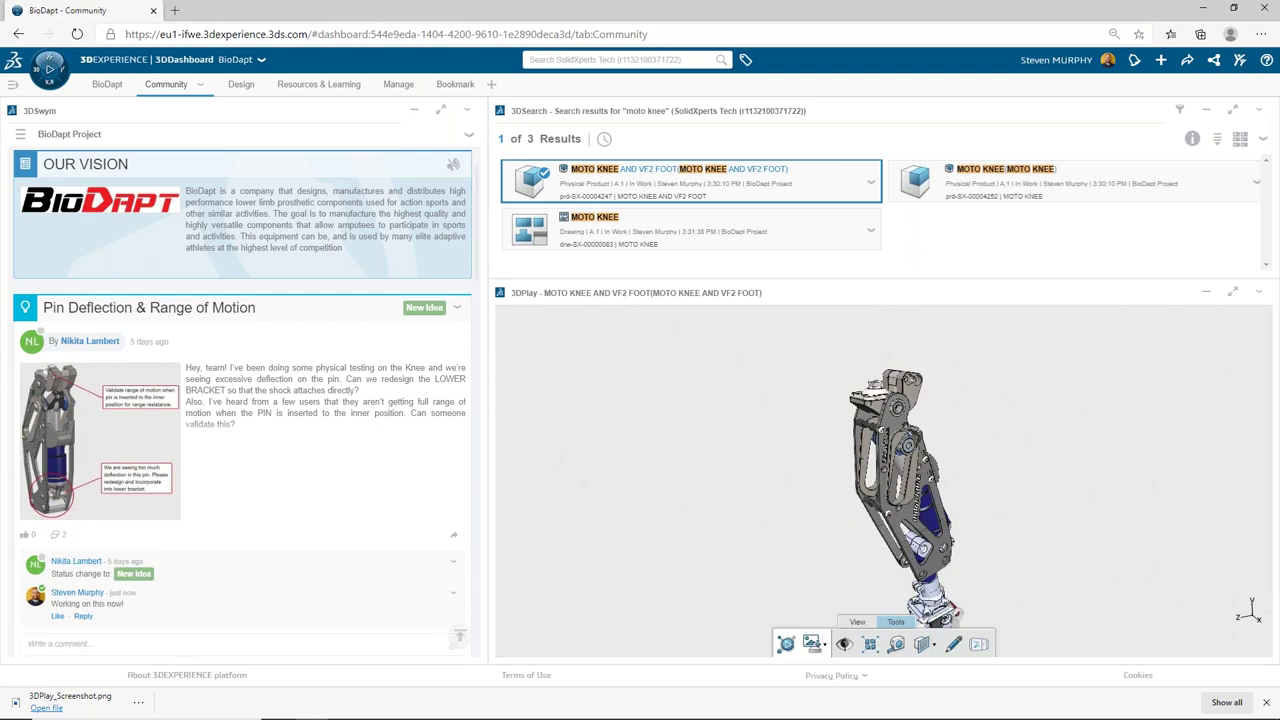
left_click(953, 644)
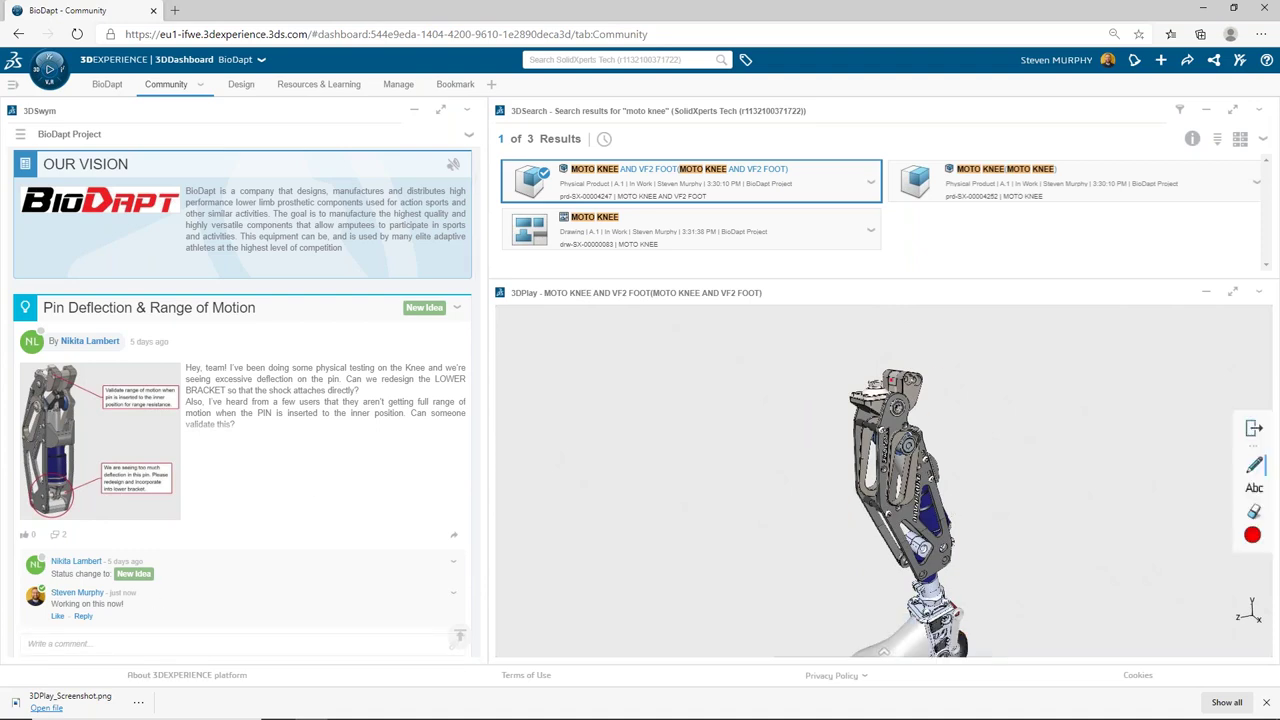
left_click_drag(912, 377, 981, 342)
left_click_drag(962, 403, 932, 397)
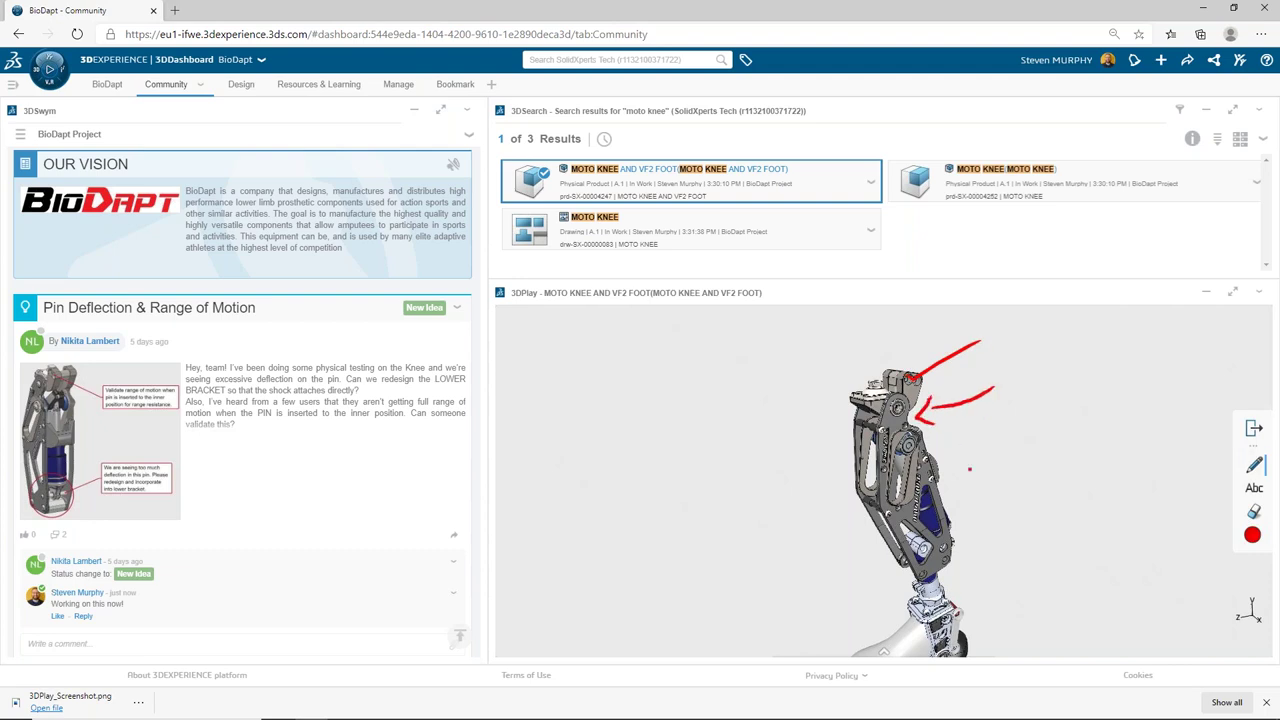
left_click(1254, 488)
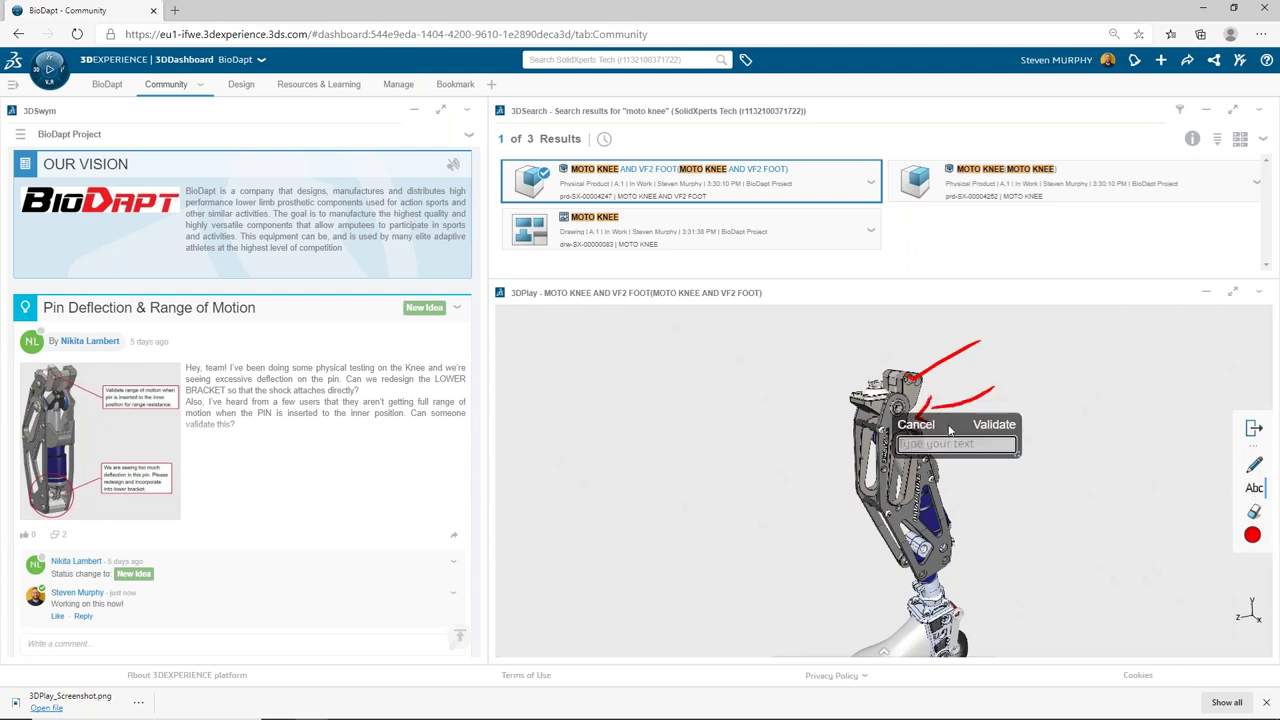
type("P")
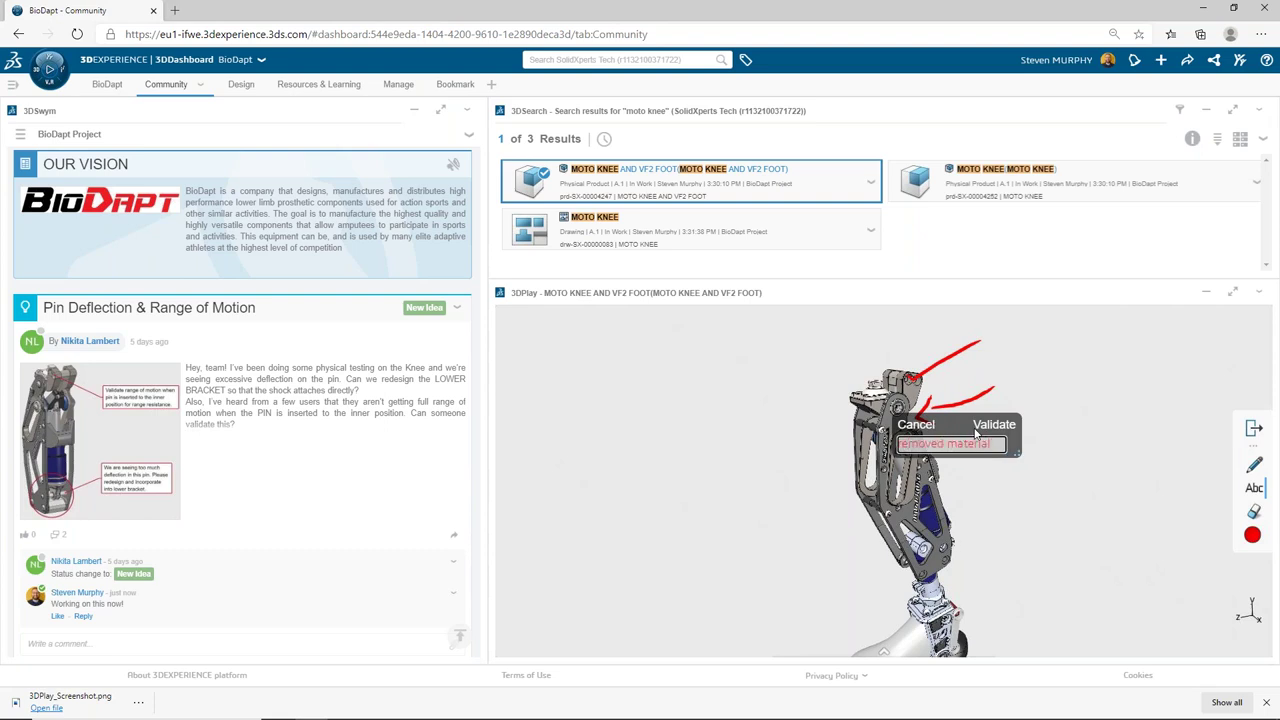
key("Return")
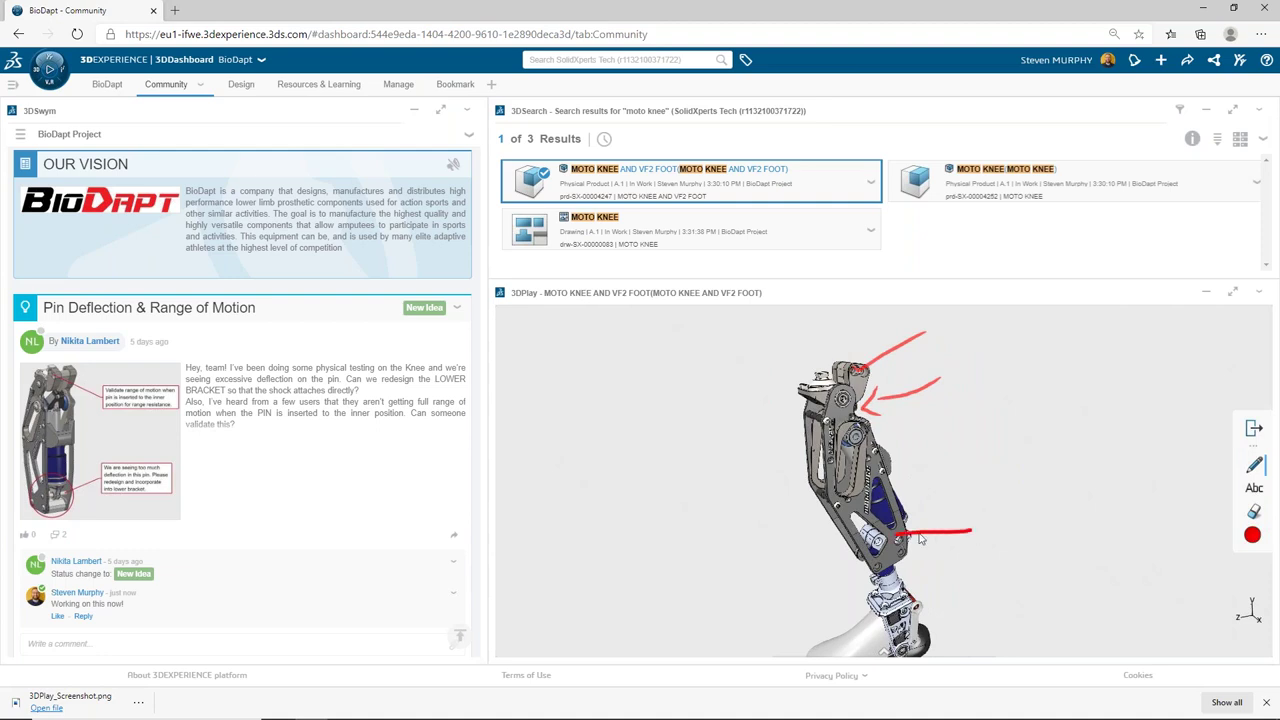
key("Escape")
mouse_move(970, 533)
left_mouse_down()
mouse_move(840, 532)
mouse_move(821, 545)
mouse_move(914, 526)
mouse_move(912, 508)
left_mouse_up()
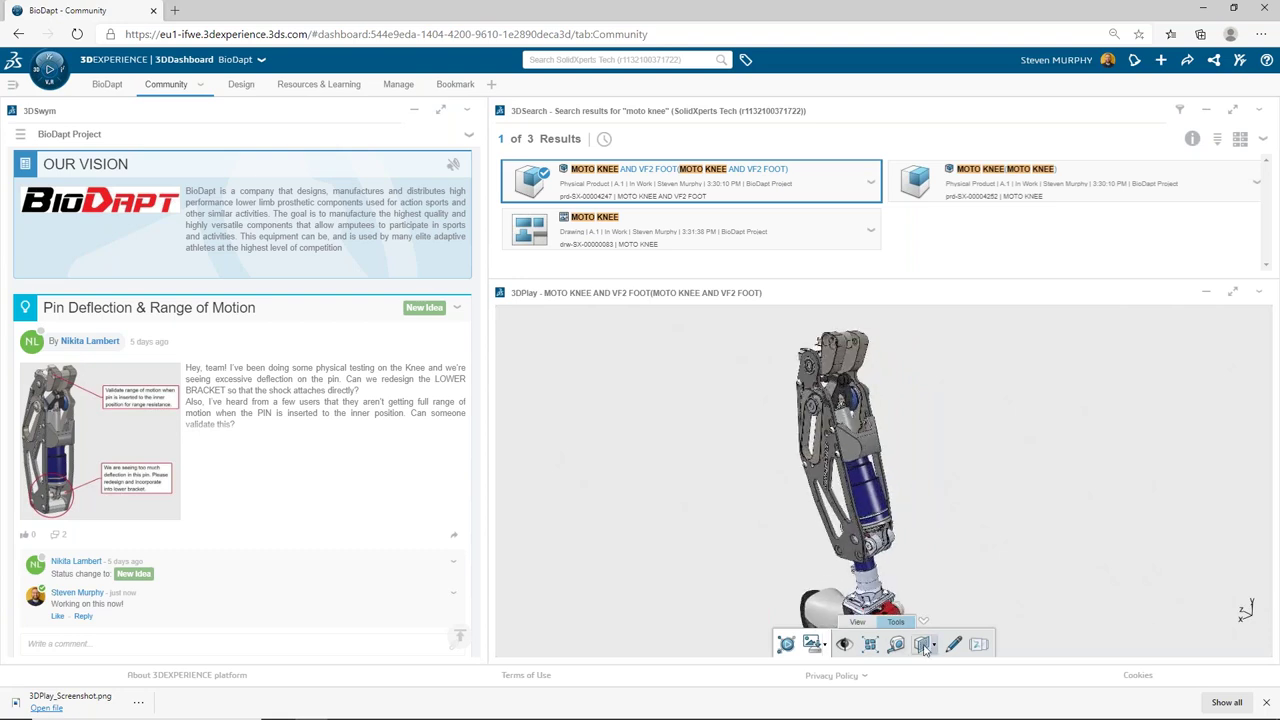
Step: Mark up the knee in red with arrows at the lower shock attachment and the upper pivot, plus a check mark beside the upper arrow
left_click(953, 644)
mouse_move(1044, 526)
left_mouse_down()
mouse_move(930, 534)
mouse_move(940, 552)
left_mouse_up()
mouse_move(690, 390)
left_mouse_down()
mouse_move(775, 364)
mouse_move(765, 400)
left_mouse_up()
left_click_drag(642, 356, 706, 333)
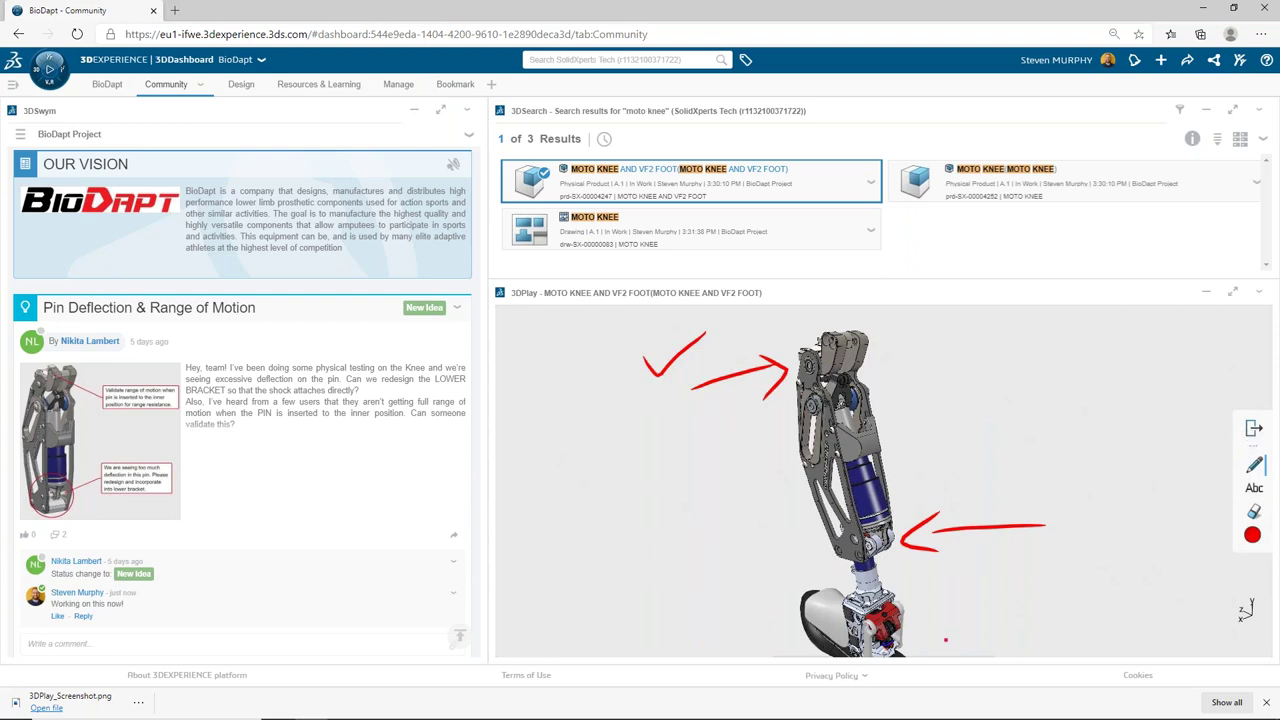
Step: Leave markup mode and save a screenshot of the annotated knee
left_click(1254, 428)
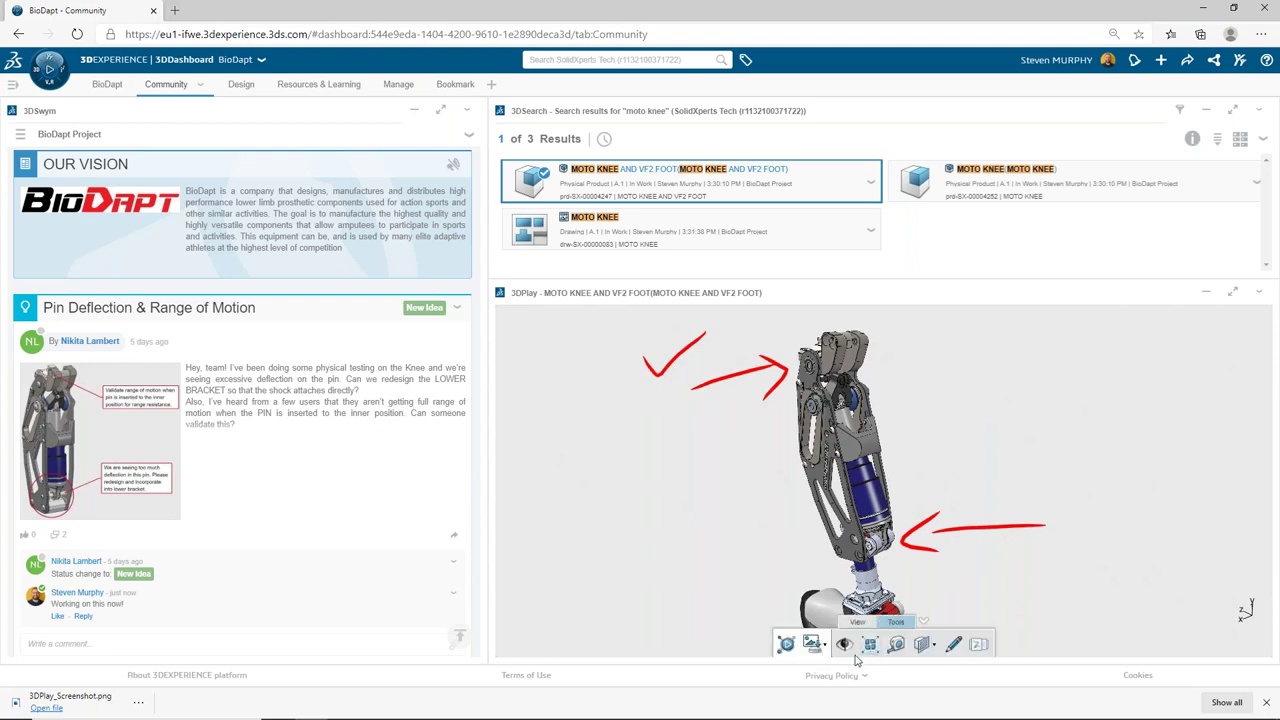
left_click(826, 647)
left_click(820, 601)
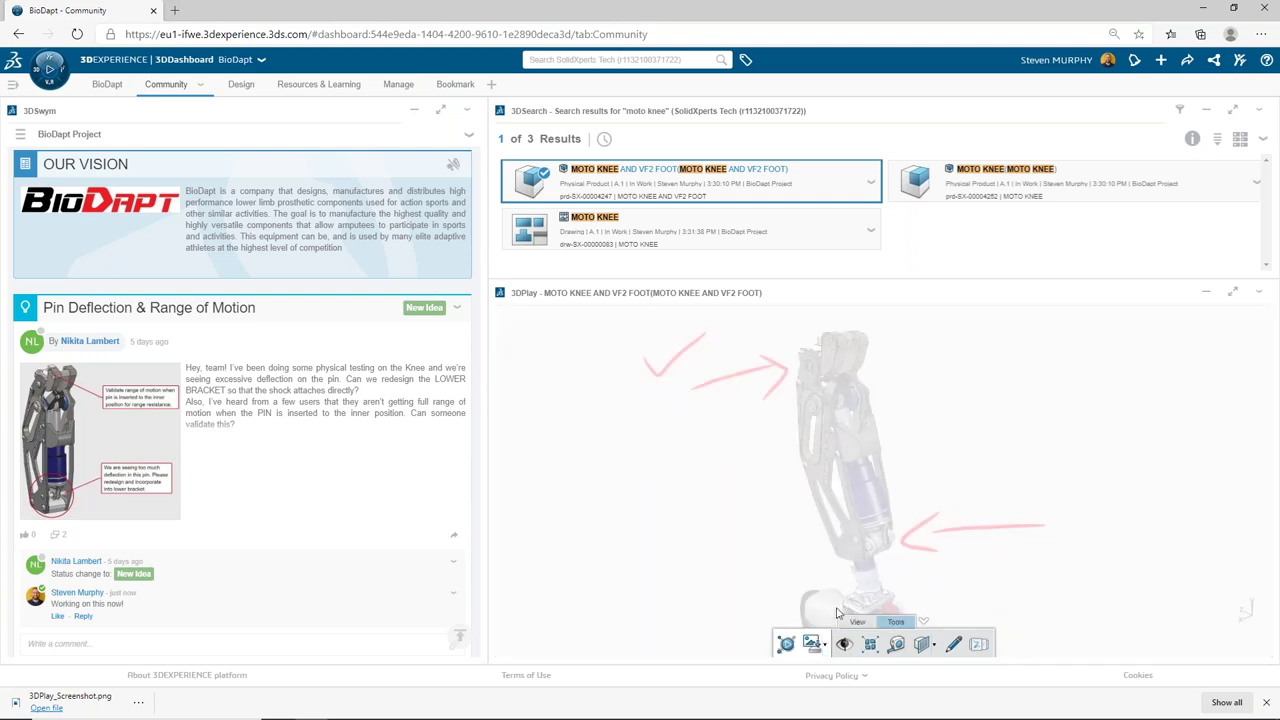
Step: Post the comment "Here is the update" with 3DPlay_Screenshot (1) attached under the Pin Deflection & Range of Motion post
left_click(167, 645)
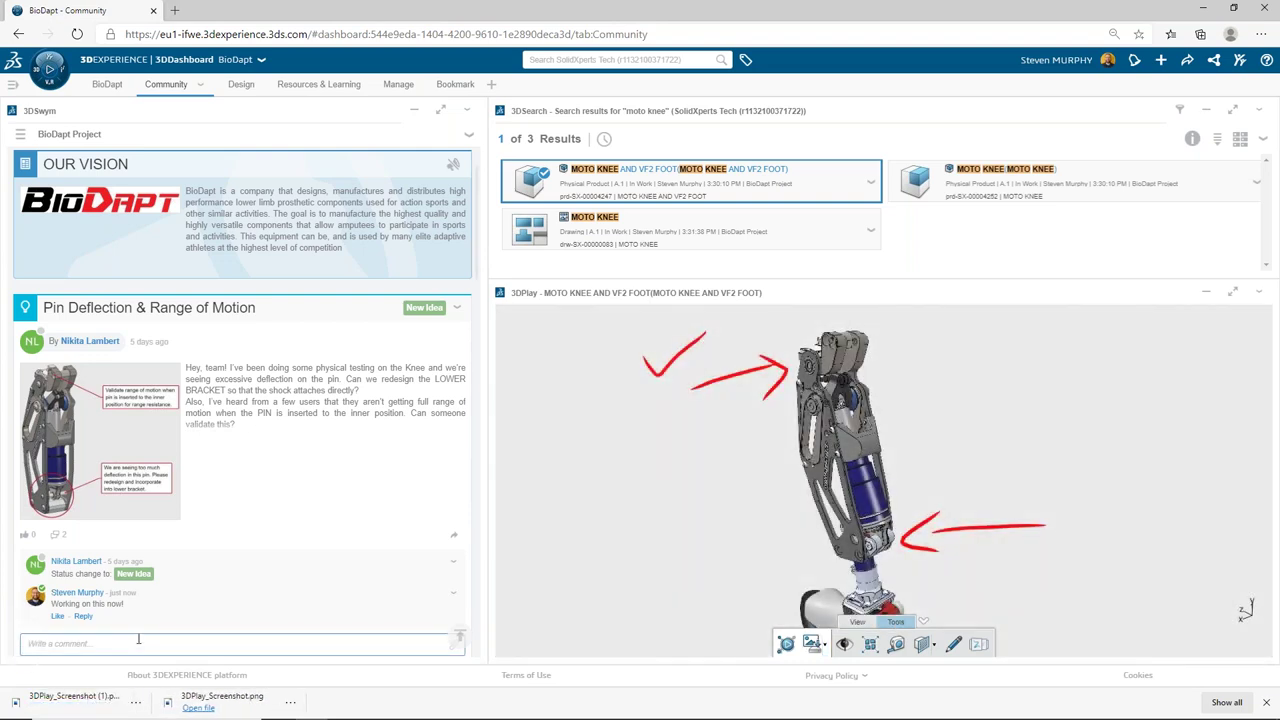
type("Here is the update")
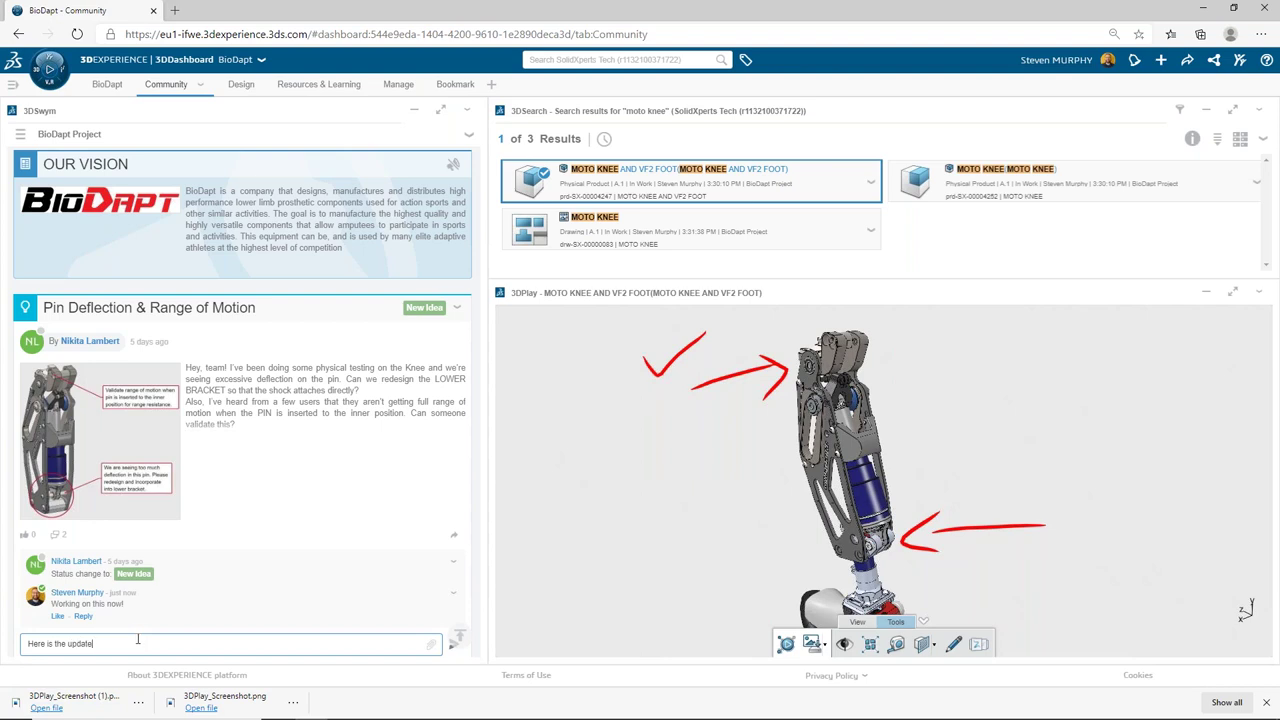
left_click_drag(75, 700, 192, 620)
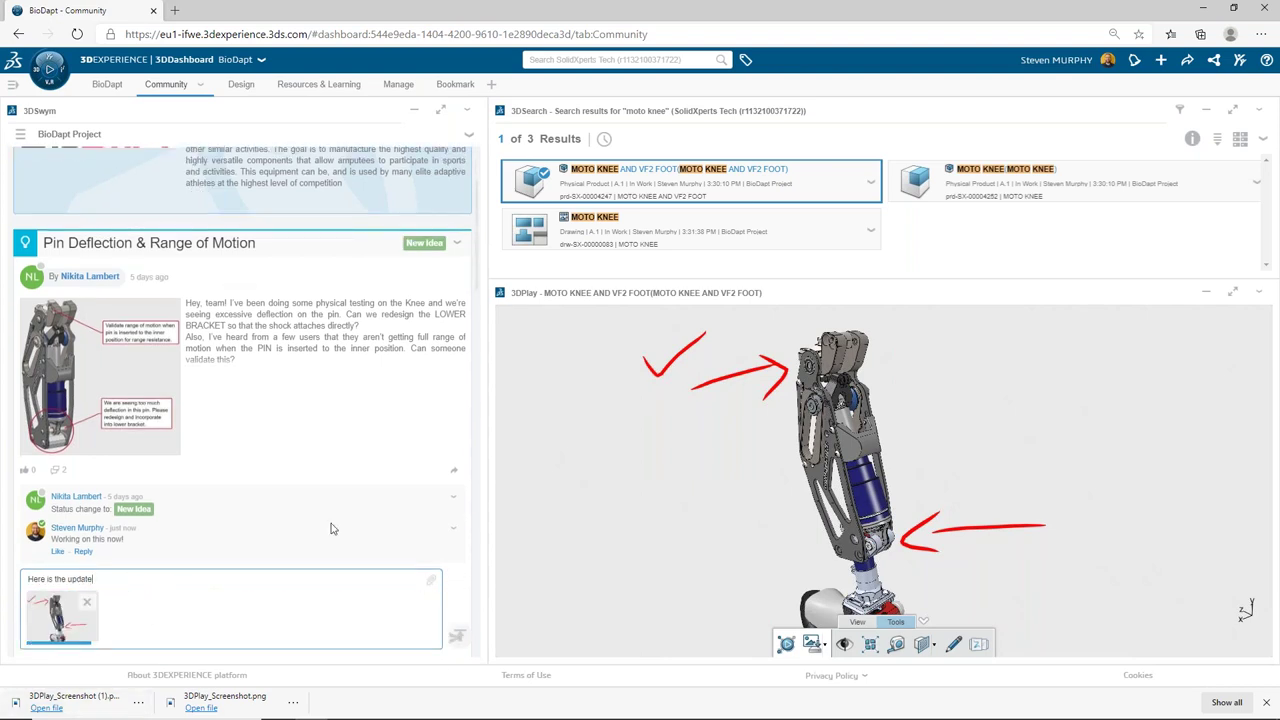
scroll(333, 529, "down", 2)
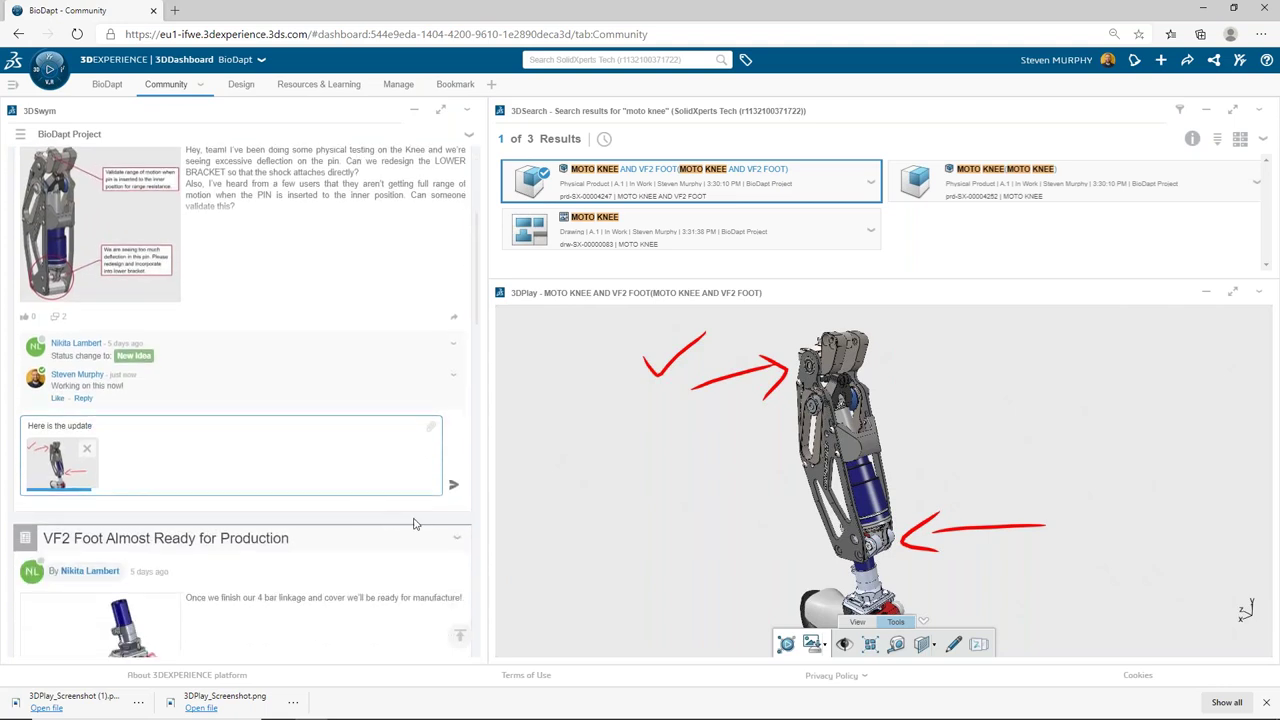
left_click(455, 488)
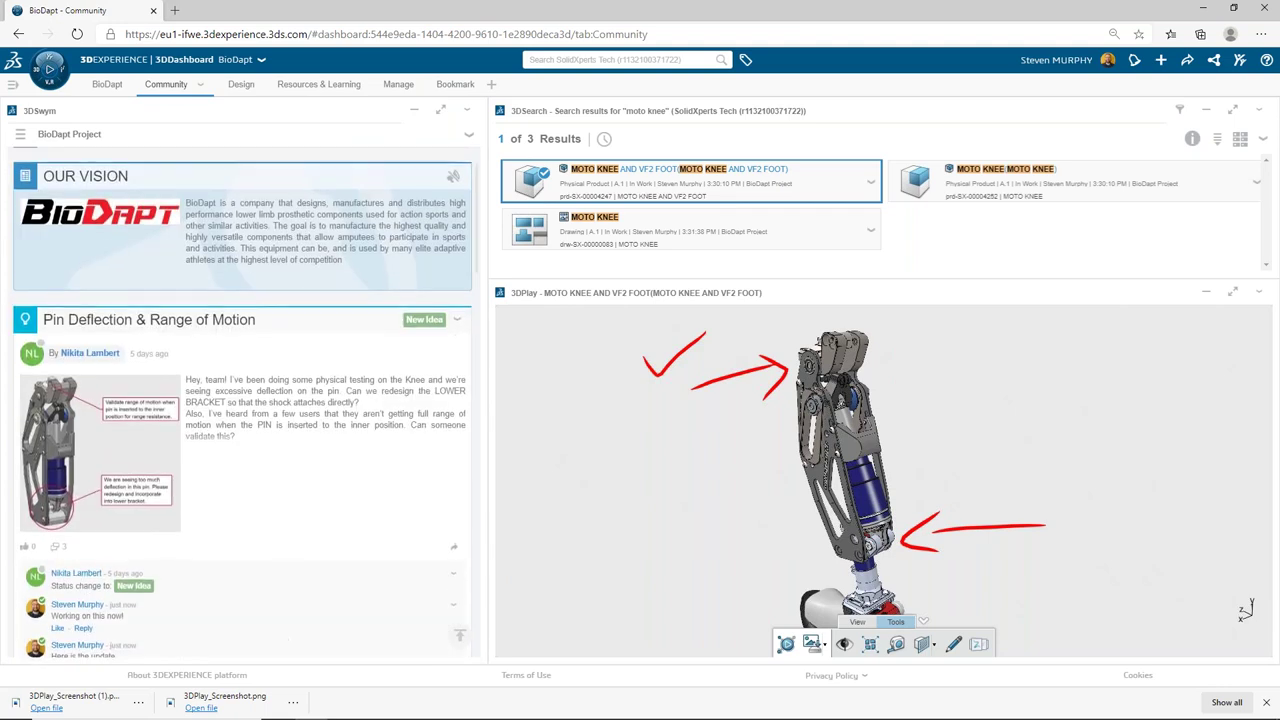
scroll(262, 437, "down", 2)
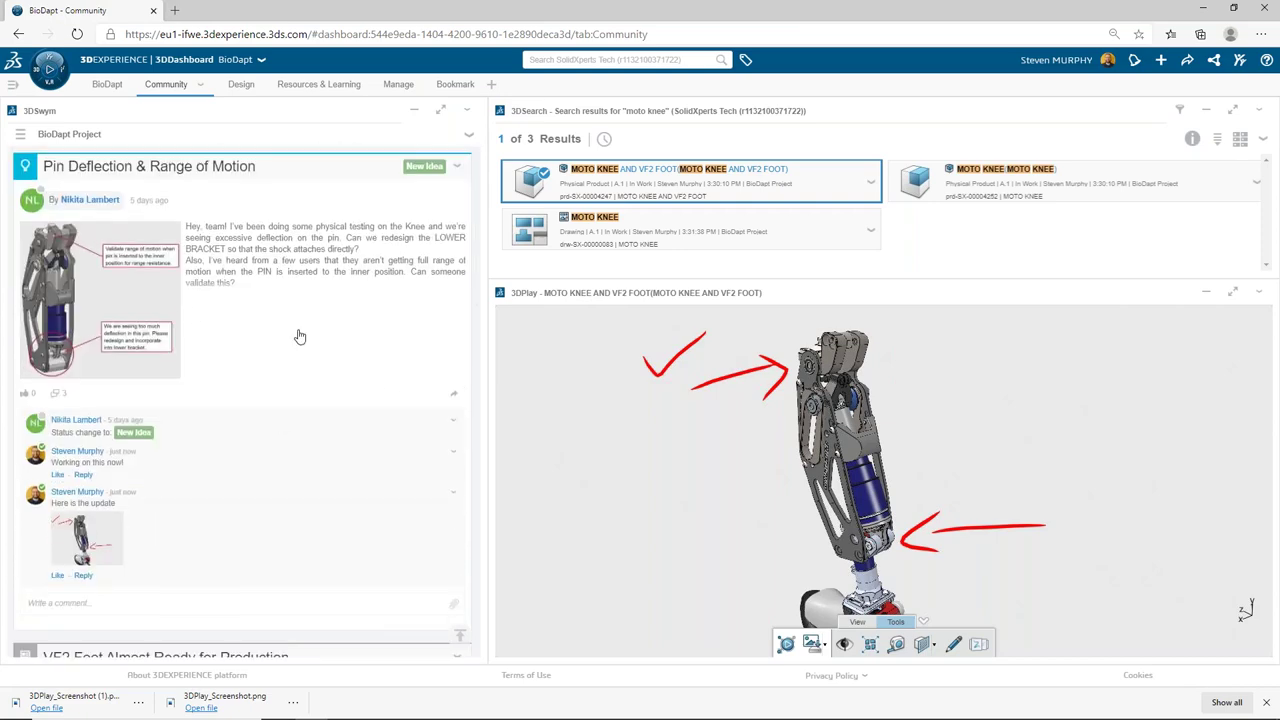
key("alt+Tab")
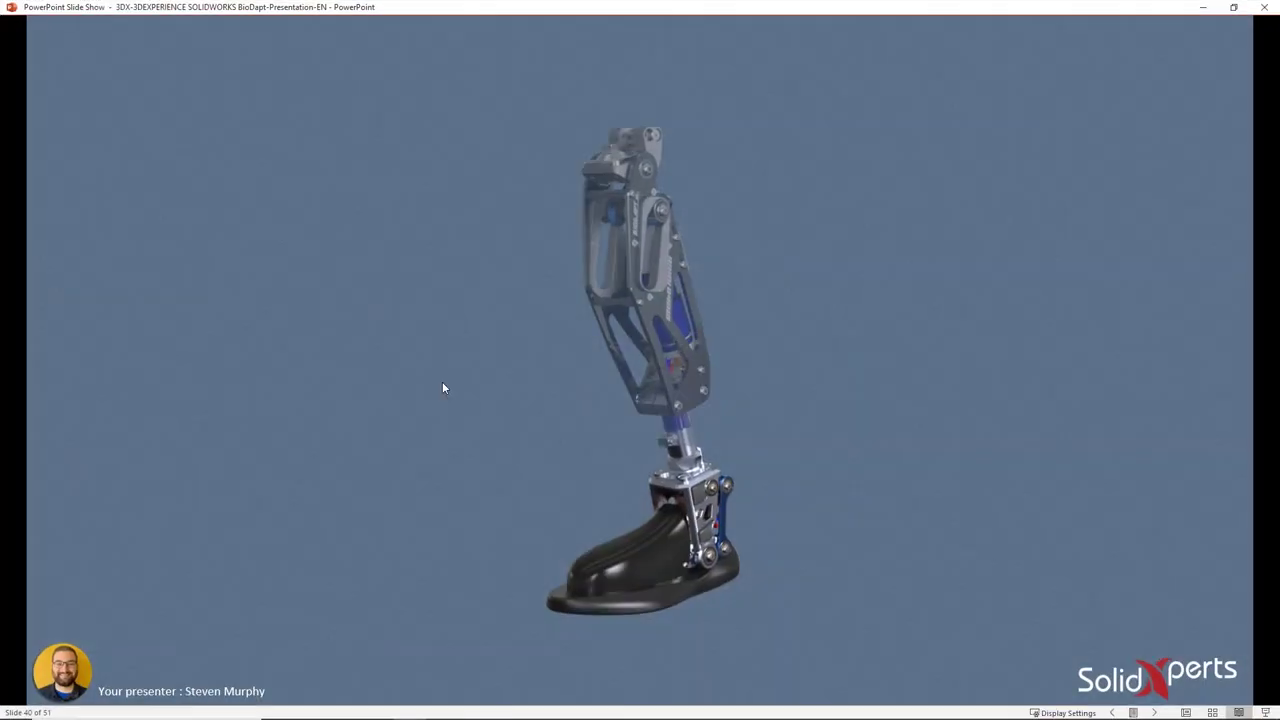
left_click(443, 388)
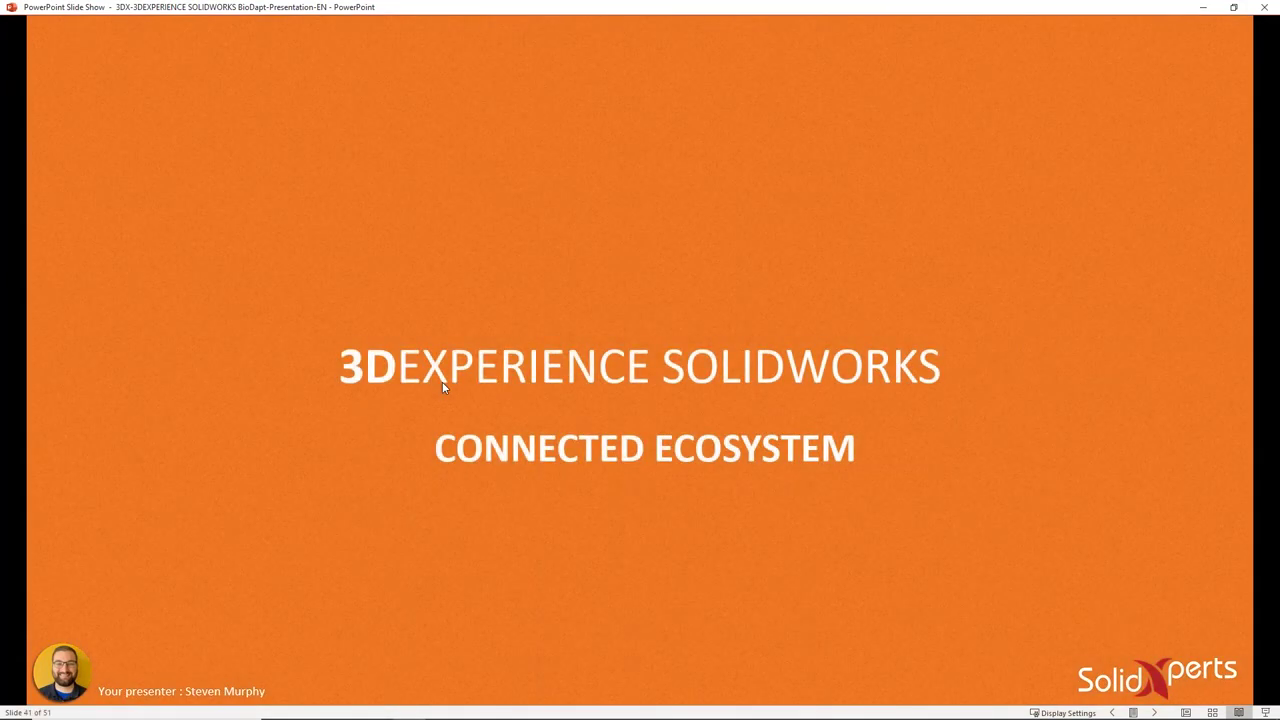
left_click(443, 388)
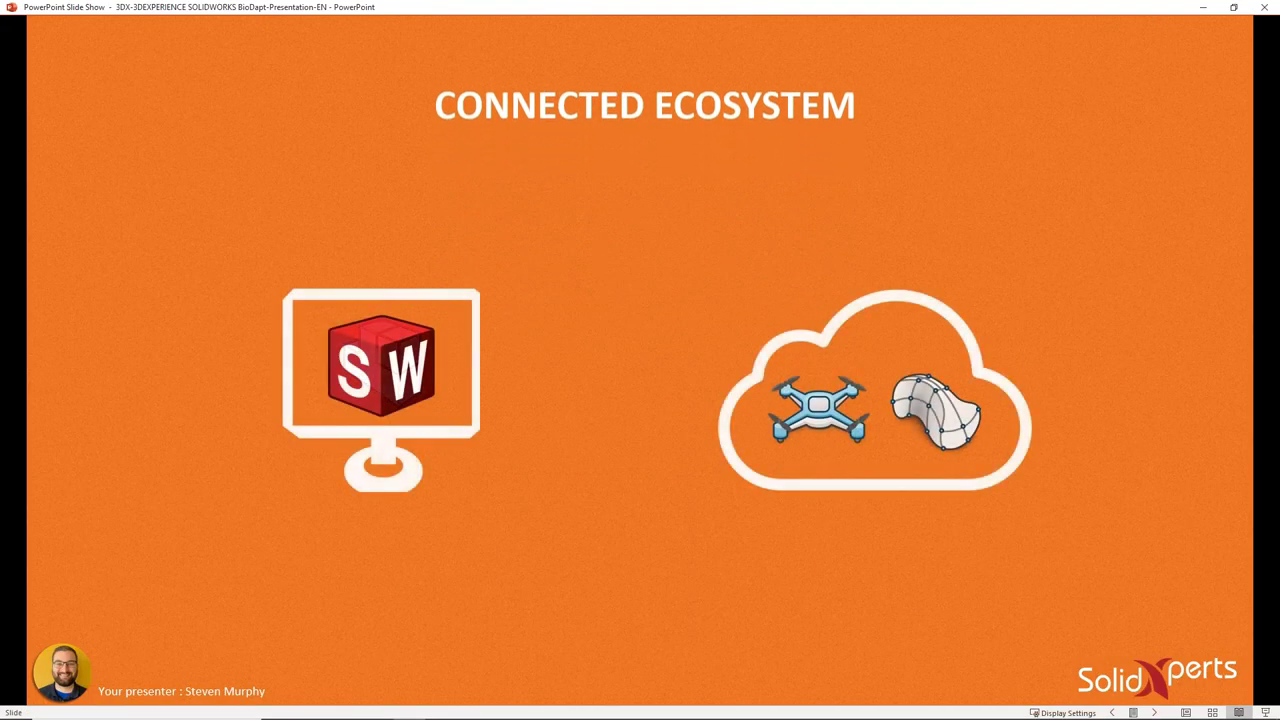